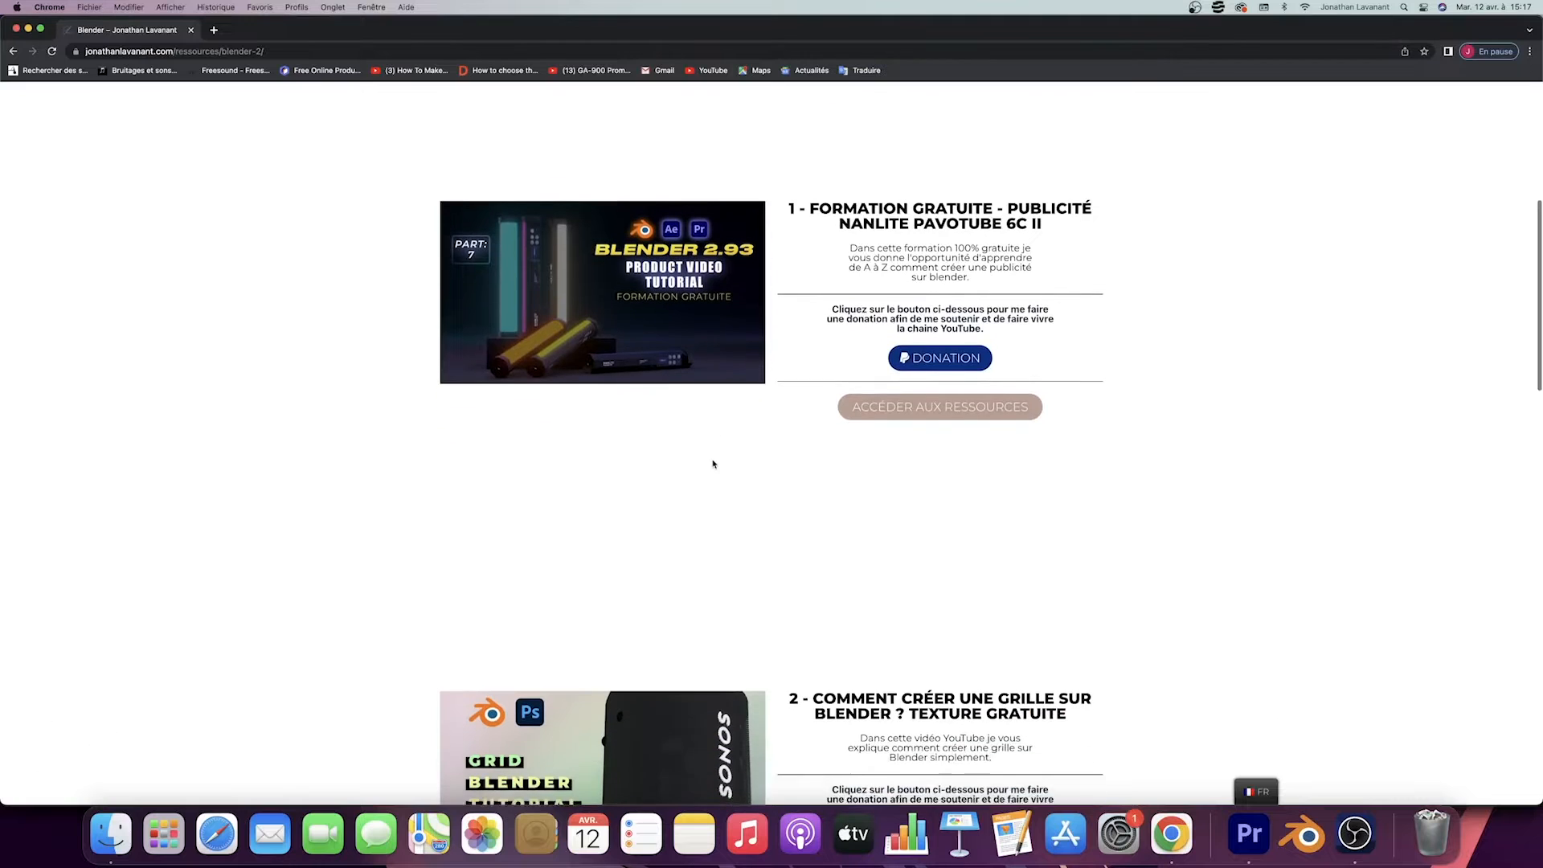
Step: Subscribe to the YouTube channel and turn on its notifications
scroll(711, 464, "down", 5)
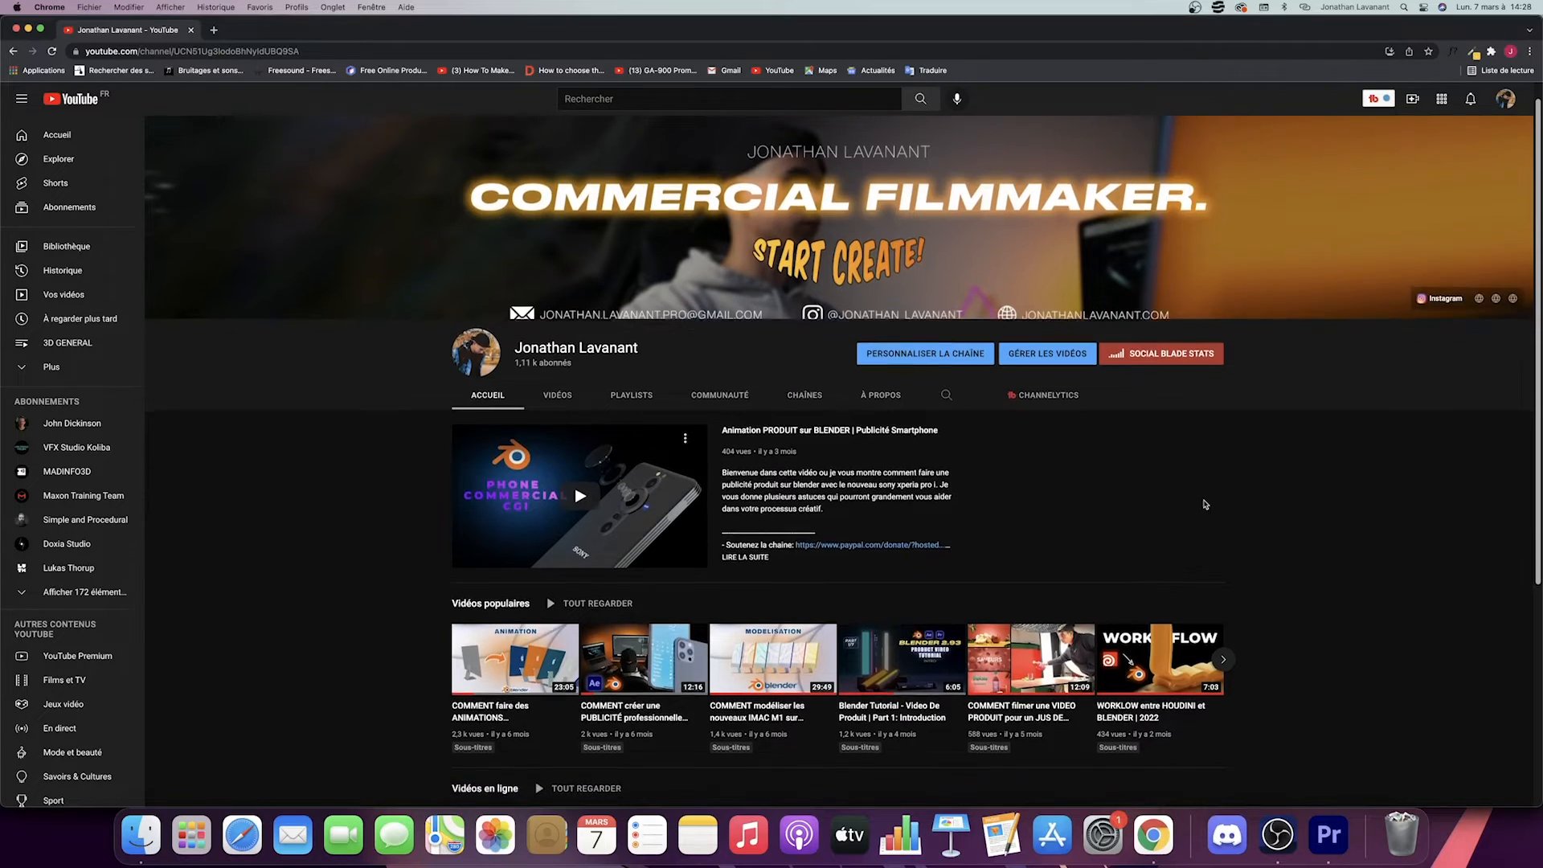
scroll(1204, 504, "down", 4)
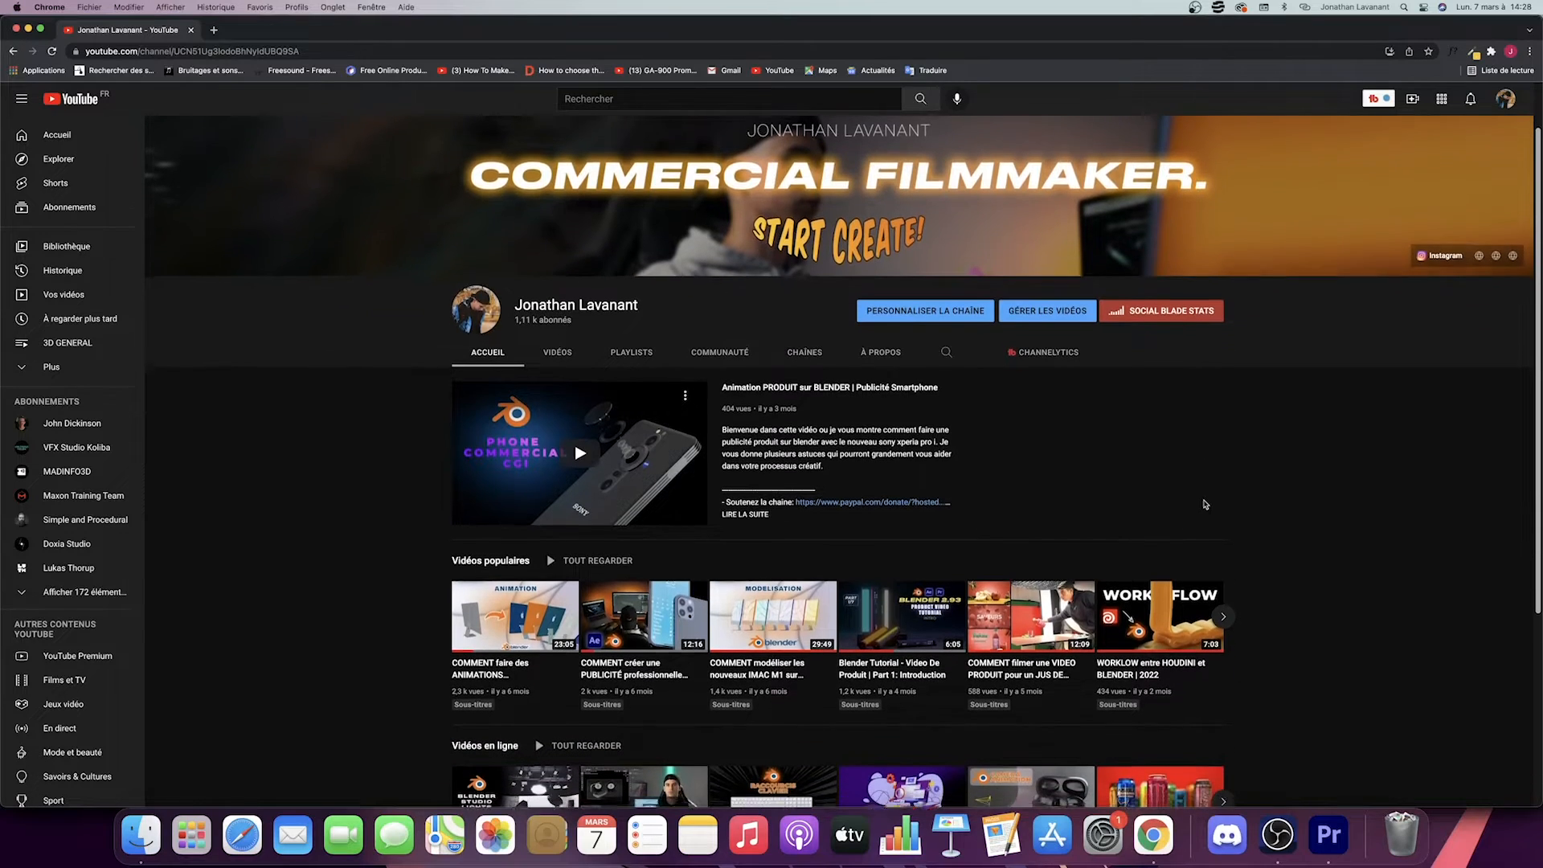
scroll(1205, 503, "down", 4)
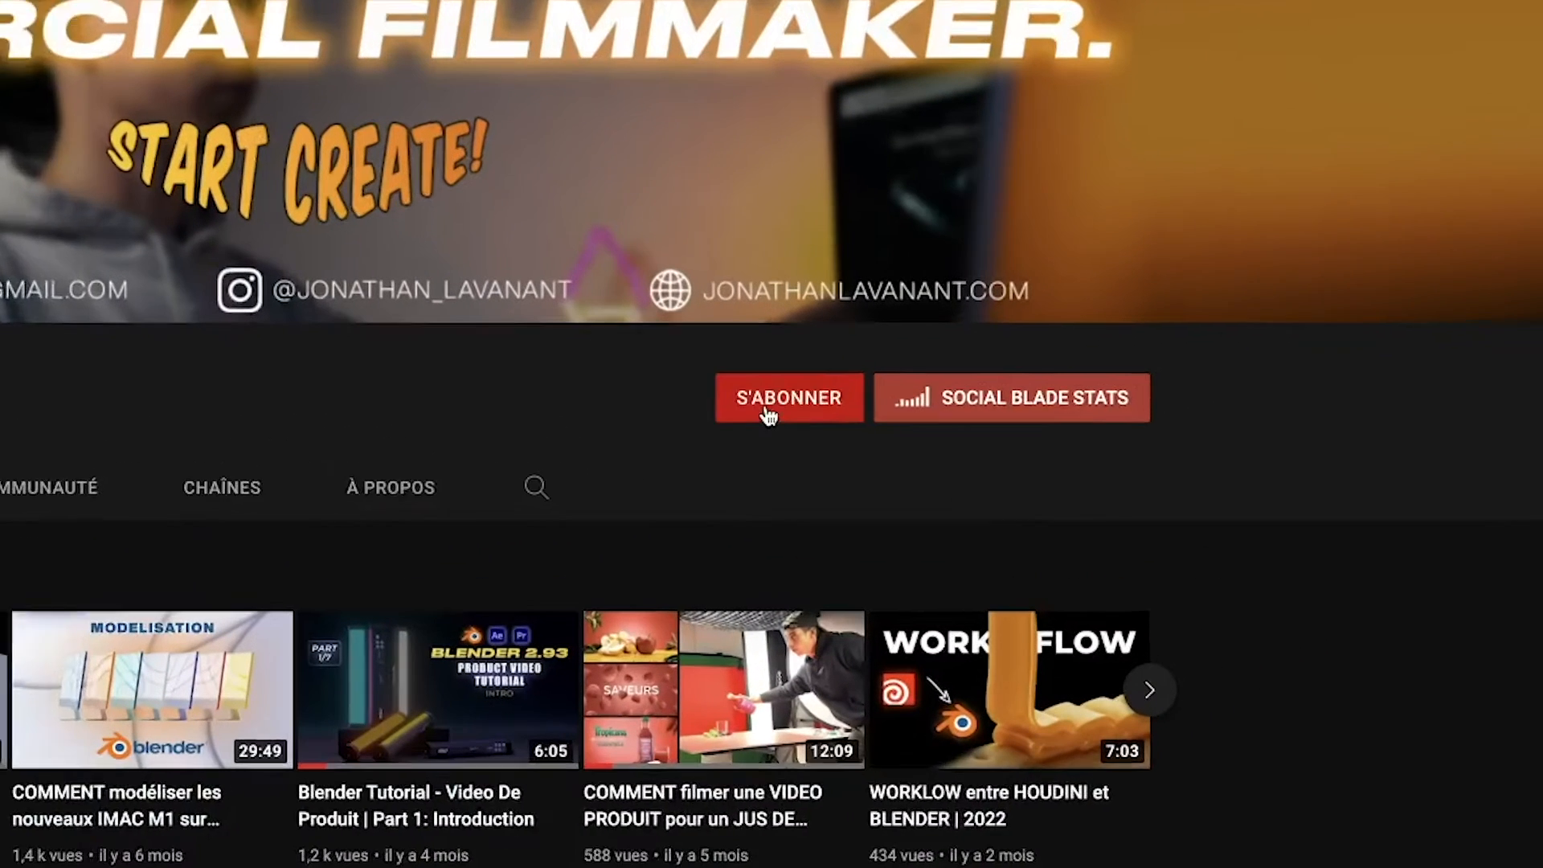
left_click(788, 396)
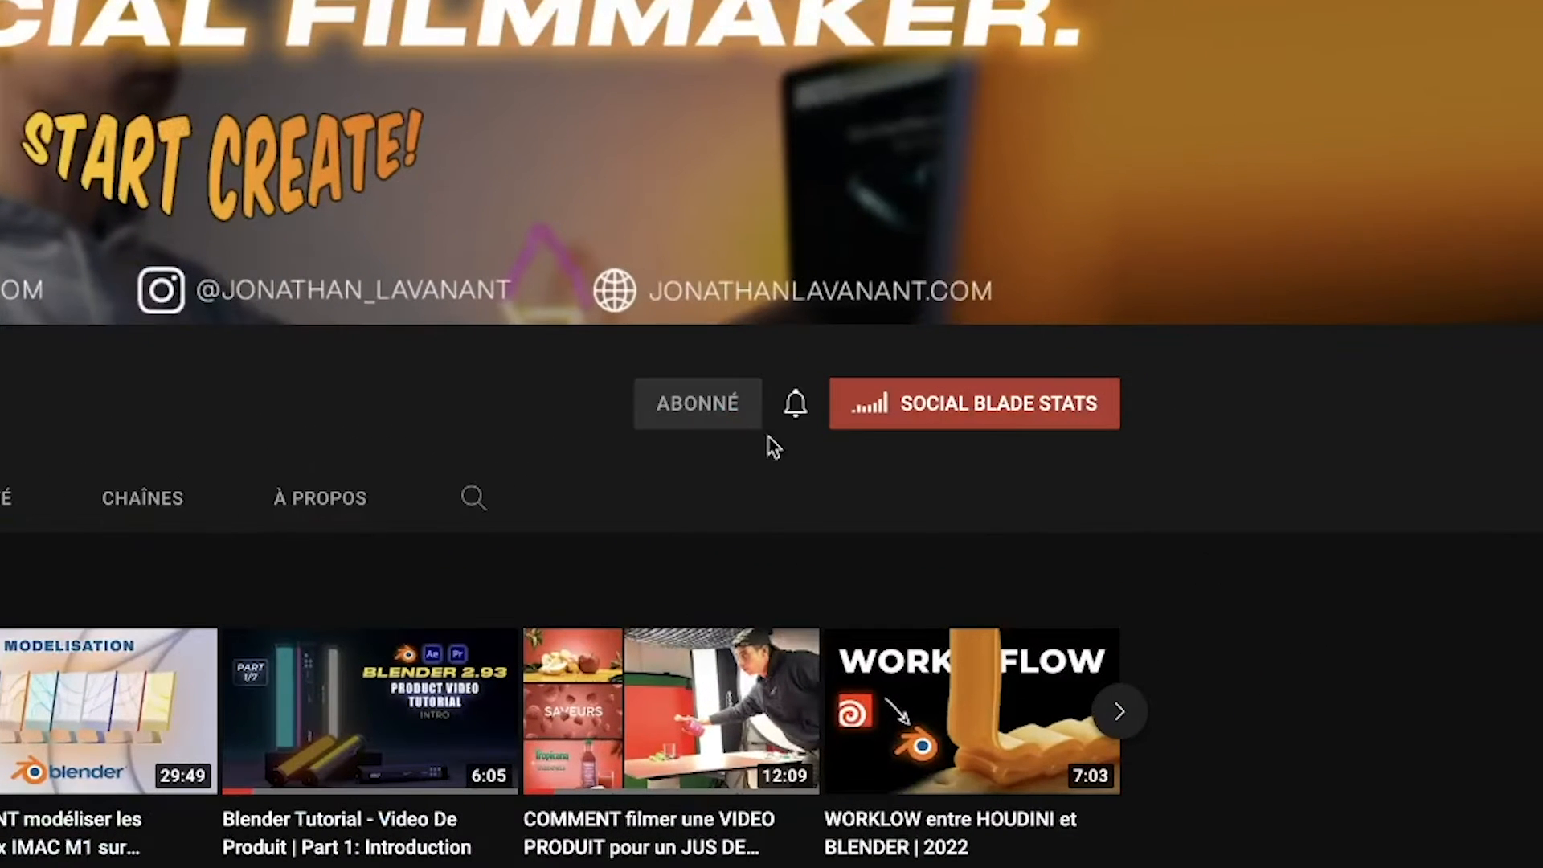
left_click(795, 406)
left_click(859, 476)
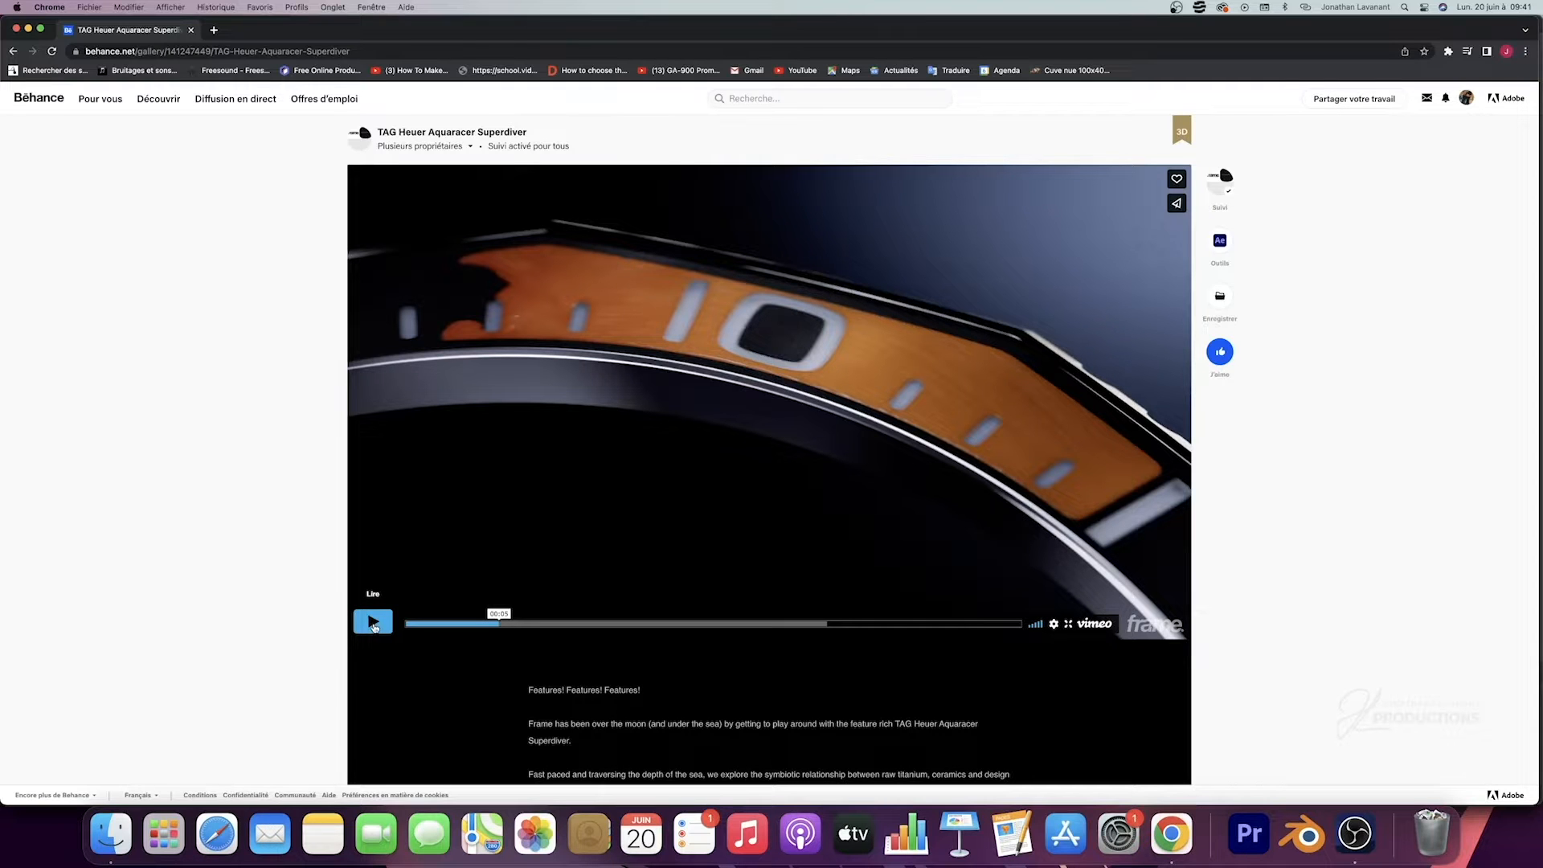
Step: Play the TAG Heuer Aquaracer Superdiver video on the Behance page
left_click(373, 622)
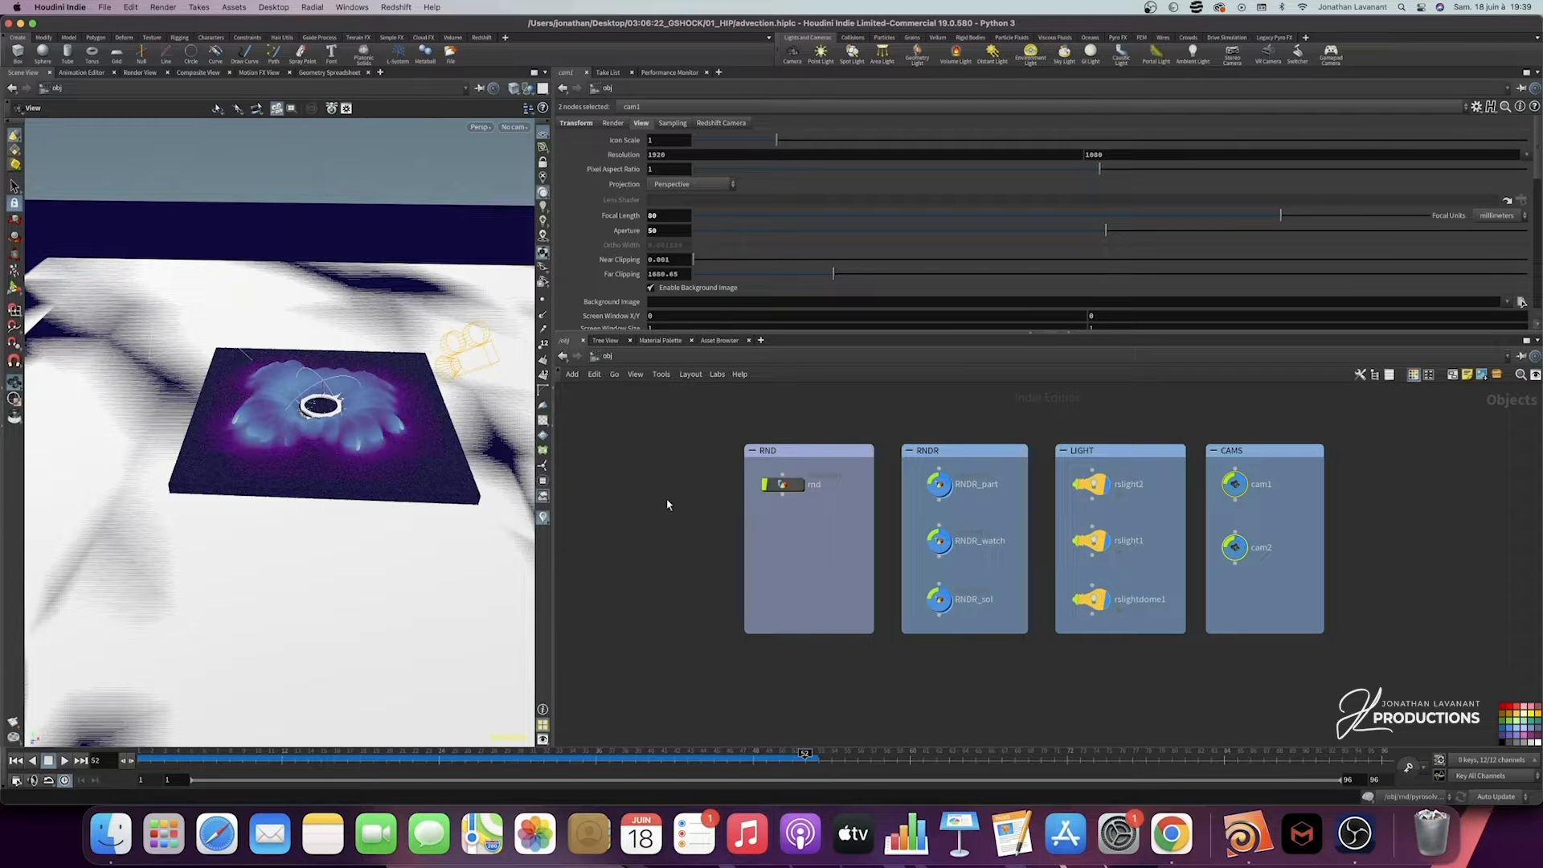
Step: Examine the RND, RNDR and LIGHT node groups at the object level of the Houdini scene
left_click_drag(750, 423, 837, 527)
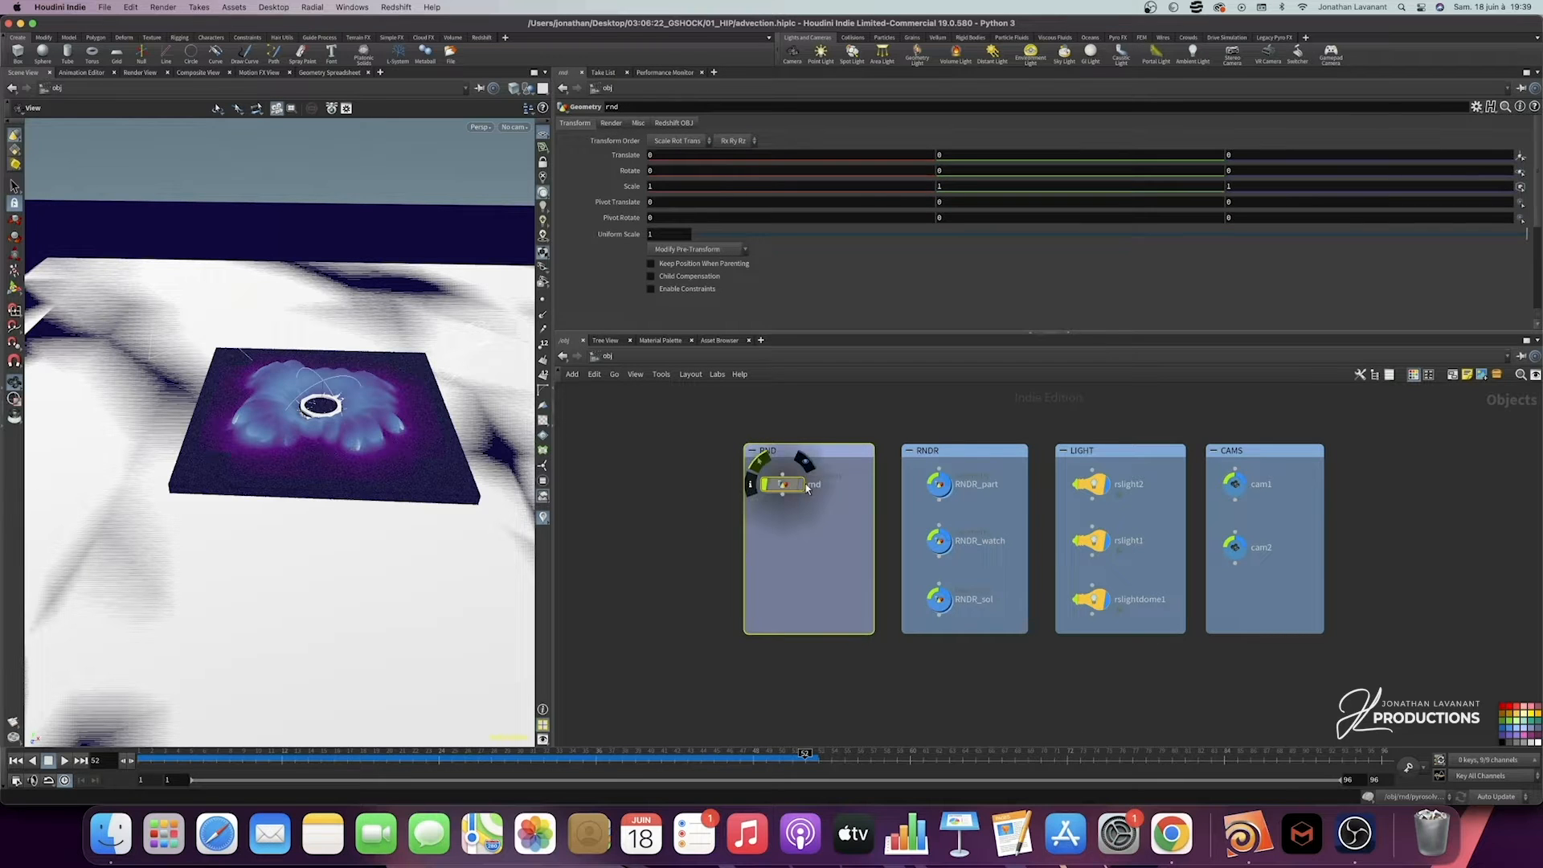
left_click(670, 470)
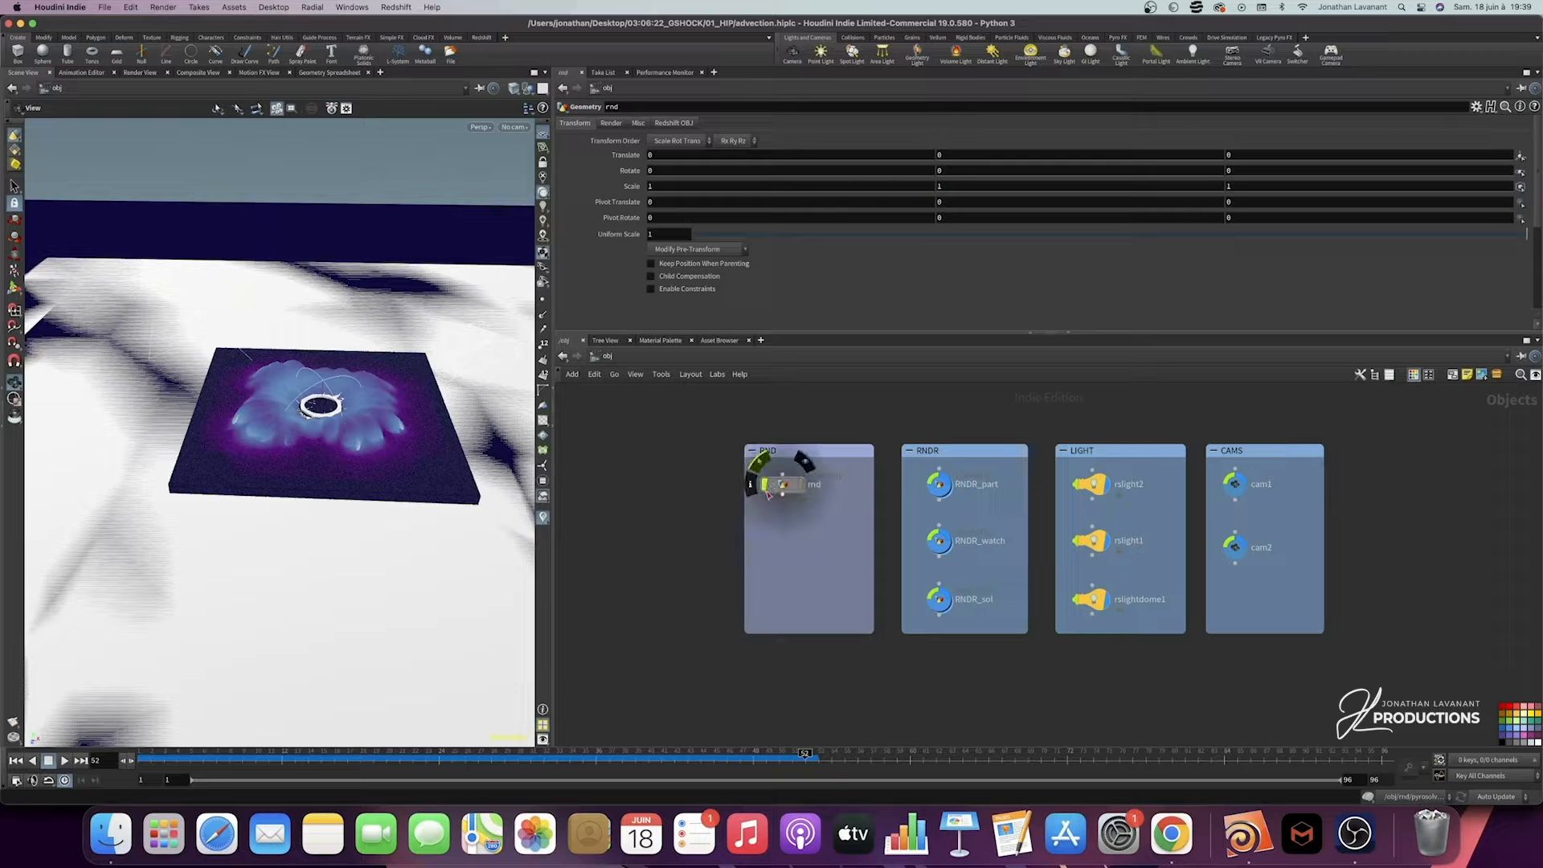
left_click_drag(1005, 477, 928, 620)
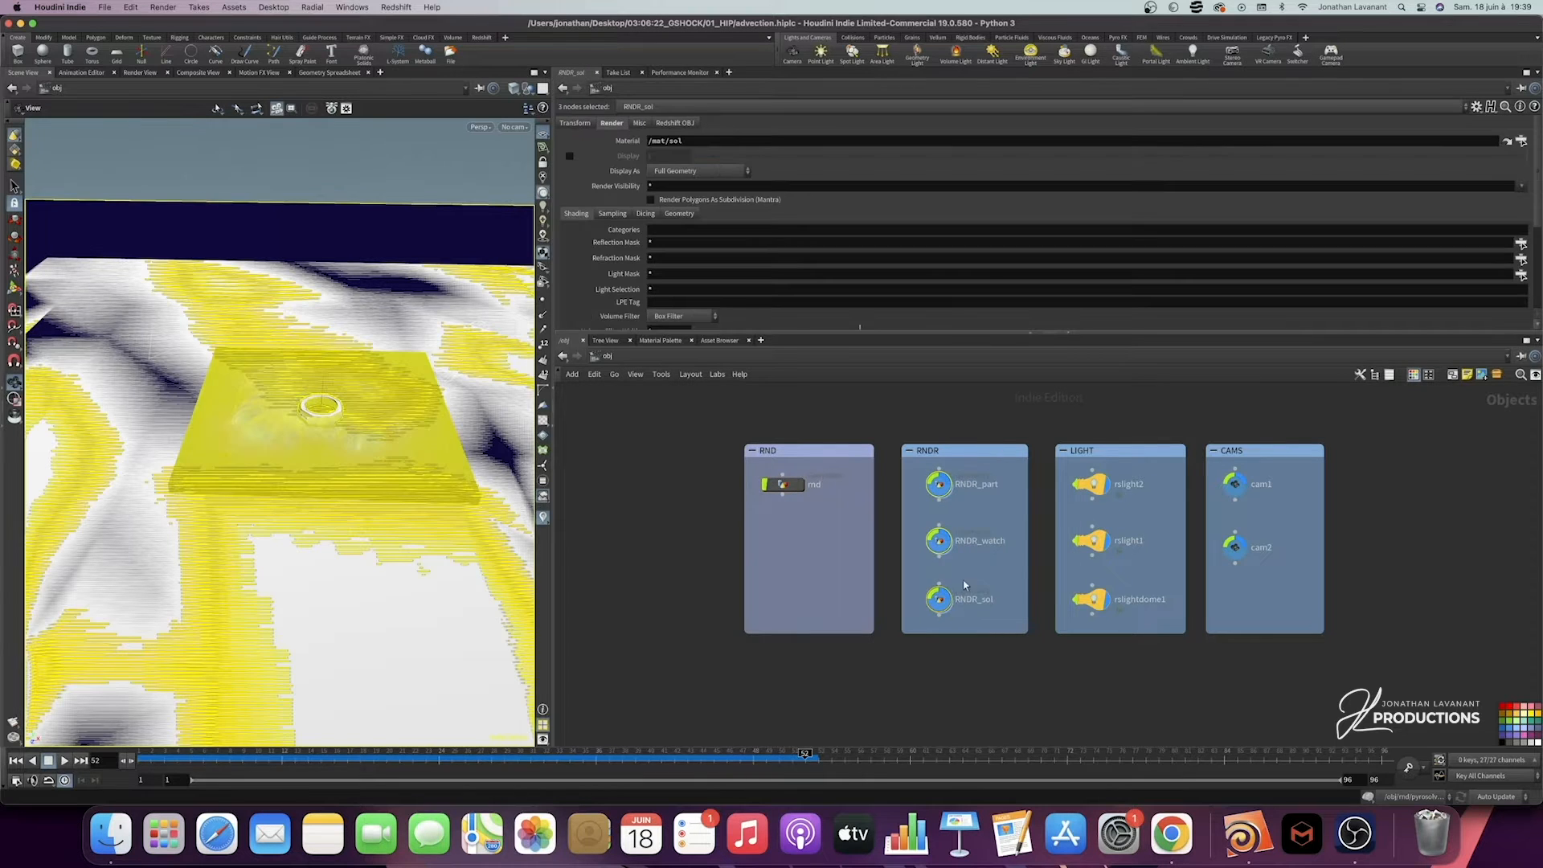
left_click(994, 513)
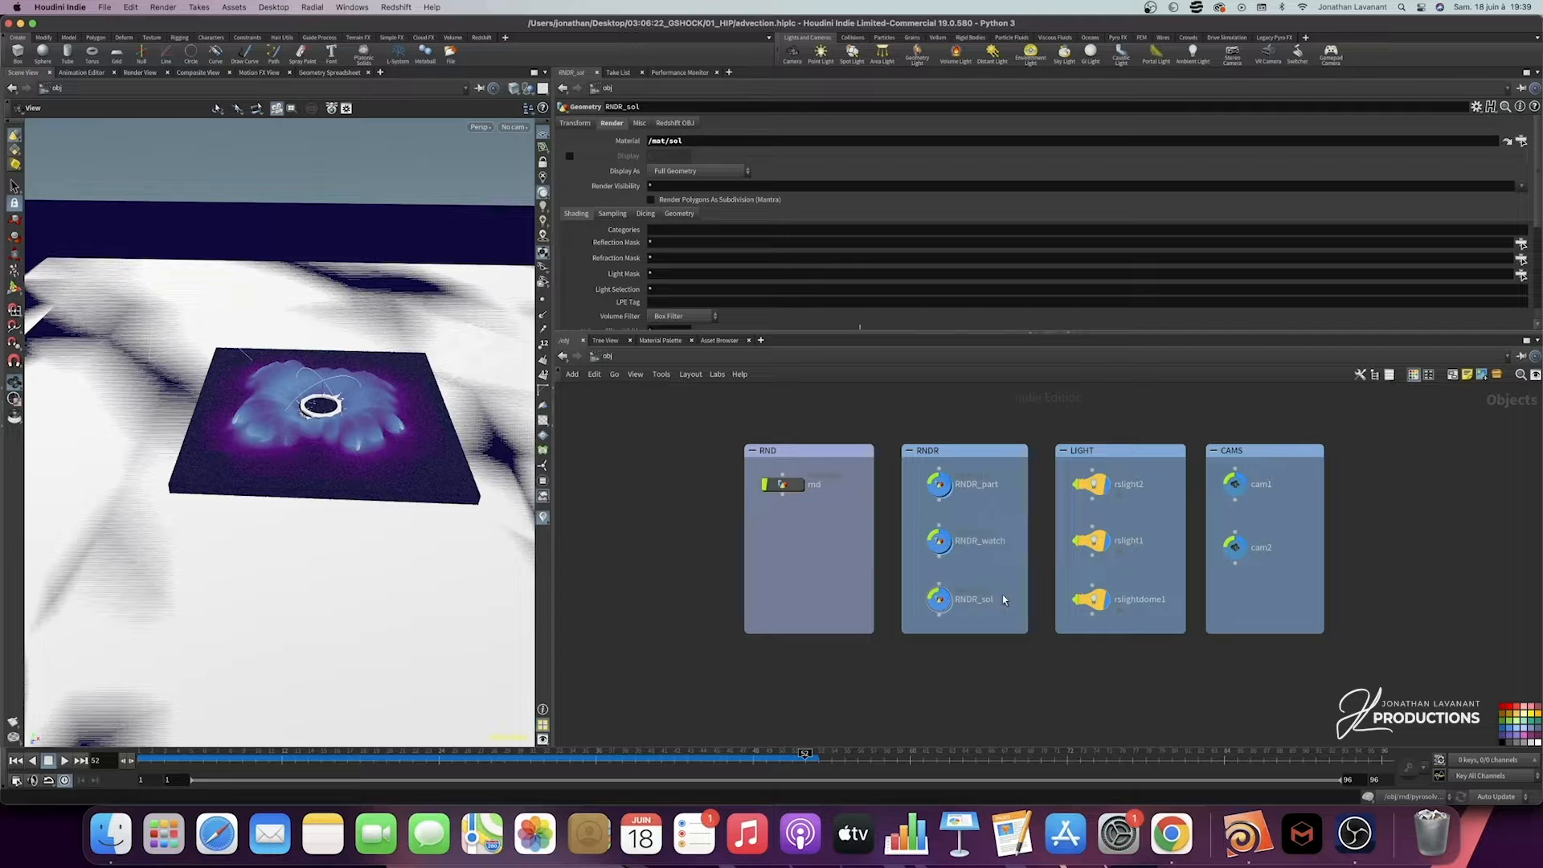
left_click_drag(1164, 470, 1085, 619)
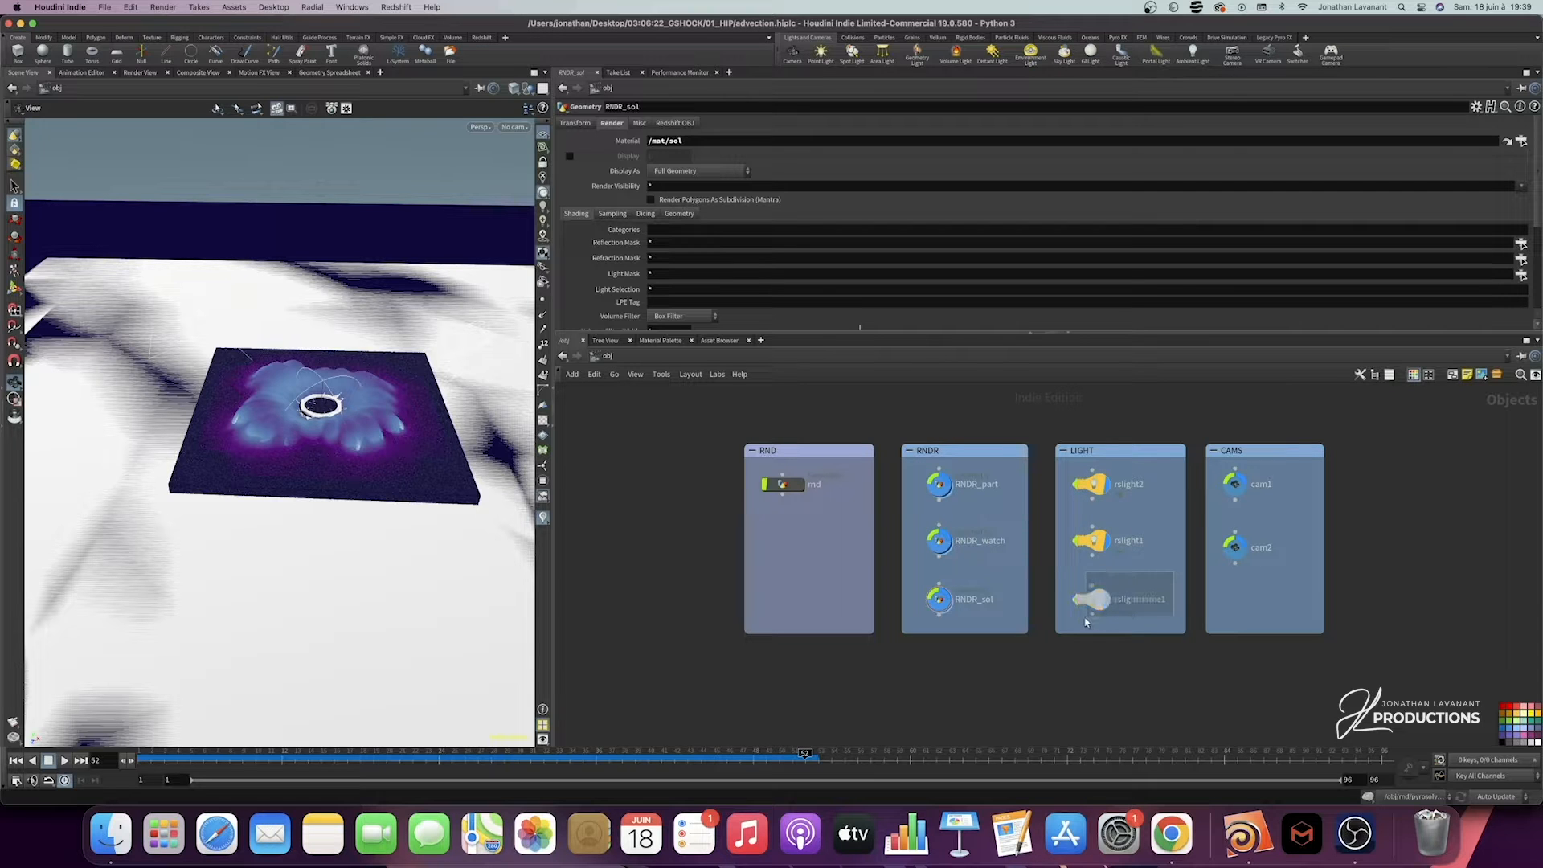
scroll(377, 424, "down", 5)
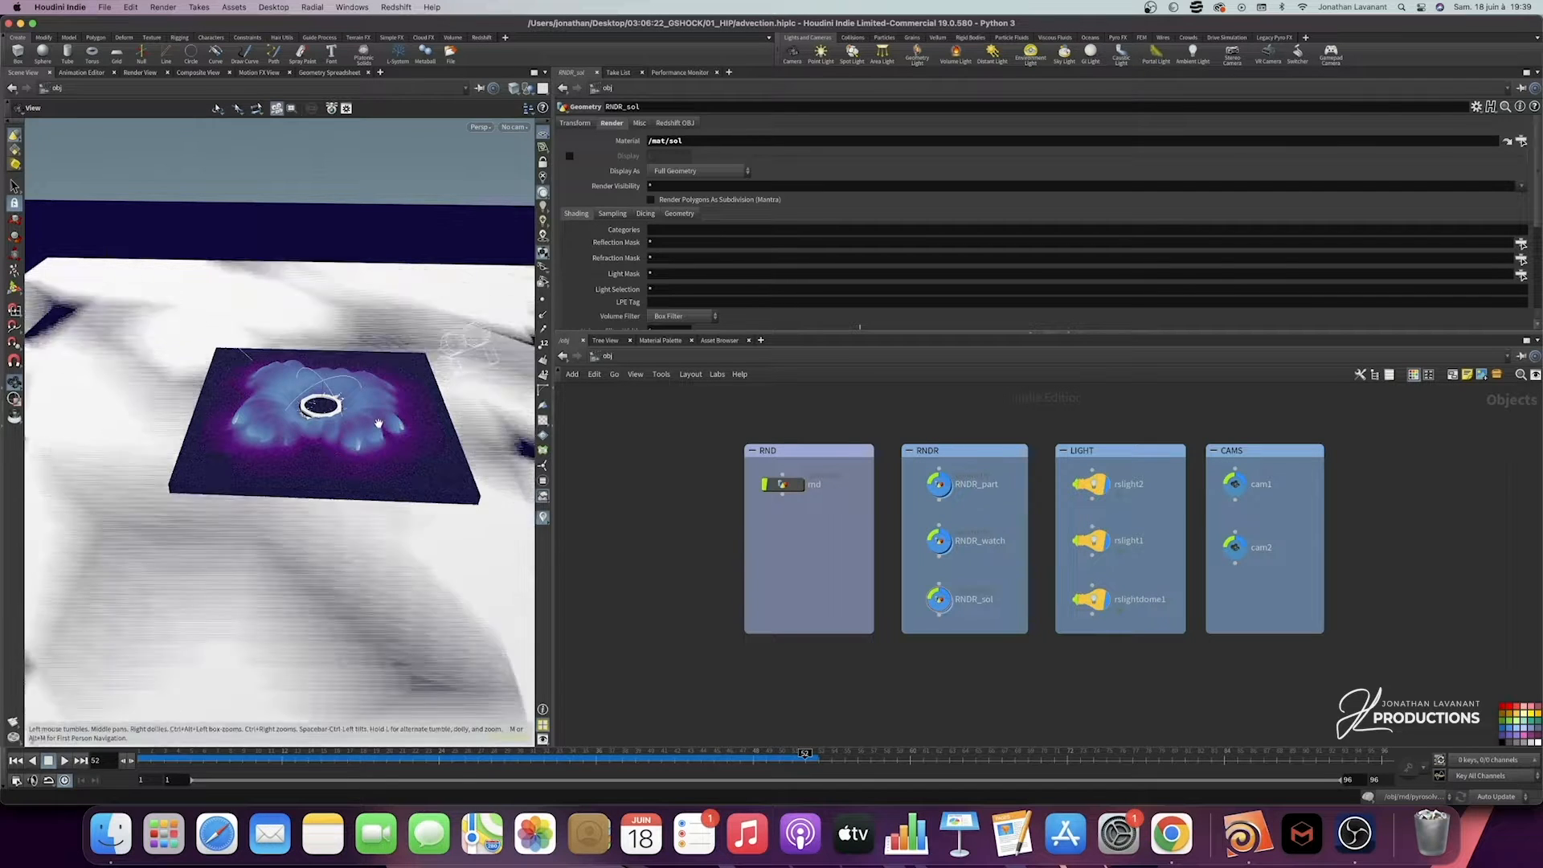
Step: Inspect the ground, particle slab, lights and cameras of the scene from several viewing angles
left_click_drag(377, 429, 297, 434)
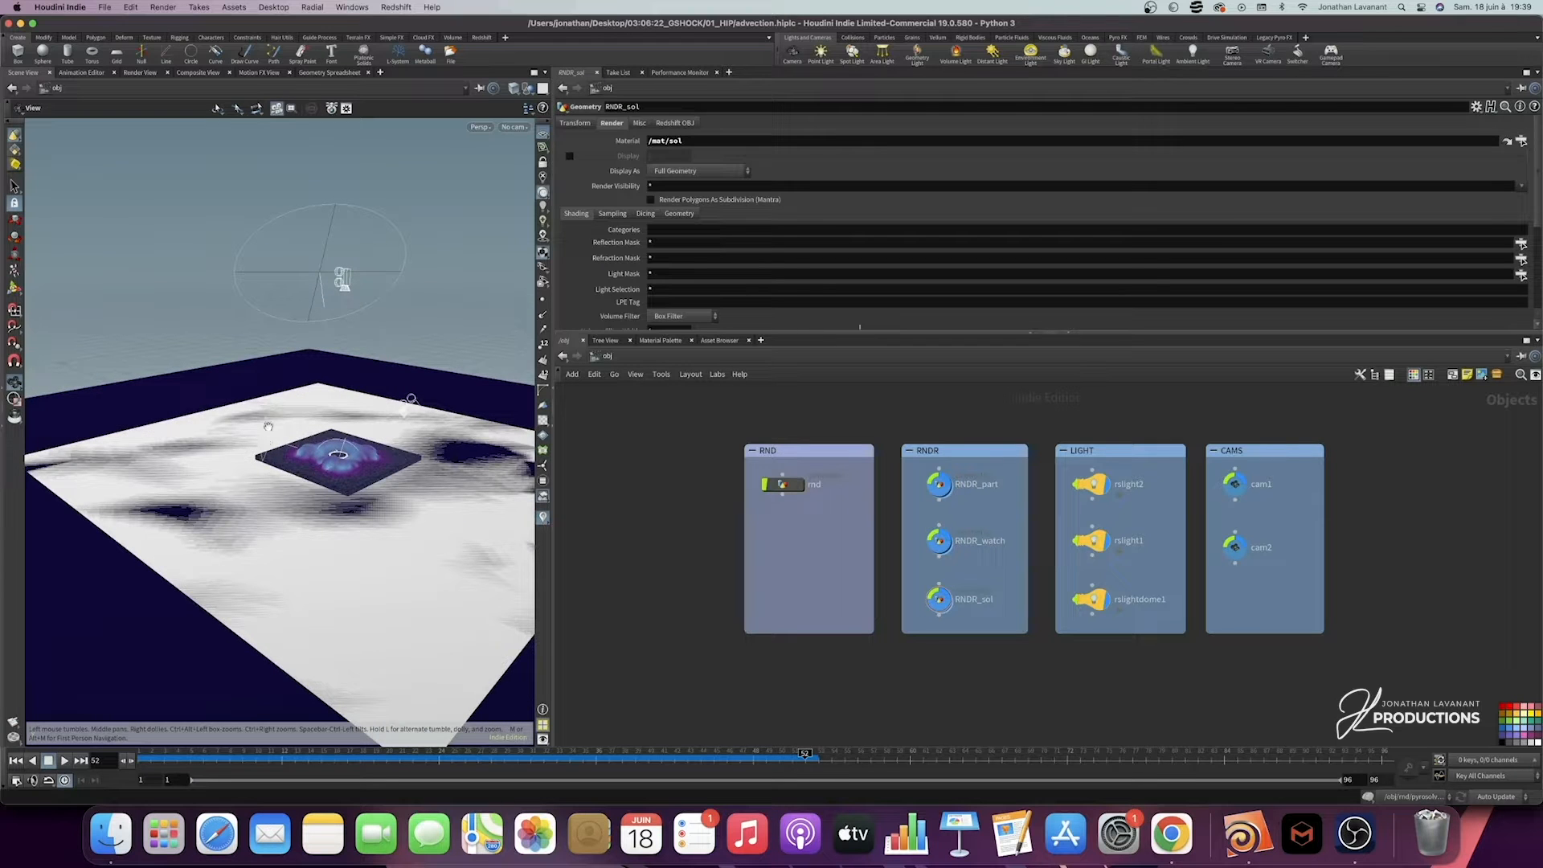
left_click_drag(302, 341, 335, 322)
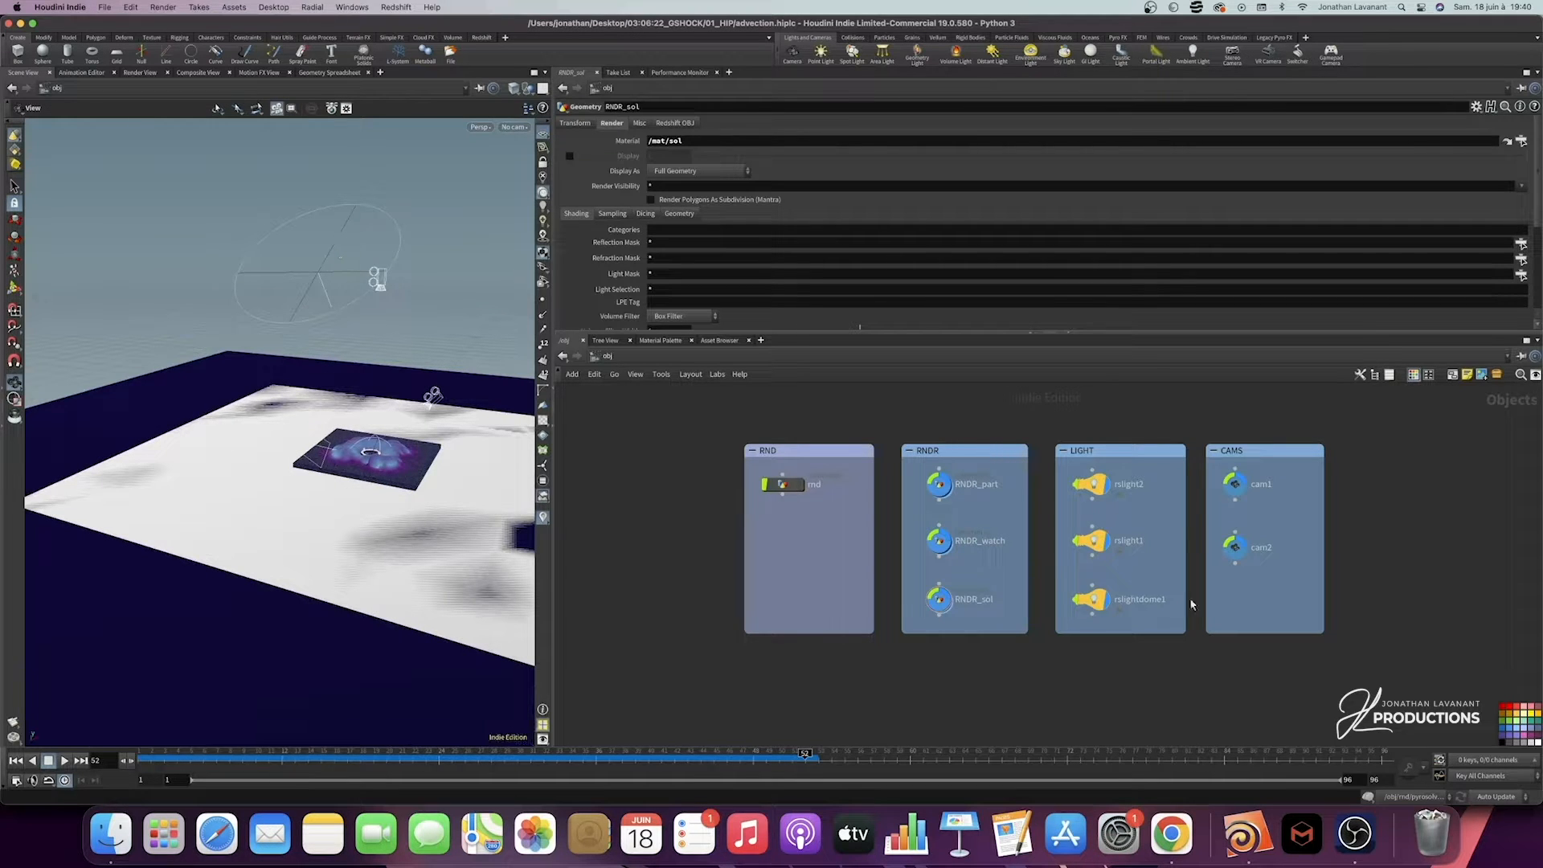
mouse_move(335, 406)
left_mouse_down()
mouse_move(300, 397)
mouse_move(313, 400)
left_mouse_up()
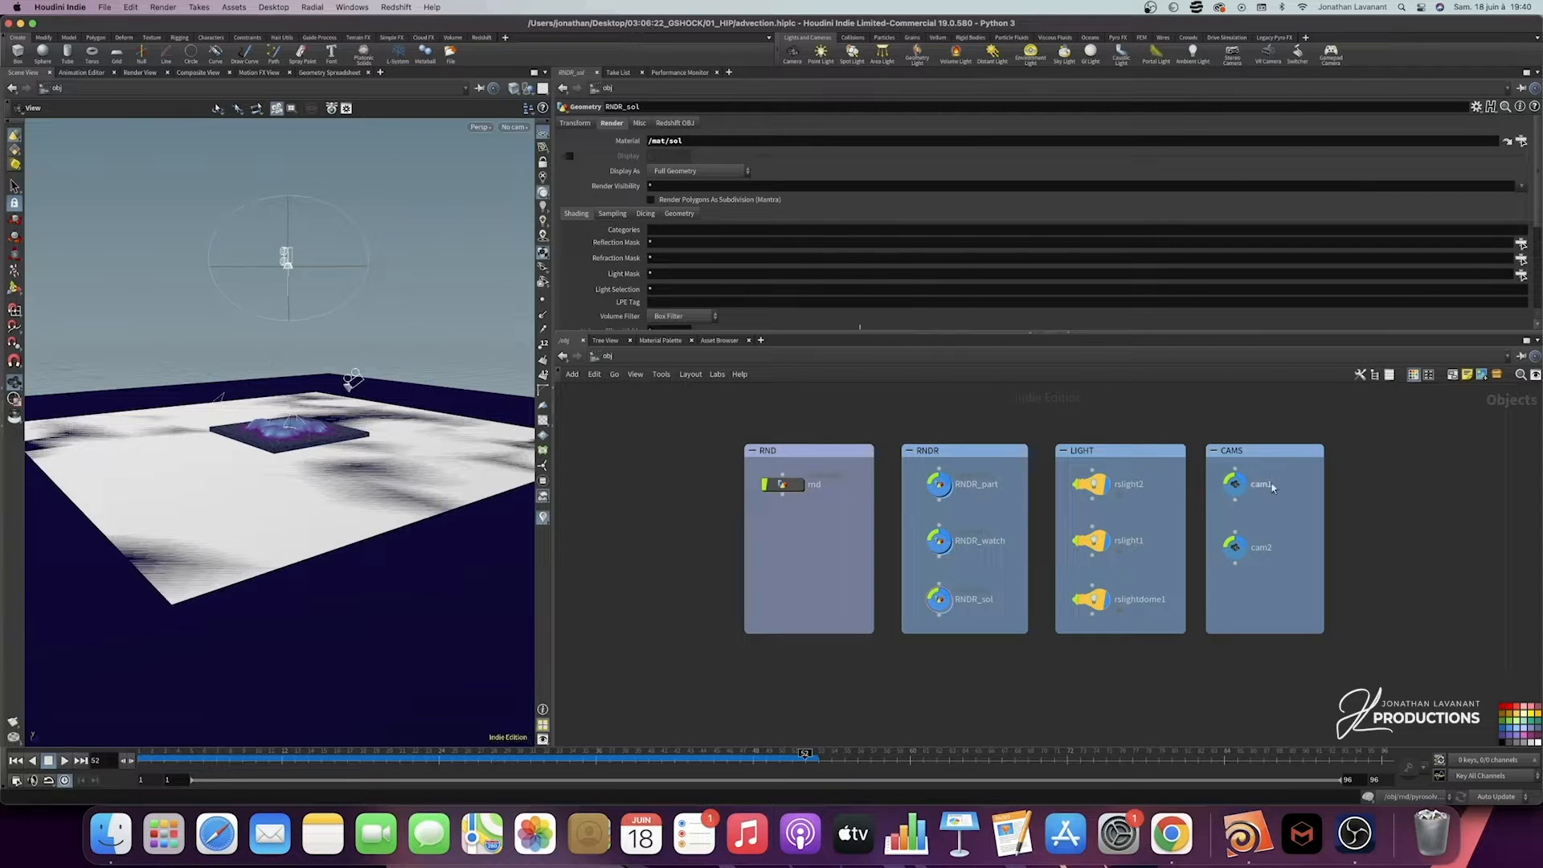
left_click_drag(336, 435, 362, 430)
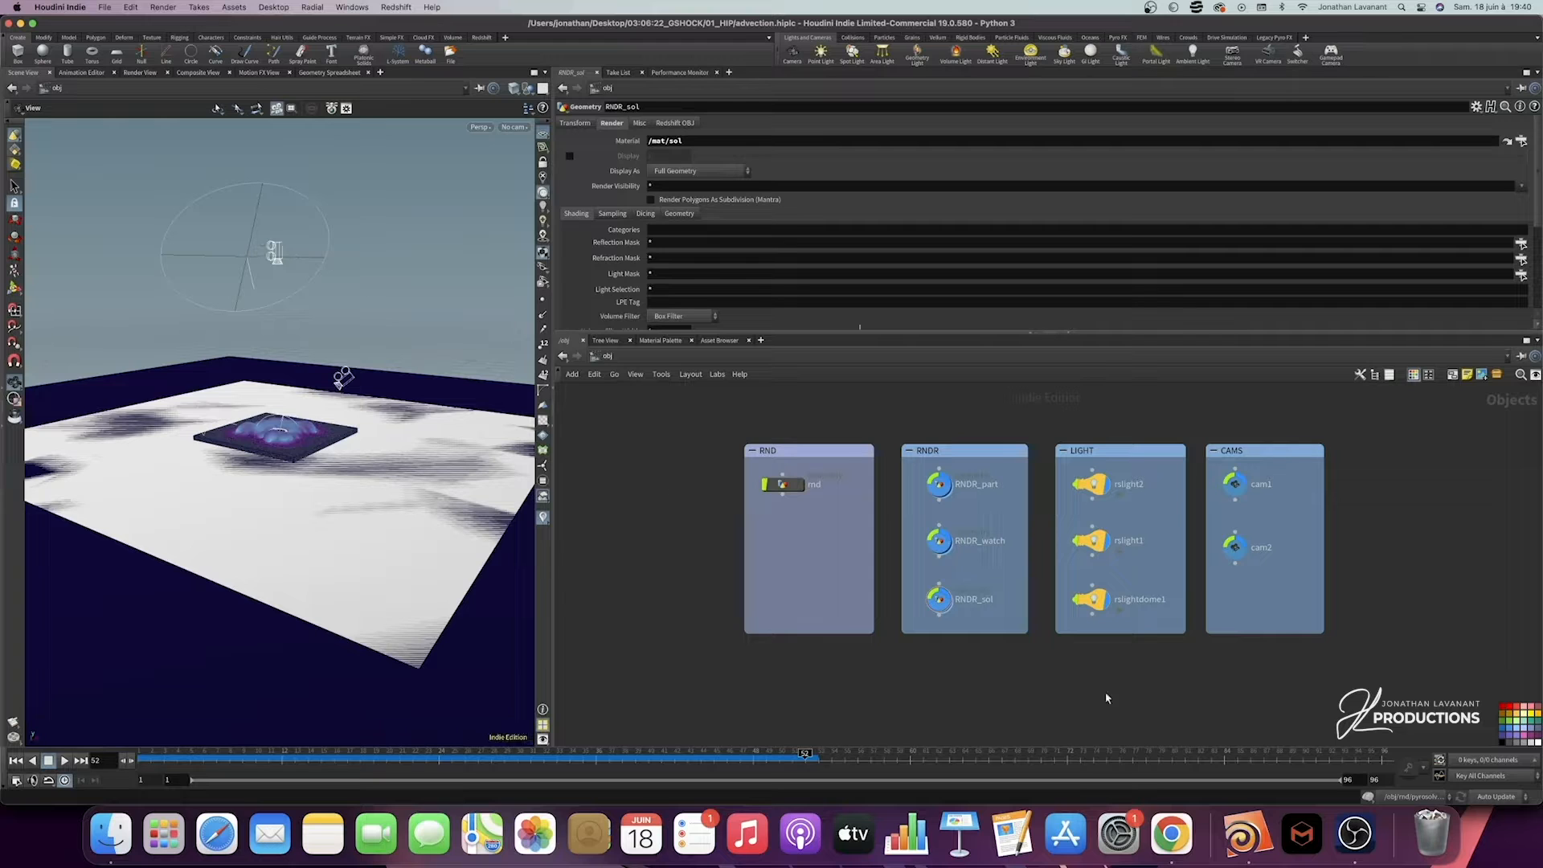
Step: Turn off the viewport display of all nodes in the RNDR, LIGHT and CAMS groups
left_click_drag(1009, 474, 924, 626)
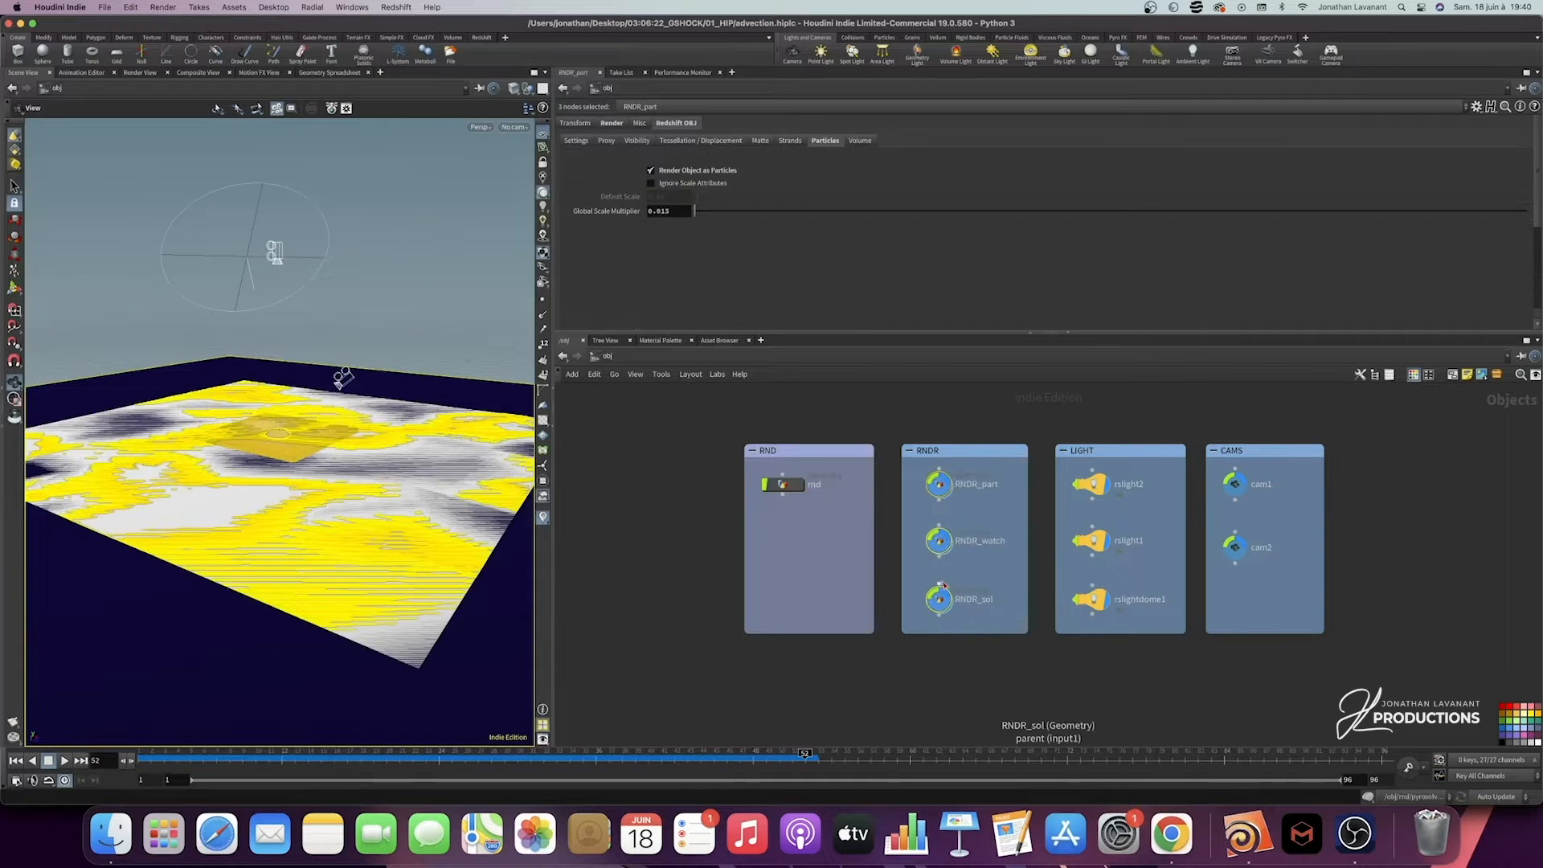
left_click(949, 600)
left_click_drag(1157, 473, 1070, 624)
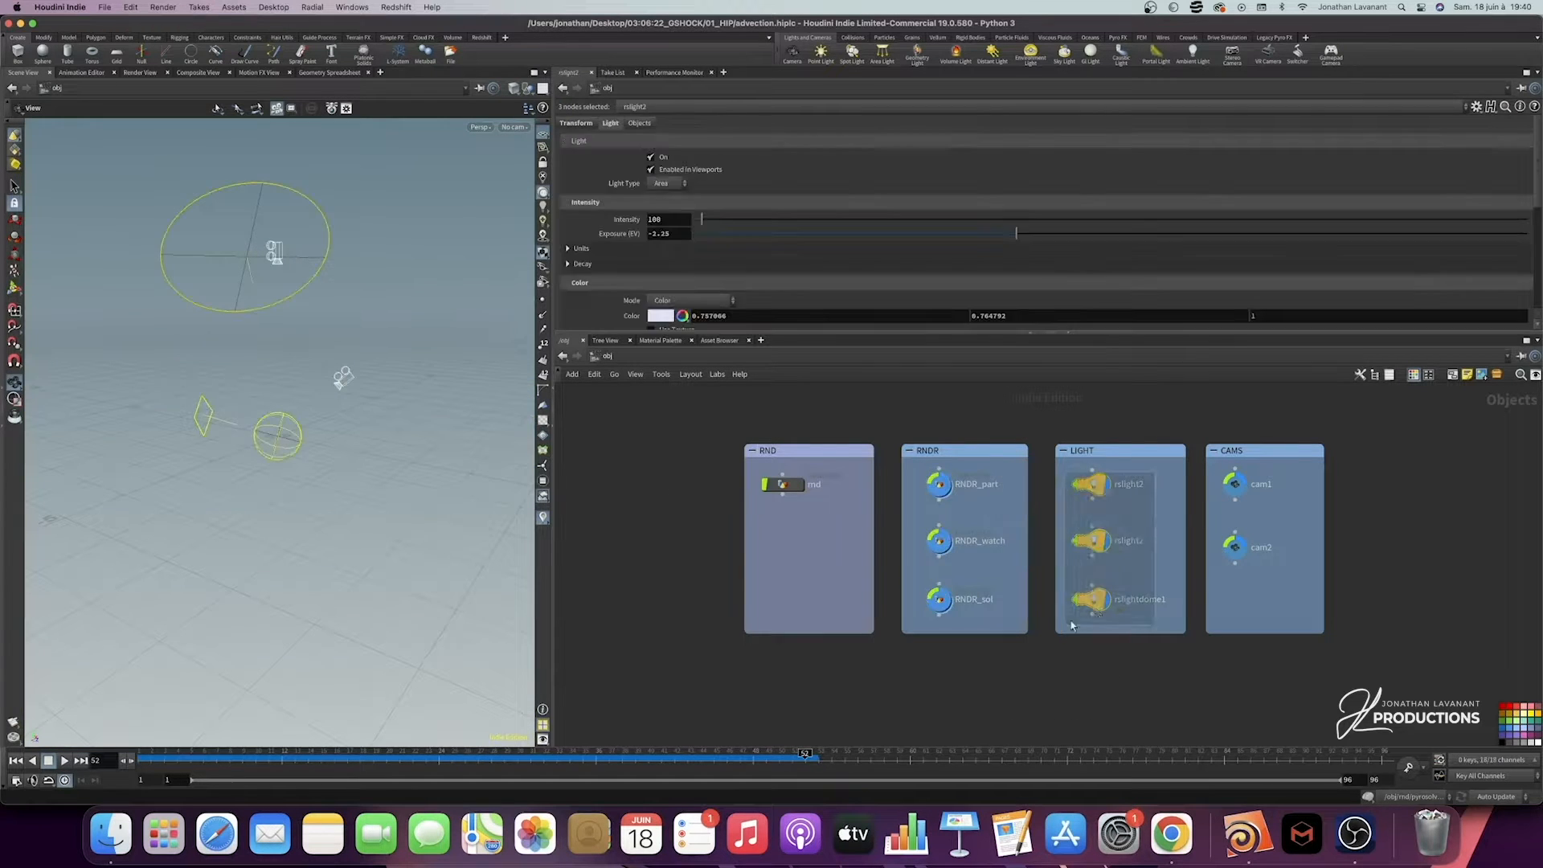
left_click(1107, 603)
left_click_drag(1285, 477, 1230, 562)
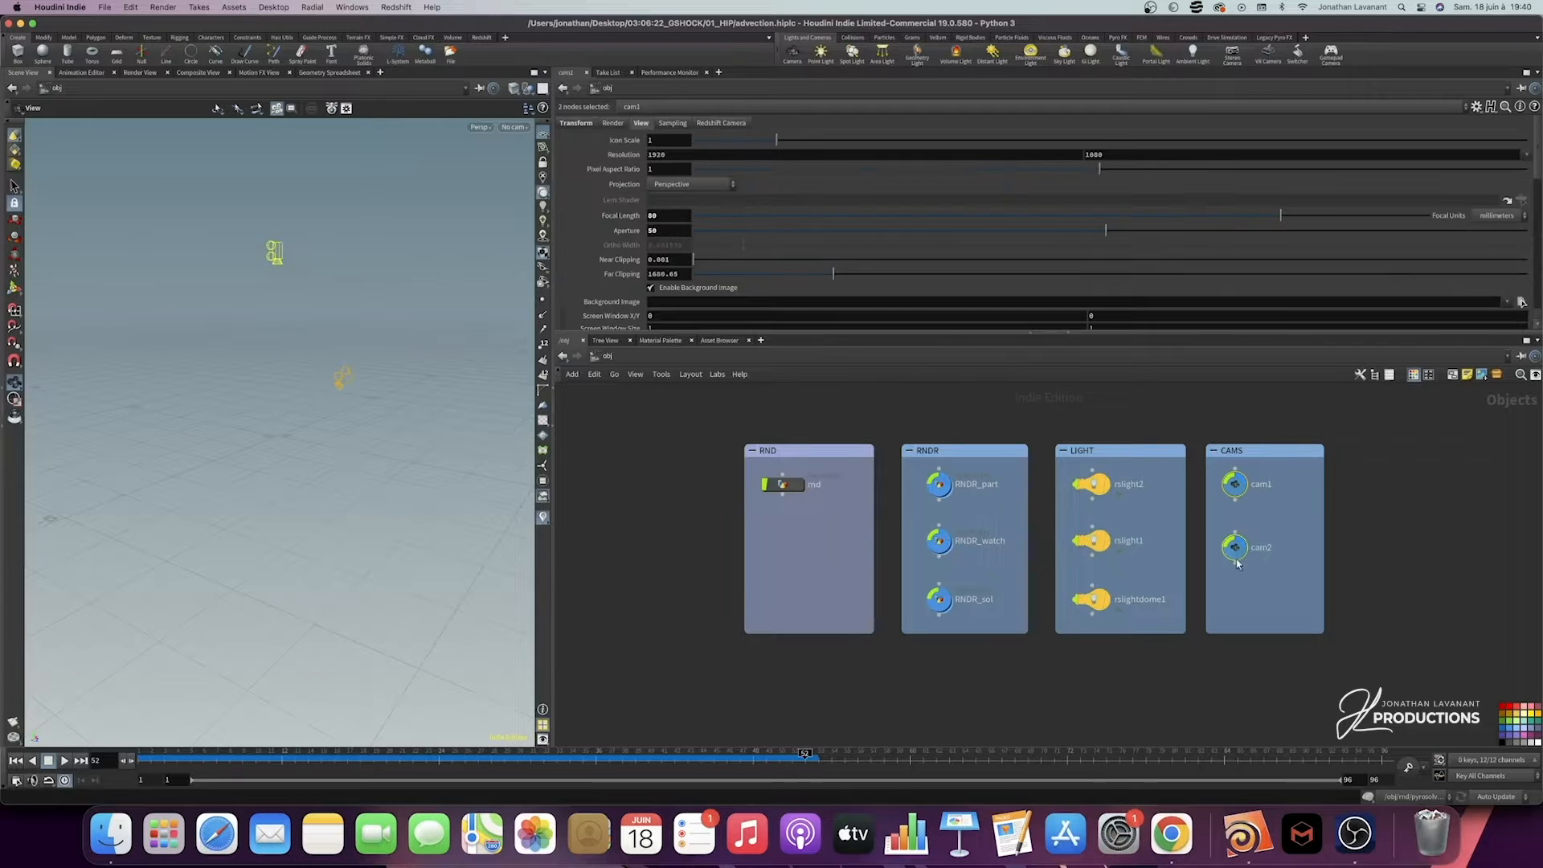
left_click(1245, 548)
left_click(853, 538)
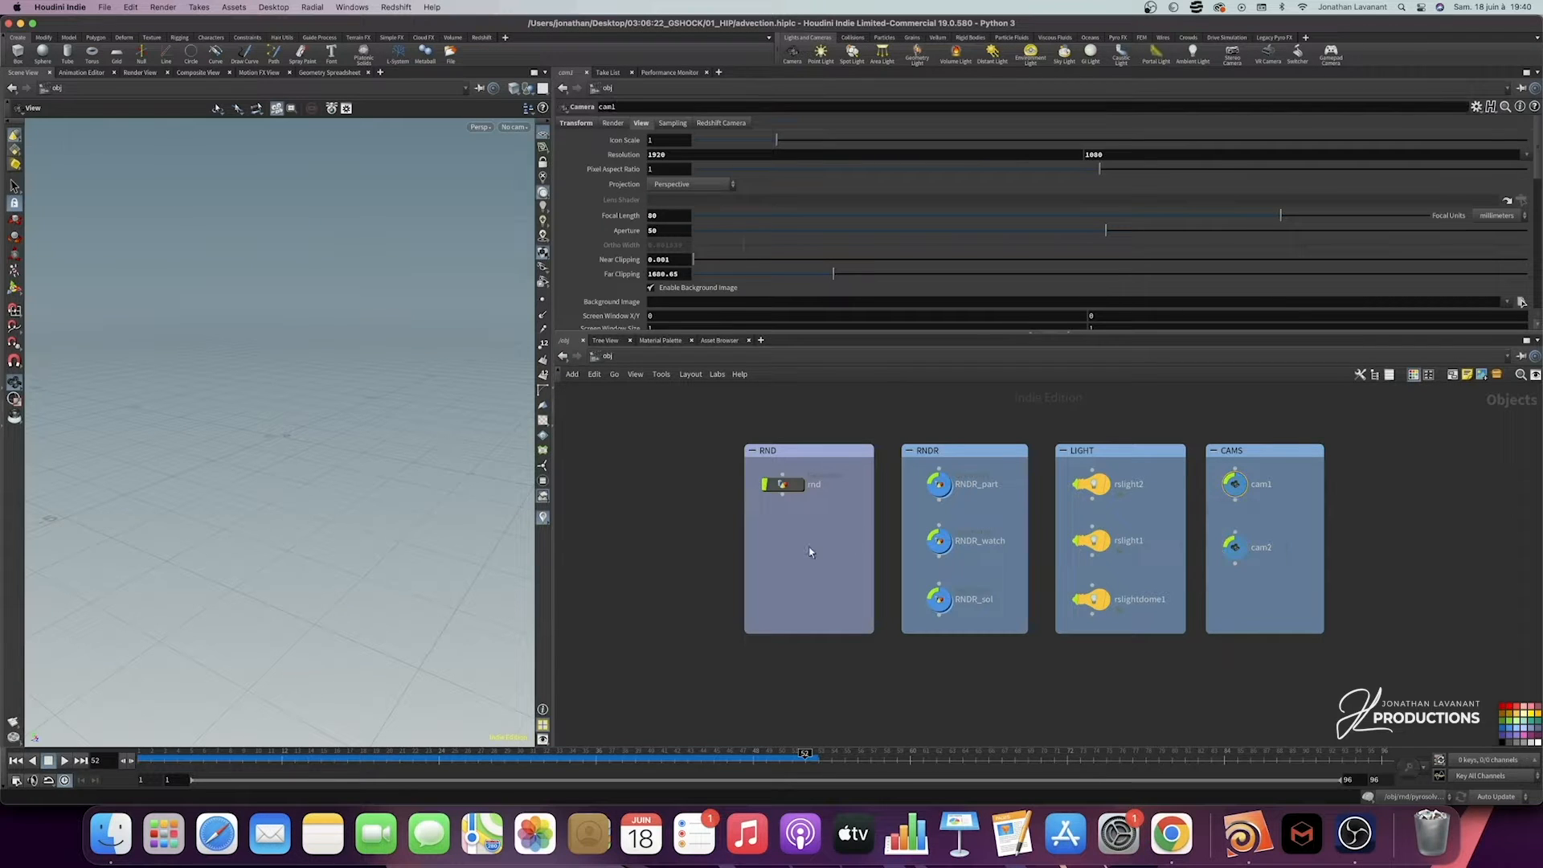
Step: Open the rnd geometry network and select the nodes inside the boxed group
mouse_move(787, 488)
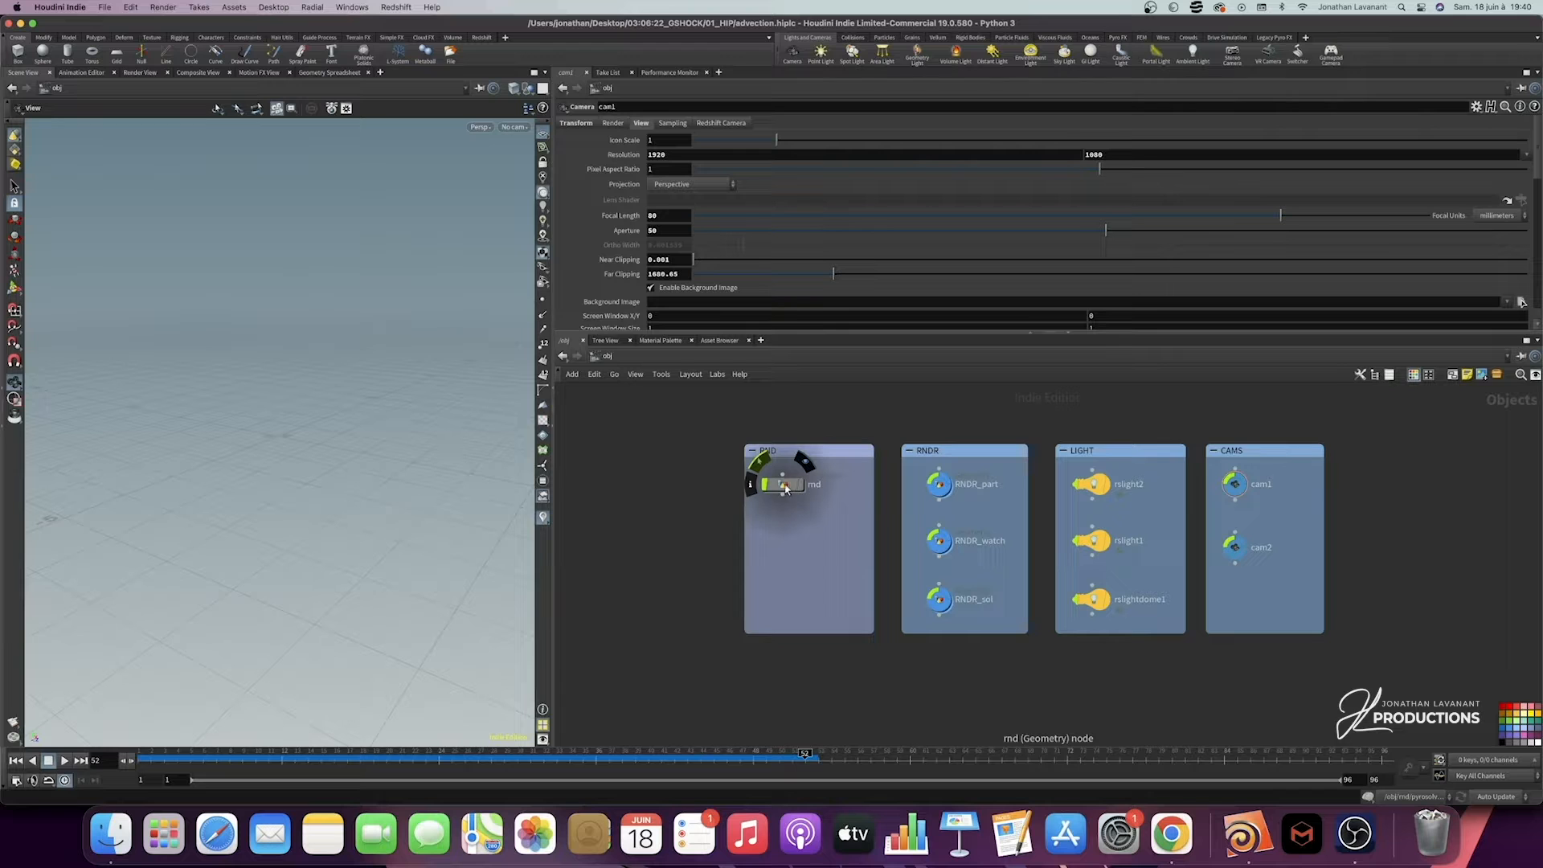
double_click(784, 486)
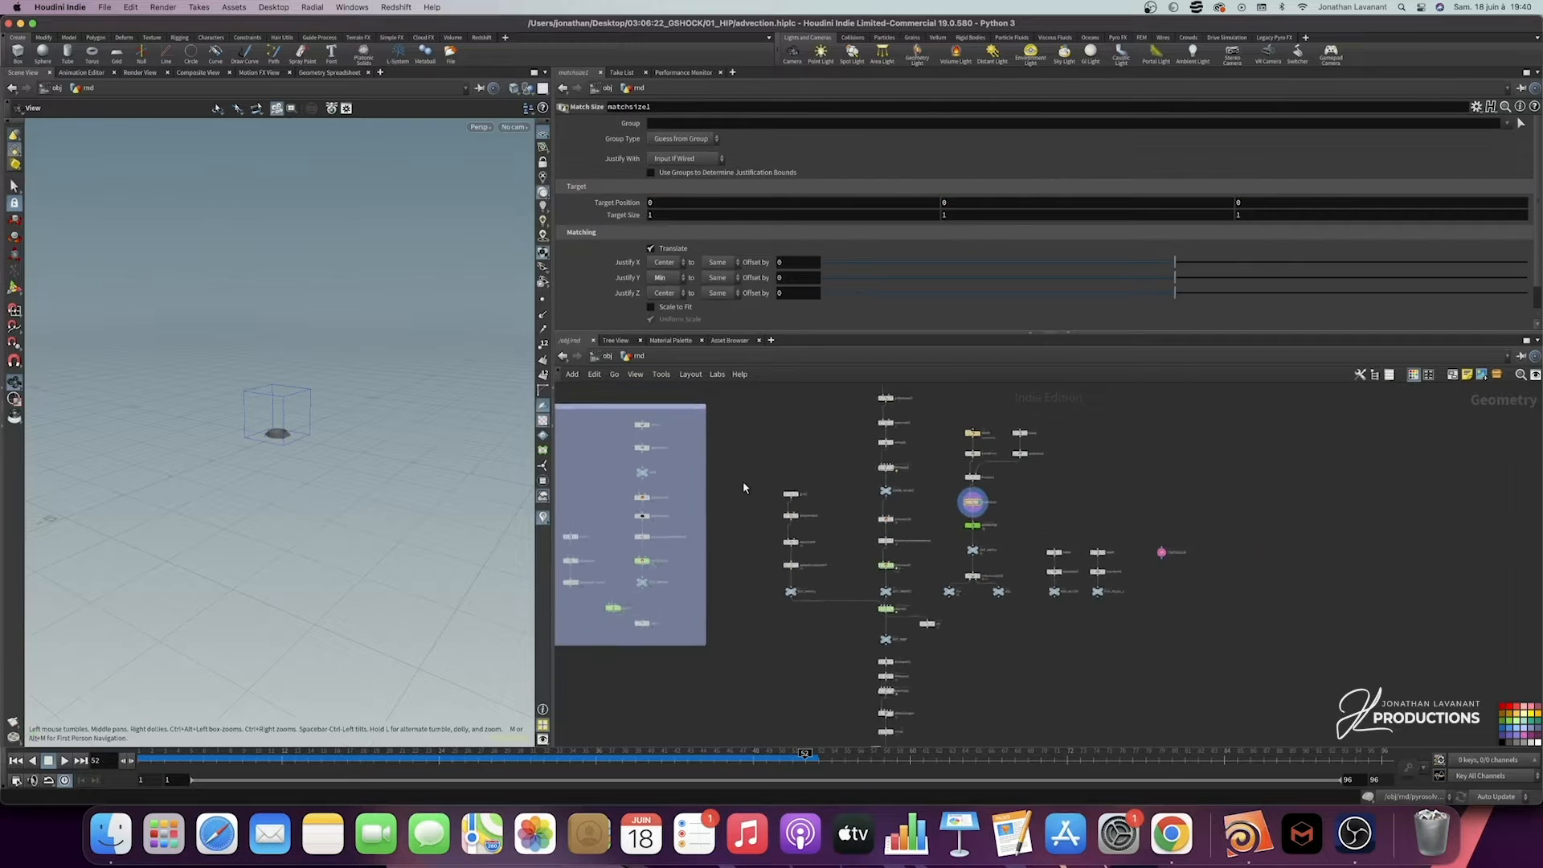
scroll(742, 481, "down", 2)
scroll(771, 485, "up", 3)
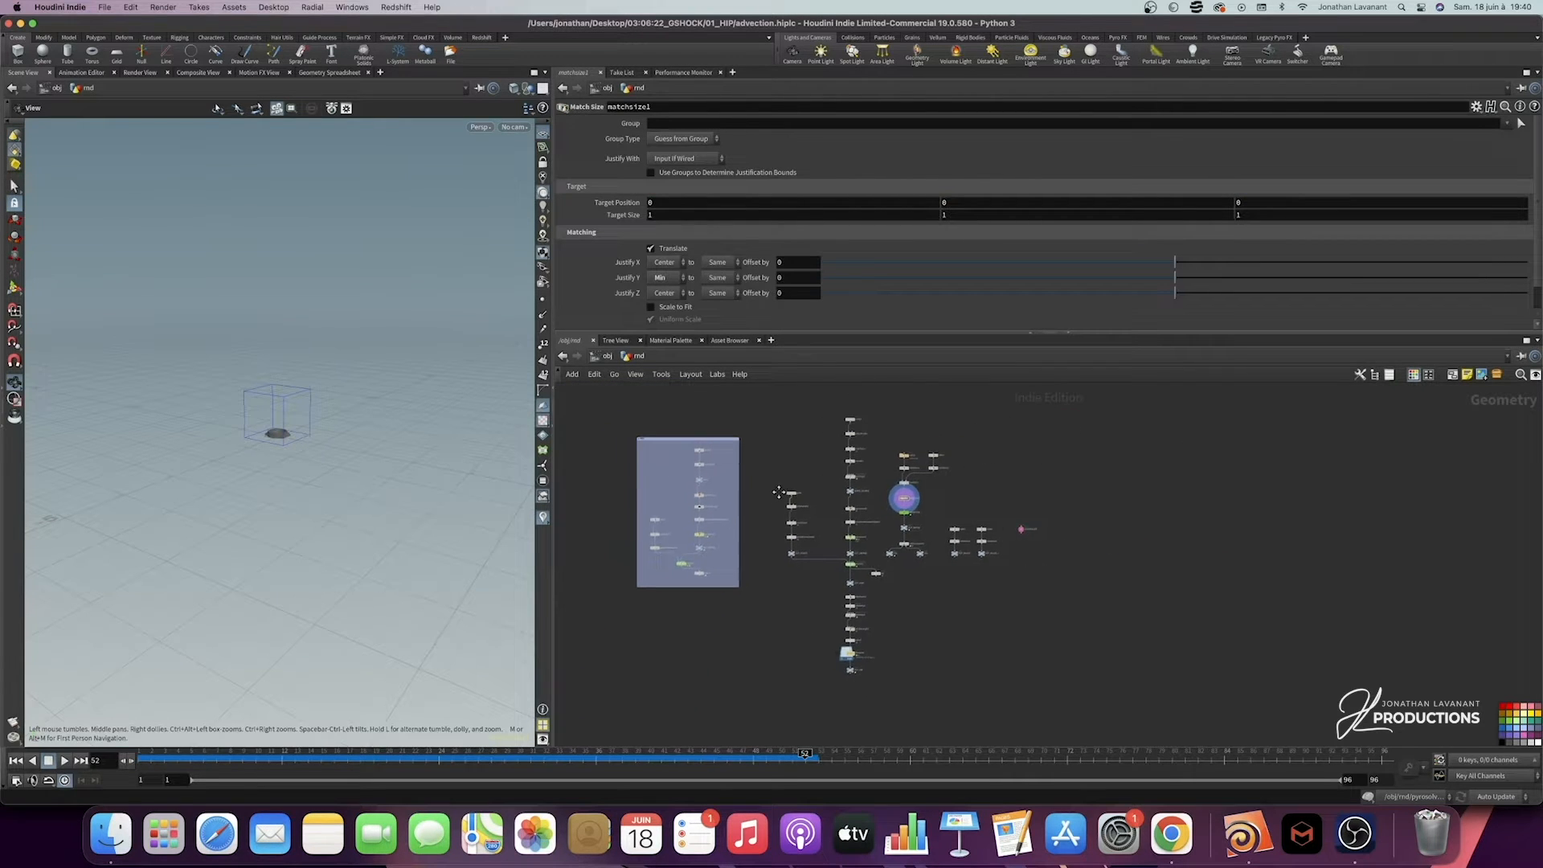
left_click_drag(789, 403, 643, 623)
left_click(643, 624)
Step: Display the output of the last node at the bottom of the boxed group
scroll(651, 624, "up", 2)
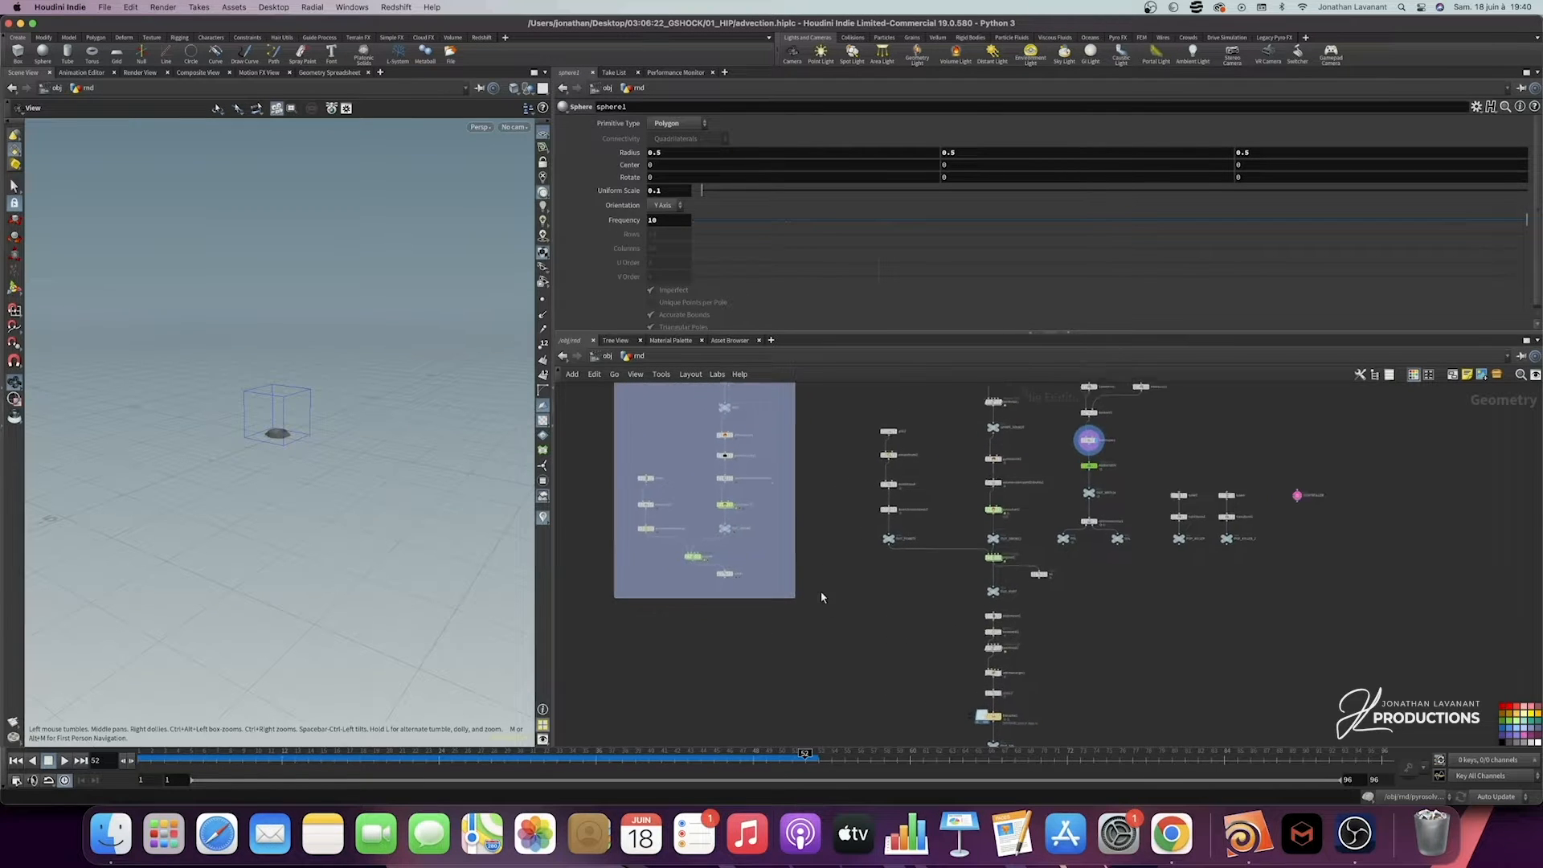
scroll(827, 595, "up", 2)
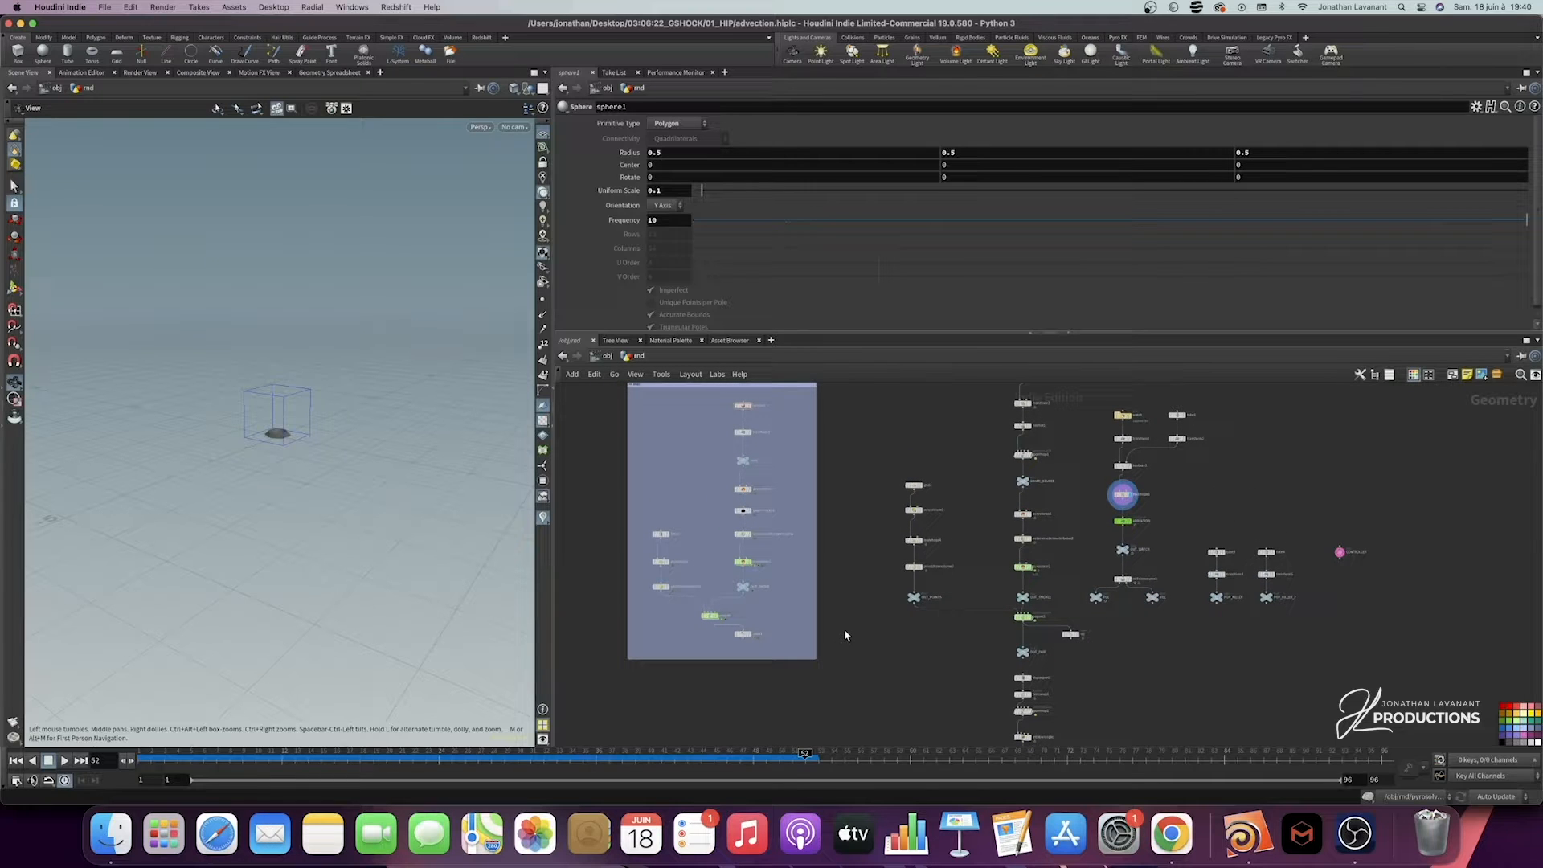
scroll(761, 658, "up", 1)
scroll(761, 657, "up", 1)
left_click(738, 632)
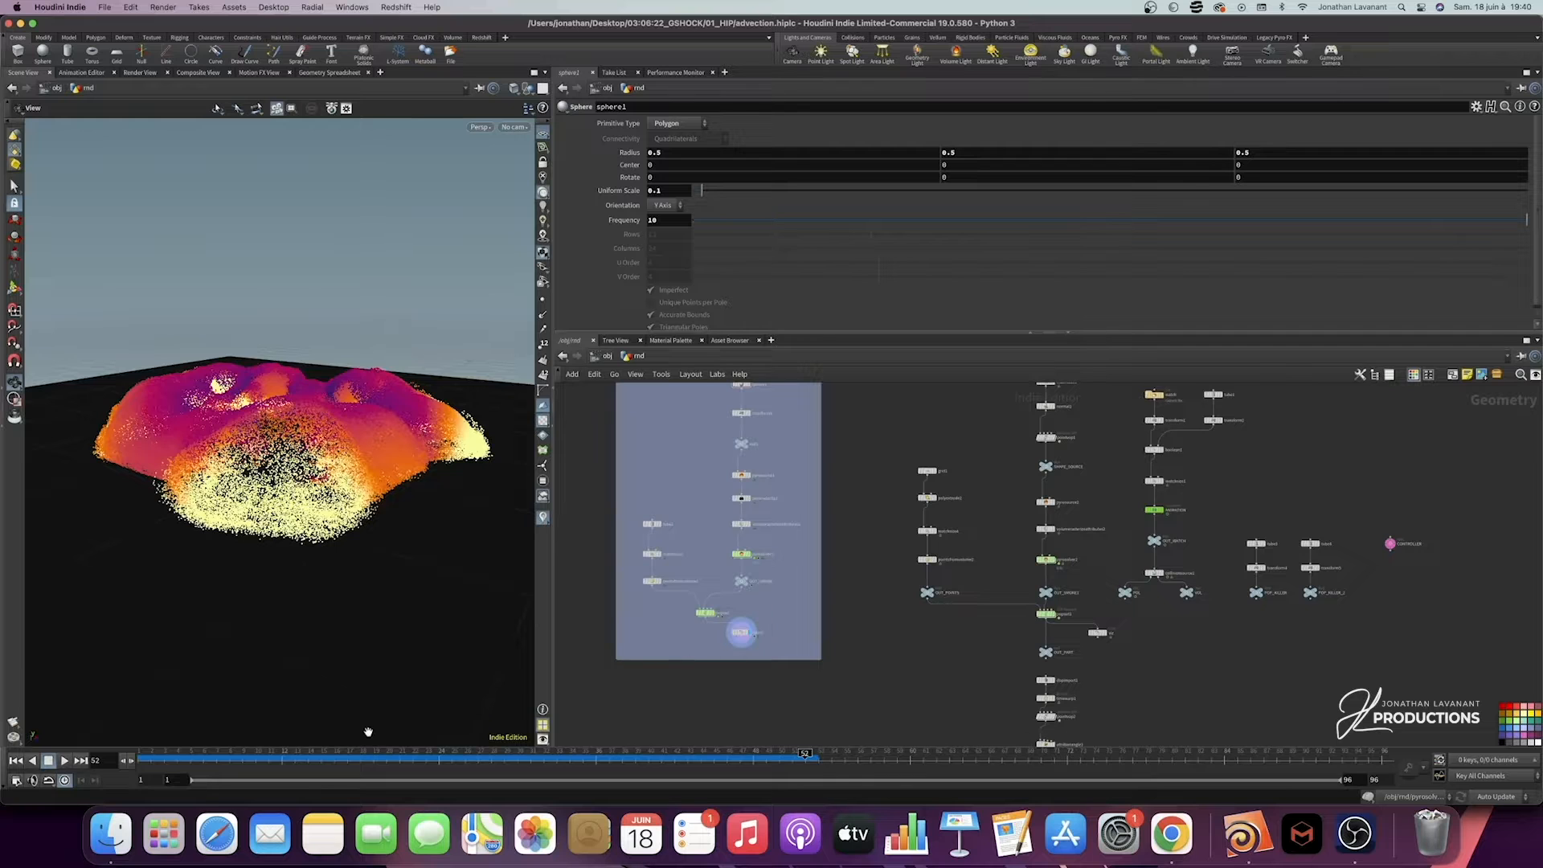
Step: Play the particle simulation from the first frame, stop at frame 44 and inspect the particles from a higher angle
left_click_drag(271, 762, 139, 762)
left_click(67, 762)
left_click(68, 762)
left_click_drag(164, 502, 282, 575)
middle_click_drag(243, 404, 430, 550)
left_click_drag(346, 466, 308, 476)
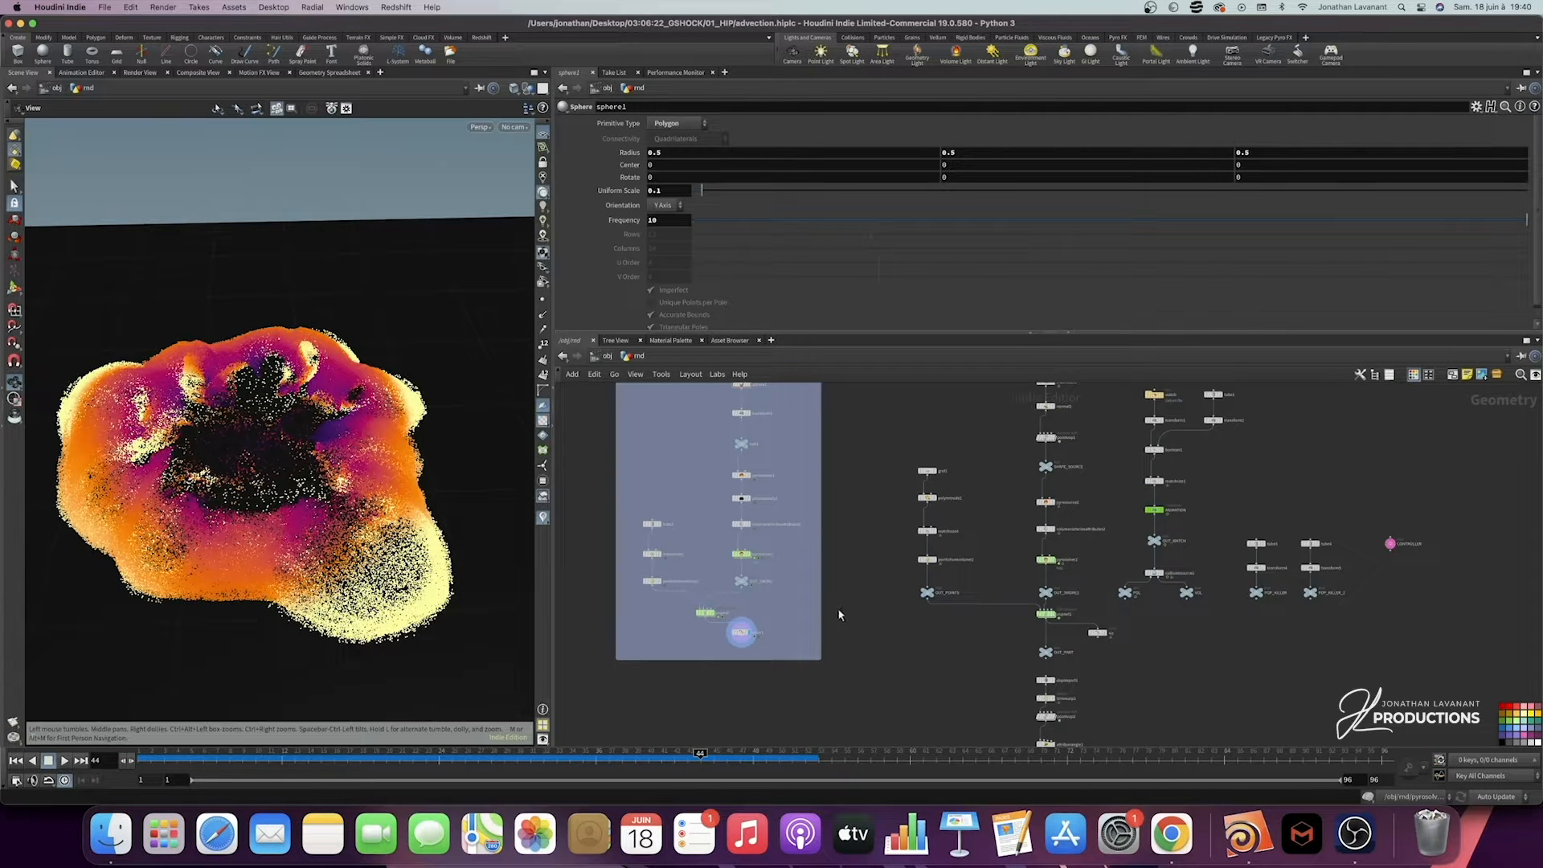
Step: Examine the tube chain and the two POP_KILLER chains of the rnd network by selecting their nodes
scroll(846, 612, "down", 2)
scroll(845, 609, "down", 3)
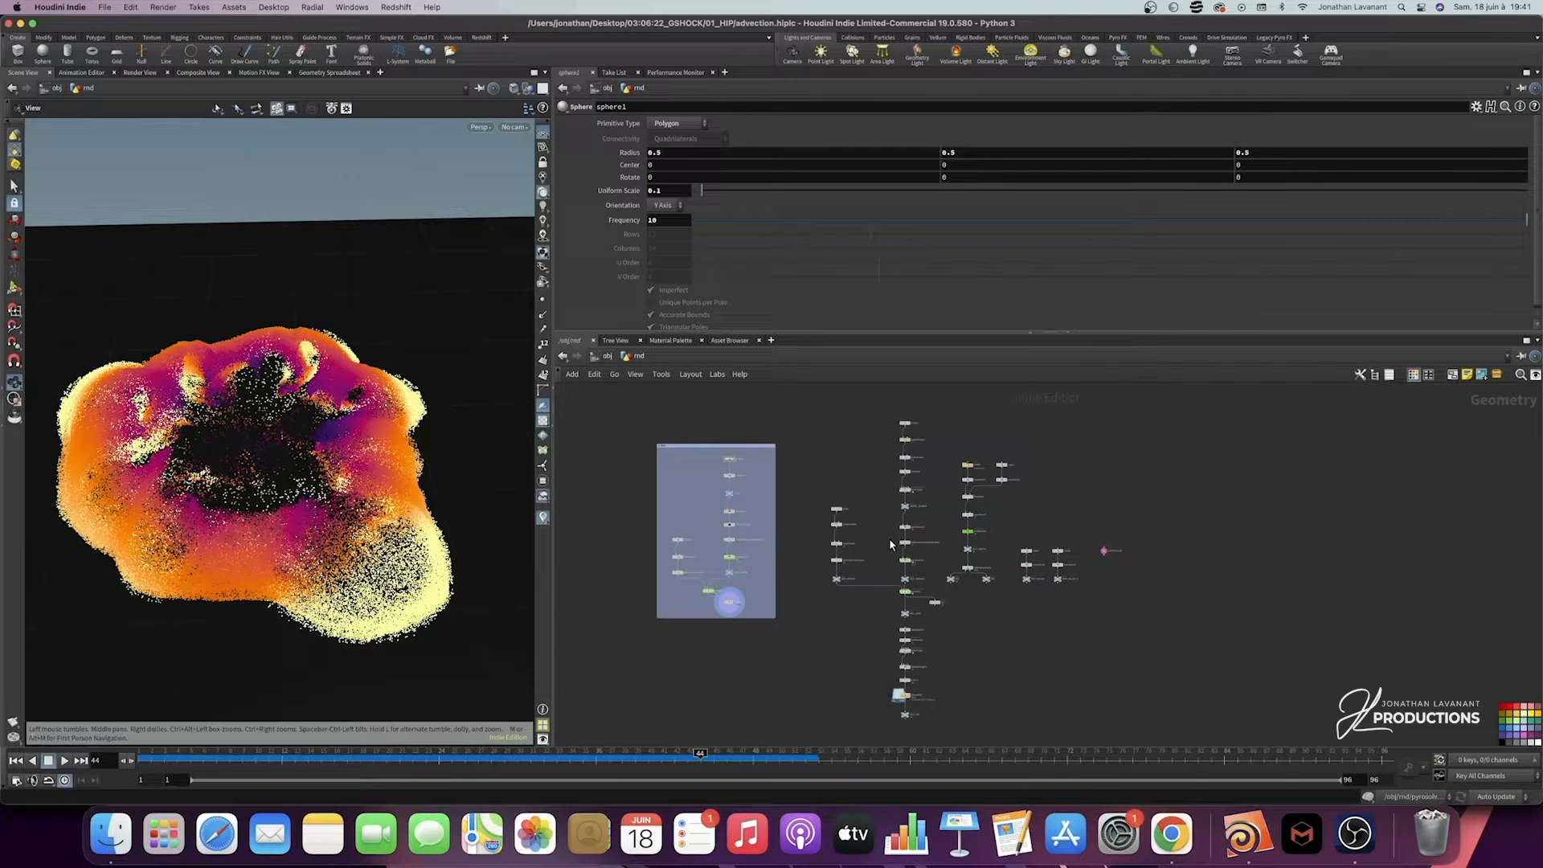
scroll(889, 538, "up", 3)
left_click_drag(964, 422, 1069, 645)
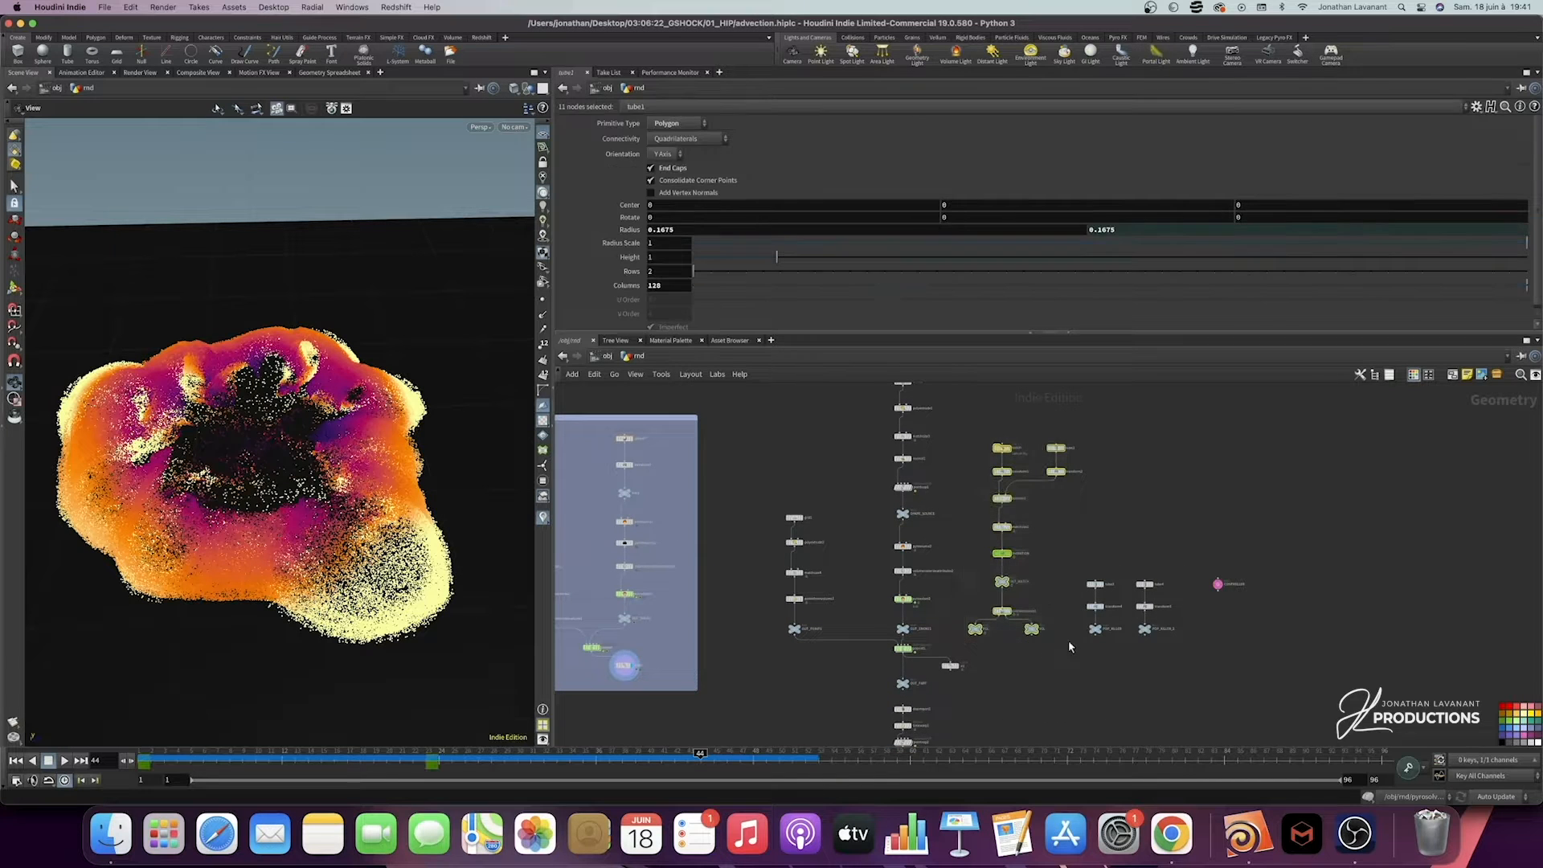
left_click_drag(1021, 429, 980, 460)
left_click_drag(1184, 559, 1083, 644)
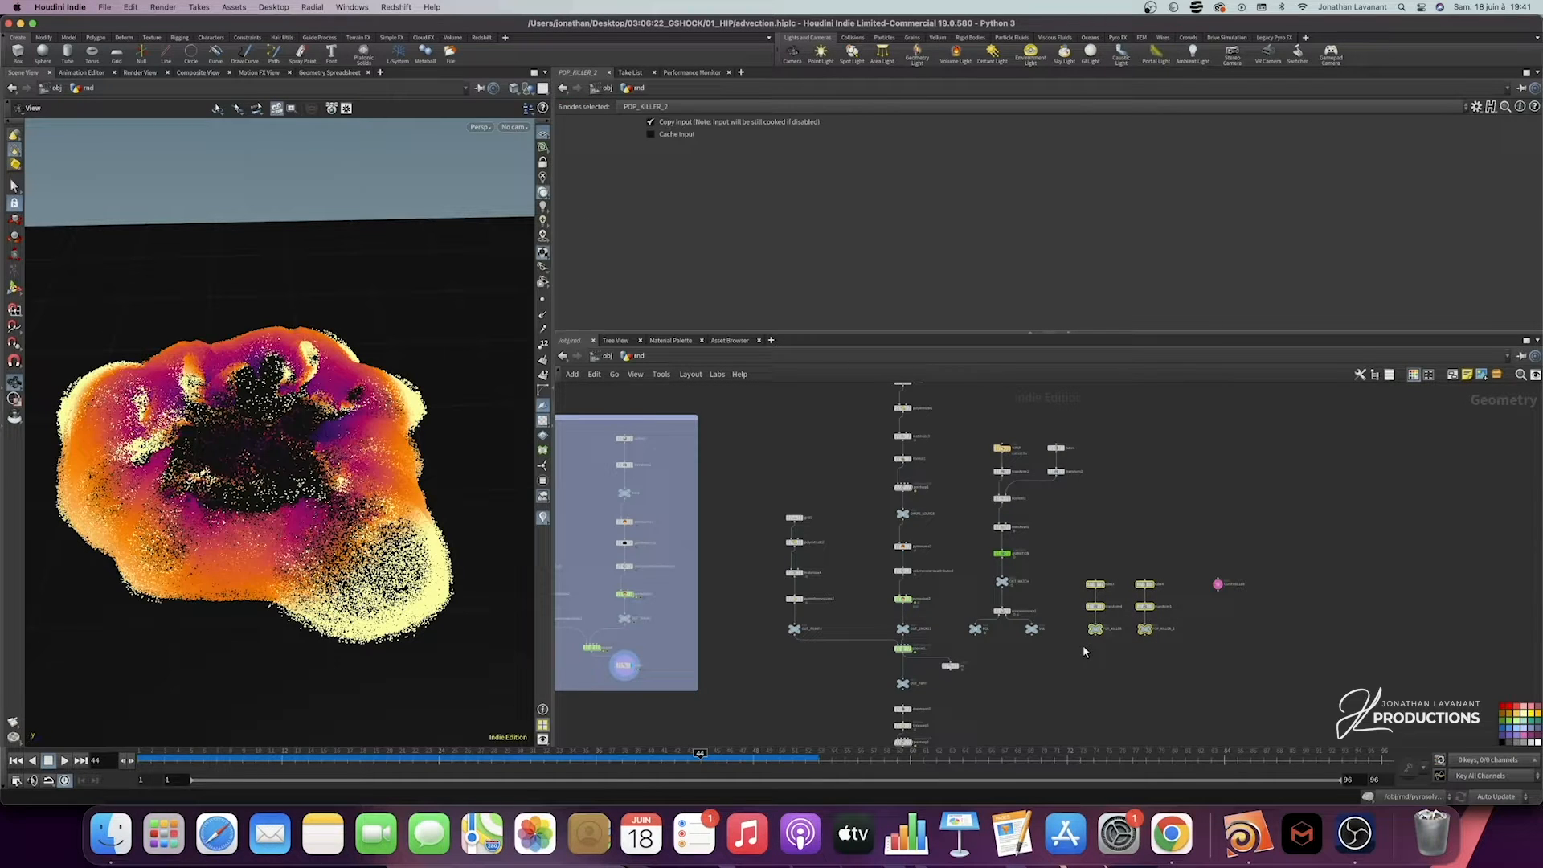
Step: Examine the main particle chain together with the side branch merged into it by selecting their nodes
scroll(1082, 644, "down", 3)
left_click_drag(847, 411, 989, 625)
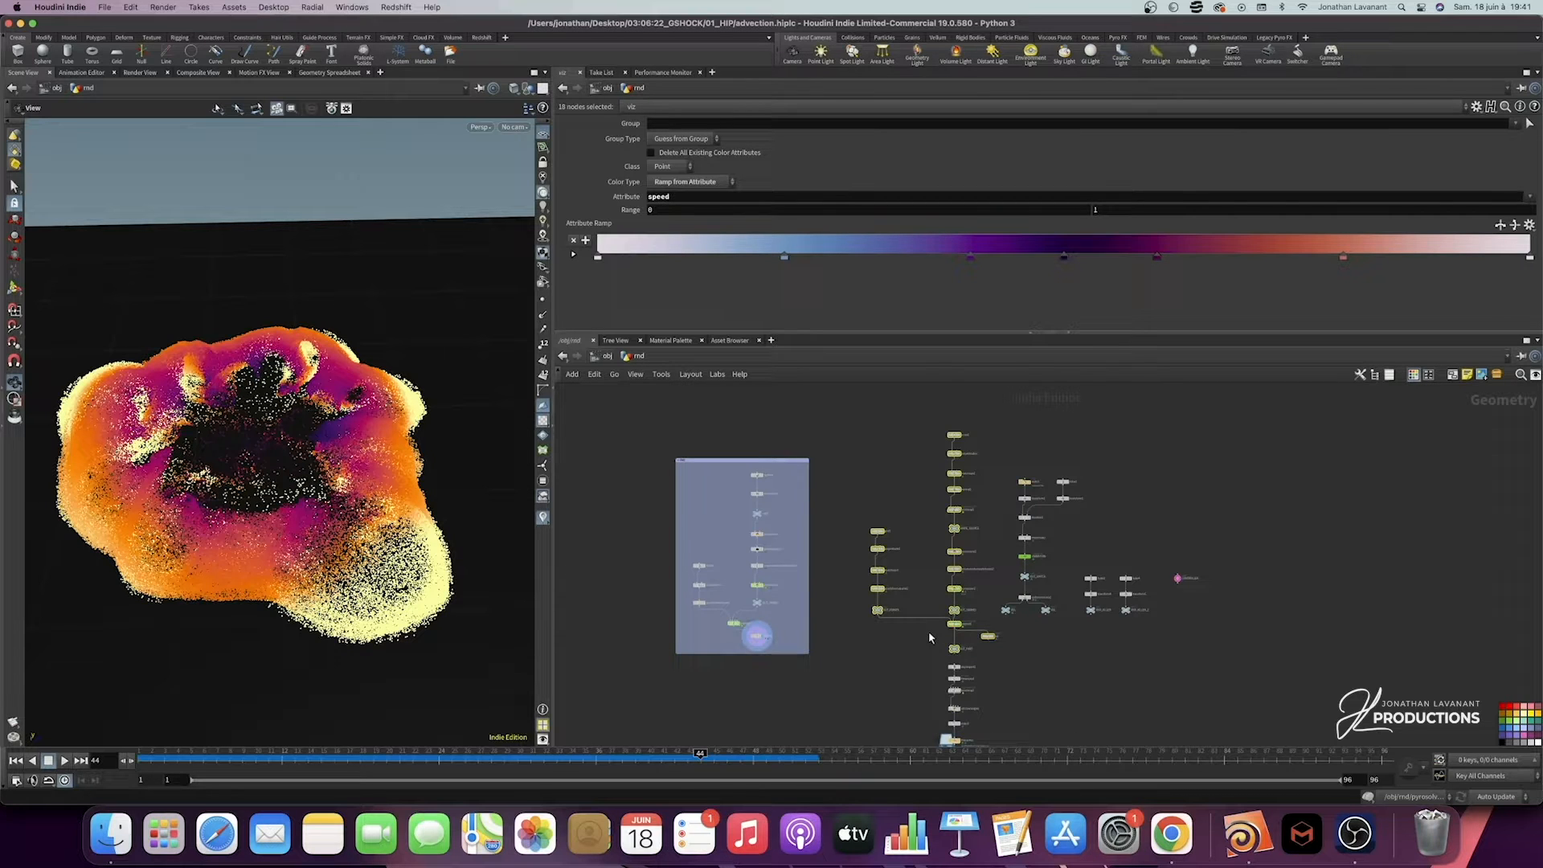
scroll(927, 646, "up", 2)
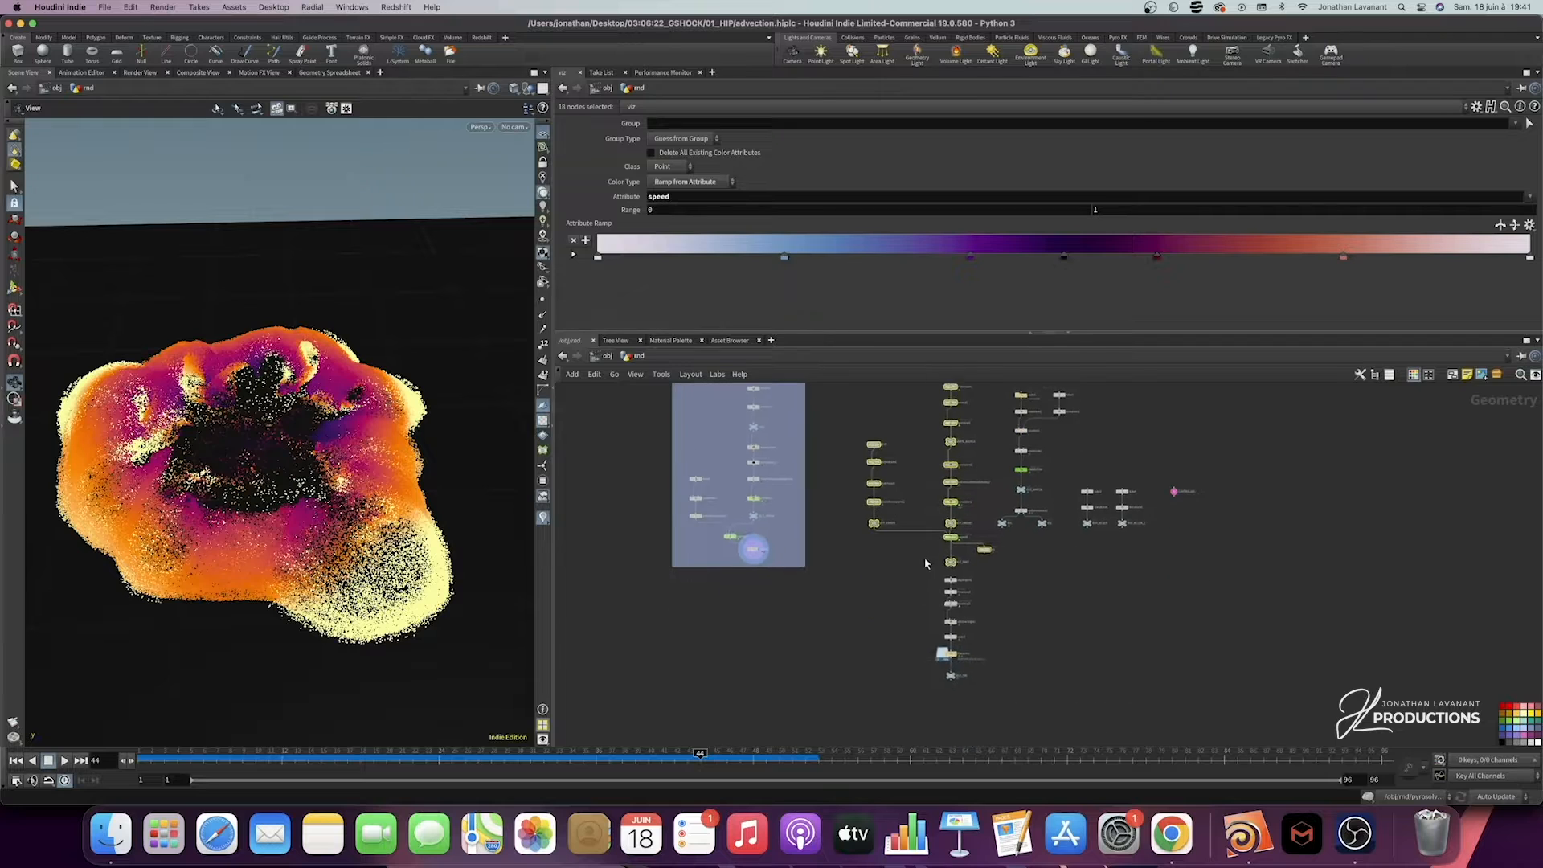
Step: Examine the chain below OUT_PART that starts at dopimport1, and show the parameters of its Retime node timewarp1
left_click_drag(930, 565, 1002, 553)
middle_click_drag(1006, 585, 1025, 513)
left_click(1006, 493)
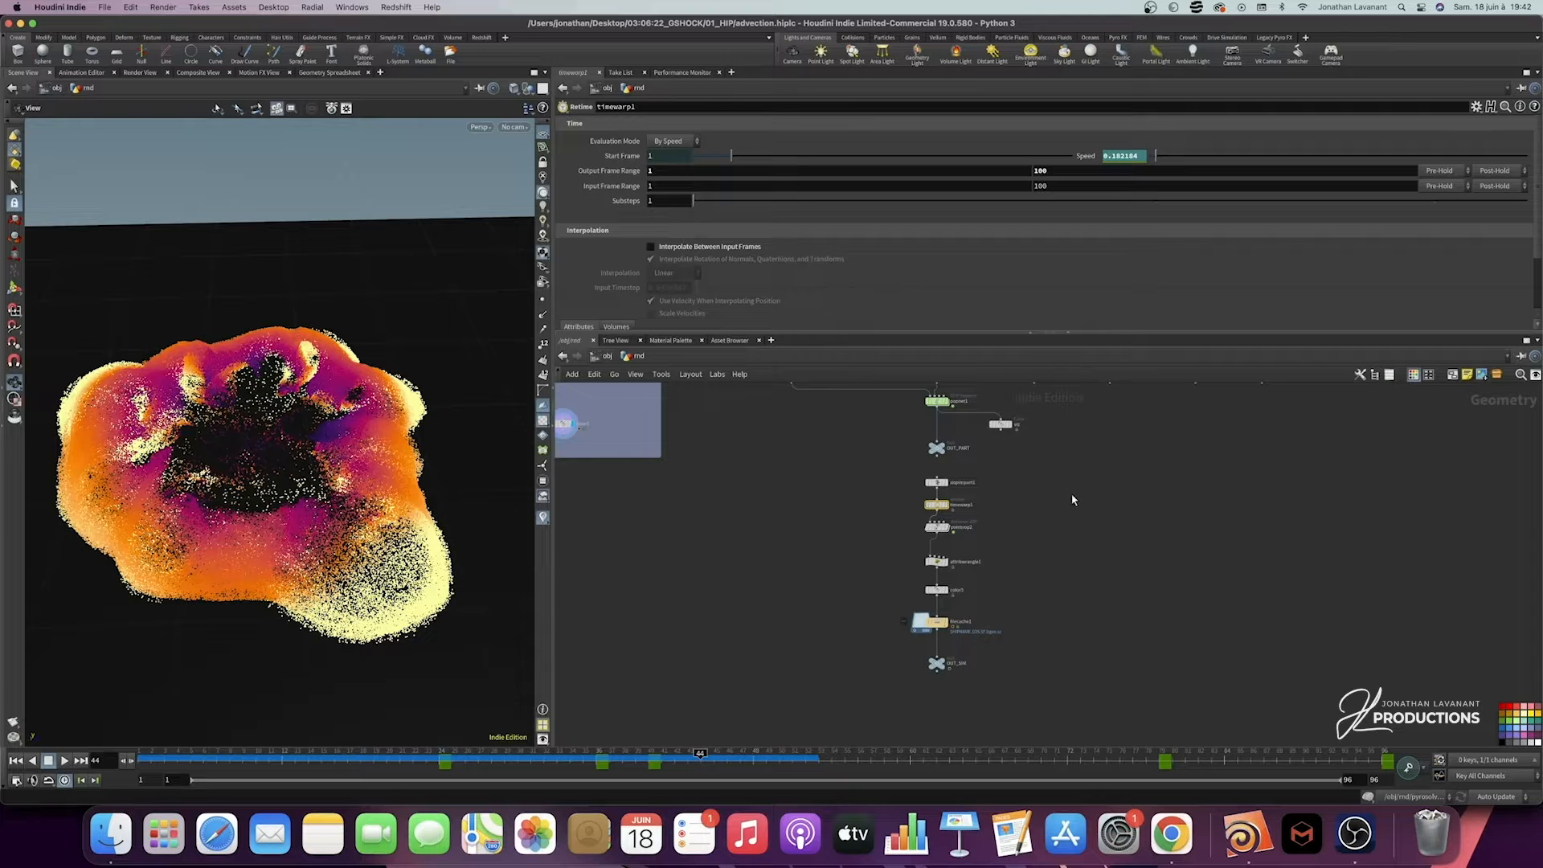
left_click_drag(1108, 482, 872, 693)
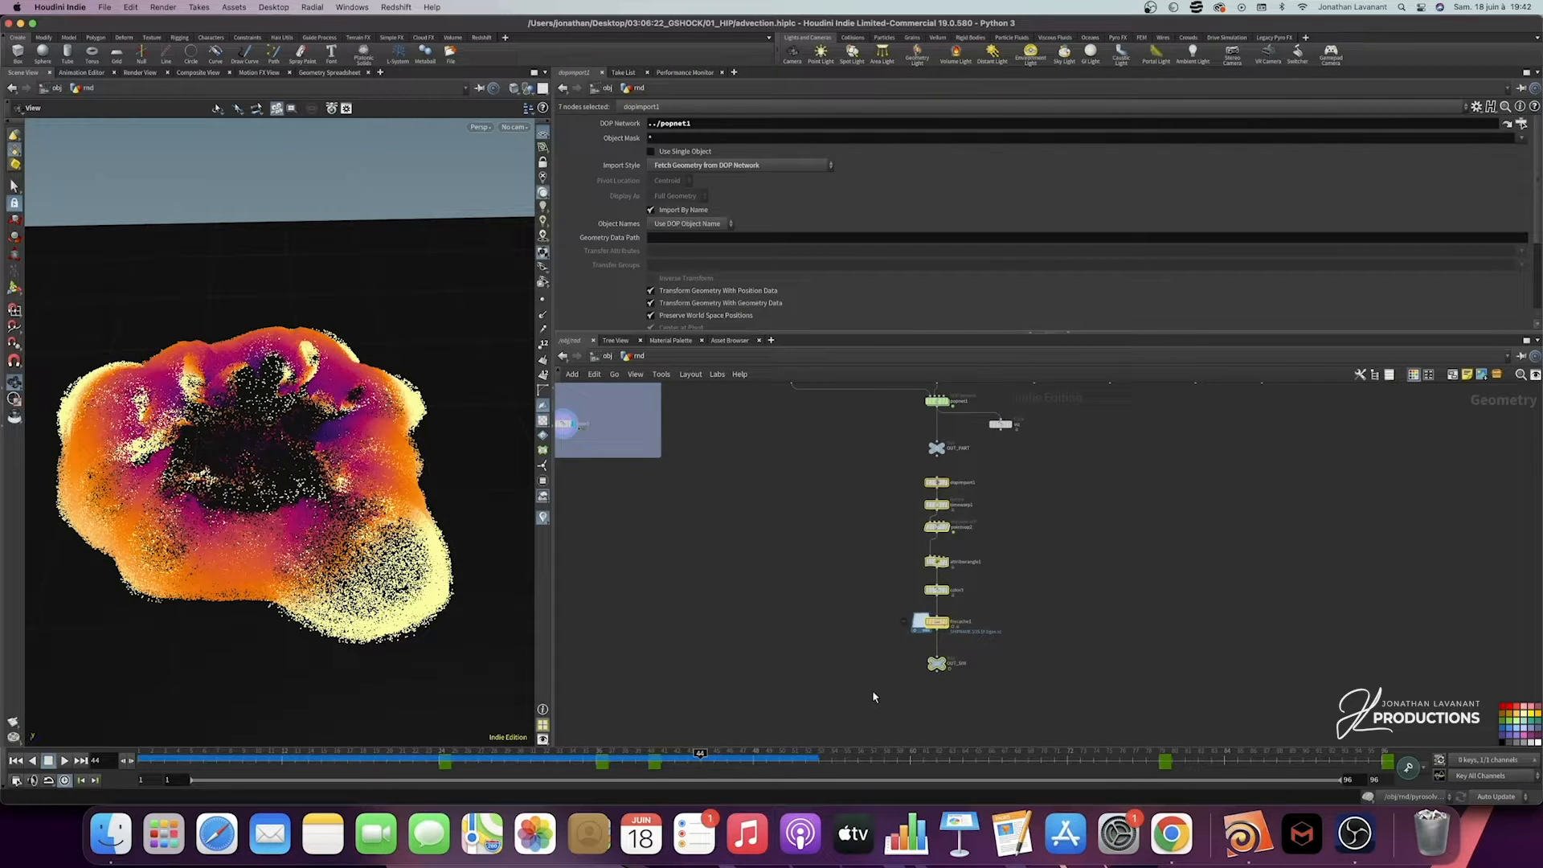
left_click(935, 504)
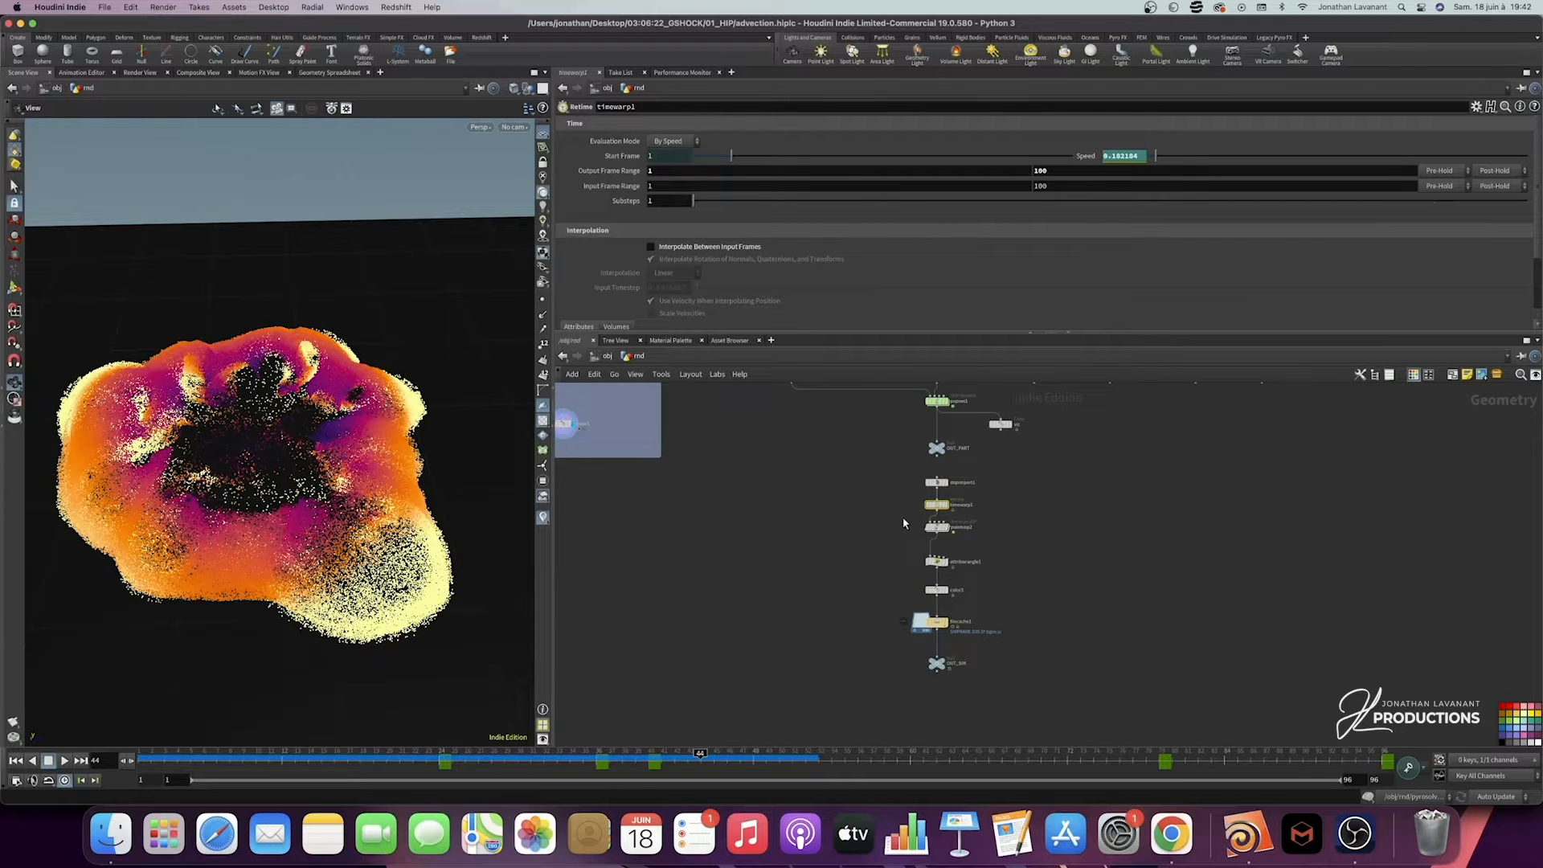
Step: Examine the rest of the chain below the Retime node, from pointvop2 down to the OUT_SIM null, by selecting its nodes
left_click(936, 526)
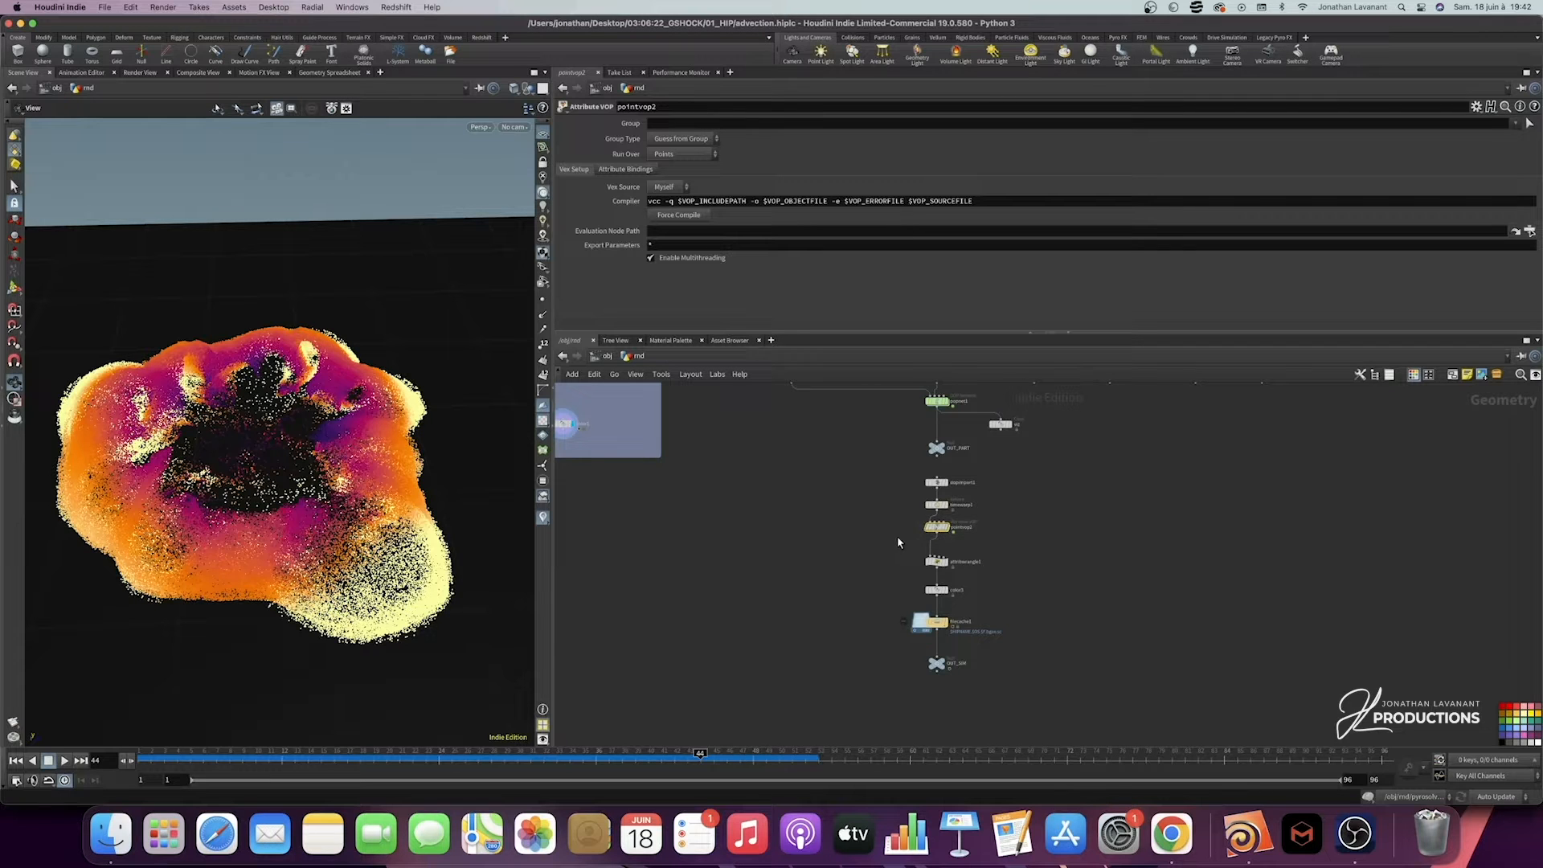
left_click_drag(1040, 598, 885, 631)
left_click_drag(1019, 653, 897, 678)
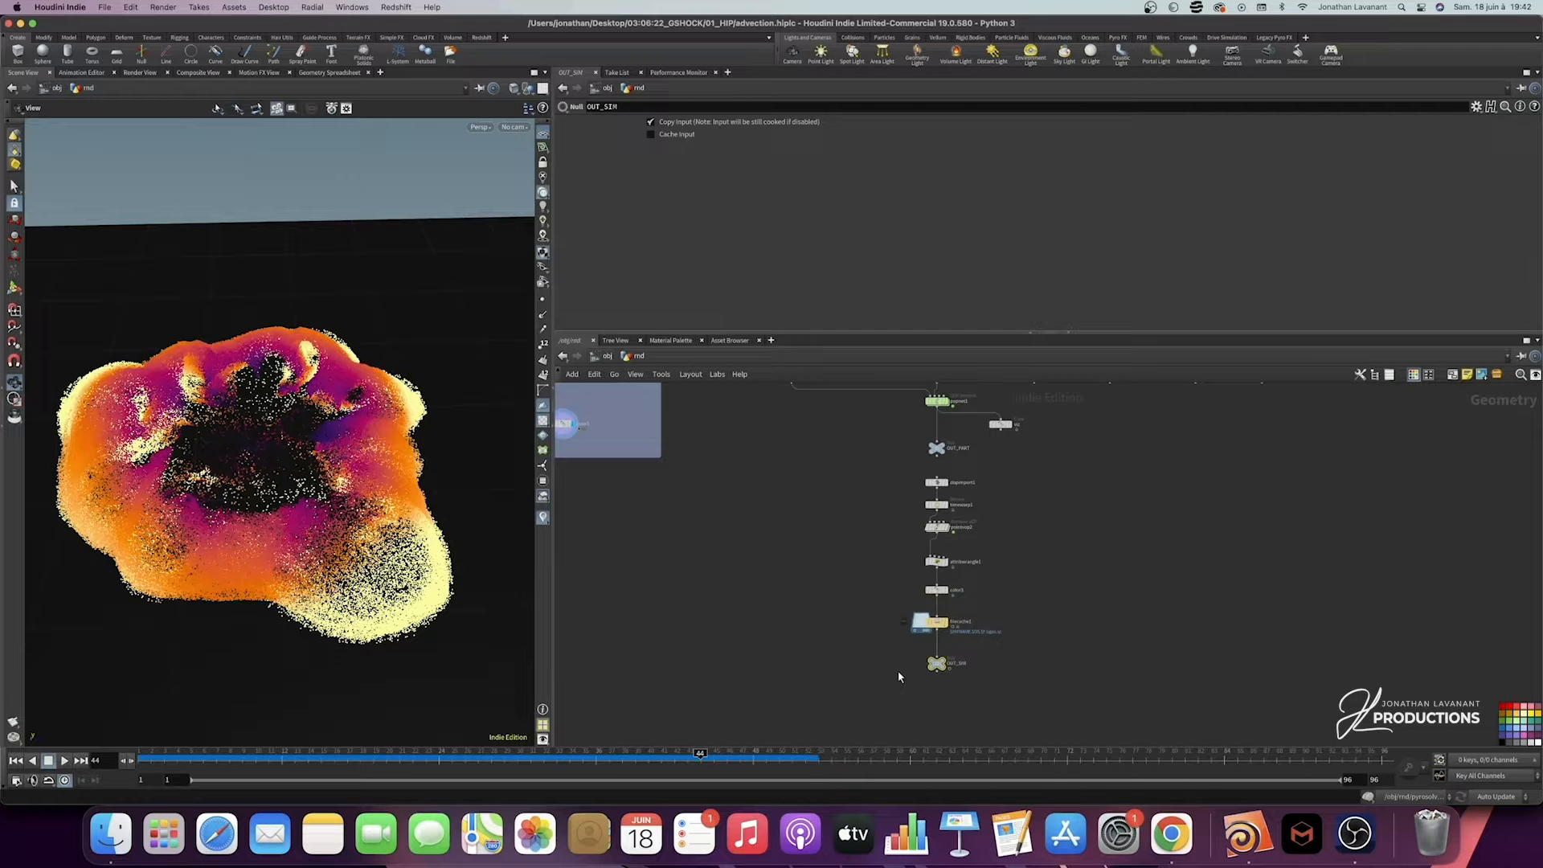
scroll(875, 644, "down", 5)
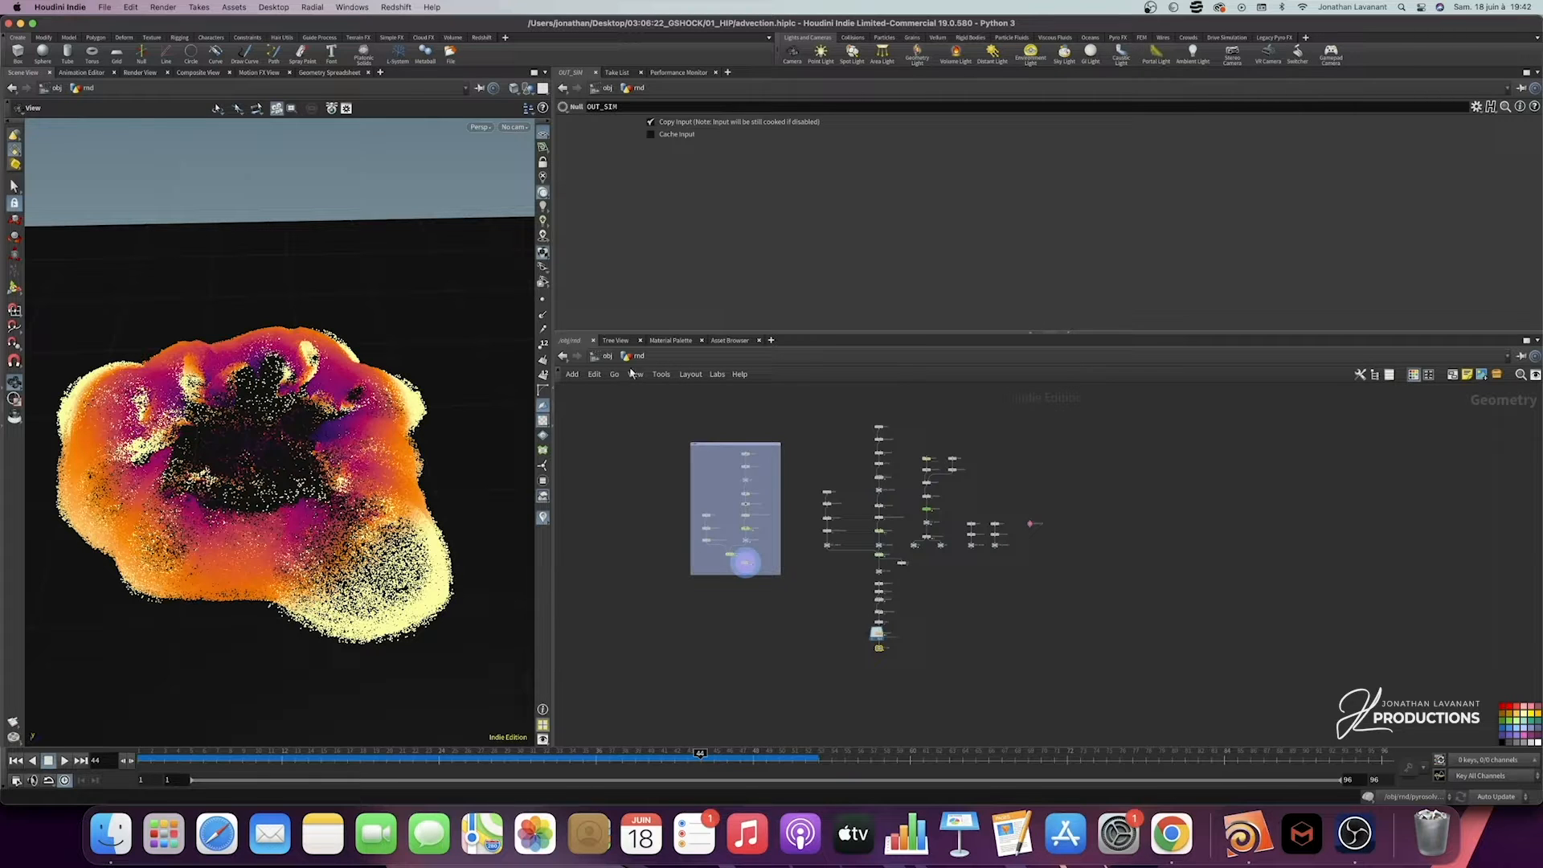
Step: Return to the object level, add a Geometry object inside the RND box, and enter its network
left_click(608, 356)
key("Tab")
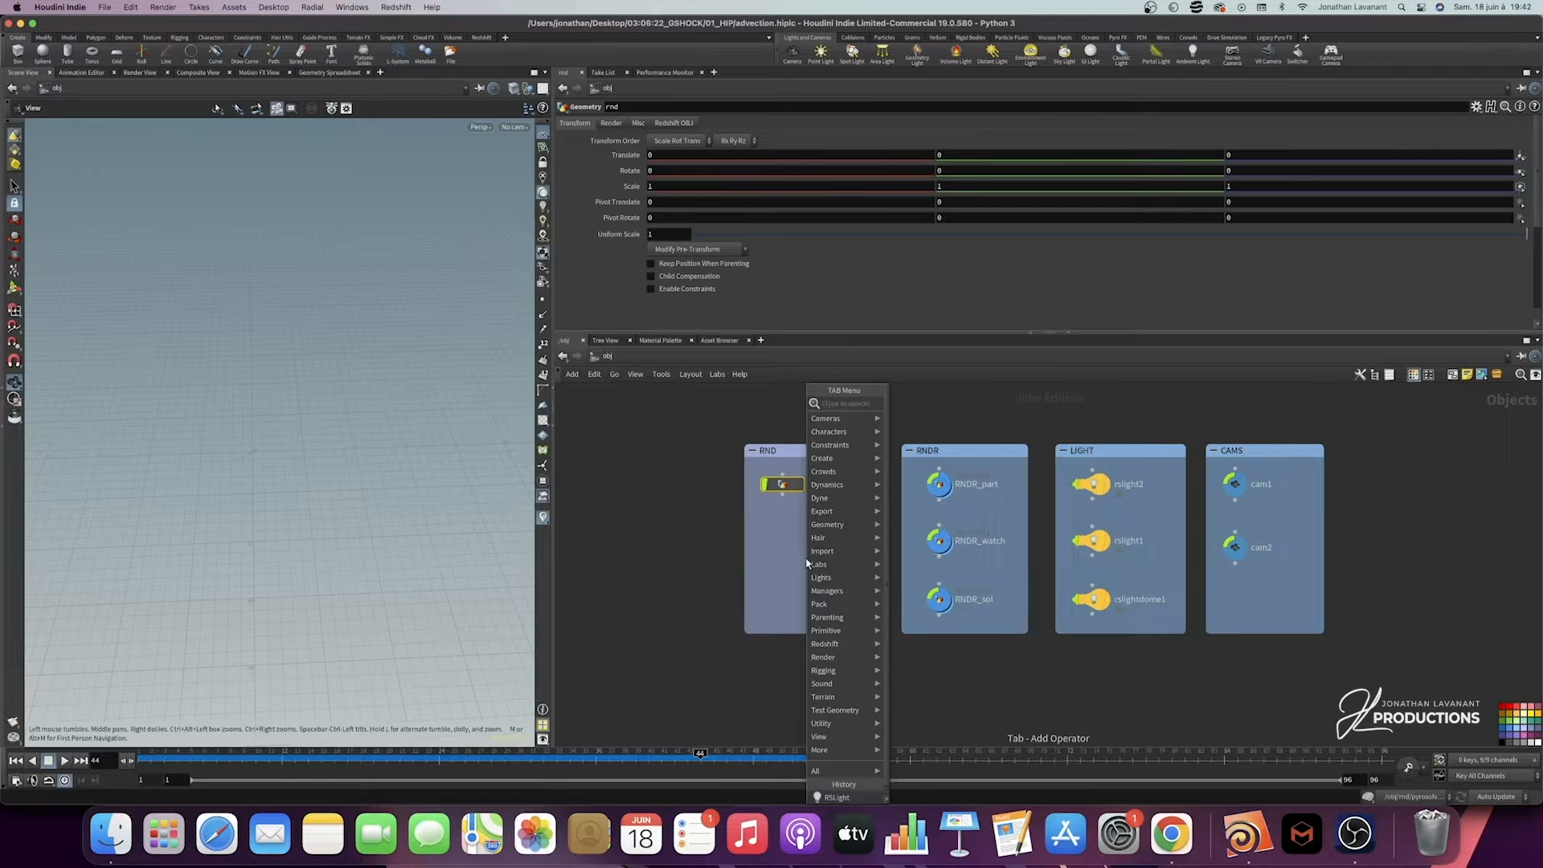
type("geo")
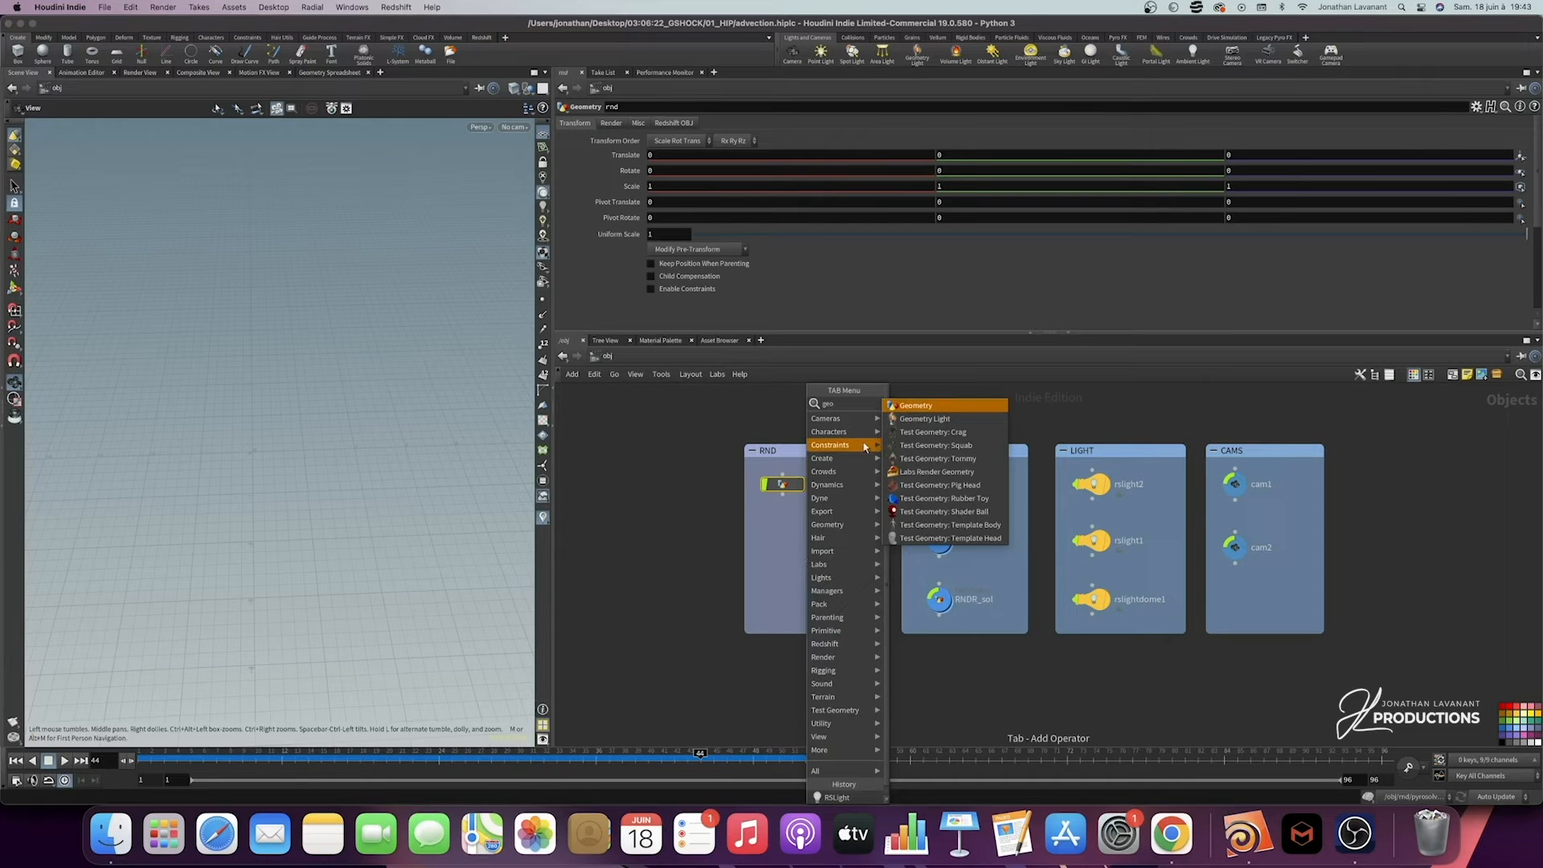
left_click(929, 410)
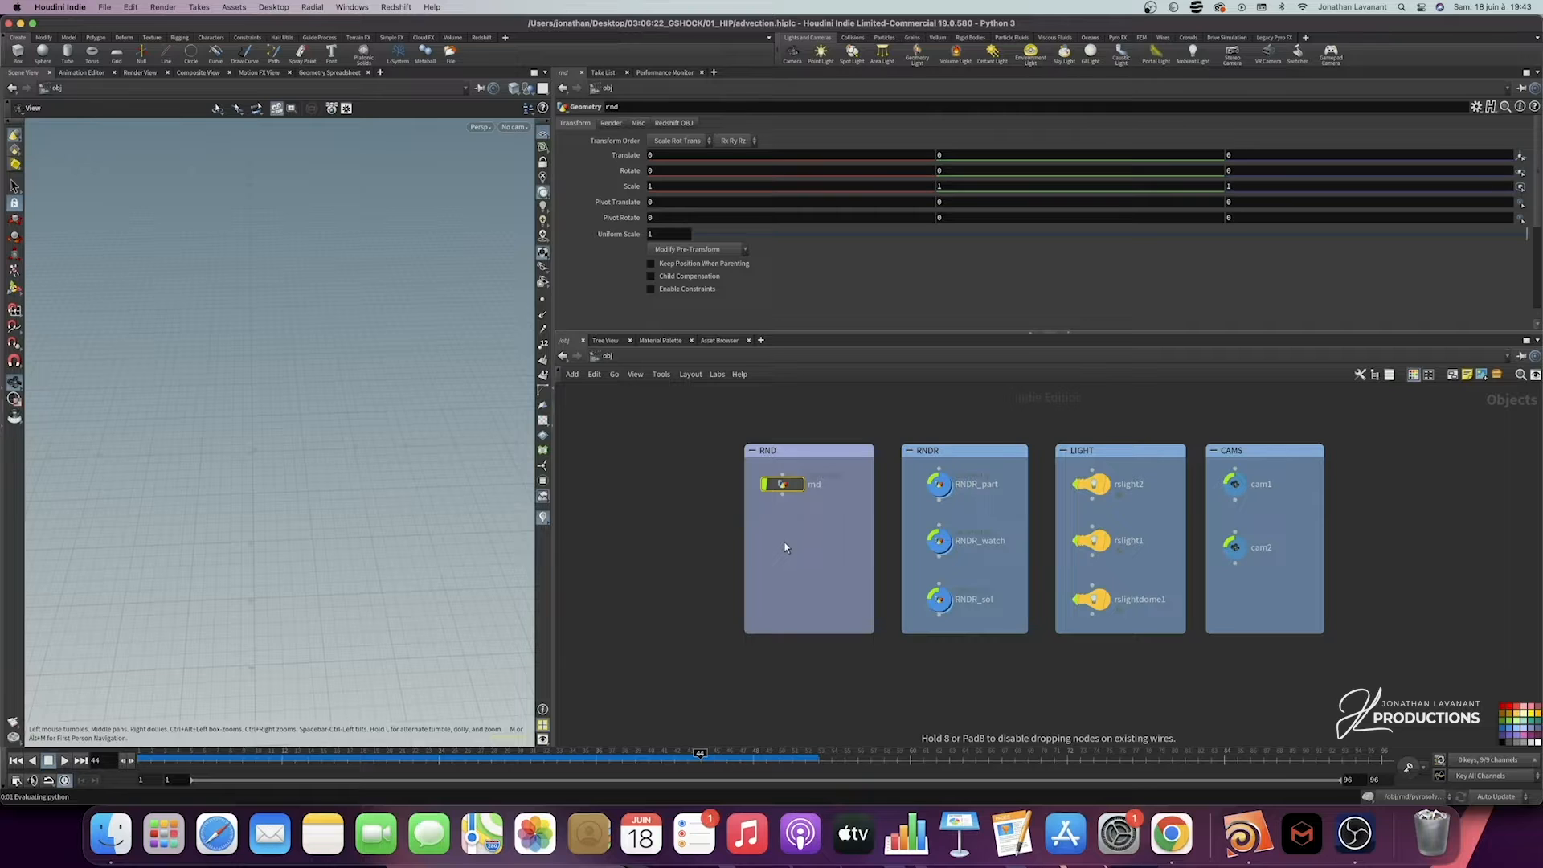
left_click(784, 538)
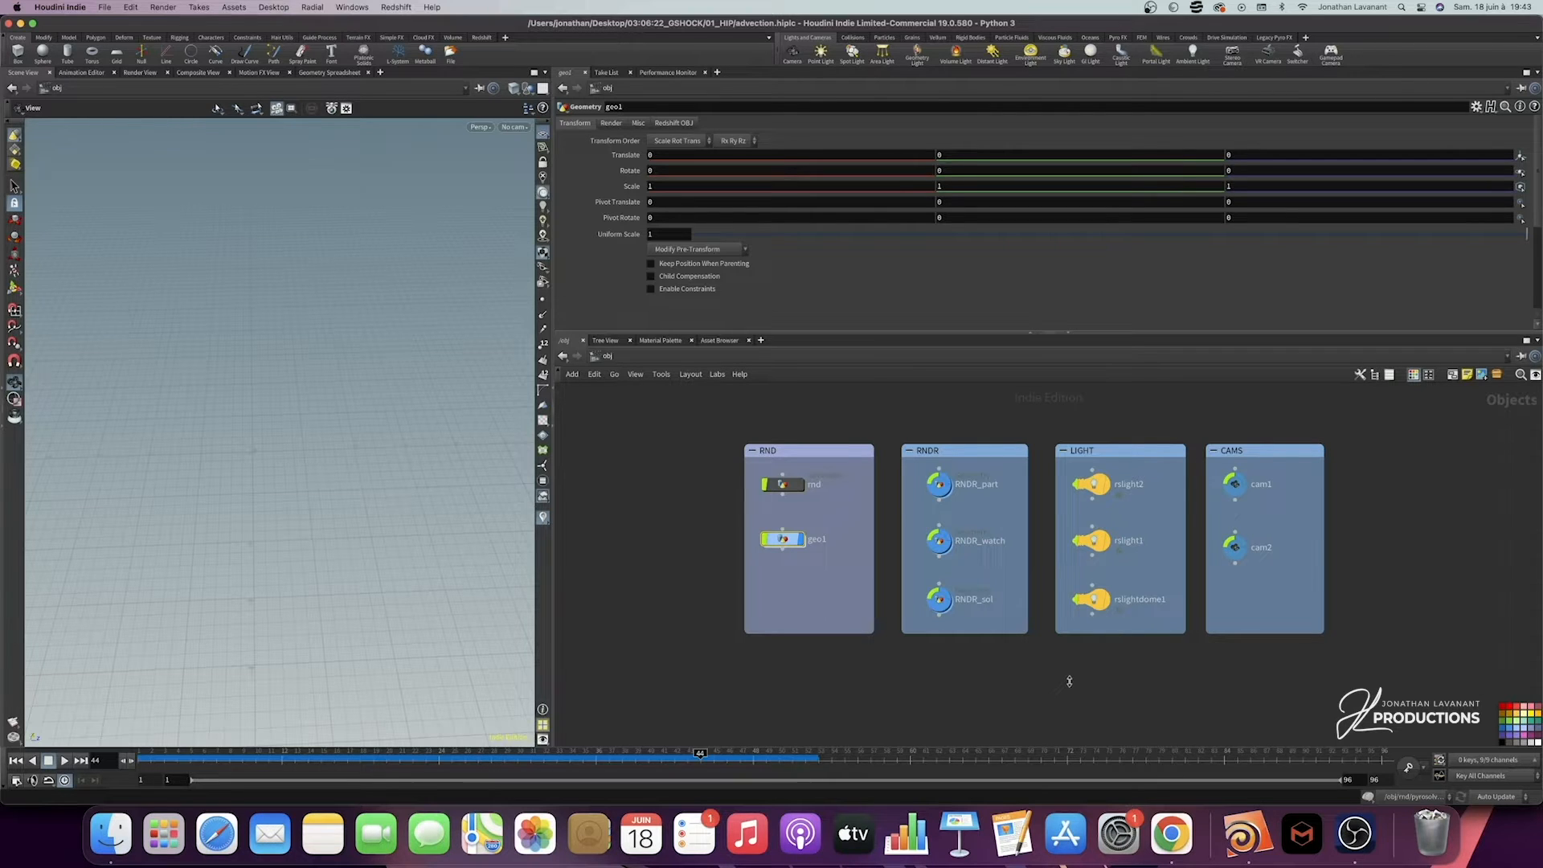
double_click(818, 540)
key("Escape")
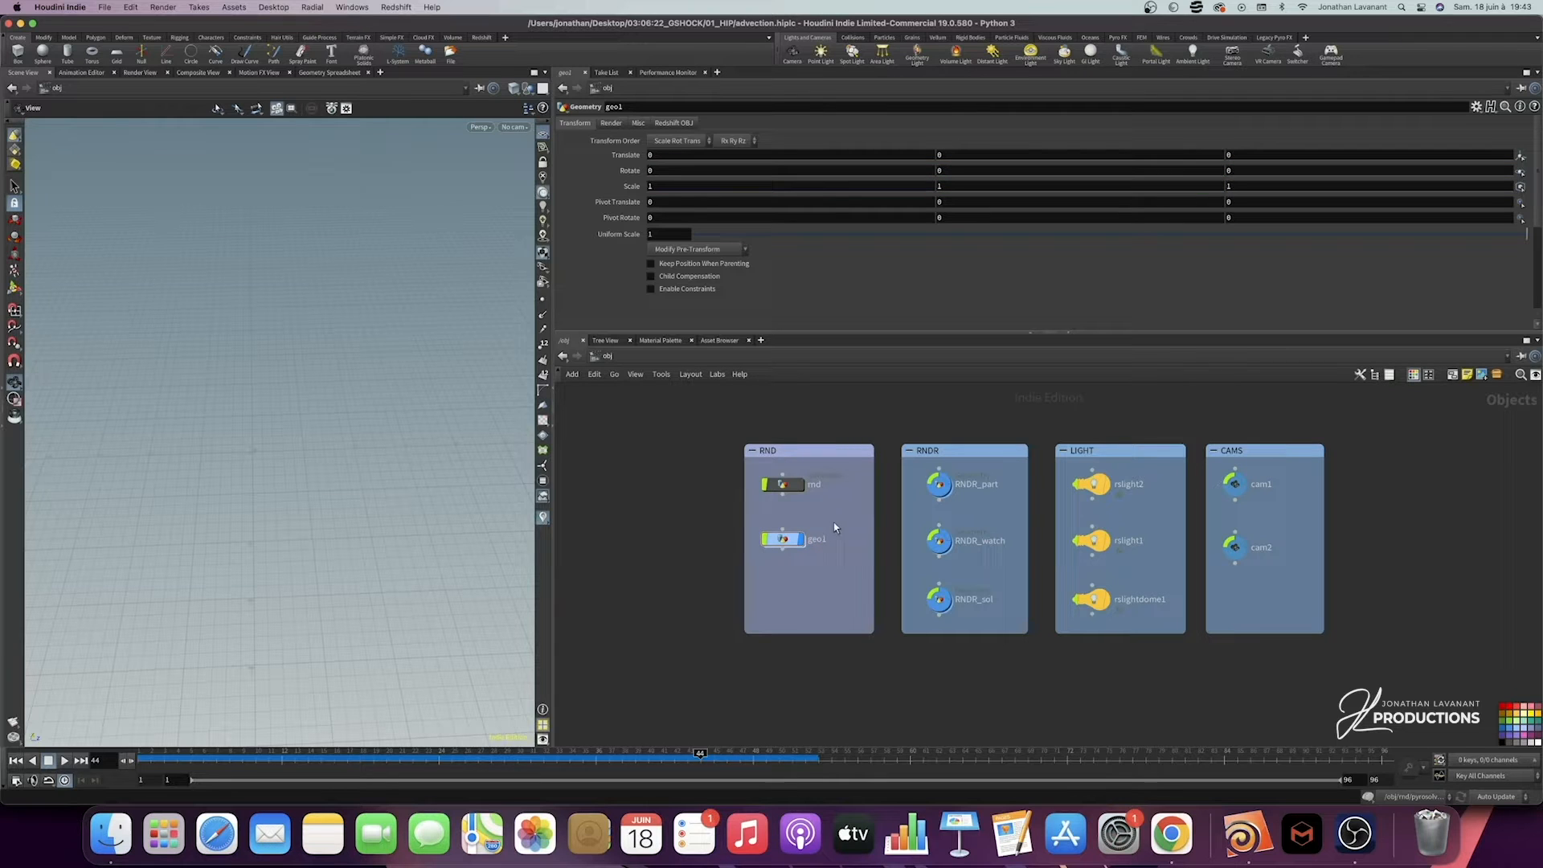
double_click(784, 538)
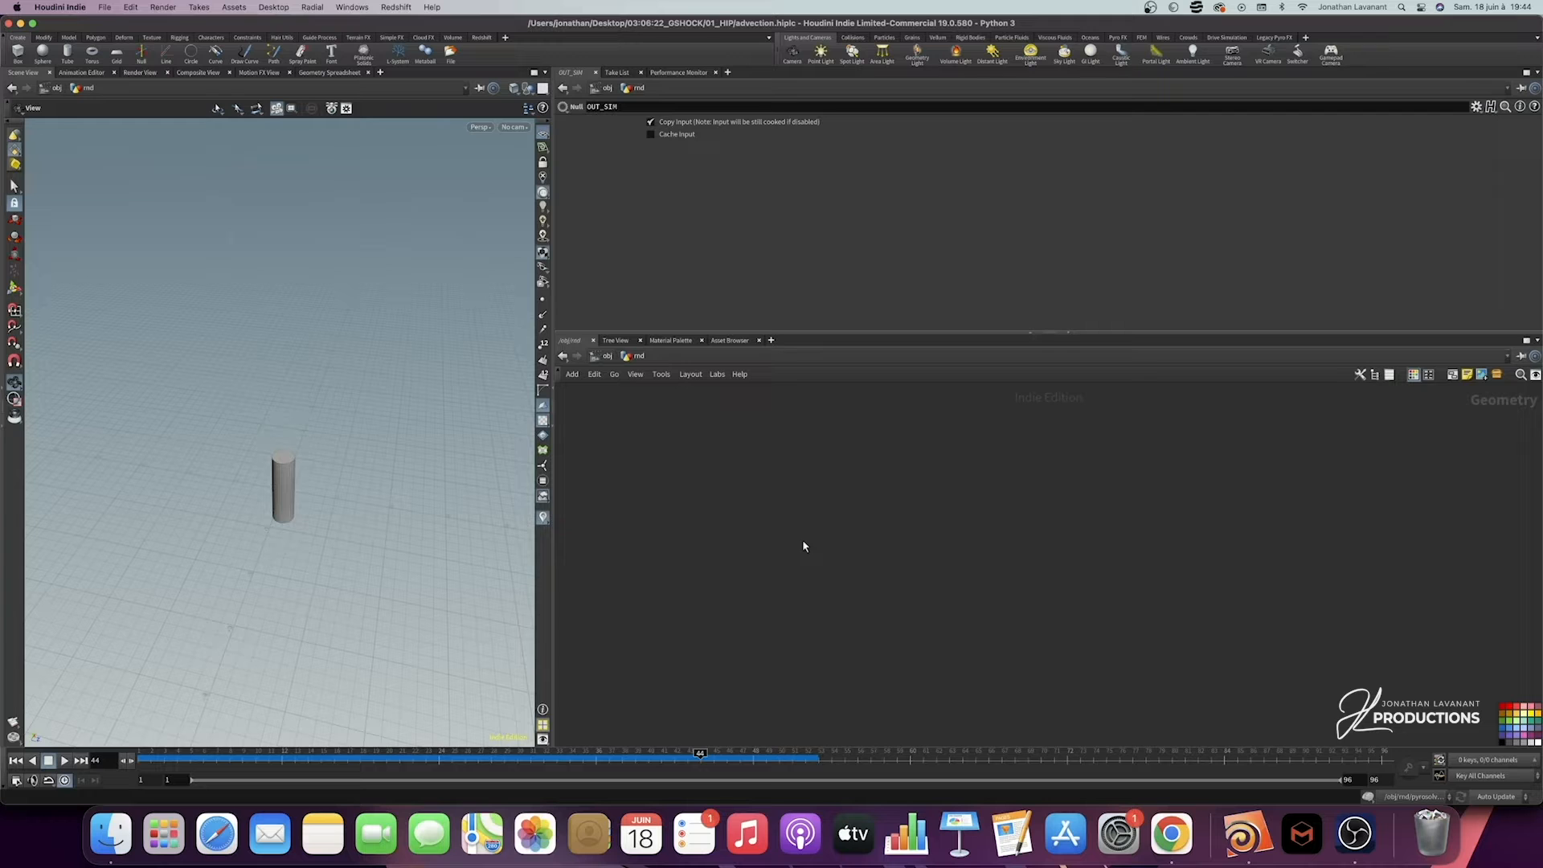
Step: Add a File node and load cadrant.fbx from the Desktop as its geometry
key("Tab")
type("file")
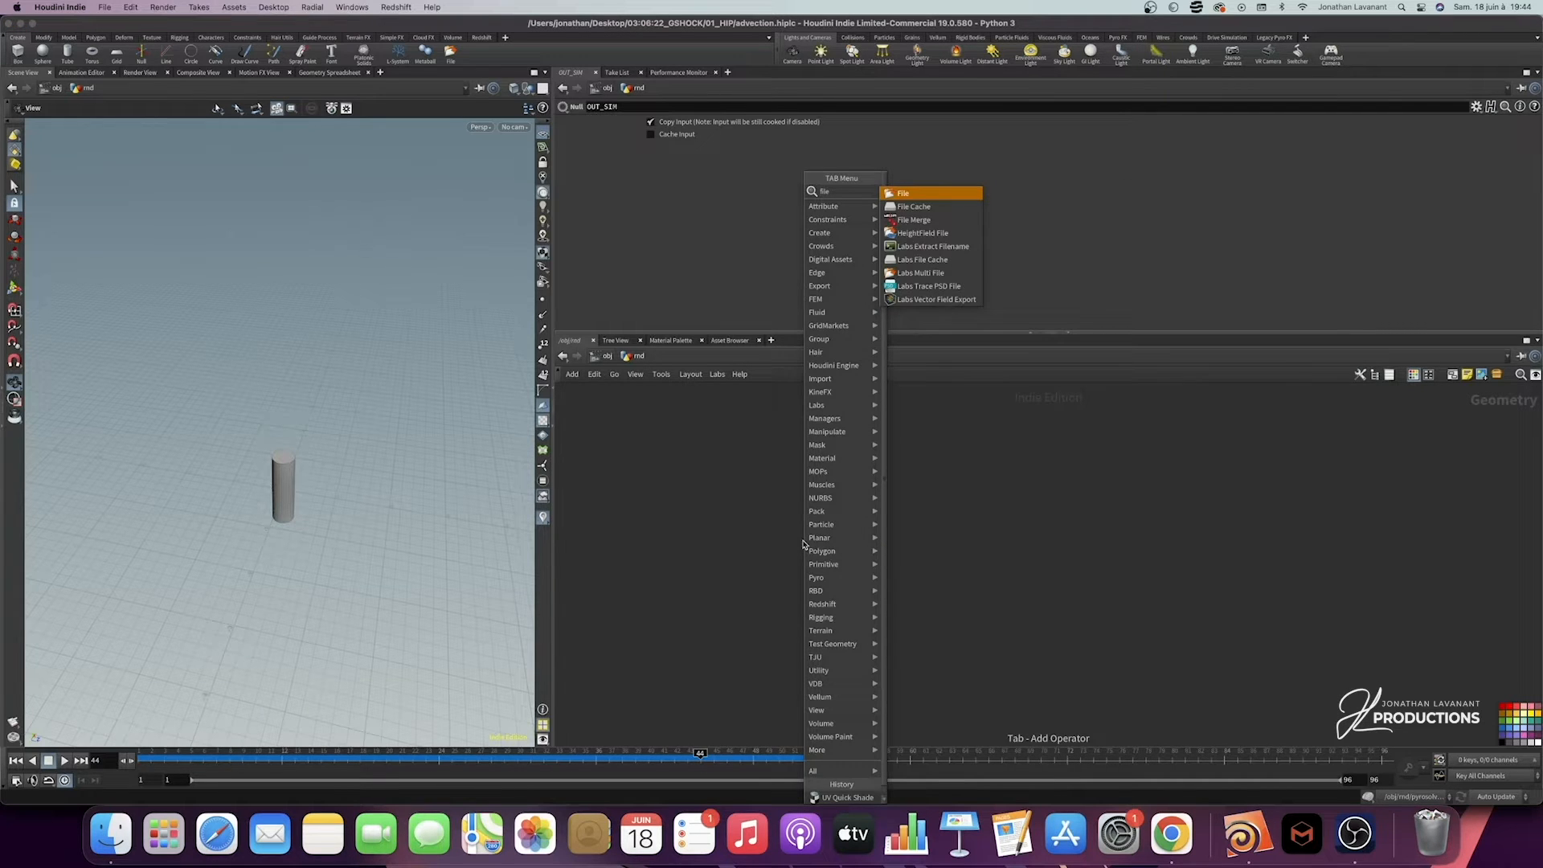
left_click(904, 194)
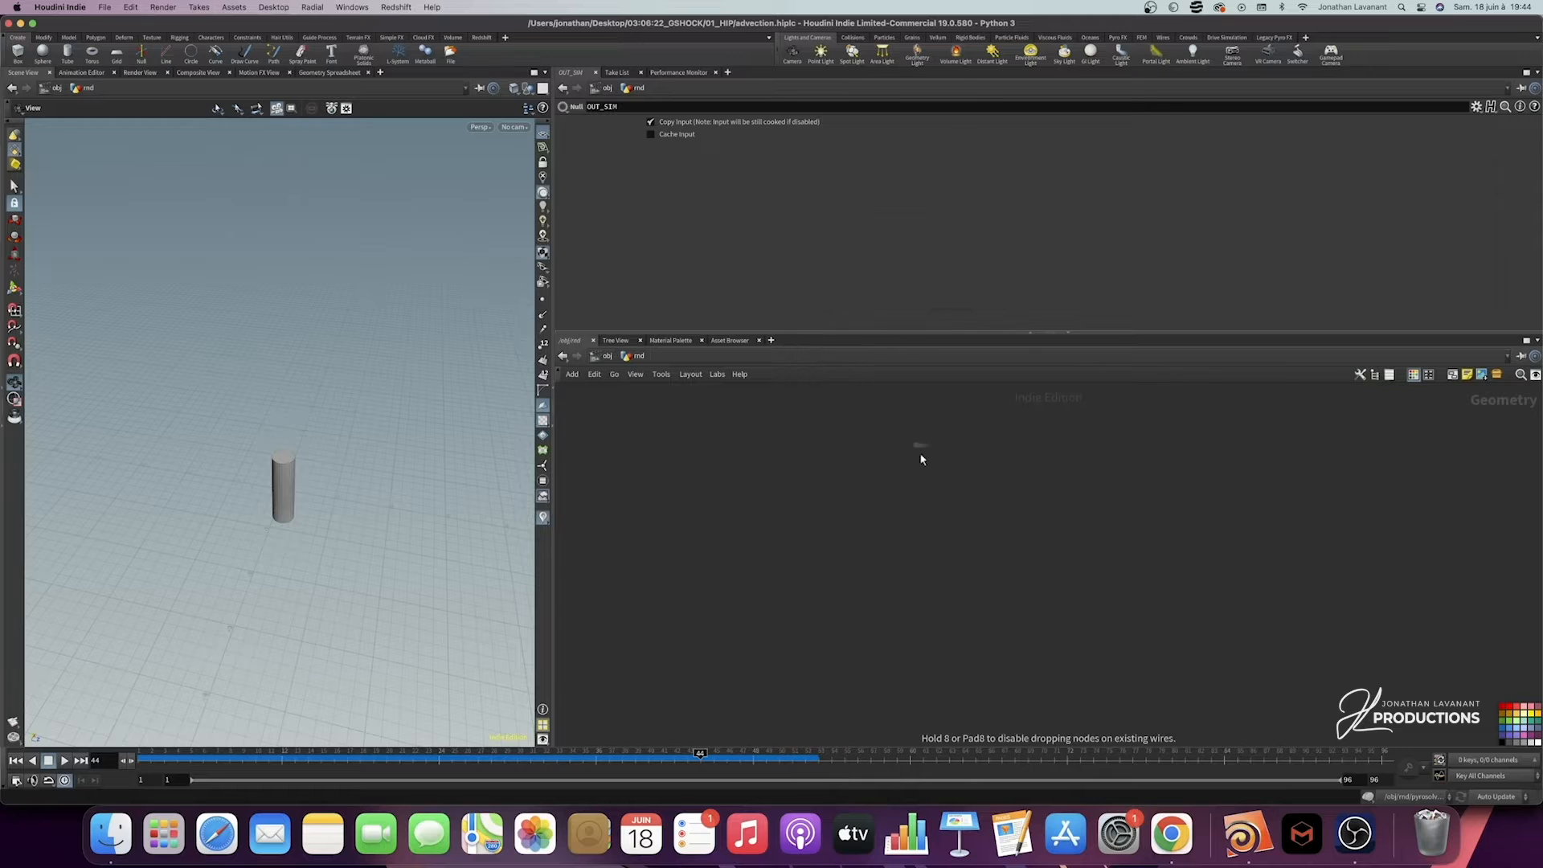
left_click(898, 488)
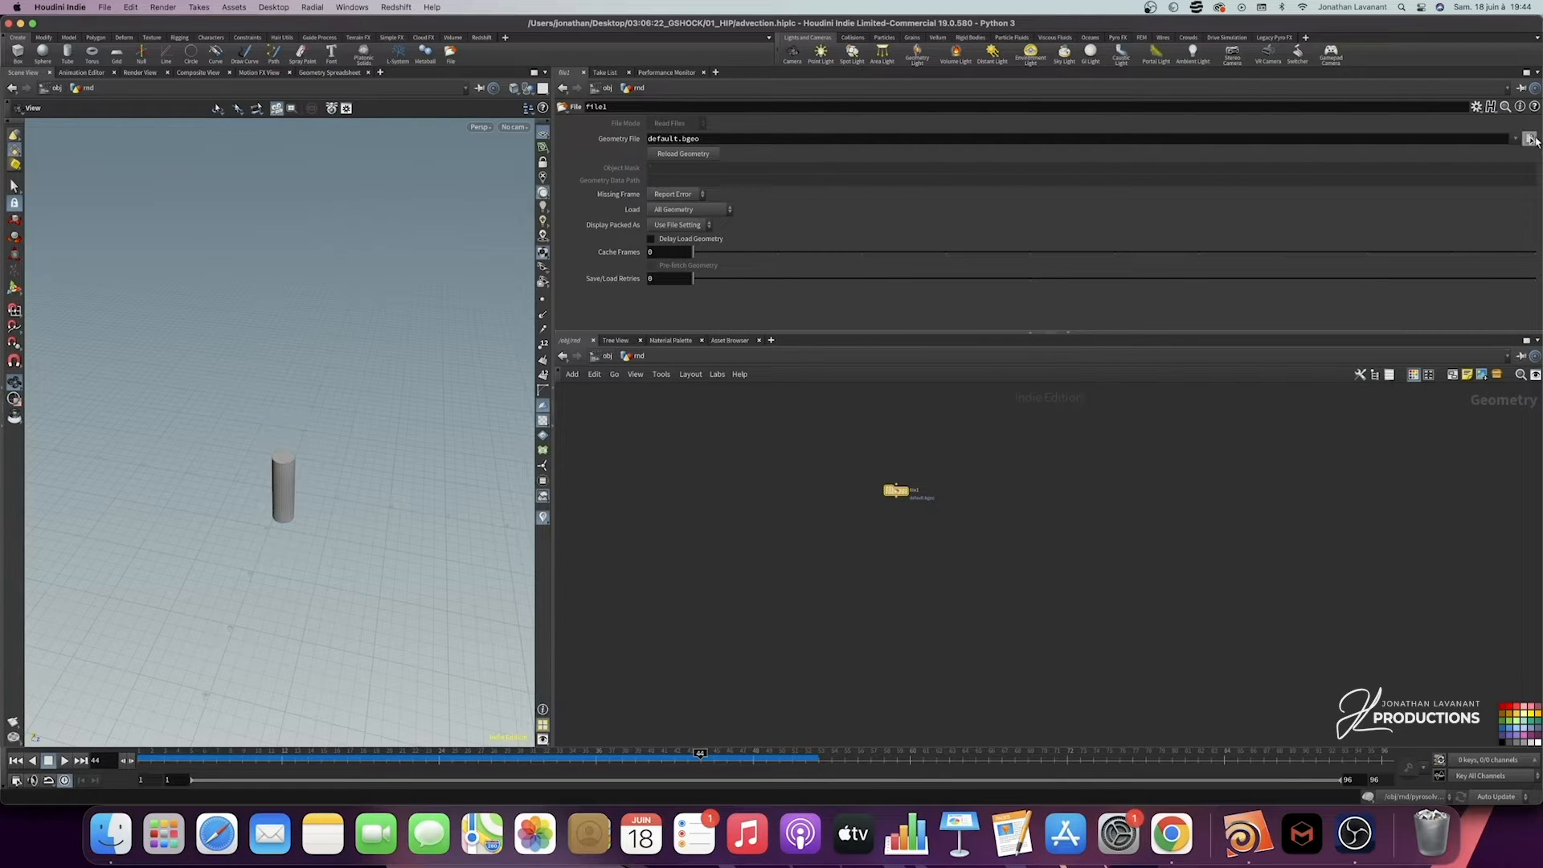
left_click(1529, 139)
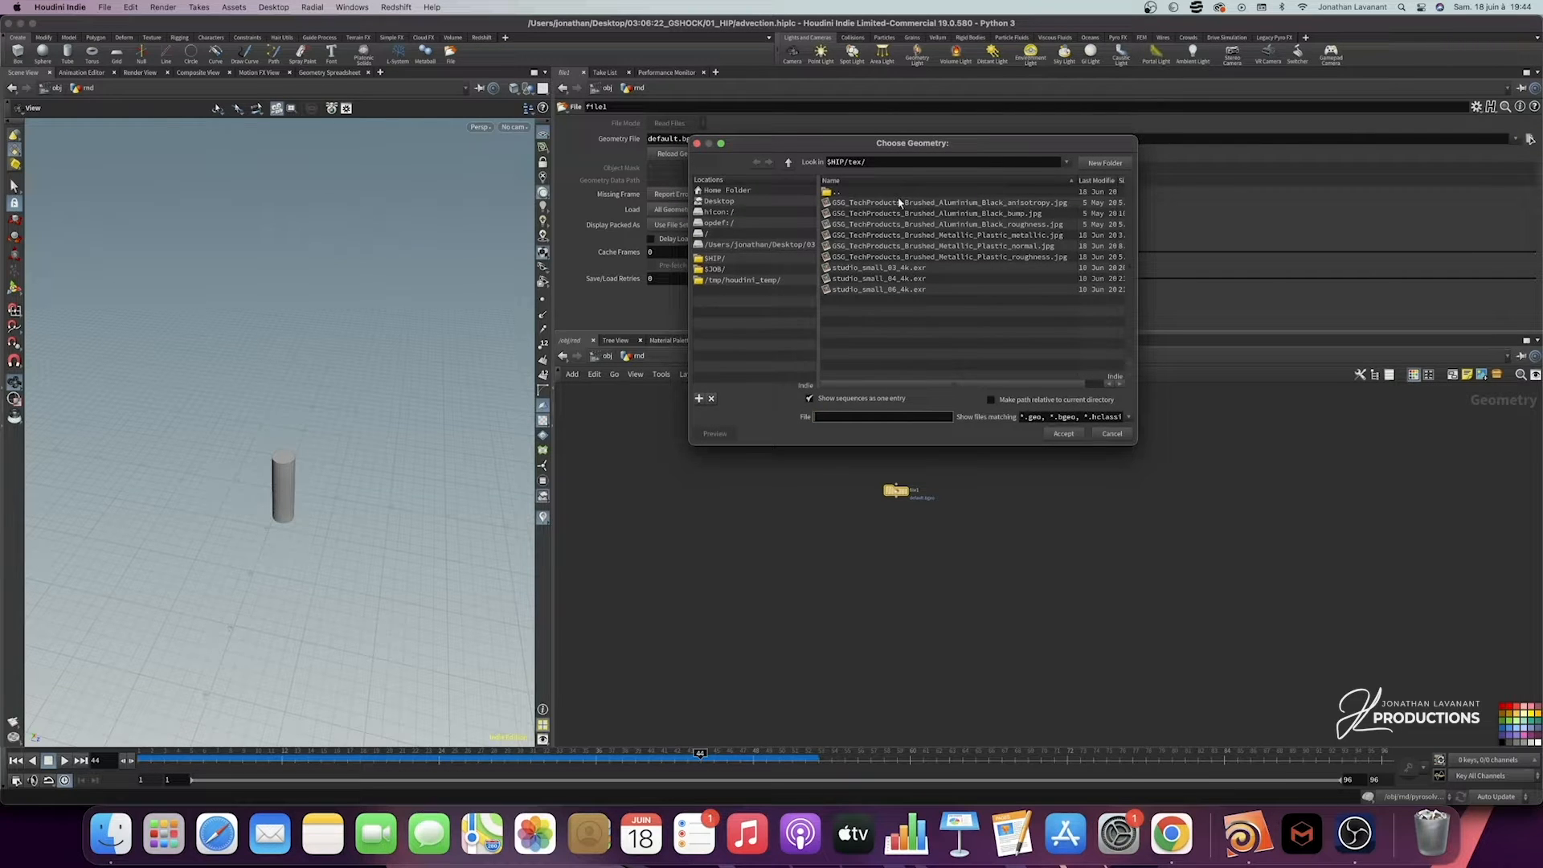
left_click(788, 162)
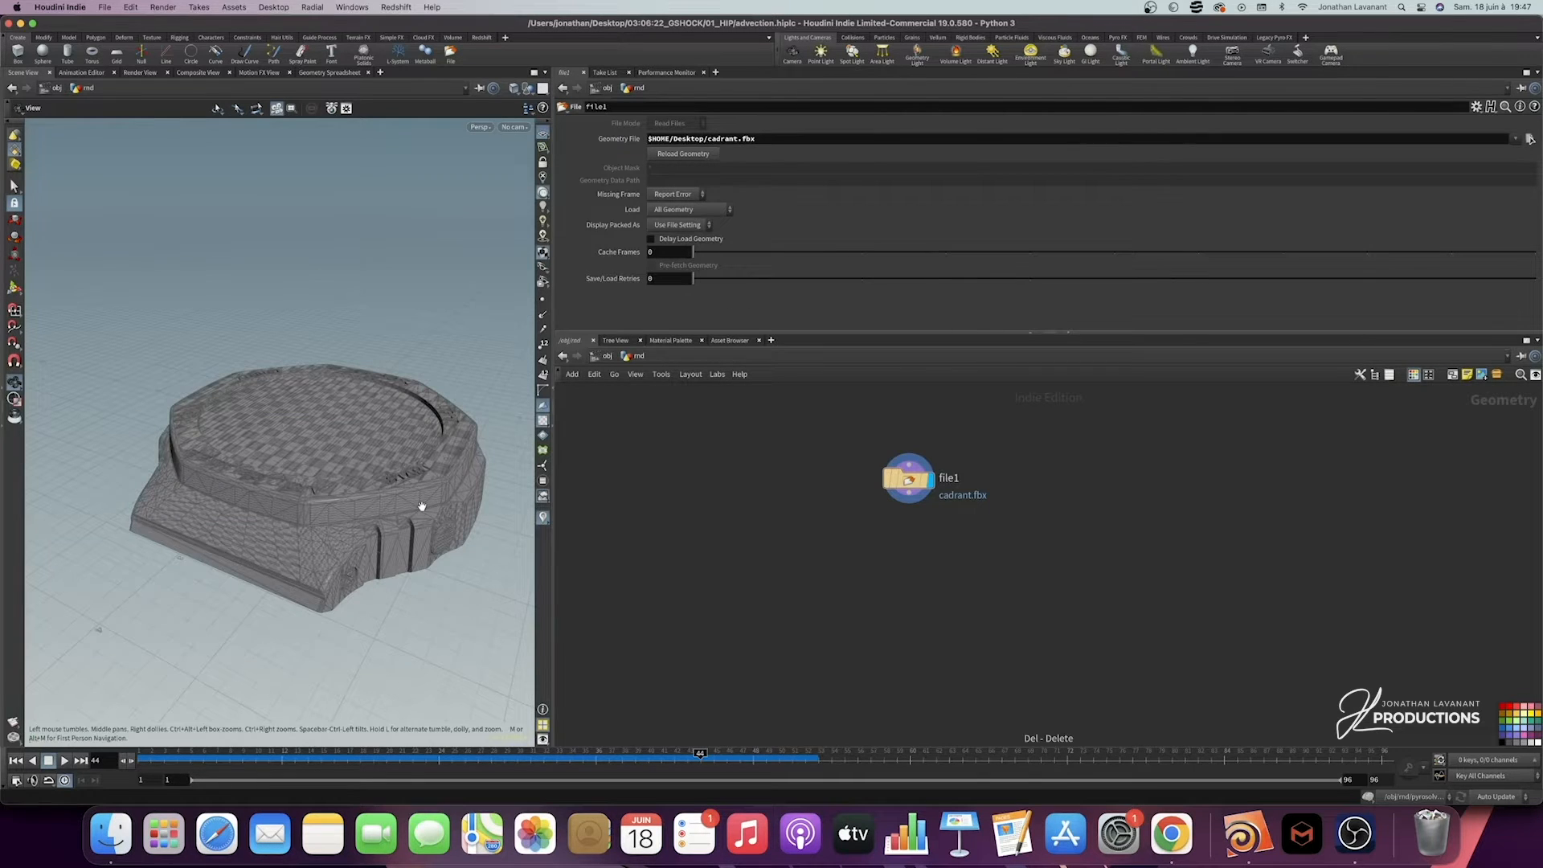
mouse_move(325, 512)
left_mouse_down()
mouse_move(366, 490)
mouse_move(321, 522)
left_mouse_up()
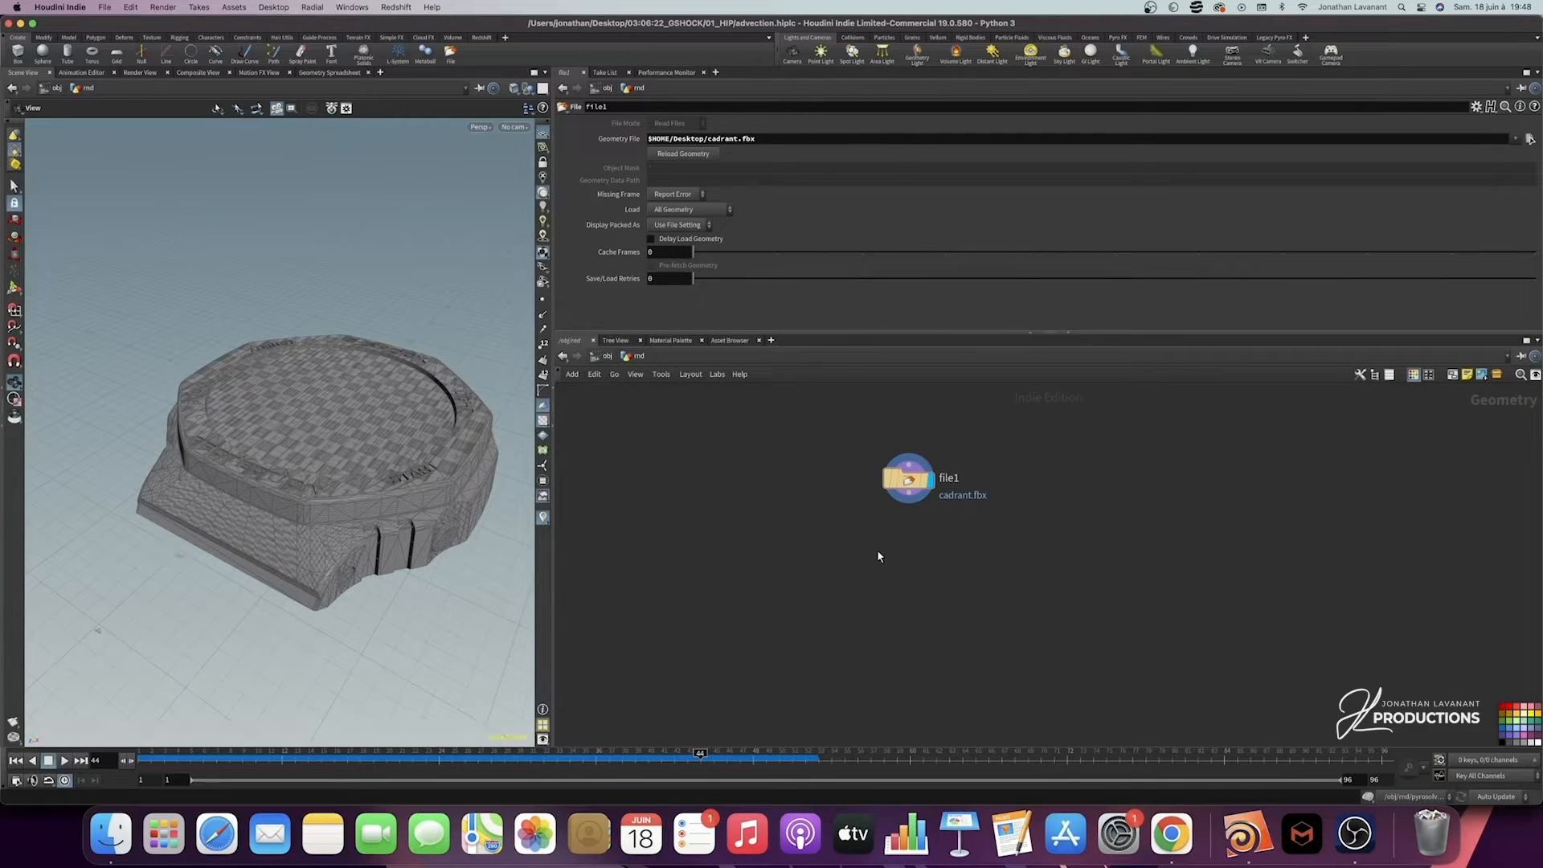
Step: Append a Transform node to the imported dial's File node and set its uniform scale to 0.1
left_click(909, 496)
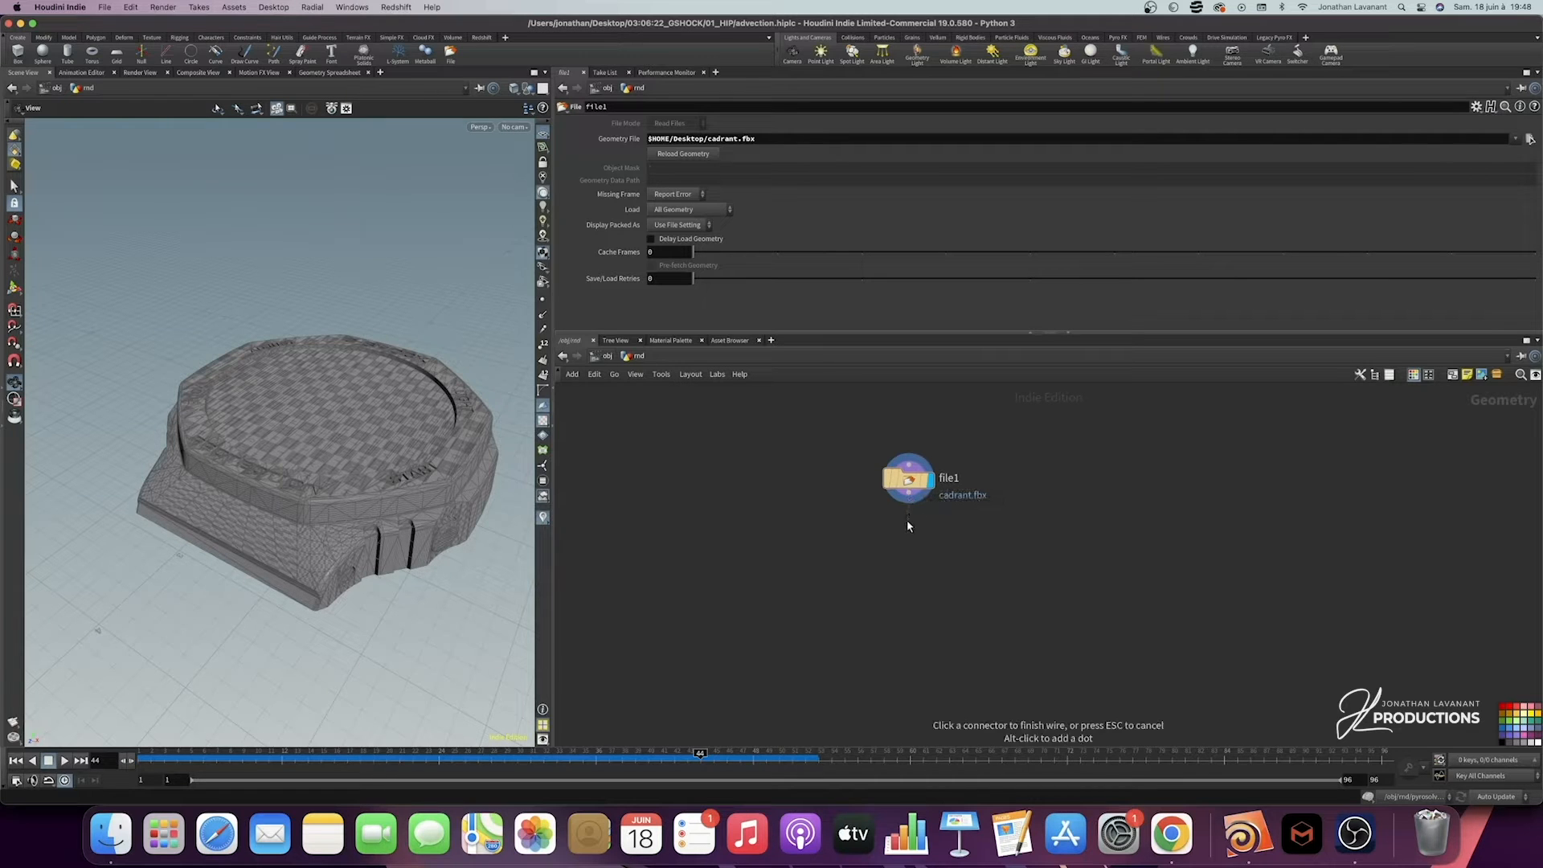
left_click(907, 521)
key("Escape")
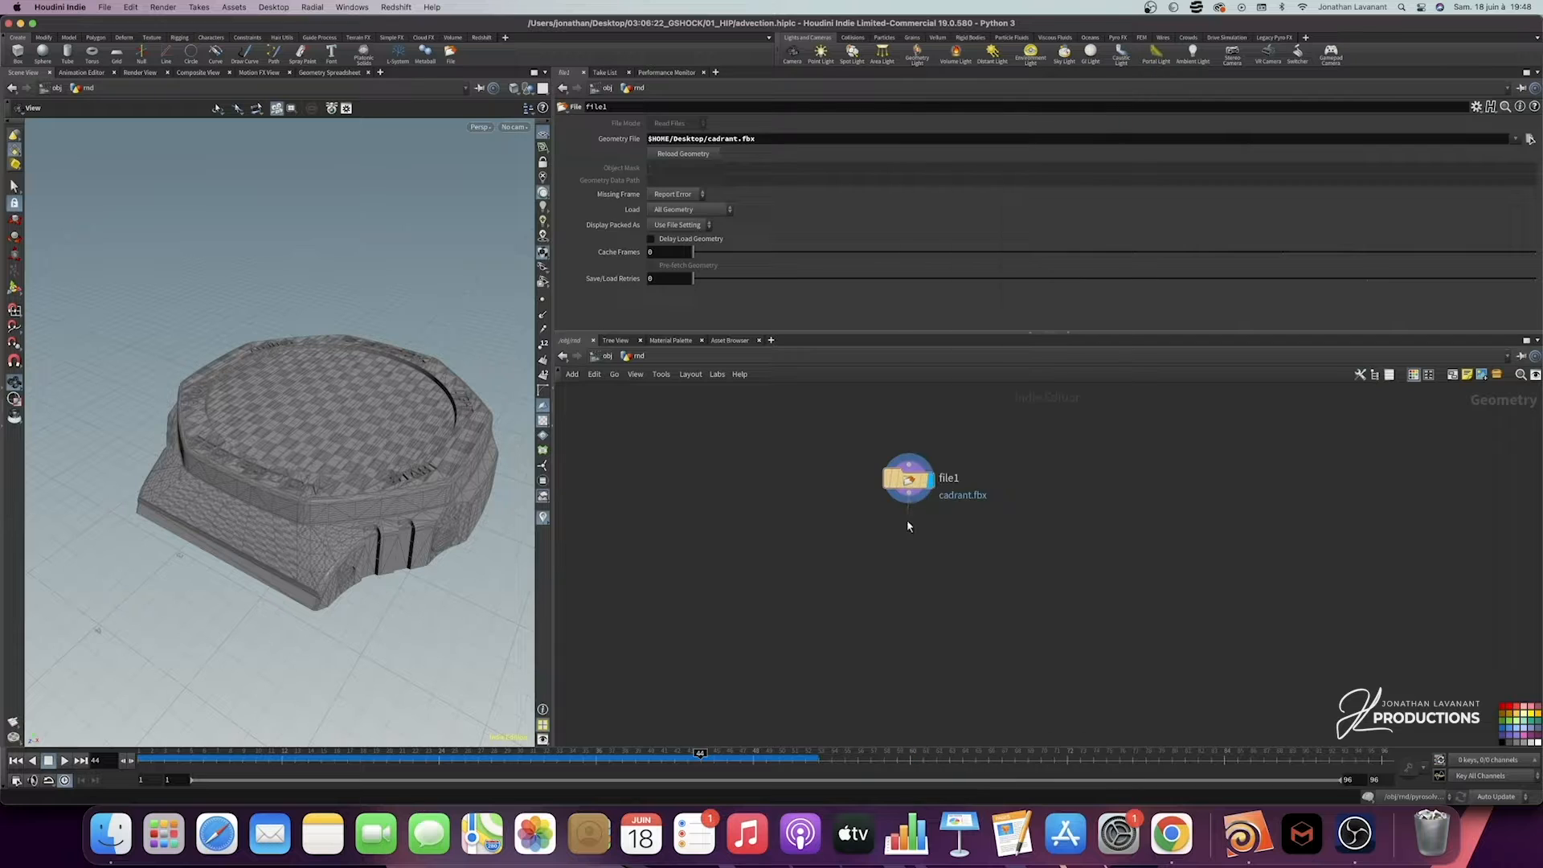
left_click(909, 540)
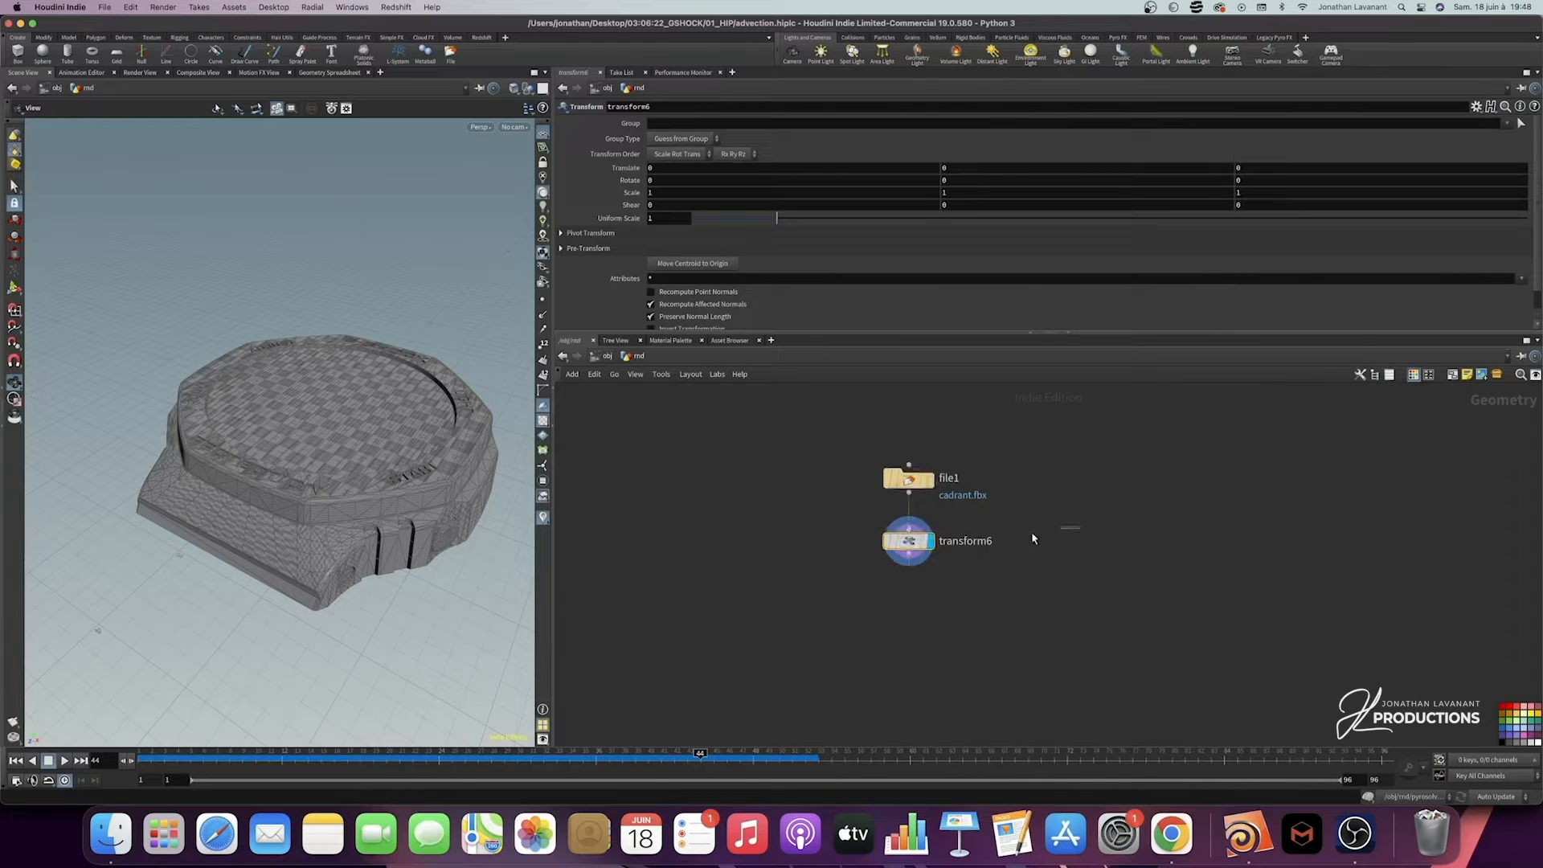
left_click_drag(667, 218, 643, 222)
key("Return")
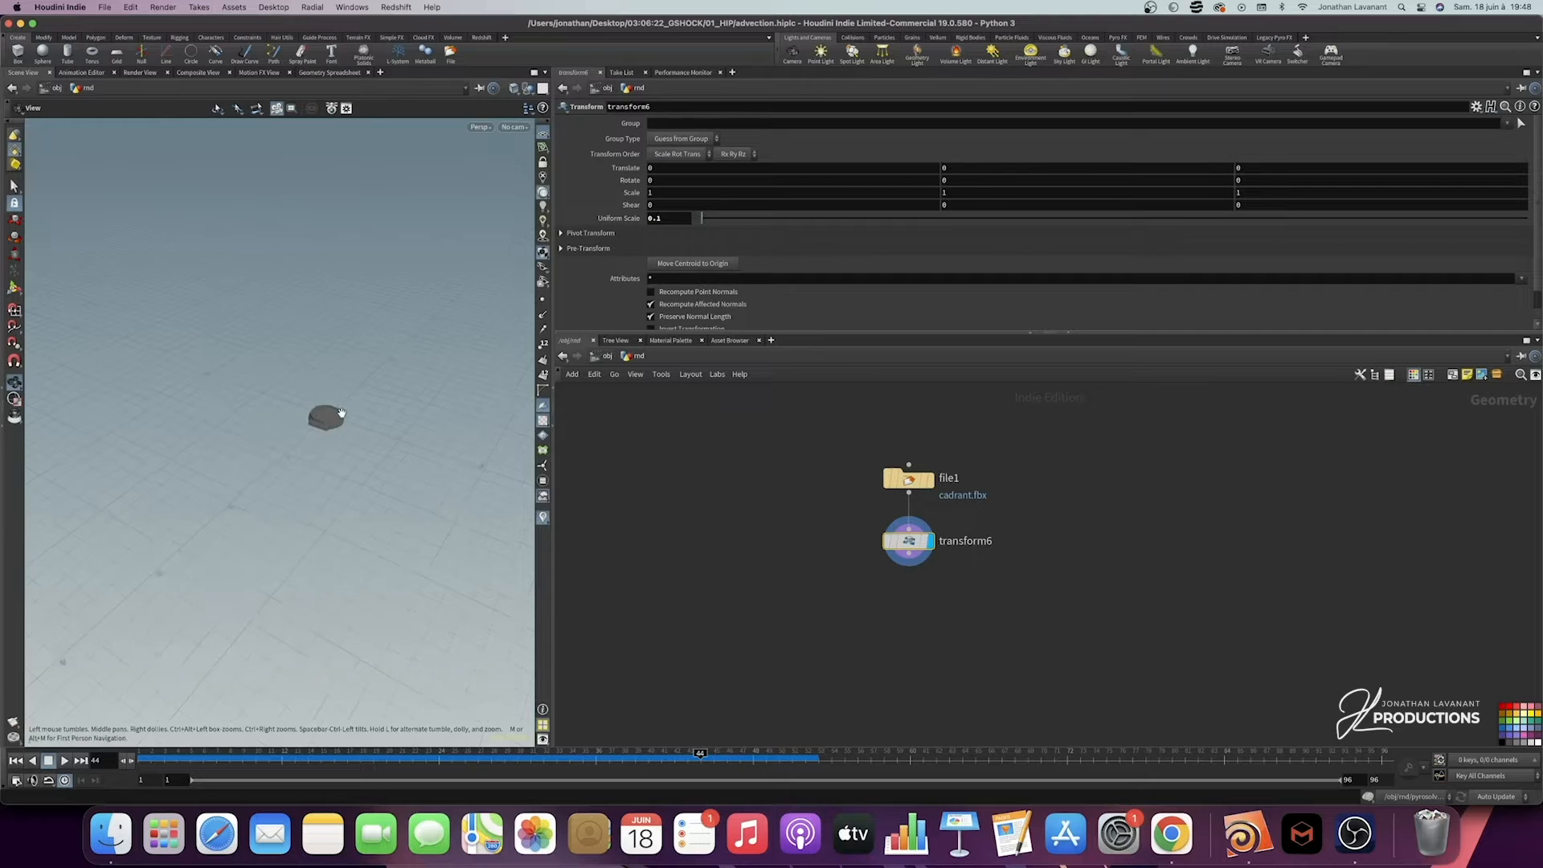
Step: Change the viewport display so the scaled-down dial is shown without its checkered pattern
scroll(318, 418, "up", 10)
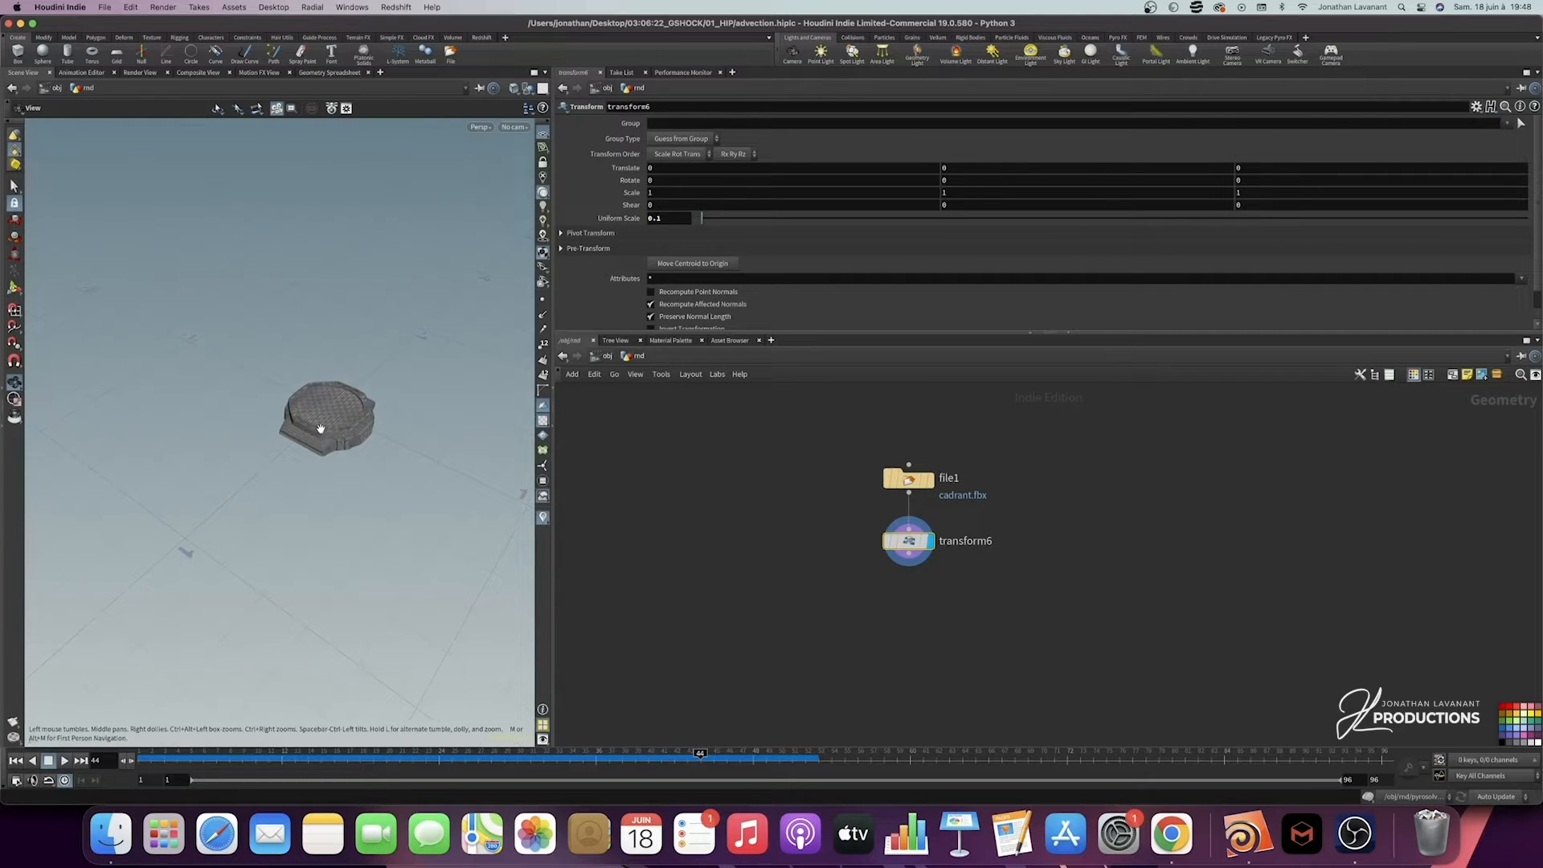
middle_click_drag(321, 429, 332, 443)
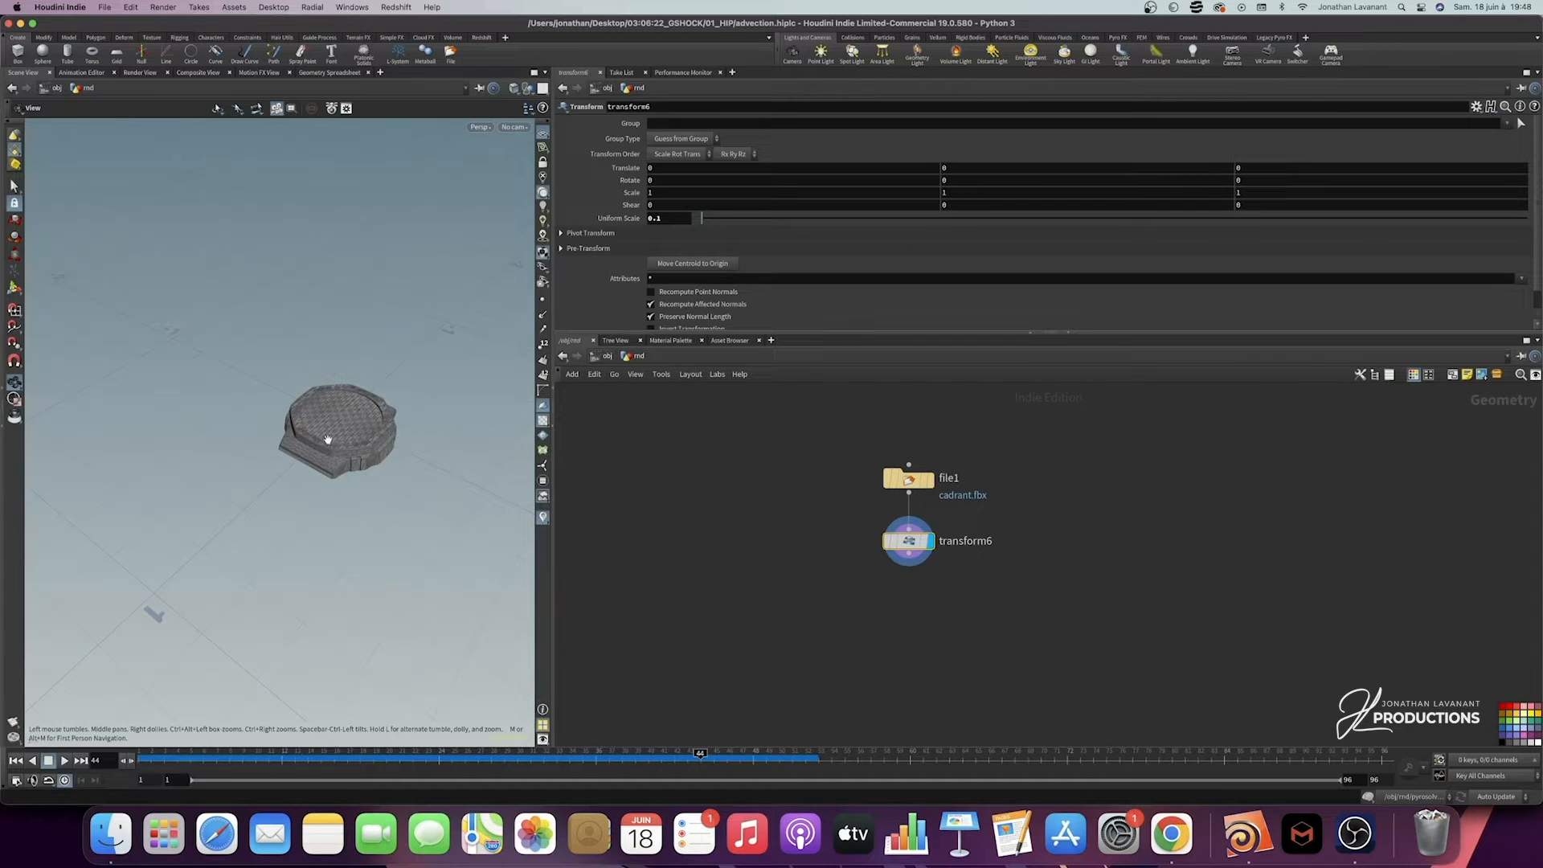
mouse_move(341, 439)
left_mouse_down()
mouse_move(361, 438)
mouse_move(343, 447)
left_mouse_up()
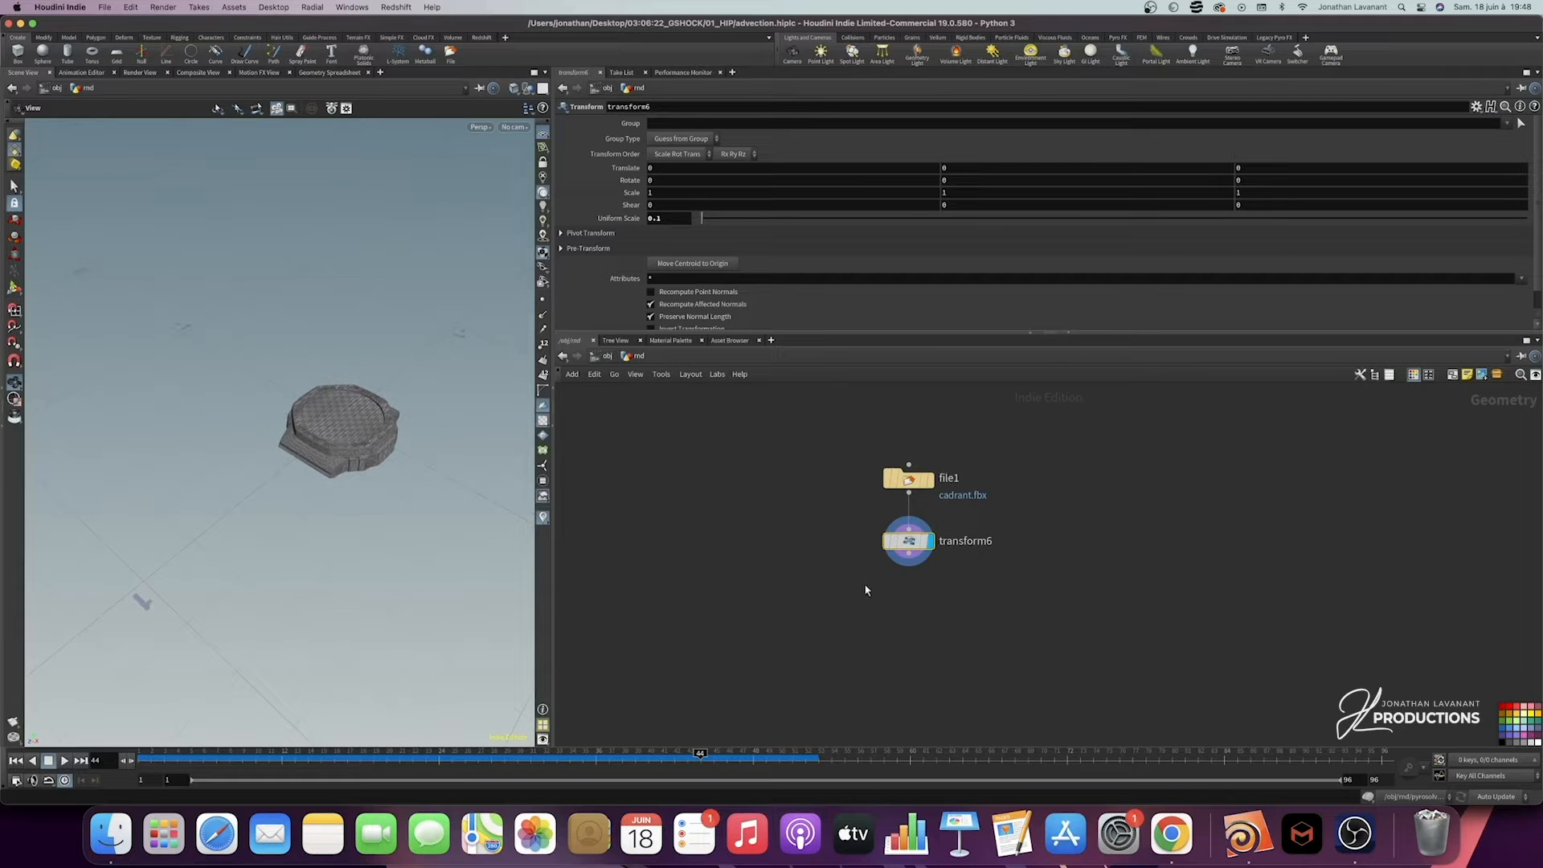
left_click(542, 254)
left_click(579, 274)
left_click_drag(349, 462, 334, 467)
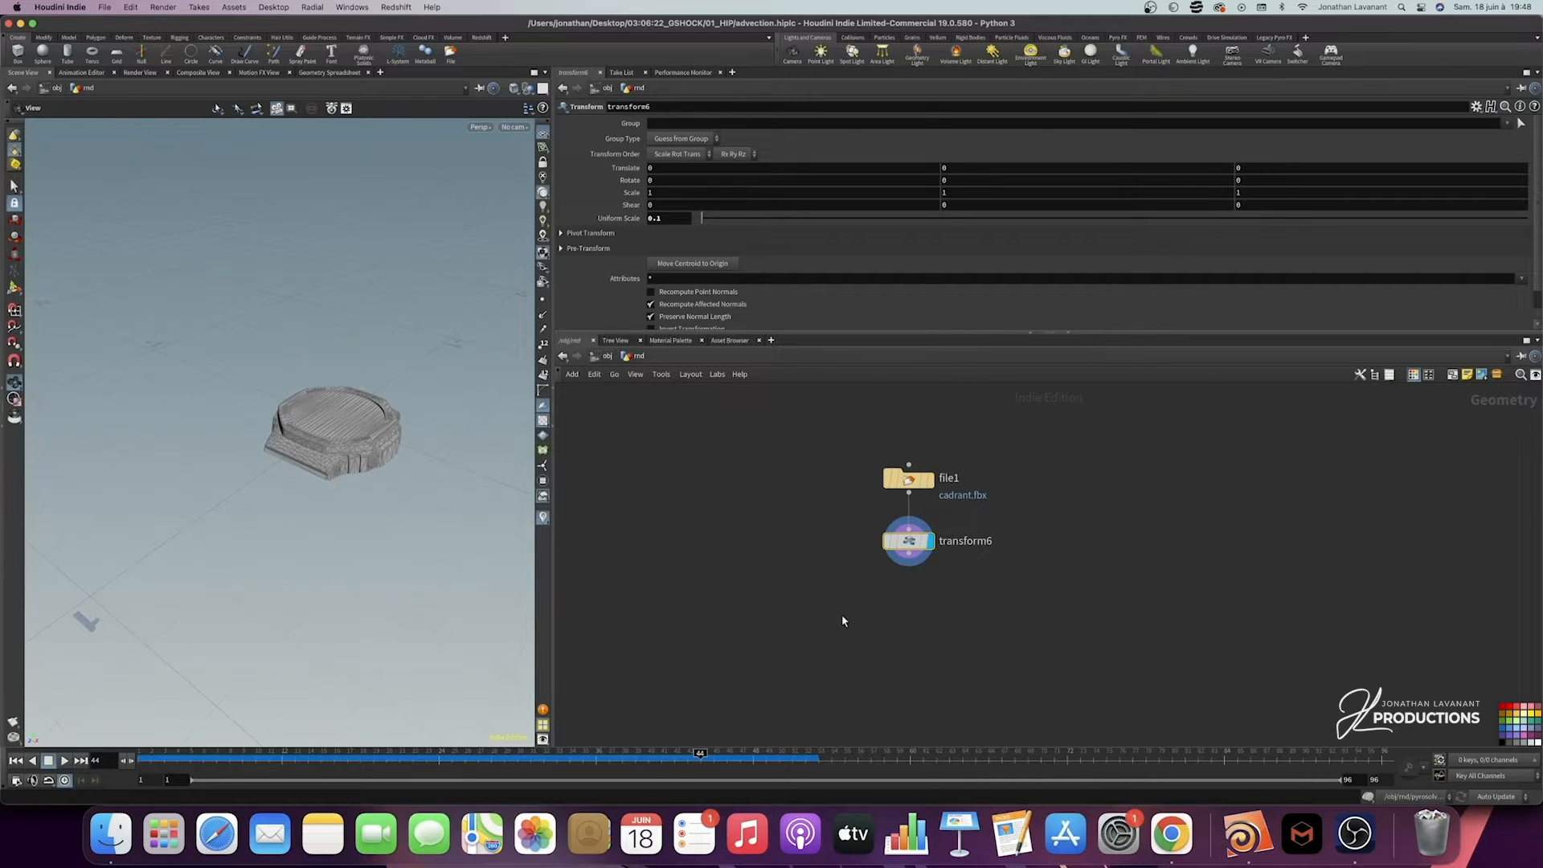
Step: Add a Boolean node below the Transform node and wire the scaled dial into its first input
key("Tab")
type("boolea")
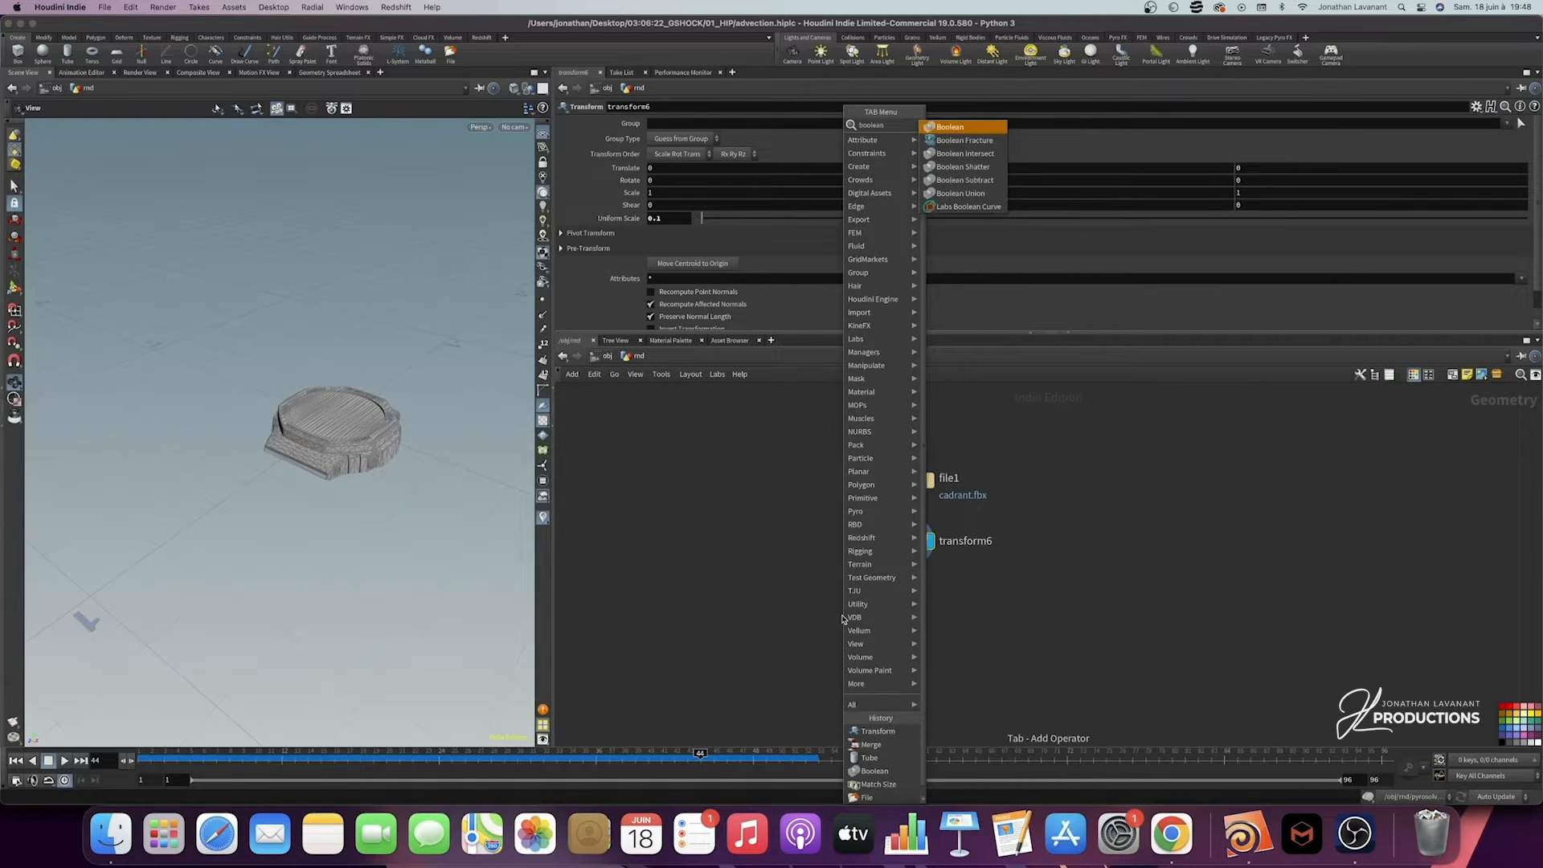
key("Return")
left_click(898, 616)
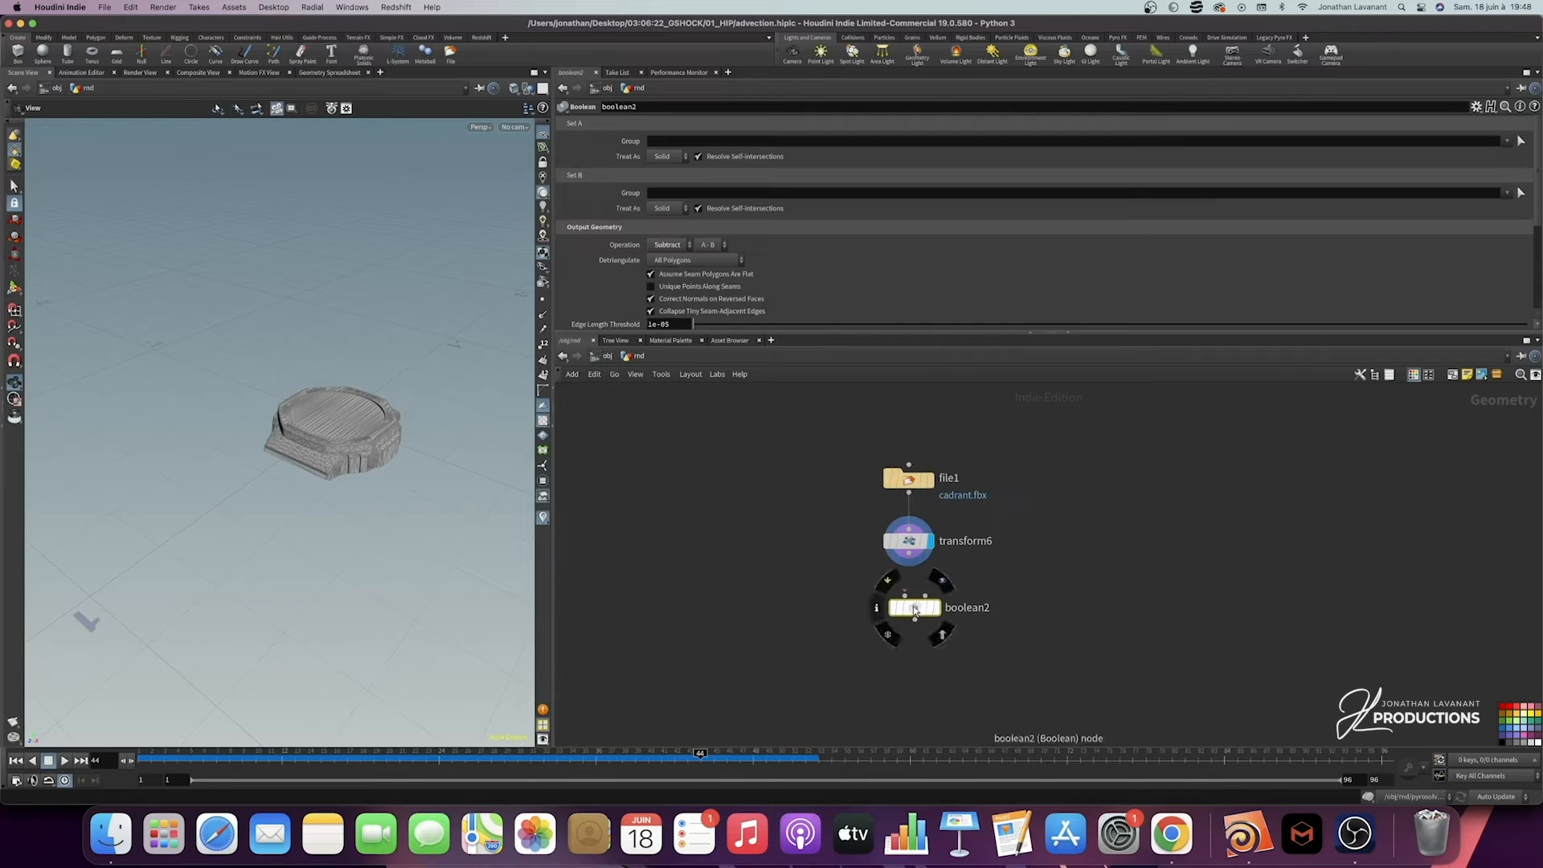
left_click_drag(299, 439, 330, 440)
right_click_drag(315, 402, 296, 431)
left_click_drag(909, 567, 903, 619)
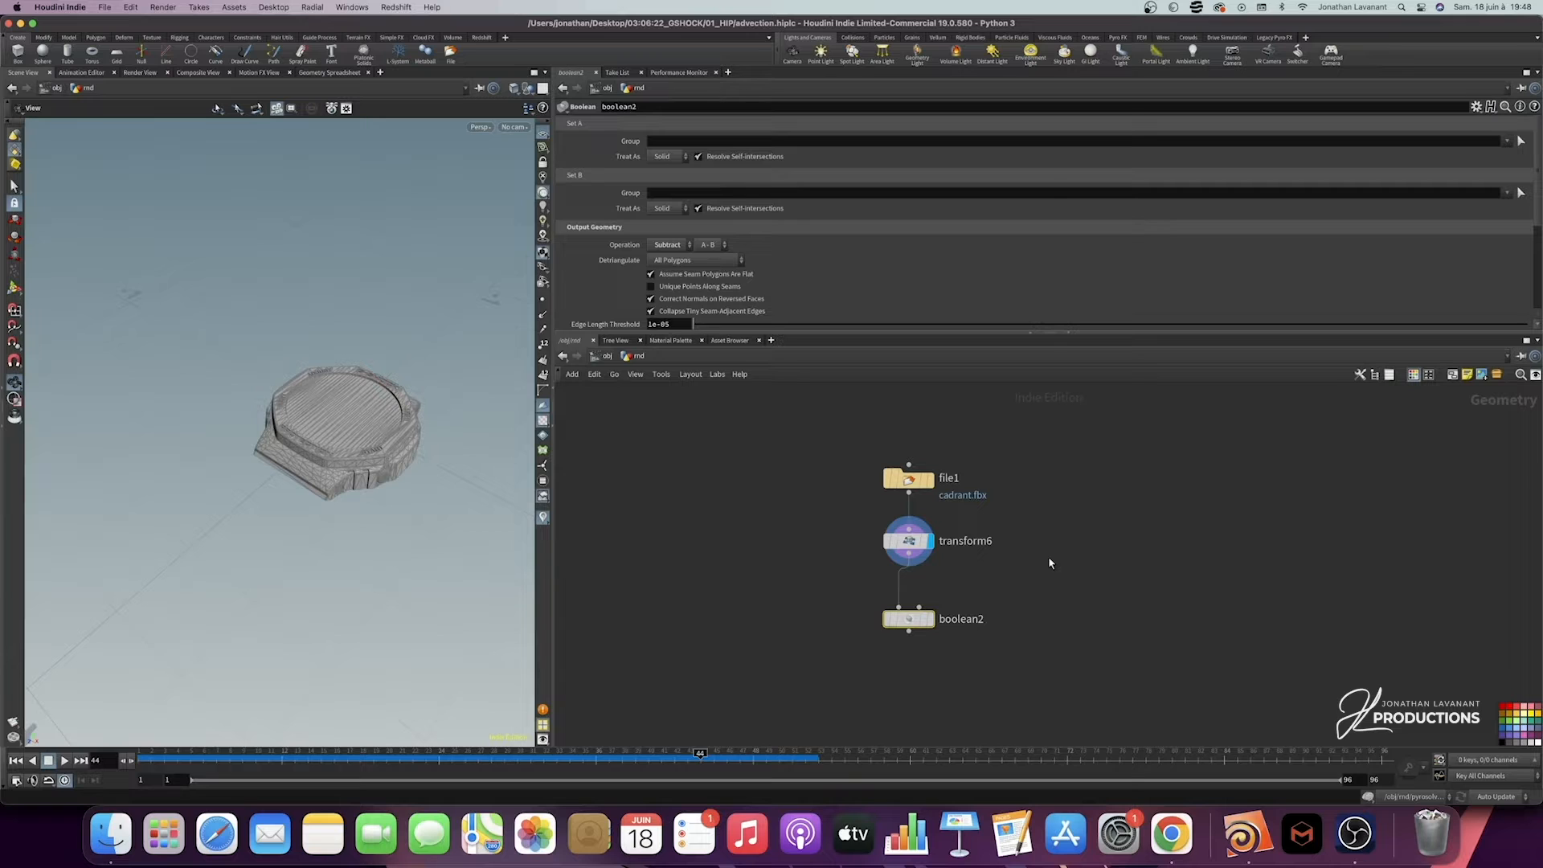
Step: Add a Tube node beside the Transform node and set its columns to 128
key("Tab")
type("cir")
key("Return")
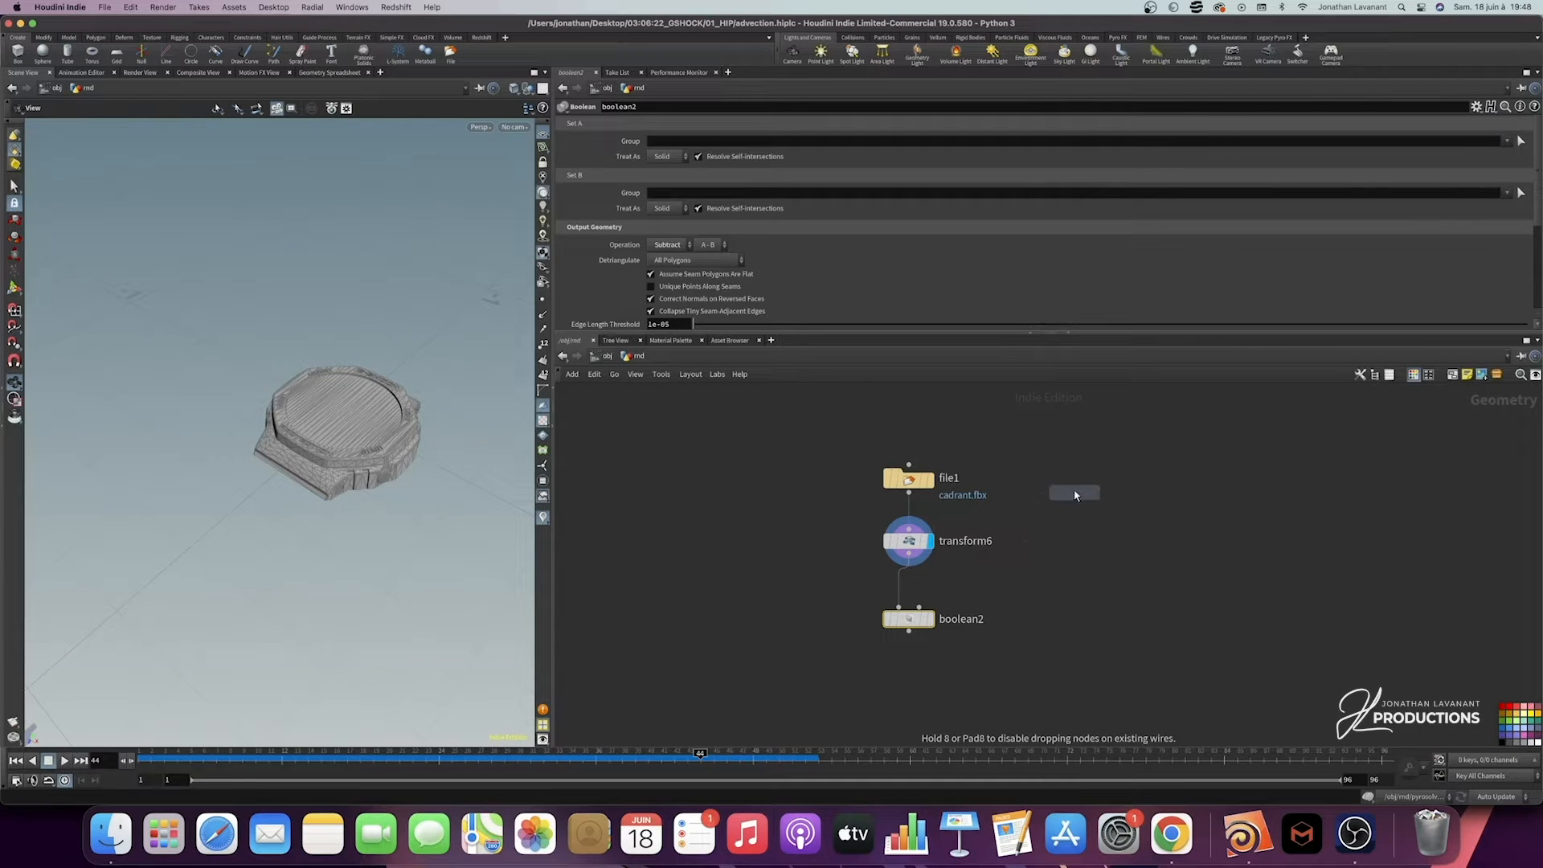
left_click(1080, 480)
left_click_drag(1081, 480, 1069, 542)
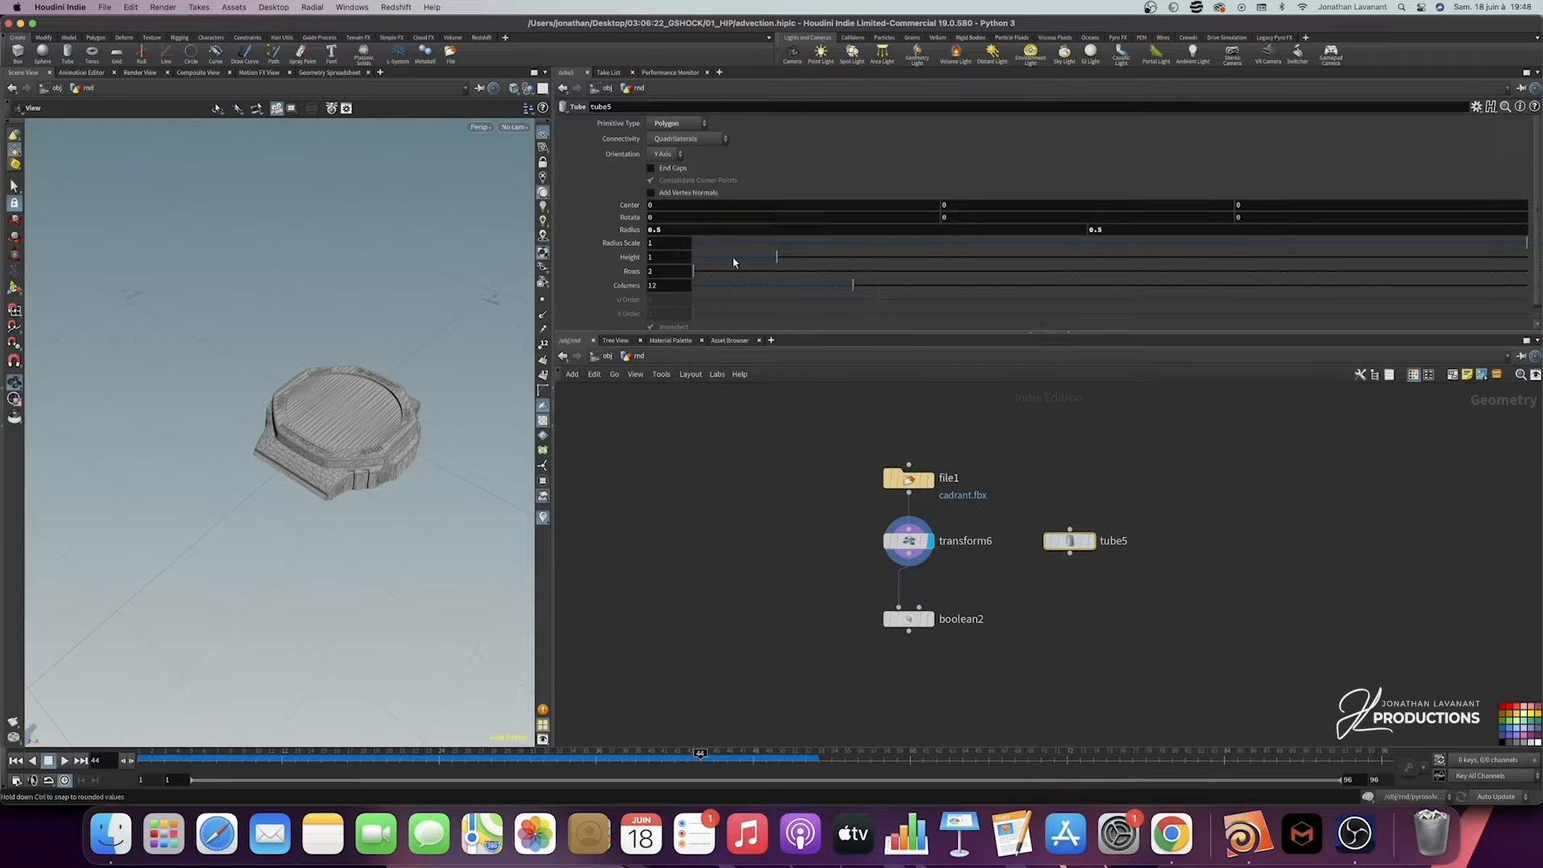
left_click(672, 286)
type("8")
key("Return")
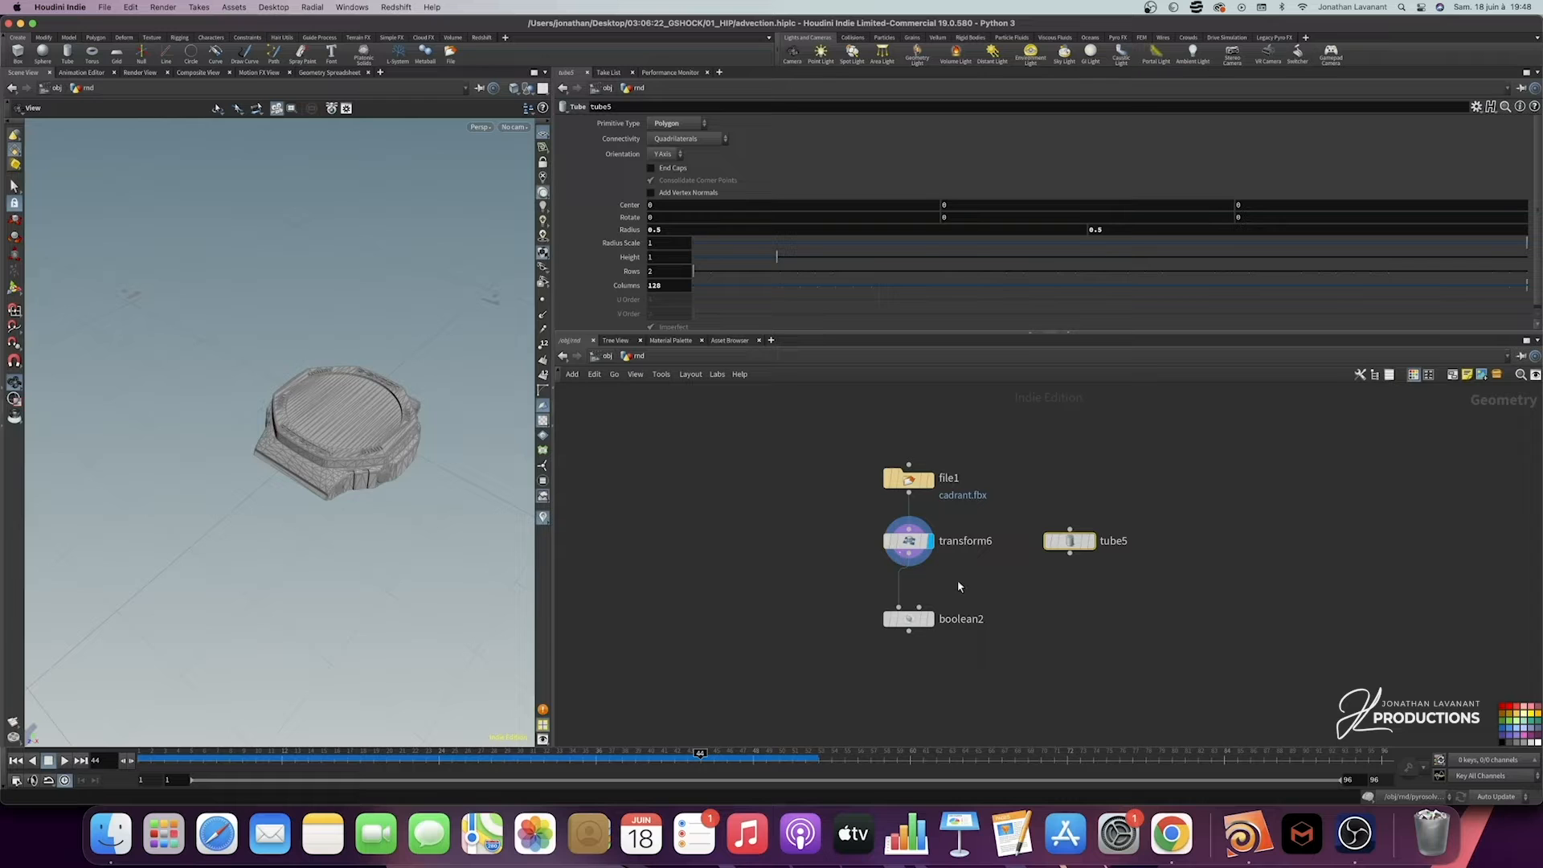
Step: Add a Merge node below the tube, connect the Transform node and the tube to it, and display the merged result
key("Tab")
type("merge")
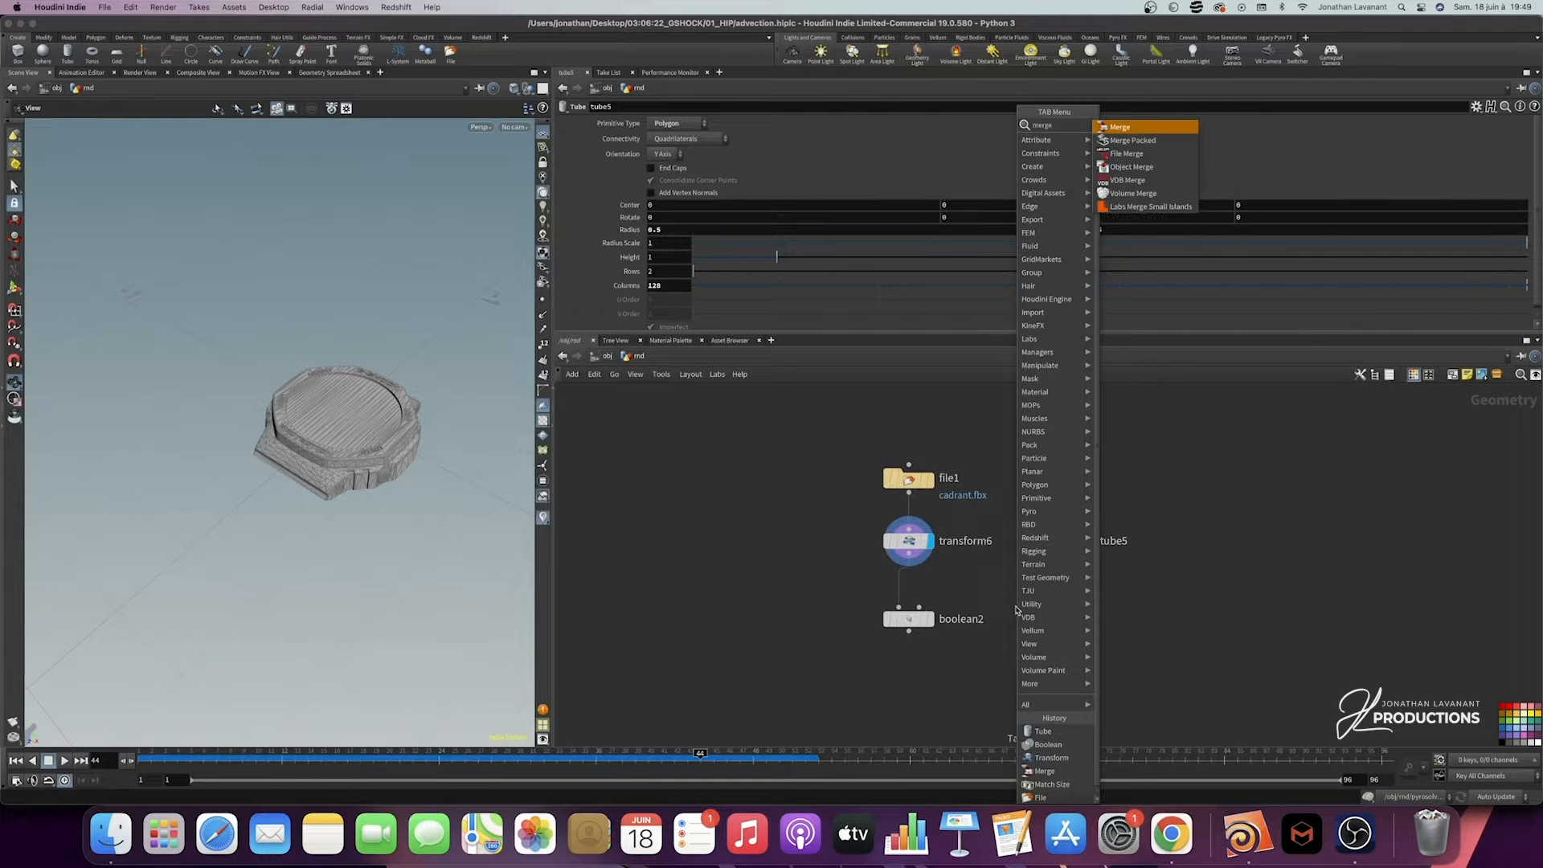
key("Return")
left_click(1070, 620)
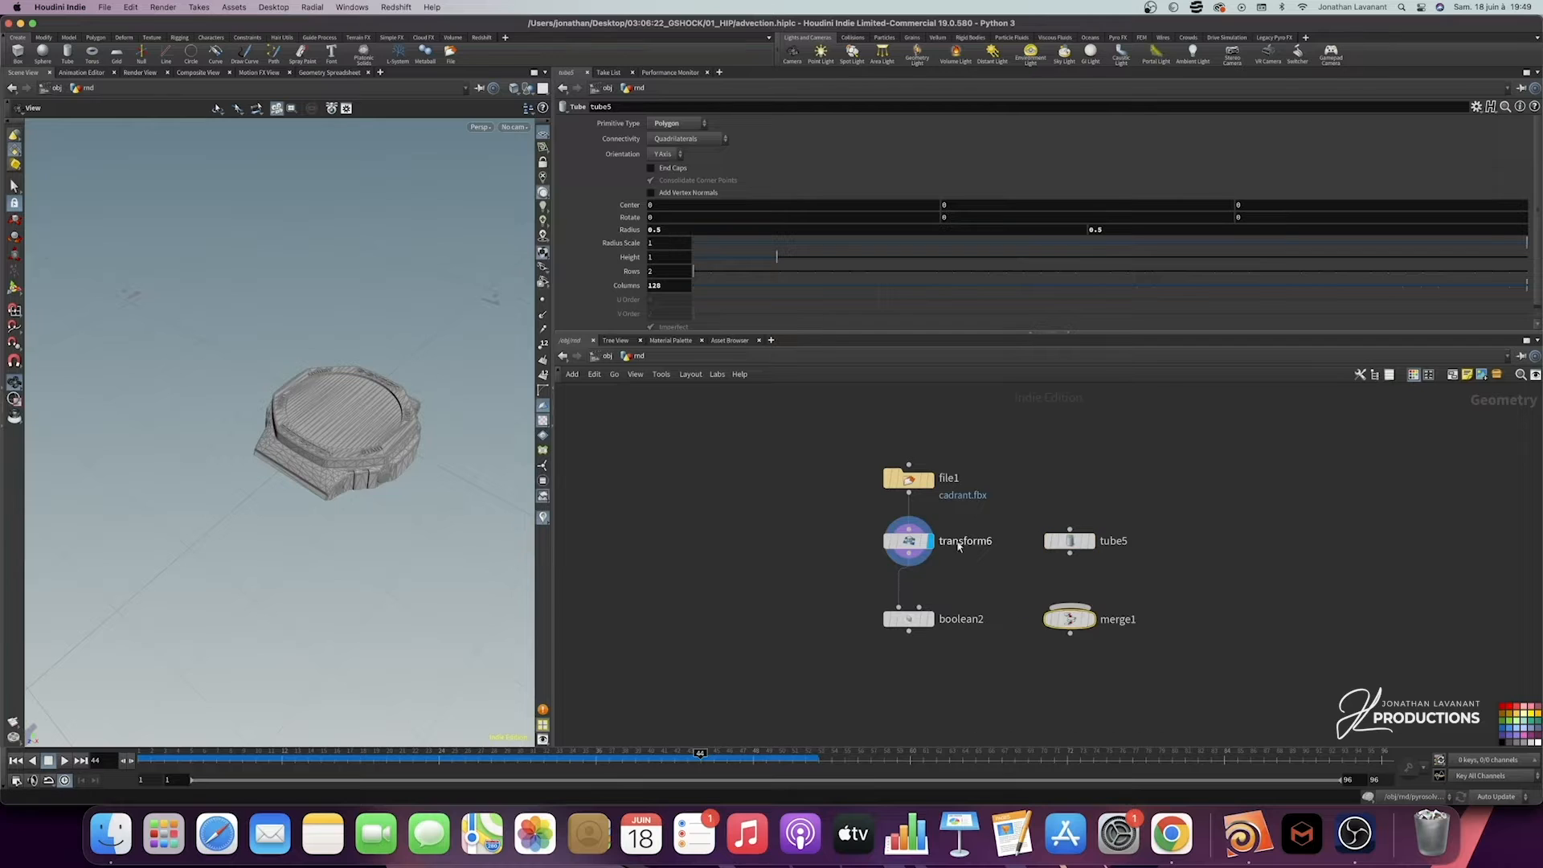
left_click(908, 540)
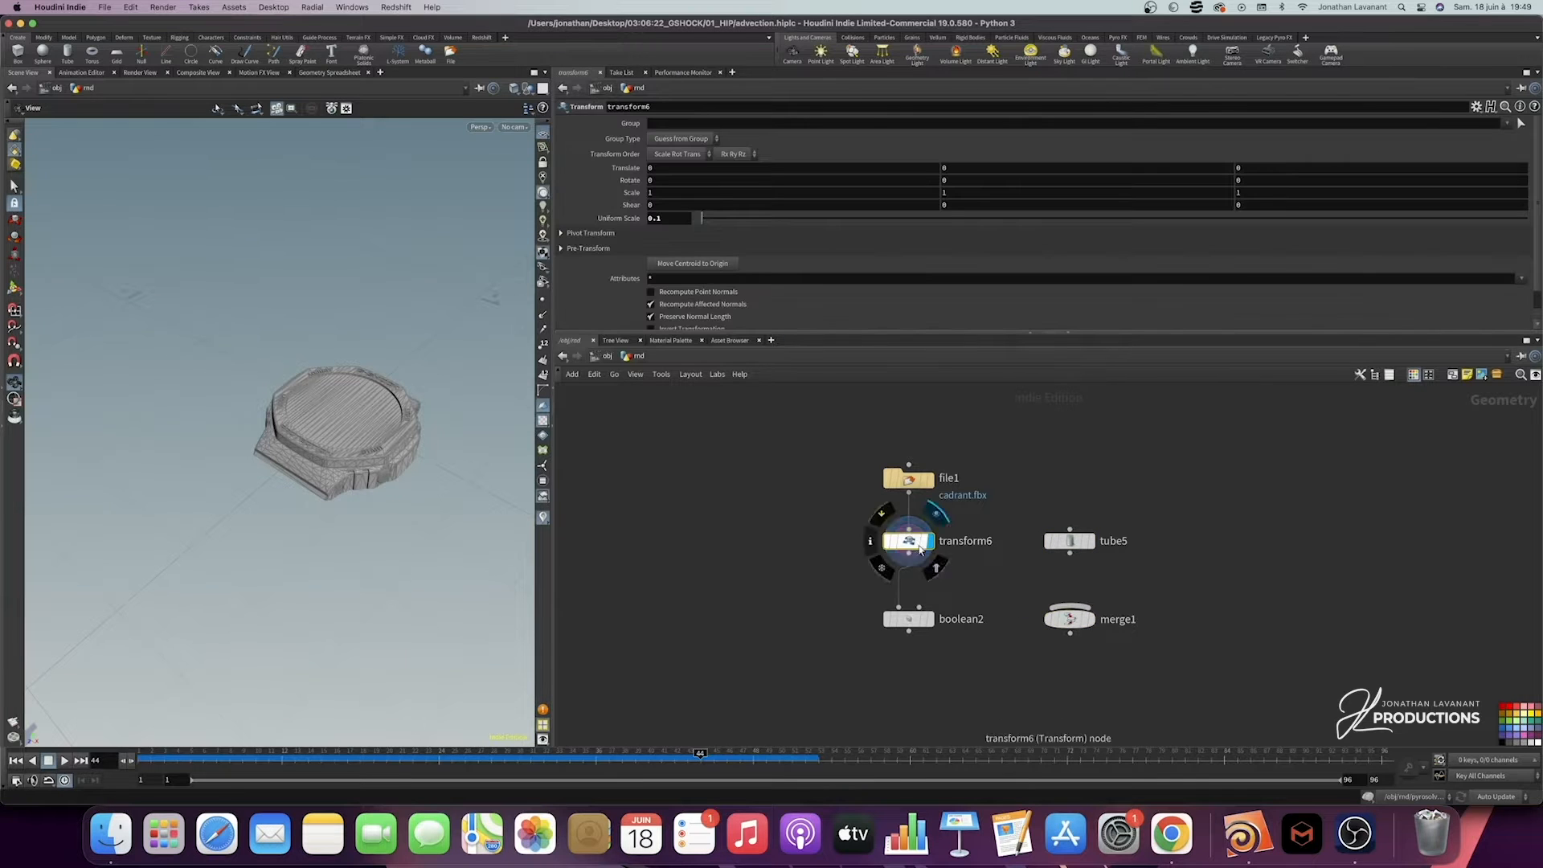
left_click(1062, 542, "shift")
left_click_drag(1070, 553, 1070, 608)
left_click(1091, 619)
left_click(1035, 635)
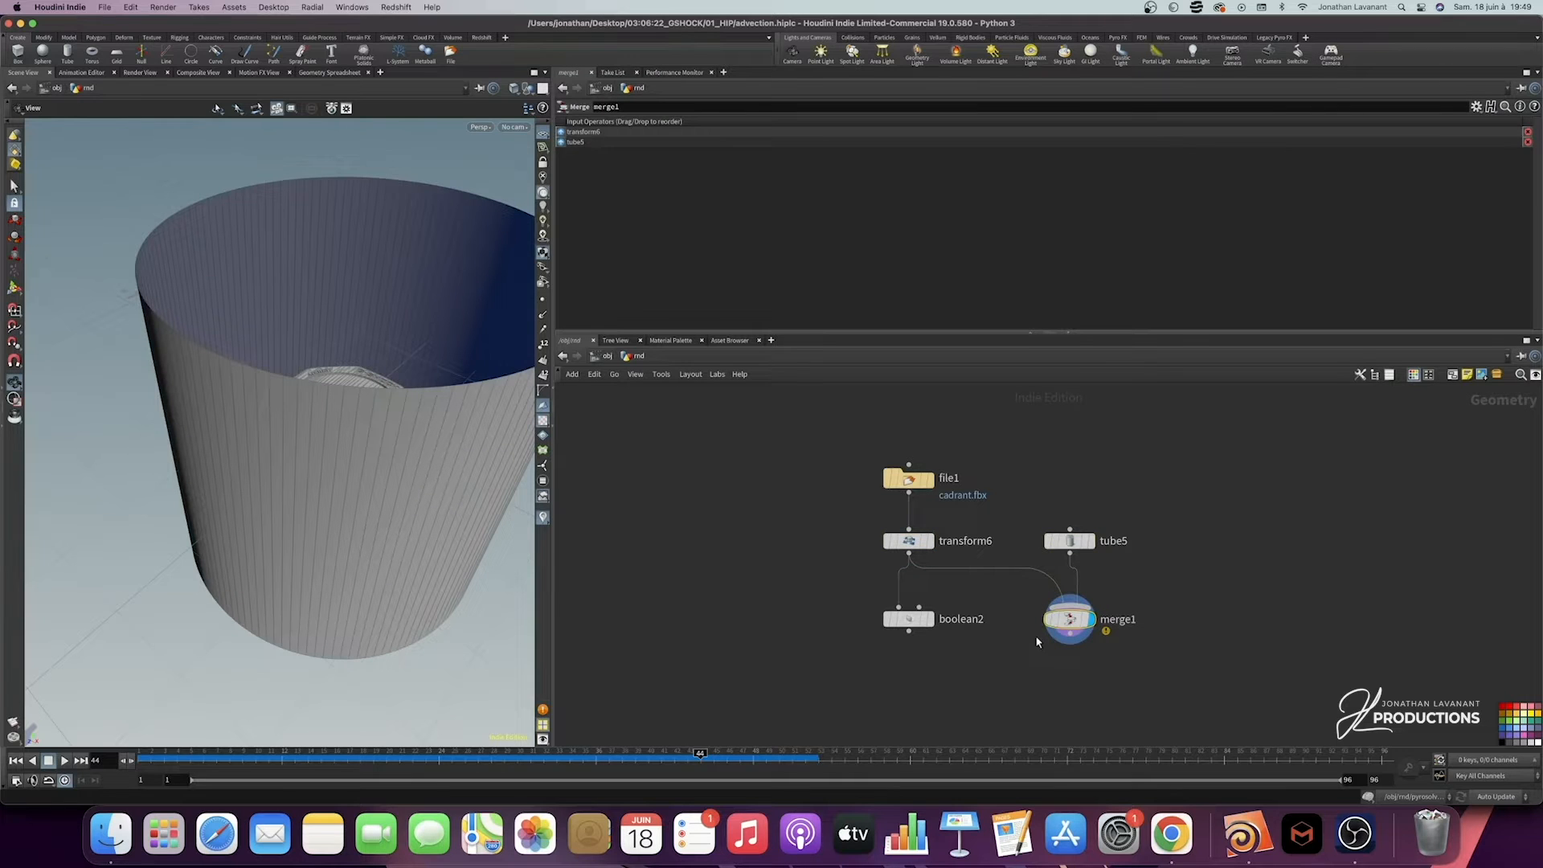
Step: Enable end caps on the tube
left_click(1069, 540)
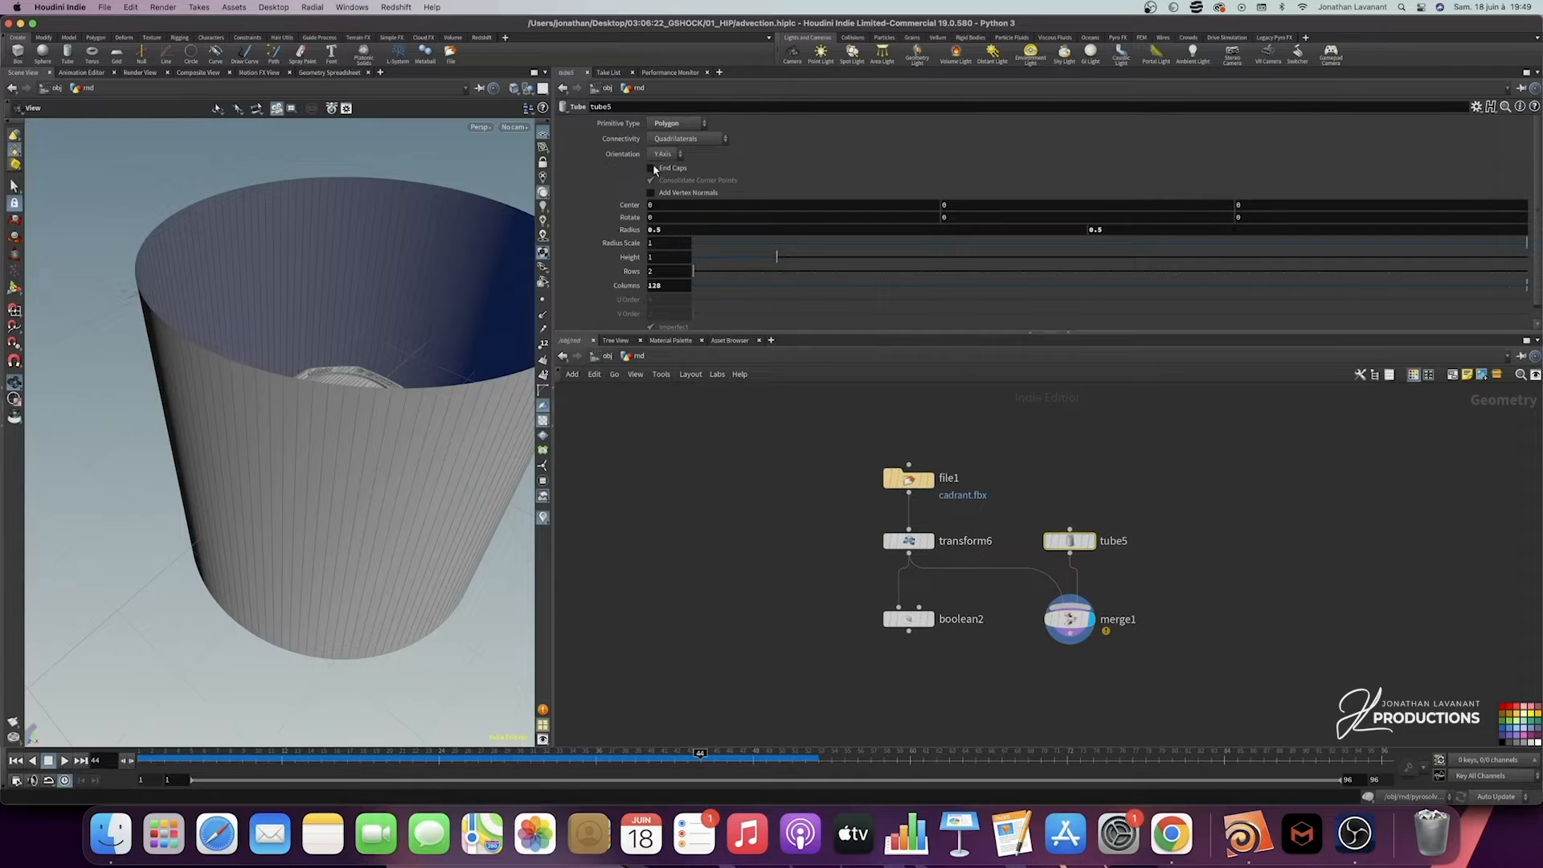
left_click(650, 168)
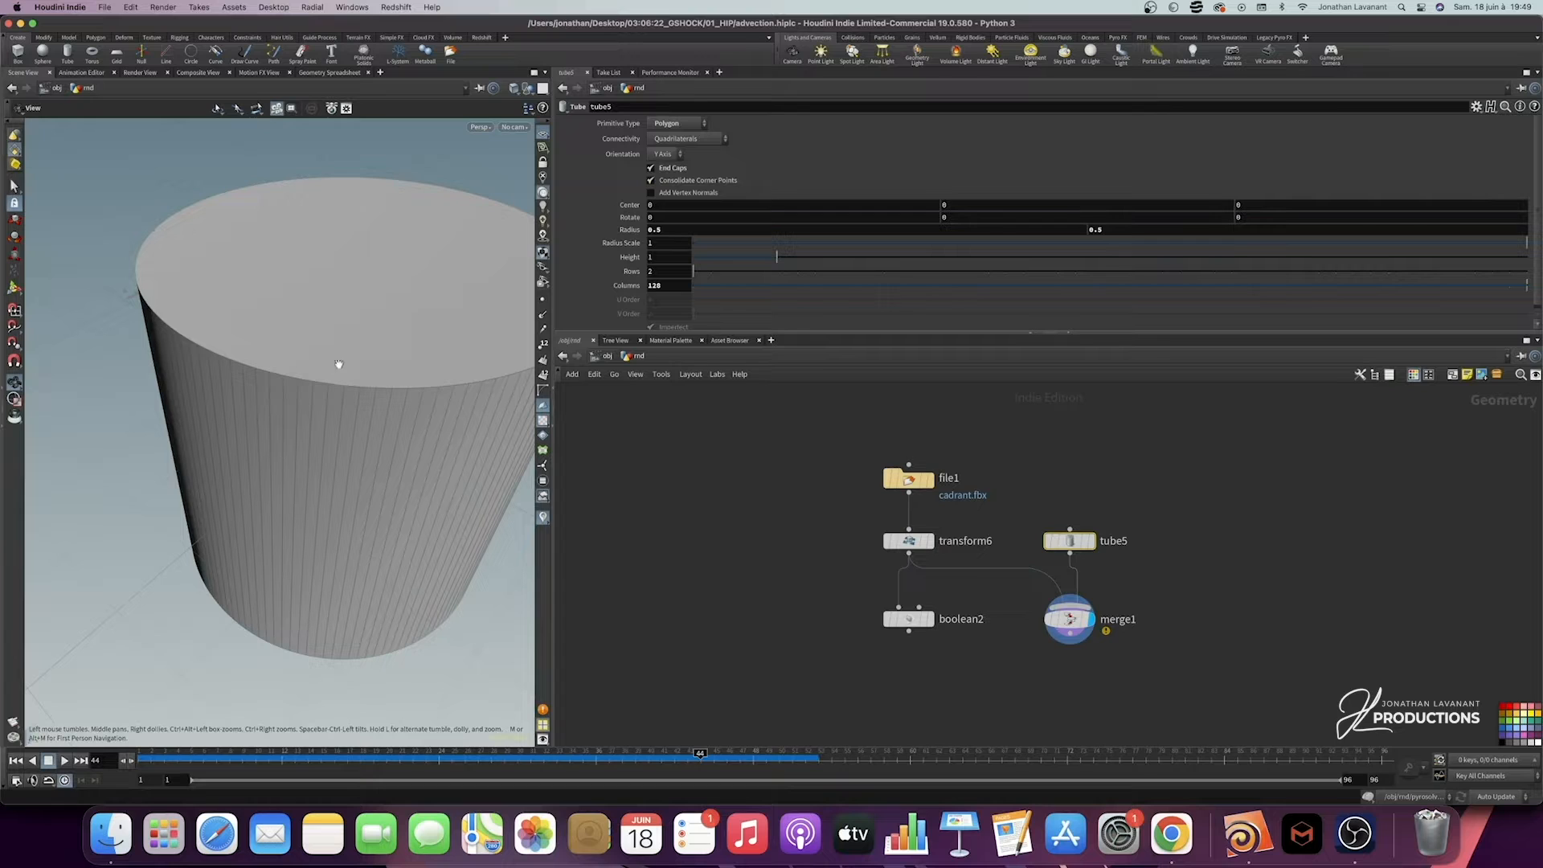
Step: Link the tube's second radius to its first radius with a relative channel reference
right_click(686, 231)
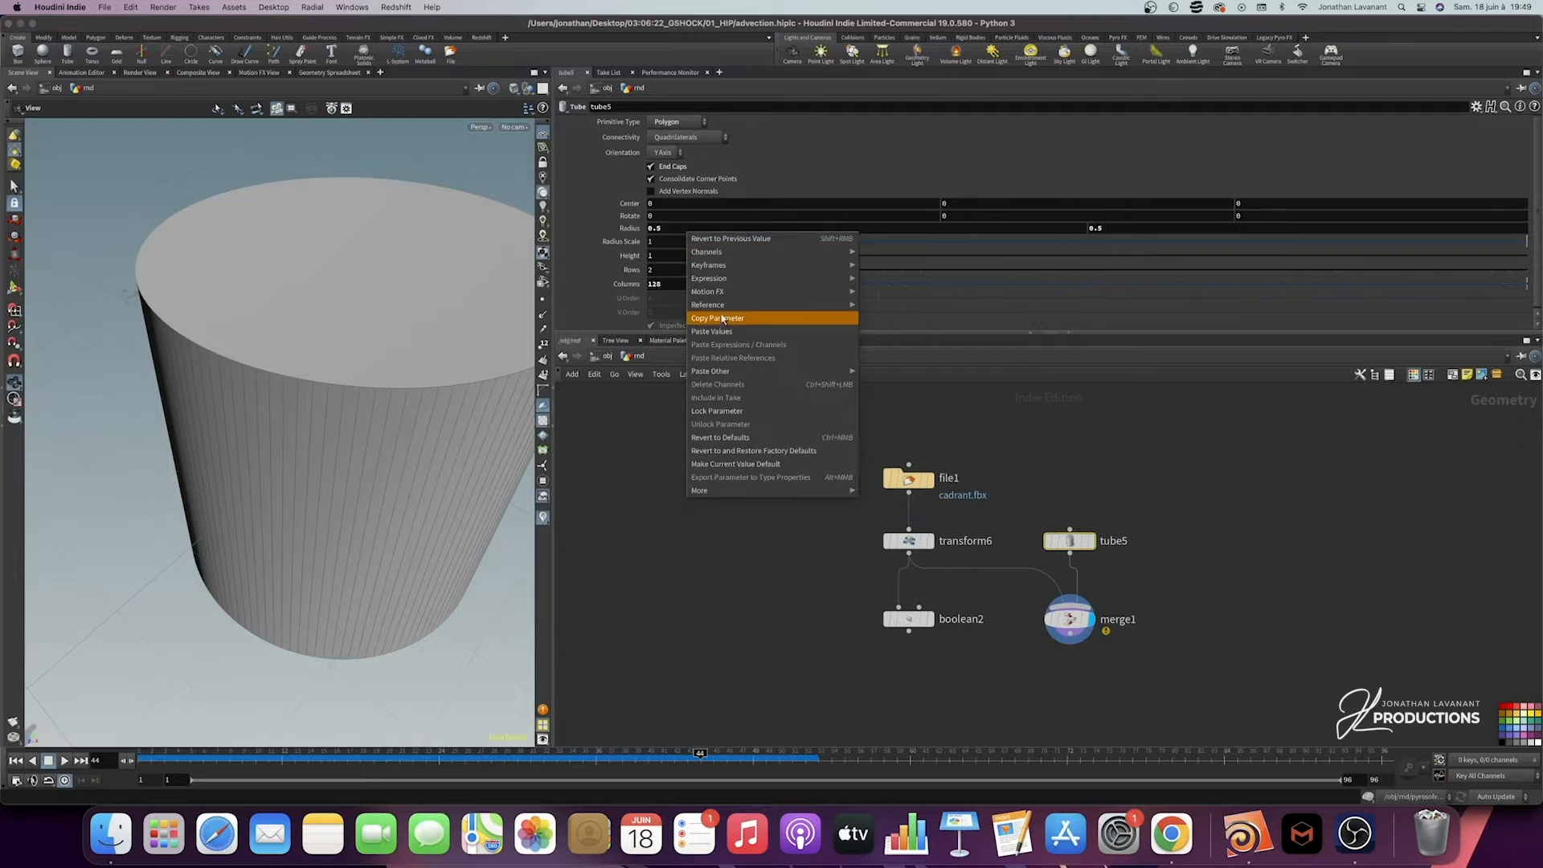
key("Escape")
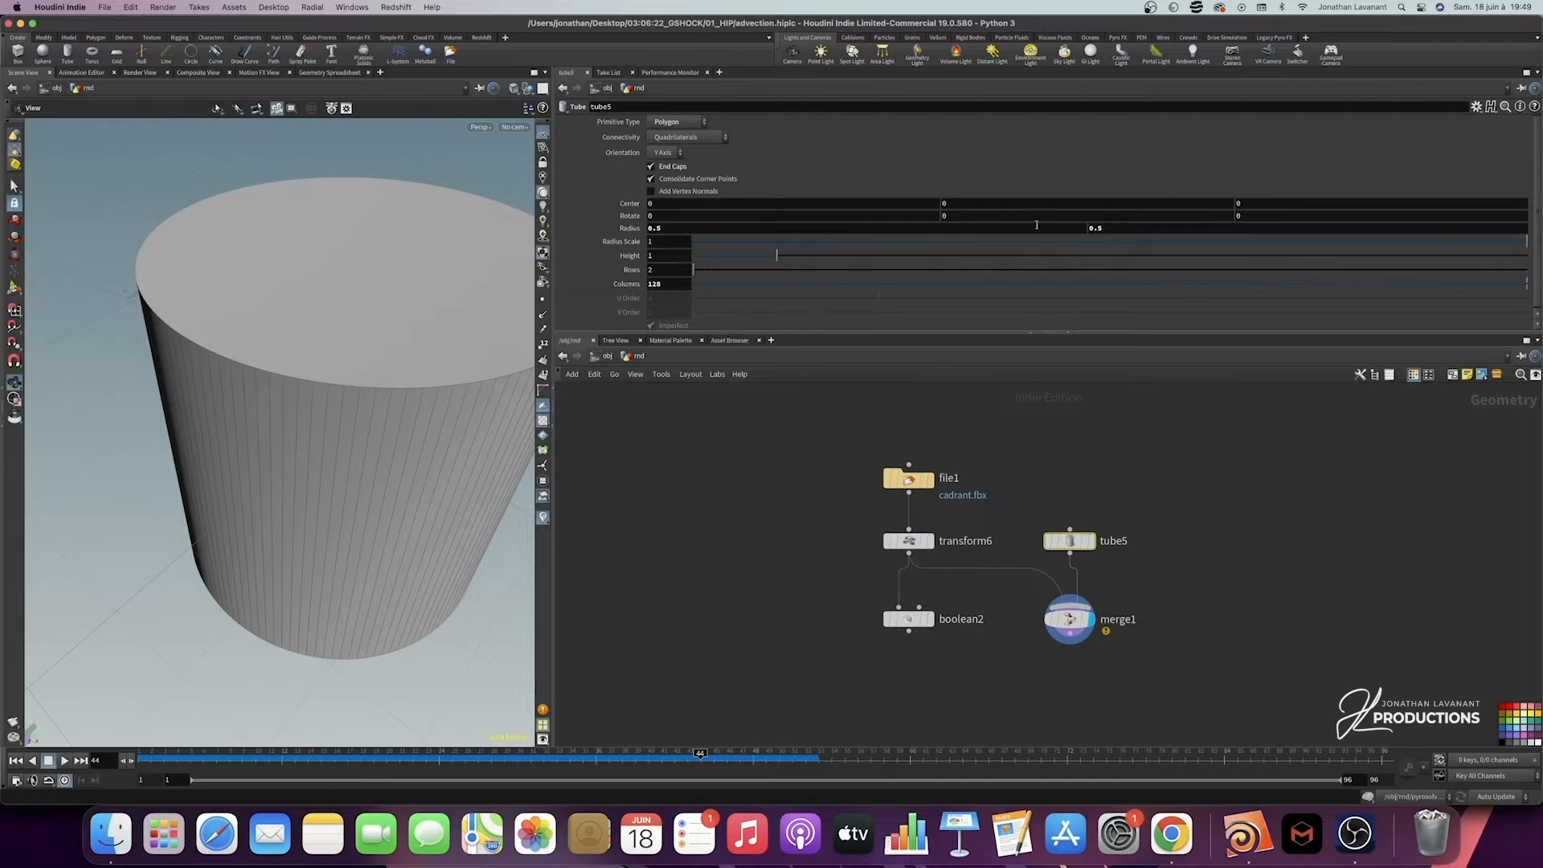
right_click(1123, 229)
left_click(1157, 351)
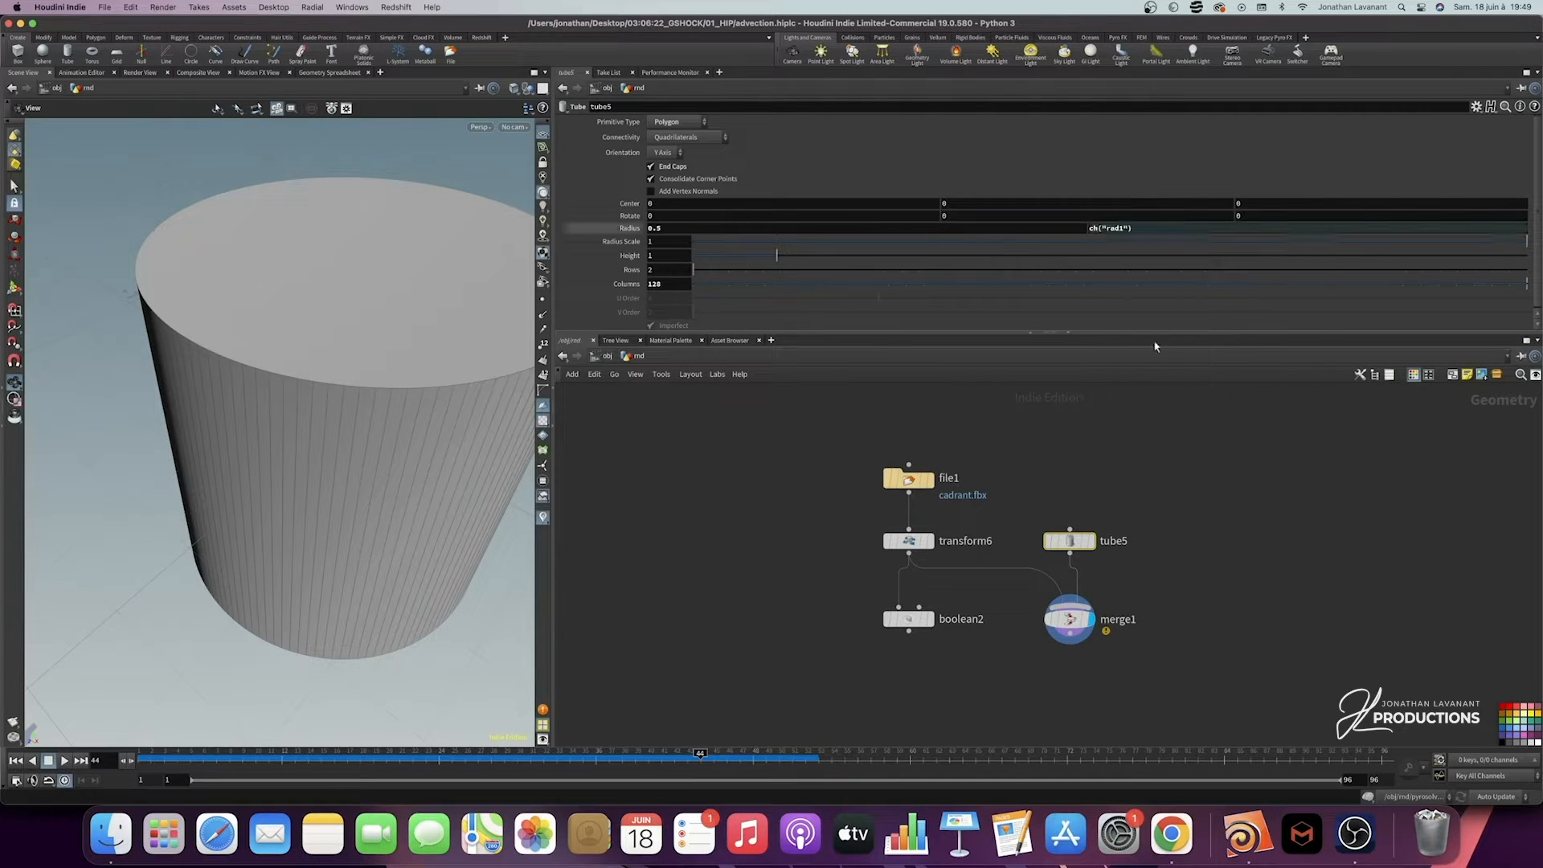
Step: Set the tube's radius to 0.1675 so it fits the dial's opening
left_click(614, 229)
middle_click_drag(665, 228, 617, 229)
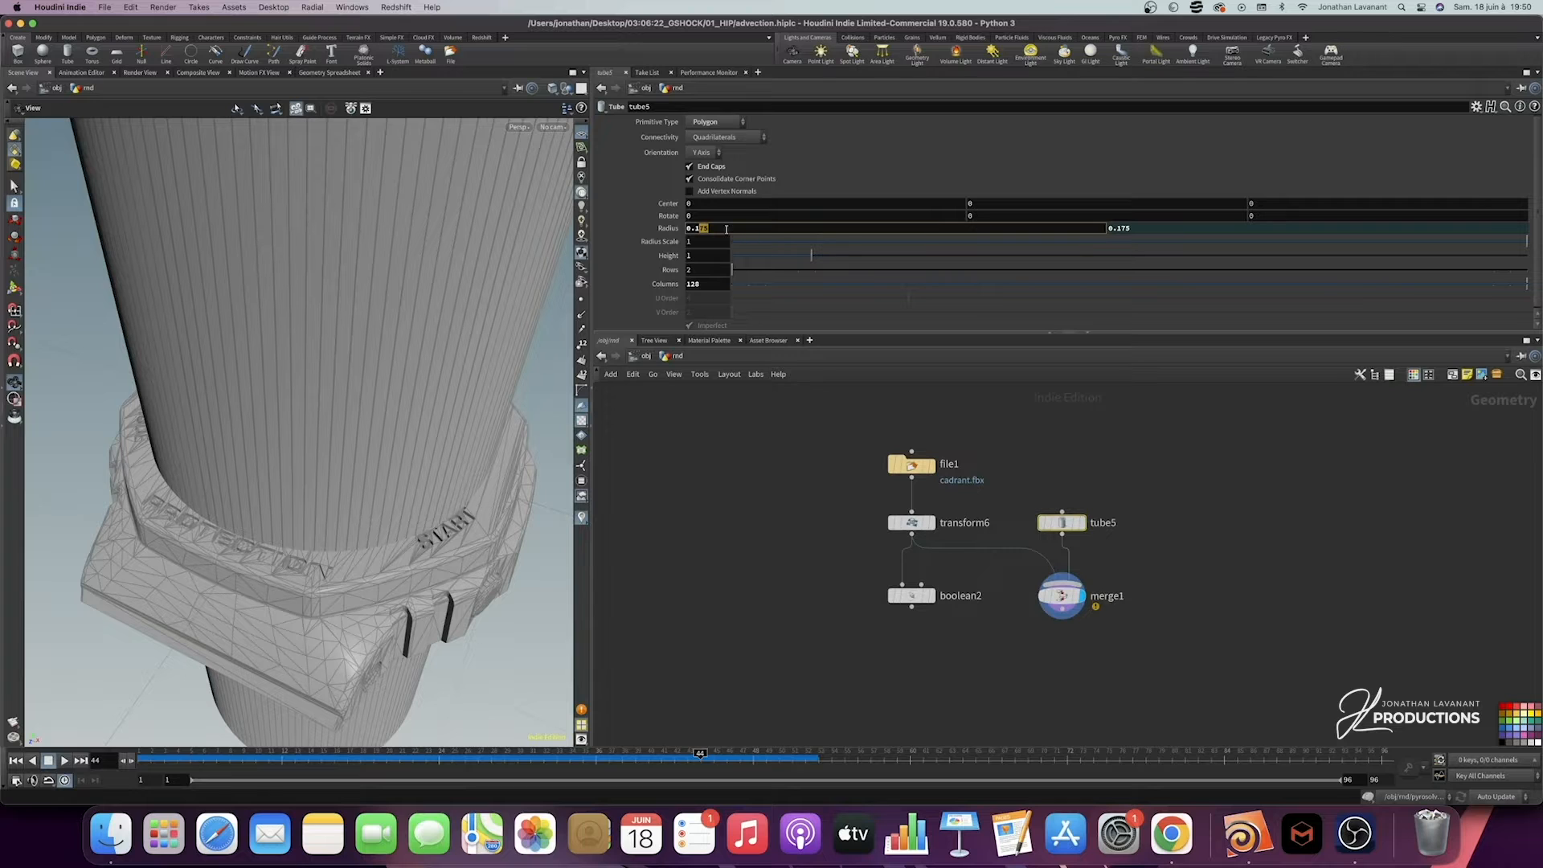
type("675")
key("Return")
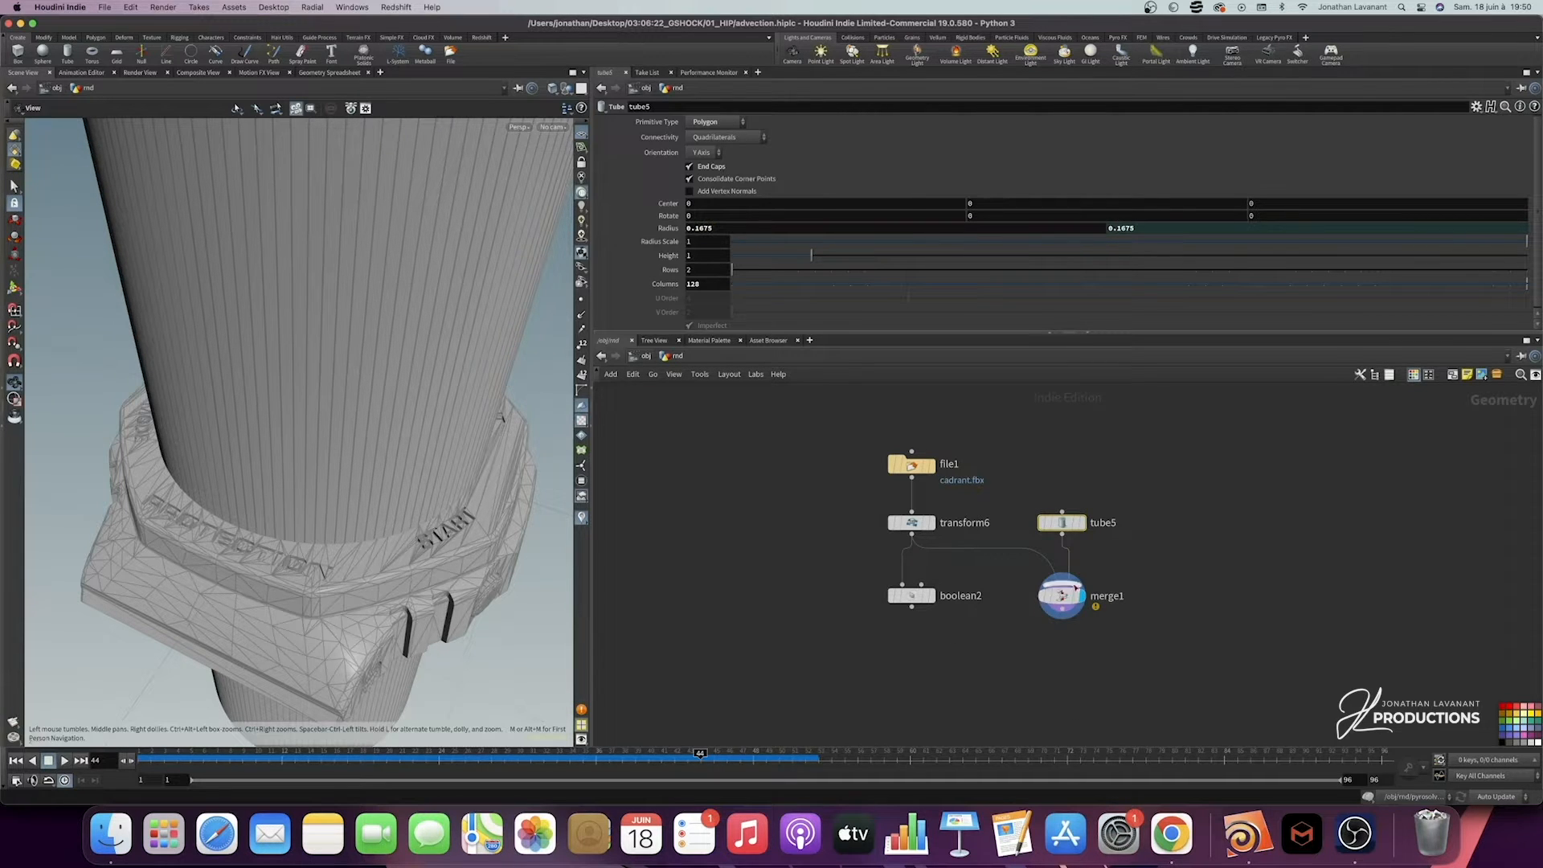
Step: Delete the Merge node and display the Boolean with the tube wired into its second input
left_click(1108, 596)
key("Delete")
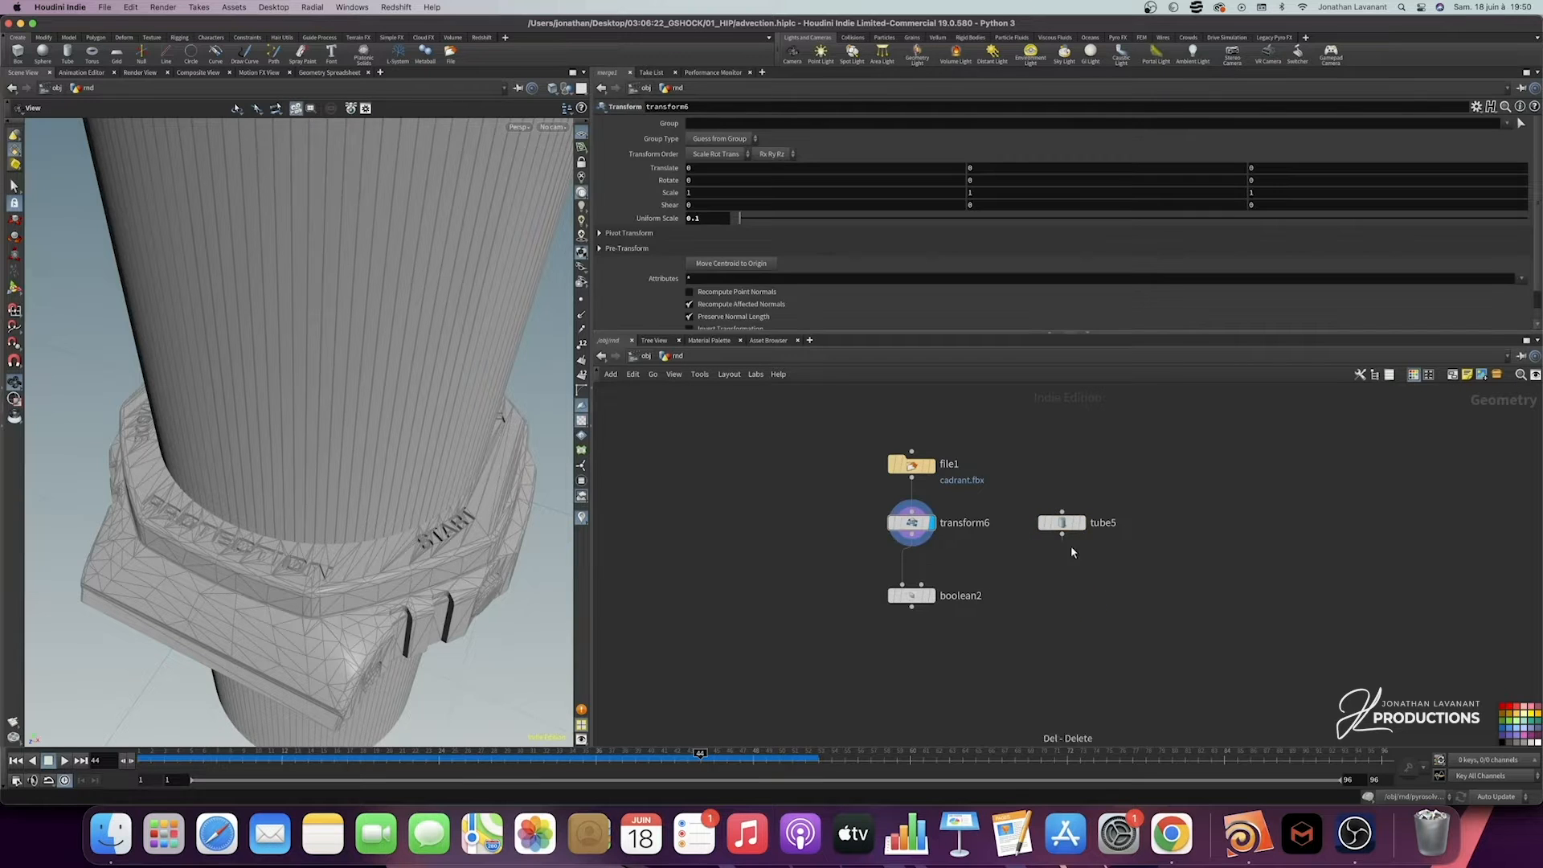
left_click(933, 600)
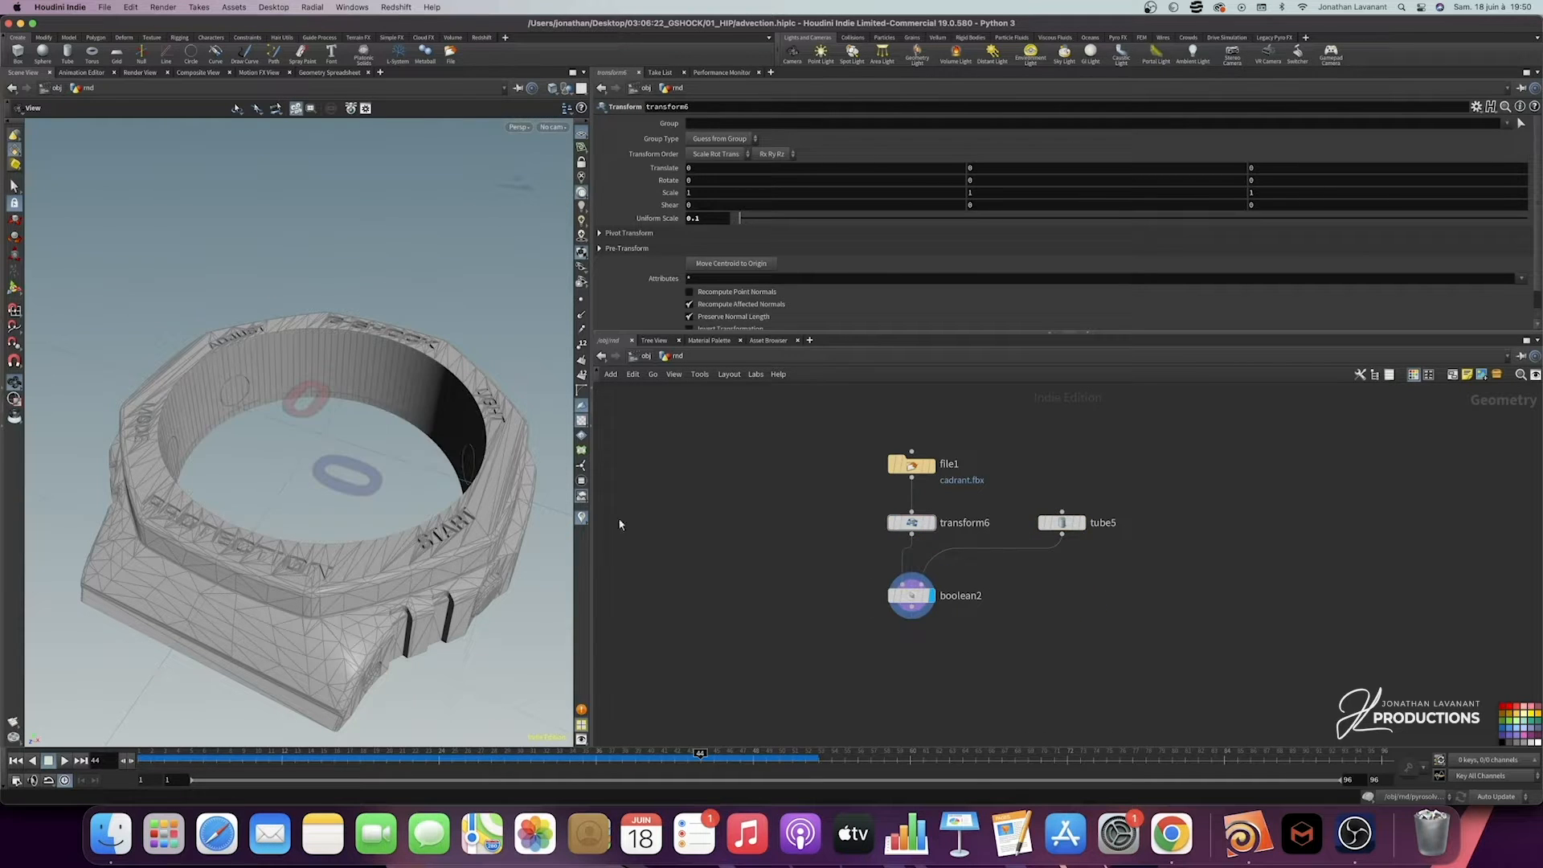
mouse_move(383, 511)
left_mouse_down()
mouse_move(362, 490)
mouse_move(396, 496)
left_mouse_up()
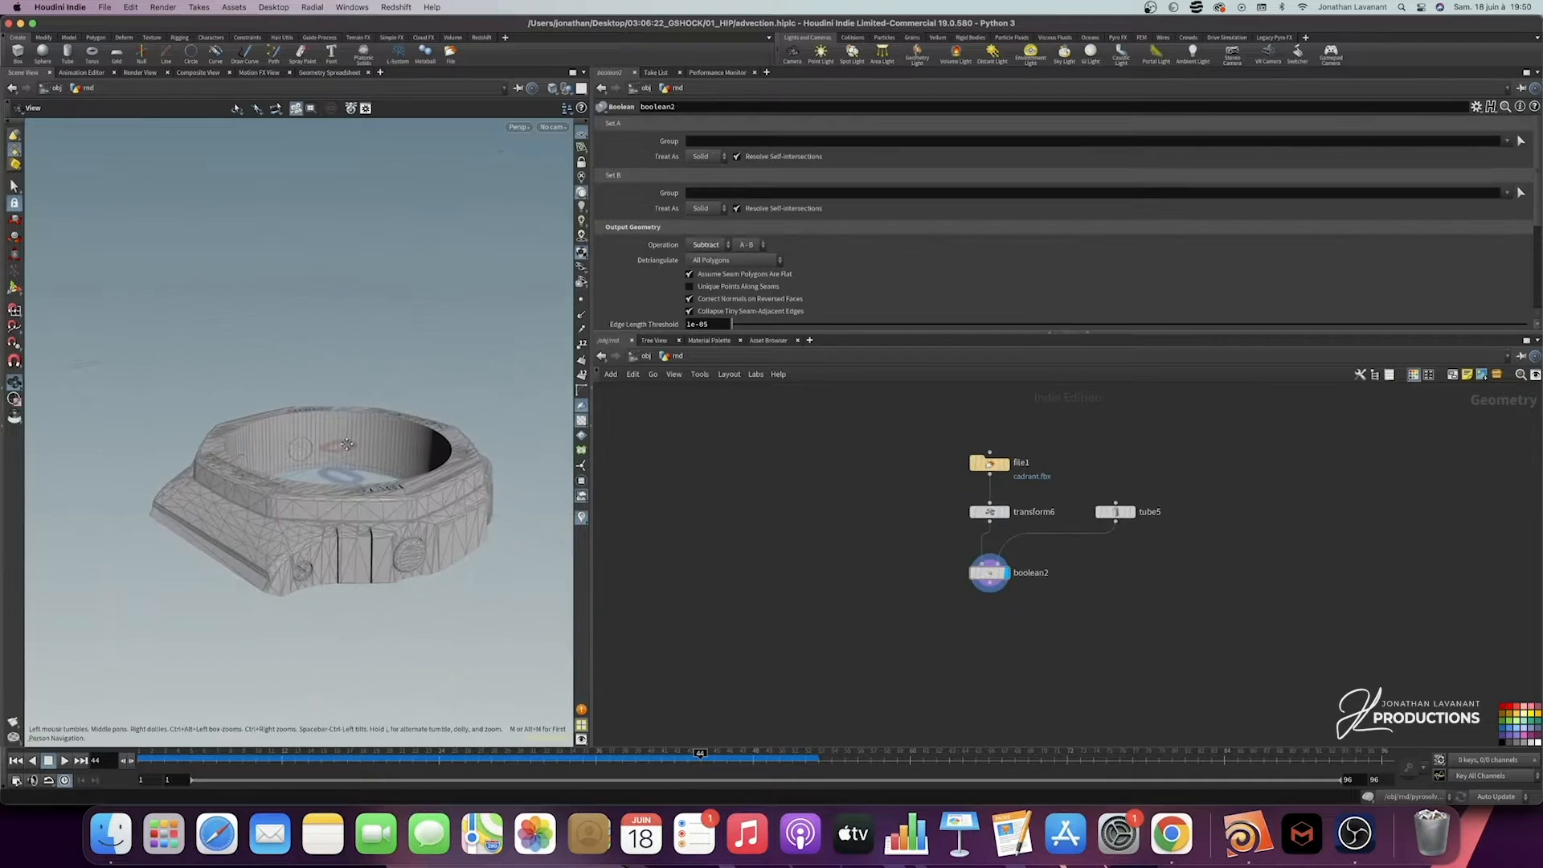
left_click_drag(442, 503, 375, 493)
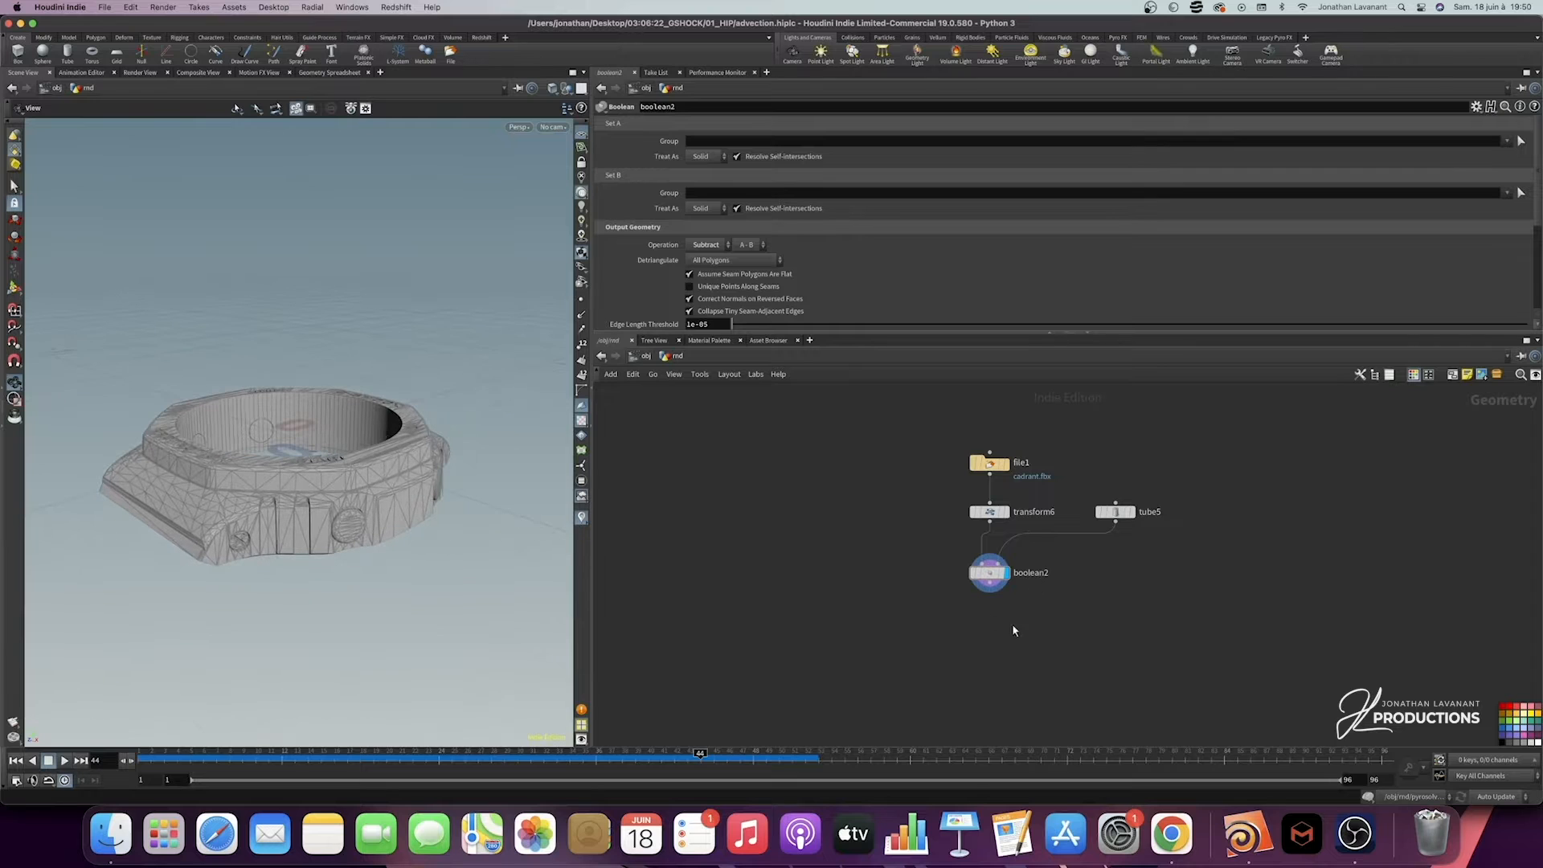
Step: Add a Match Size node below the Boolean node, wired to its output
left_click(990, 584)
left_click(988, 614)
type("match size")
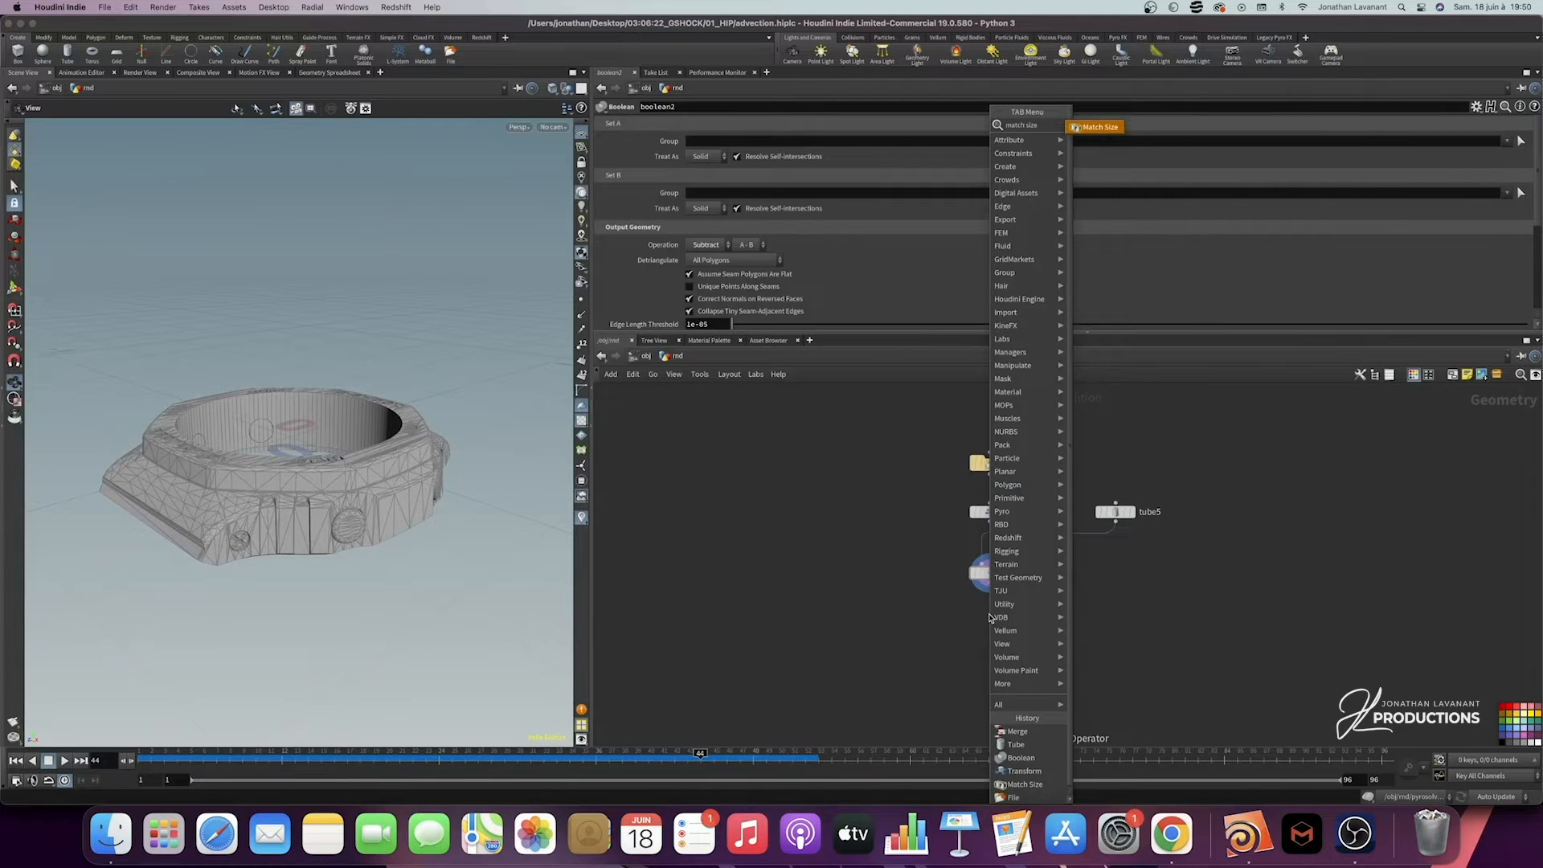
key("Return")
left_click(993, 625)
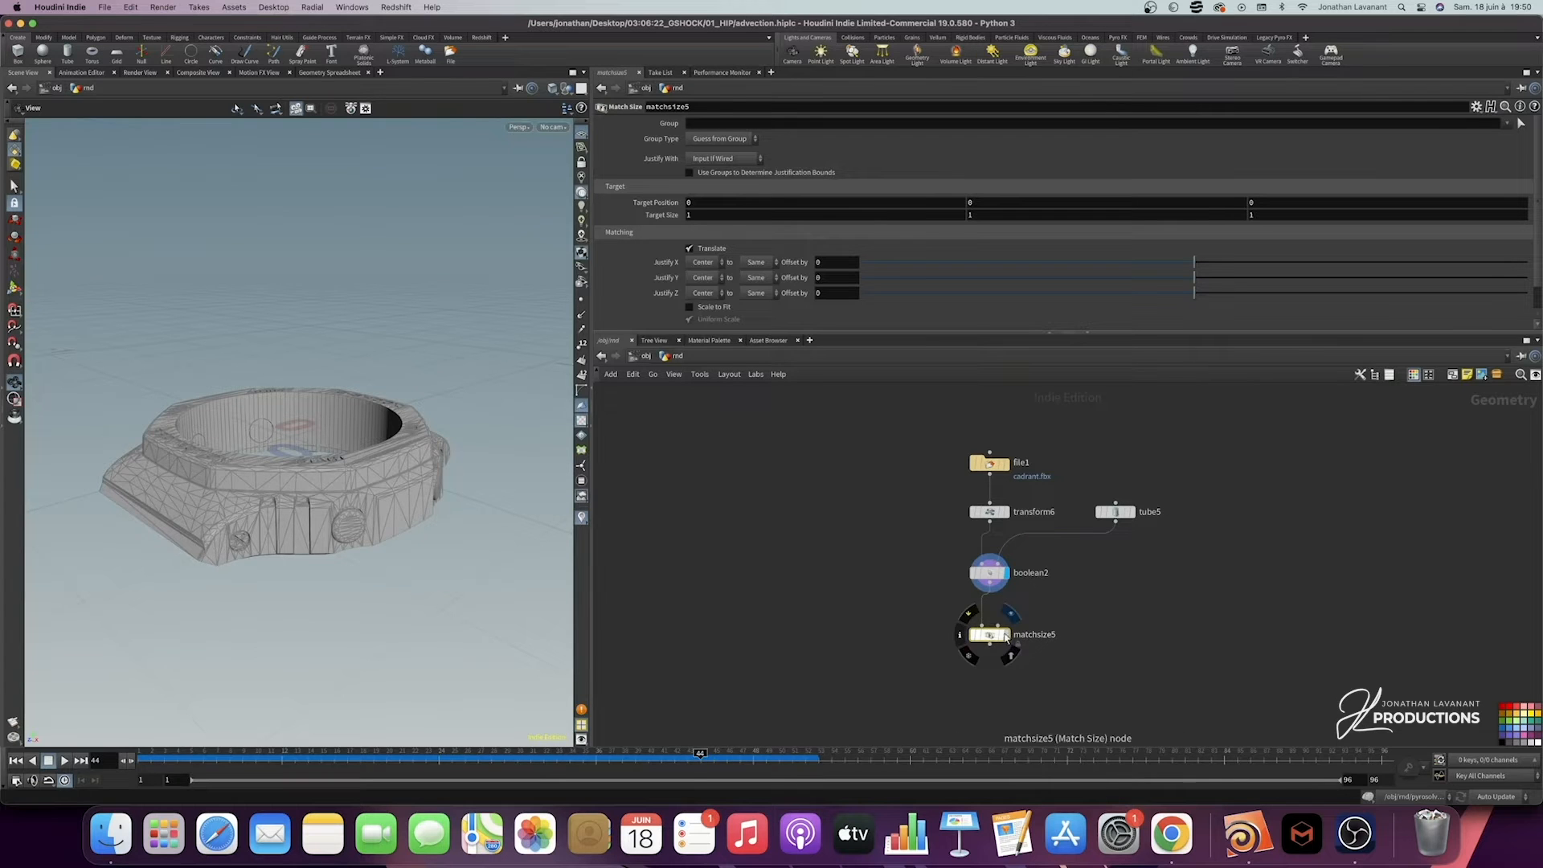
Step: Set the Match Size node's Justify Y to Min and display the node
left_click(698, 281)
left_click(701, 275)
left_click_drag(402, 474, 416, 530)
Step: Add a Transform node below the Match Size node and display it
middle_click_drag(1129, 609, 1129, 492)
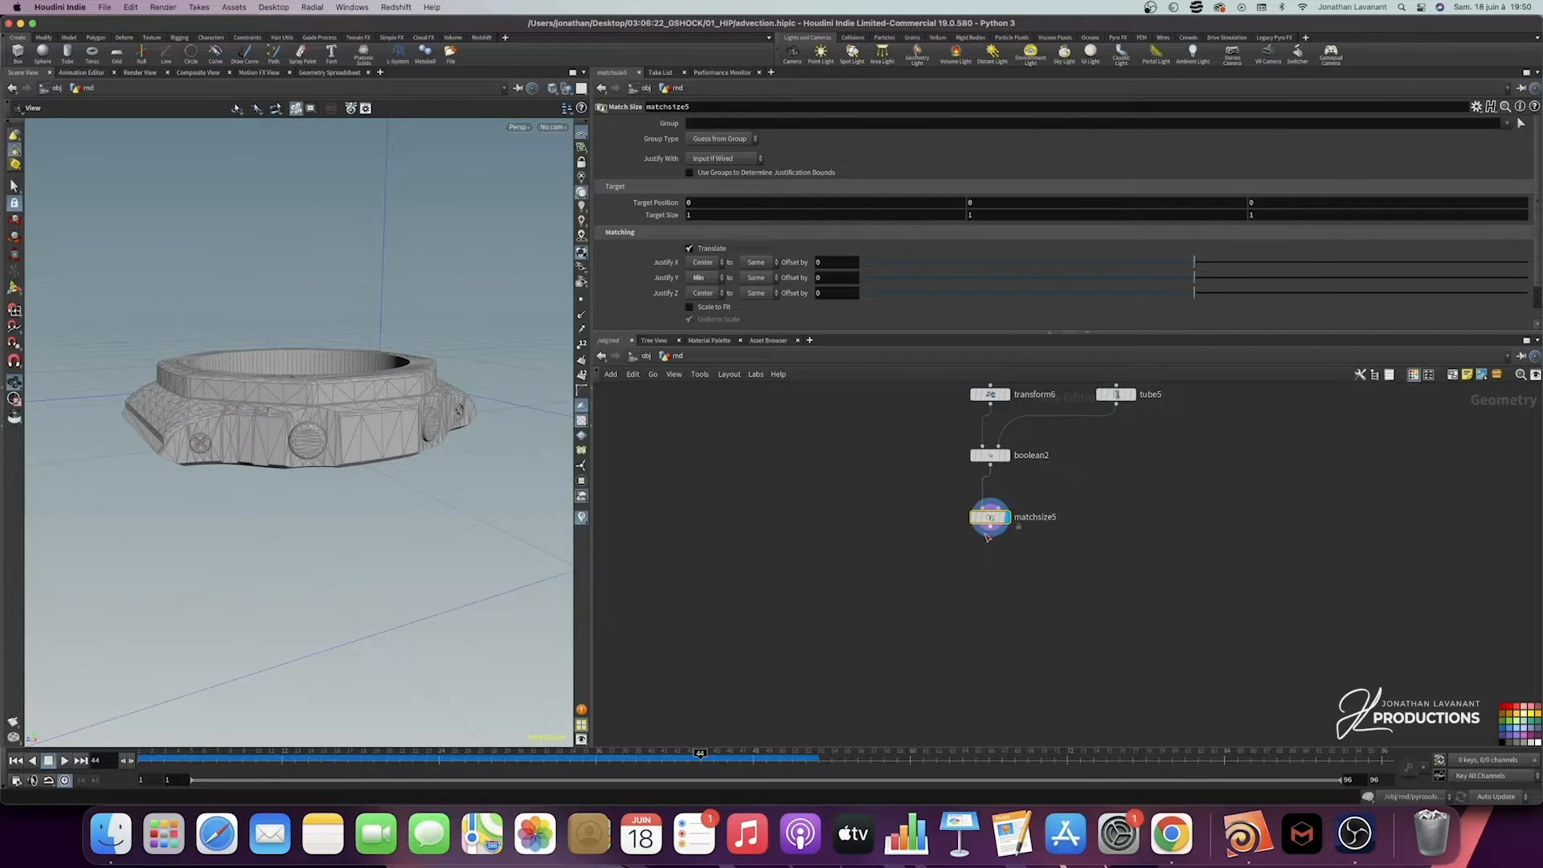
key("Tab")
type("trans")
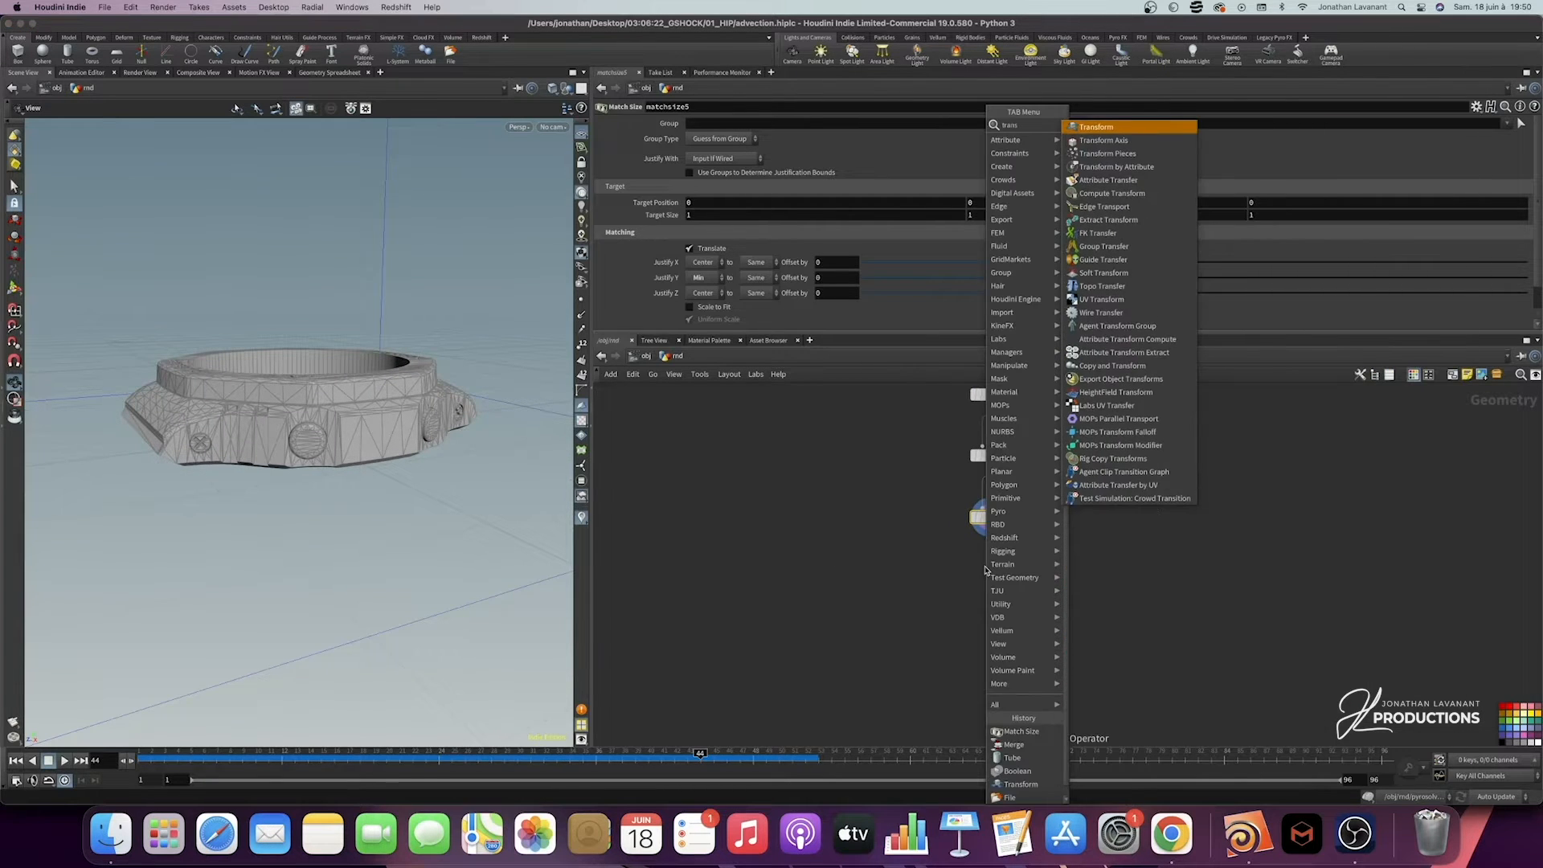
key("Return")
left_click(989, 571)
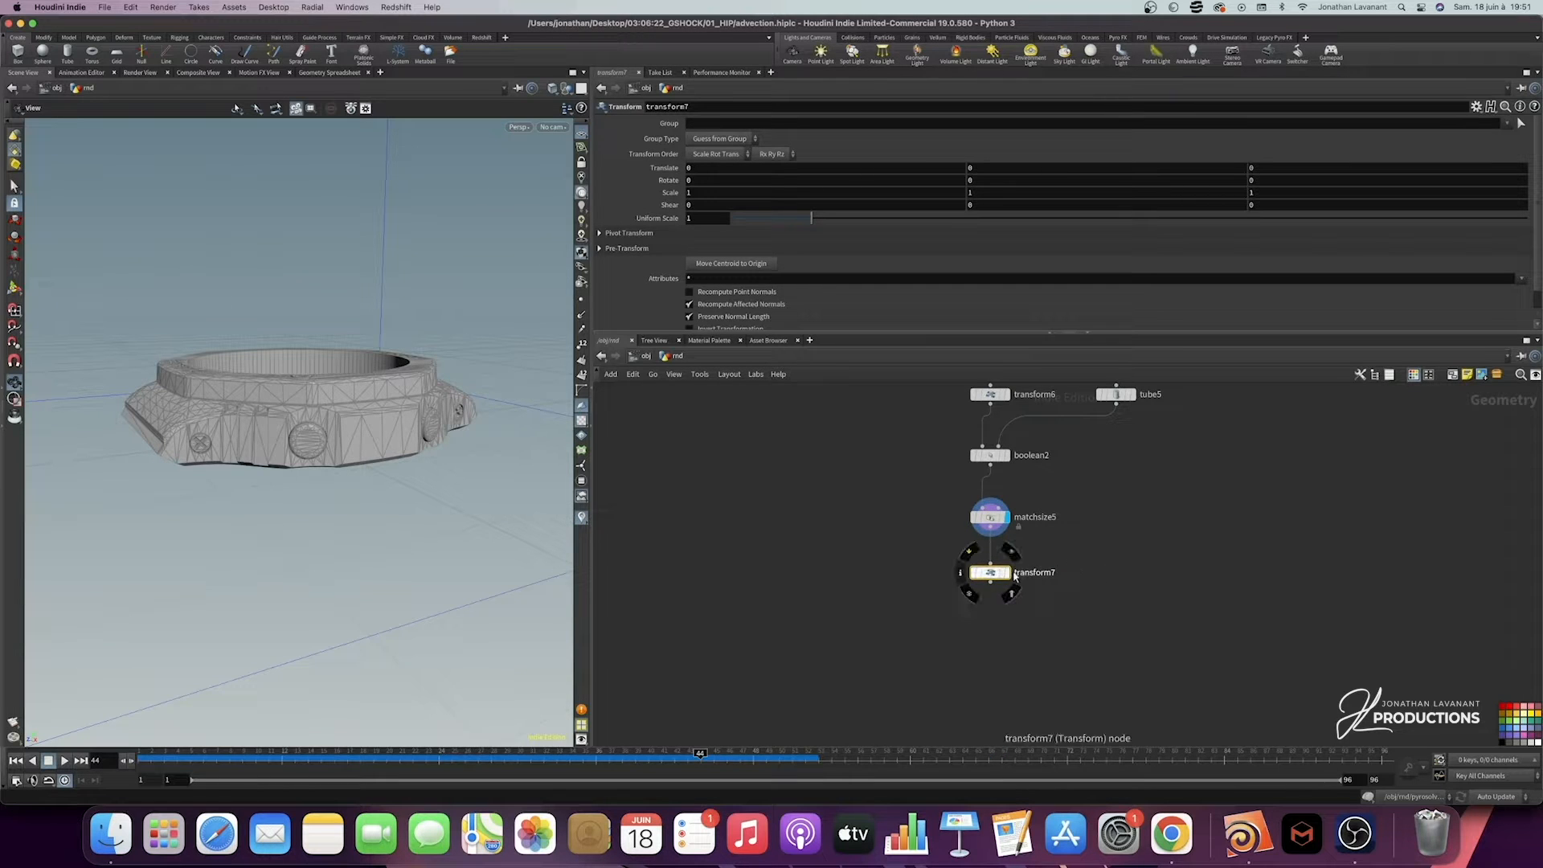
left_click(1007, 572)
Step: Rename the new Transform node to ANIMATION1 and colour it green
left_click_drag(879, 615, 879, 615)
double_click(1034, 572)
type("ANim7")
type("MATION")
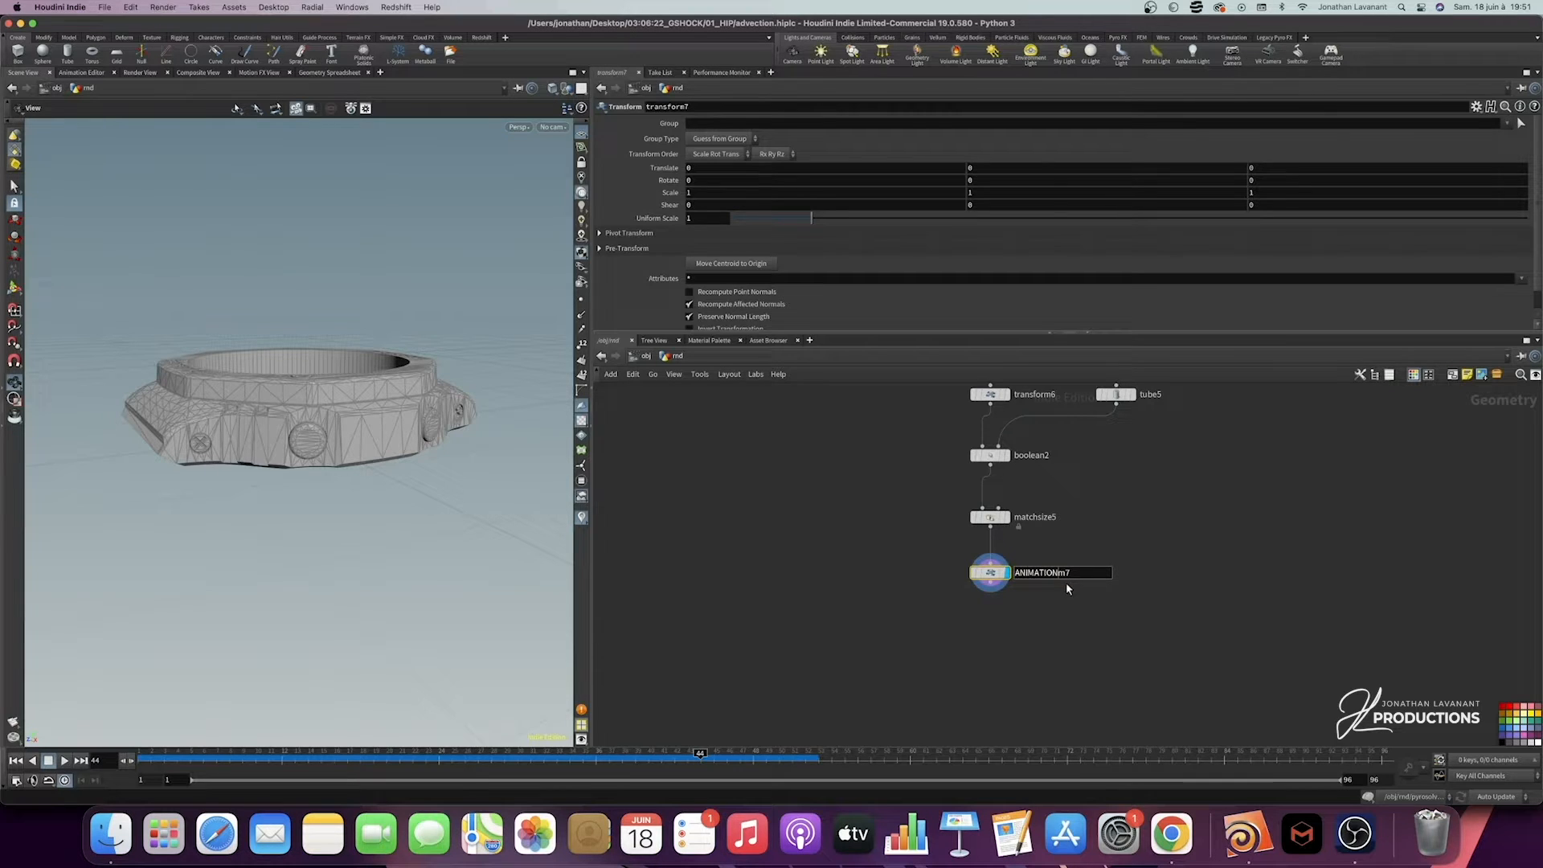
key("Return")
left_click(1515, 721)
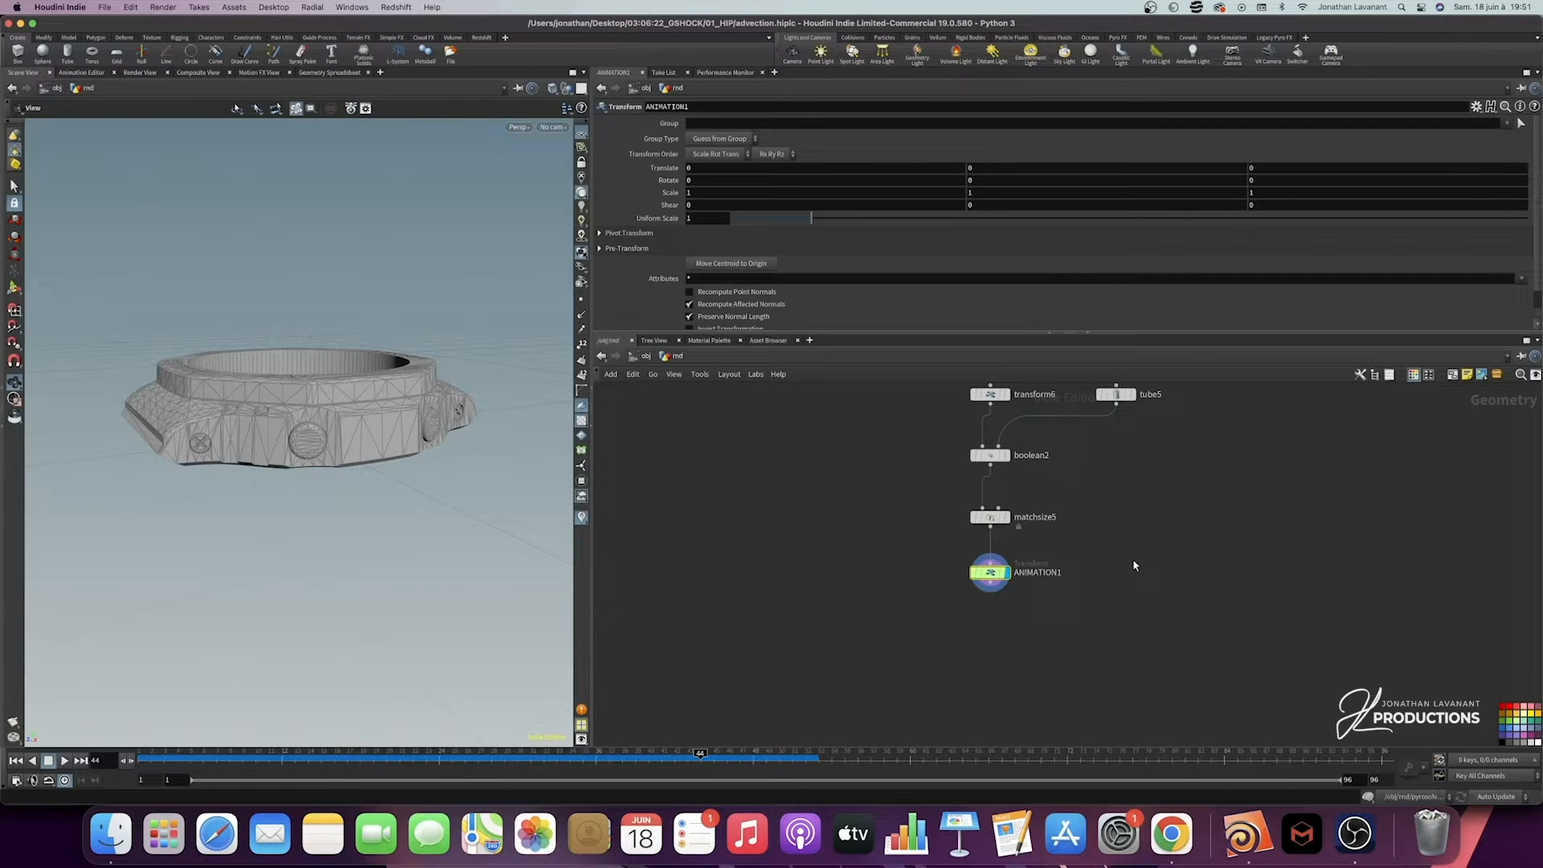
Step: Add a displayed Null node below the animation node and name it OUT_WATCH1
left_click_drag(1133, 558, 824, 615)
key("Tab")
type("null")
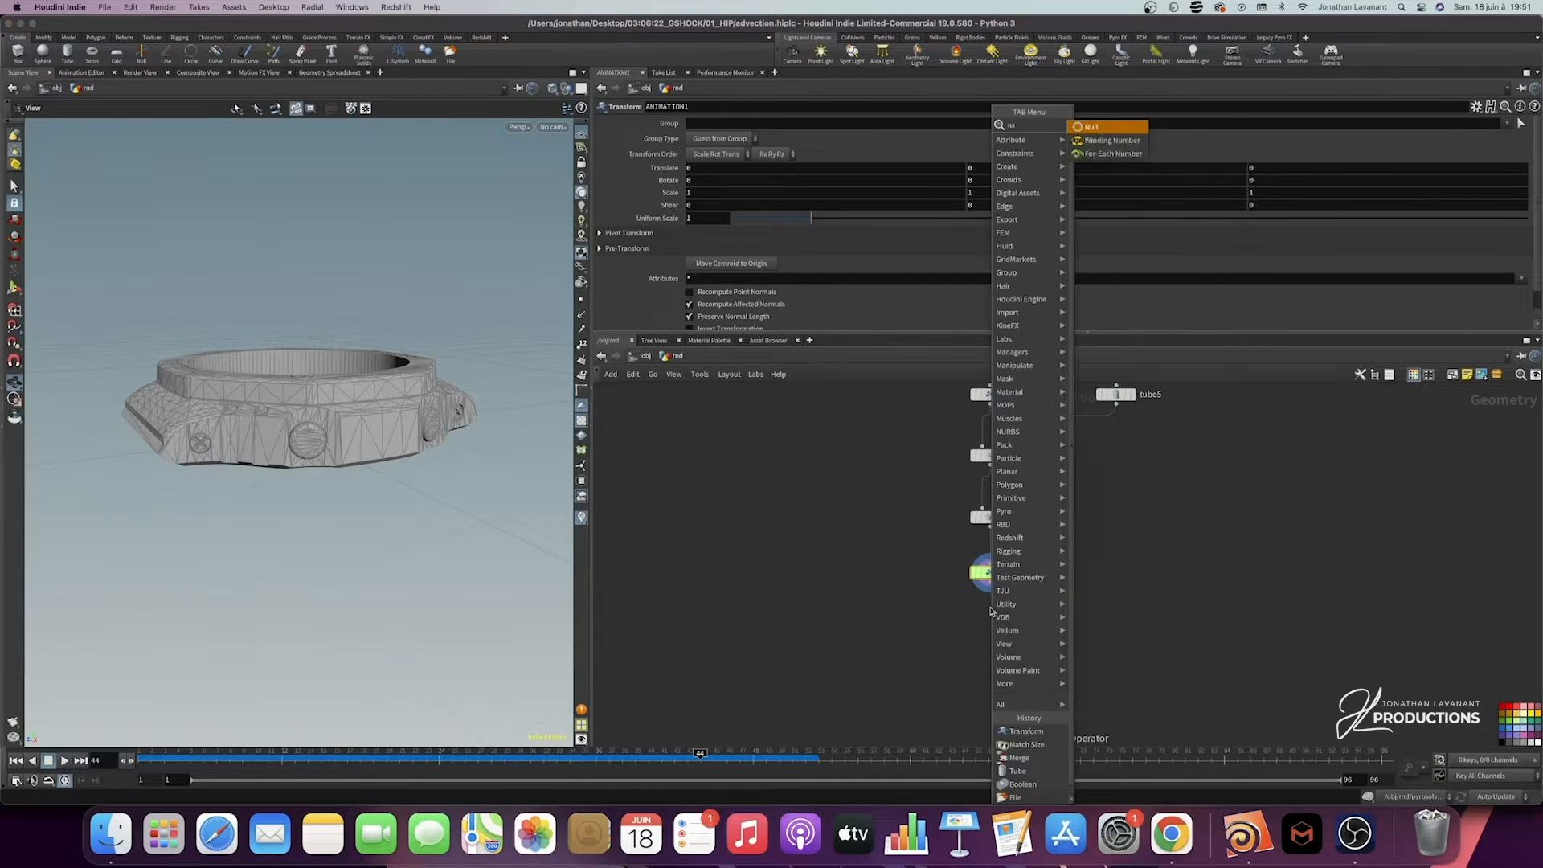
key("Return")
left_click(990, 628)
double_click(1017, 629)
double_click(1017, 628)
type("OUT_WATCH1")
key("Return")
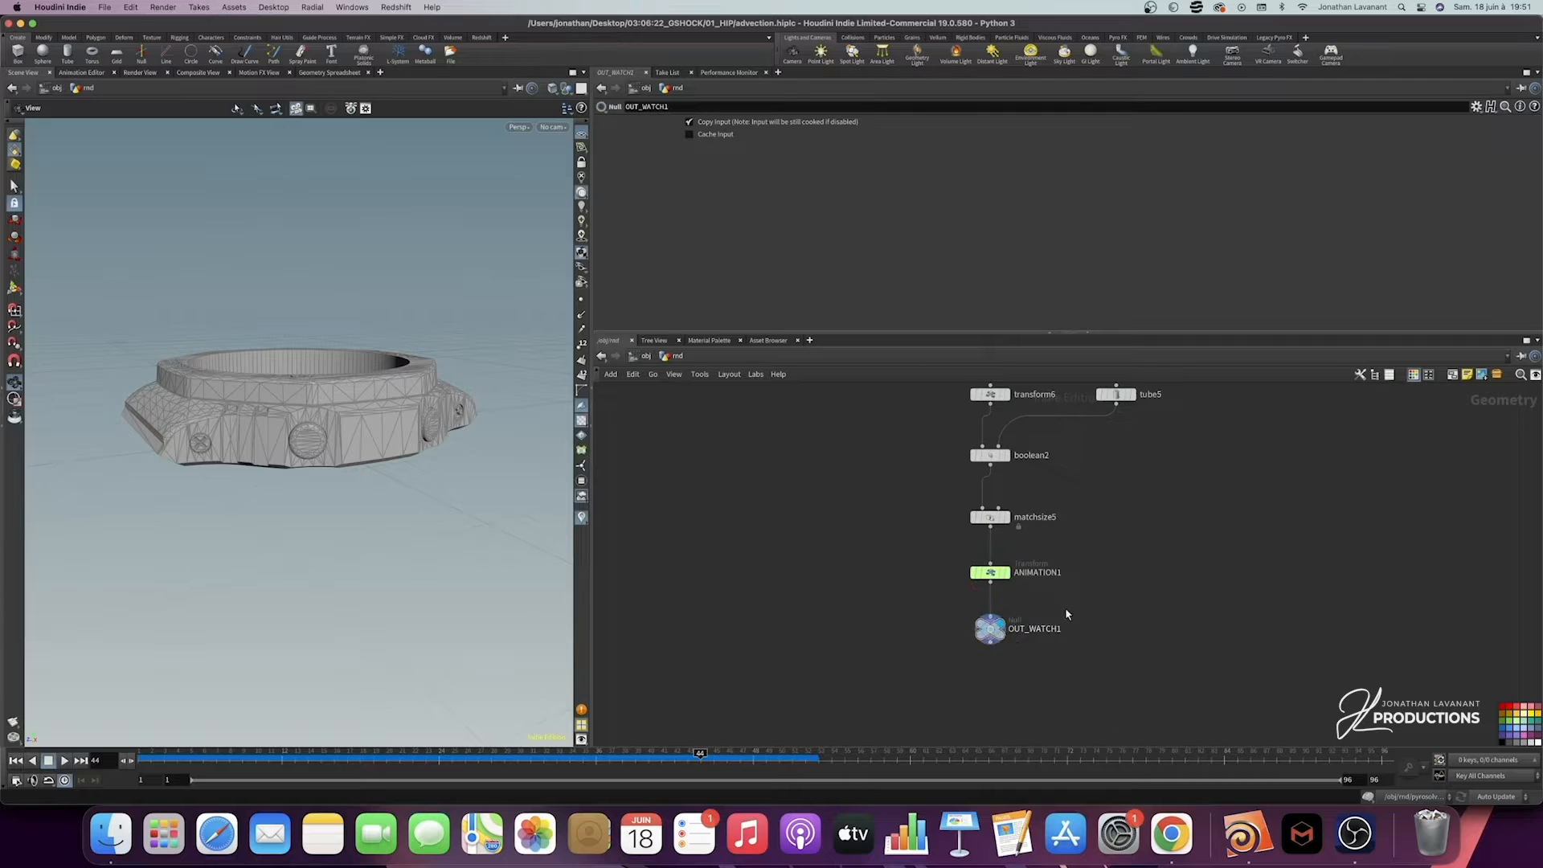
Step: Enclose the watch nodes in a network box and return the timeline to frame 1
scroll(1064, 608, "down", 2)
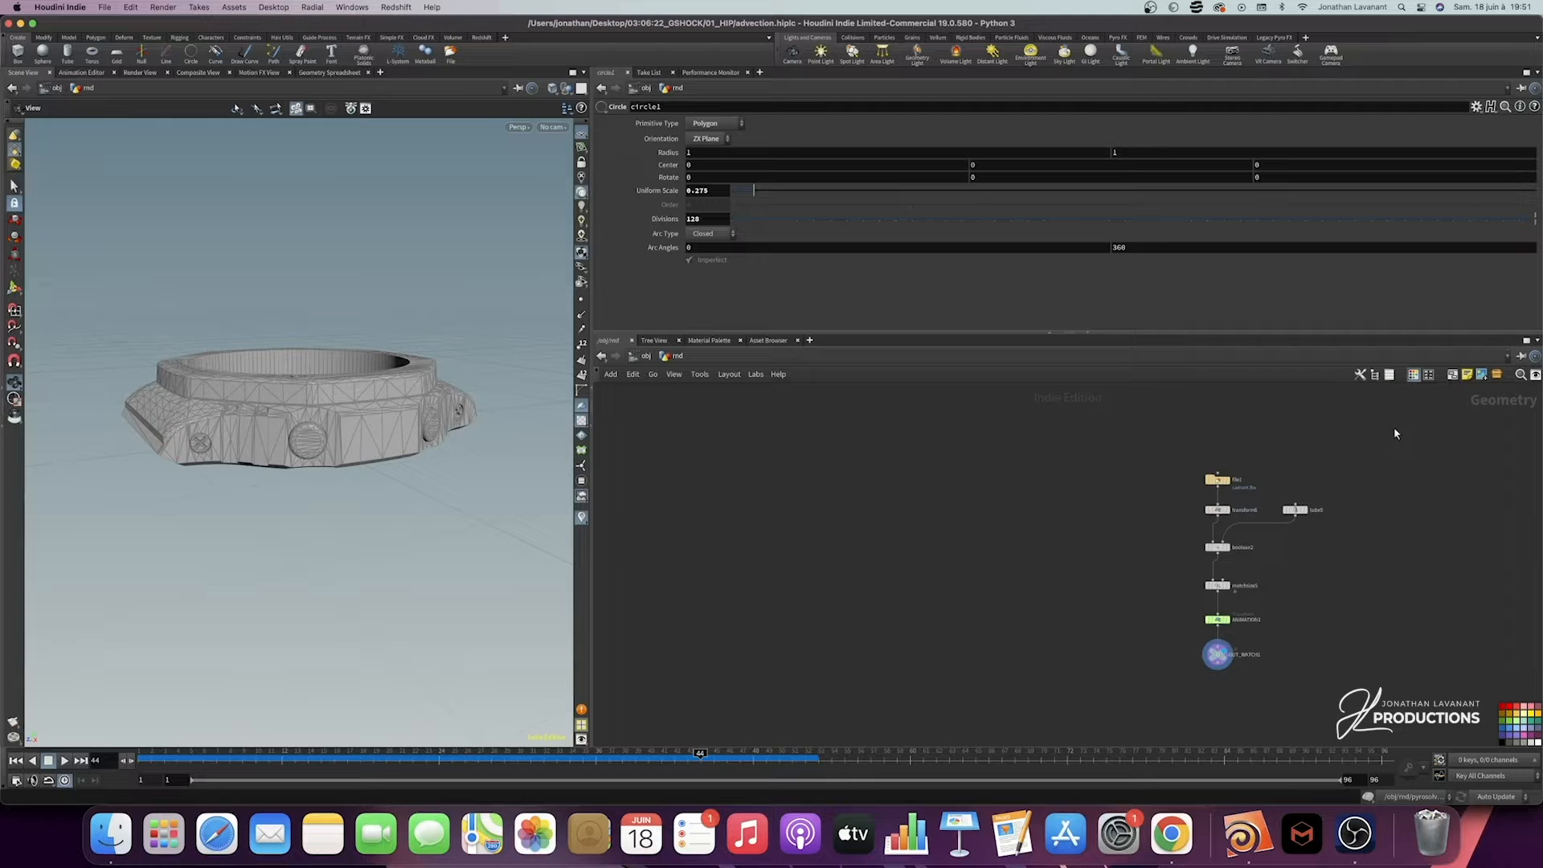
left_click_drag(1406, 436, 1144, 675)
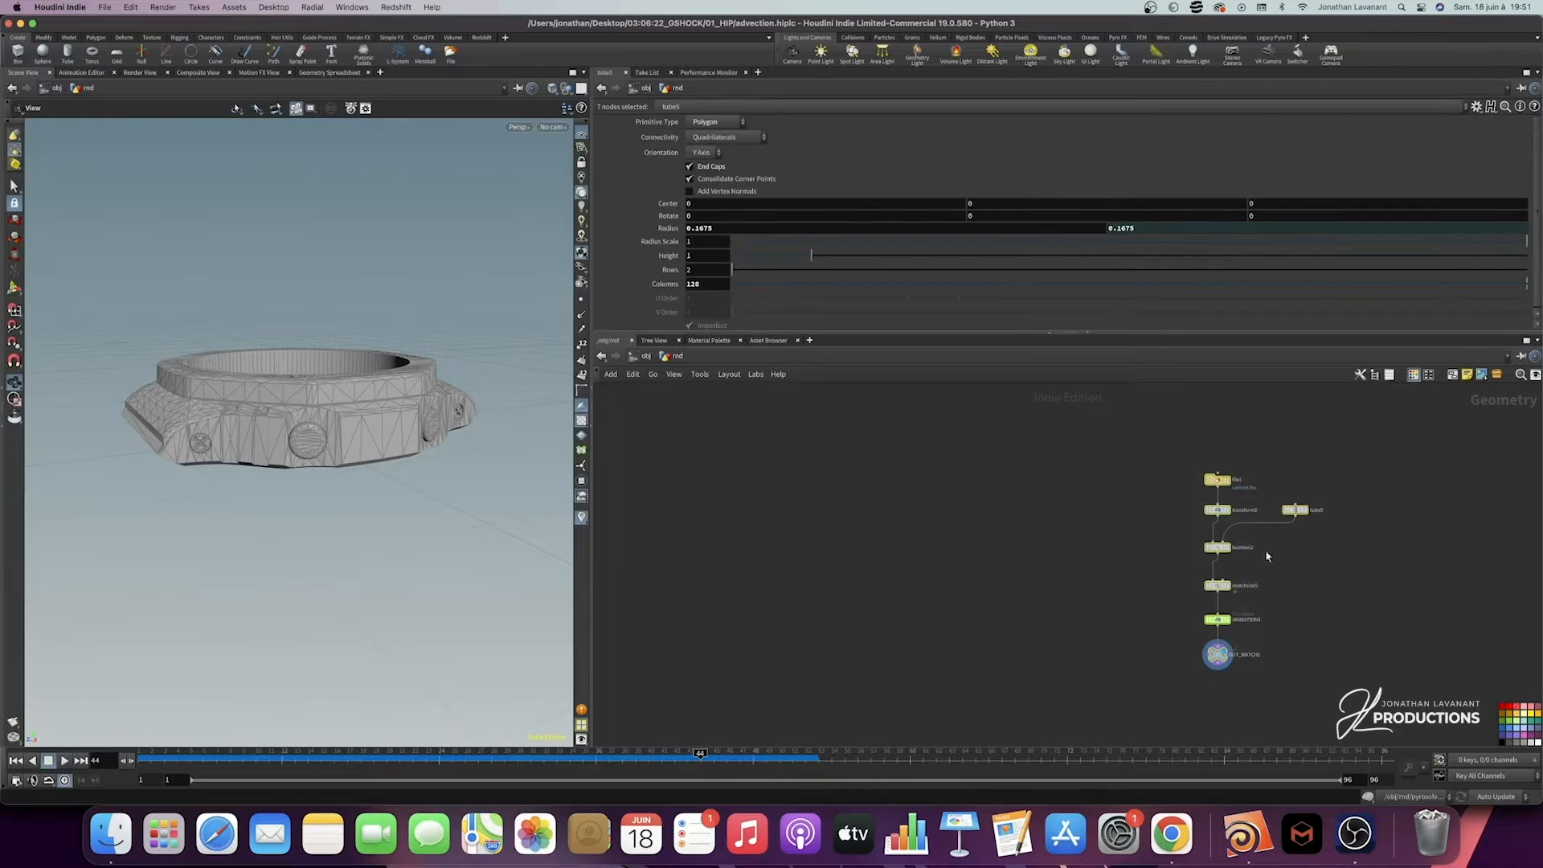
left_click(1451, 375)
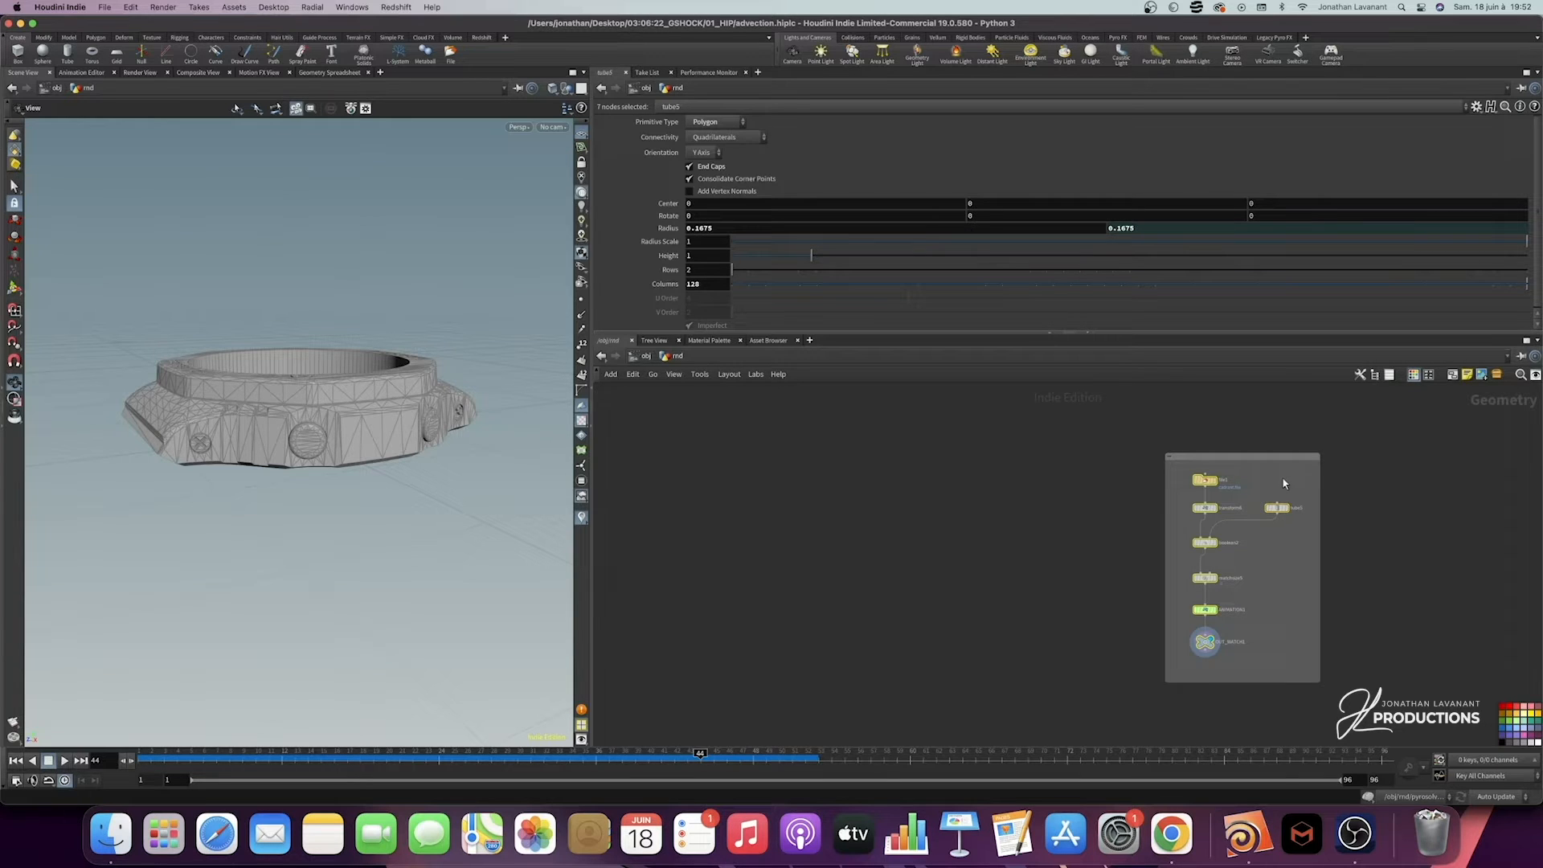
scroll(971, 468, "down", 2)
middle_click_drag(970, 467, 1004, 503)
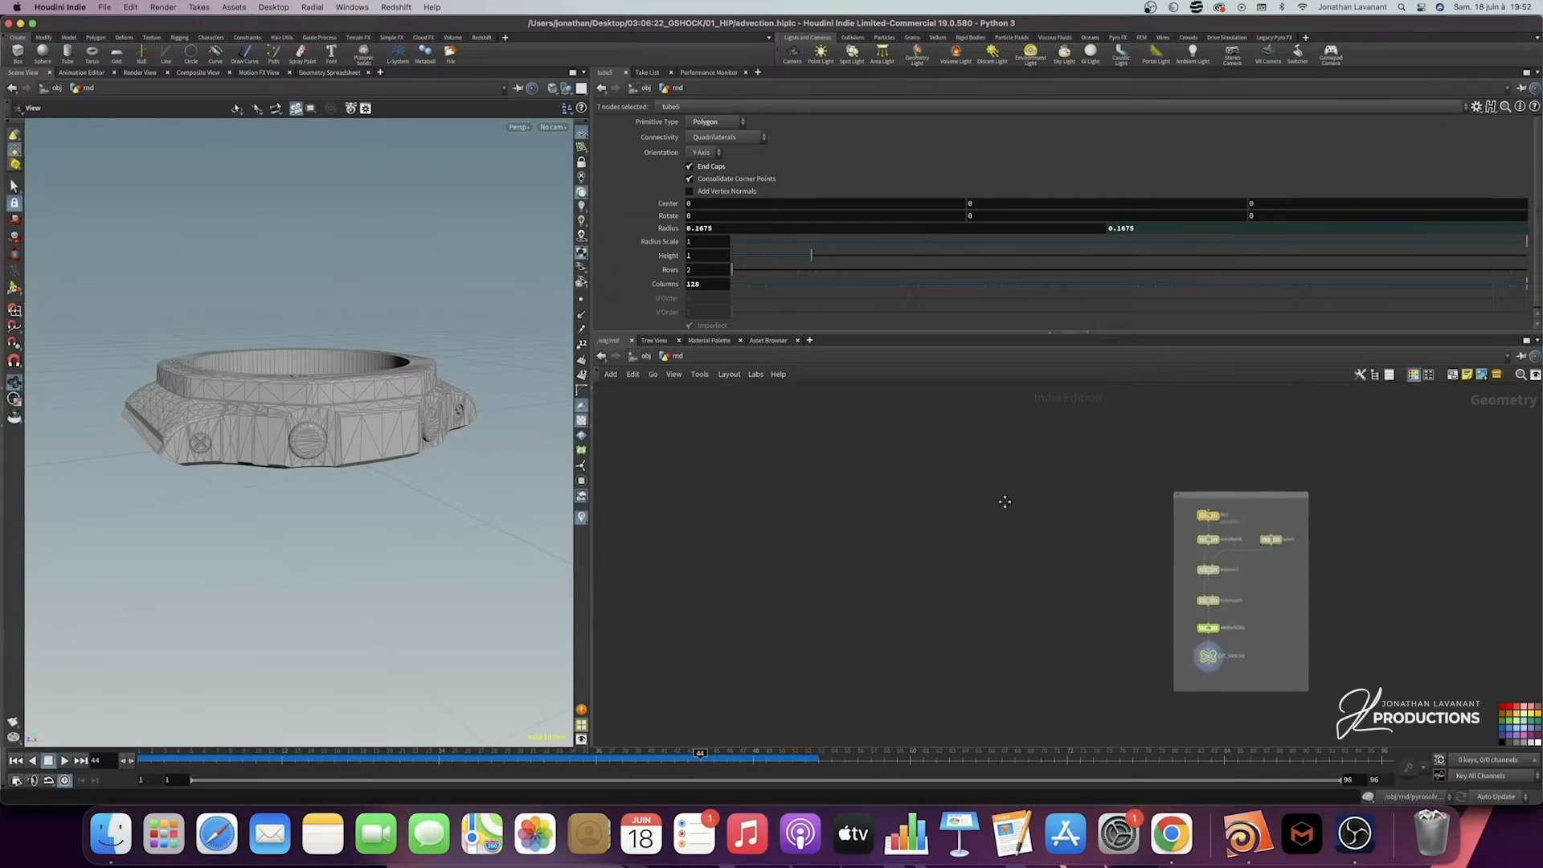
left_click_drag(165, 756, 142, 757)
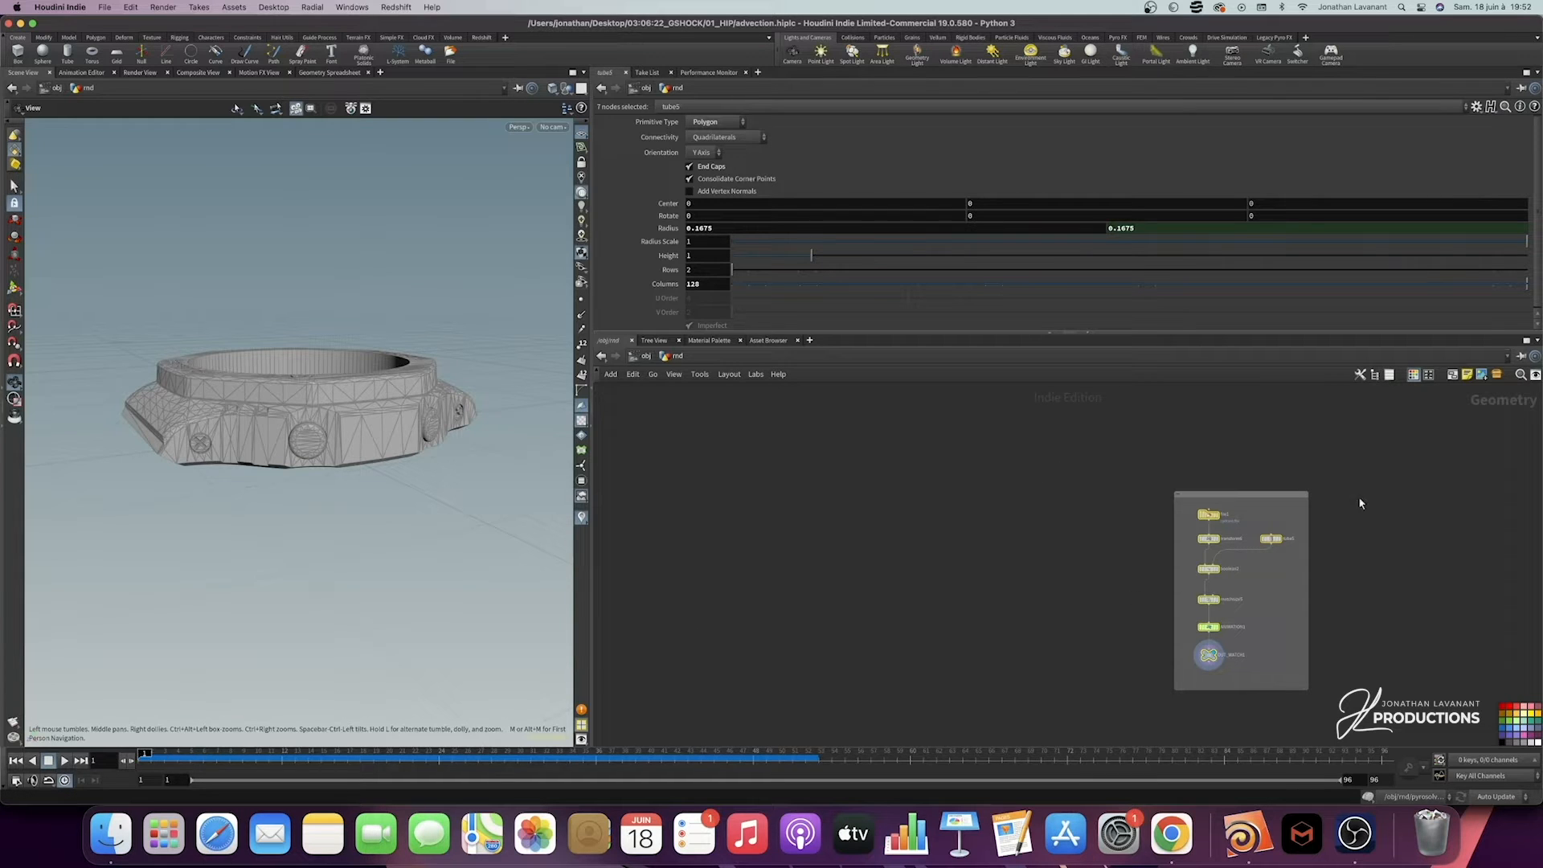
Step: Add a Circle node outside the watch network box, with 128 divisions, and display it
key("Tab")
type("circle")
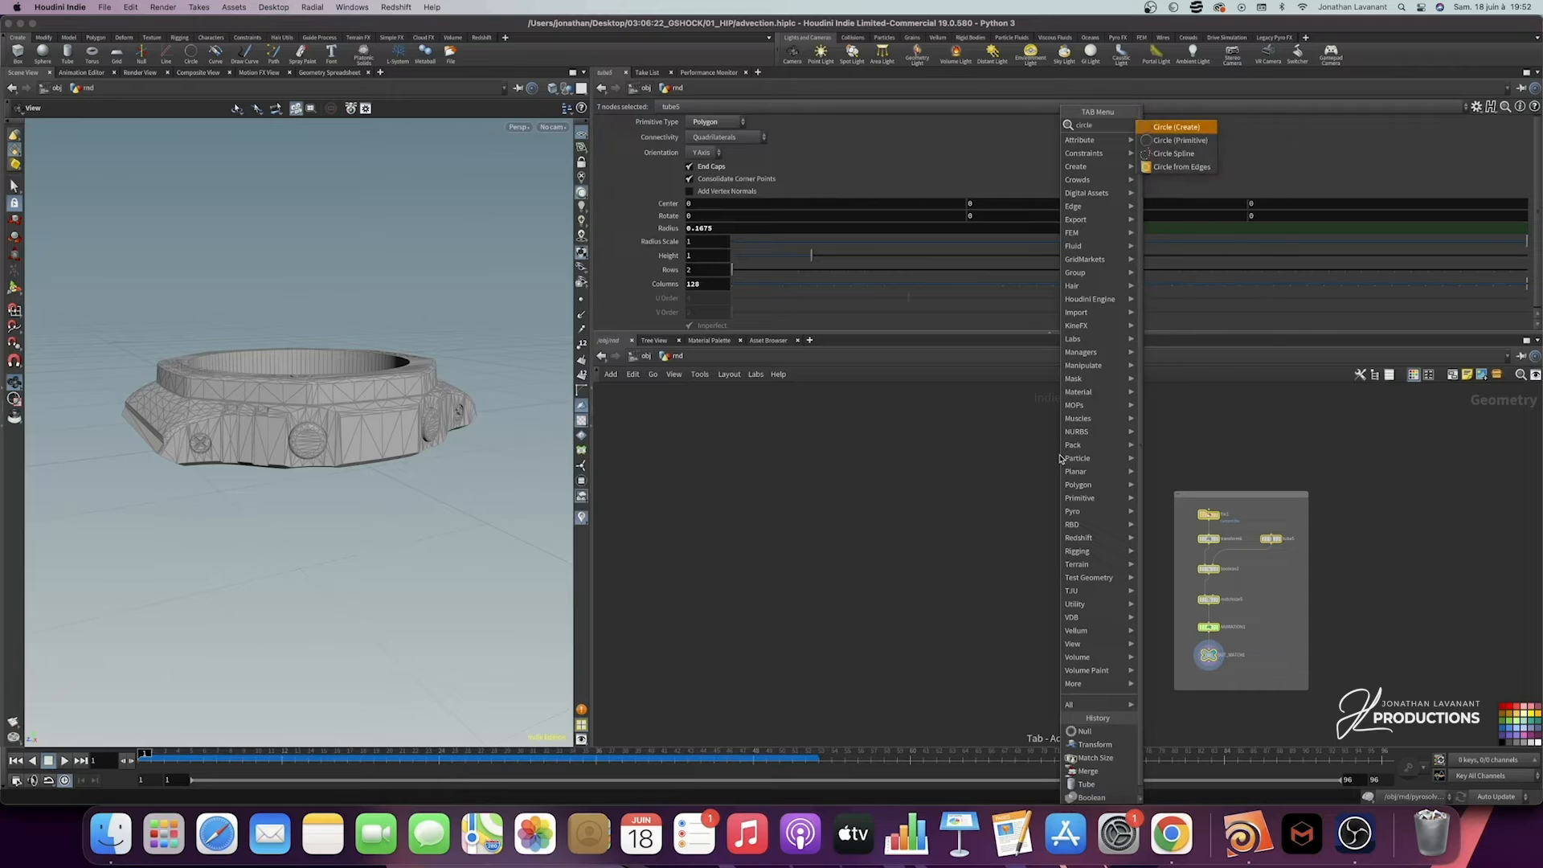
key("Return")
left_click(1030, 458)
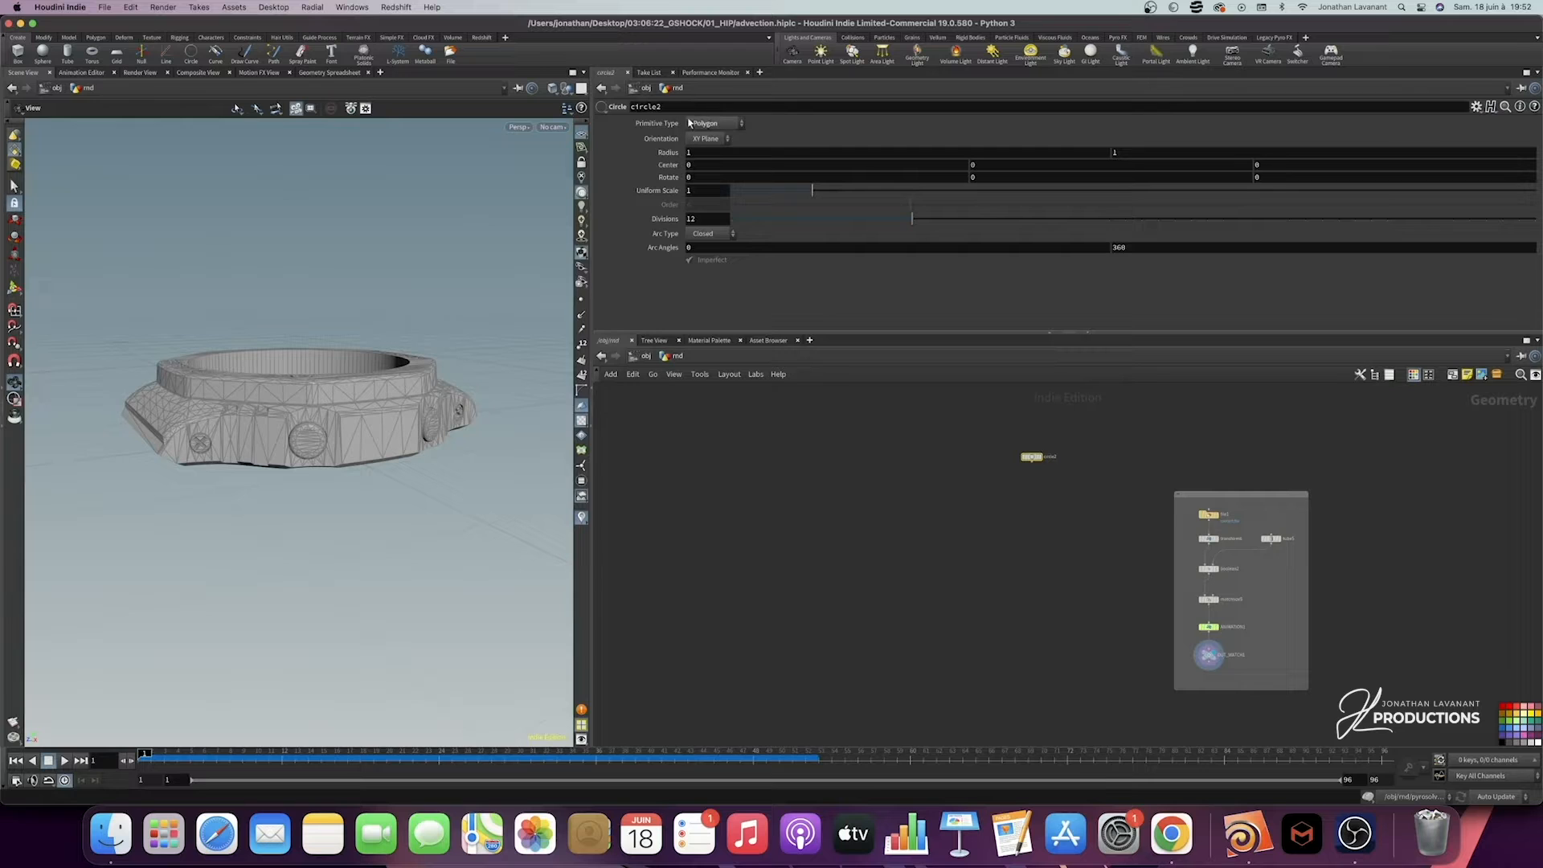
left_click(706, 218)
key("Return")
left_click(1039, 456)
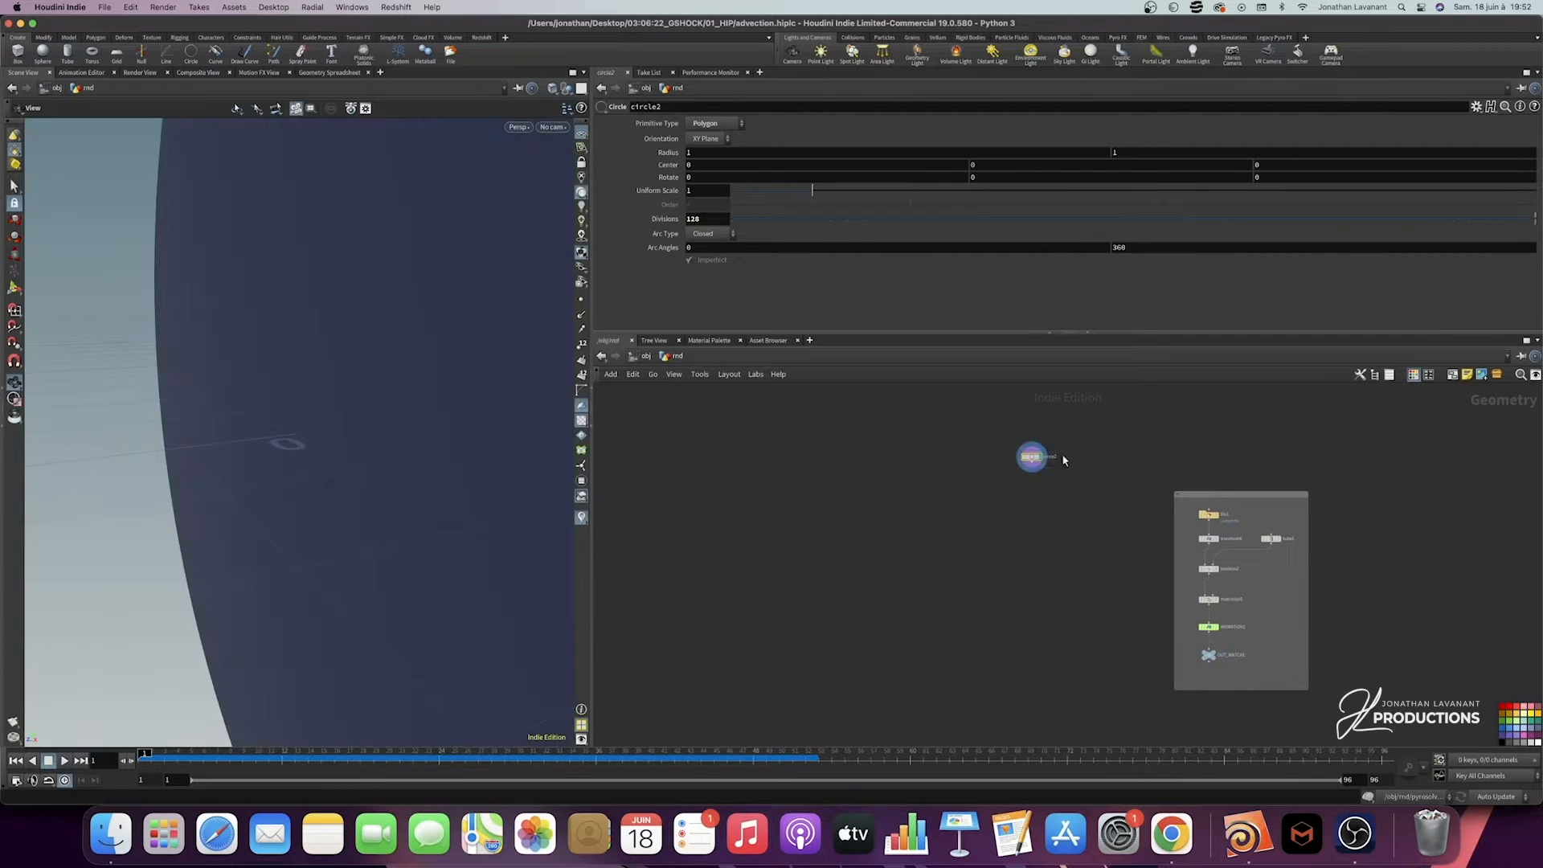
Step: Set the circle's orientation to the ZX Plane
scroll(503, 290, "down", 10)
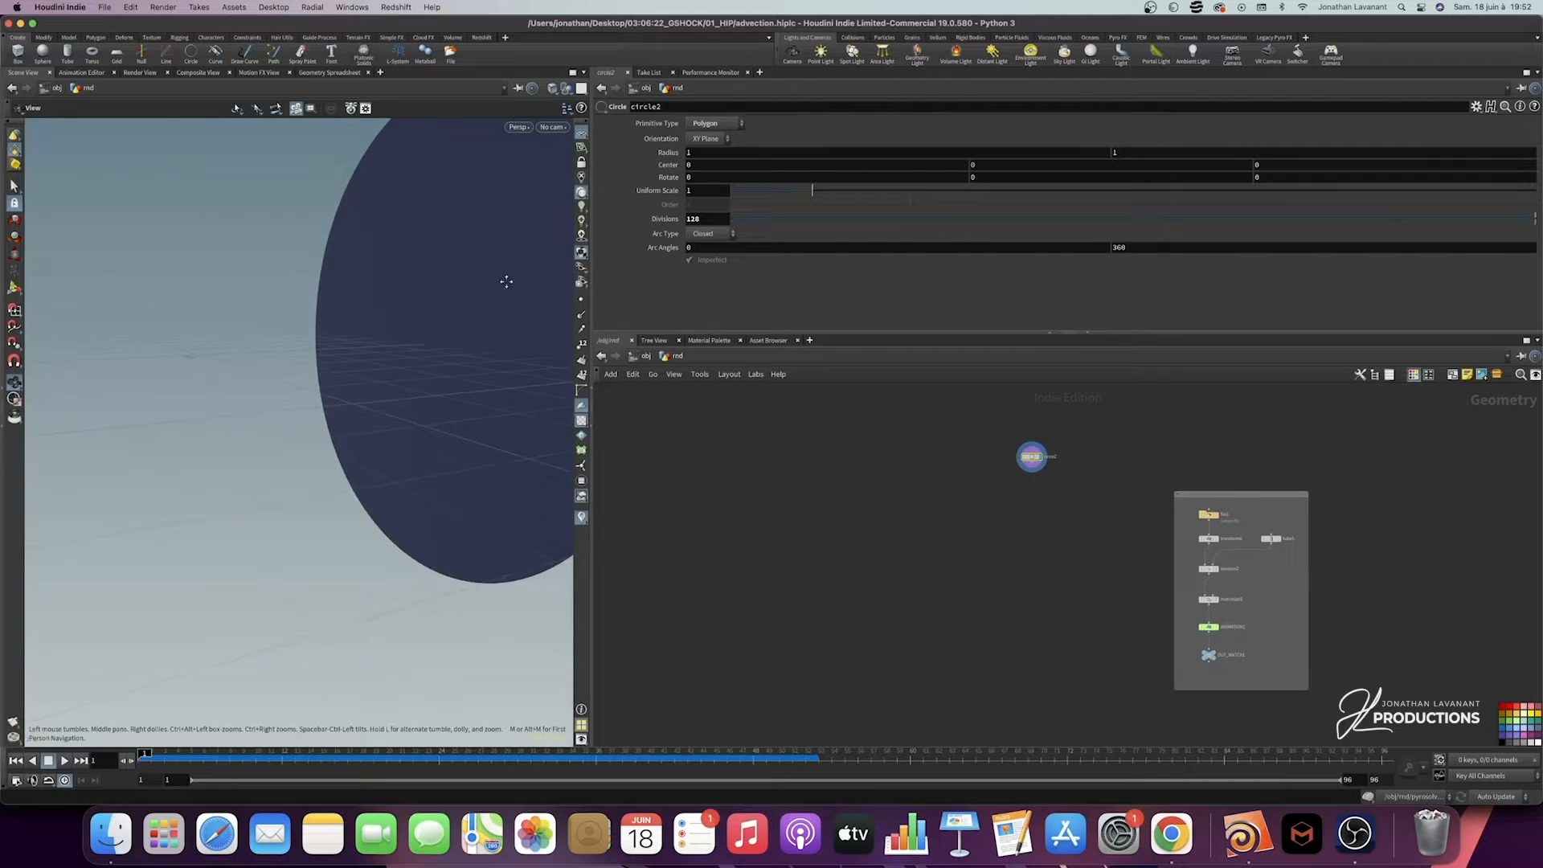
left_click(707, 139)
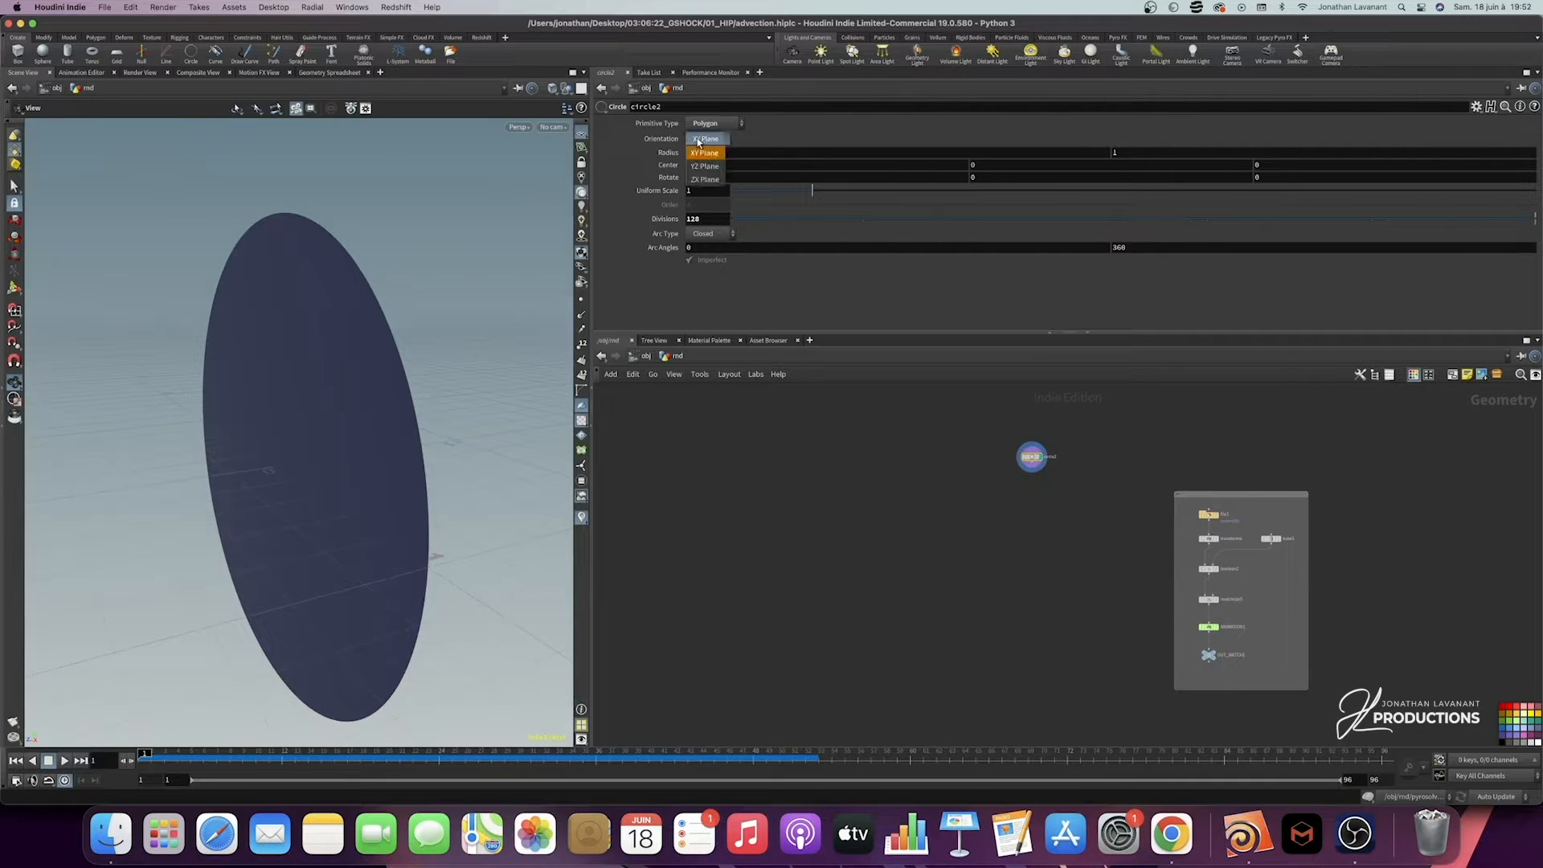
left_click(706, 182)
Step: Set the circle's uniform scale to 0.275
scroll(278, 533, "down", 5)
middle_click_drag(258, 509, 332, 499)
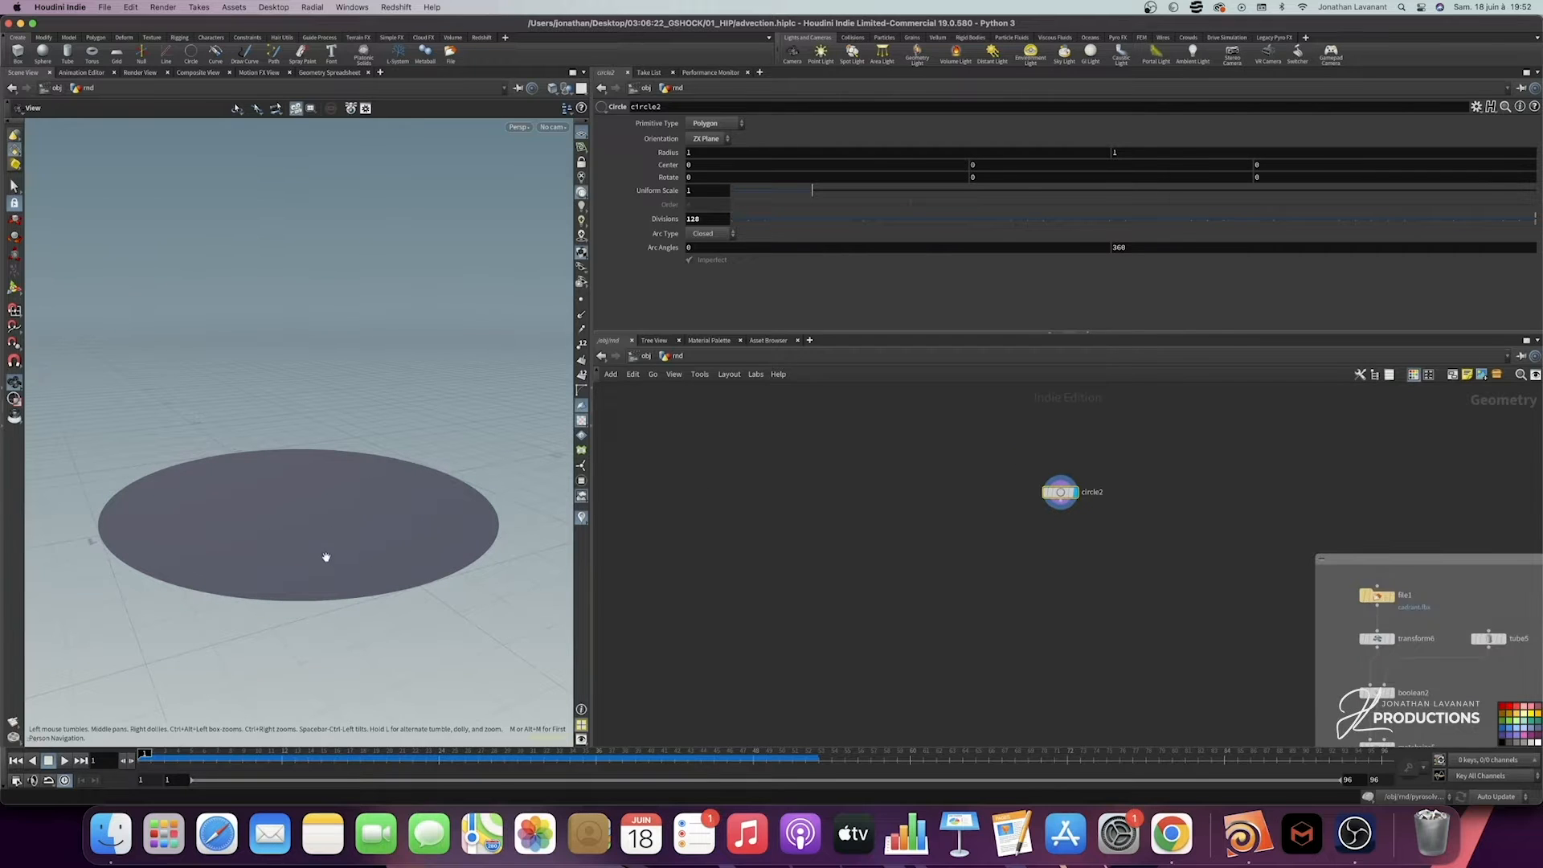
left_click_drag(295, 499, 286, 513)
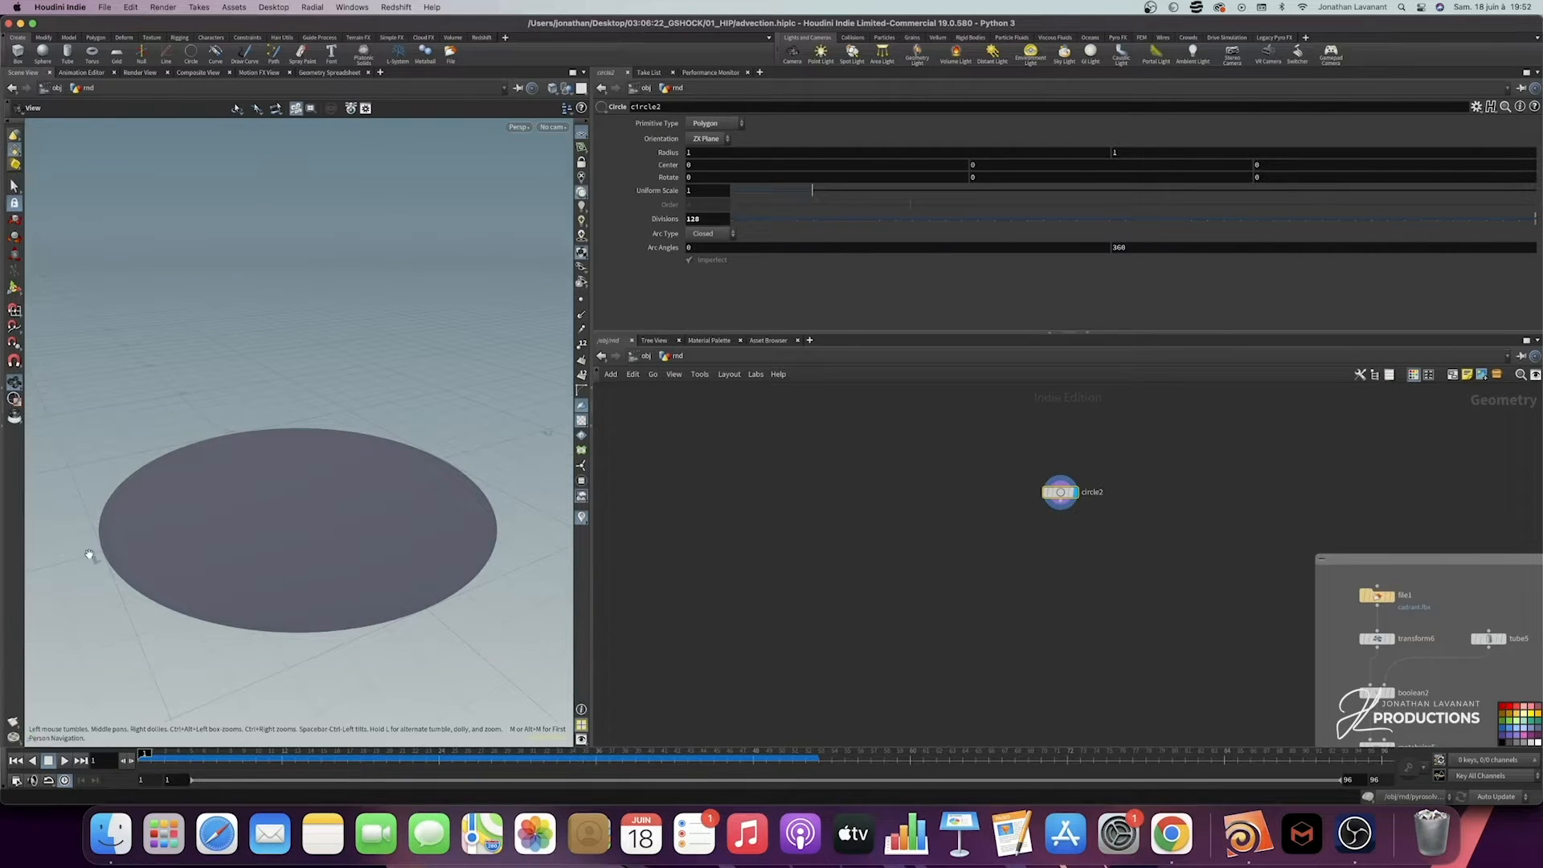
left_click(704, 189)
type("0.27")
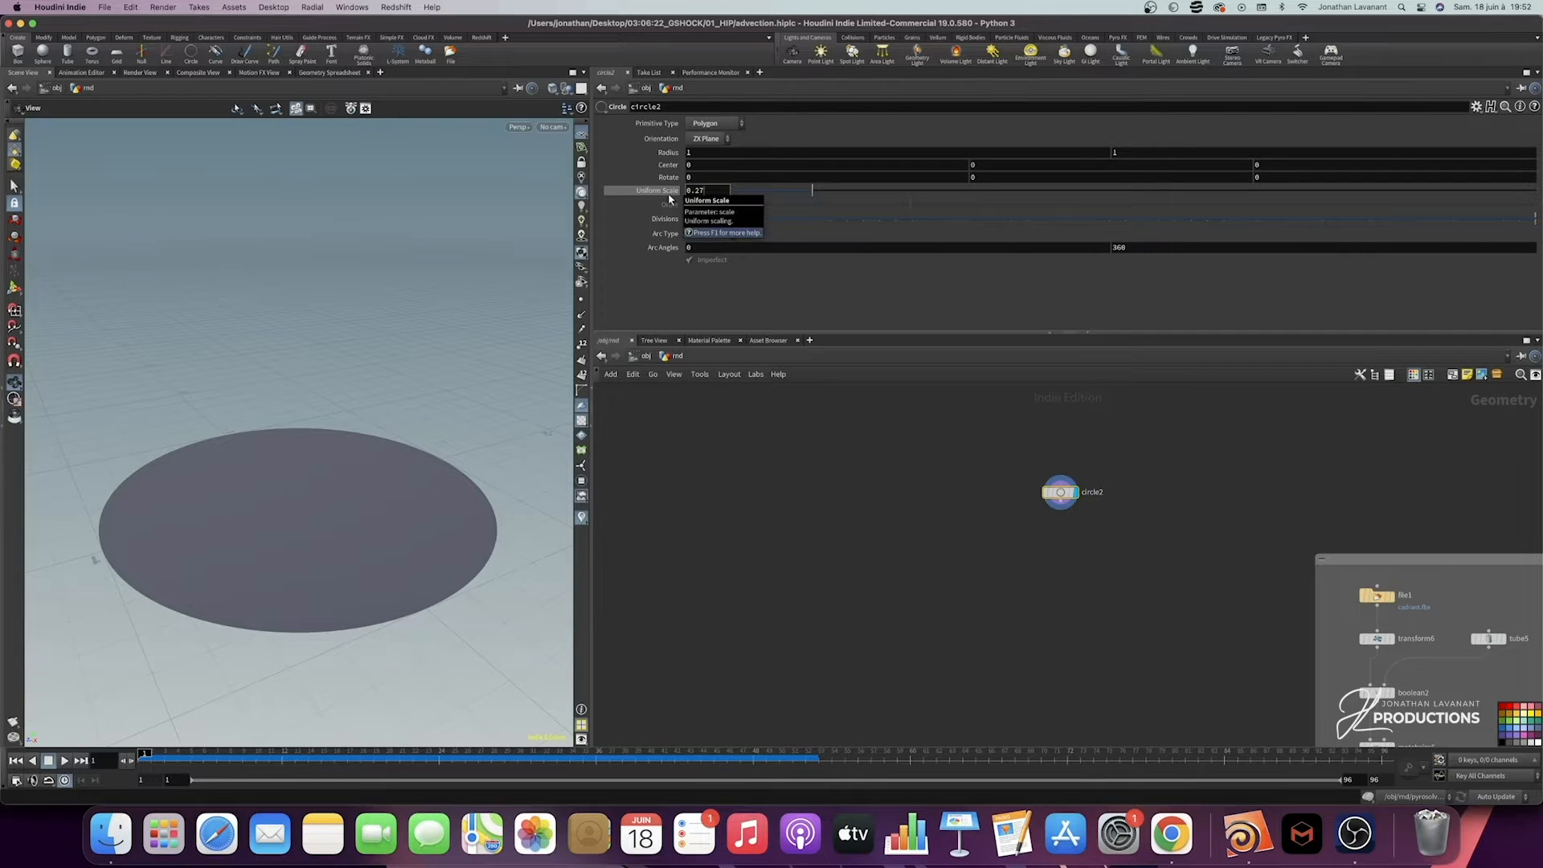
type("5")
key("Return")
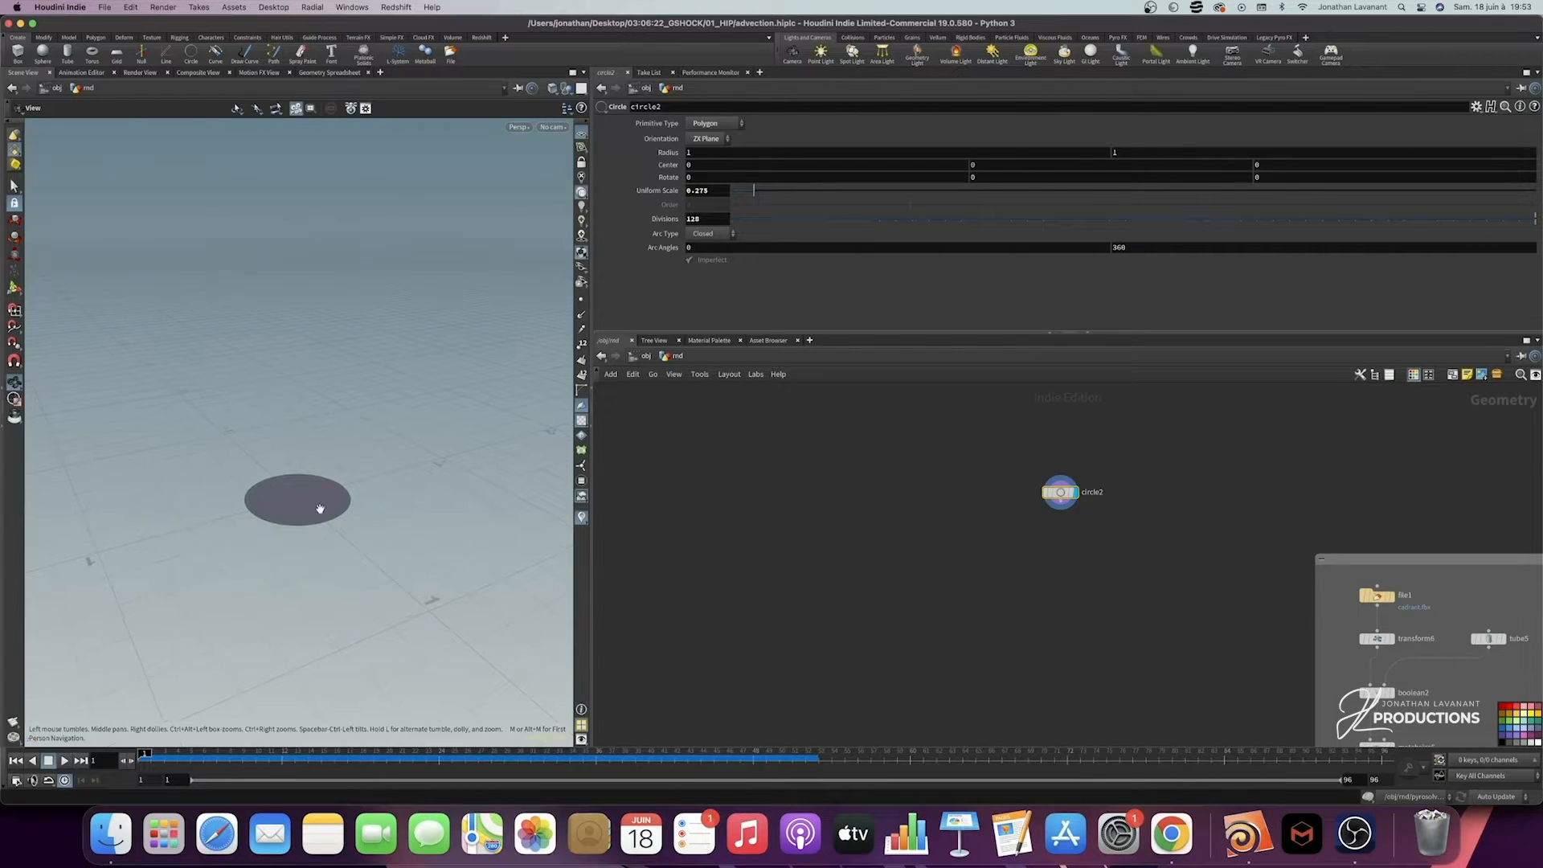
Step: Add a PolyExtrude node below the circle, wire the circle into it and display it
key("Tab")
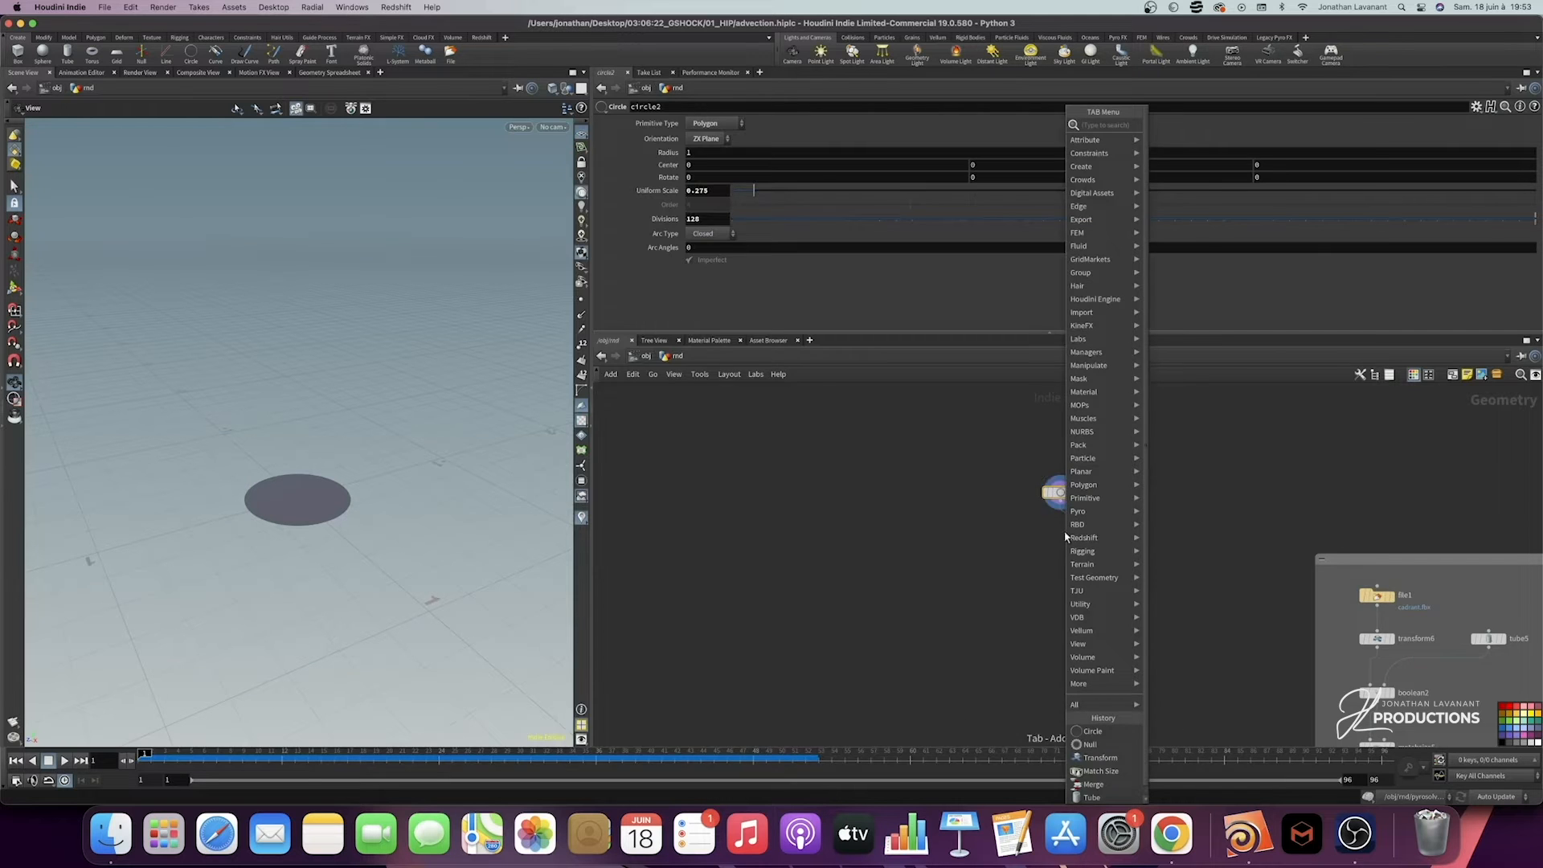
type("poly e")
key("Escape")
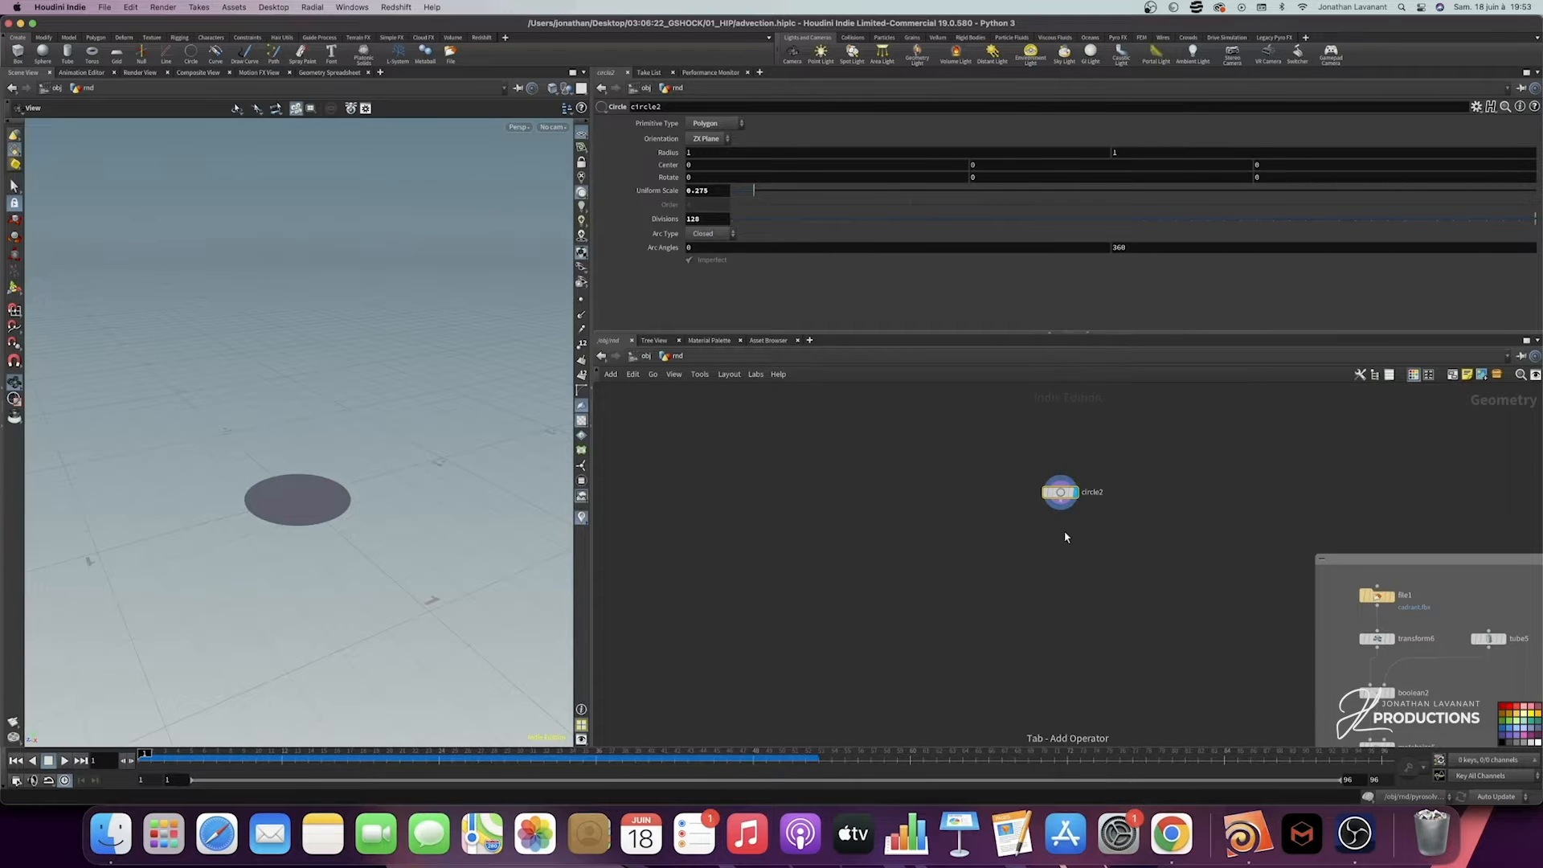
left_click(1064, 532)
left_click(1075, 543)
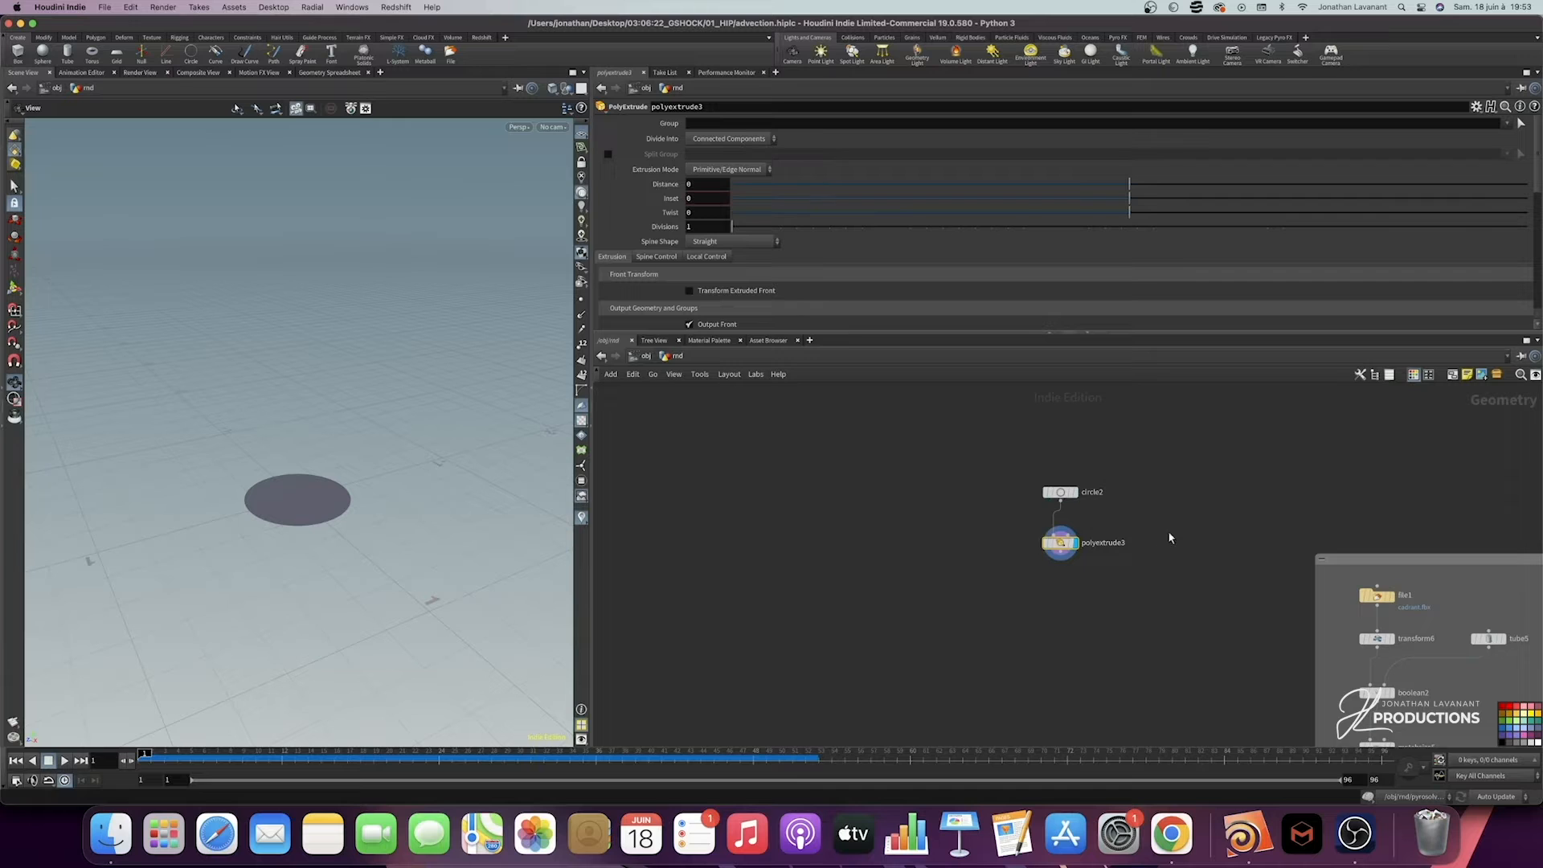
Step: Set the PolyExtrude distance to 0.1 and turn off Output Front so only the side wall remains
left_click(719, 183)
type(".1")
key("Return")
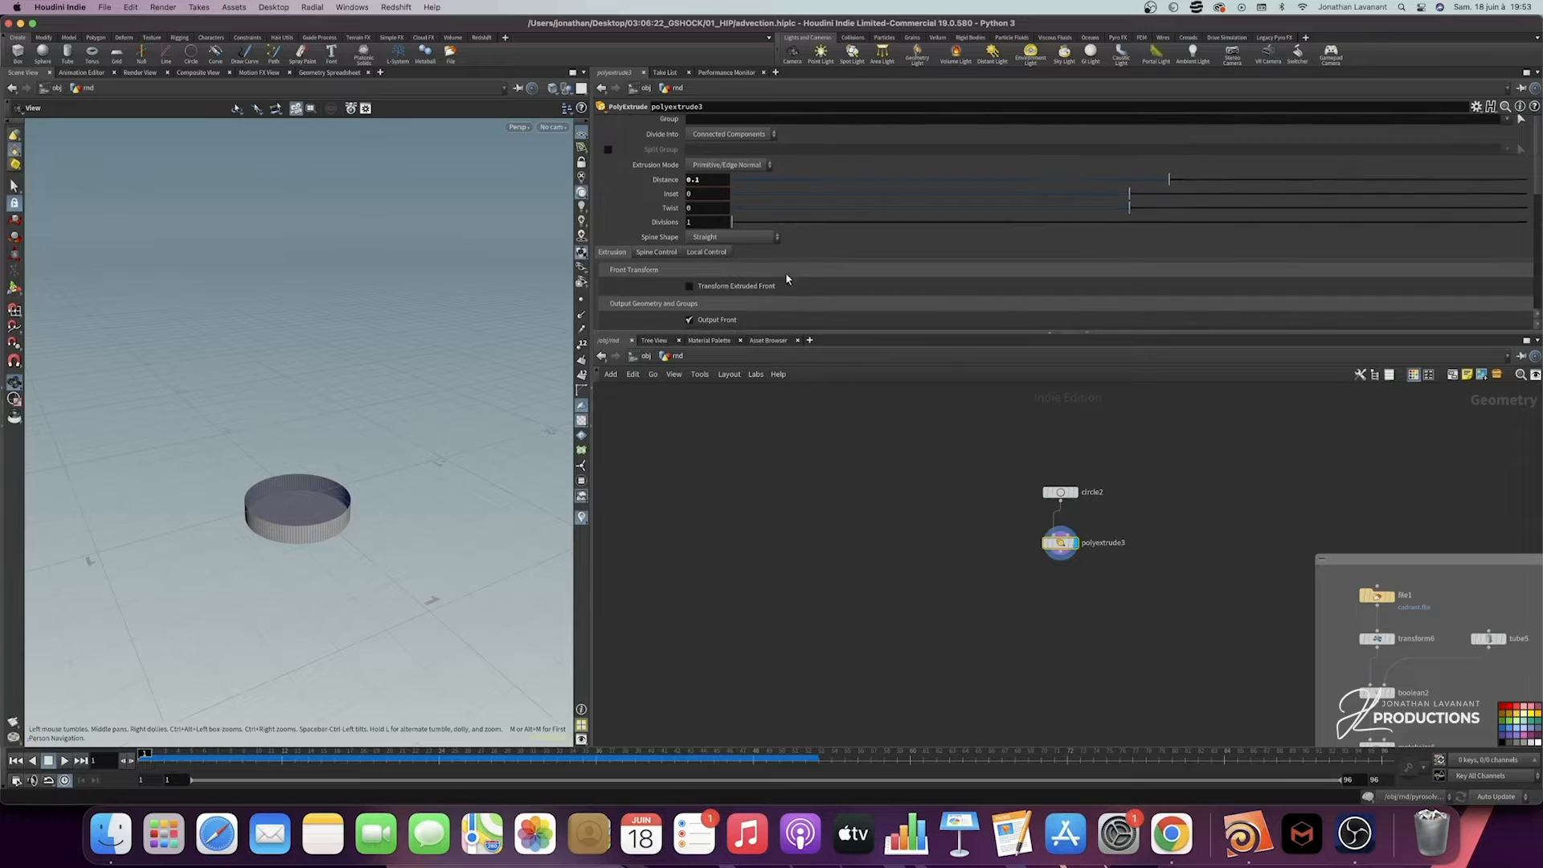
scroll(784, 273, "down", 2)
left_click(688, 273)
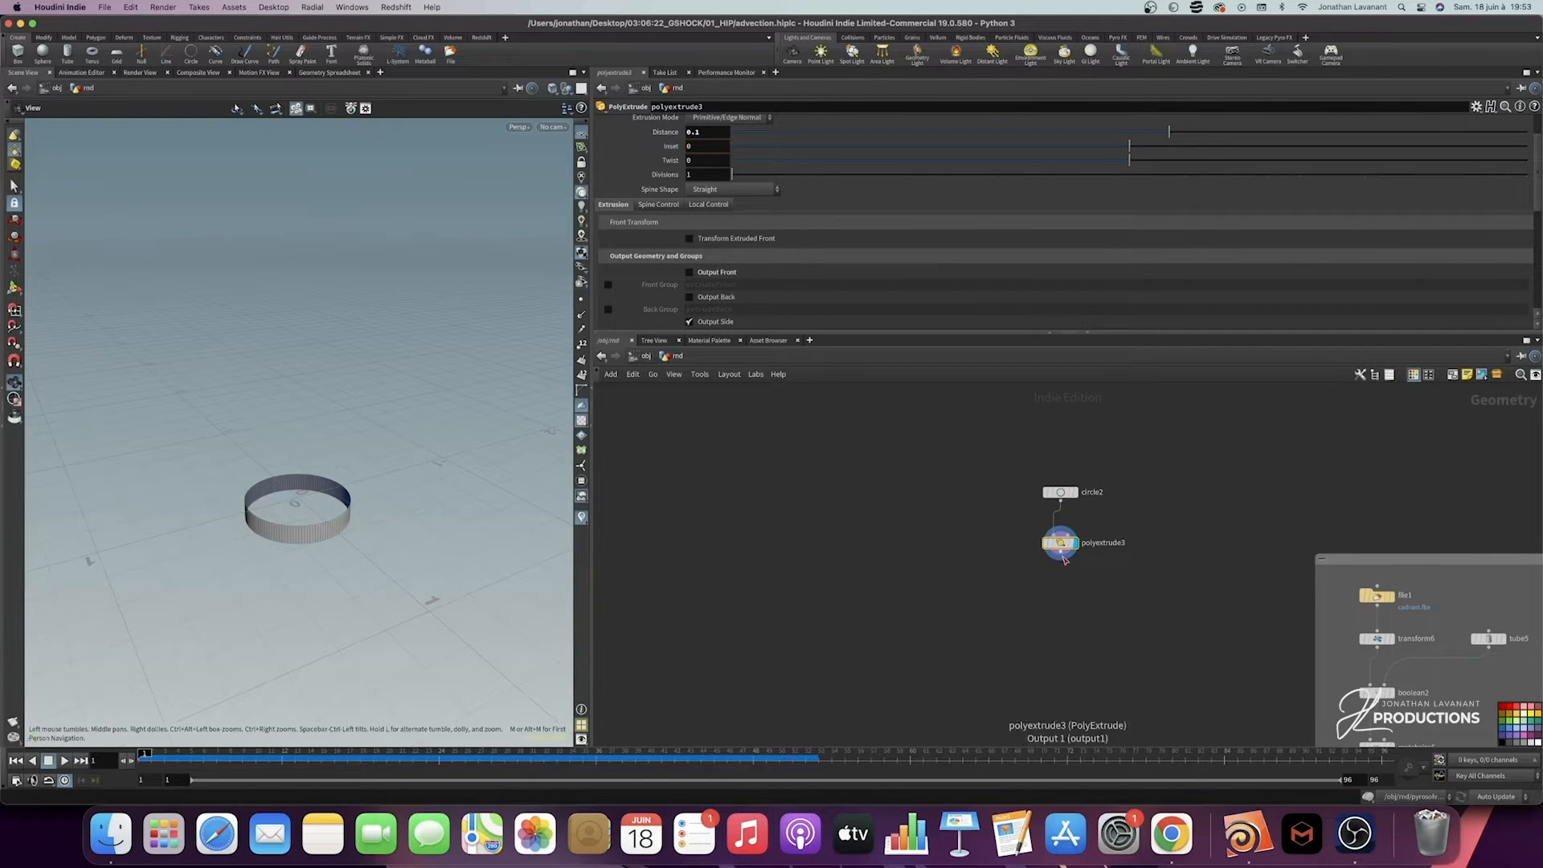
Step: Add a Match Size node below the PolyExtrude, wired to its output, and display it
key("Tab")
type("mat")
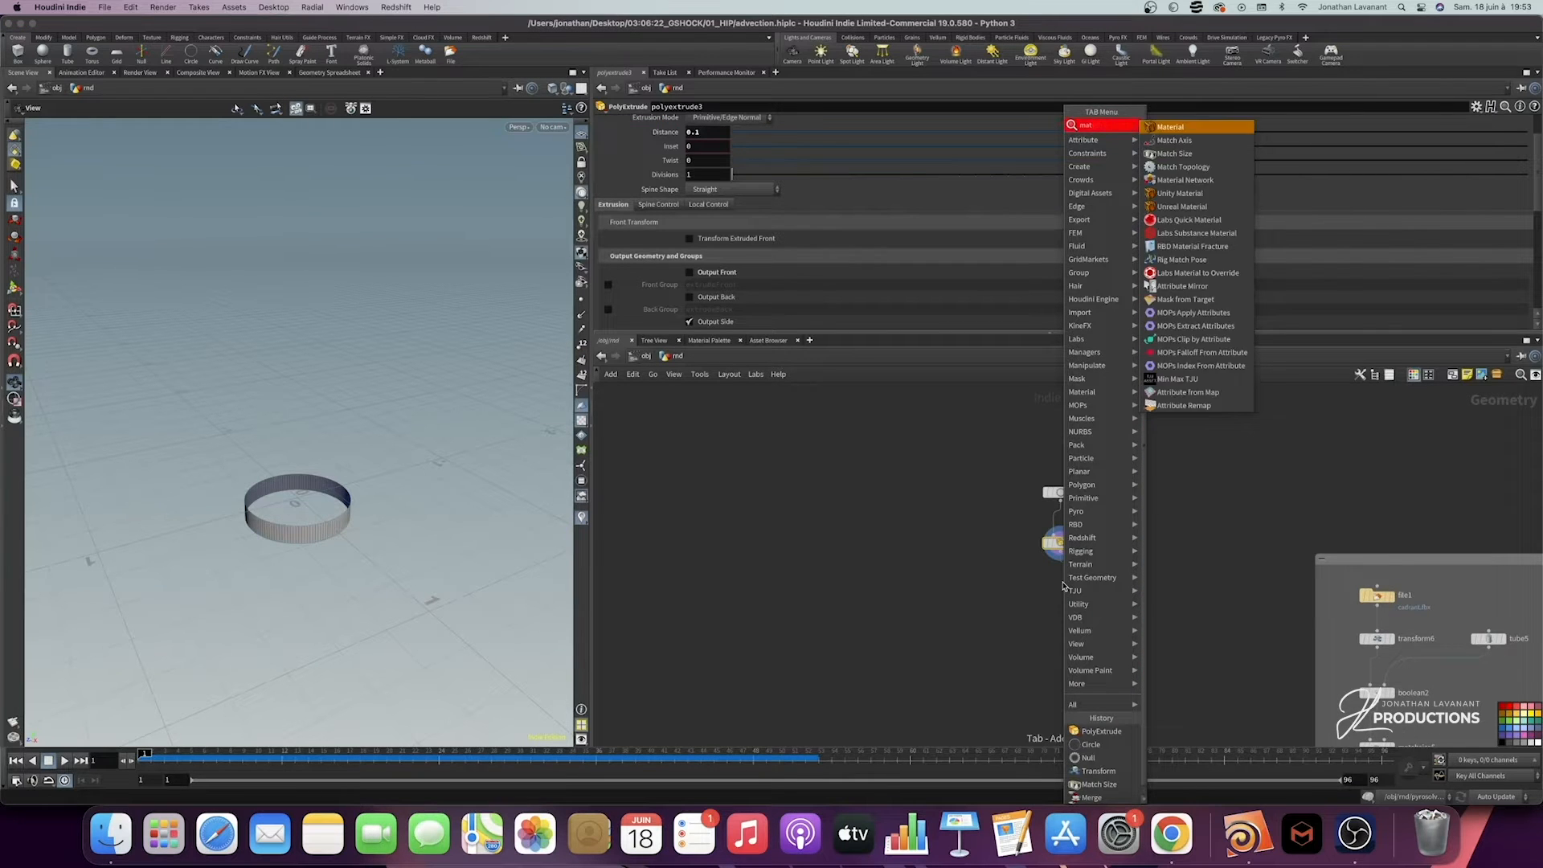
type("ch size")
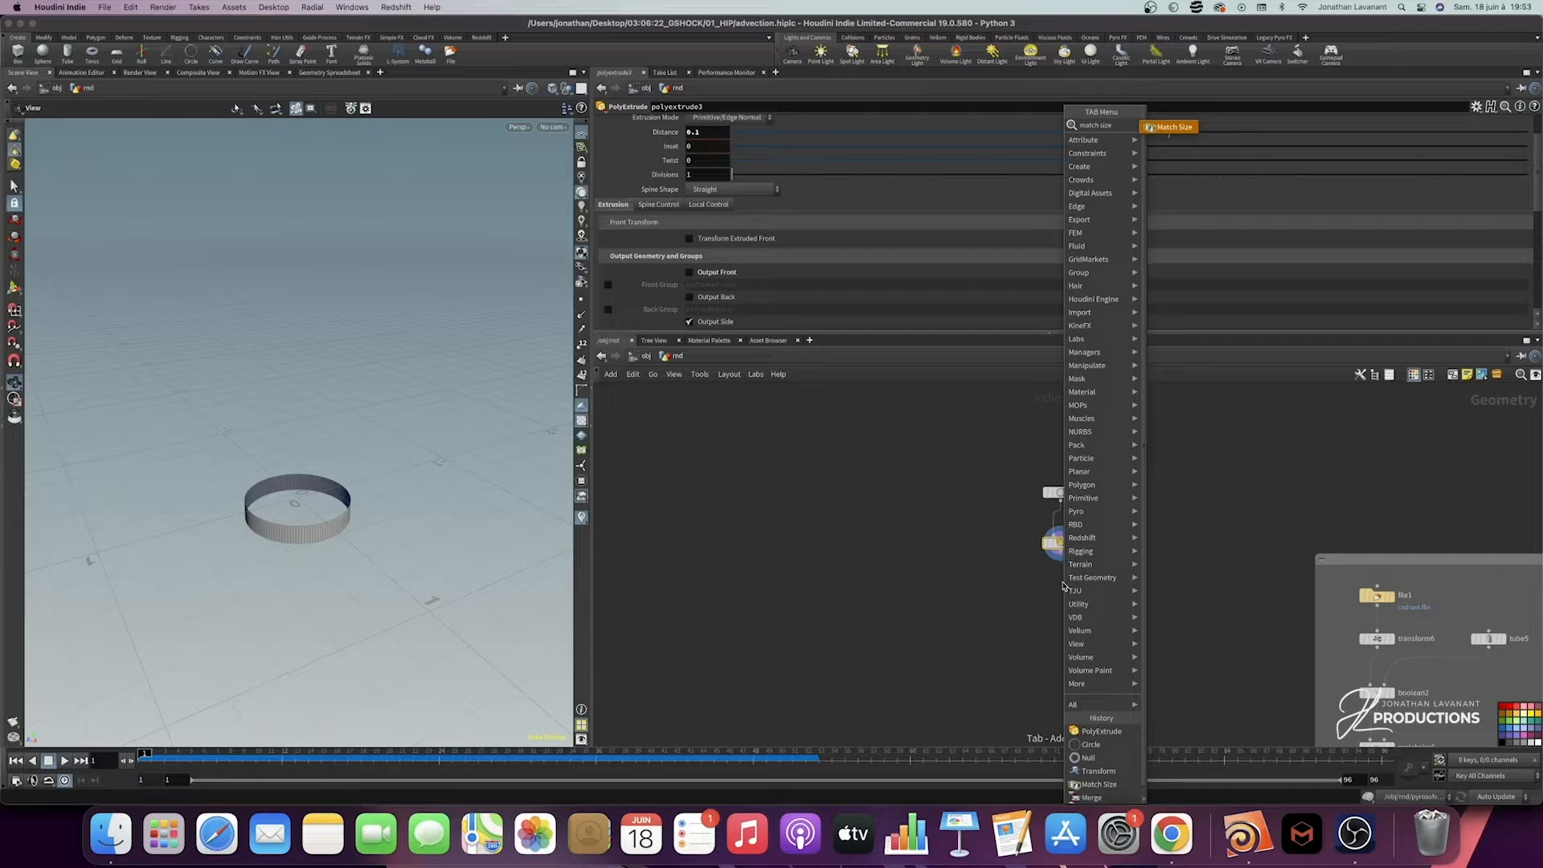
key("Return")
left_click(1060, 593)
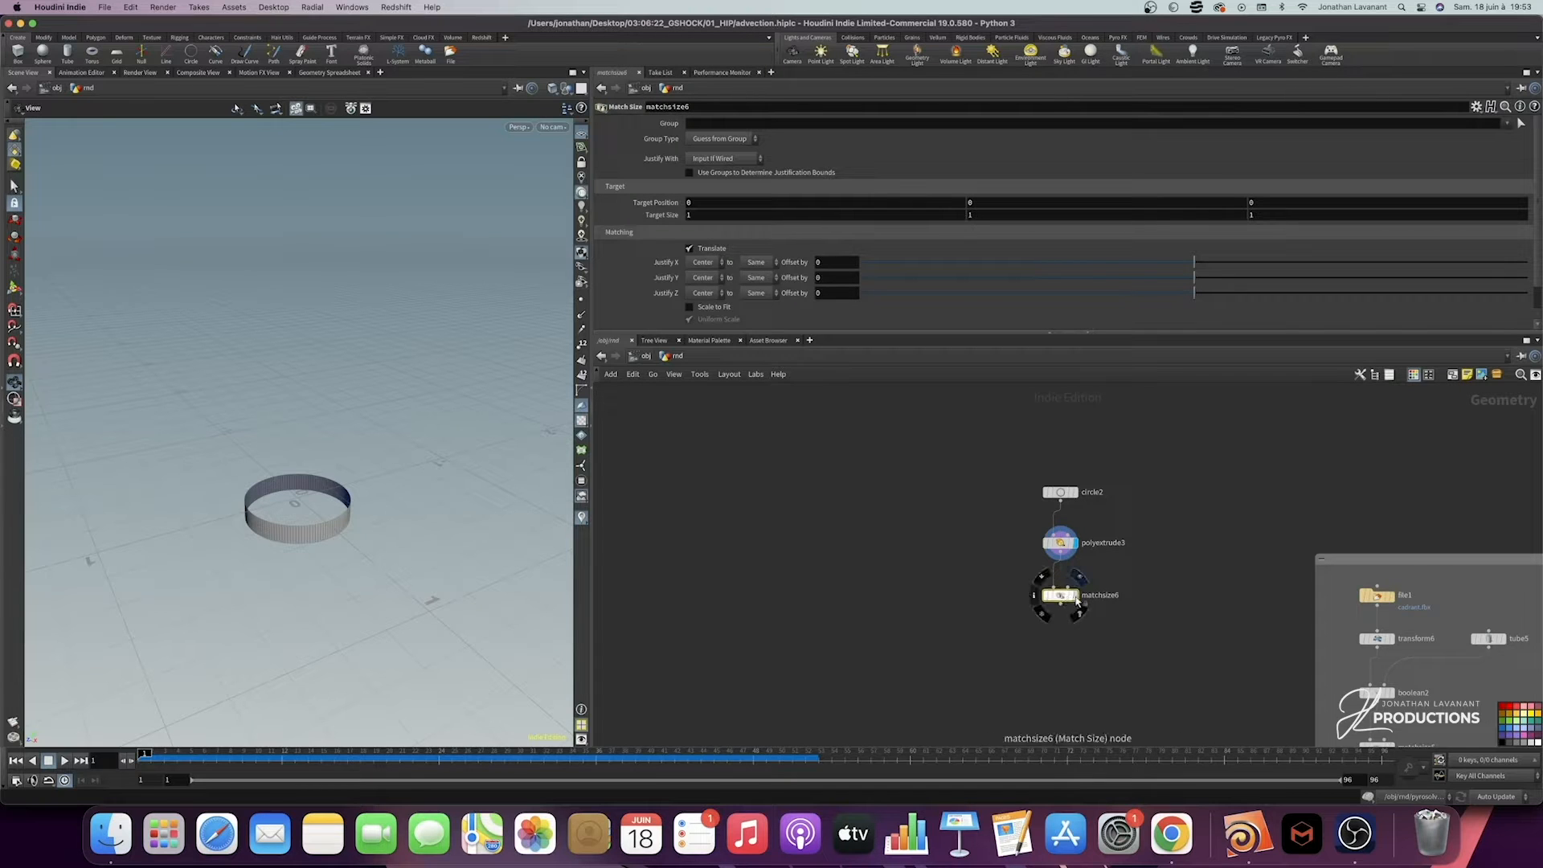
left_click(1076, 599)
Step: Set the Match Size node's Justify Y to Min so the ring sits on the ground plane
left_click(705, 278)
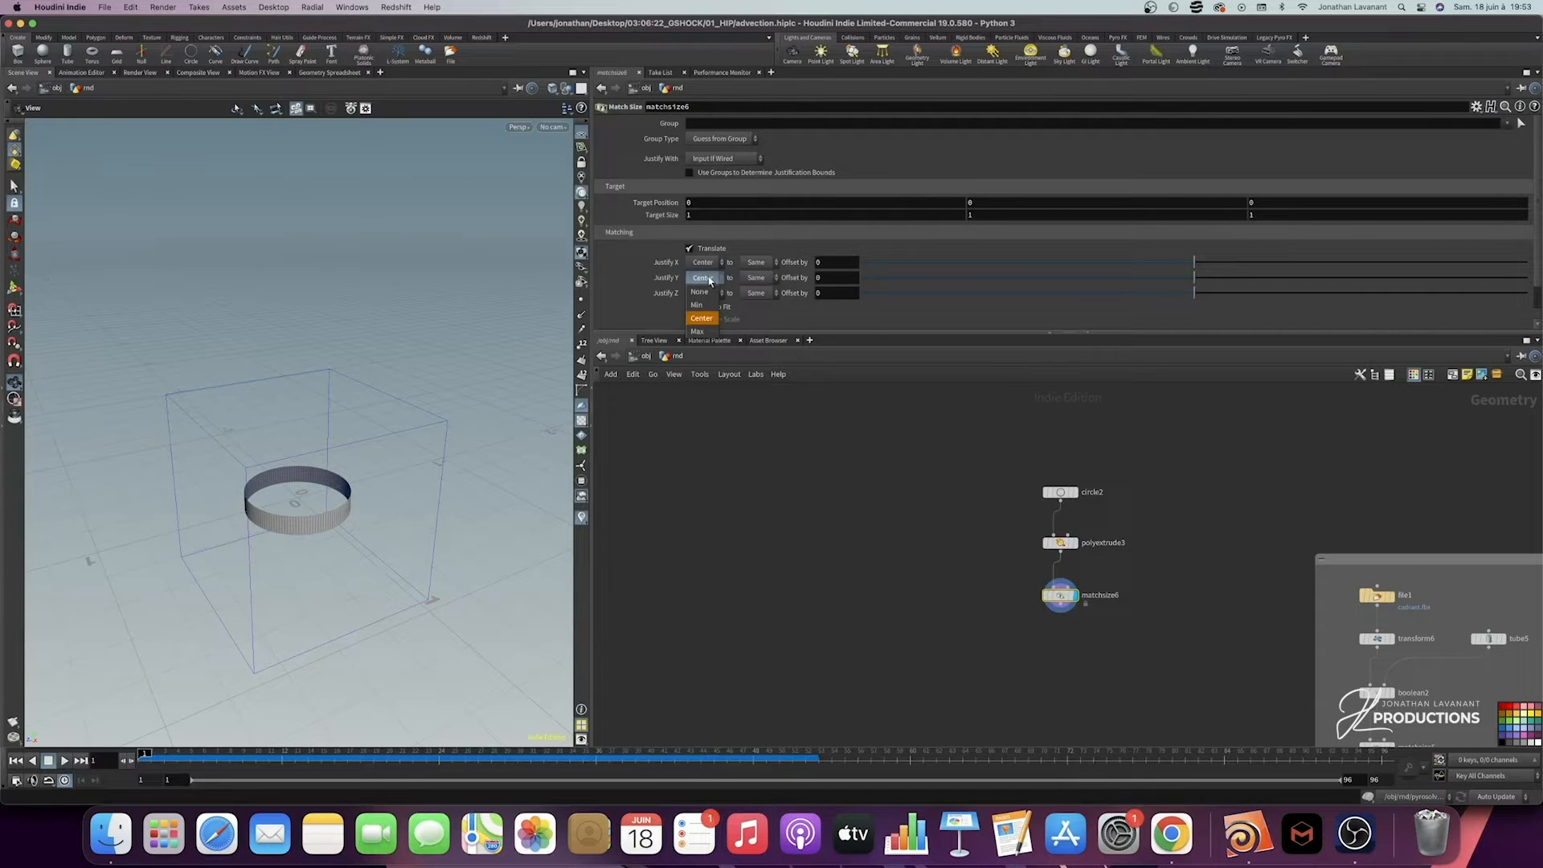
left_click(696, 304)
left_click_drag(379, 476, 367, 454)
scroll(310, 499, "up", 5)
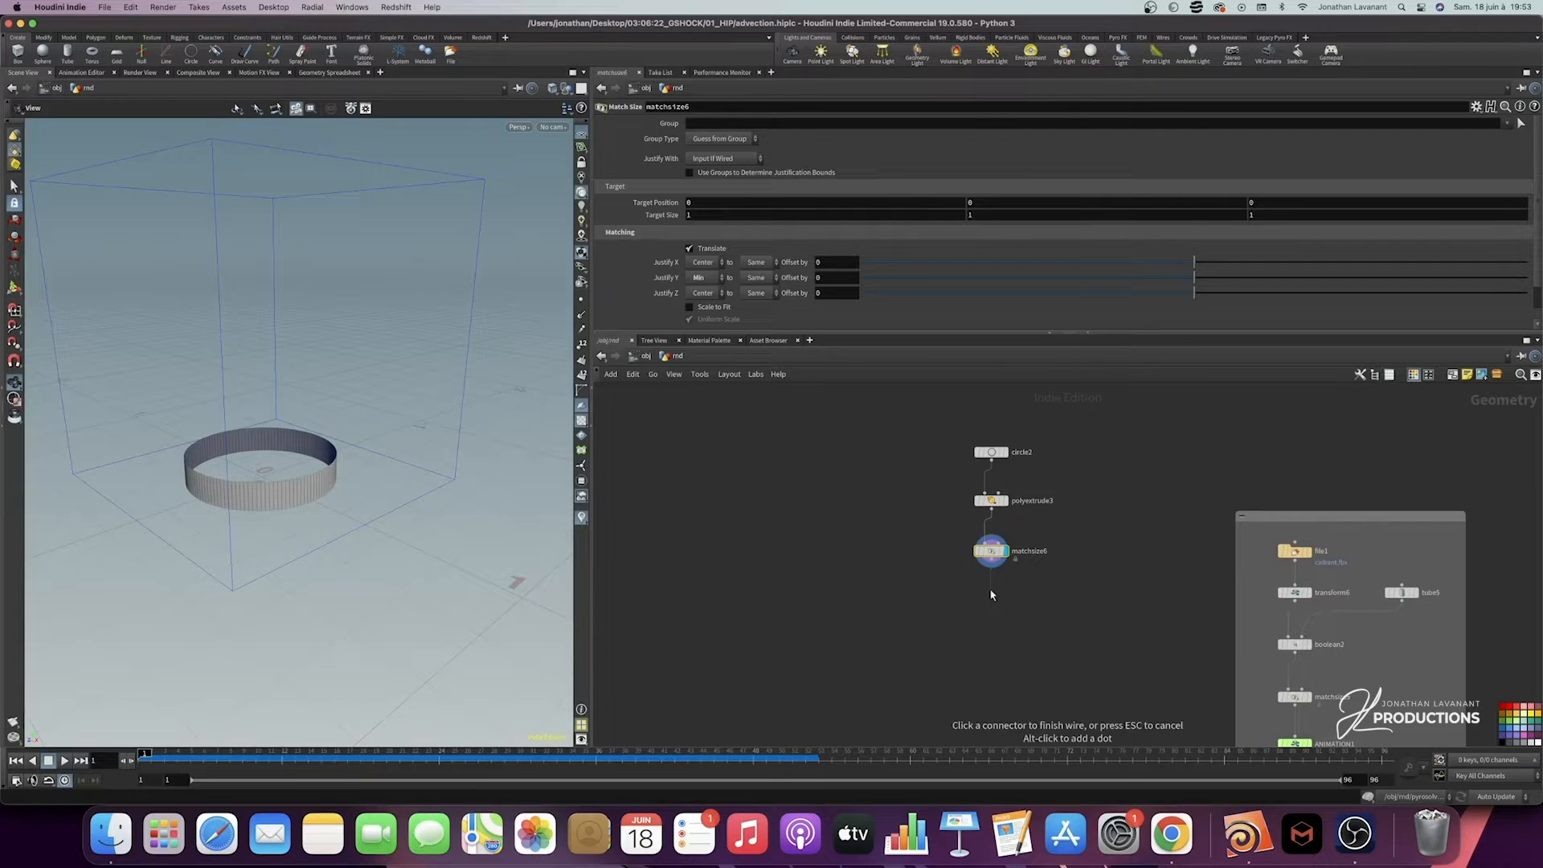
Step: Add a Normal node below the Match Size node, wired to its output
key("Tab")
type("normla")
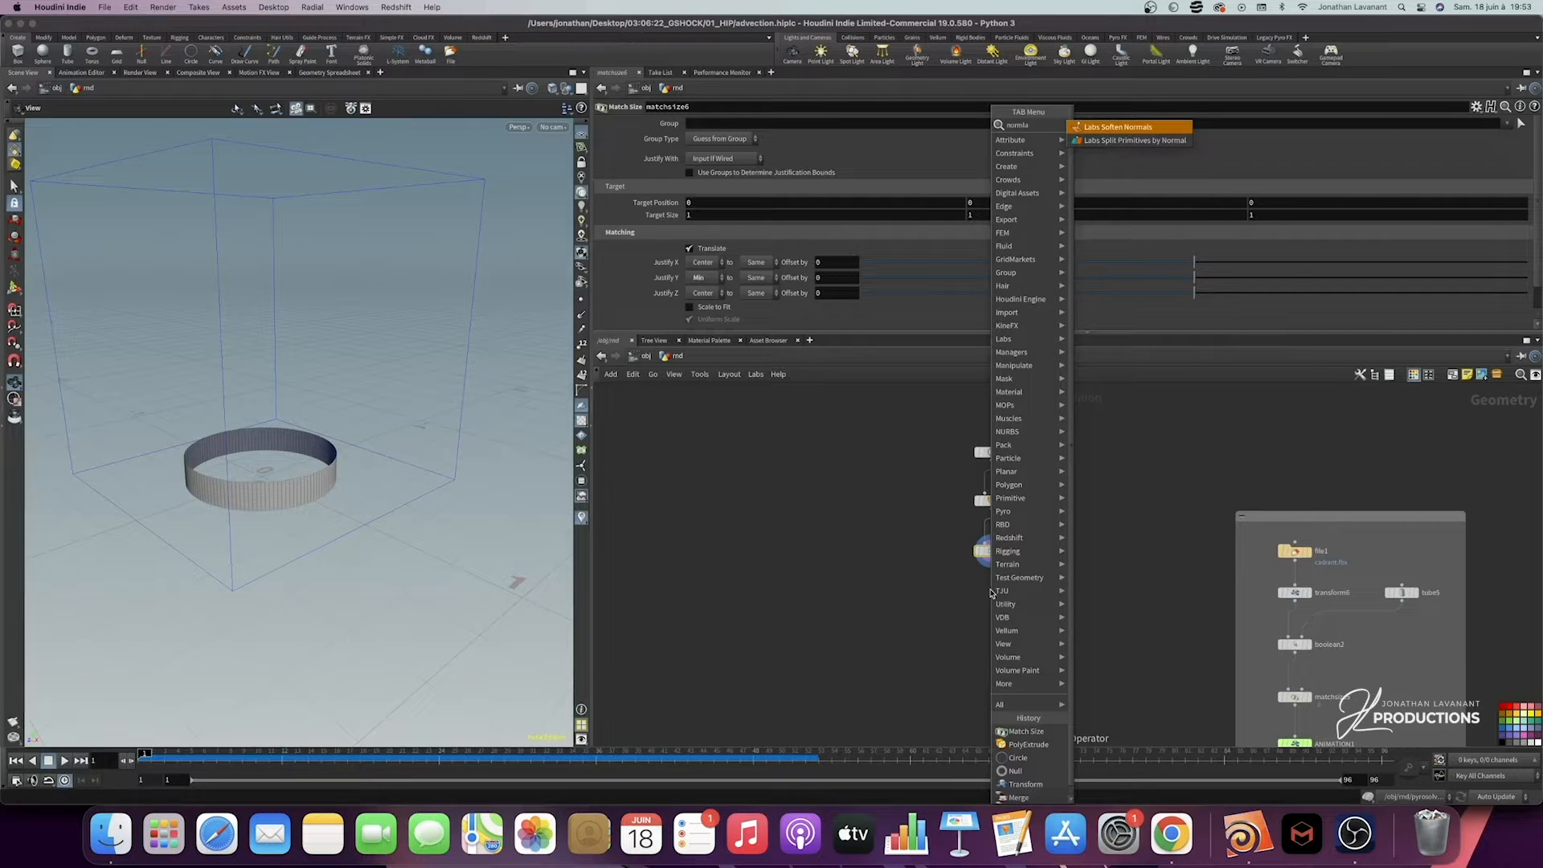
key("BackSpace")
key("BackSpace")
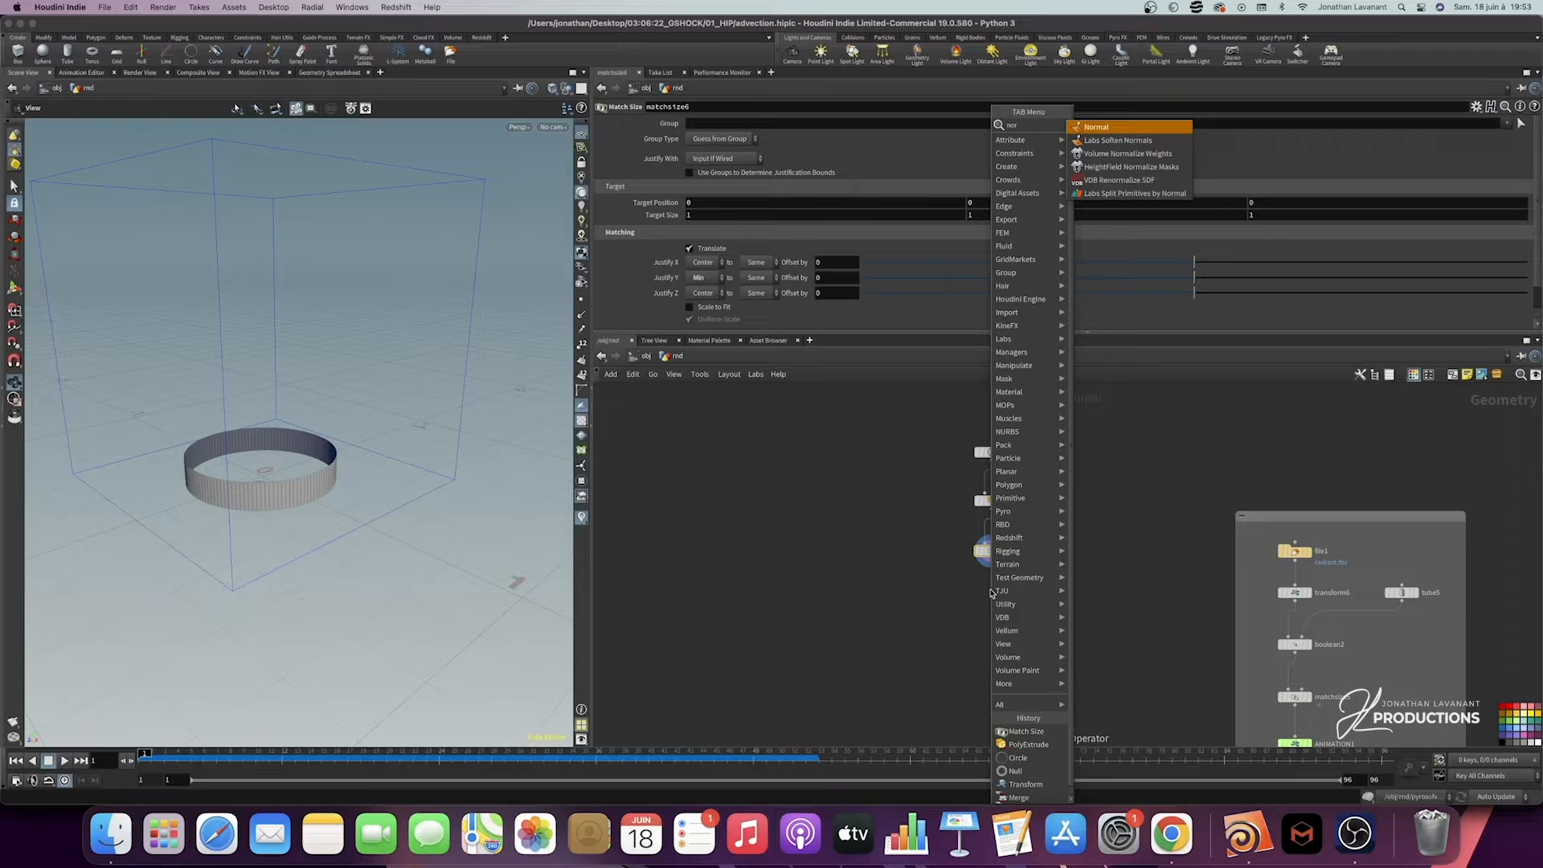
type("mal")
key("Return")
left_click(992, 592)
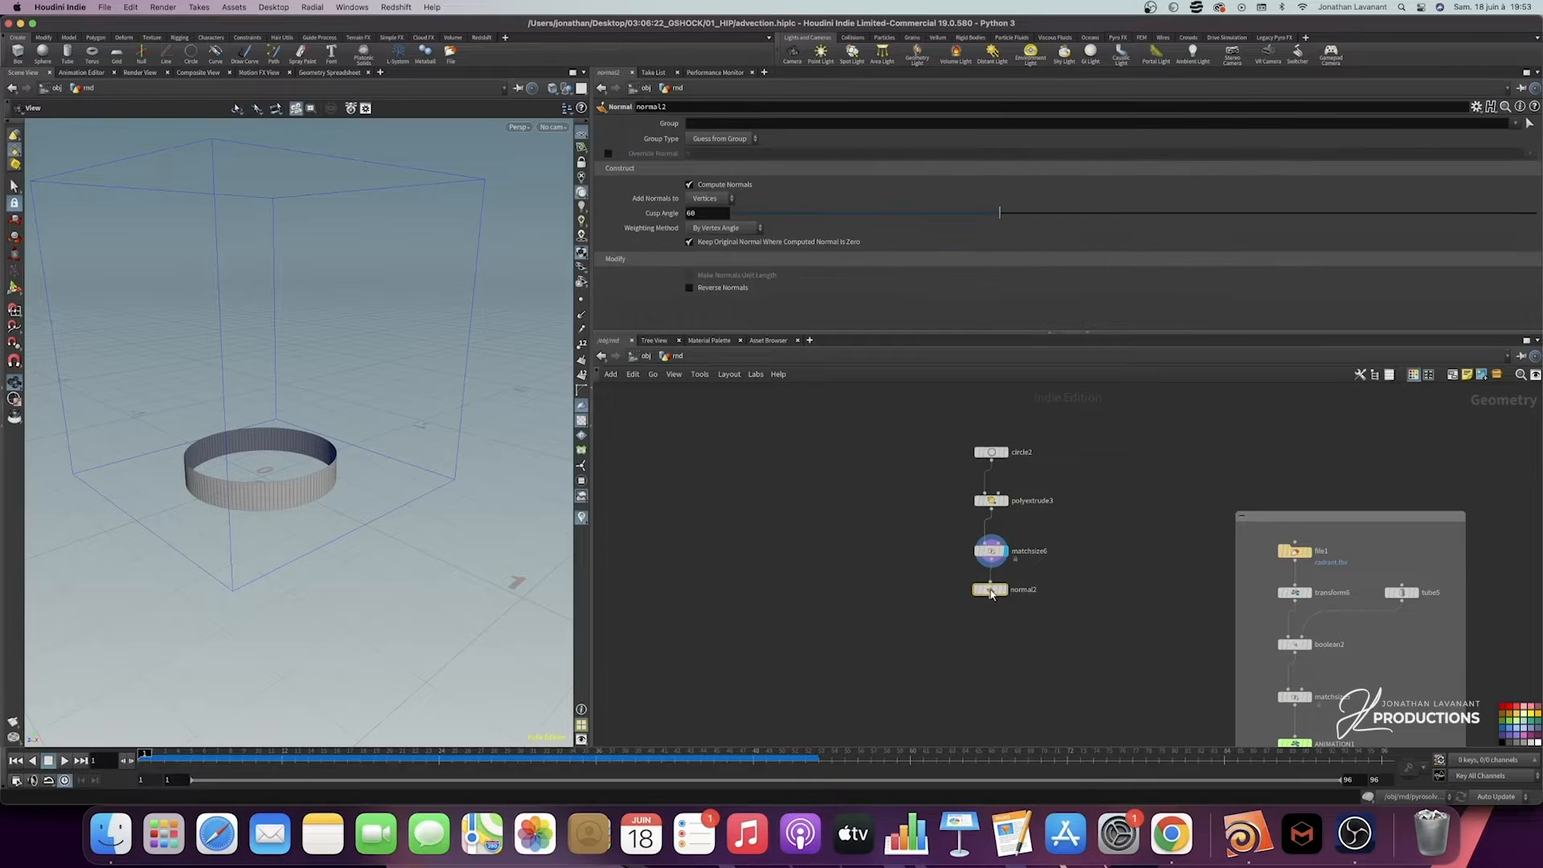
Step: Set the Normal node to add normals to Points and show point normals in the viewport
left_click(707, 198)
left_click(706, 213)
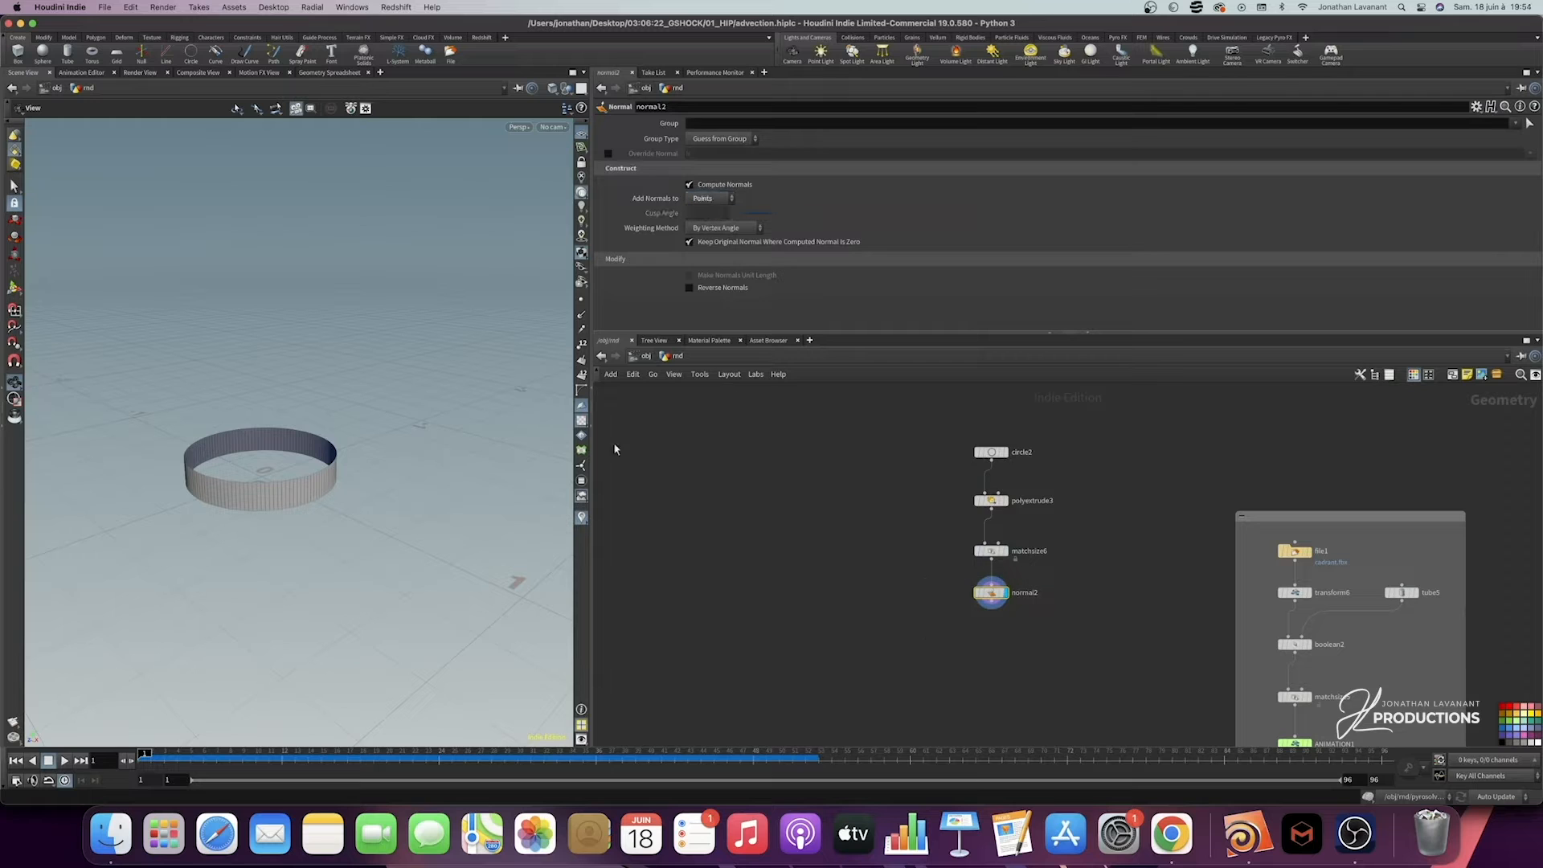
left_click(582, 318)
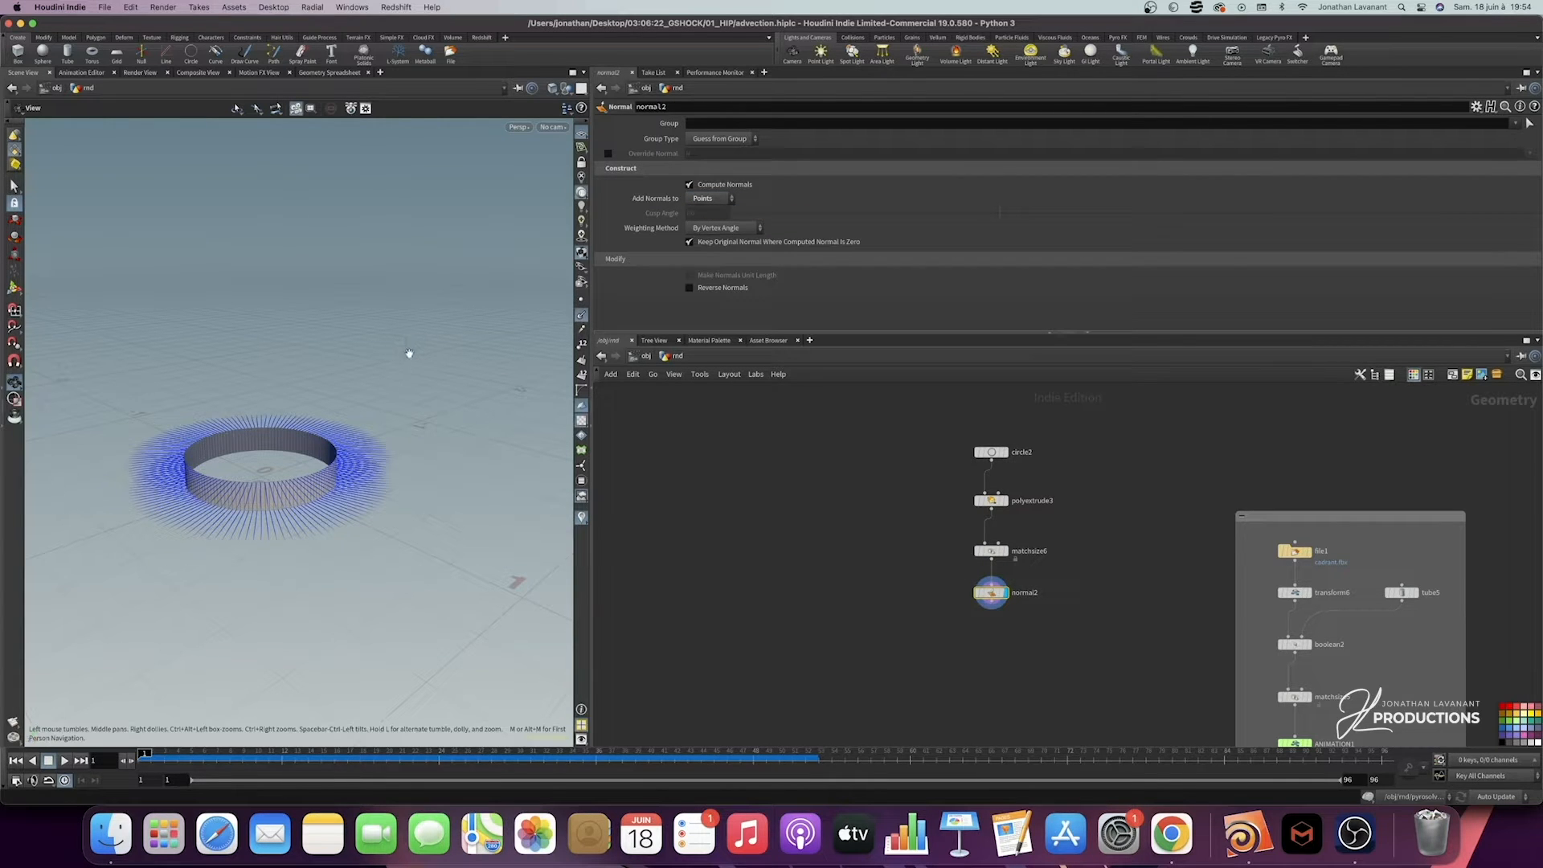
Step: Change the viewport background color scheme to Dark in the display options
key("d")
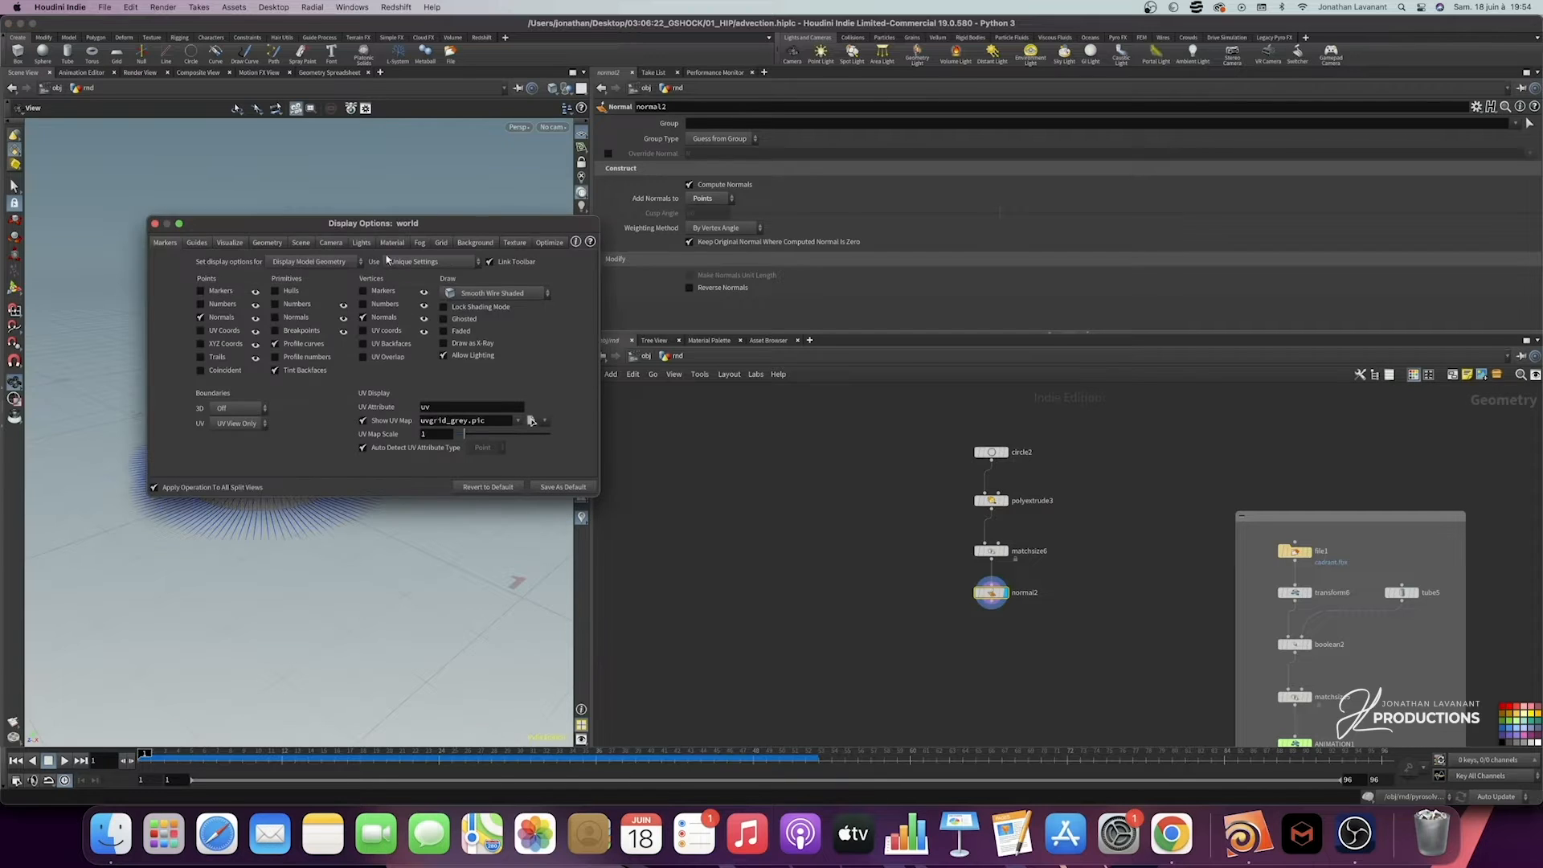
left_click(469, 247)
left_click(238, 261)
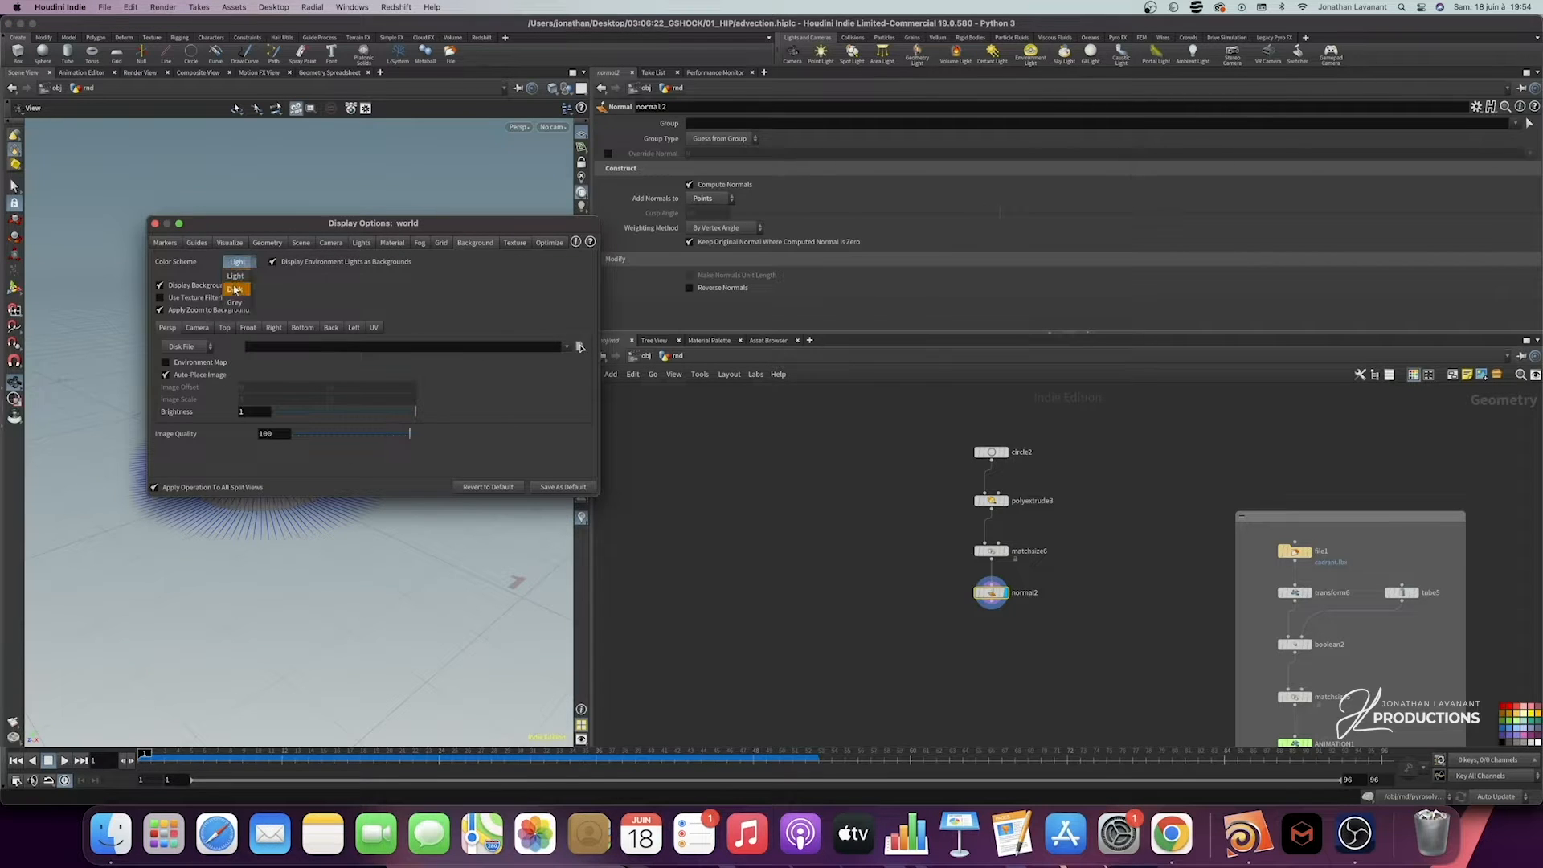
left_click(238, 277)
left_click(155, 223)
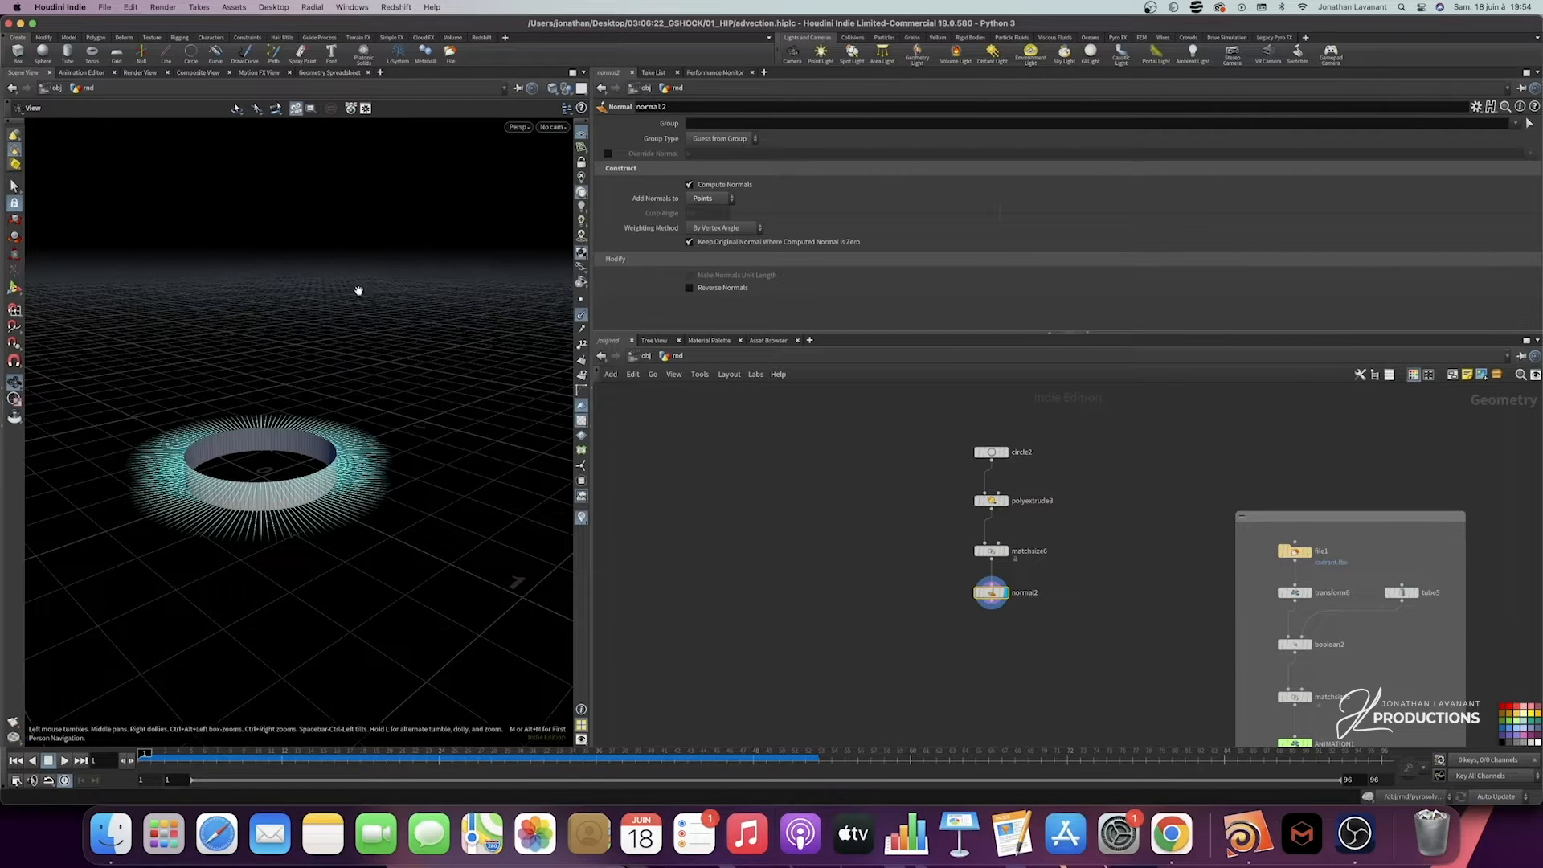
Step: Add a Point VOP node below the Normal node, wired to its output
middle_click_drag(1043, 671, 1036, 606)
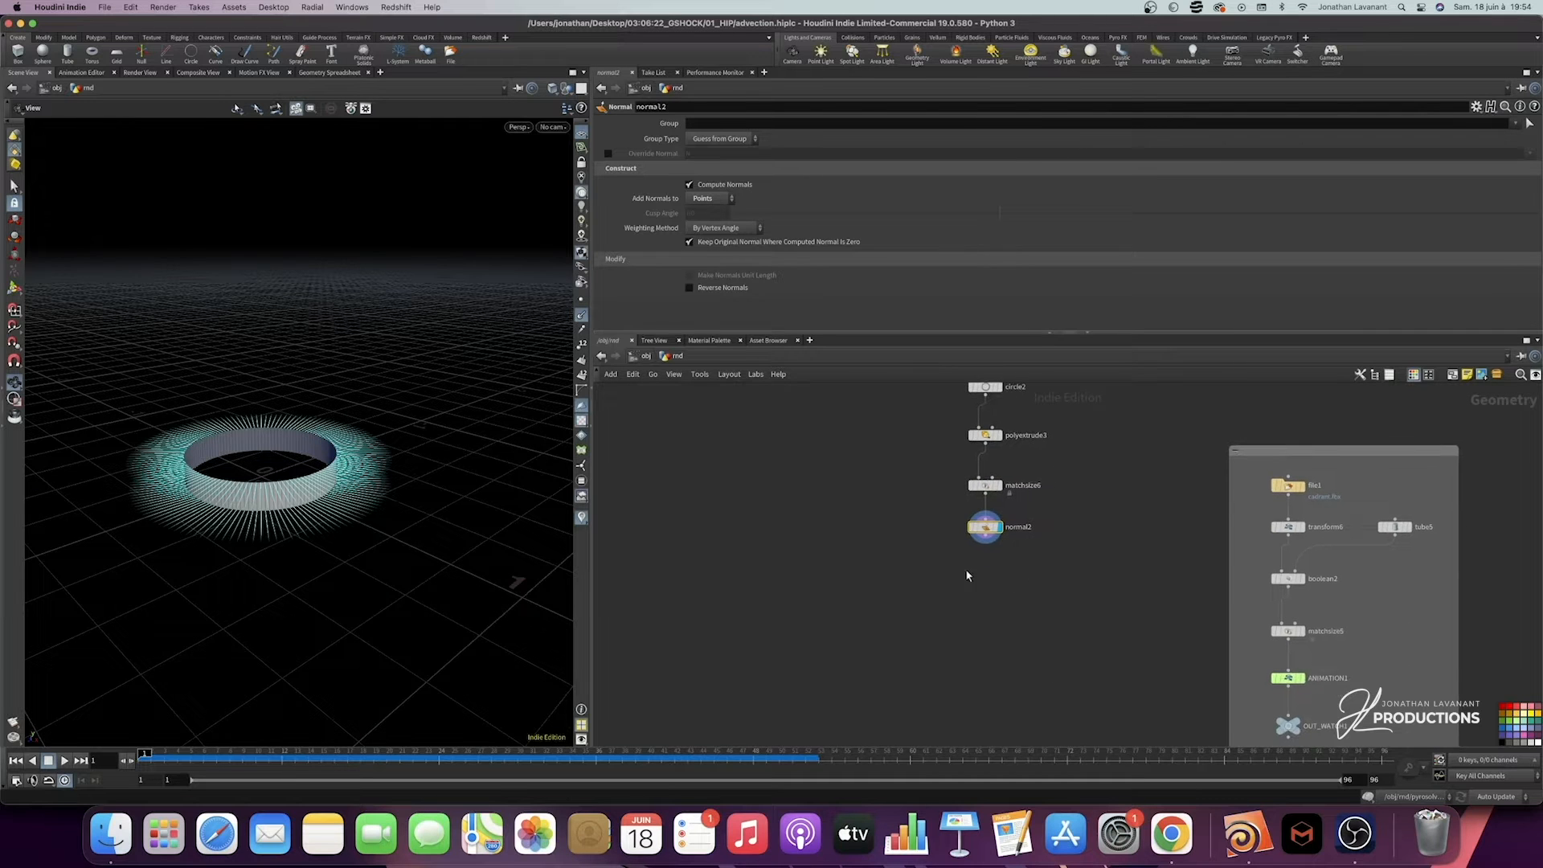
key("Tab")
type("po")
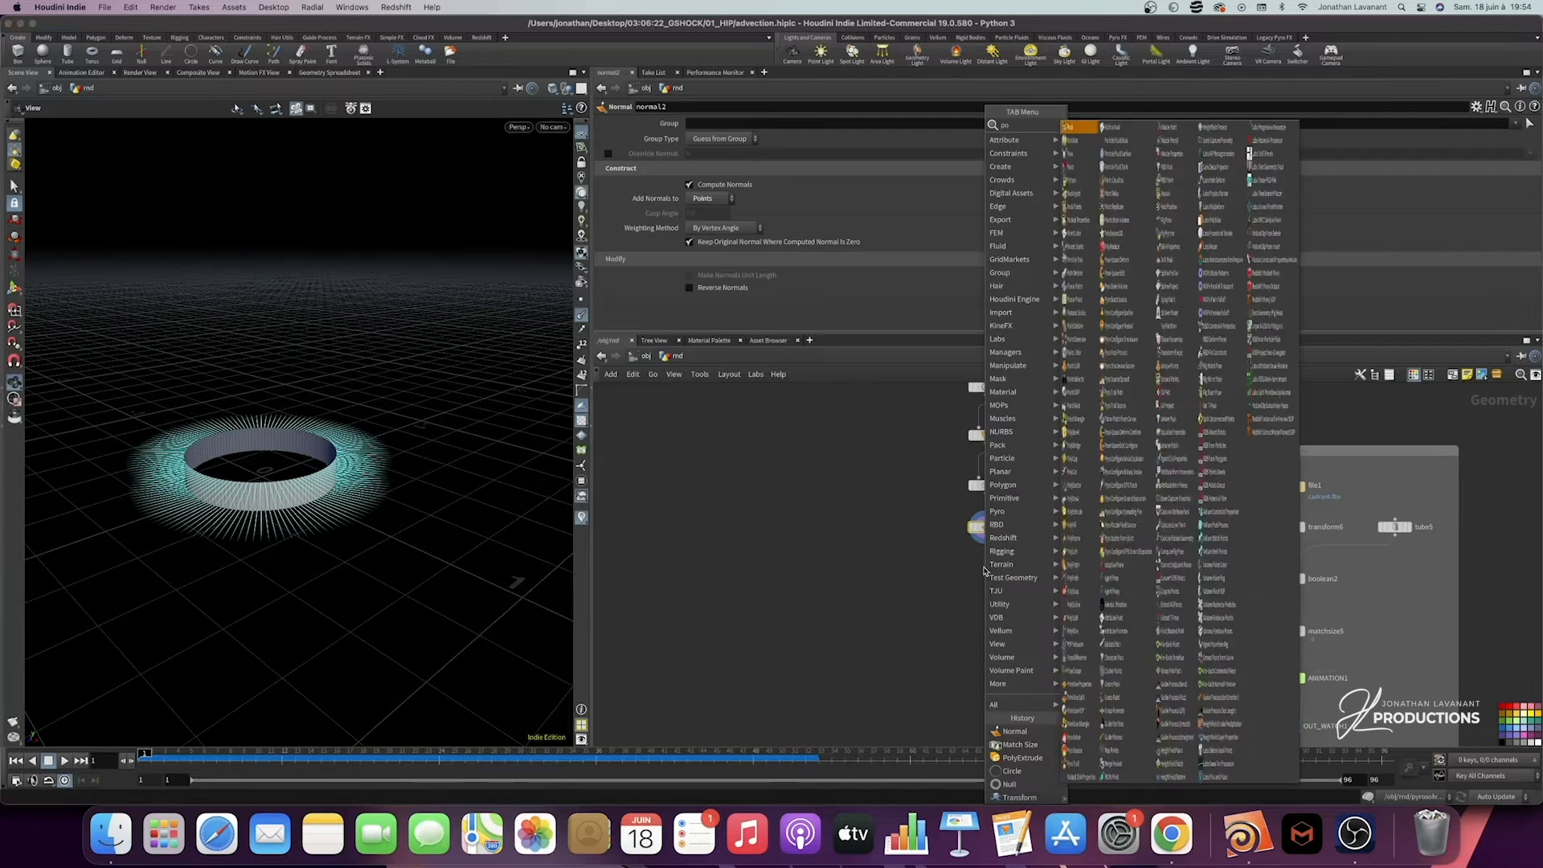
type("intvop")
key("Return")
left_click(984, 571)
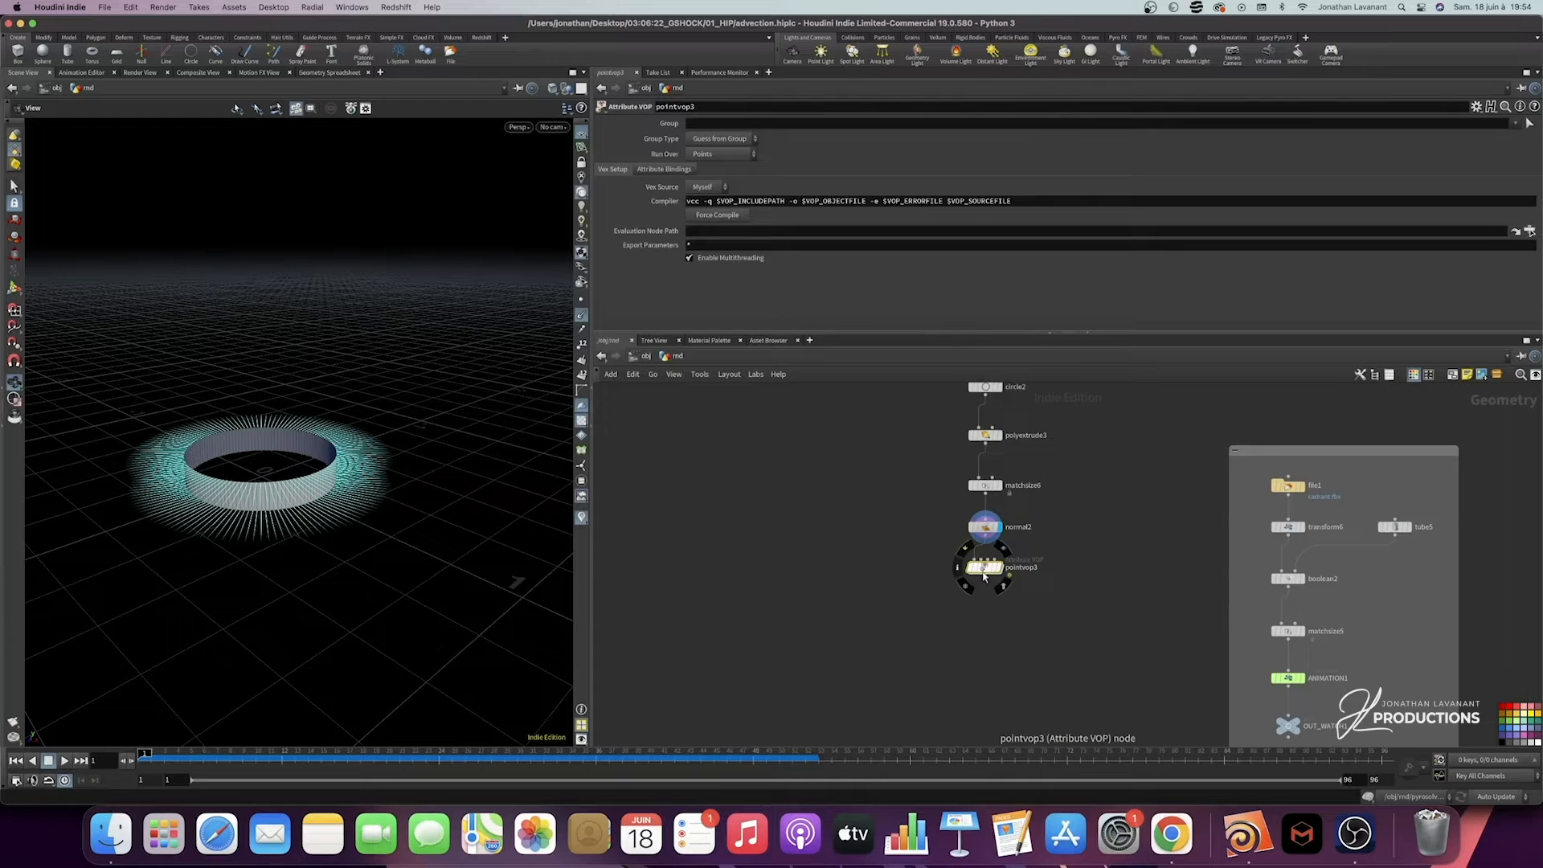
left_click_drag(985, 574, 986, 579)
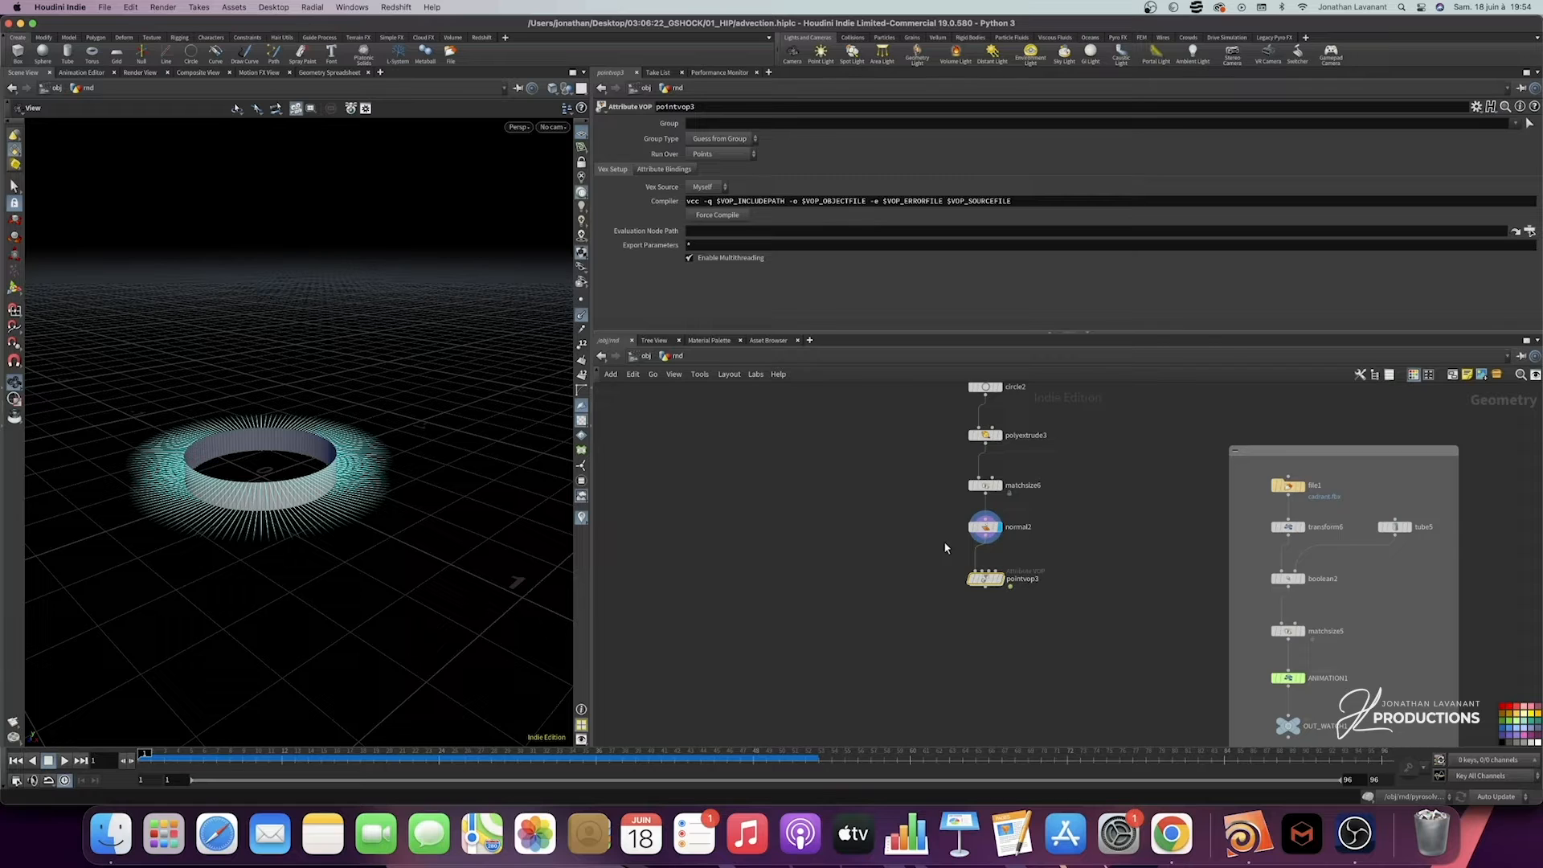
Step: Rename the Point VOP node to normal_to_vel
double_click(1020, 579)
type("normal_to_vel")
key("Return")
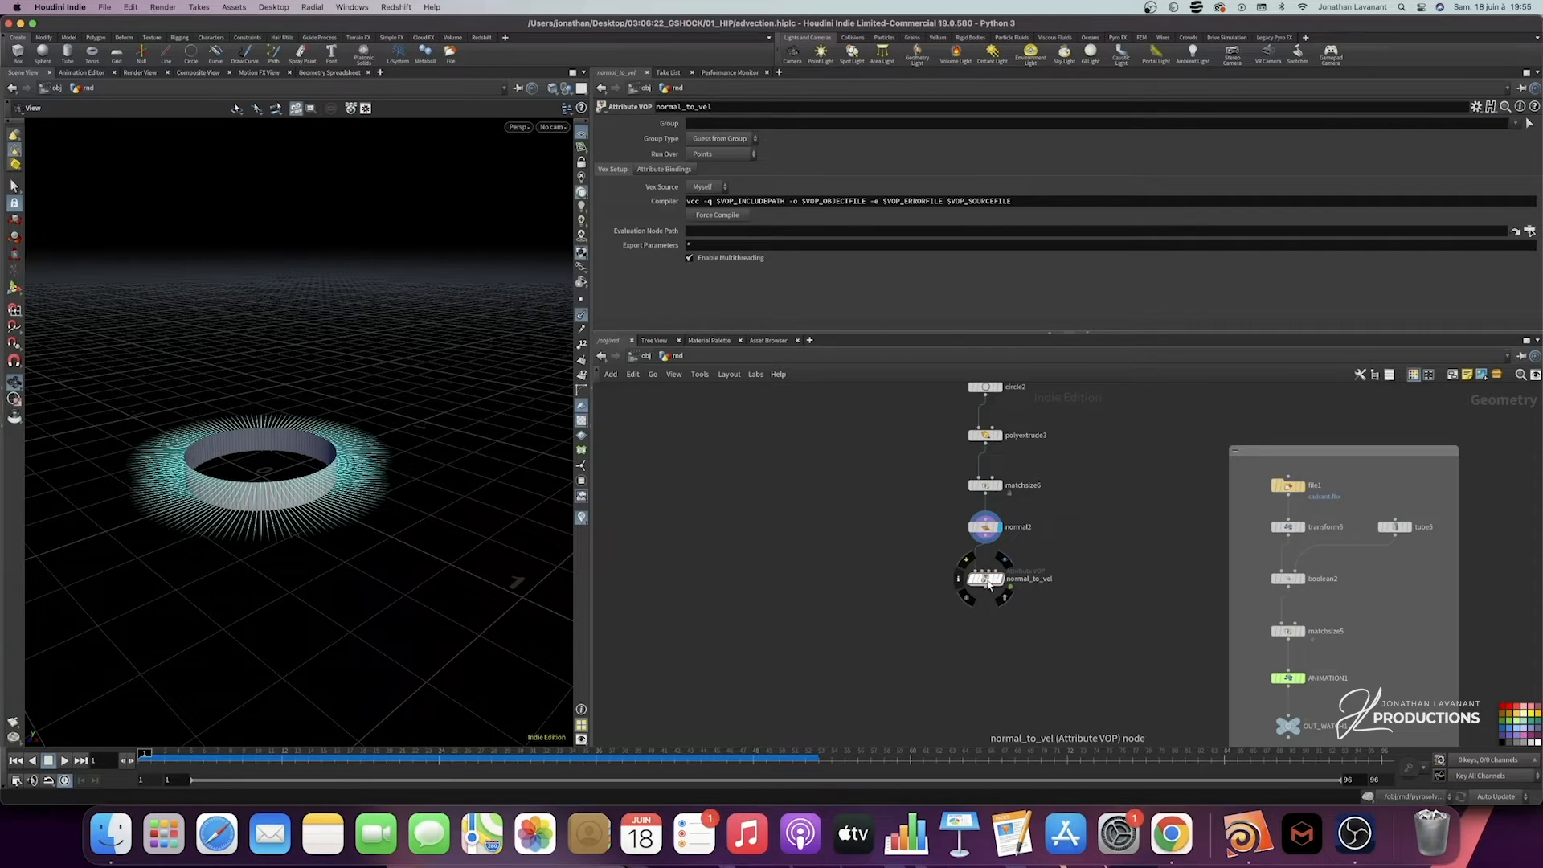
Step: Inside normal_to_vel, wire the global N output to the v input of the geometry output, and return to the parent network
double_click(985, 579)
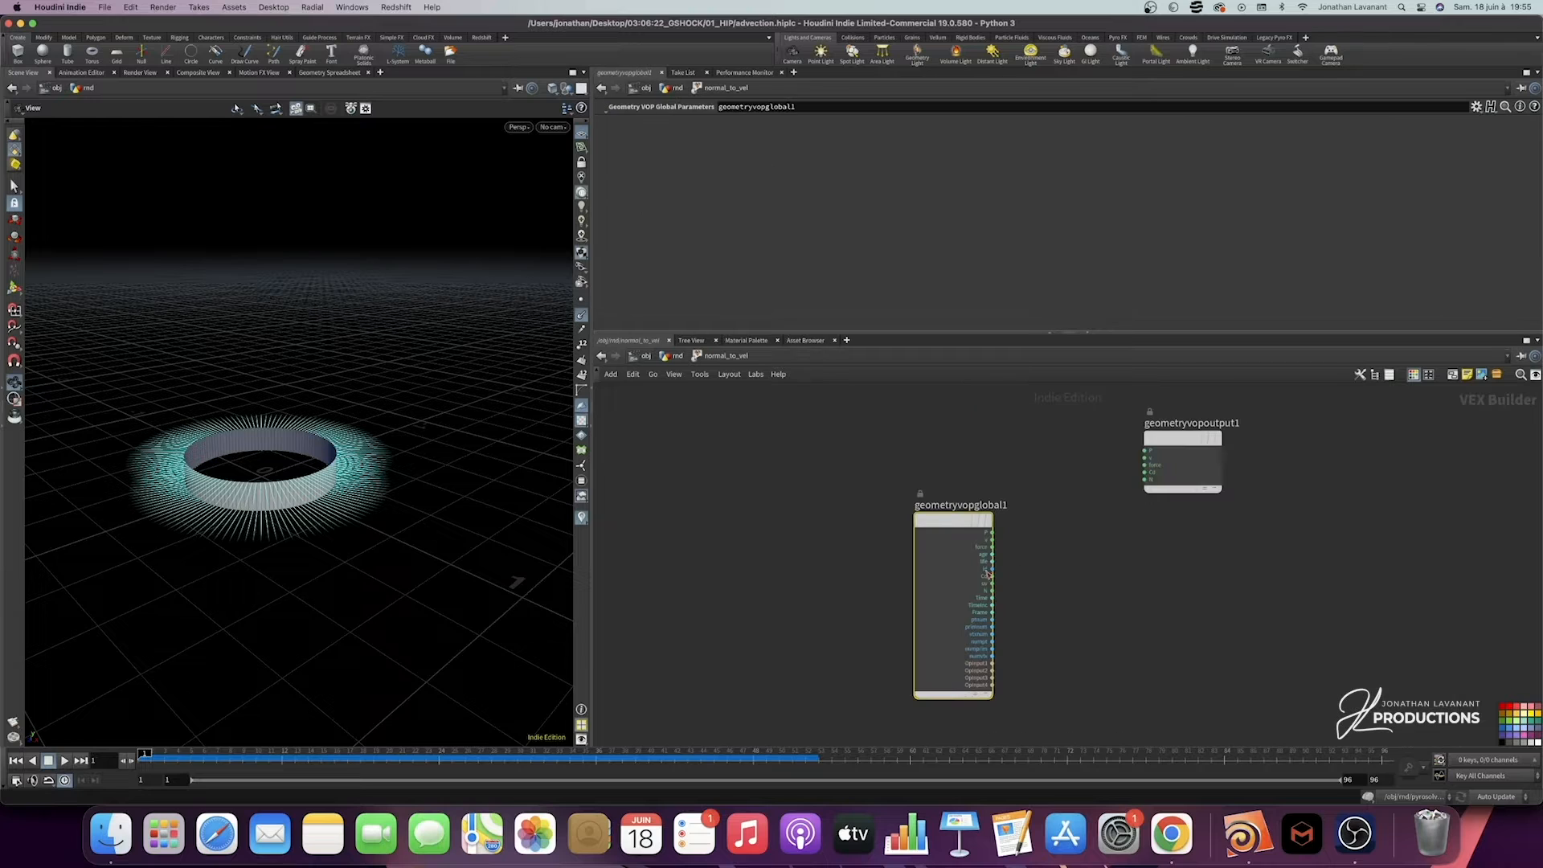
key("l")
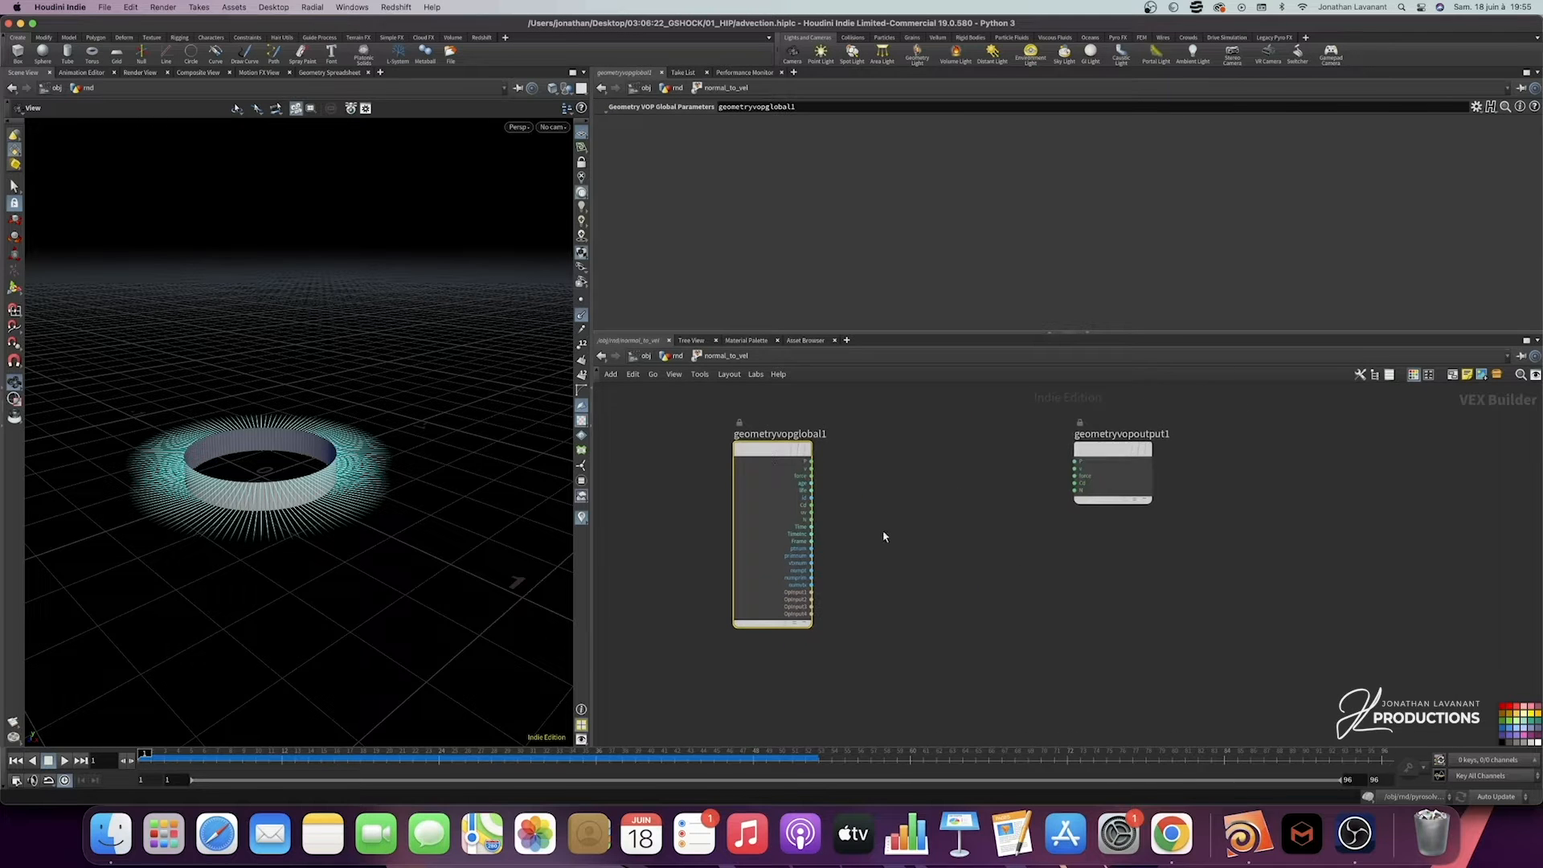
left_click_drag(811, 519, 1074, 469)
left_click(674, 357)
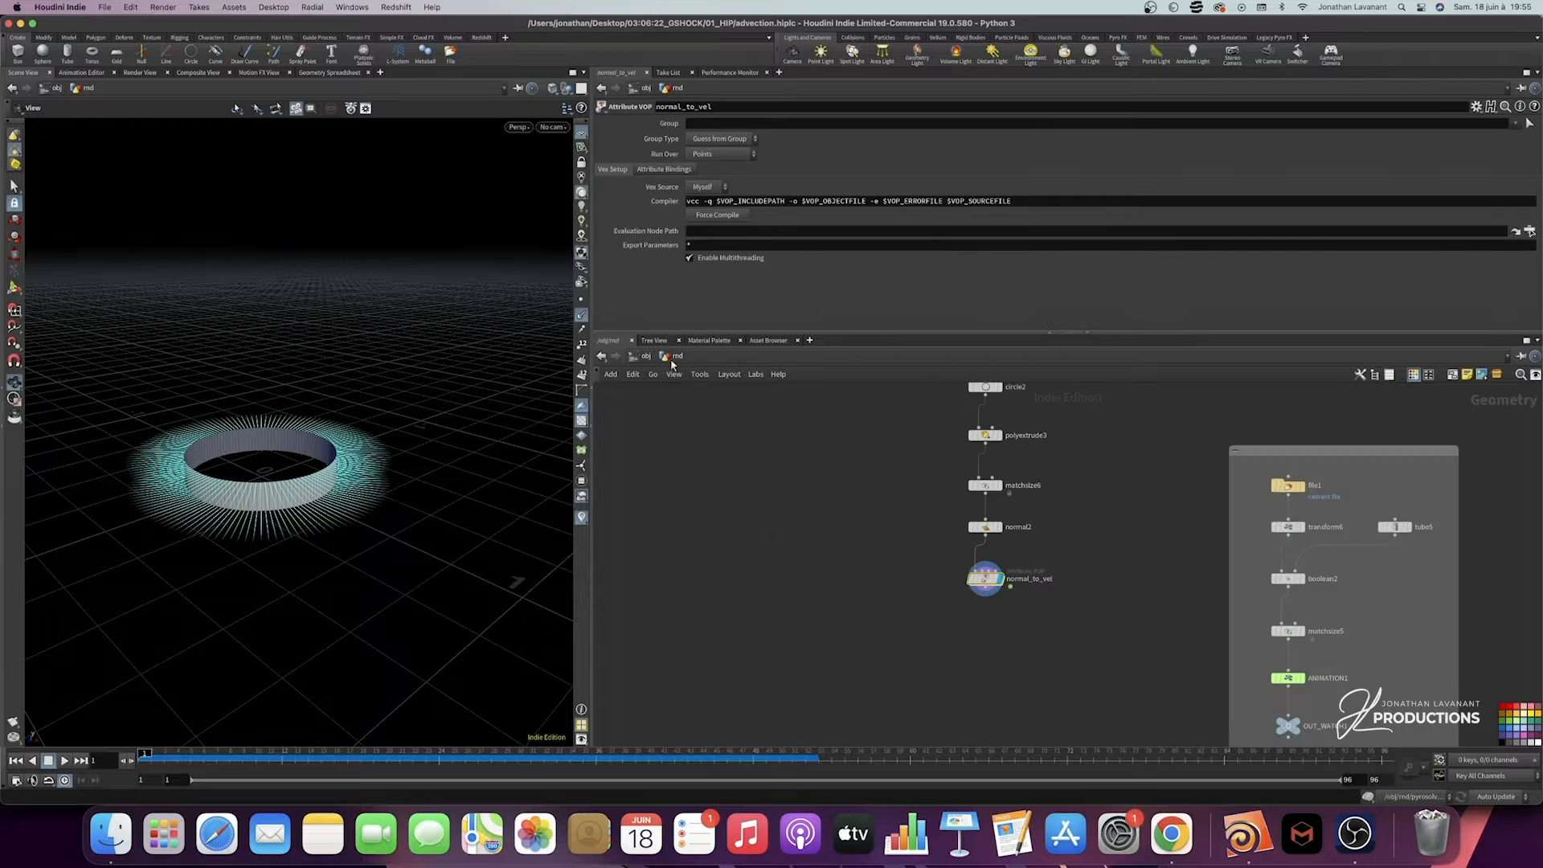
Step: Add a Null below normal_to_vel, wired to its output, and name it OUT_EMITTER
scroll(923, 614, "down", 1)
middle_click_drag(963, 609, 900, 541)
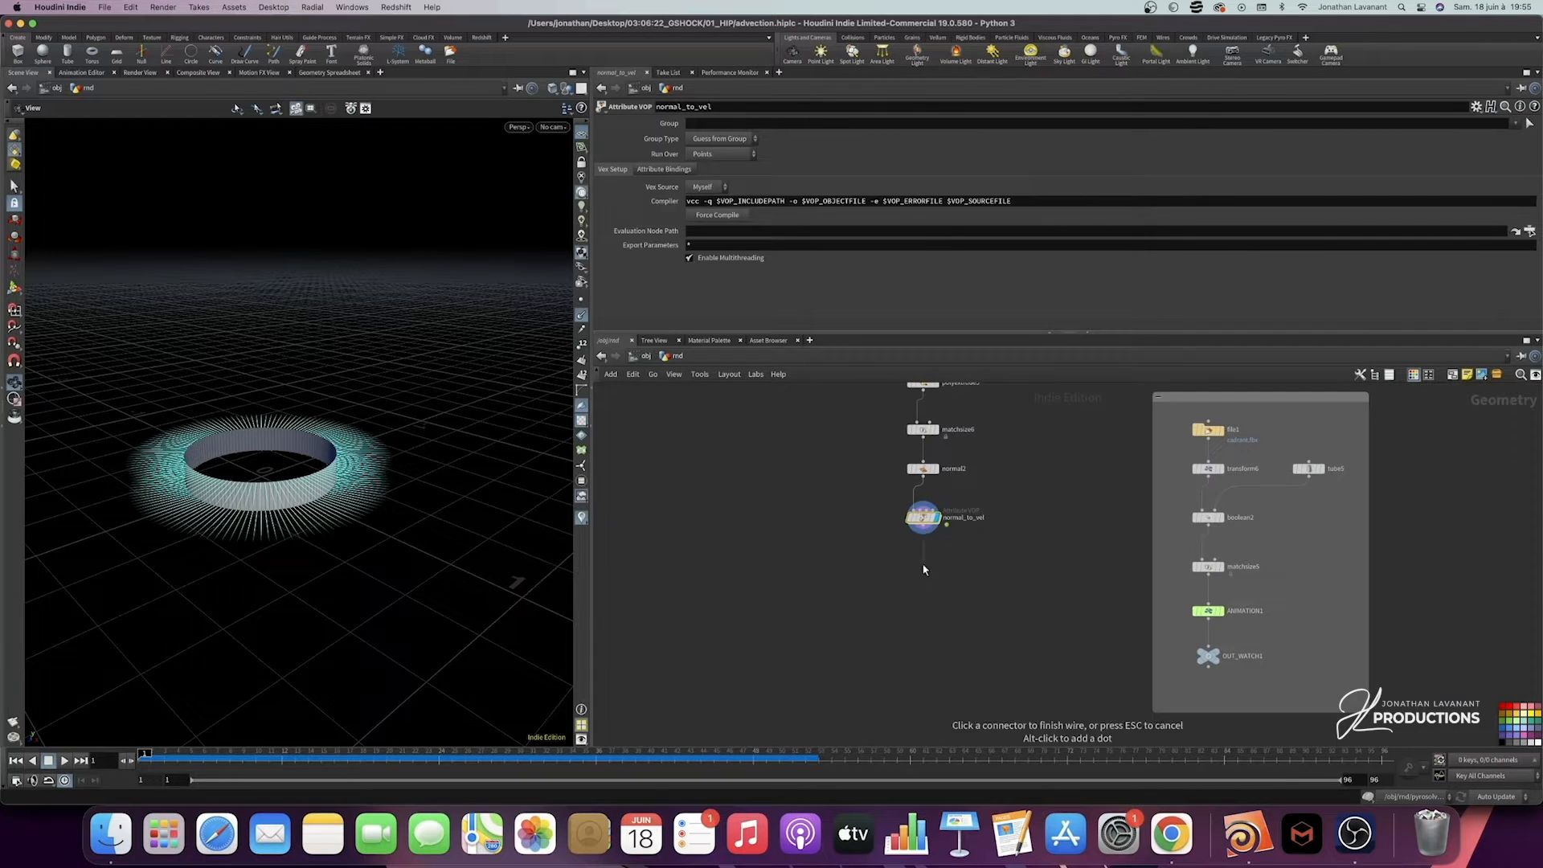
key("Tab")
type("null")
key("Return")
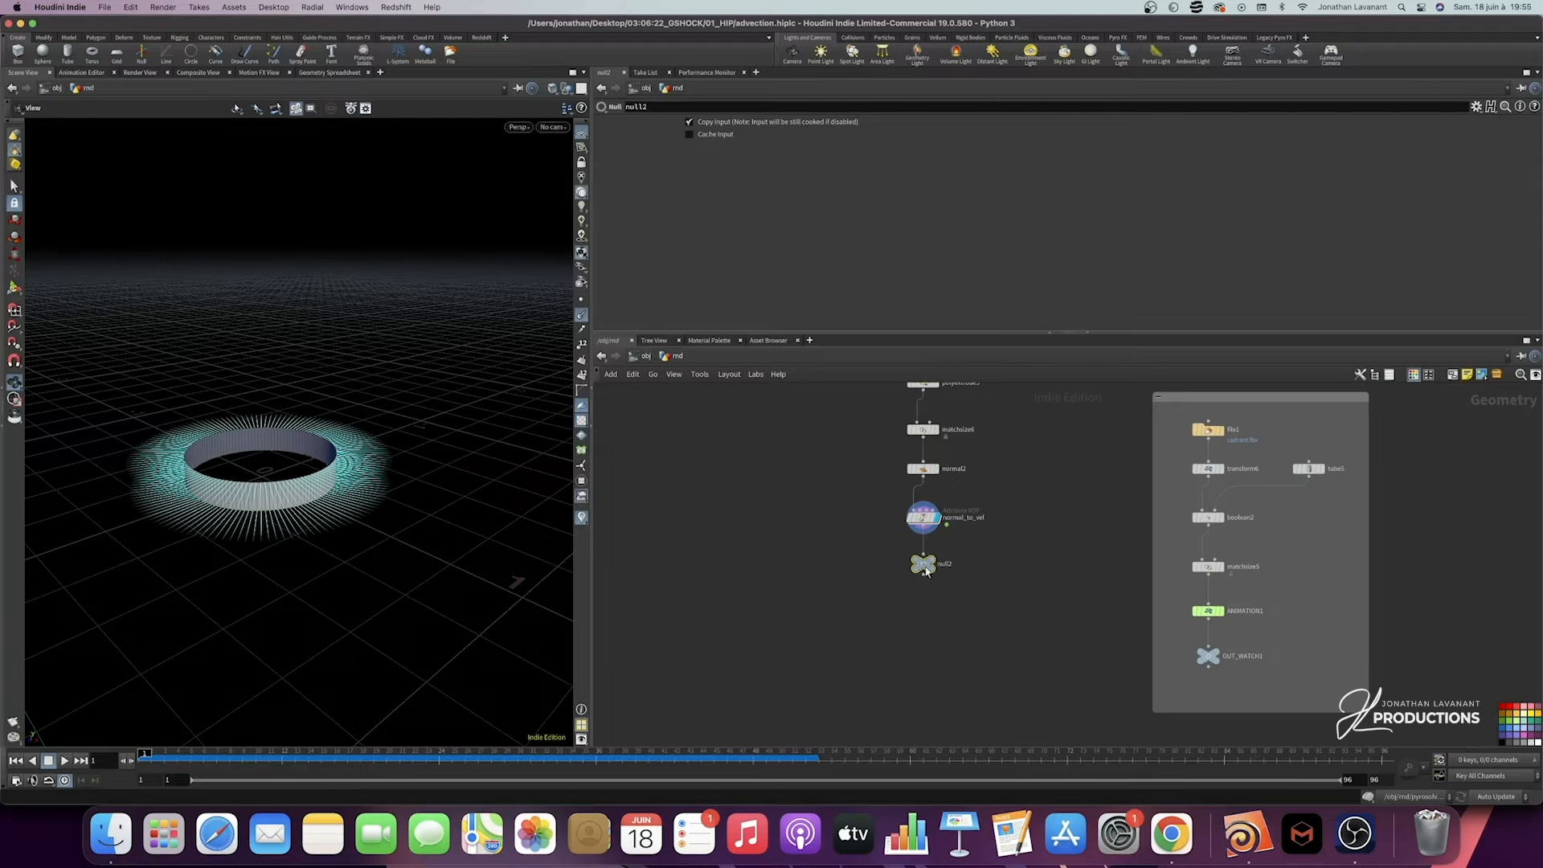
double_click(942, 567)
type("OUT_EMITTER")
key("Return")
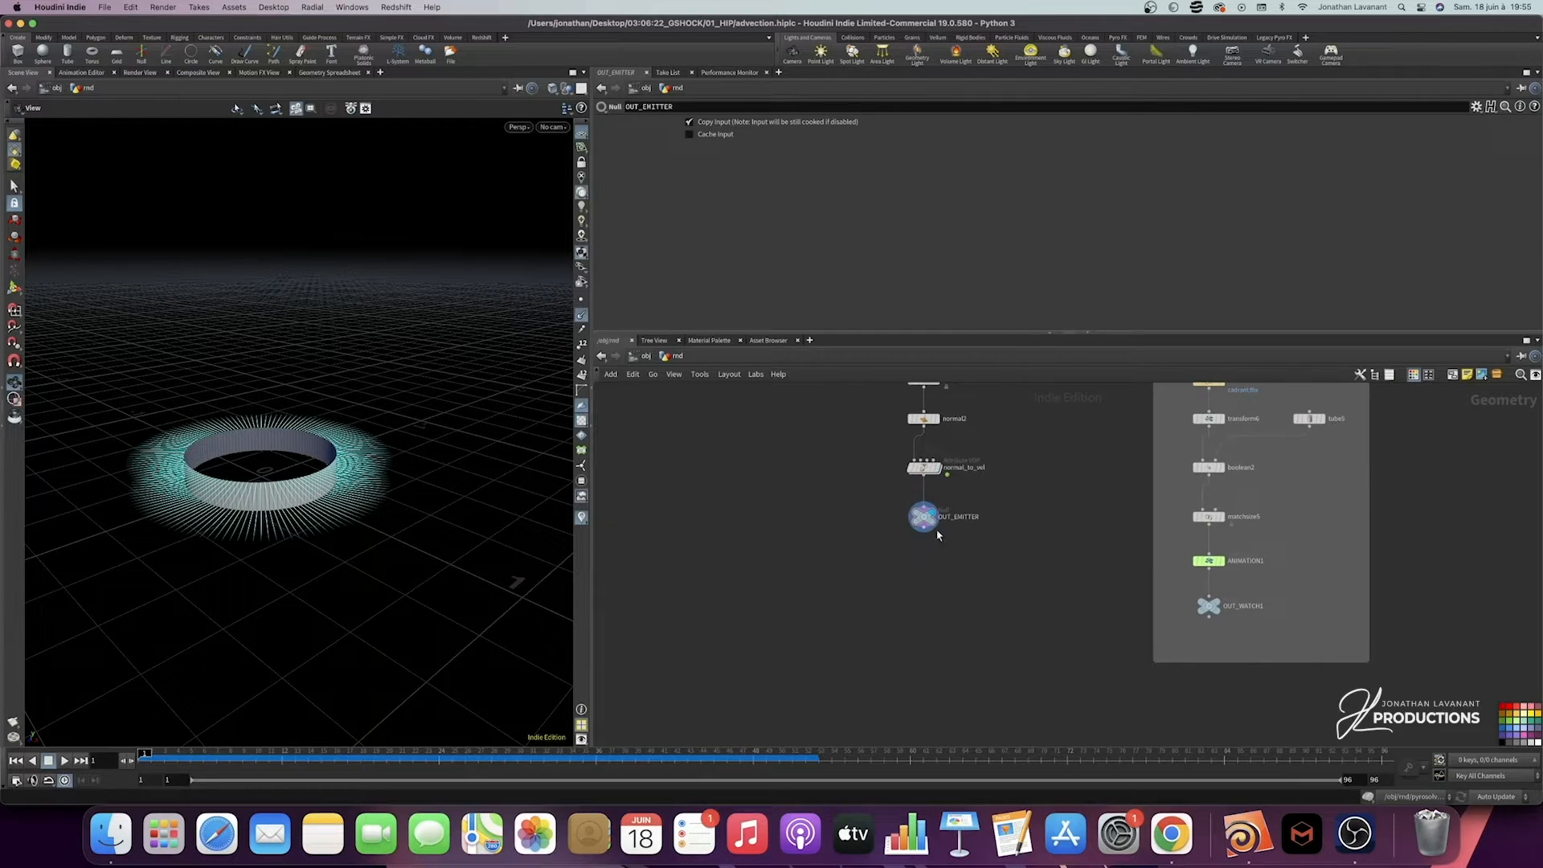
Step: Add a Pyro Source node below OUT_EMITTER, wired to its output
key("Tab")
type("pyro source")
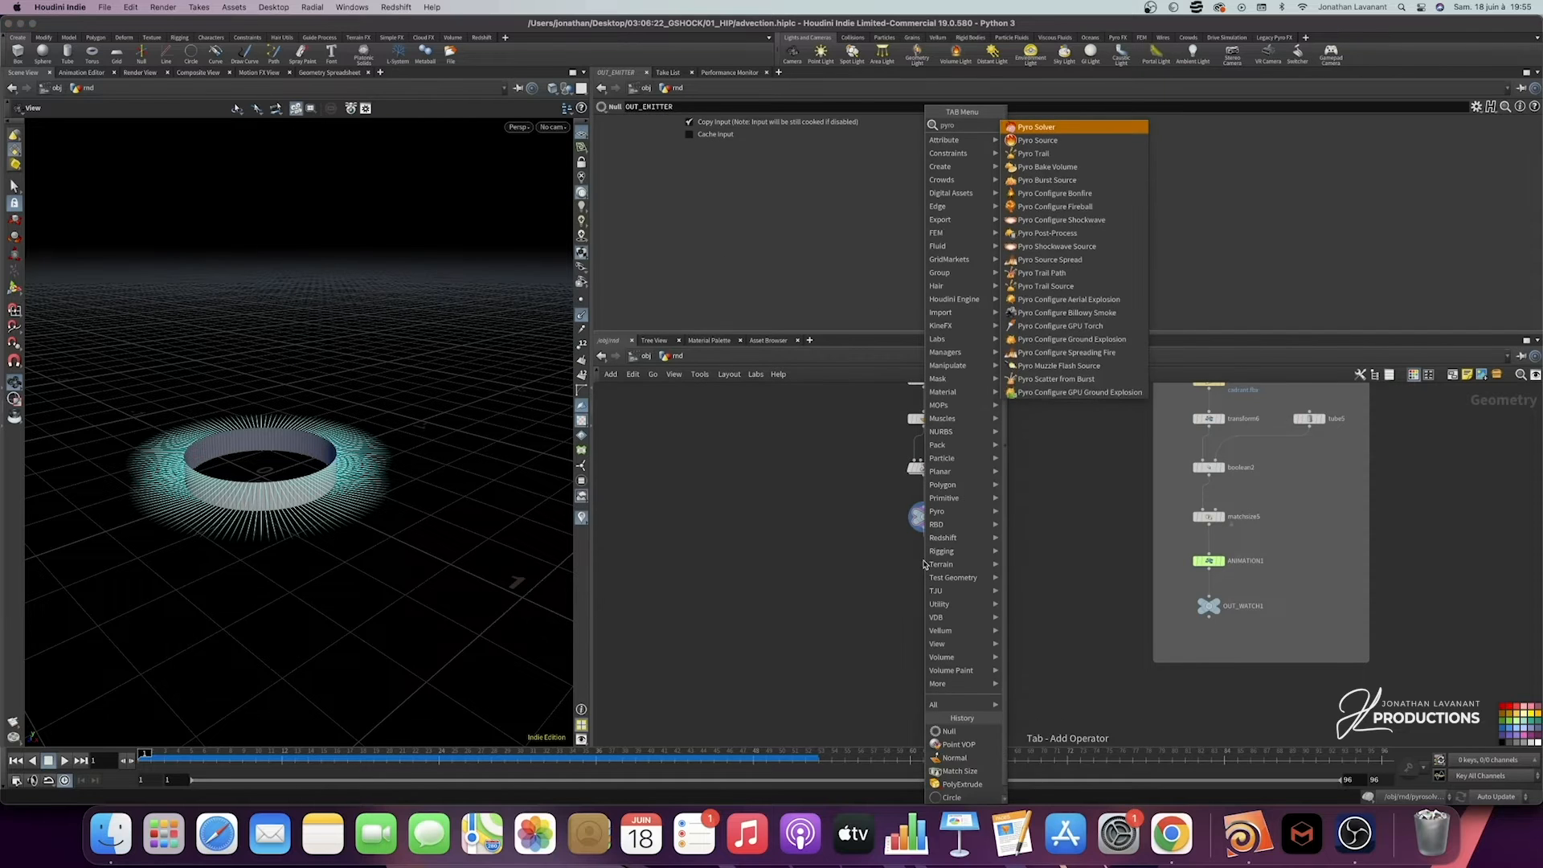
key("Return")
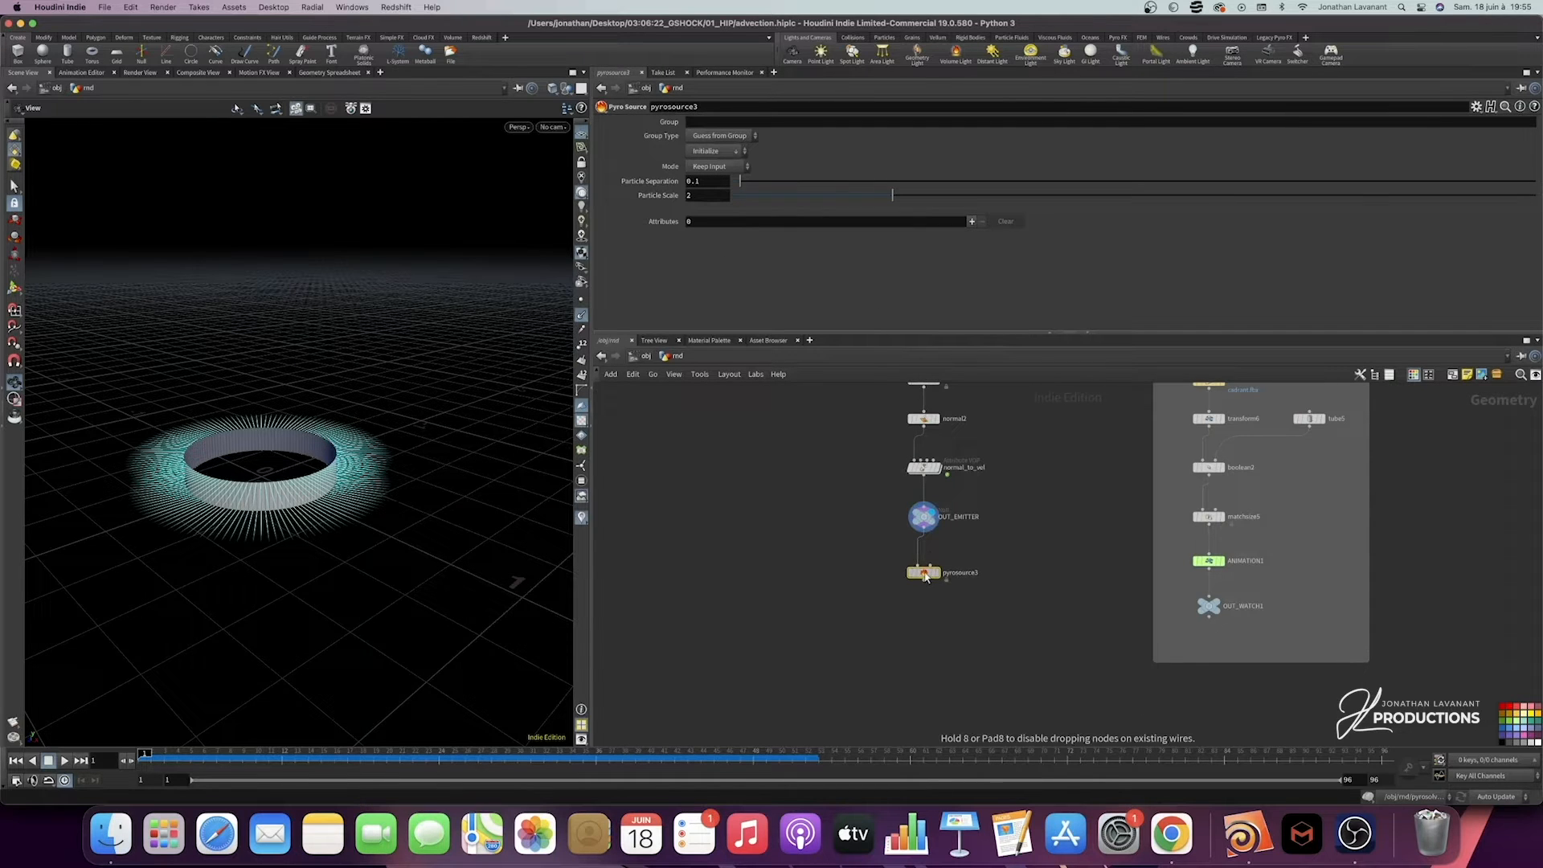
left_click(924, 568)
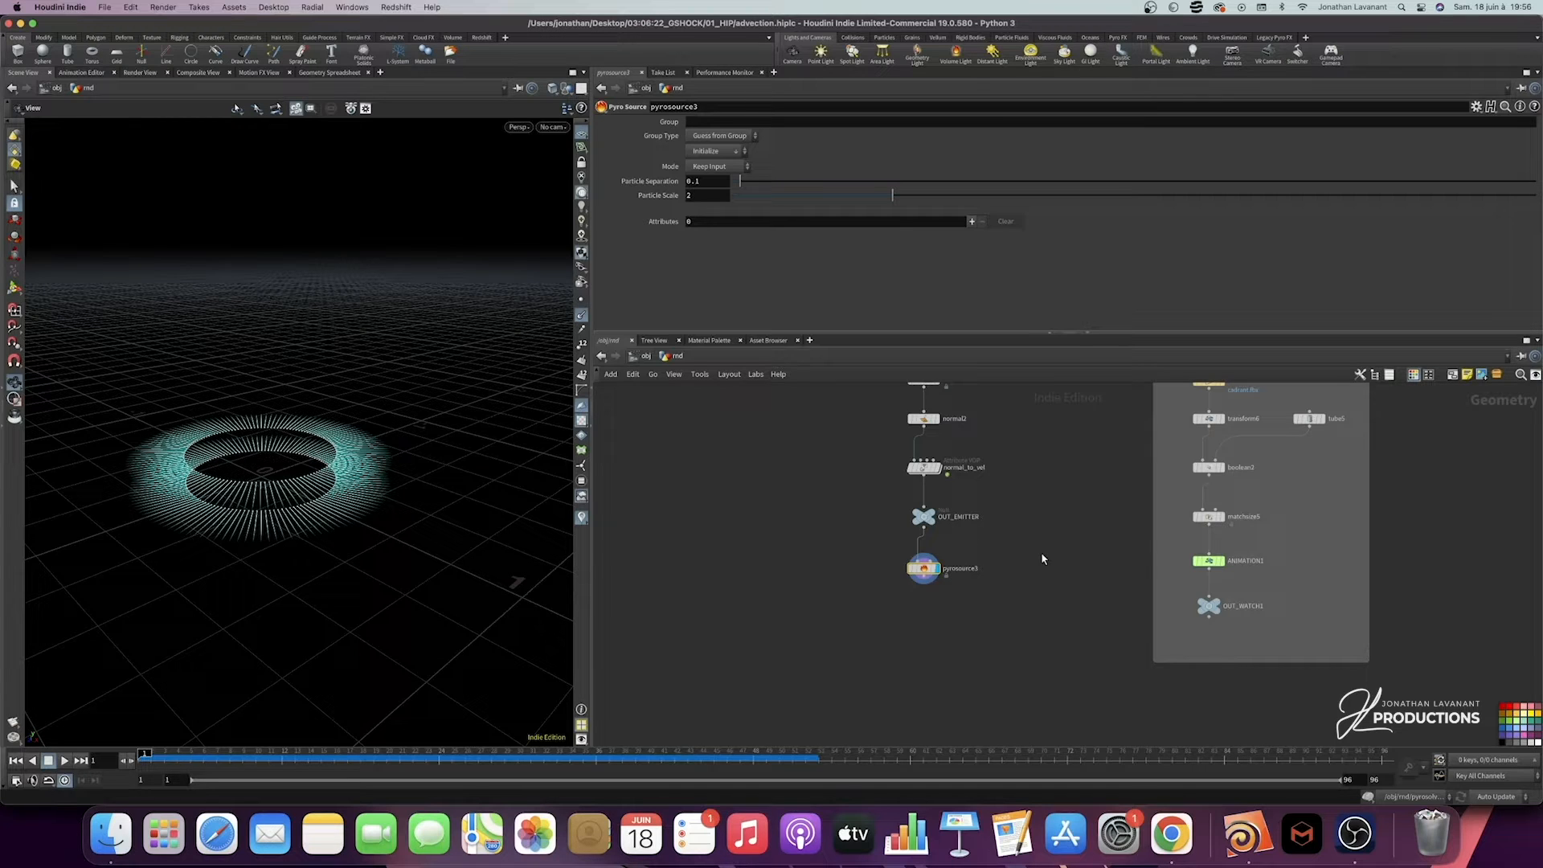
Step: Set the Pyro Source mode to Surface Scatter and initialize it with density and temperature attributes
left_click(706, 170)
left_click(726, 184)
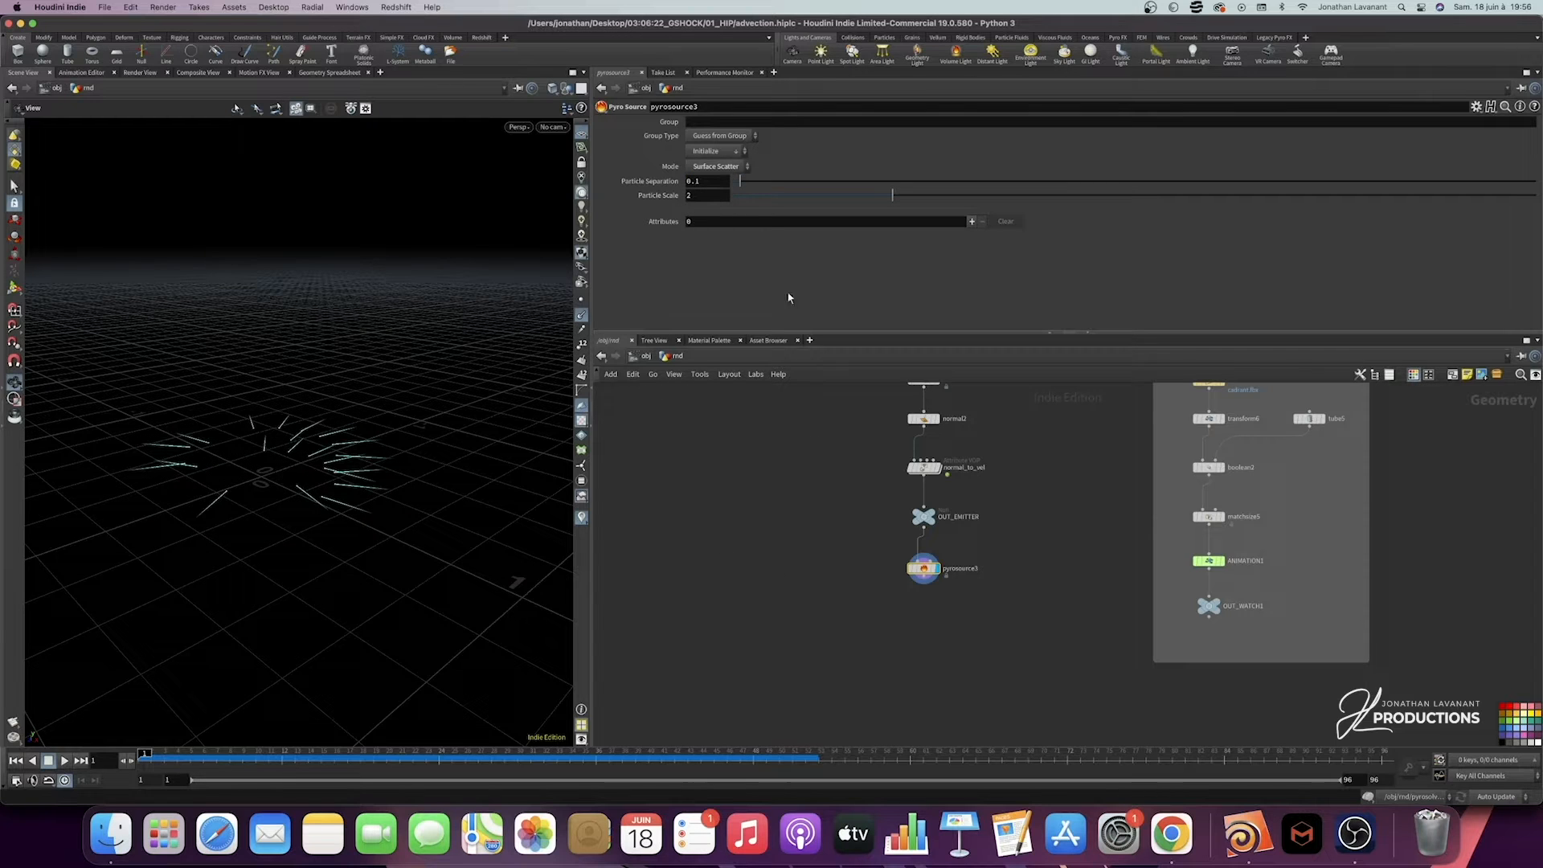
left_click(707, 155)
left_click(712, 200)
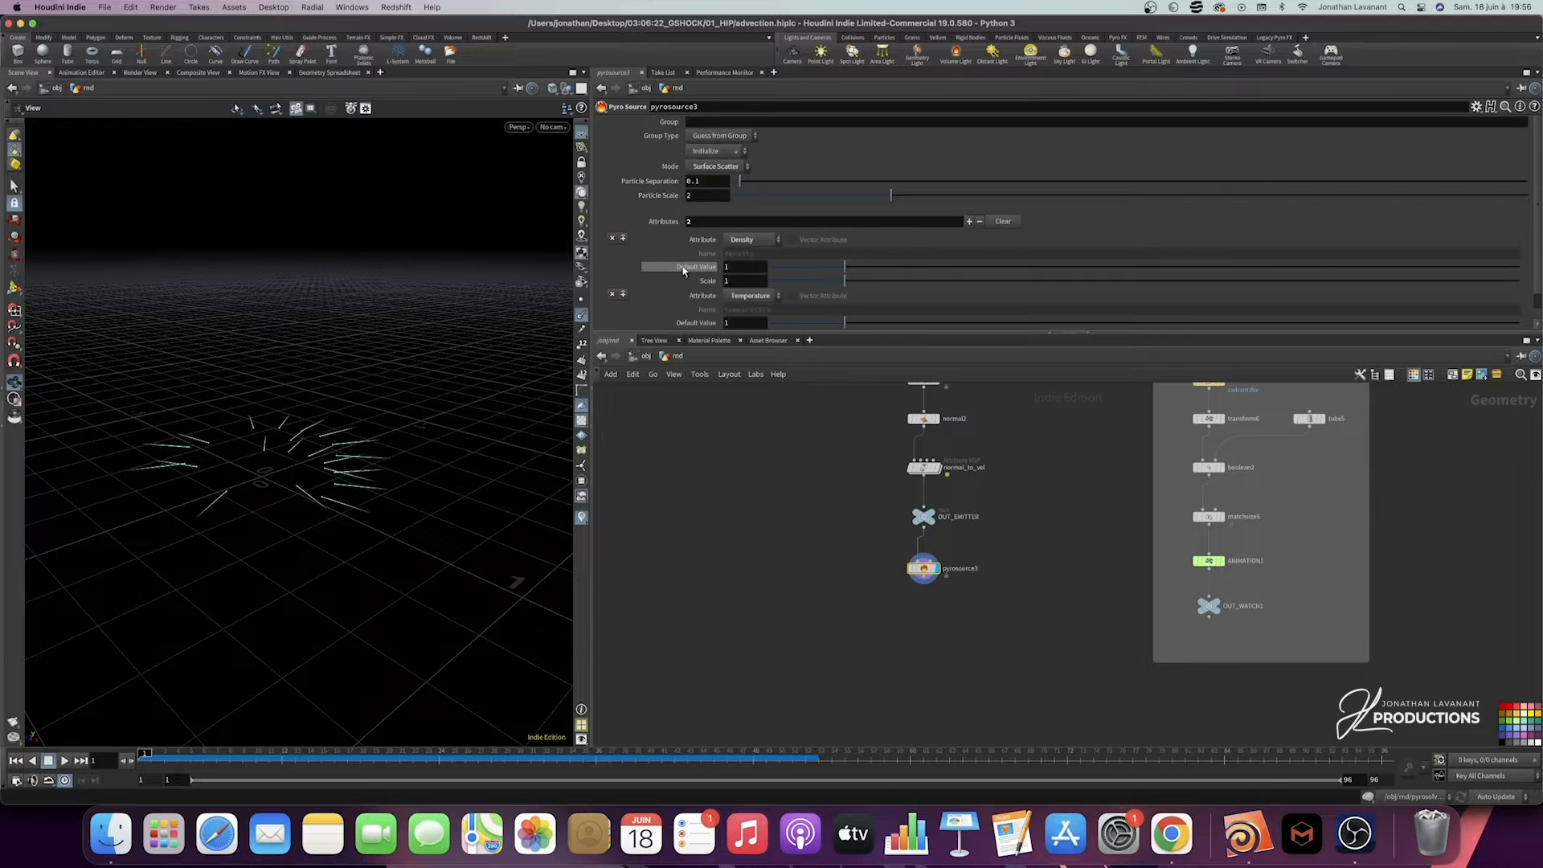
scroll(684, 270, "down", 1)
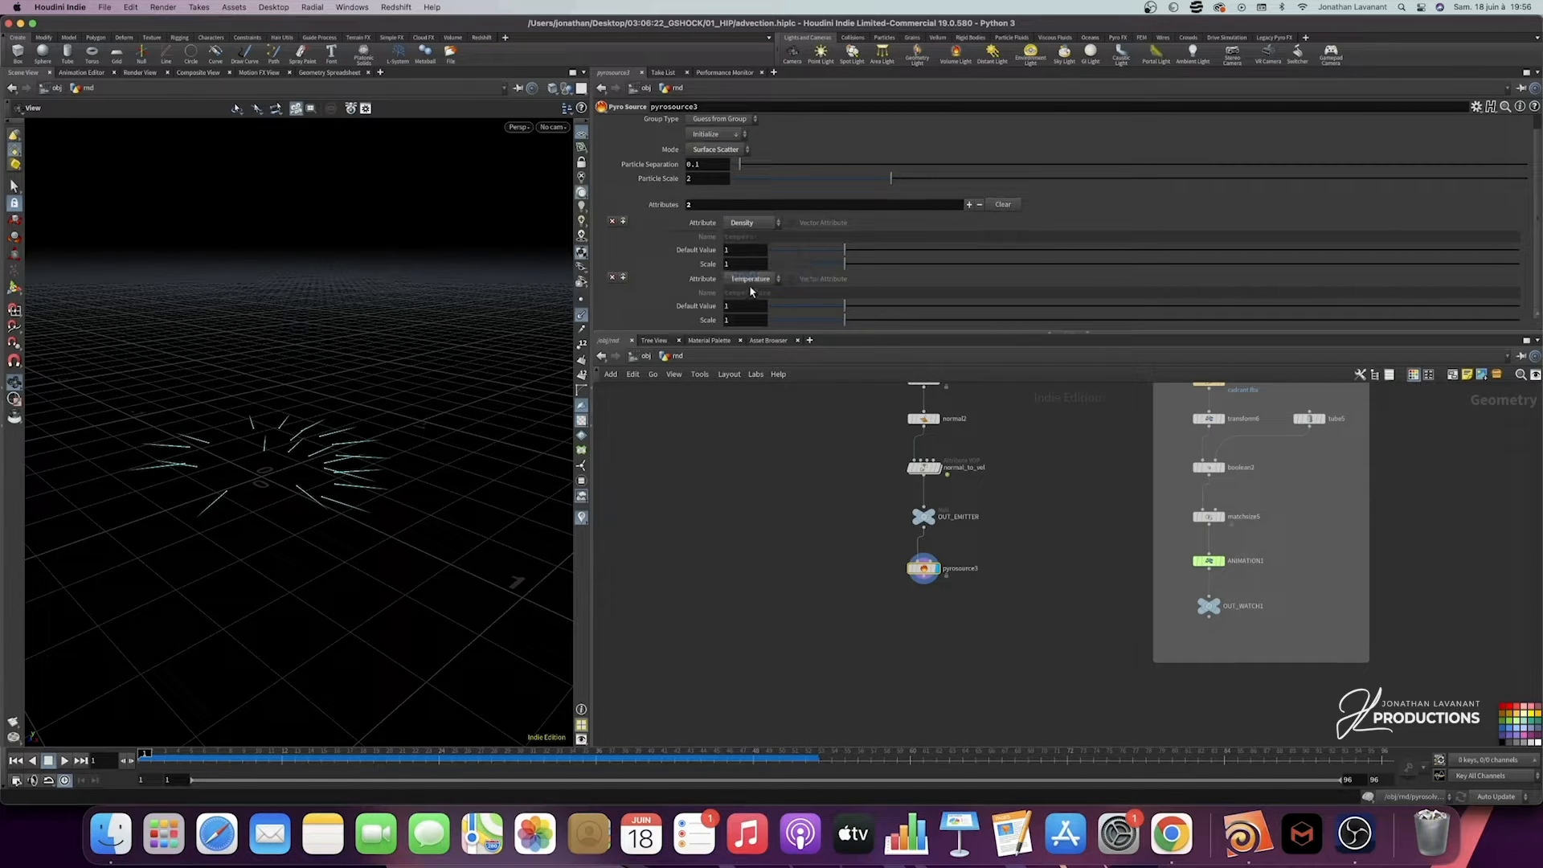
scroll(703, 238, "up", 1)
scroll(776, 526, "up", 1)
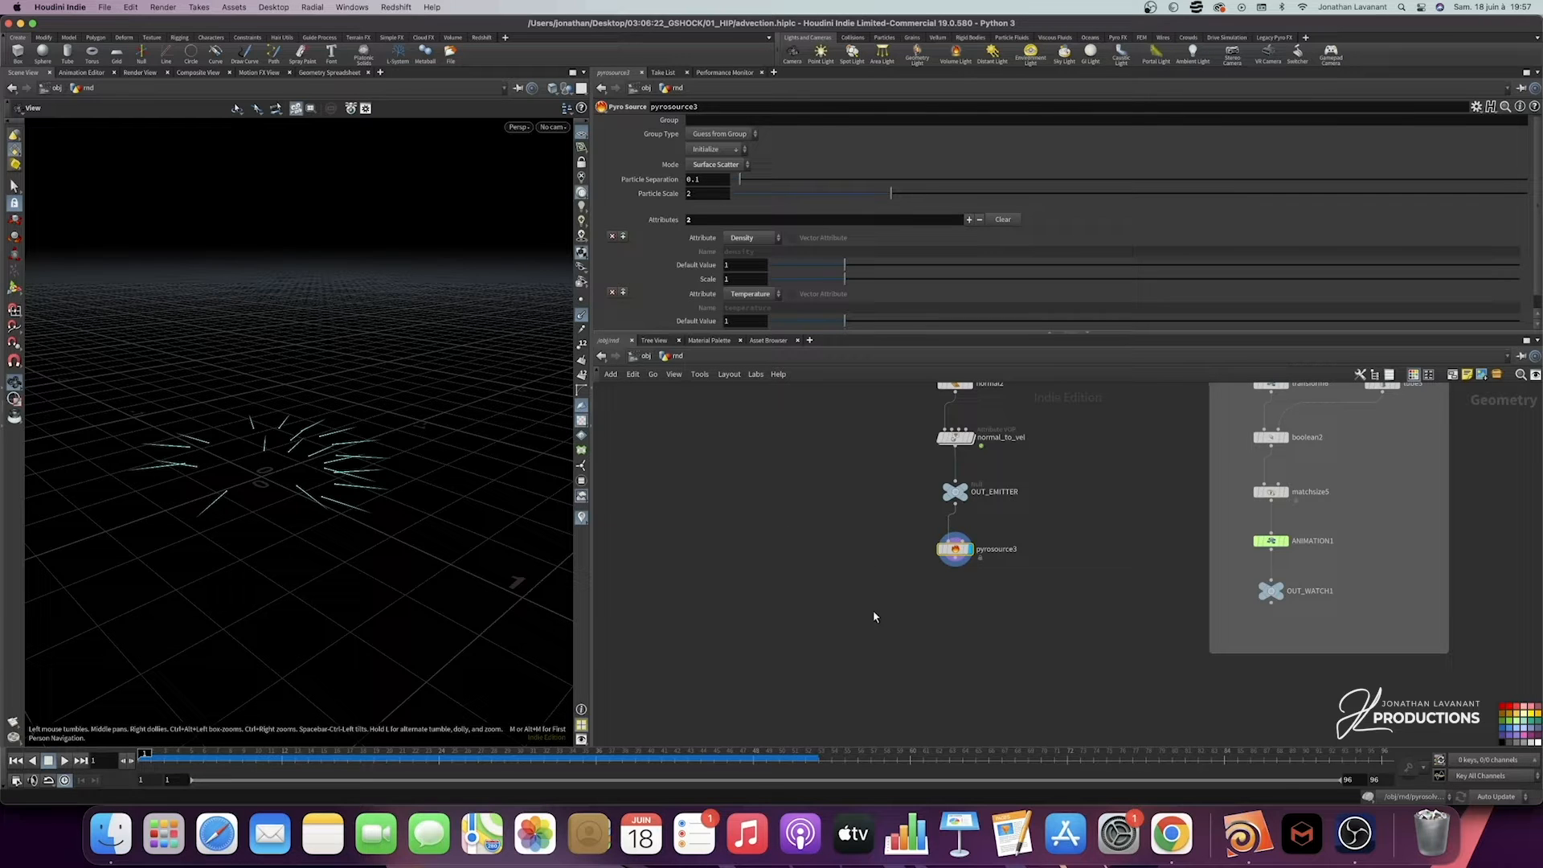
Step: Set the Pyro Source particle separation to 0.02
left_click(697, 179)
type("0.01")
key("Return")
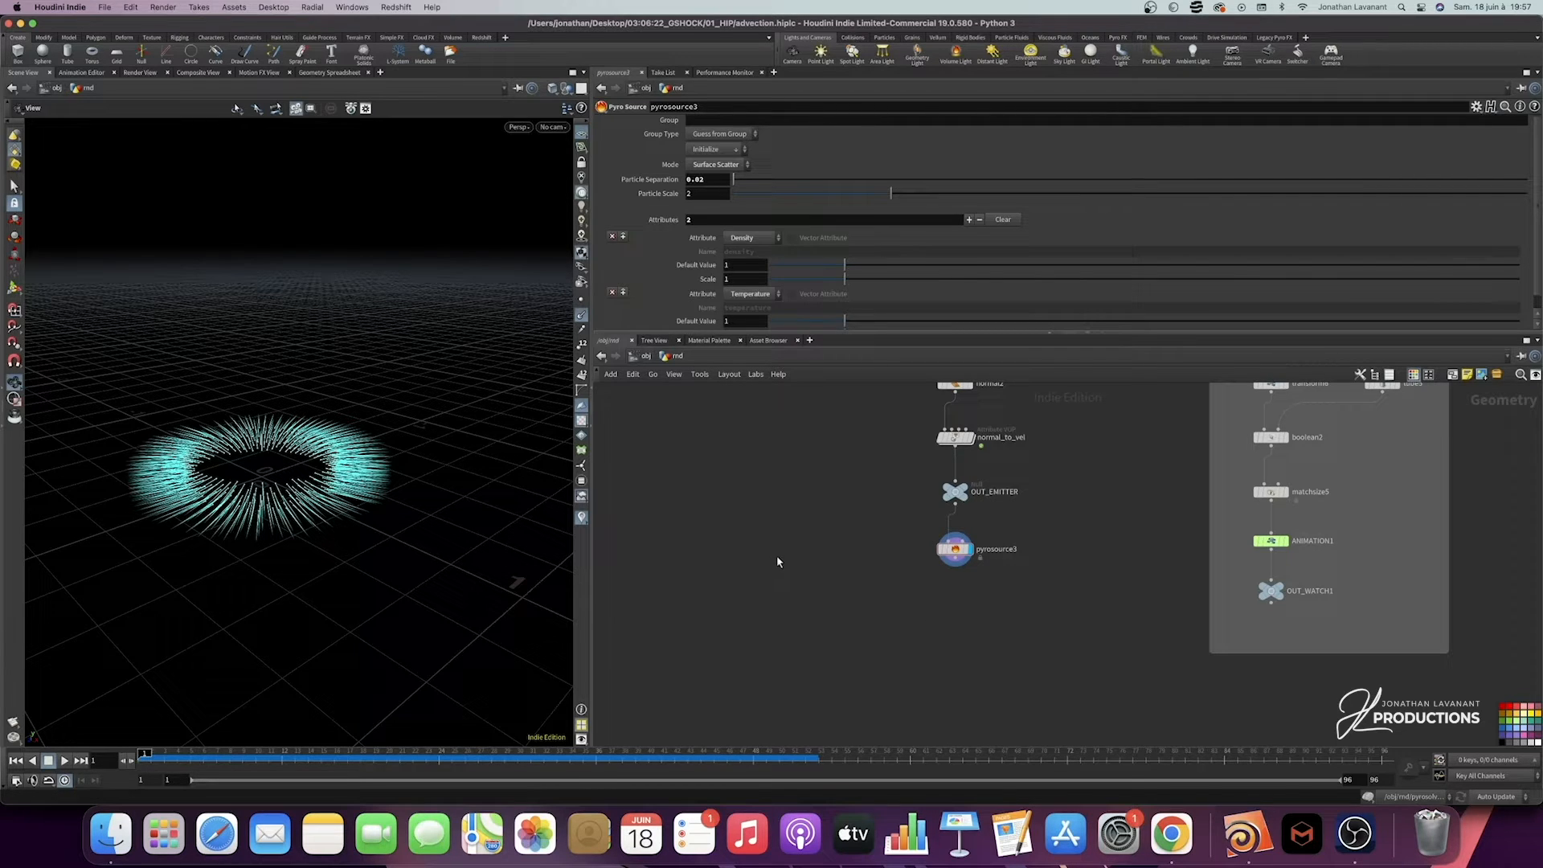
Step: Add an unconnected Null beside the emitter chain, give it a circle node shape and name it controller
key("Tab")
type("null")
key("Return")
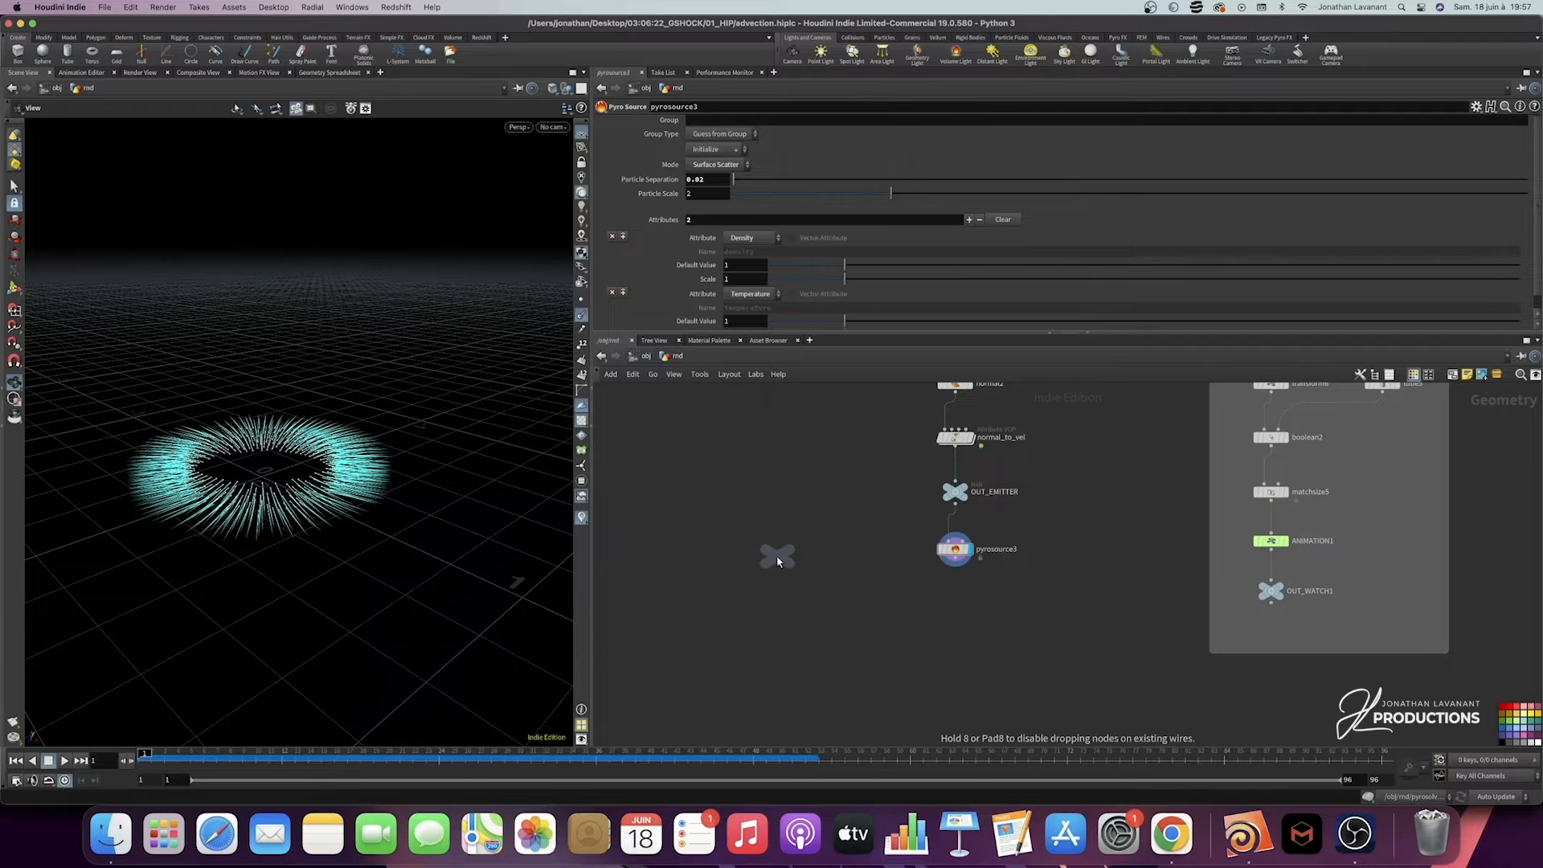
left_click(776, 560)
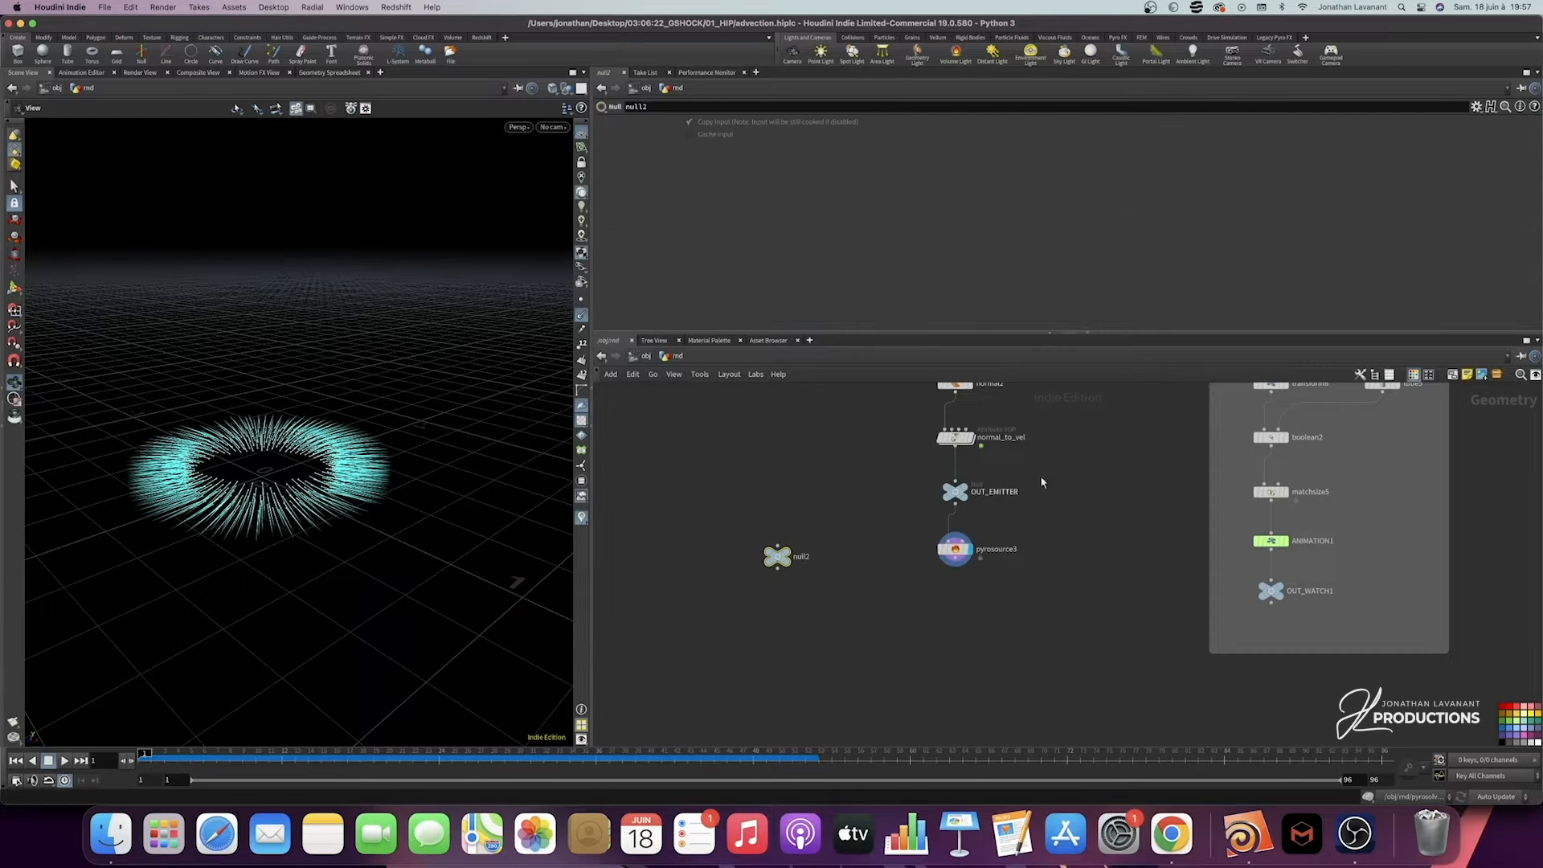
left_click(1428, 374)
left_click(1536, 713)
double_click(799, 557)
type("controller")
key("Return")
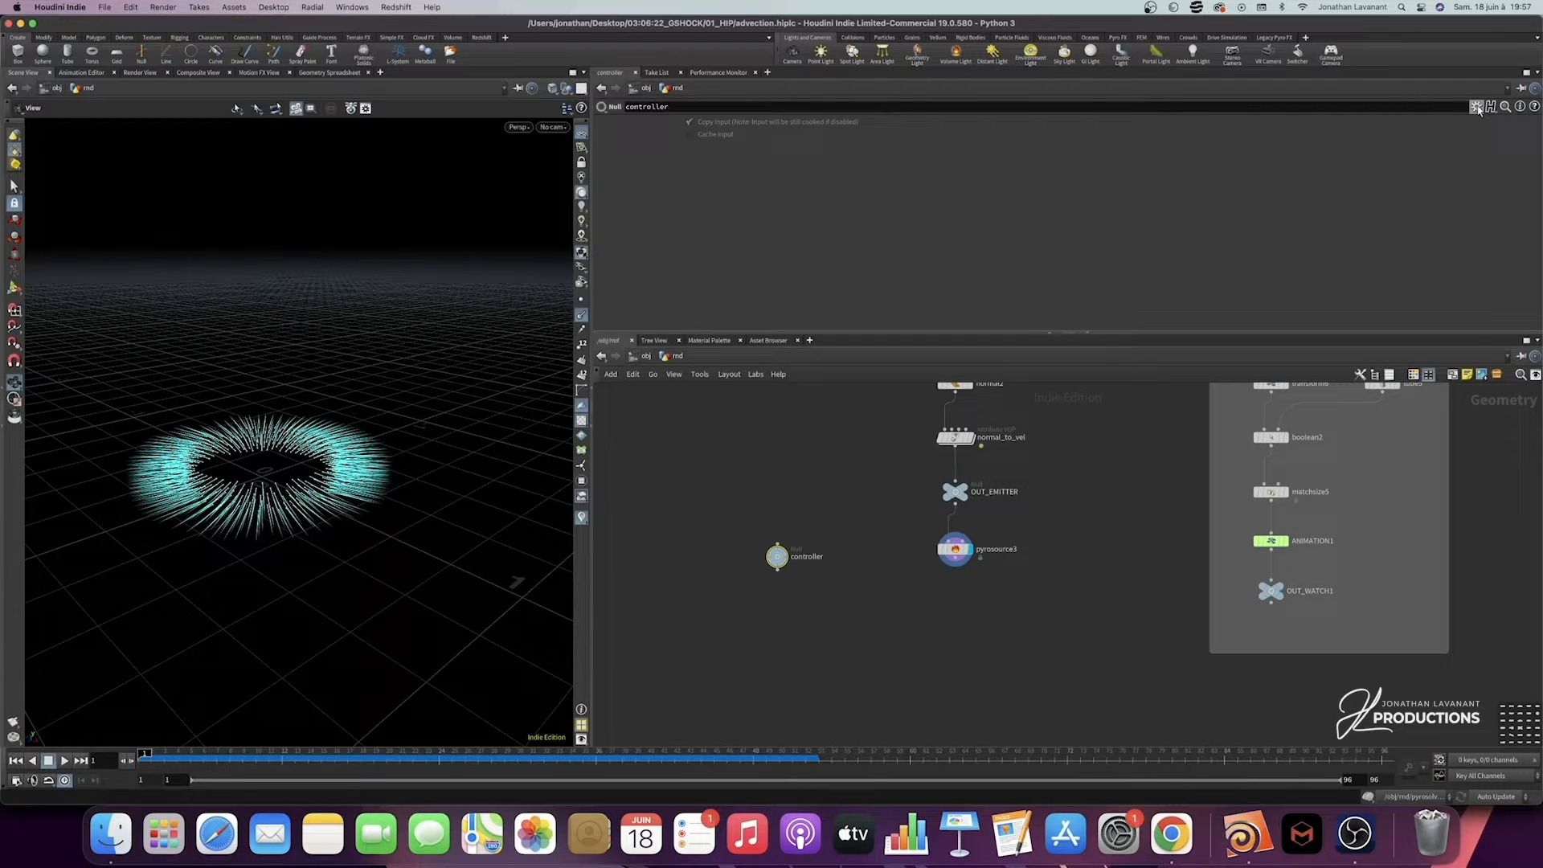
Step: Open the controller's parameter interface for editing and make the default Copy Input and Cache Input parameters invisible
left_click(1476, 110)
left_click(1430, 123)
left_click_drag(561, 28, 543, 88)
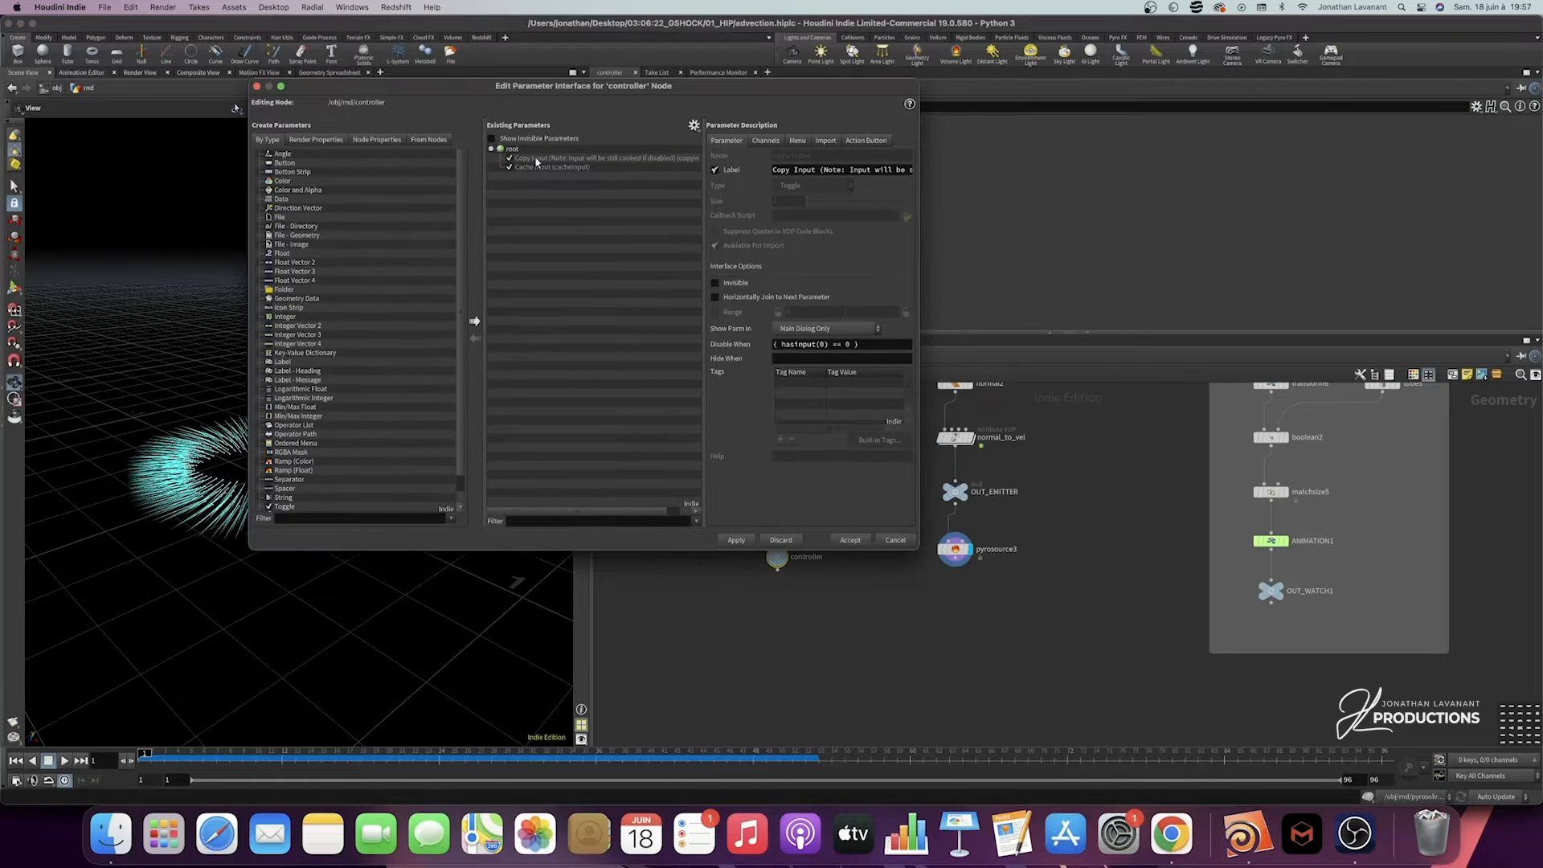
left_click(538, 166, "shift")
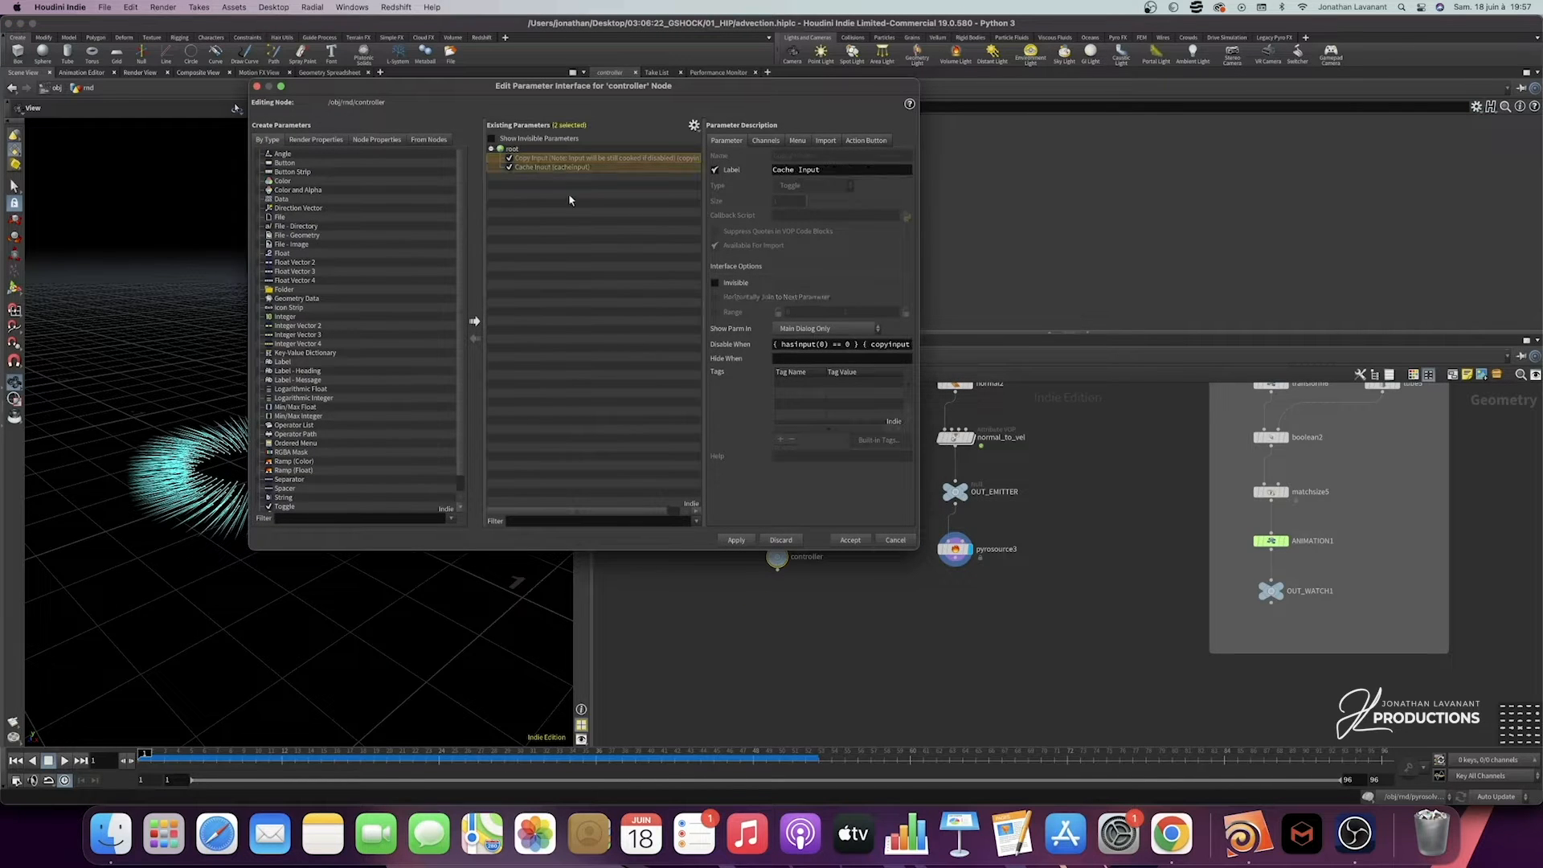
left_click(715, 282)
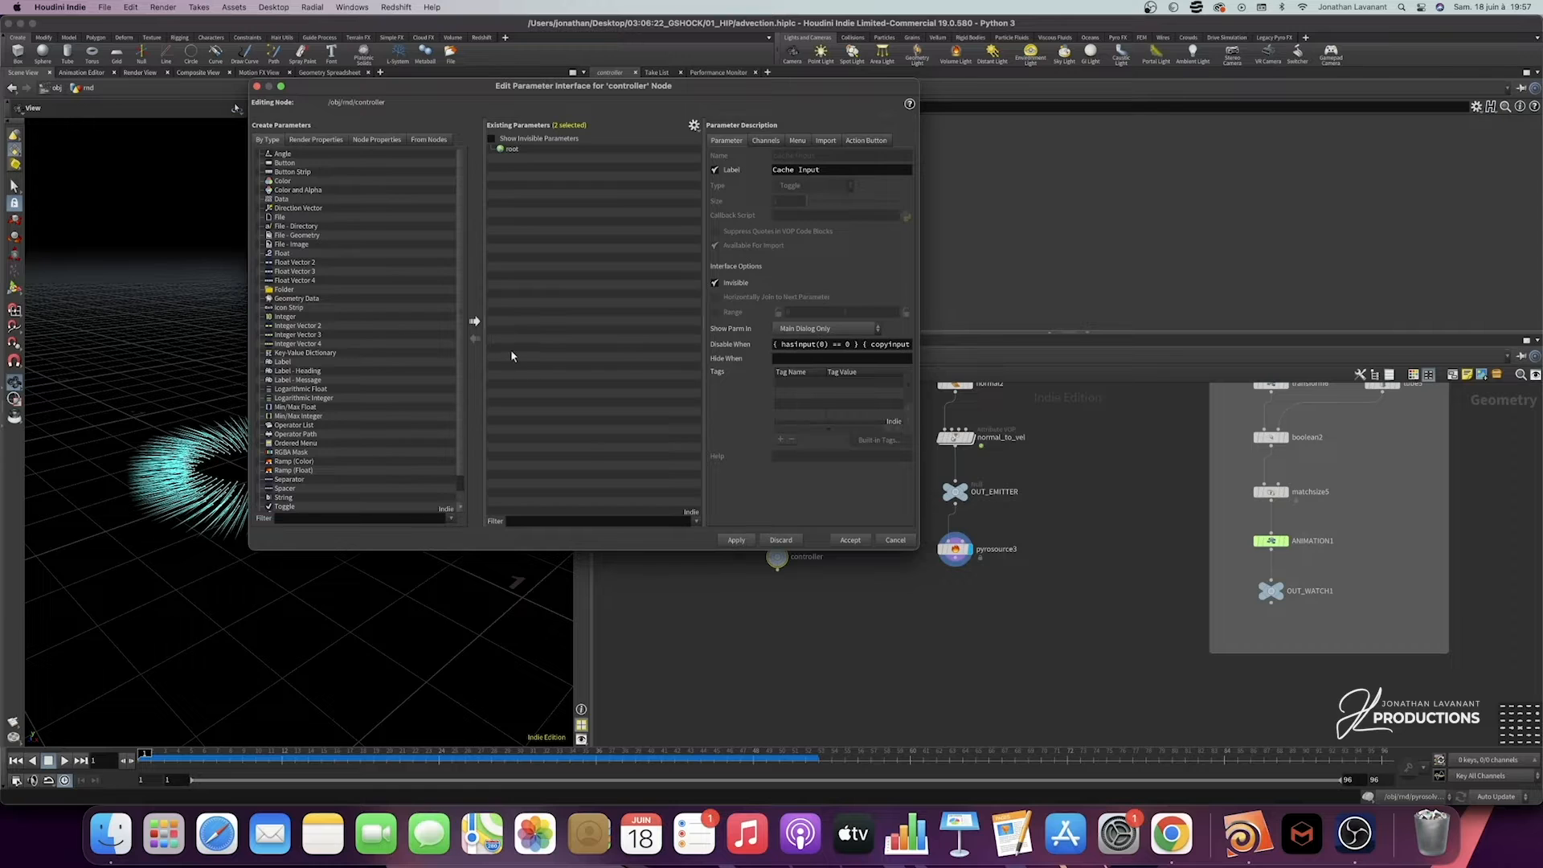
Step: Add a float parameter to the controller with name resolution and label Resolution, and accept the interface changes
left_click_drag(281, 255, 553, 209)
double_click(797, 157)
type("resolution")
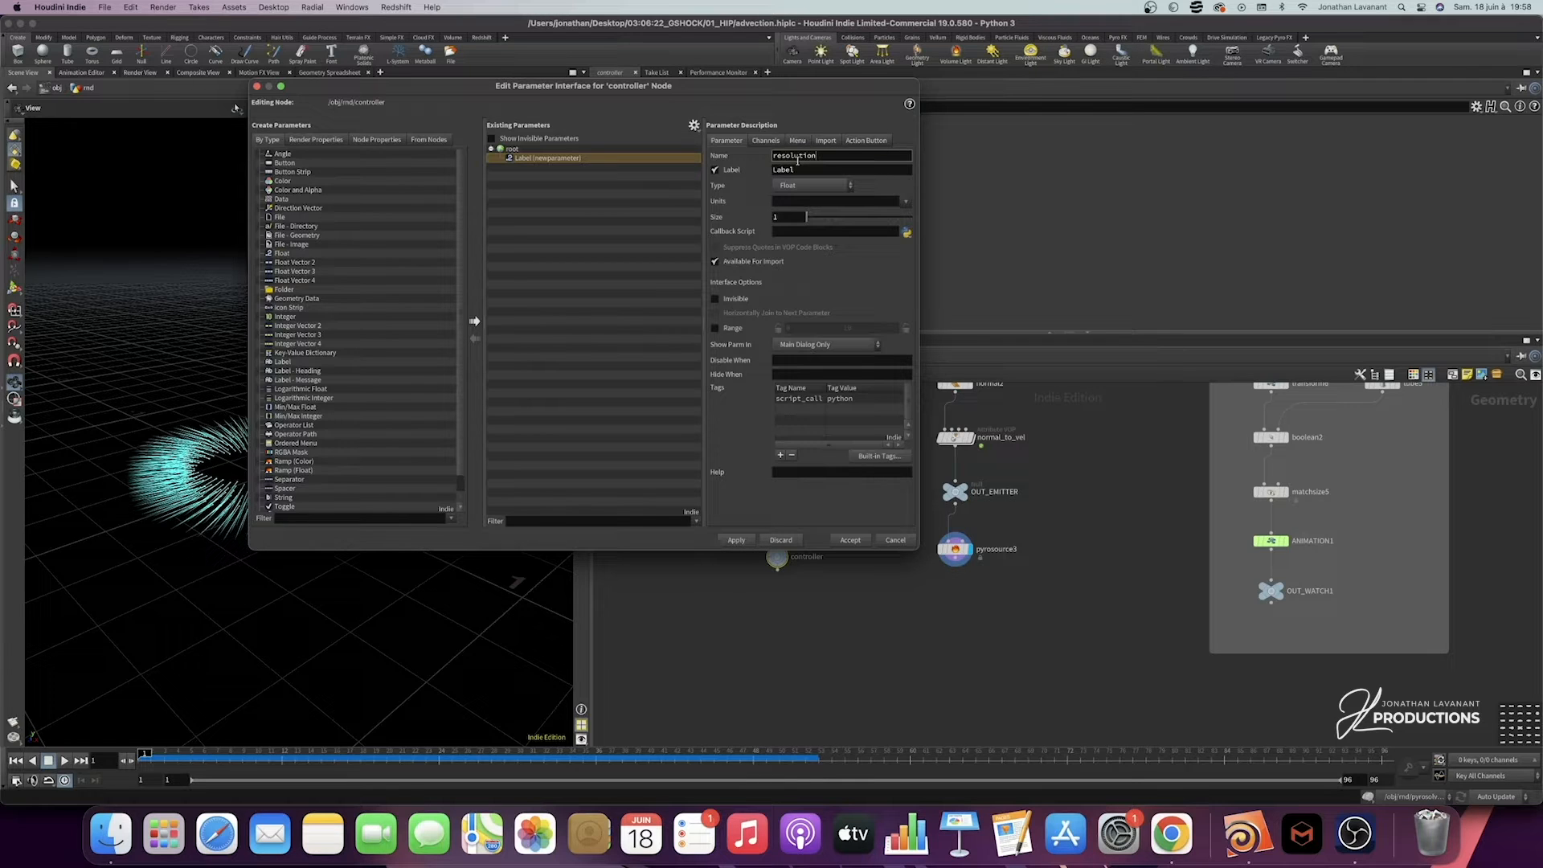
double_click(796, 170)
type("Resolu")
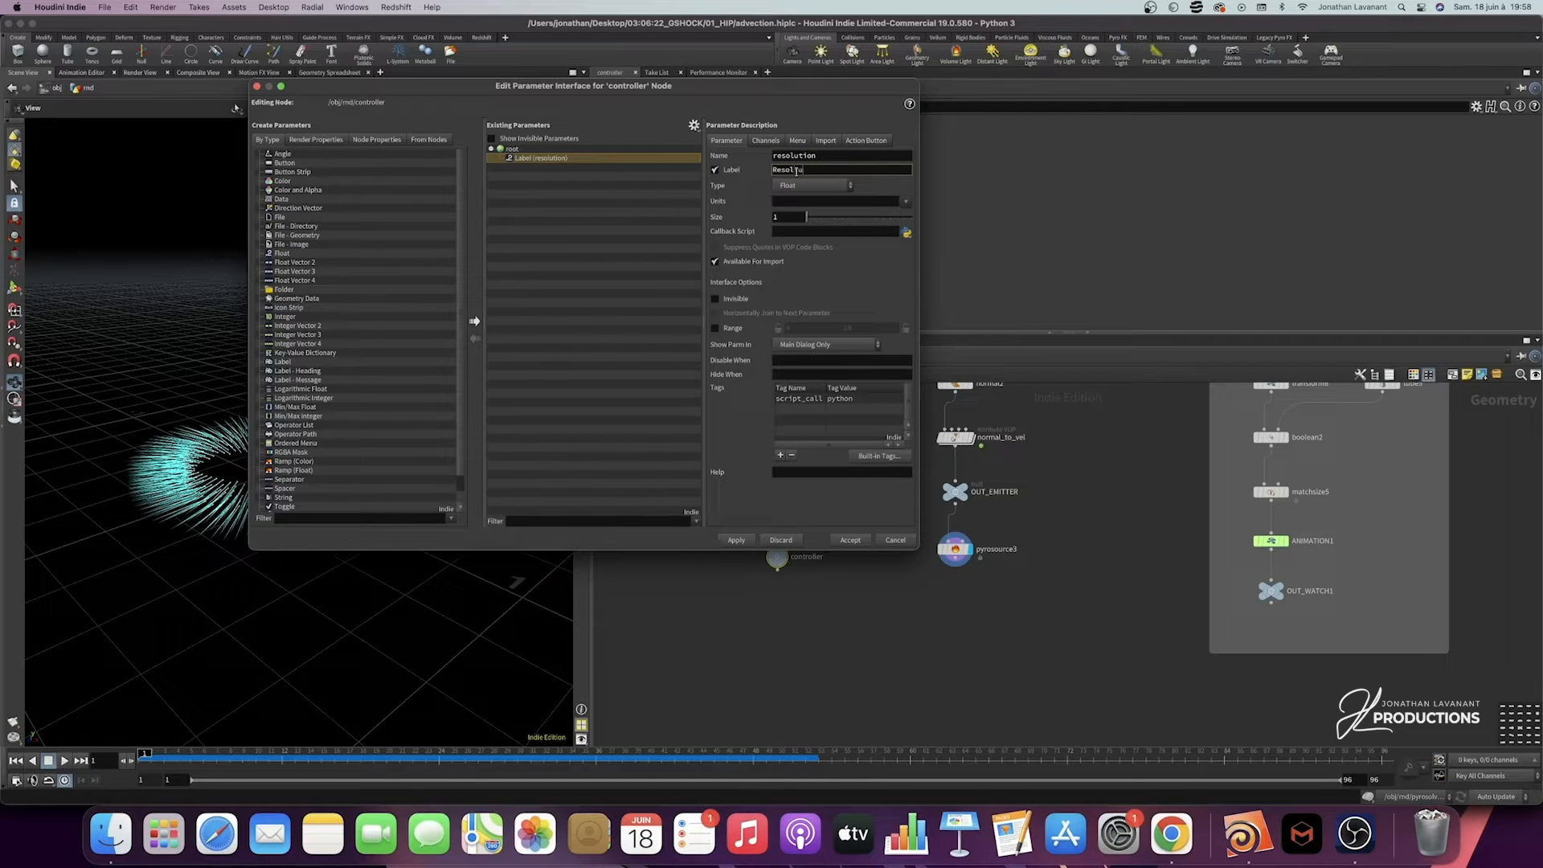
type("tution")
left_click(736, 539)
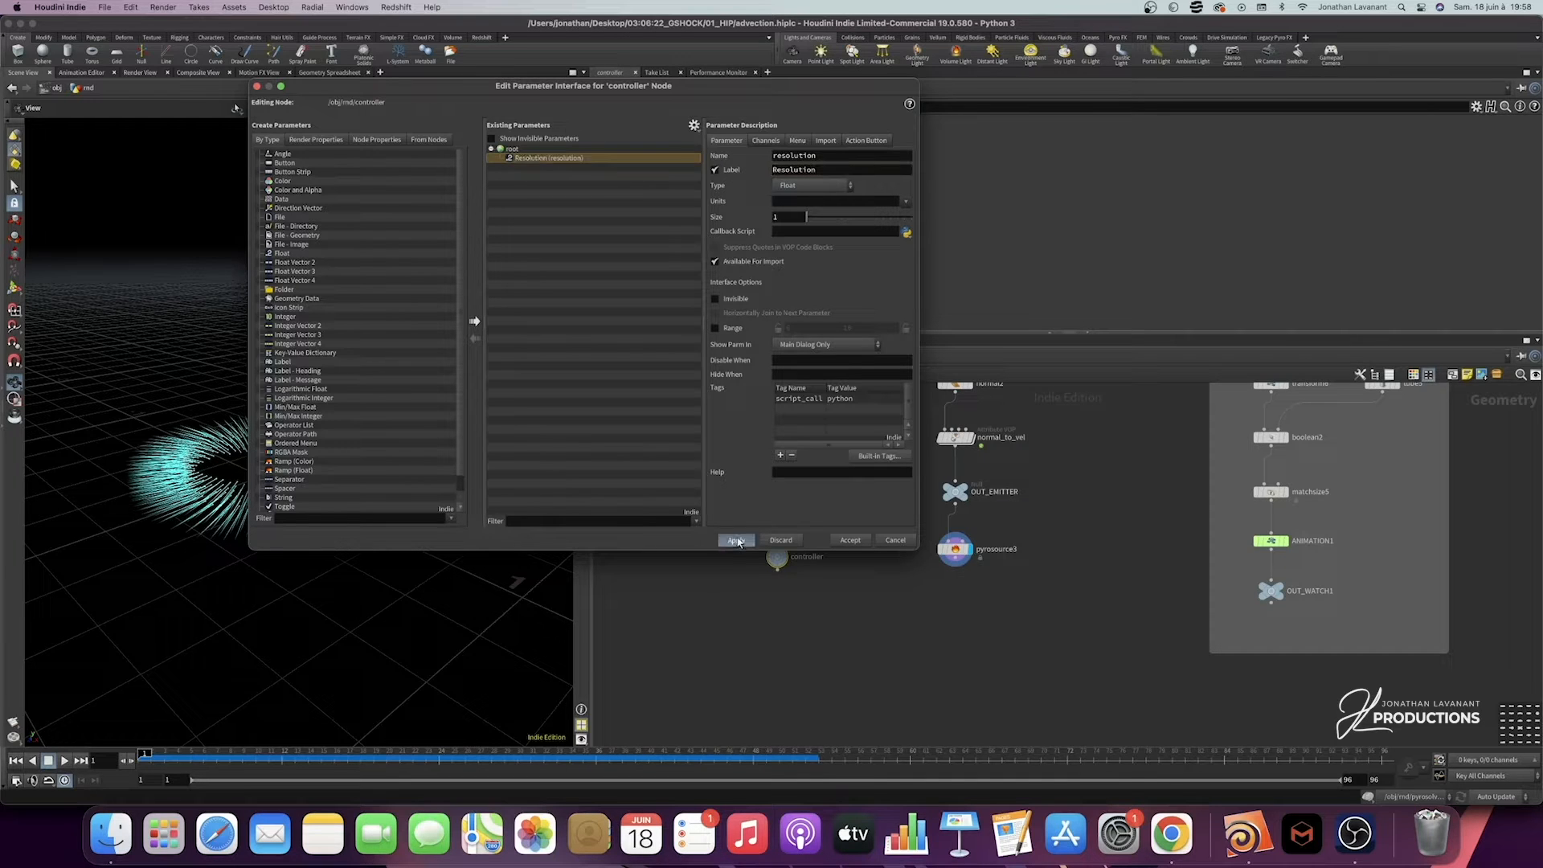
left_click(849, 539)
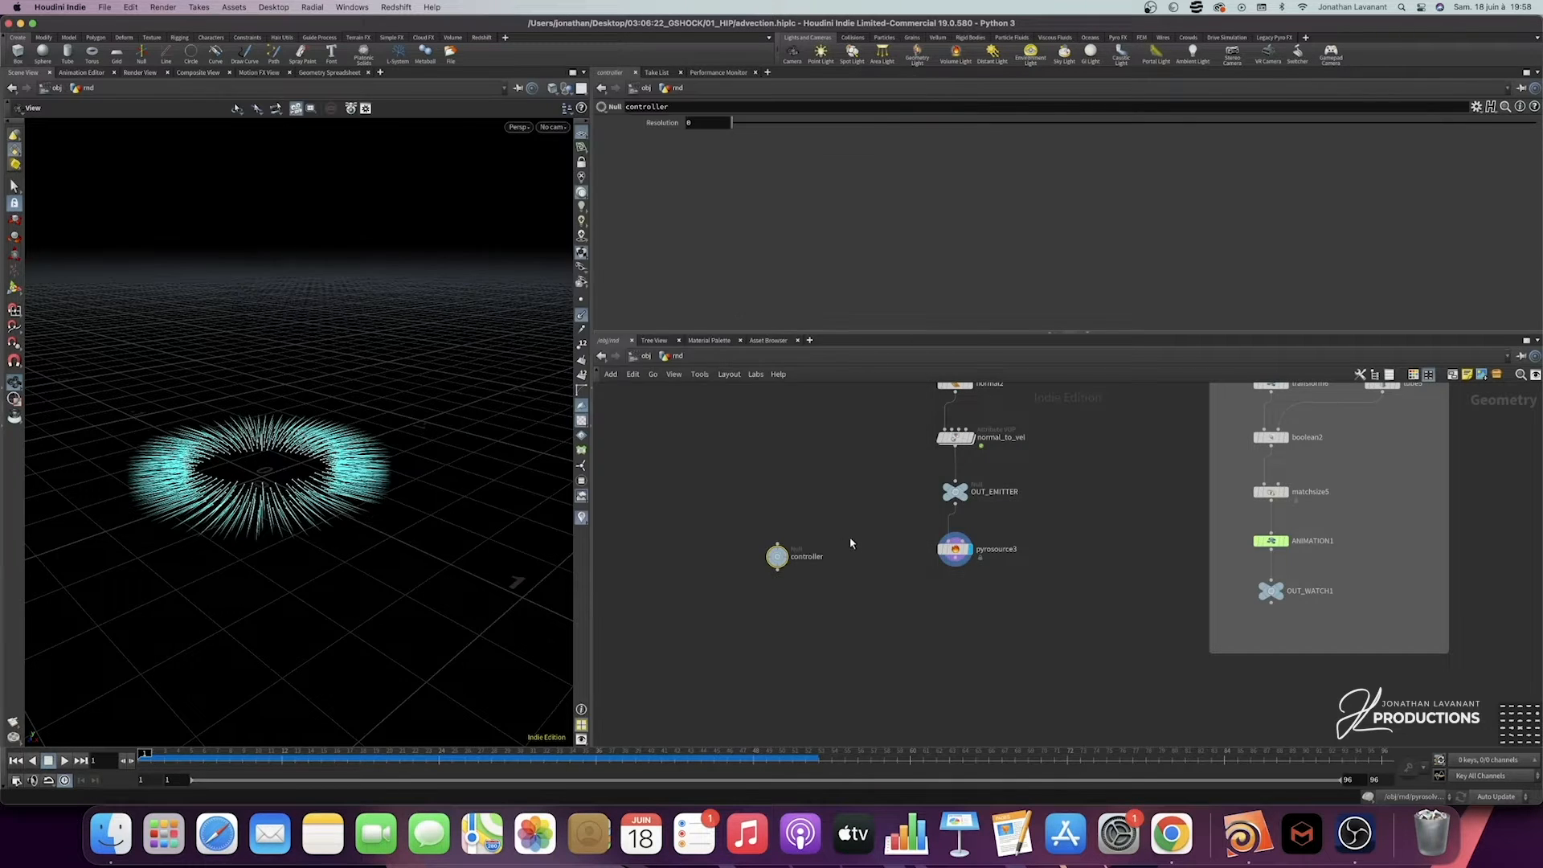
Step: Set the controller's Resolution to 0.02 and link the Pyro Source's particle separation to it as a relative reference
left_click(695, 123)
key("Return")
right_click(707, 123)
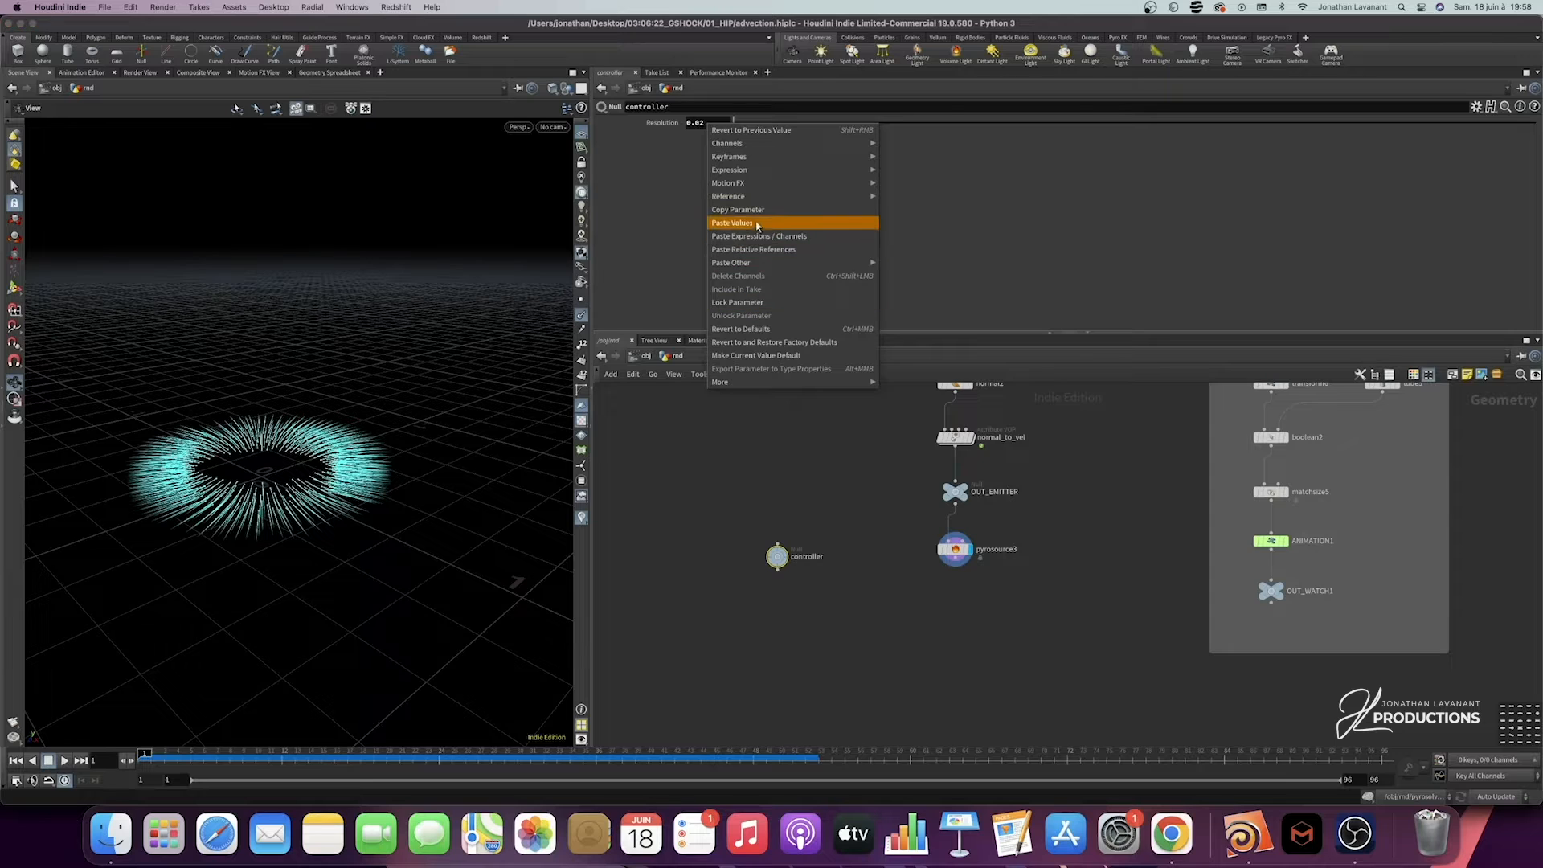
left_click(757, 223)
left_click(955, 549)
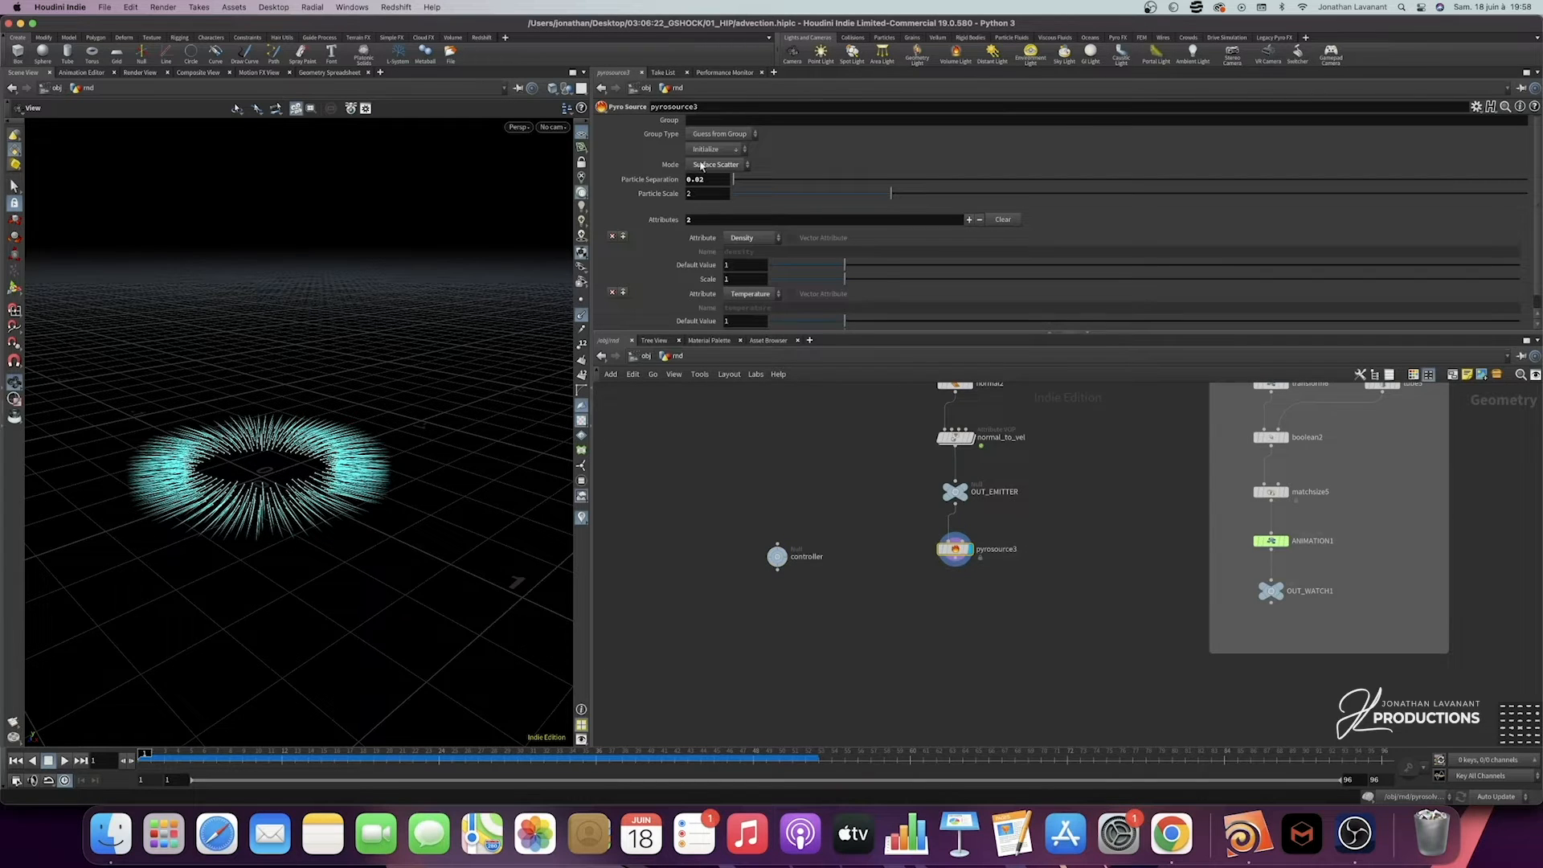
right_click(709, 179)
left_click(763, 303)
left_click_drag(861, 504, 754, 601)
left_click_drag(841, 510, 744, 604)
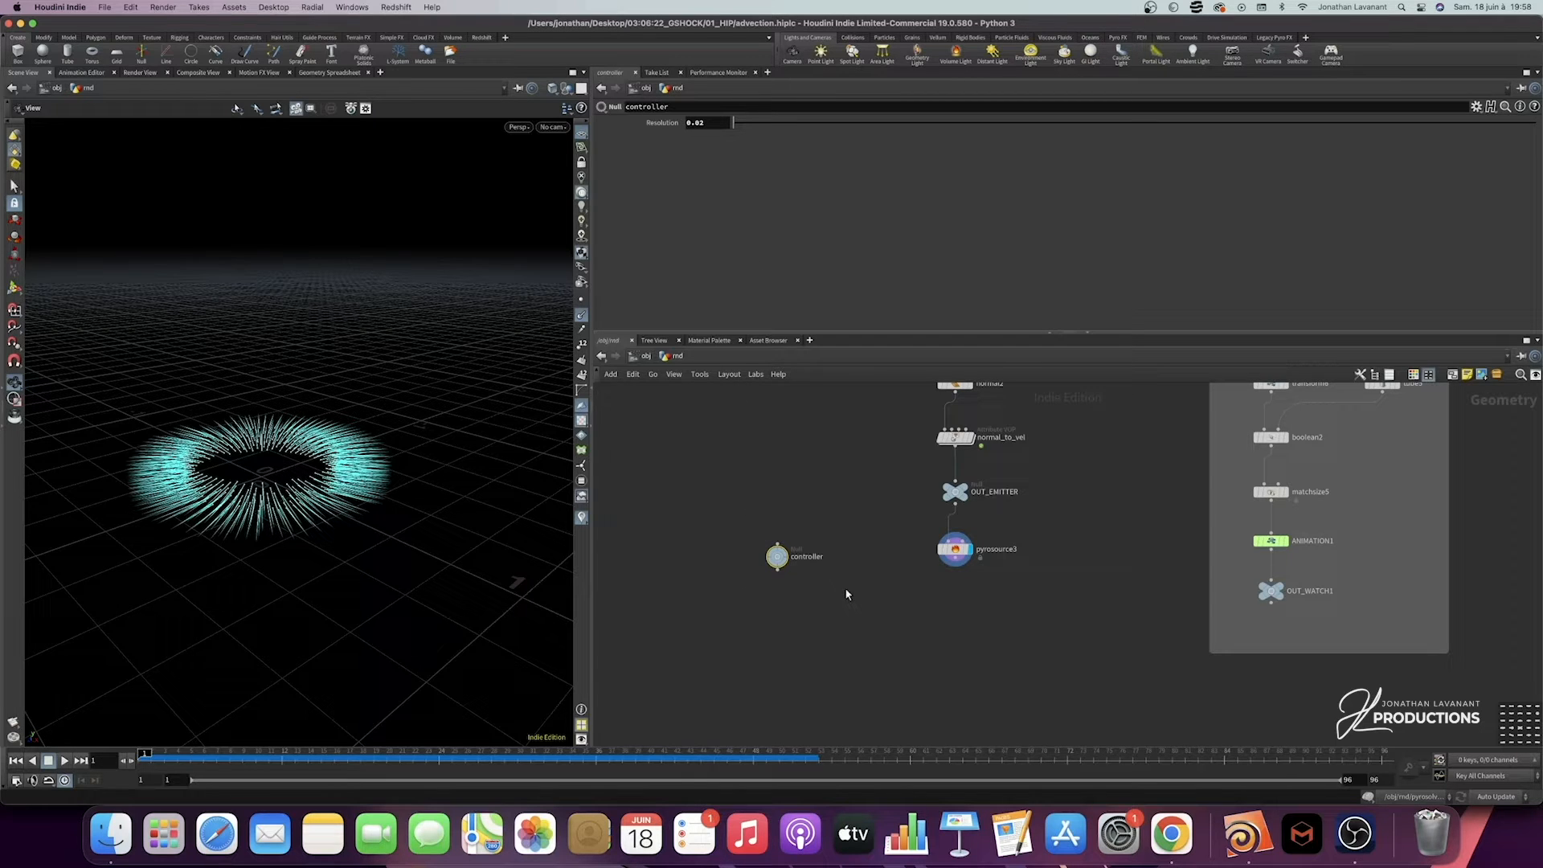
left_click_drag(868, 511, 743, 621)
left_click_drag(875, 610, 991, 530)
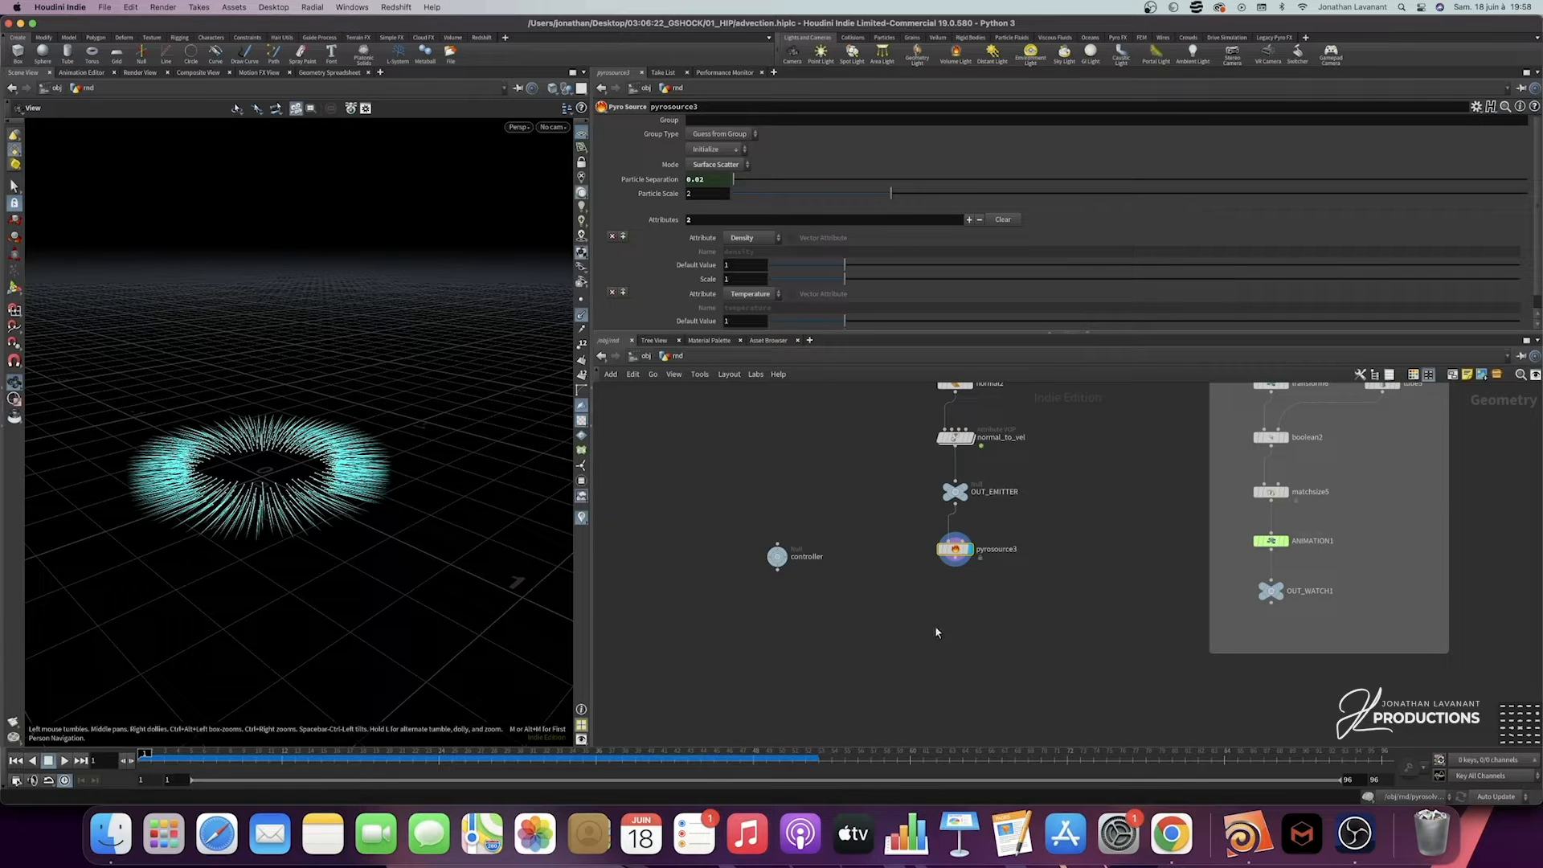
Step: Add a Volume Rasterize Attributes node below the Pyro Source, wired to its output
left_click(956, 562)
key("Tab")
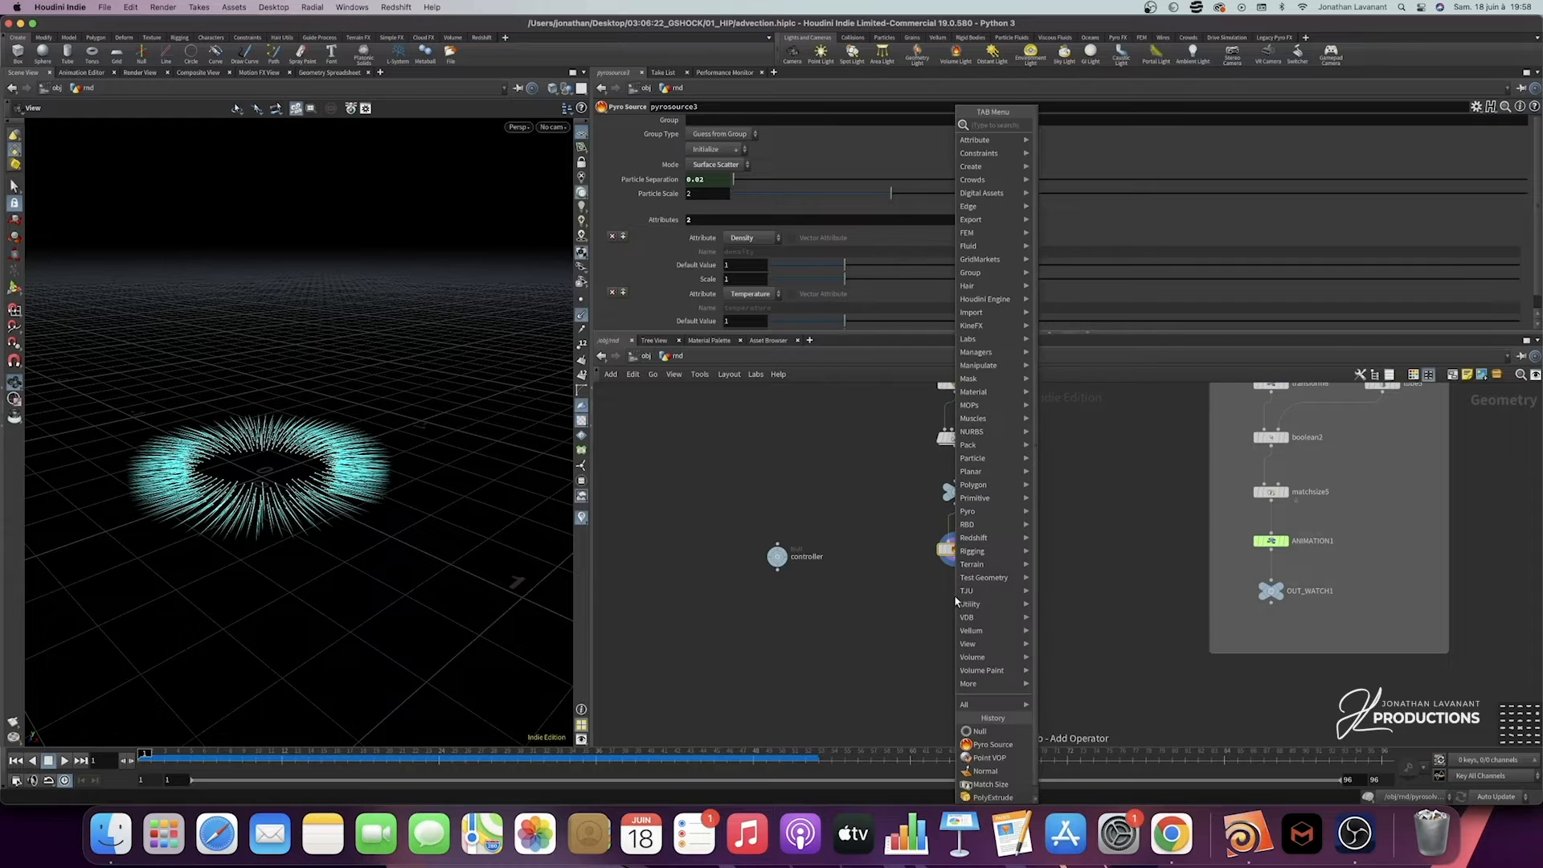
type("volume ras")
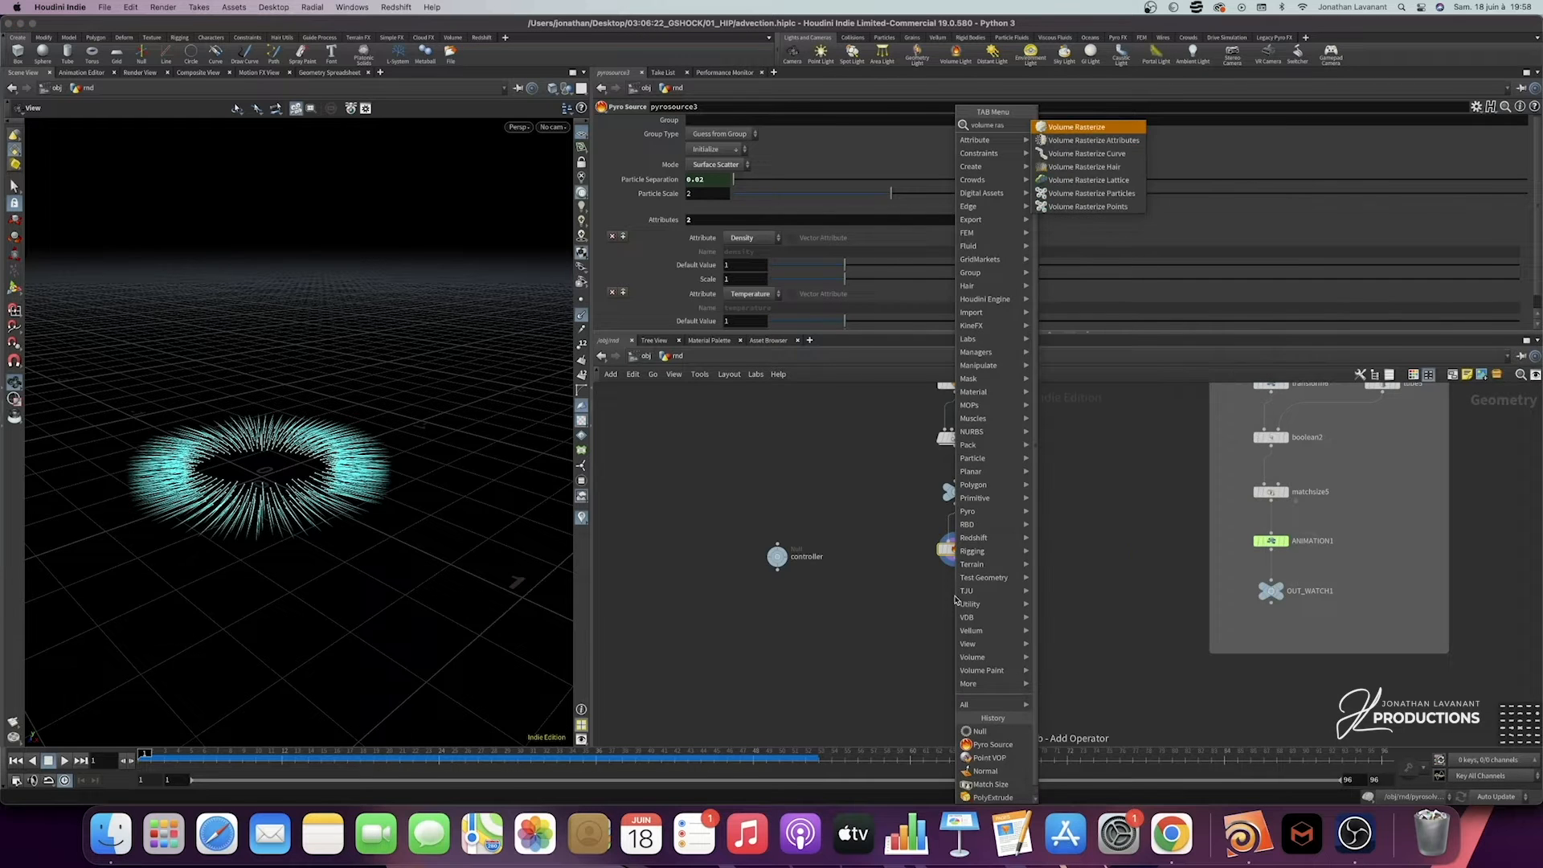
left_click(1110, 142)
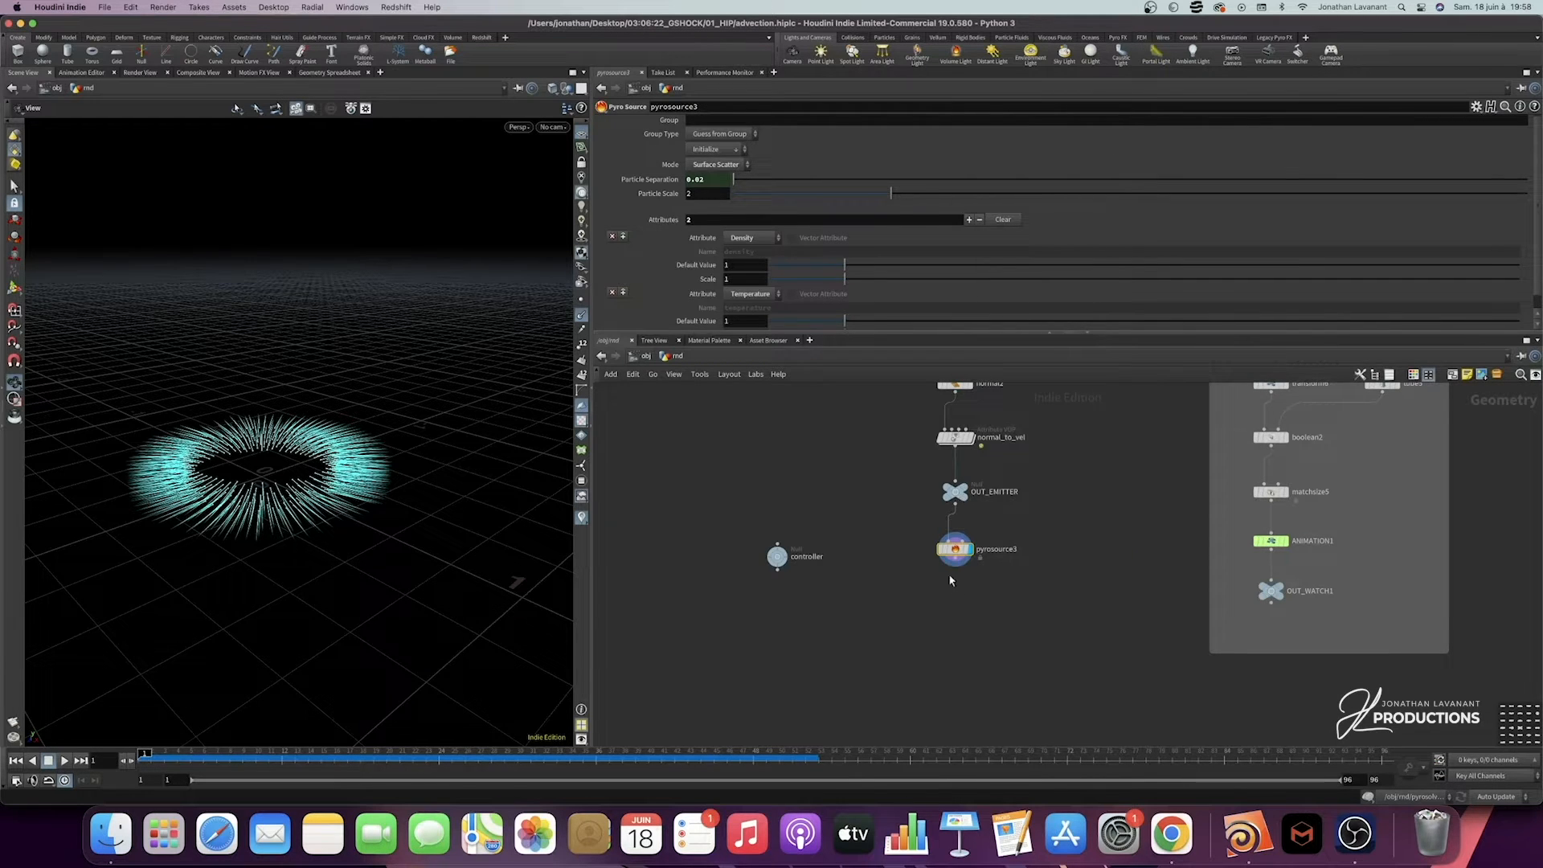
left_click(963, 602)
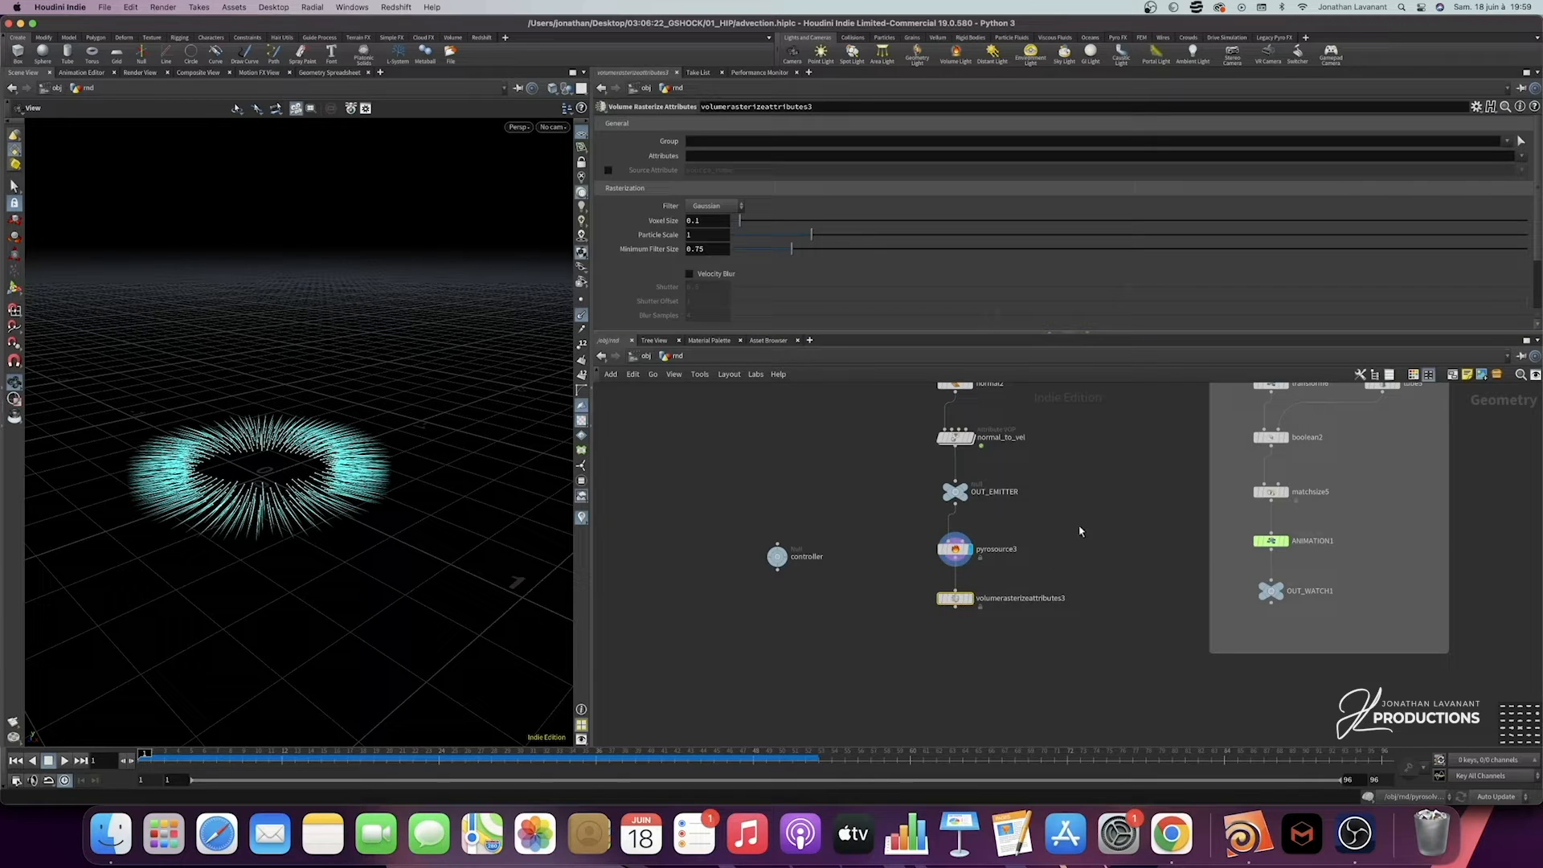
Step: Add a third attribute to the Pyro Source and set it to Velocity
left_click(954, 549)
scroll(655, 273, "down", 1)
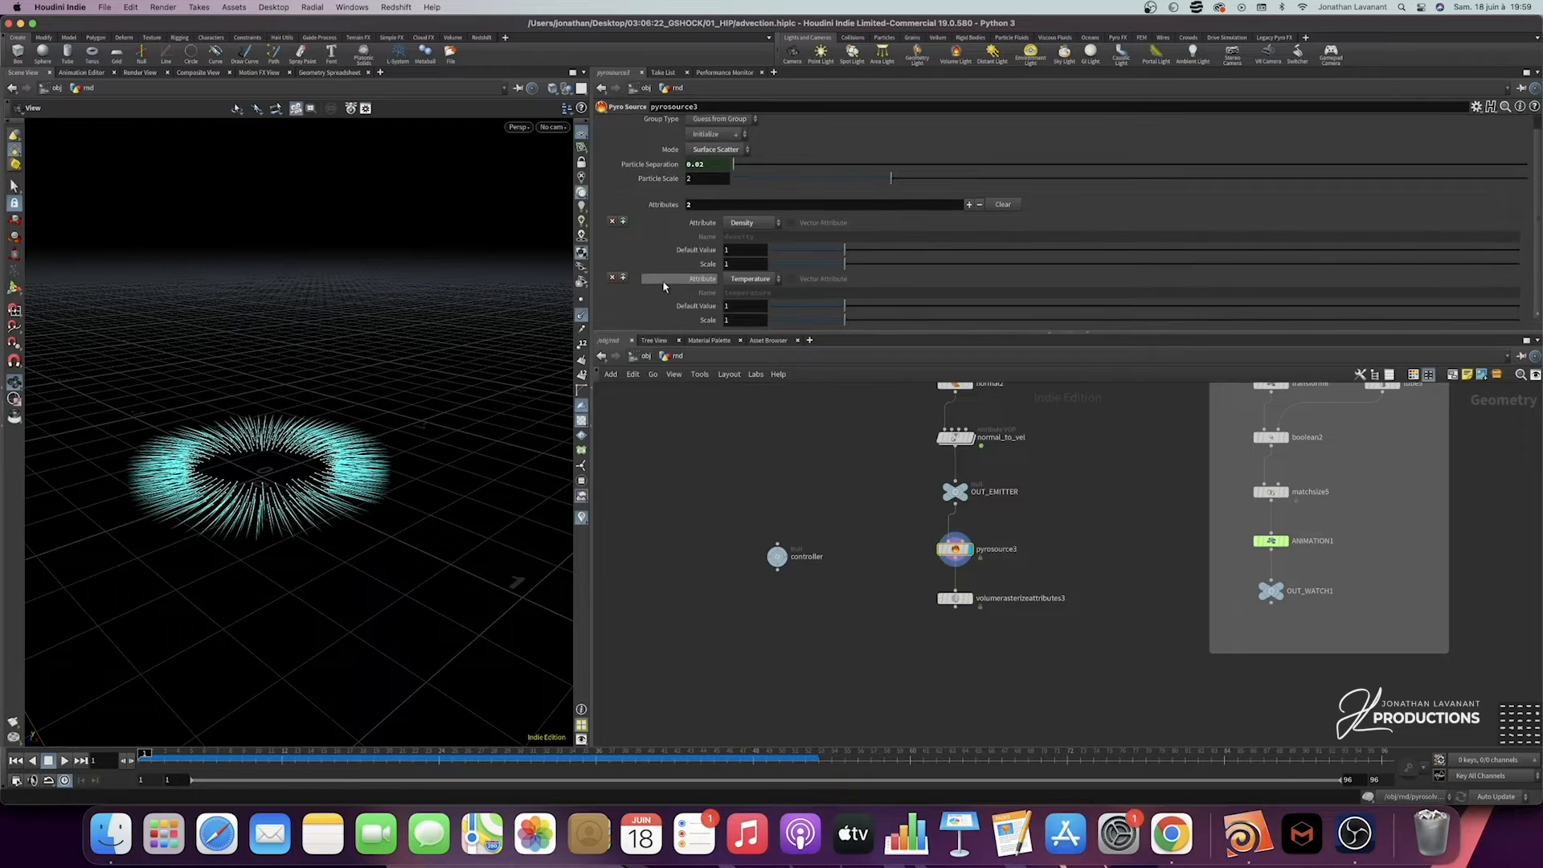
left_click_drag(1077, 423, 895, 456)
left_click(996, 554)
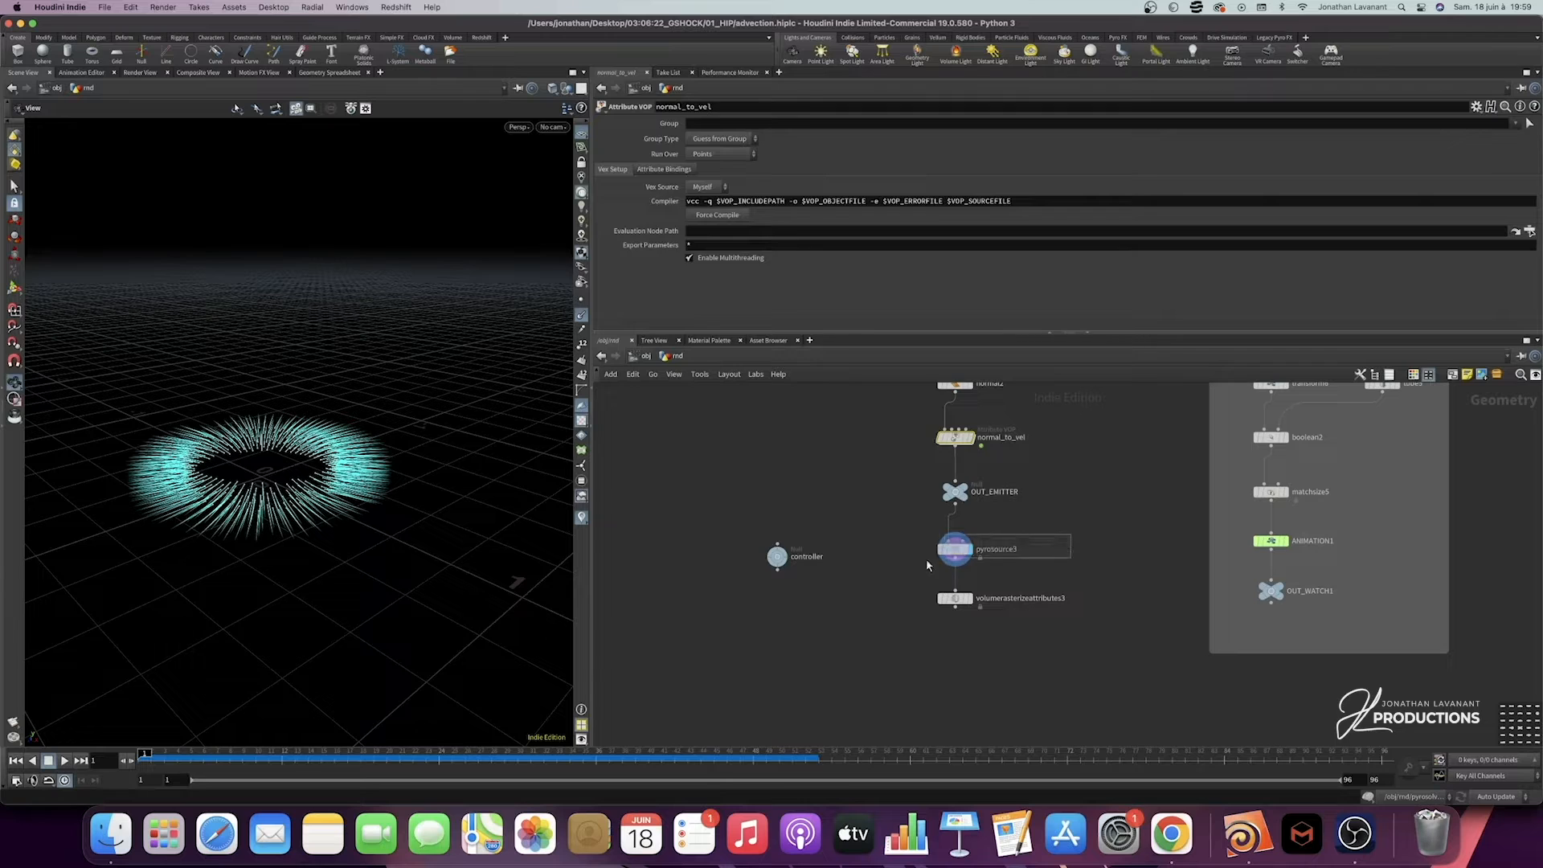
left_click(968, 204)
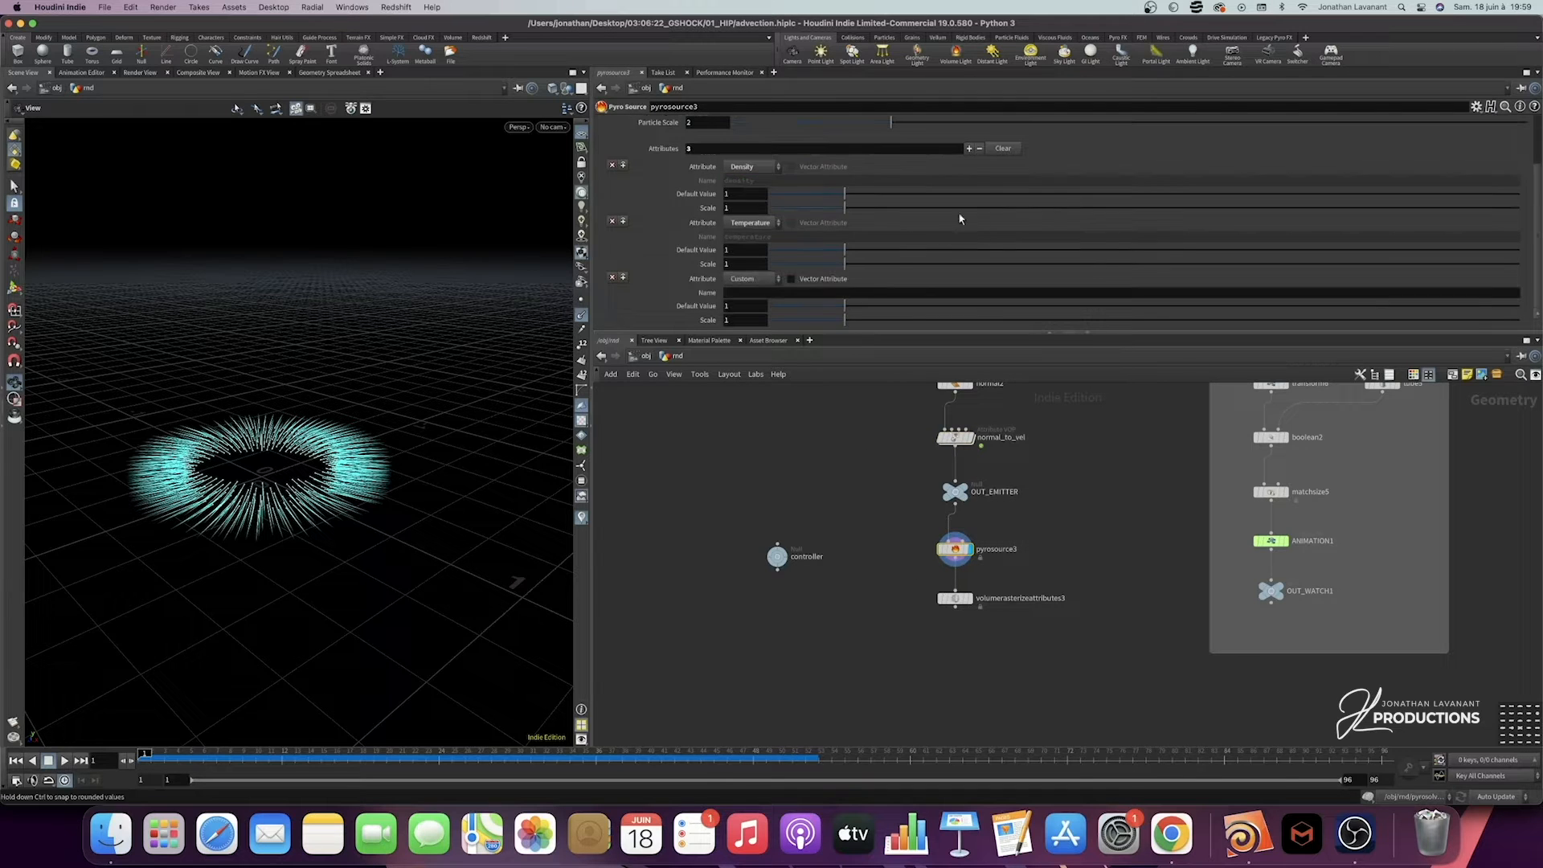
left_click(752, 278)
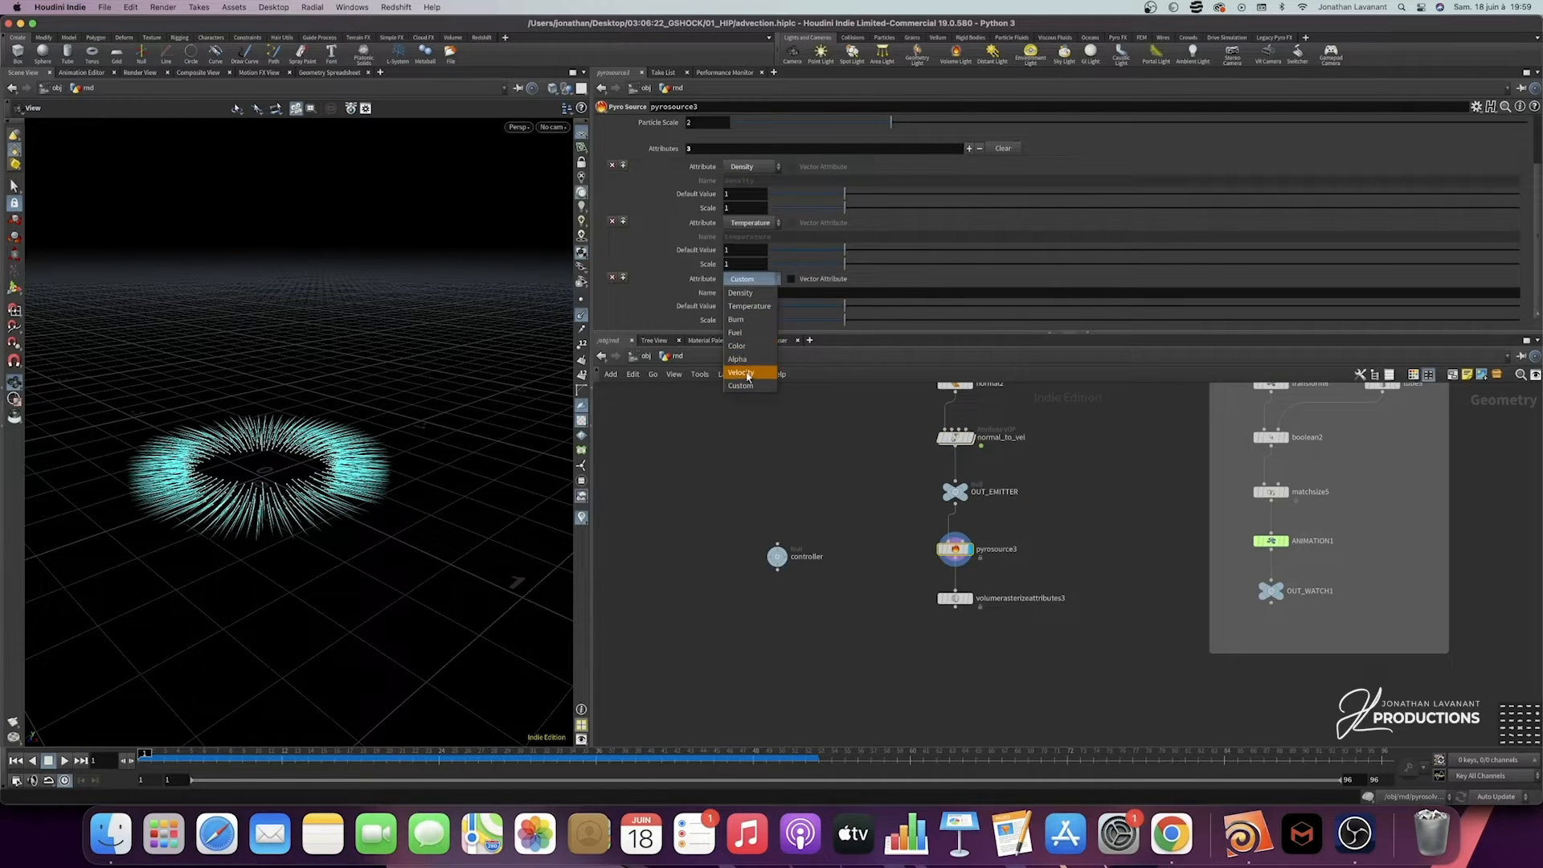
left_click(741, 372)
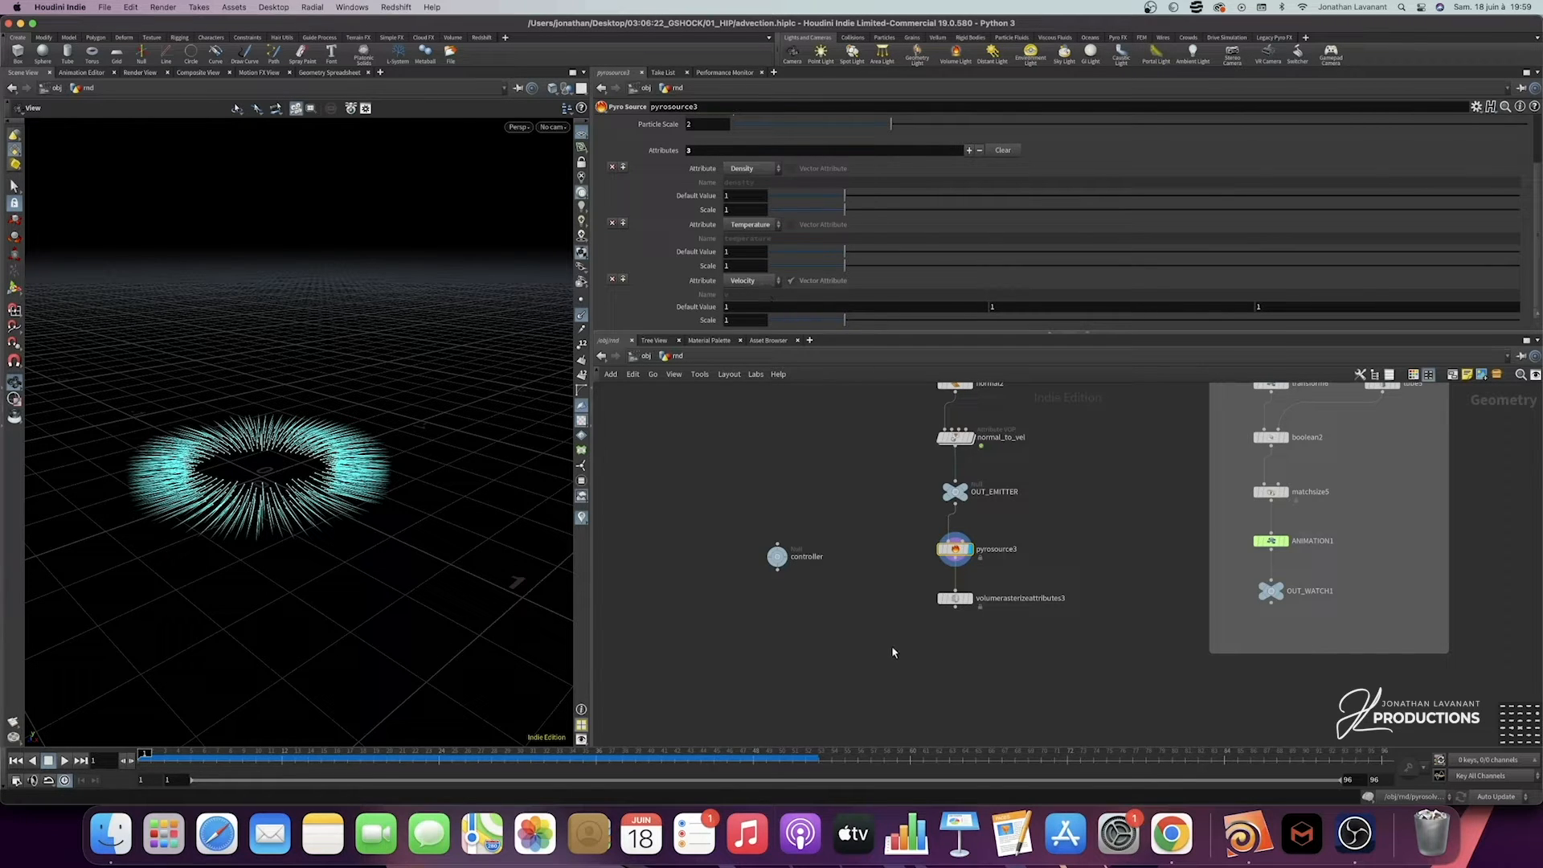
Step: Display the Volume Rasterize Attributes node and set its attributes to density, temperature and v
mouse_move(889, 651)
left_mouse_down()
mouse_move(1082, 588)
mouse_move(874, 635)
left_mouse_up()
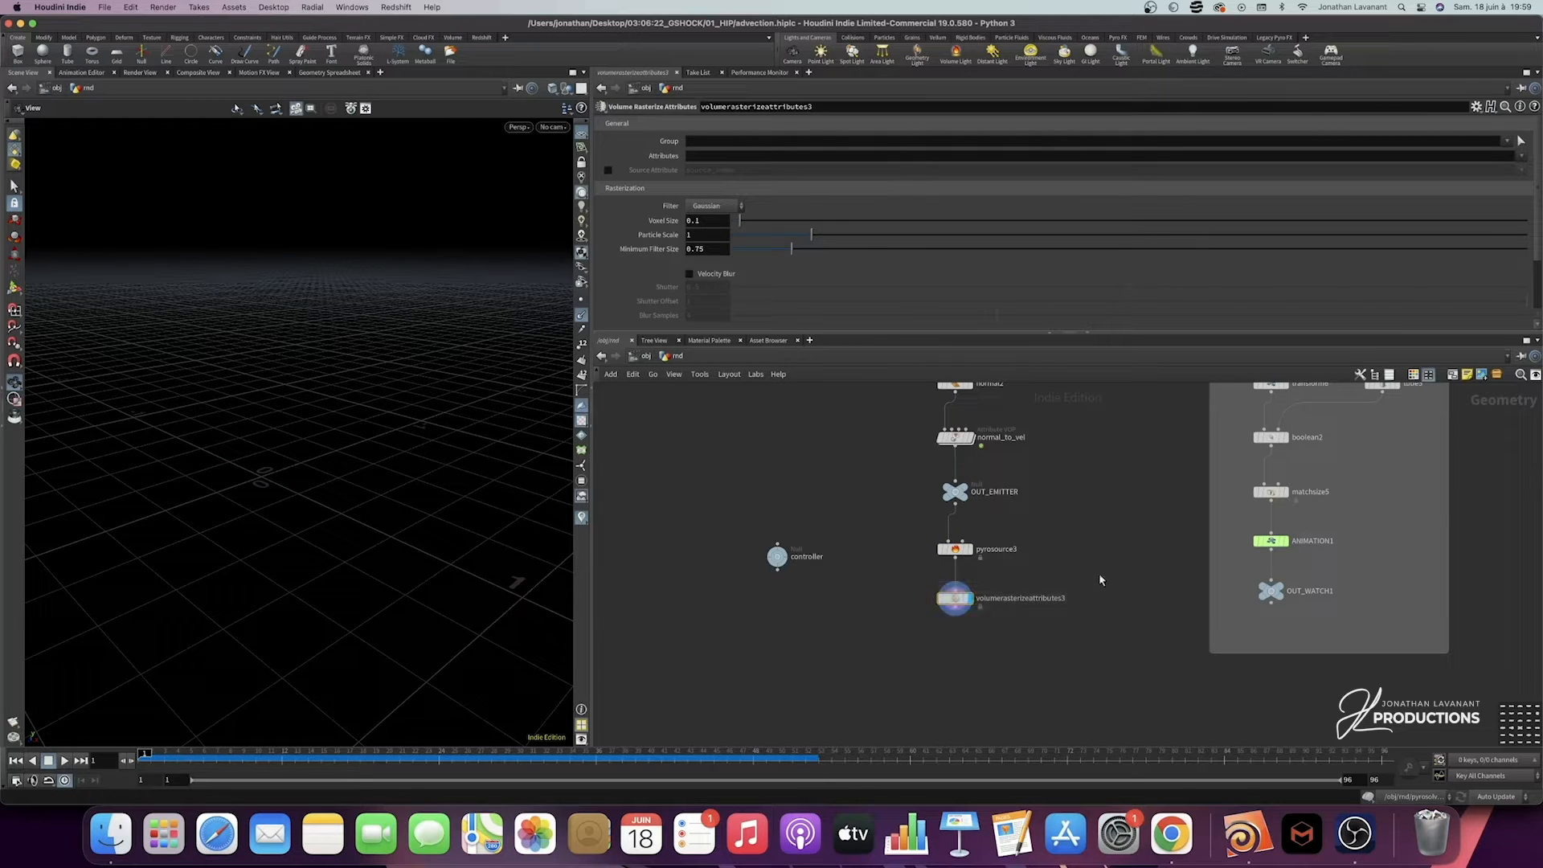
left_click_drag(1117, 579, 881, 645)
left_click(1520, 158)
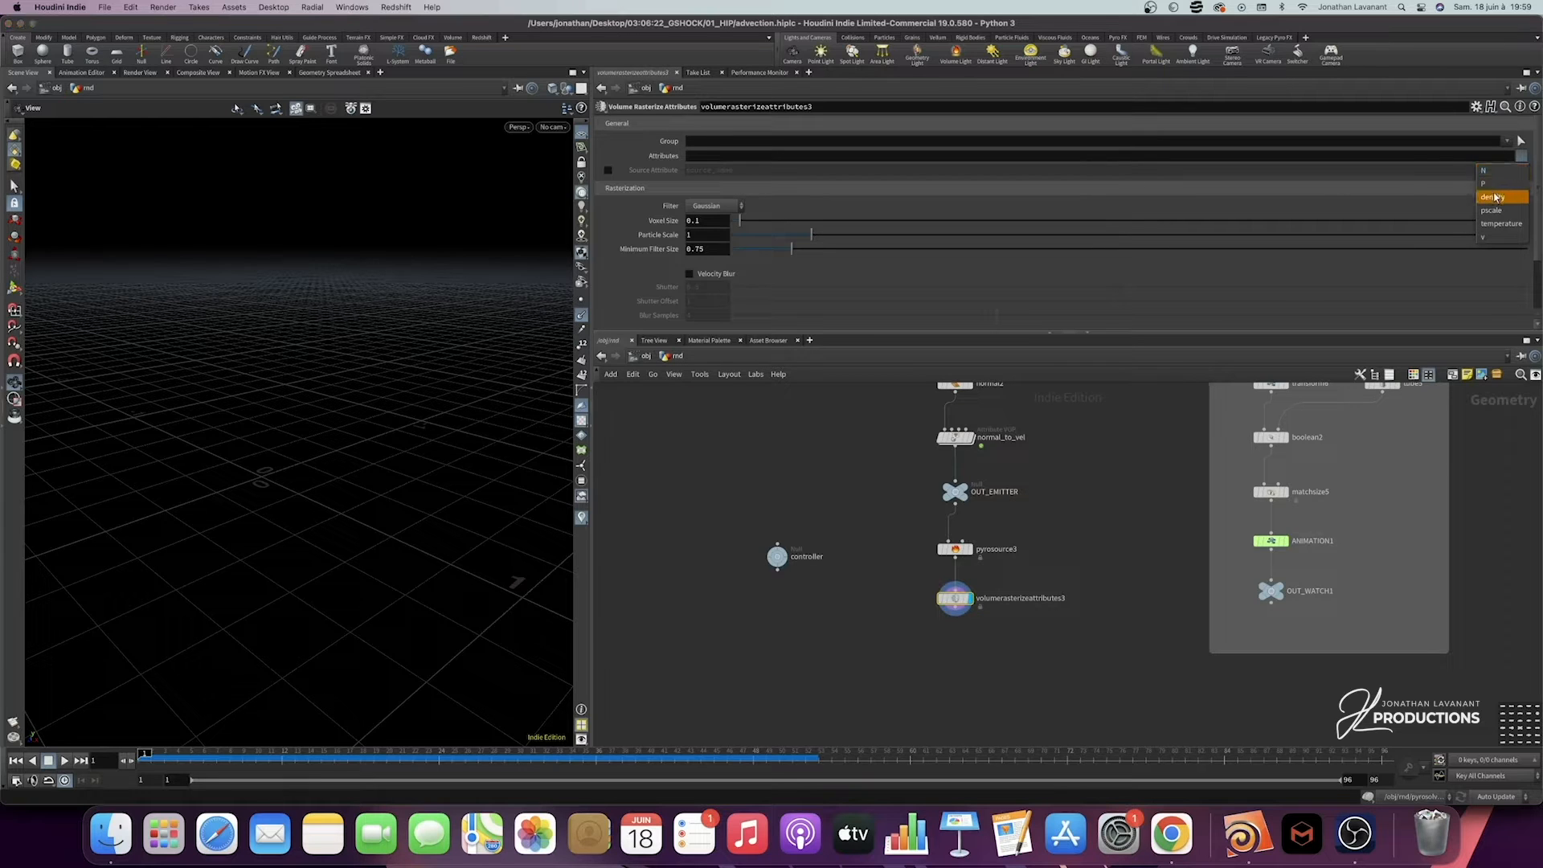
left_click(1502, 170)
left_click(1520, 158)
left_click(1501, 223)
left_click(1520, 158)
left_click(1490, 237)
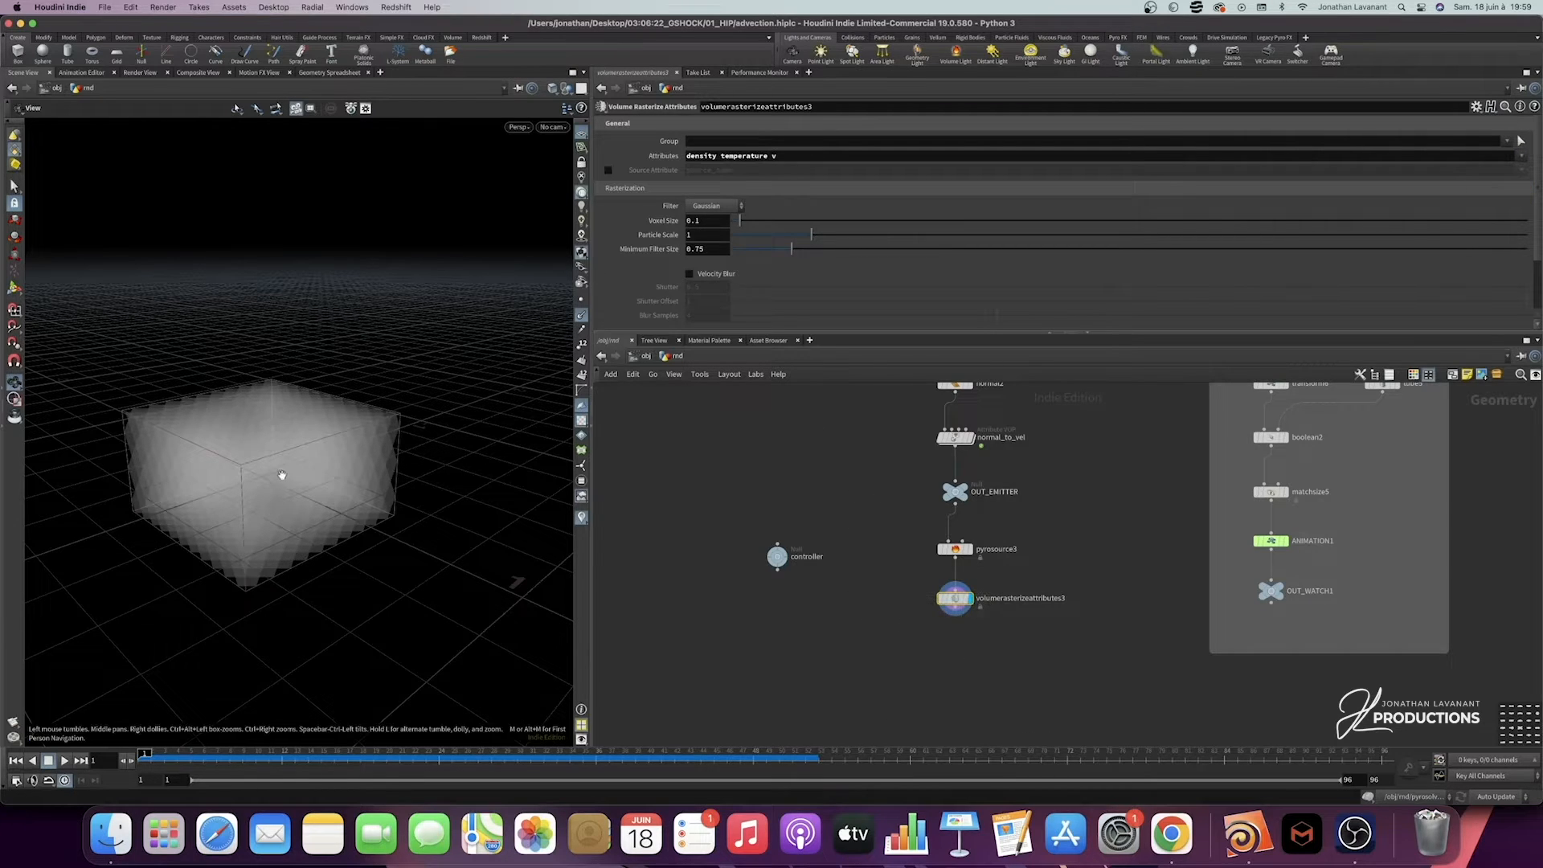
Step: Link the Volume Rasterize Attributes voxel size to the controller's Resolution as a relative reference and inspect the ring volume
left_click(777, 556)
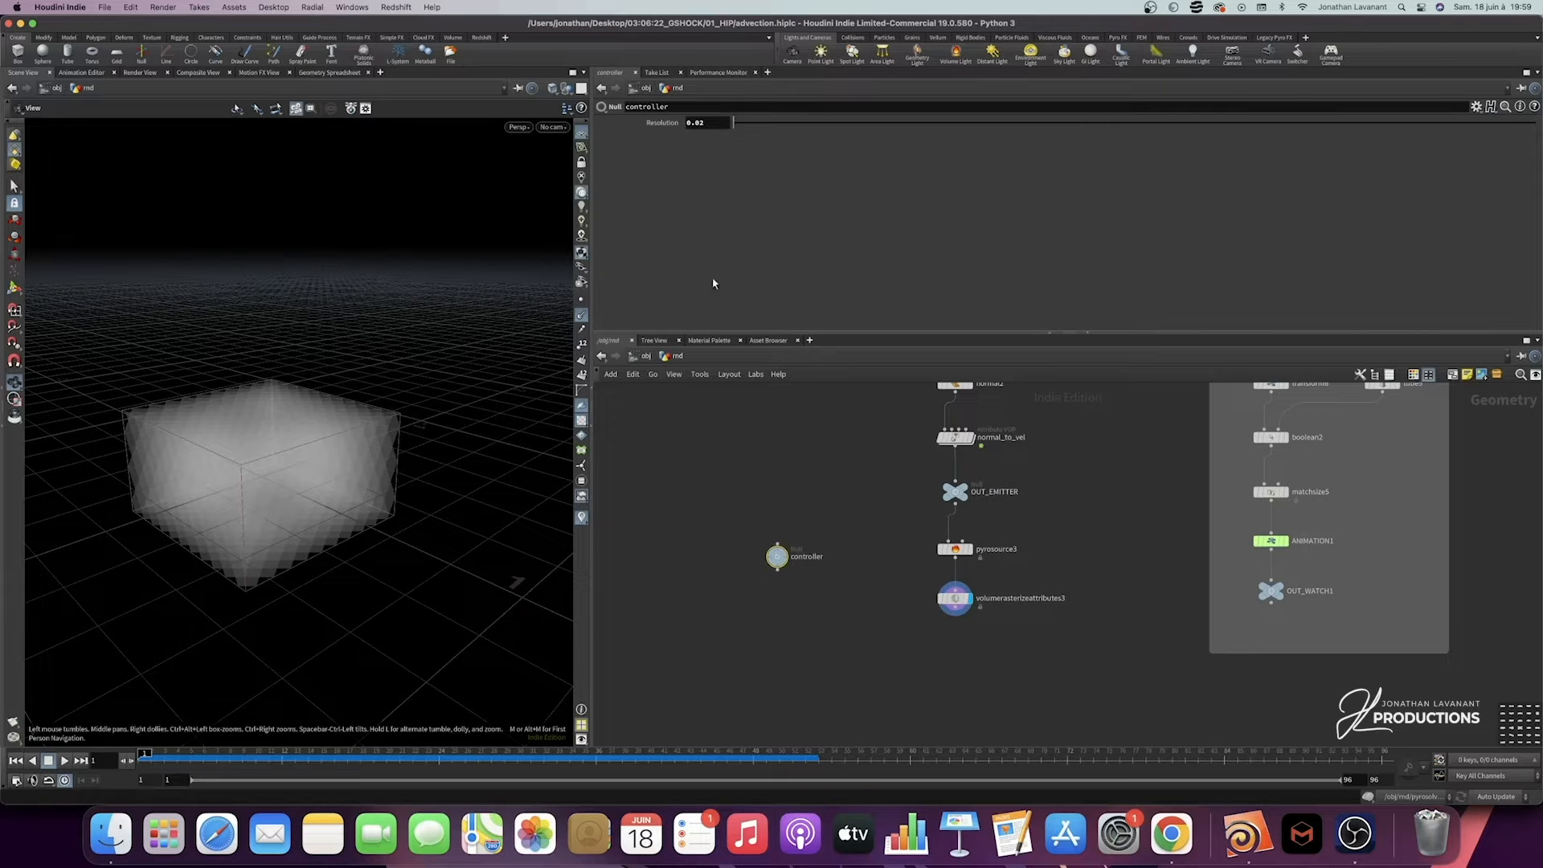
right_click(706, 123)
left_click(751, 207)
left_click_drag(872, 675, 1114, 579)
right_click(703, 223)
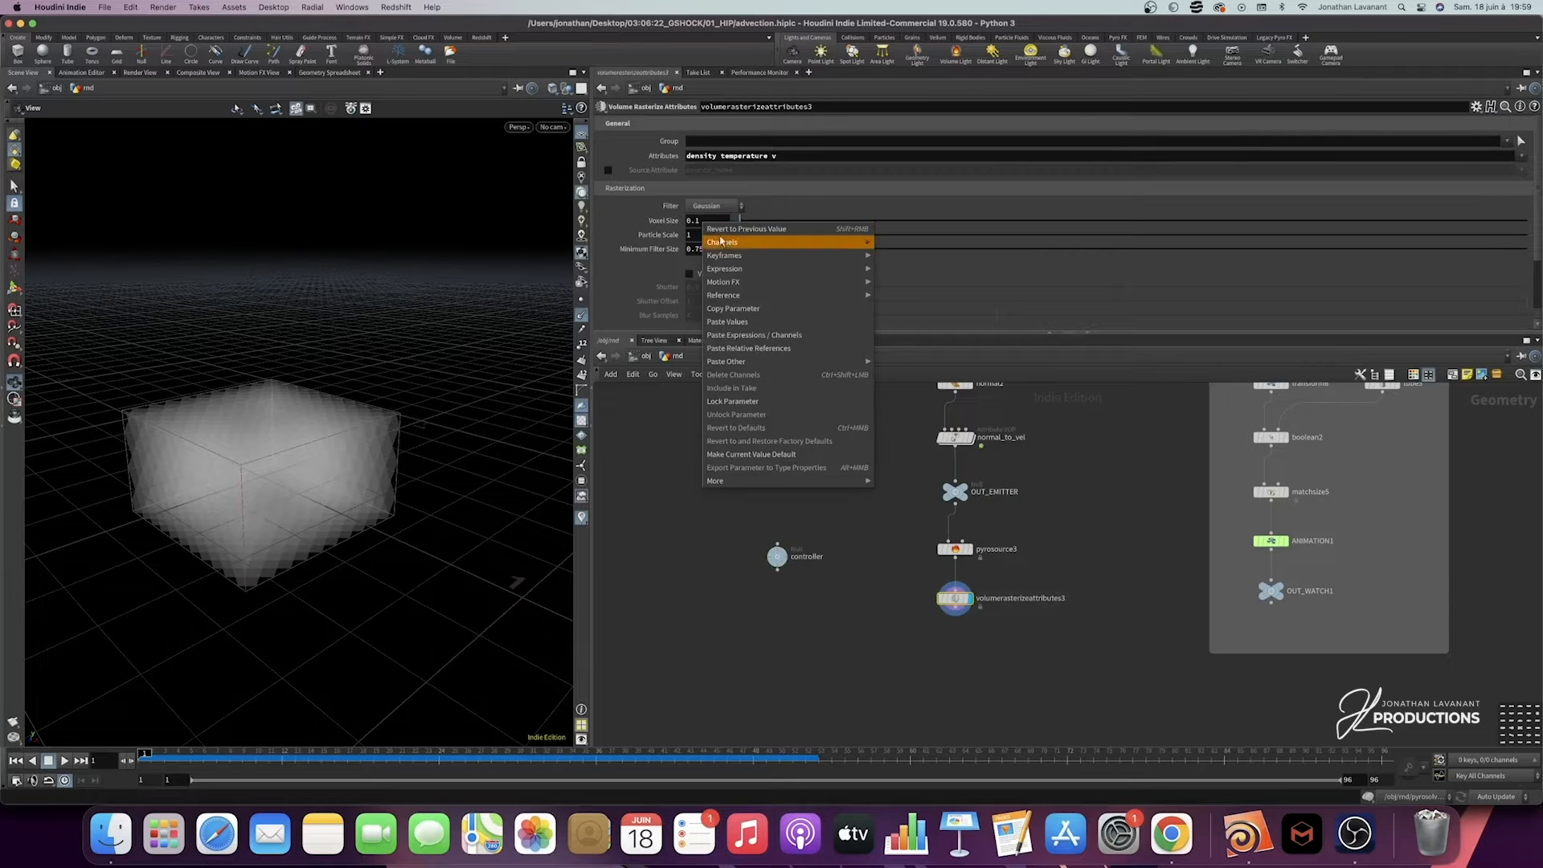
left_click(737, 348)
left_click_drag(417, 442, 262, 430)
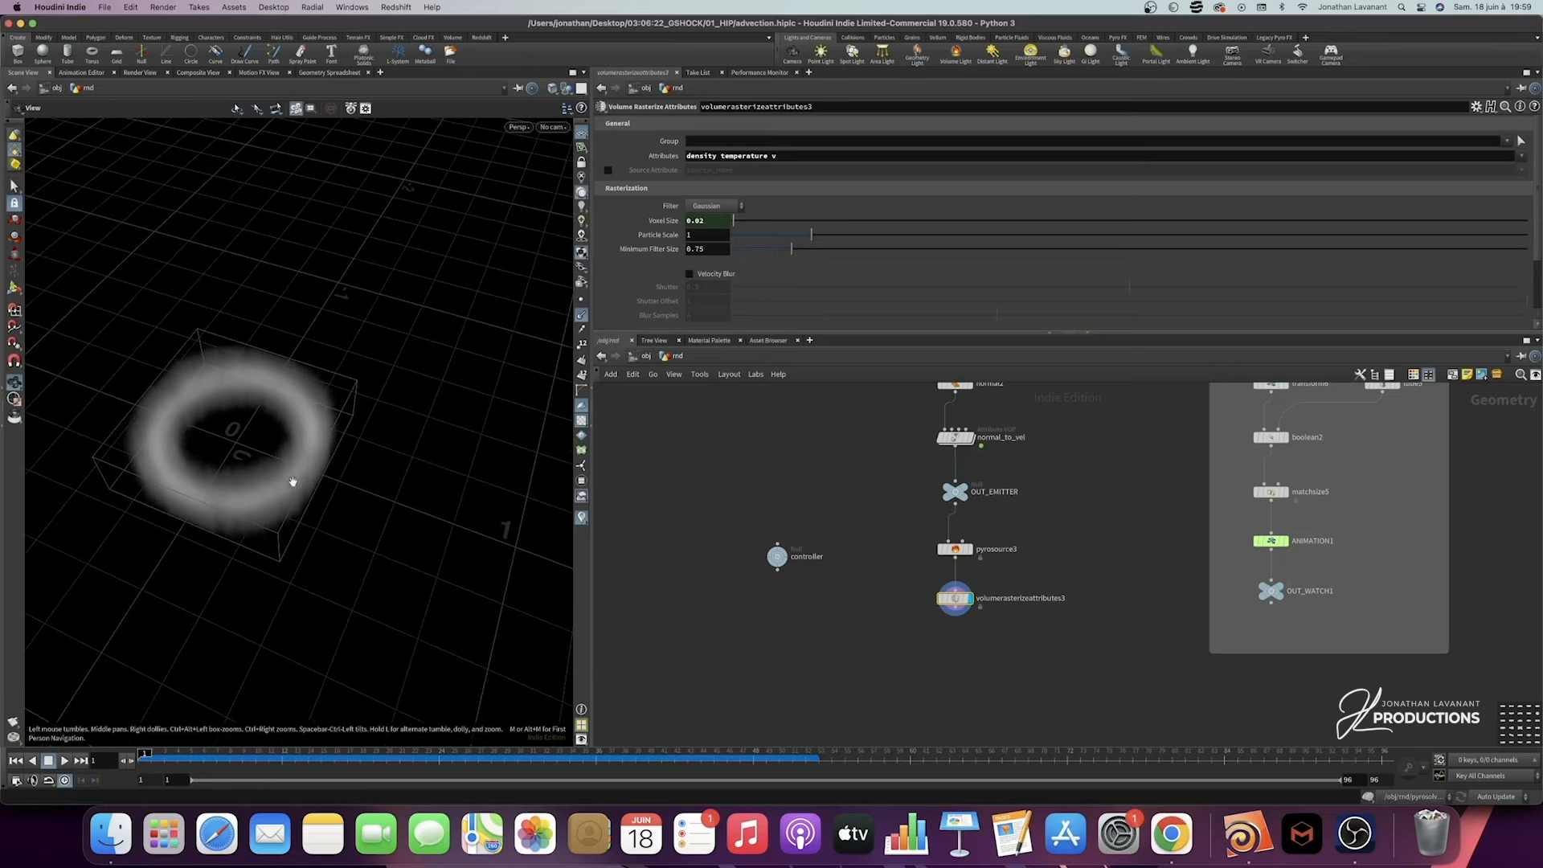
left_click_drag(350, 495, 323, 455)
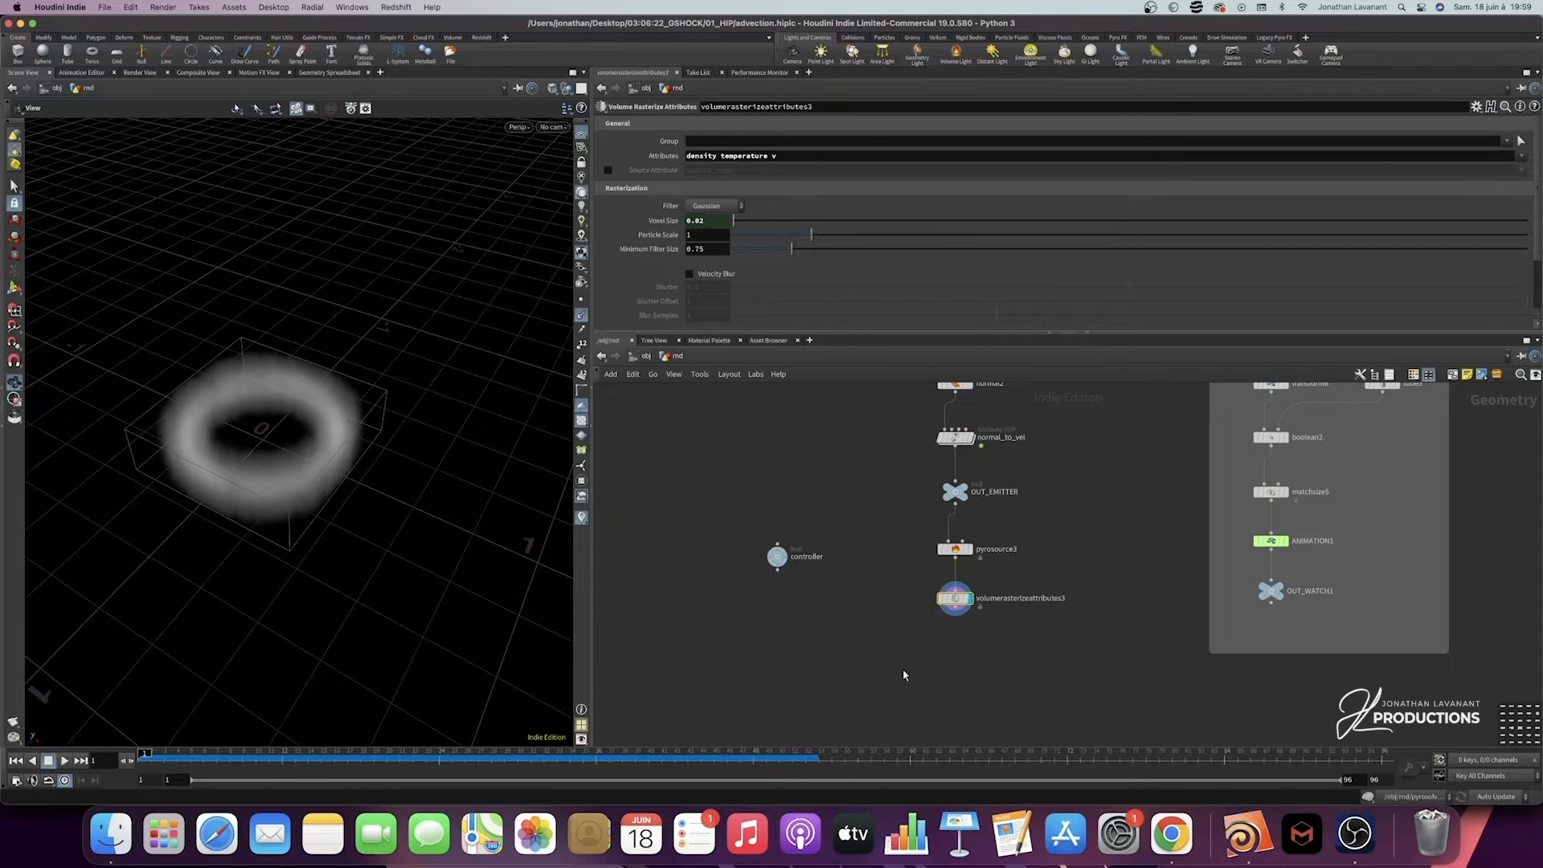
Step: Add a Pyro Solver below the Volume Rasterize Attributes node, wired to its output, and display it
middle_click_drag(902, 669, 877, 618)
key("Tab")
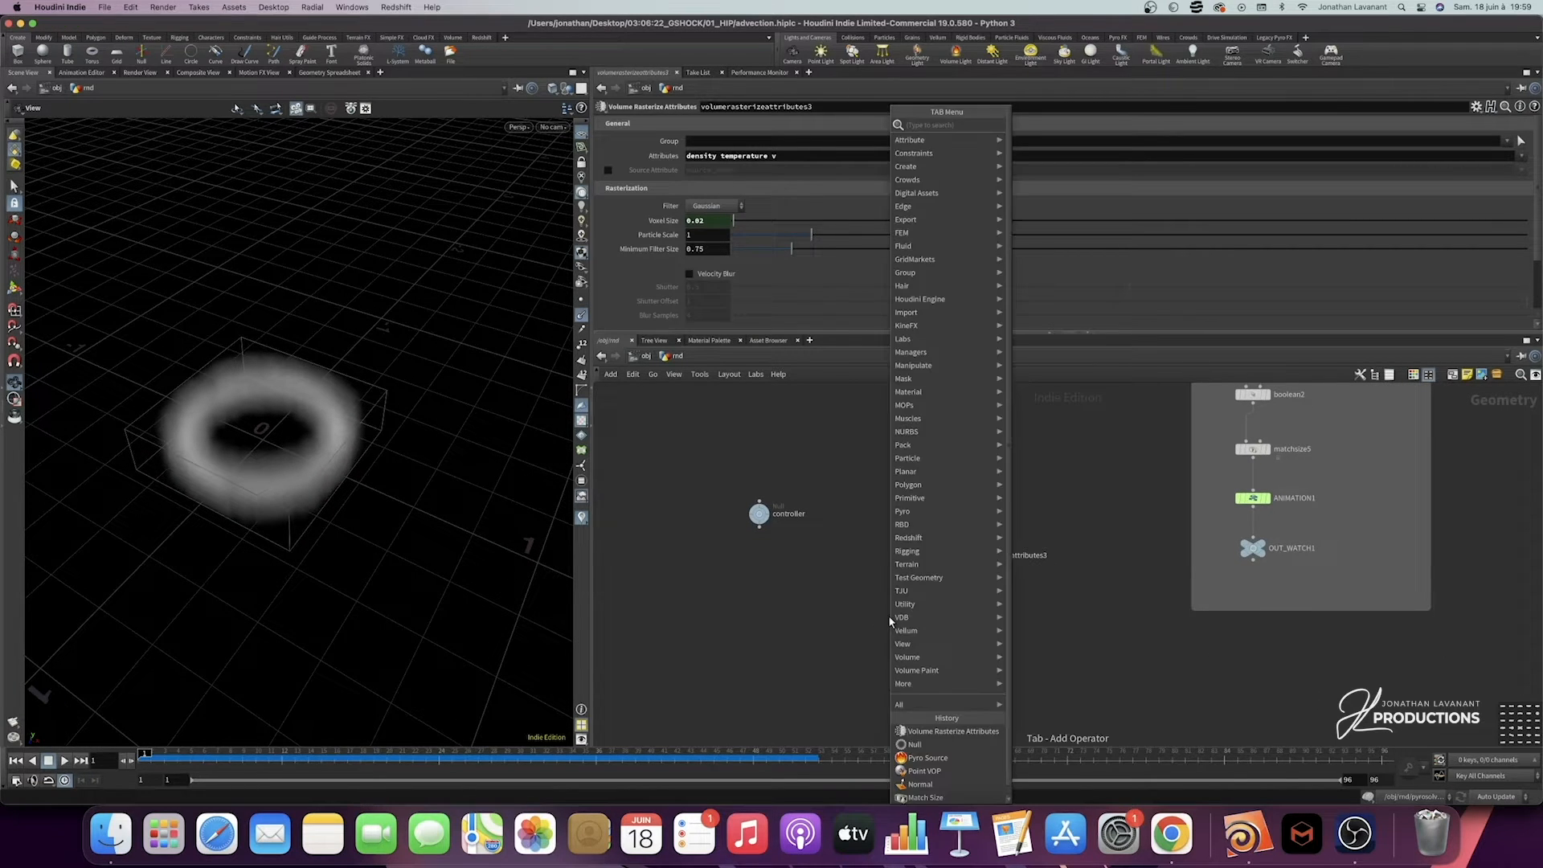
type("pyro s")
key("Return")
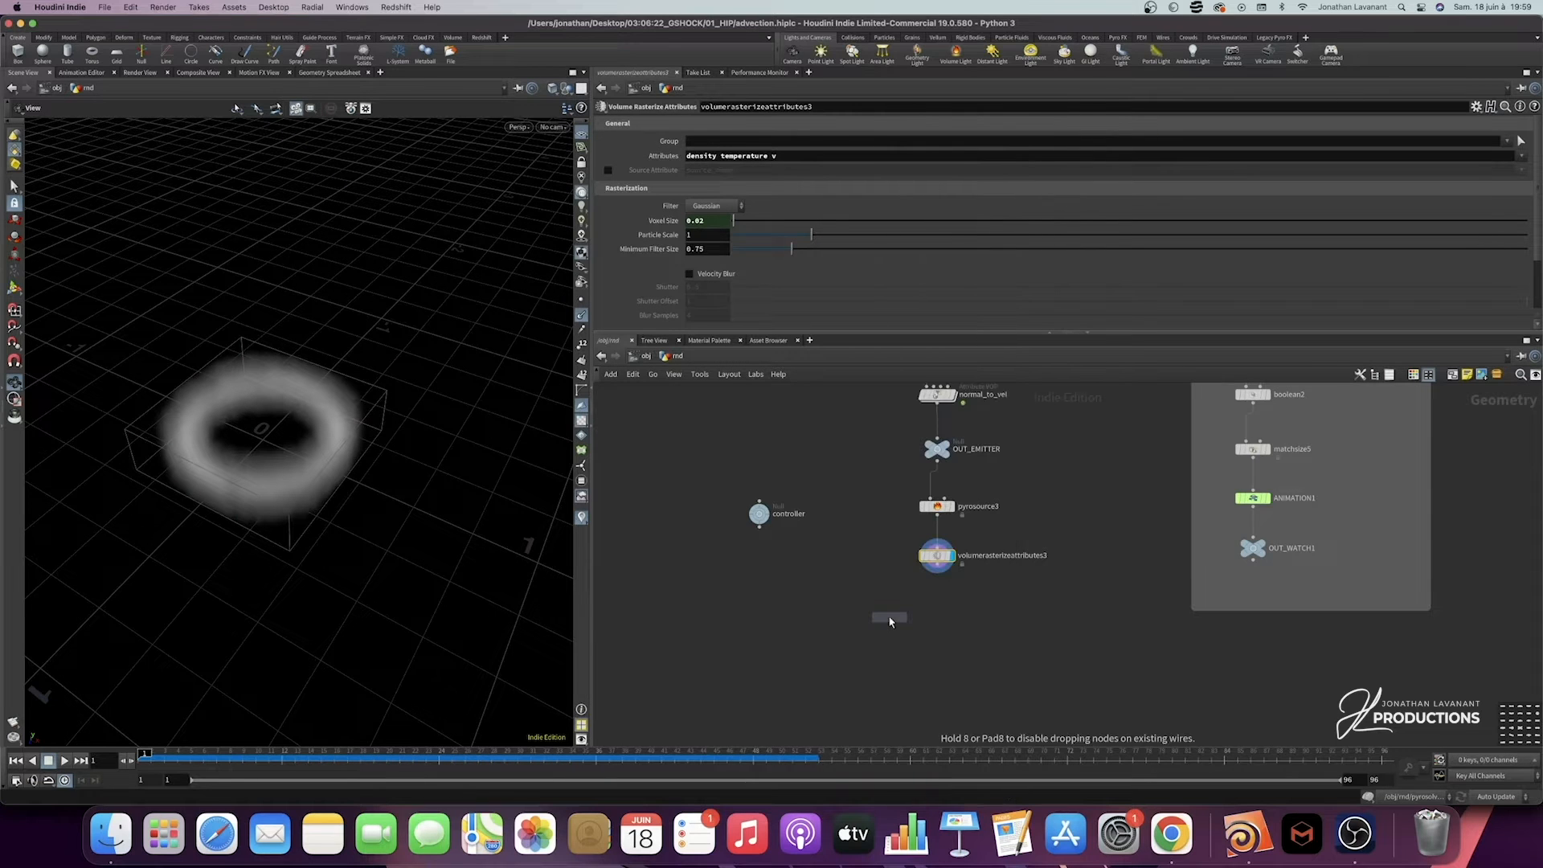
left_click(936, 612)
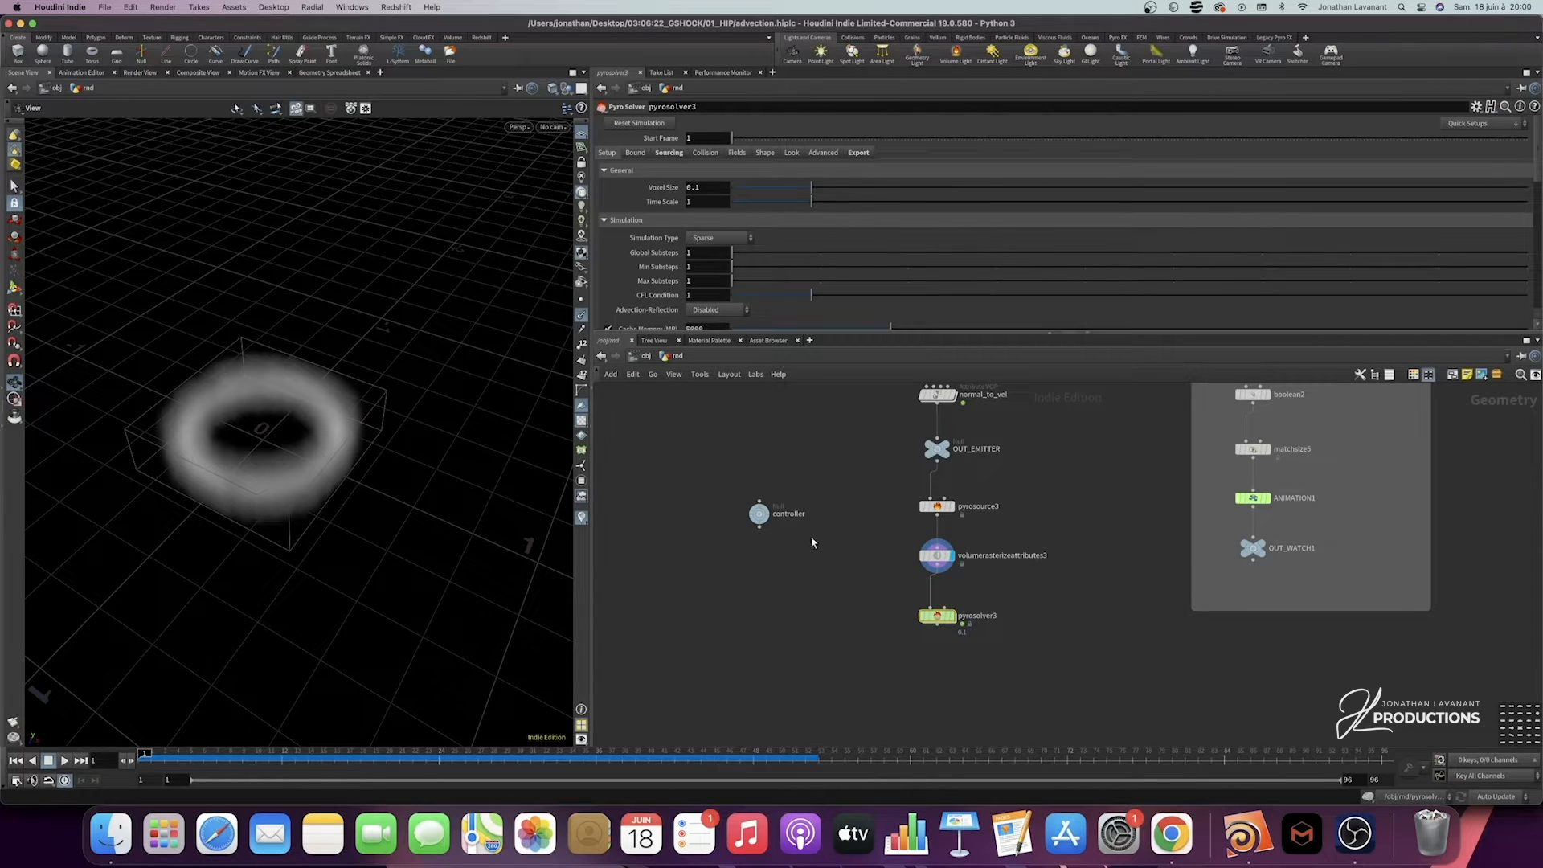
left_click(953, 616)
Step: Link the Pyro Solver's voxel size to the controller's Resolution as a relative reference
left_click(758, 513)
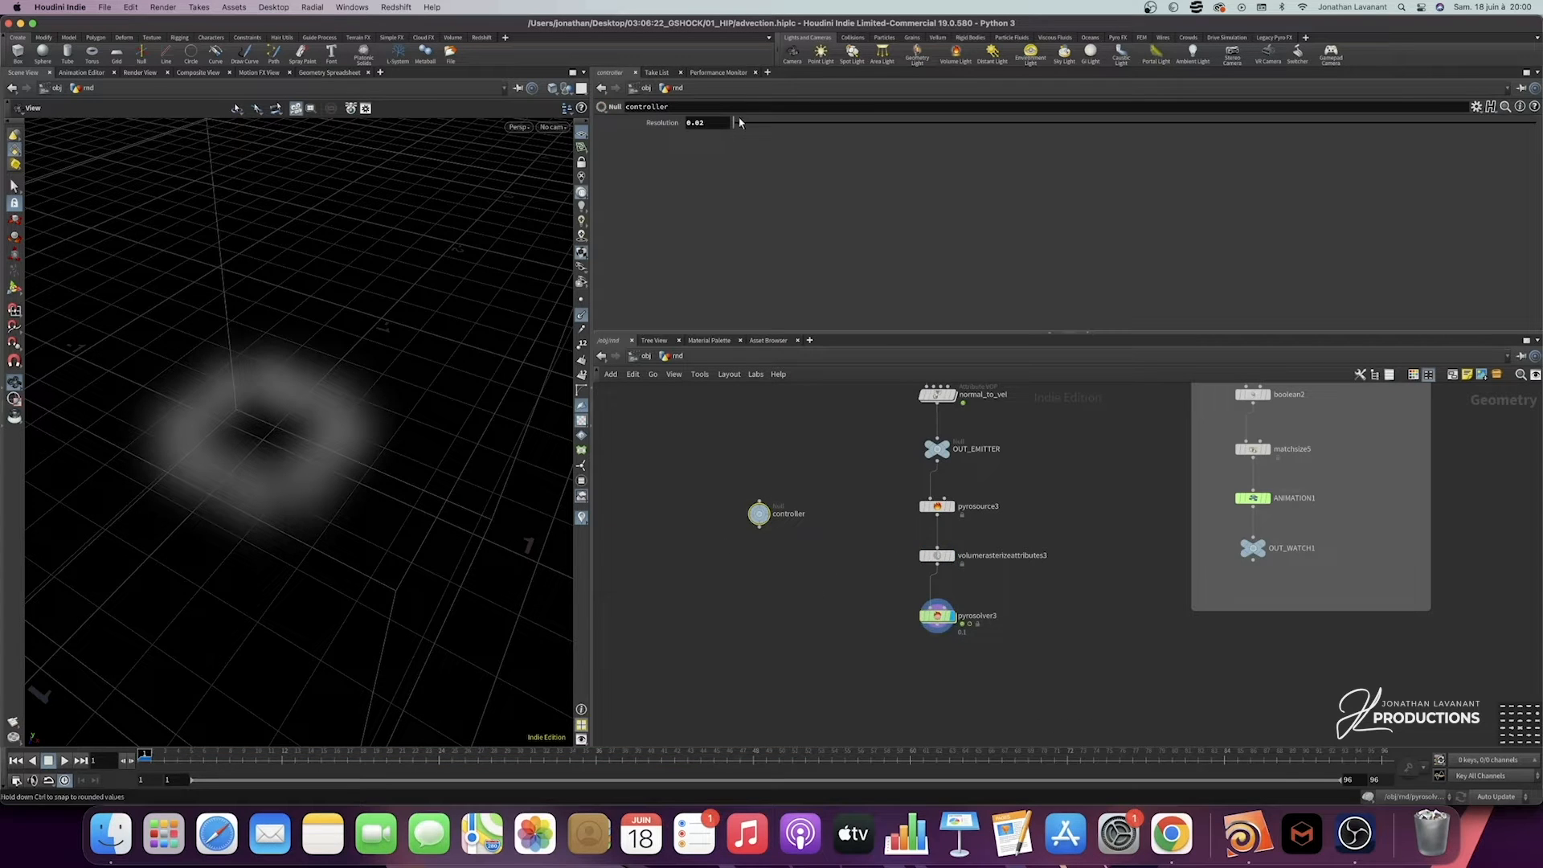
right_click(711, 124)
left_click(741, 210)
left_click(937, 615)
right_click(706, 186)
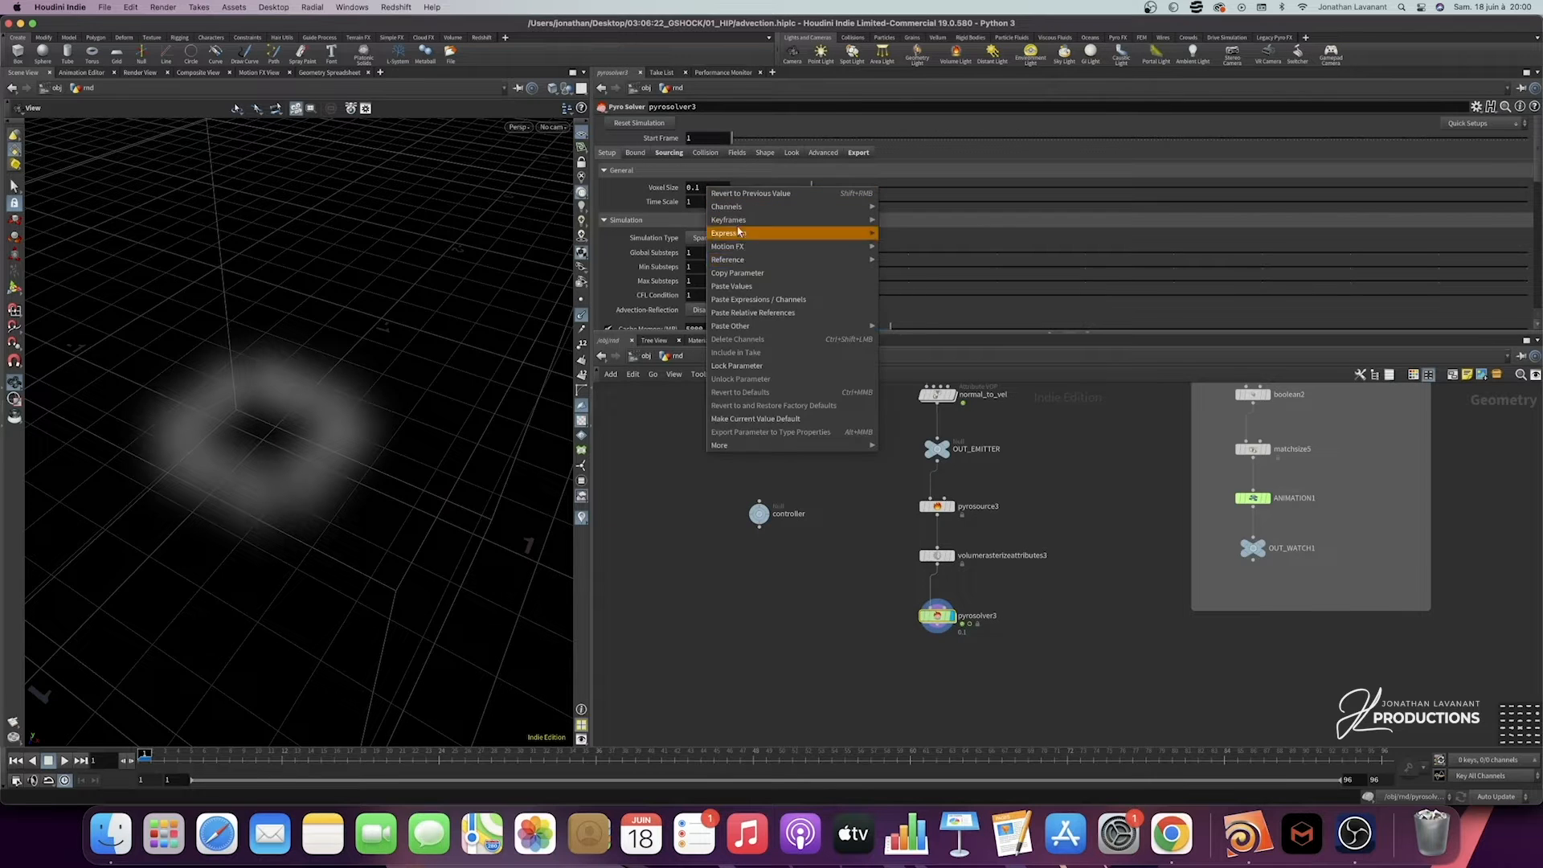
left_click(744, 311)
left_click(669, 187)
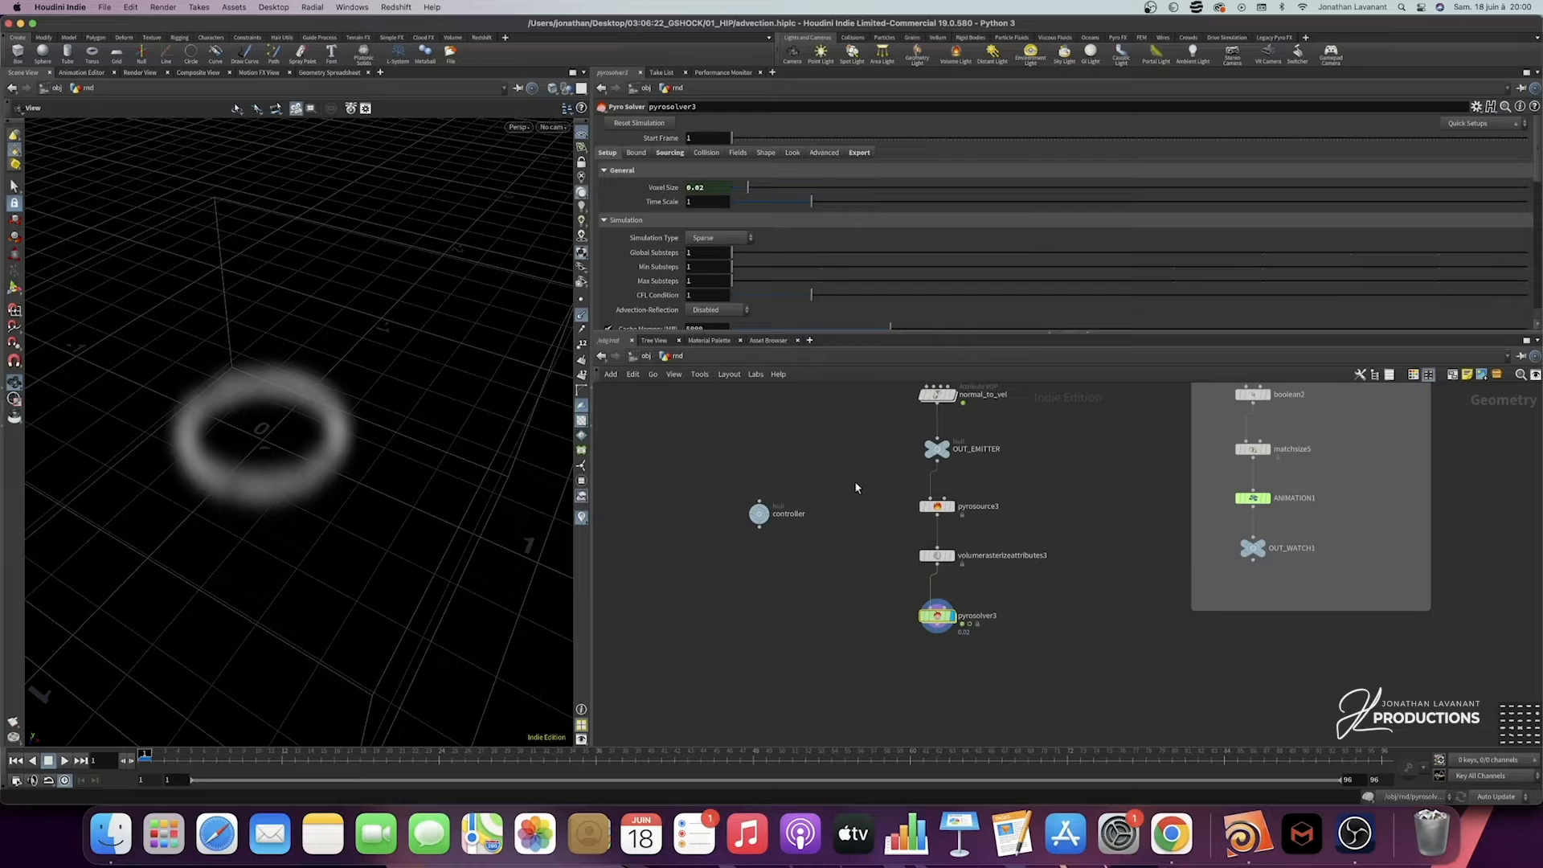
Step: Check the controller's Resolution and the Pyro Source settings, then play the smoke simulation to examine its motion
left_click_drag(818, 480, 695, 553)
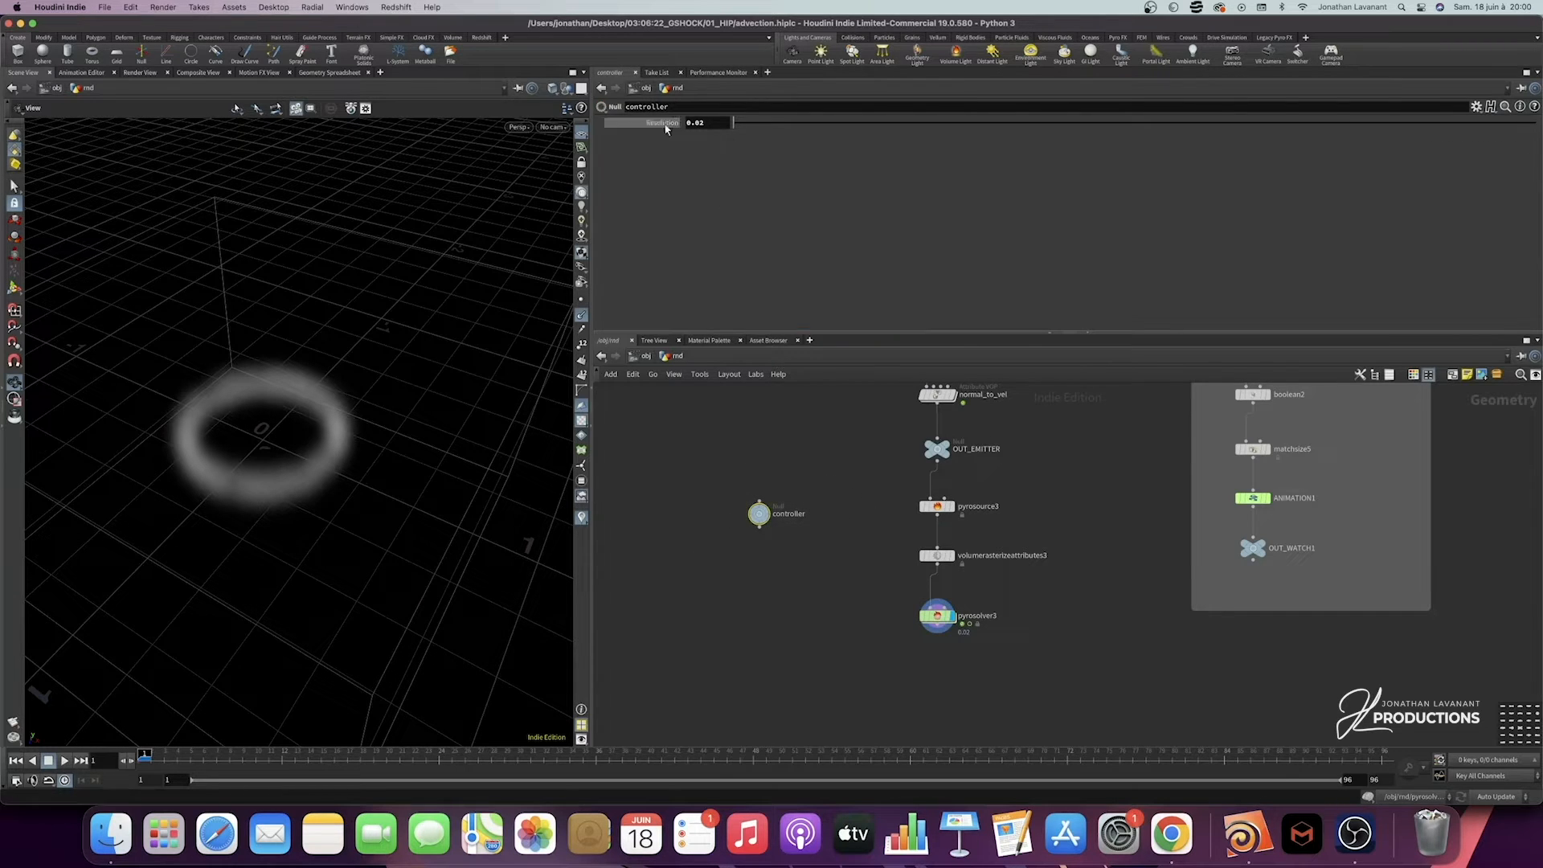
left_click_drag(891, 498, 977, 673)
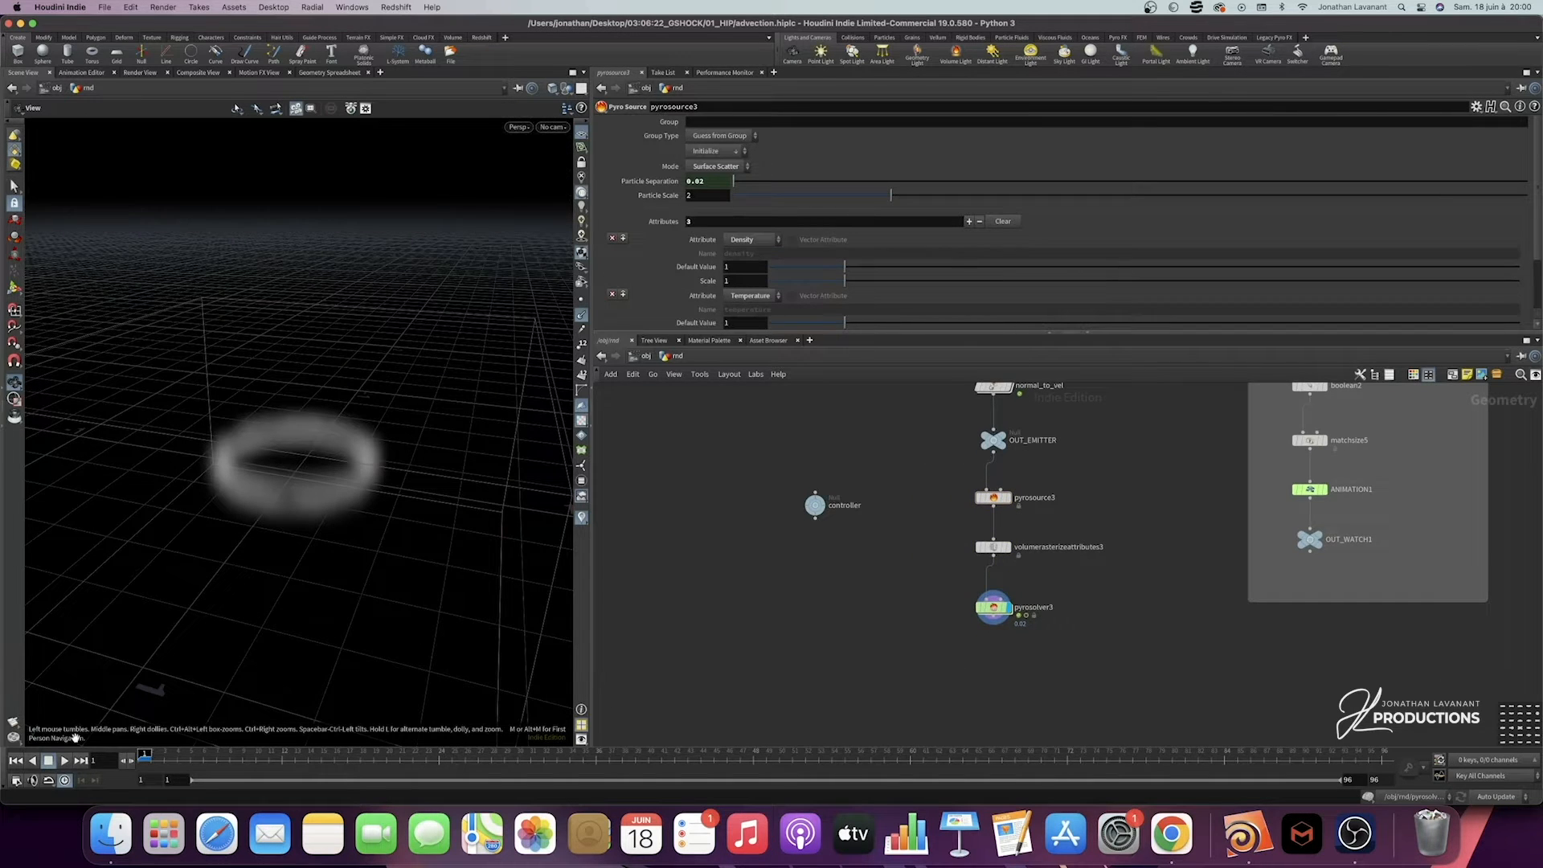
left_click(65, 760)
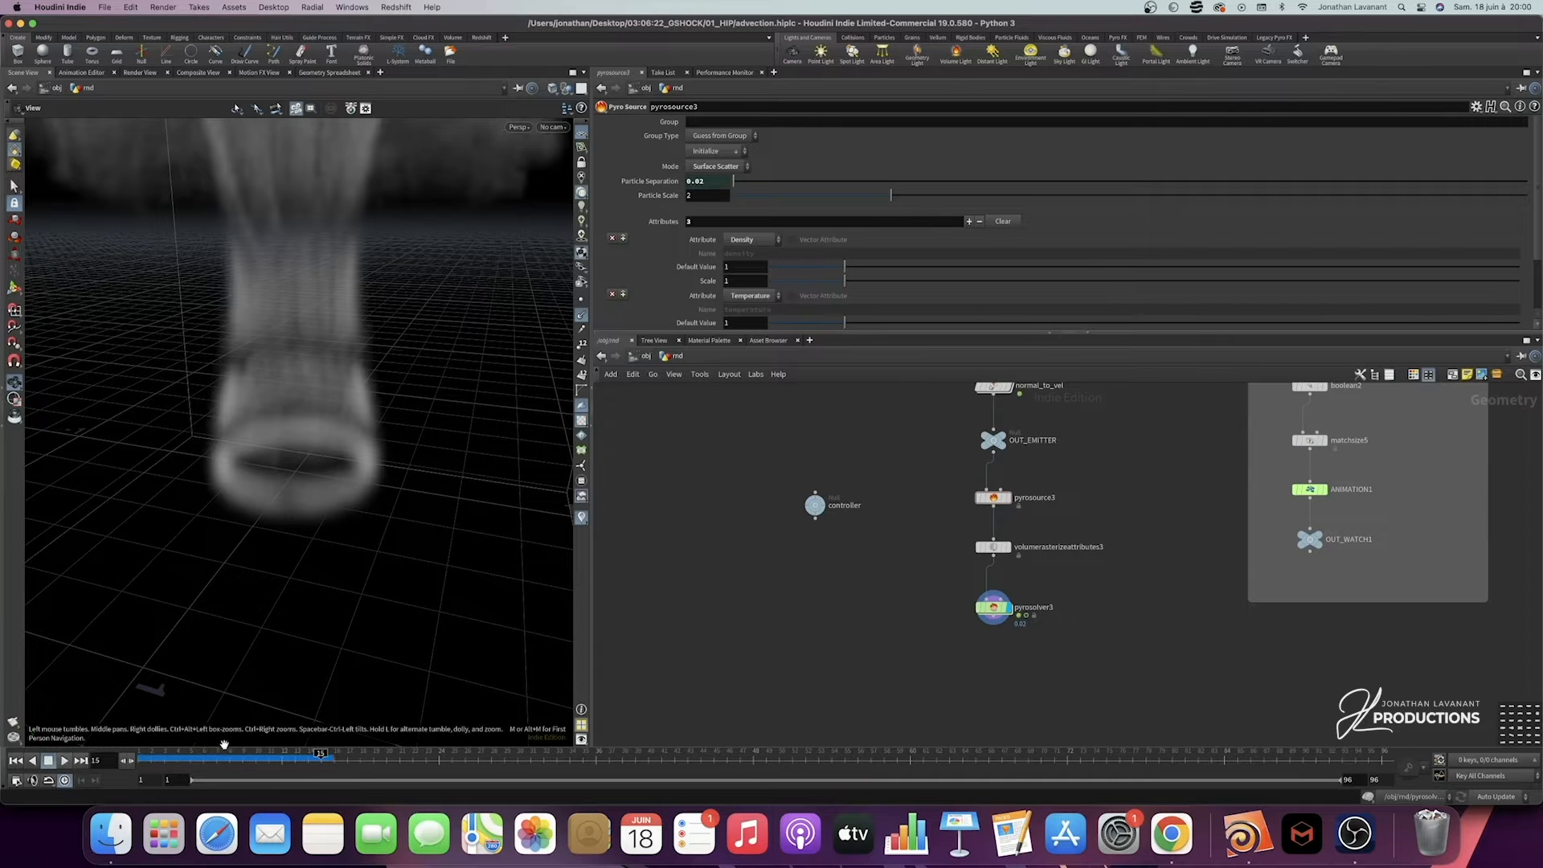
left_click_drag(277, 541, 307, 527)
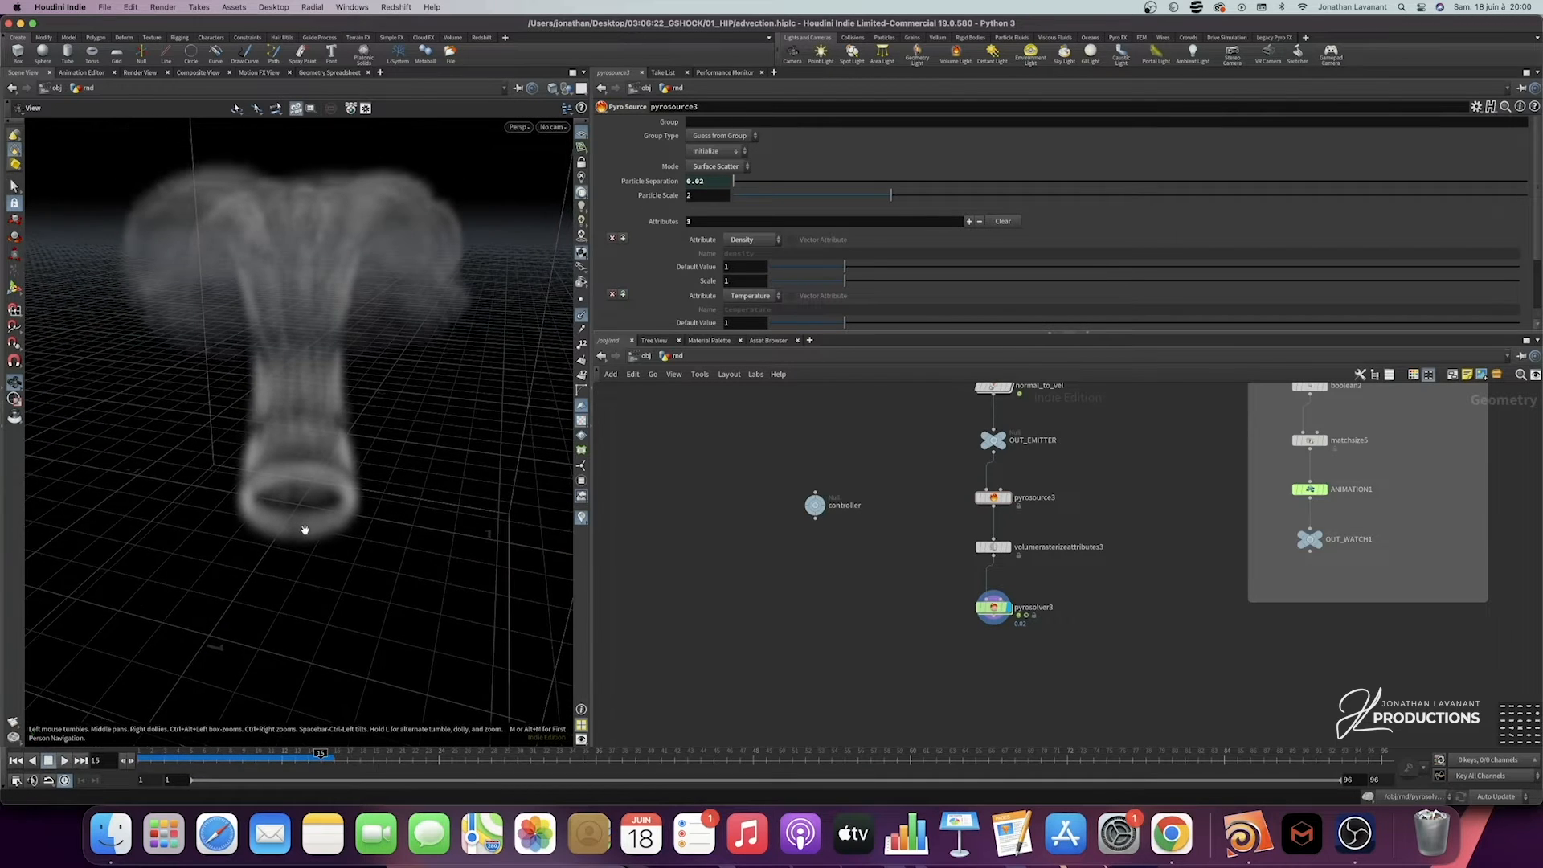
Step: Set the gravity acceleration in the Pyro Solver's buoyancy settings to -9.8
left_click(993, 607)
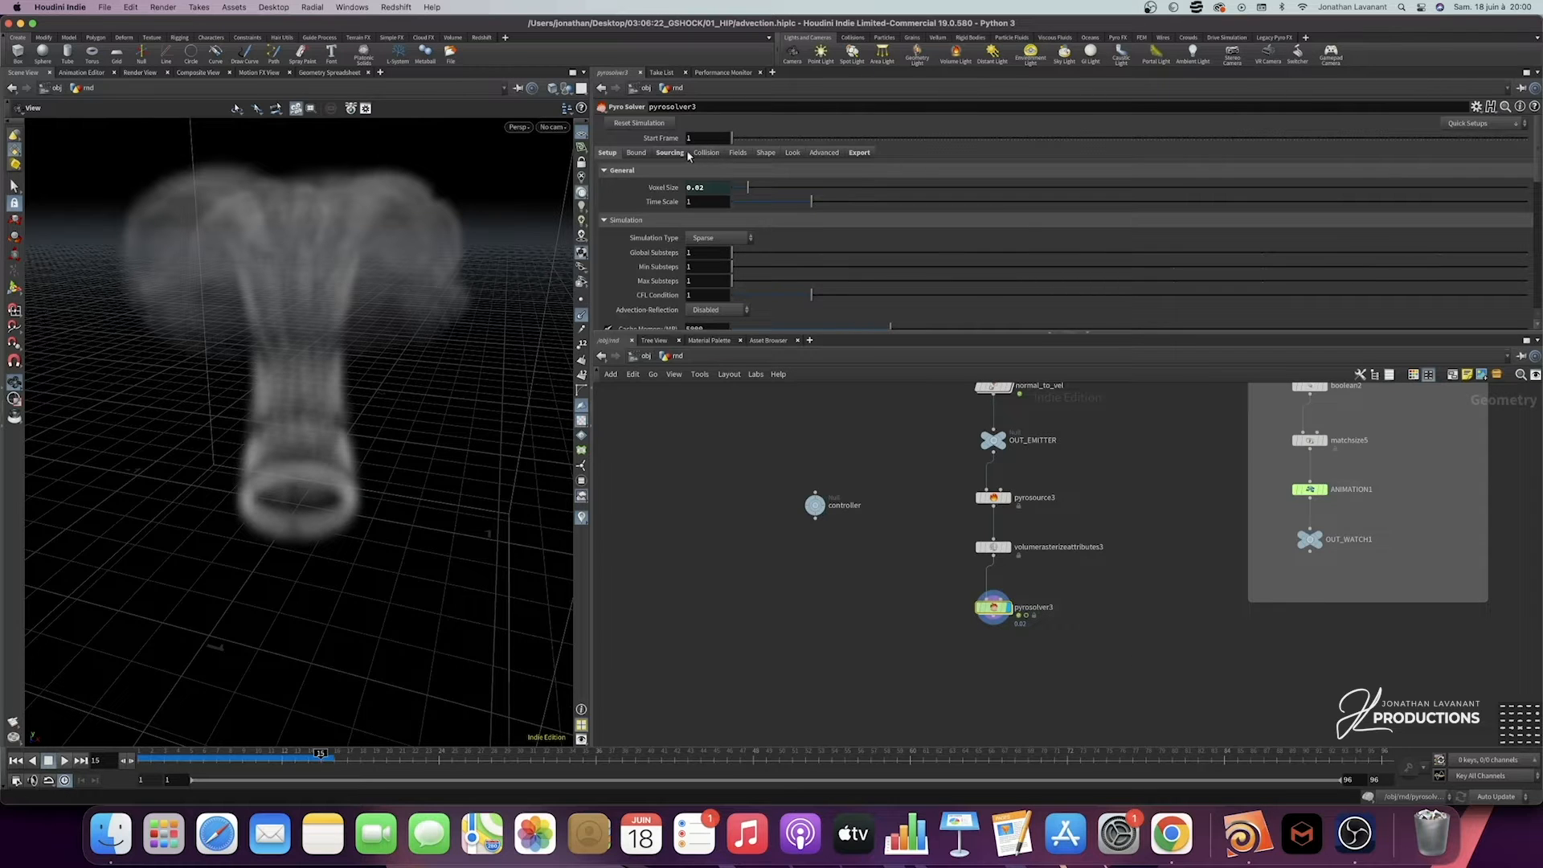
left_click(766, 152)
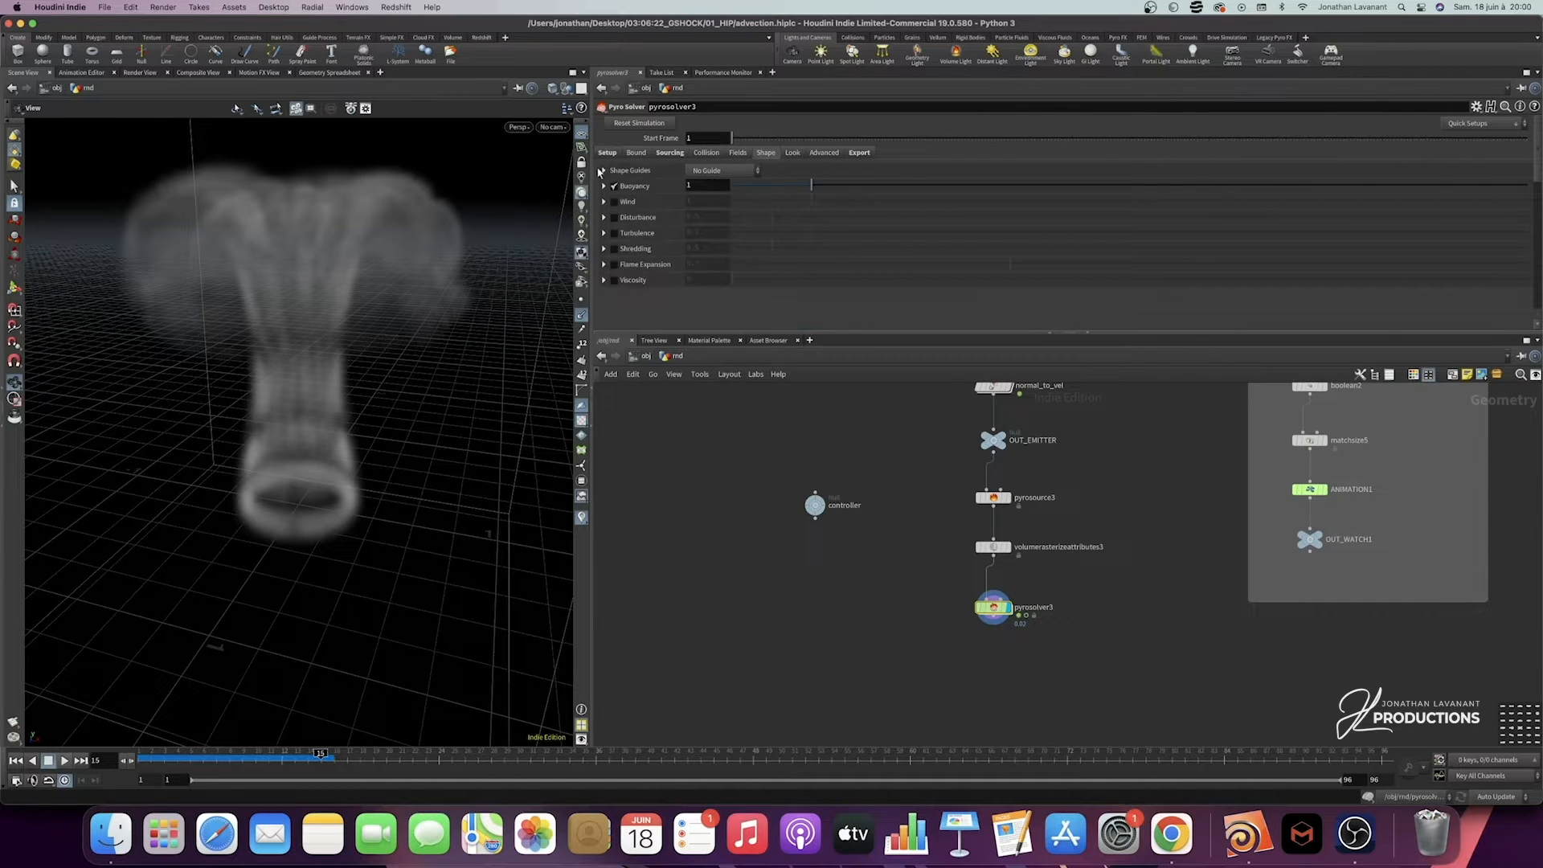
left_click(603, 186)
left_click(688, 245)
type("-9.8")
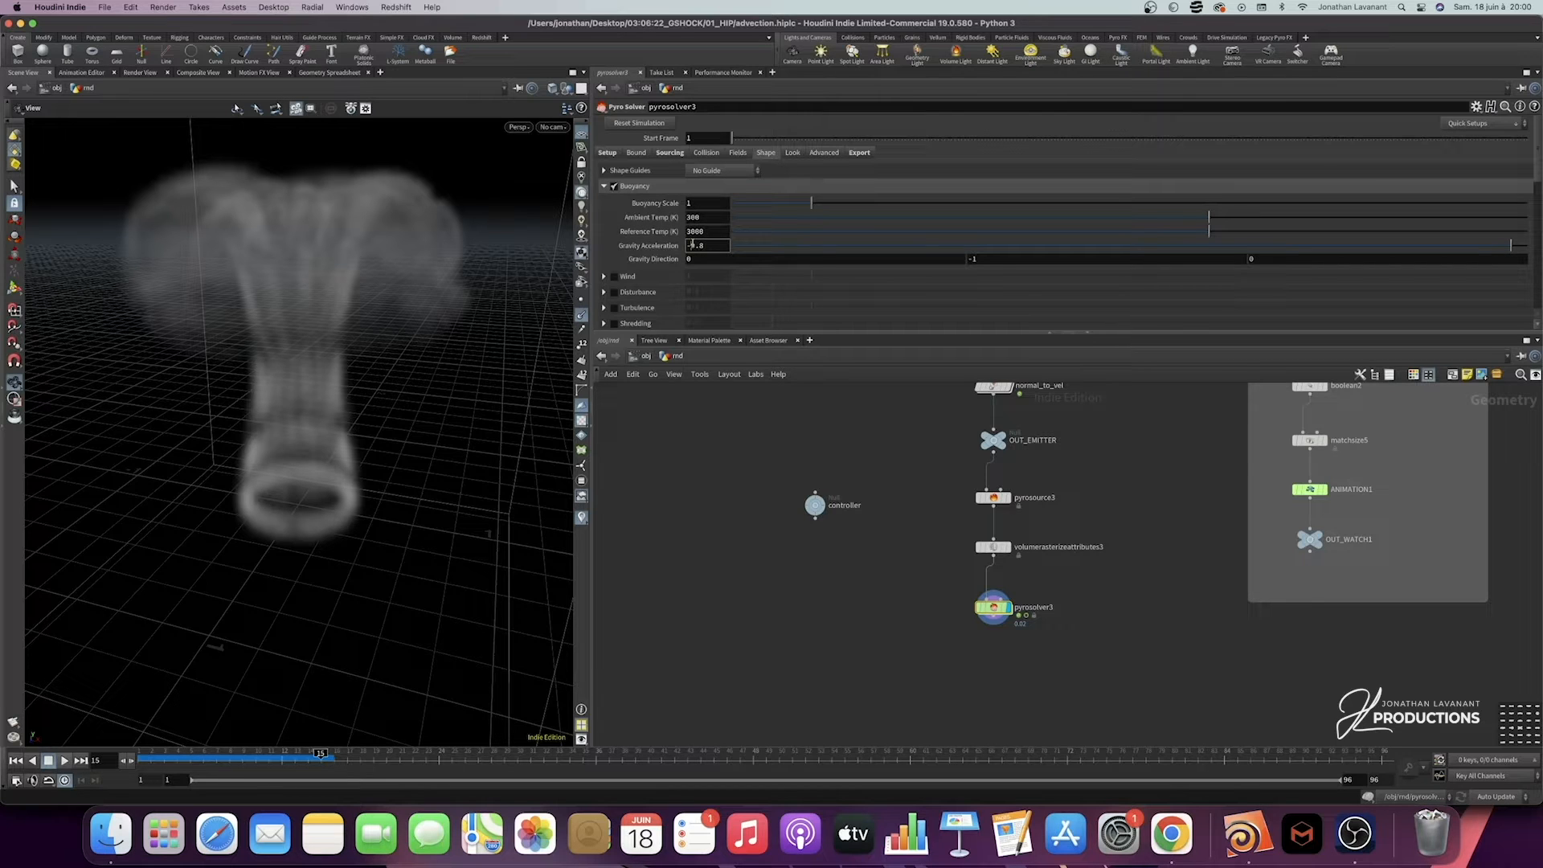
key("Return")
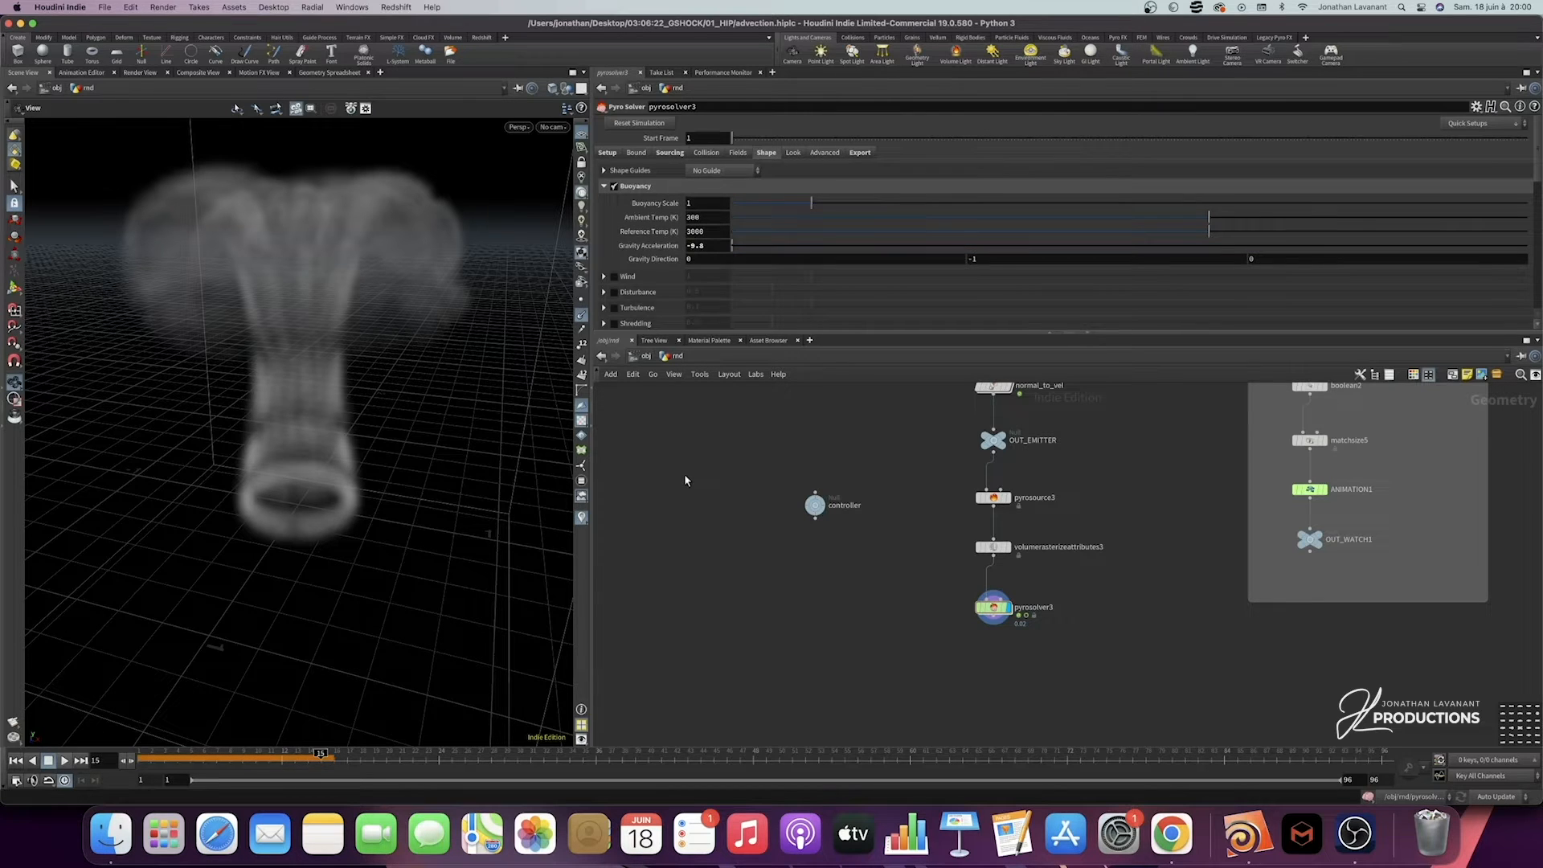
left_click(603, 185)
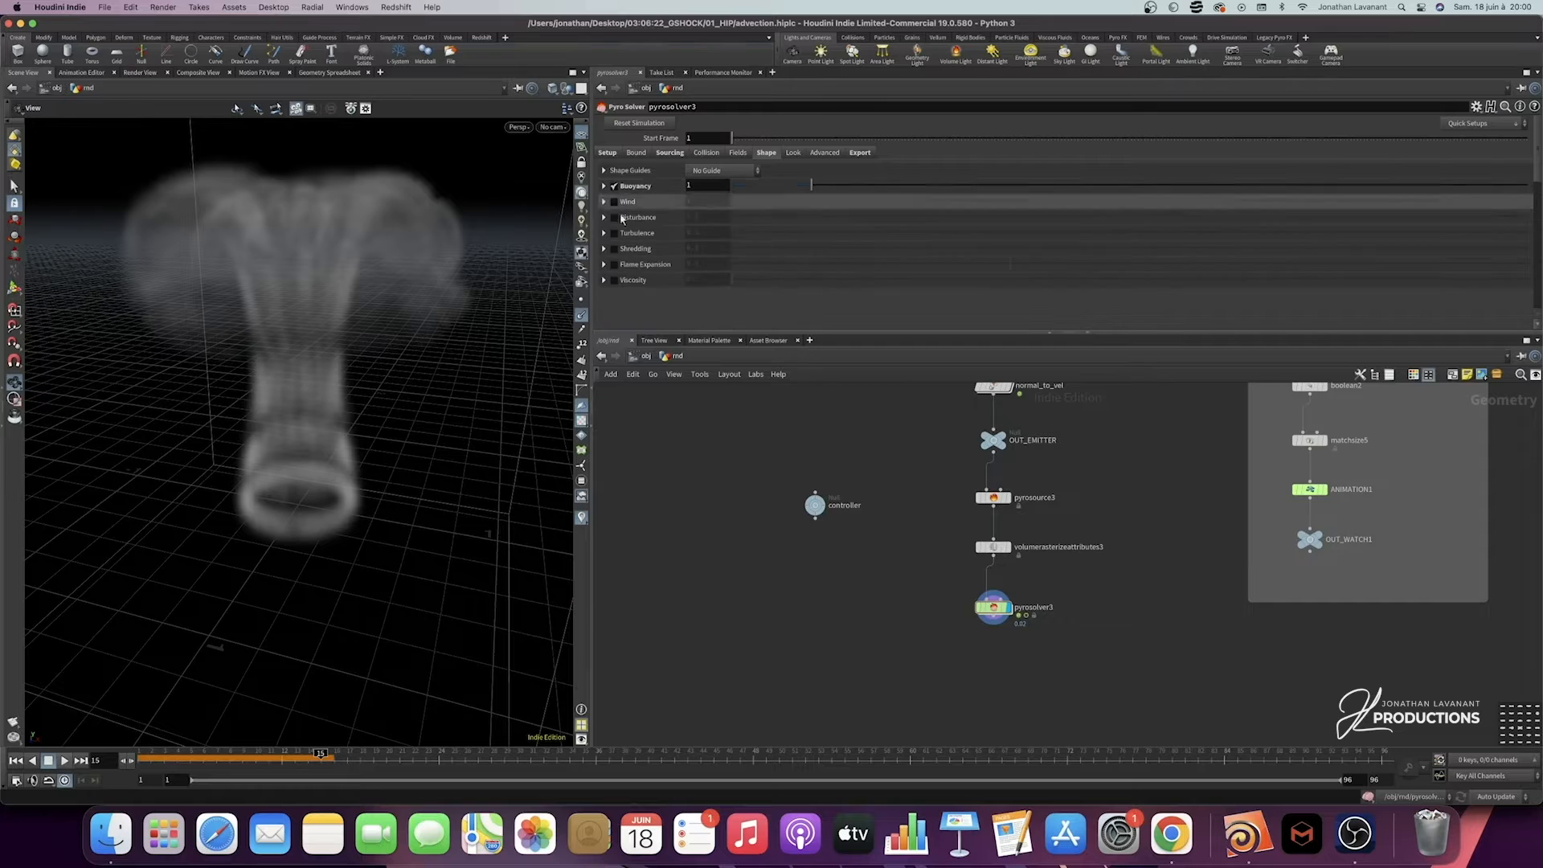
Step: Set the Pyro Solver's Y boundary condition to Closed Below and play the simulation
left_click(635, 153)
left_click(604, 230)
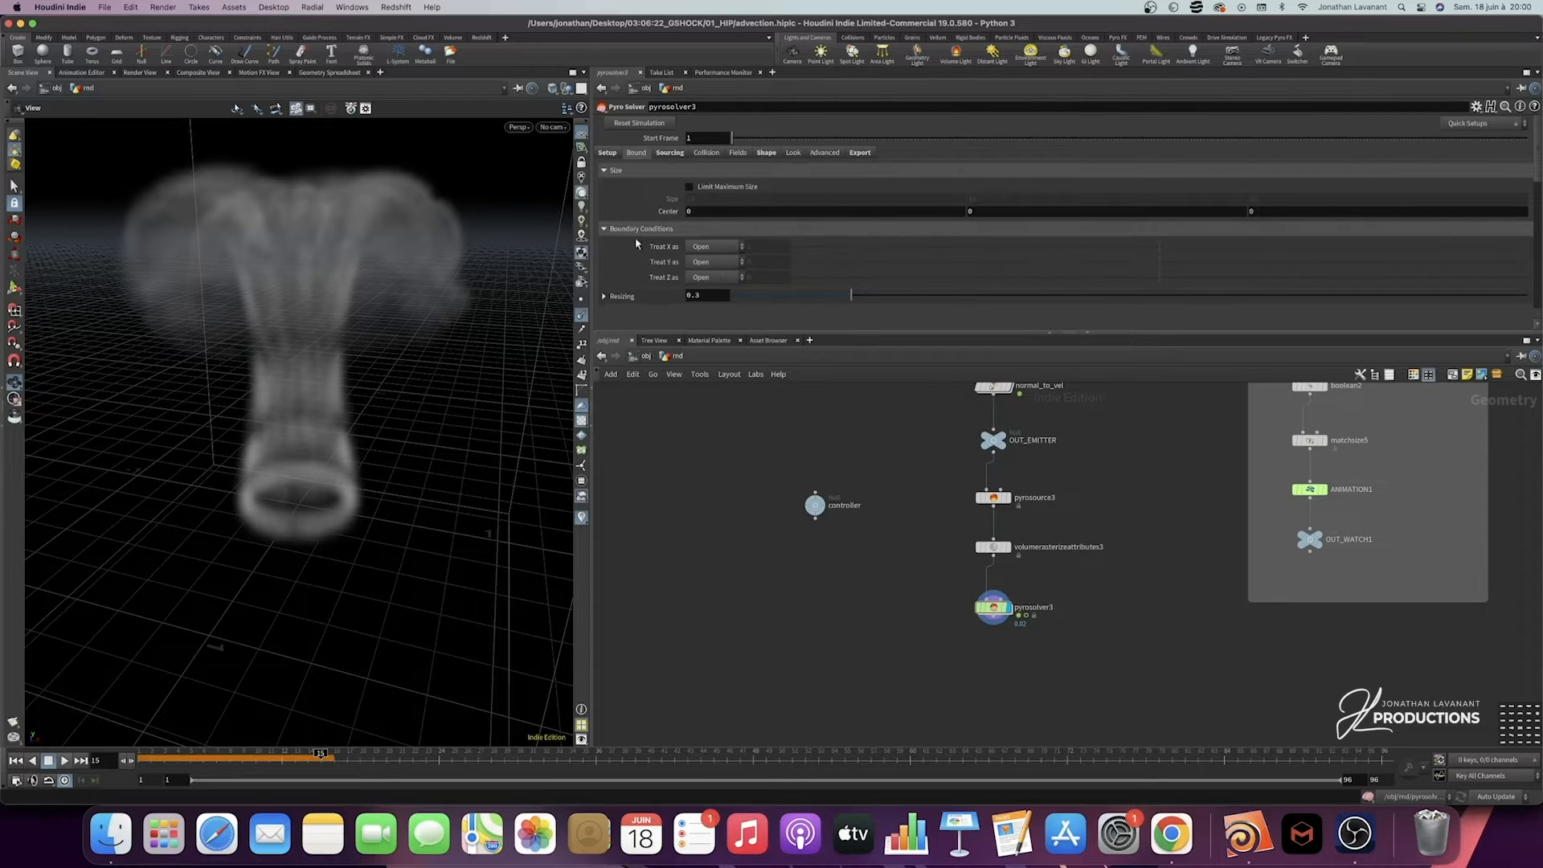
left_click(709, 263)
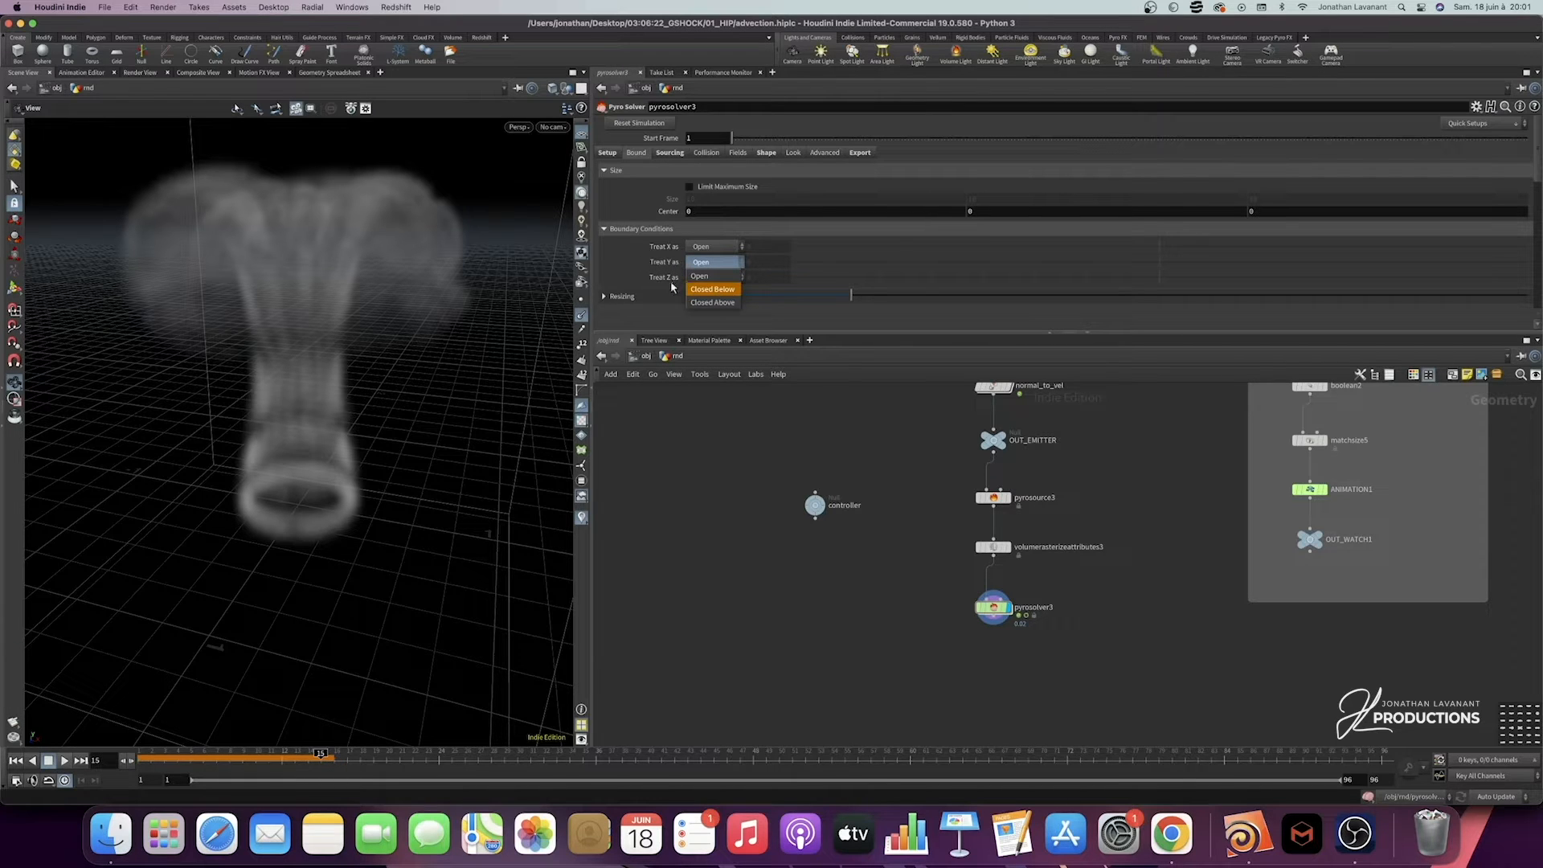
left_click(711, 289)
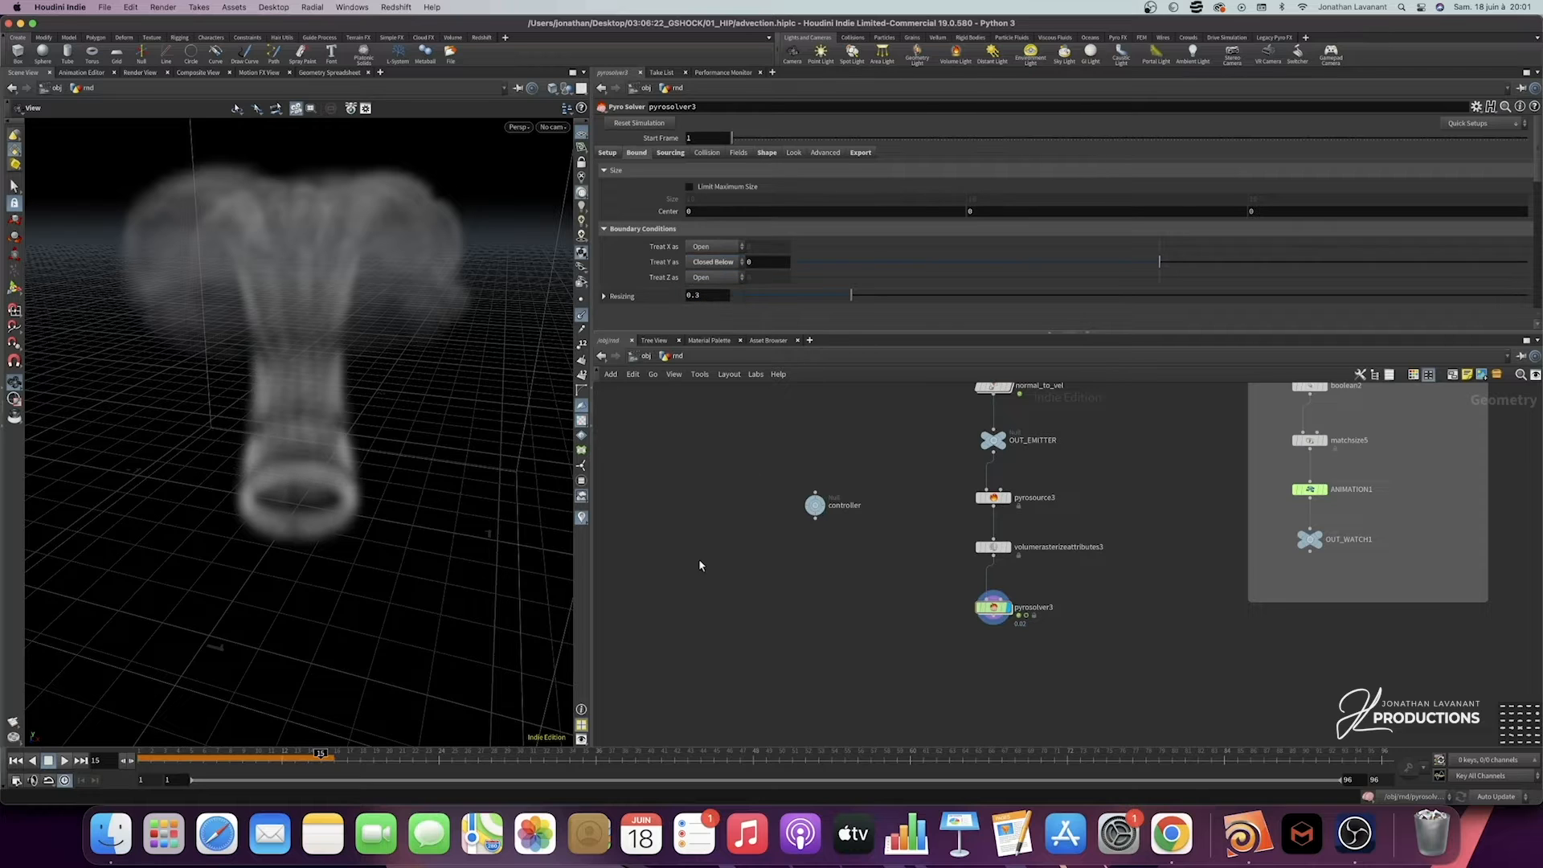
left_click(64, 760)
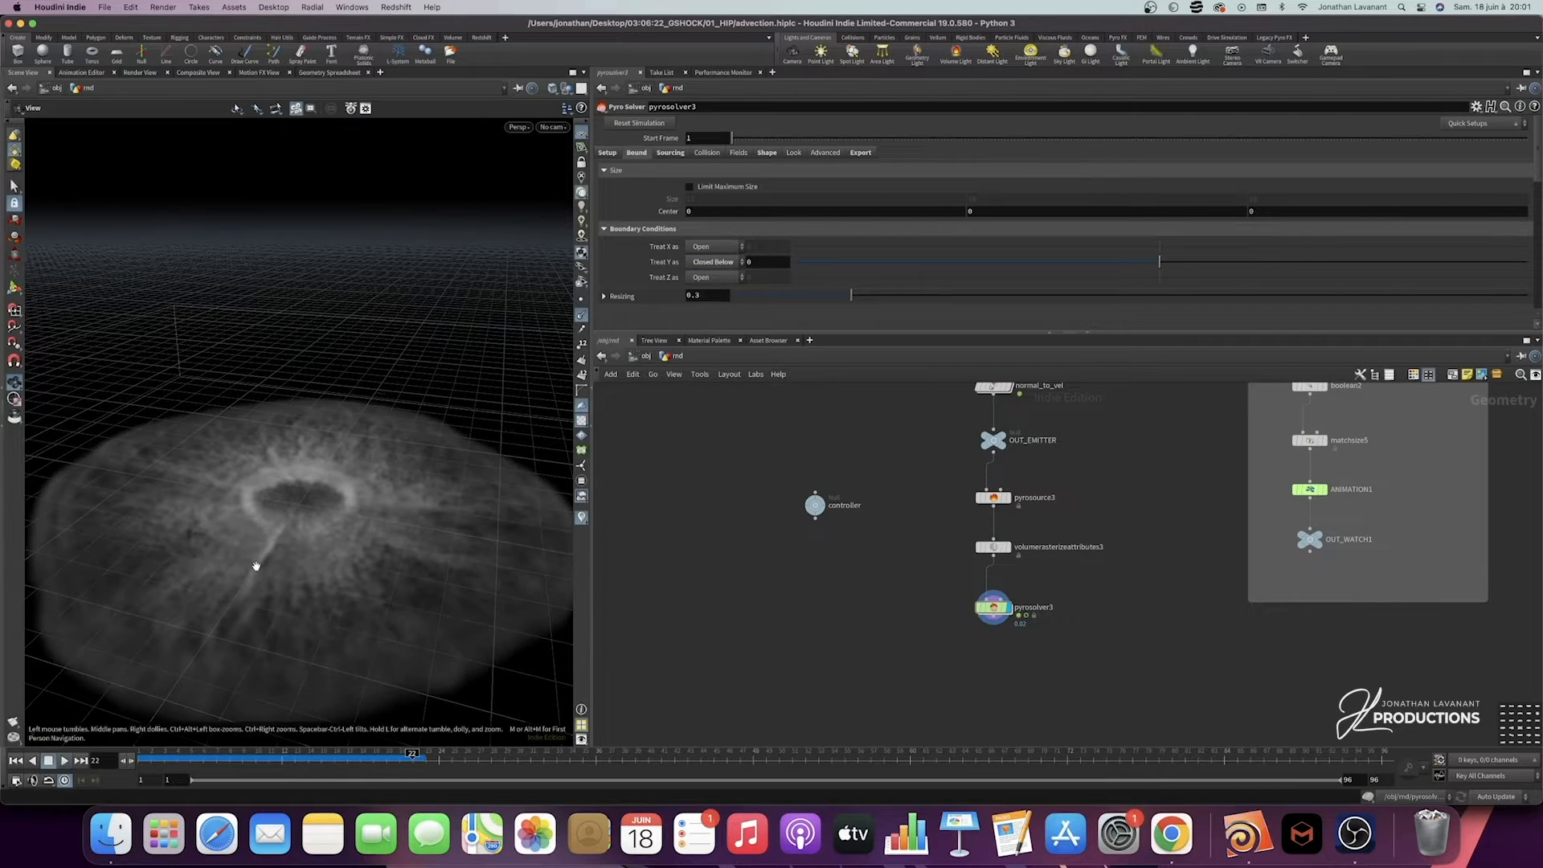
middle_click_drag(887, 584, 854, 610)
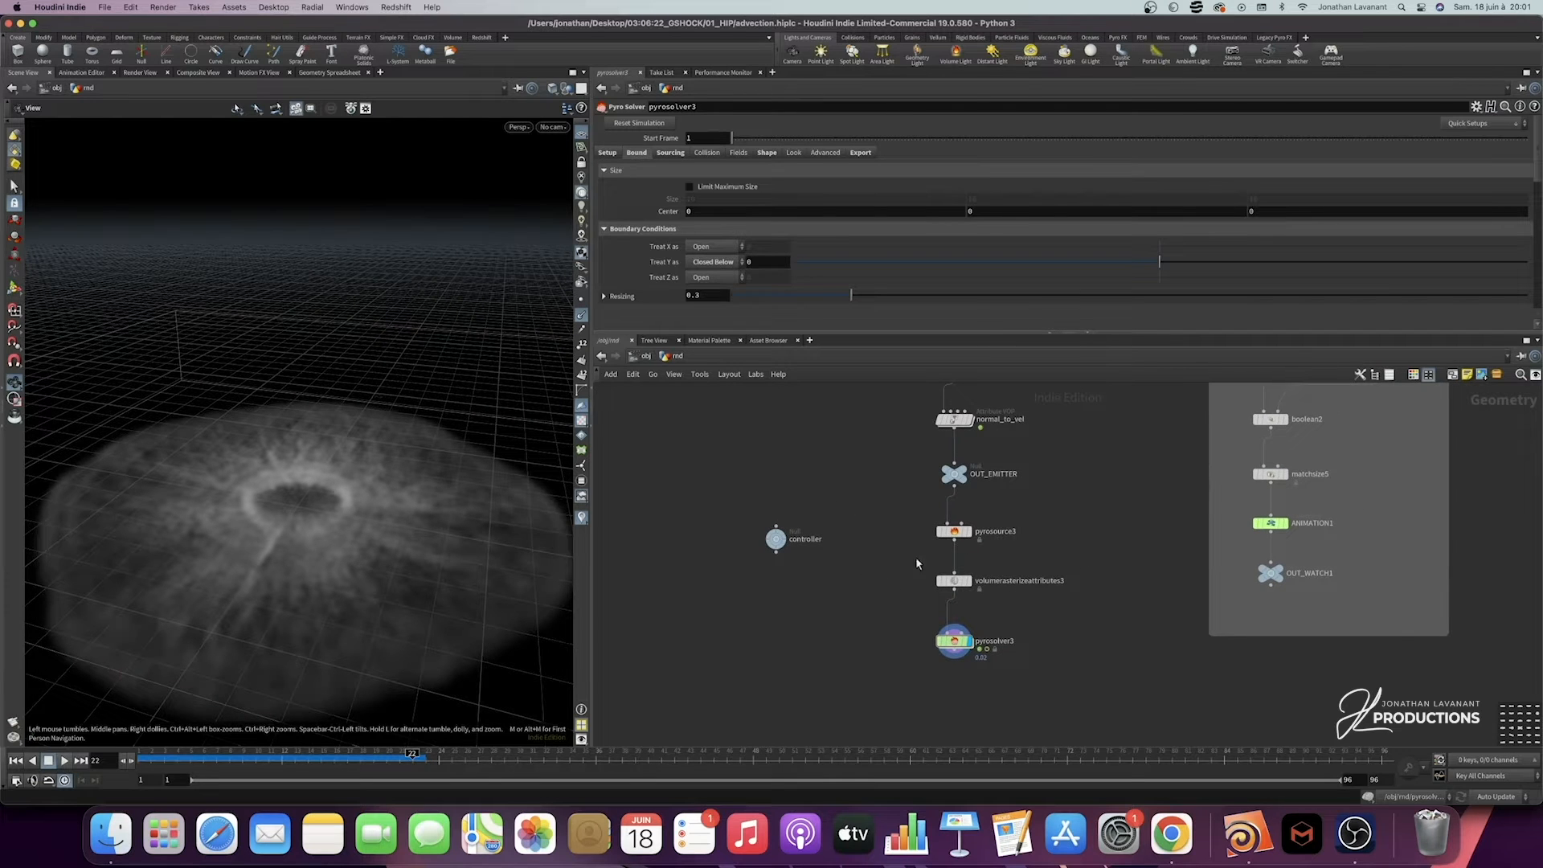
Step: Set the Scale of the Pyro Source's Velocity attribute to 5
left_click(990, 534)
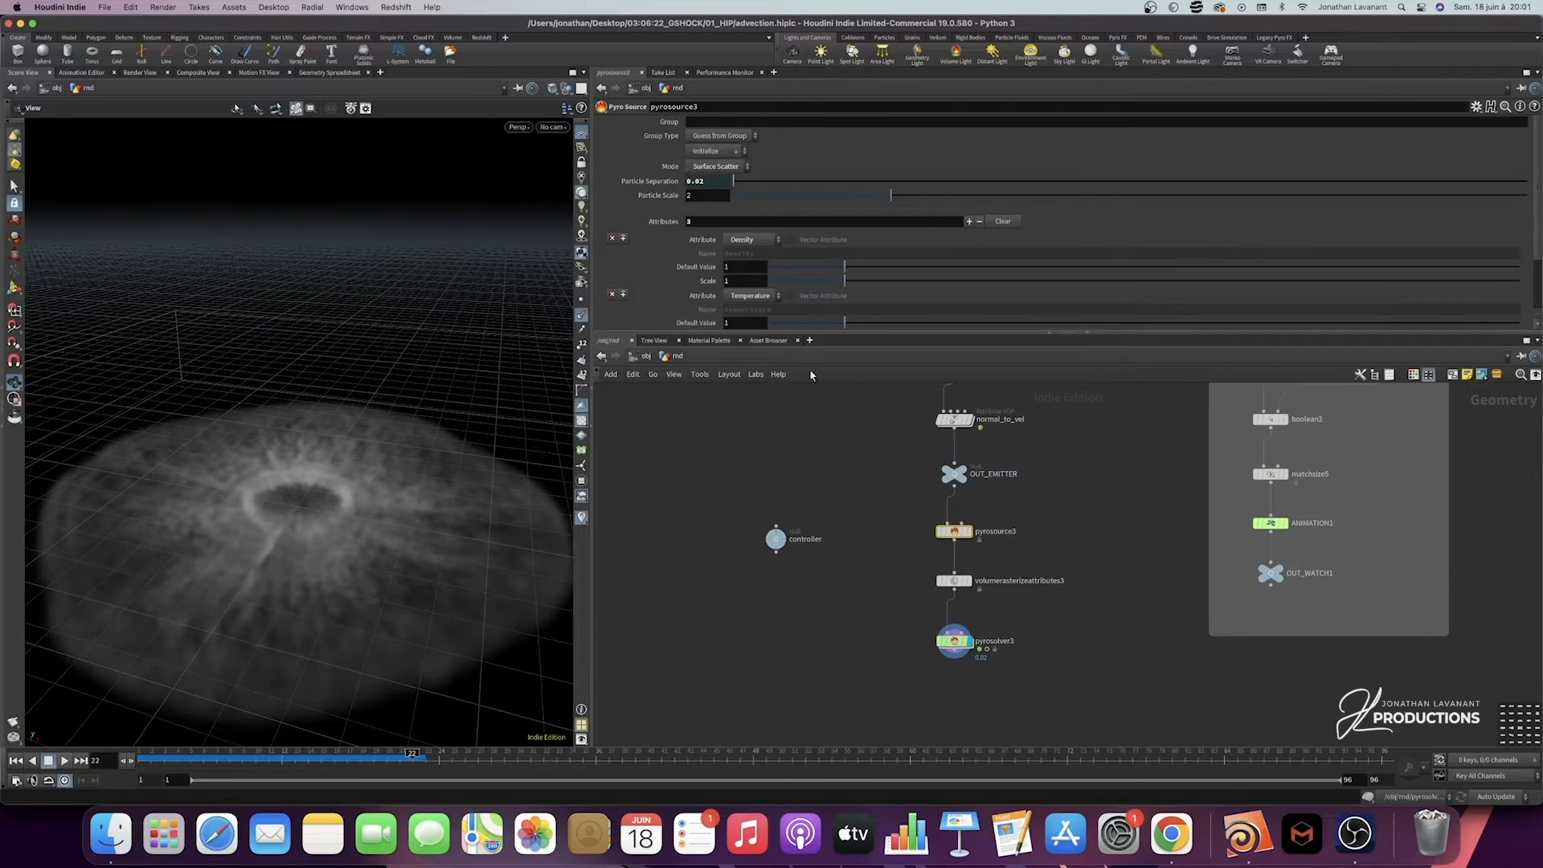
scroll(683, 283, "down", 3)
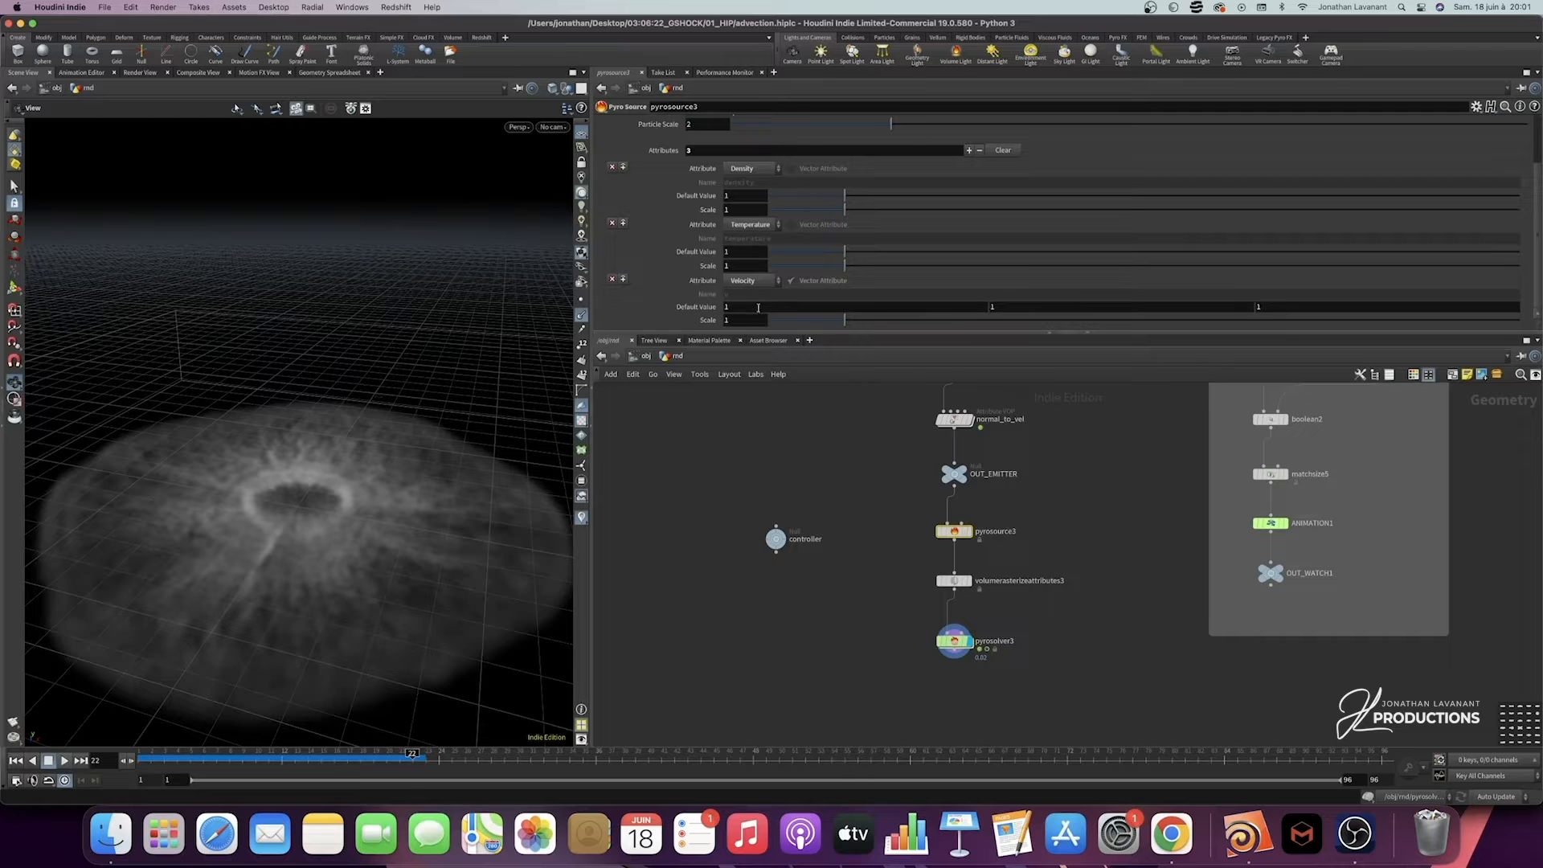
left_click(740, 321)
type("5")
key("Return")
scroll(773, 421, "down", 1)
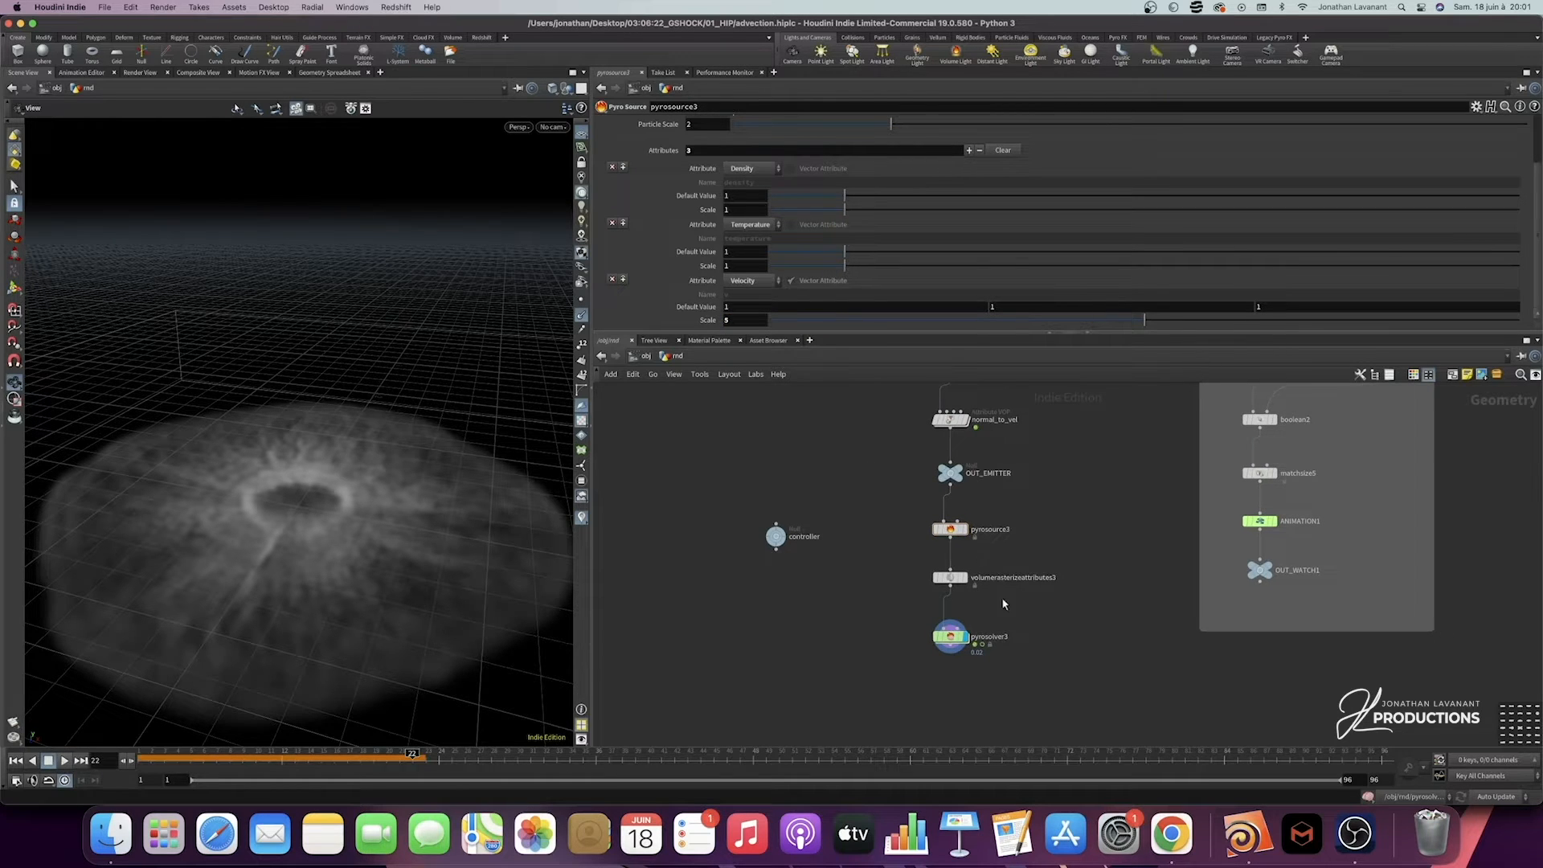
Step: Replay the simulation from the first frame to examine the outward spread, and return to frame 1
left_click(161, 751)
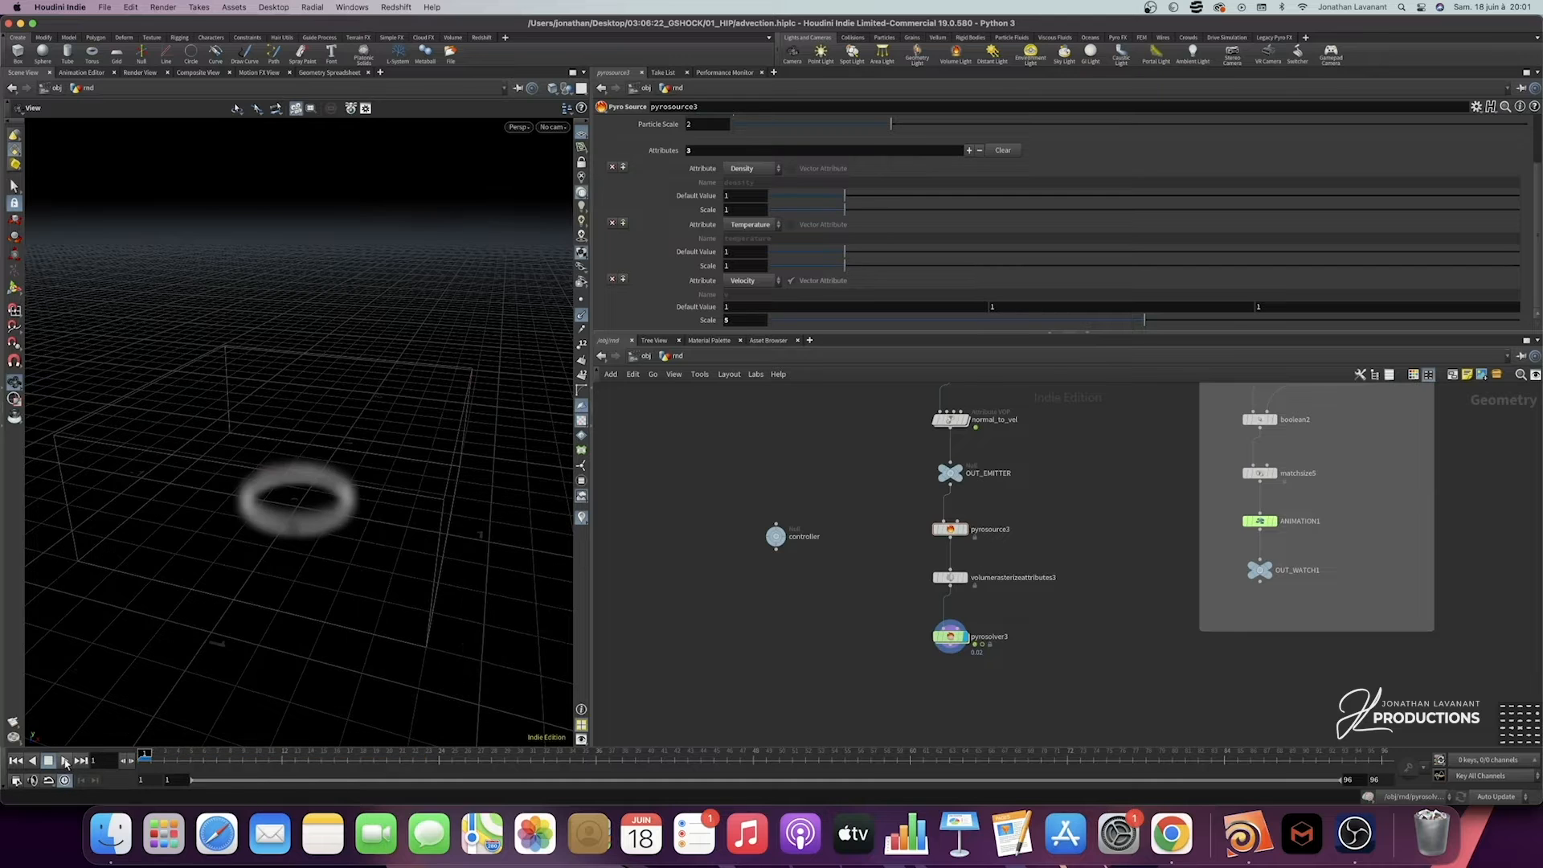
left_click(65, 760)
left_click(65, 761)
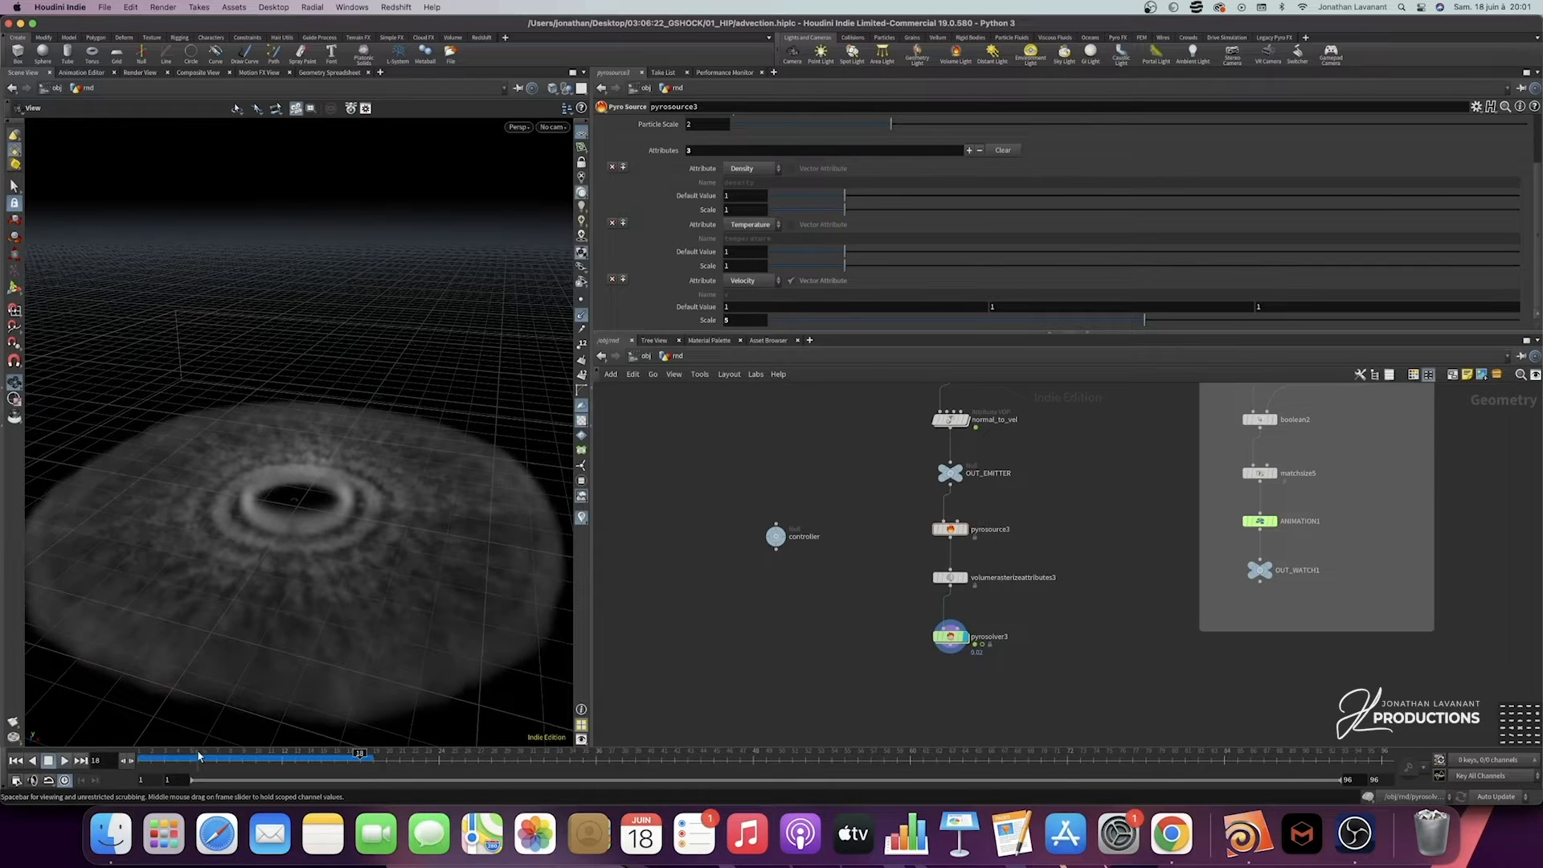
left_click_drag(199, 757, 145, 757)
Step: Limit the Pyro Solver's source range to frames 24 to 36 and play the simulation up to frame 36
left_click_drag(793, 684, 1030, 603)
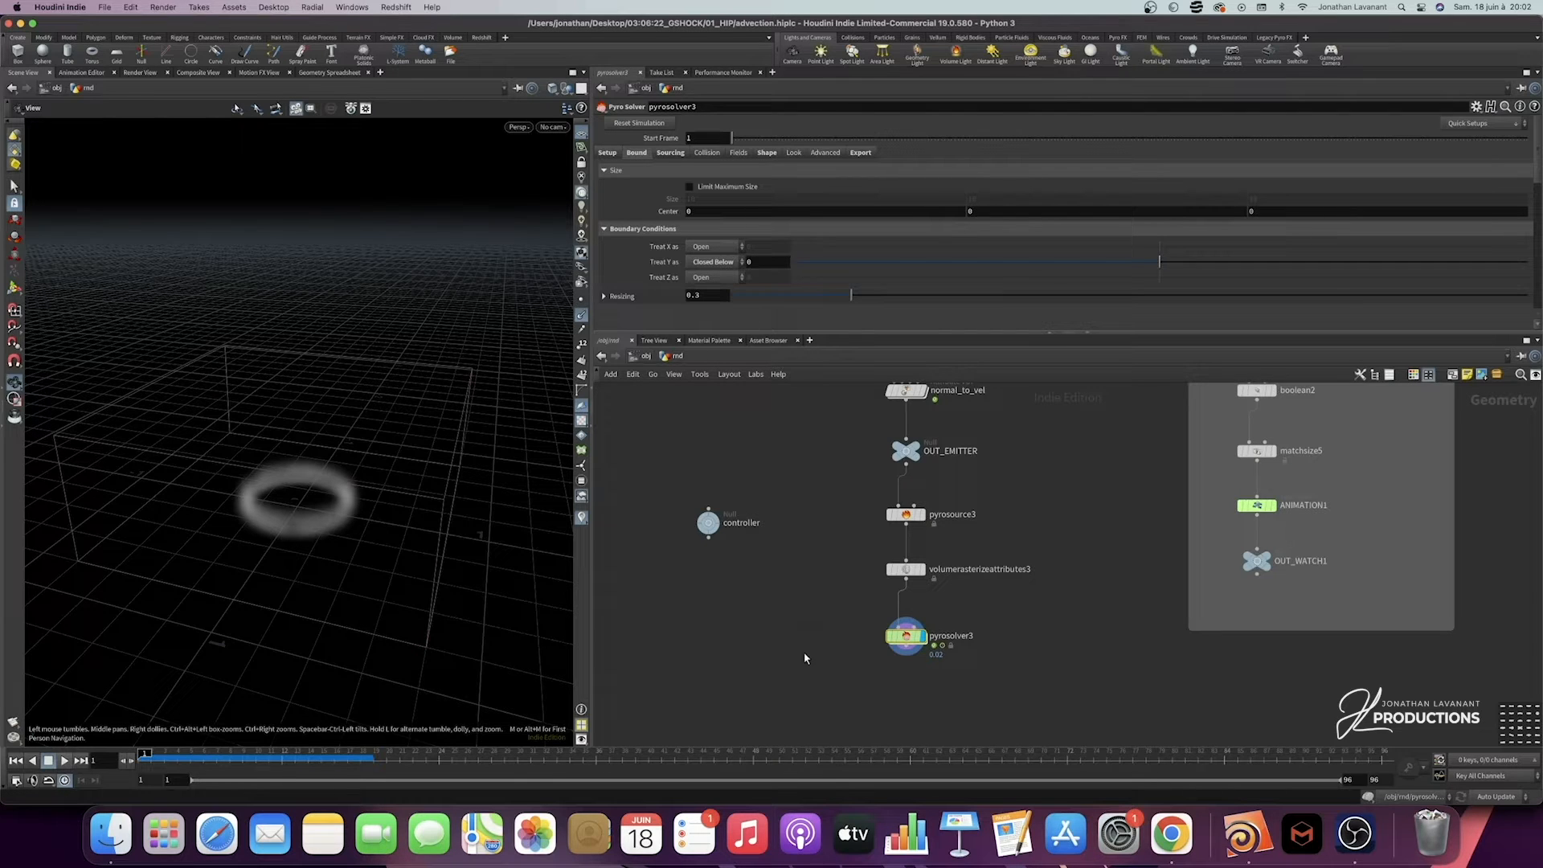
left_click_drag(868, 672, 1034, 621)
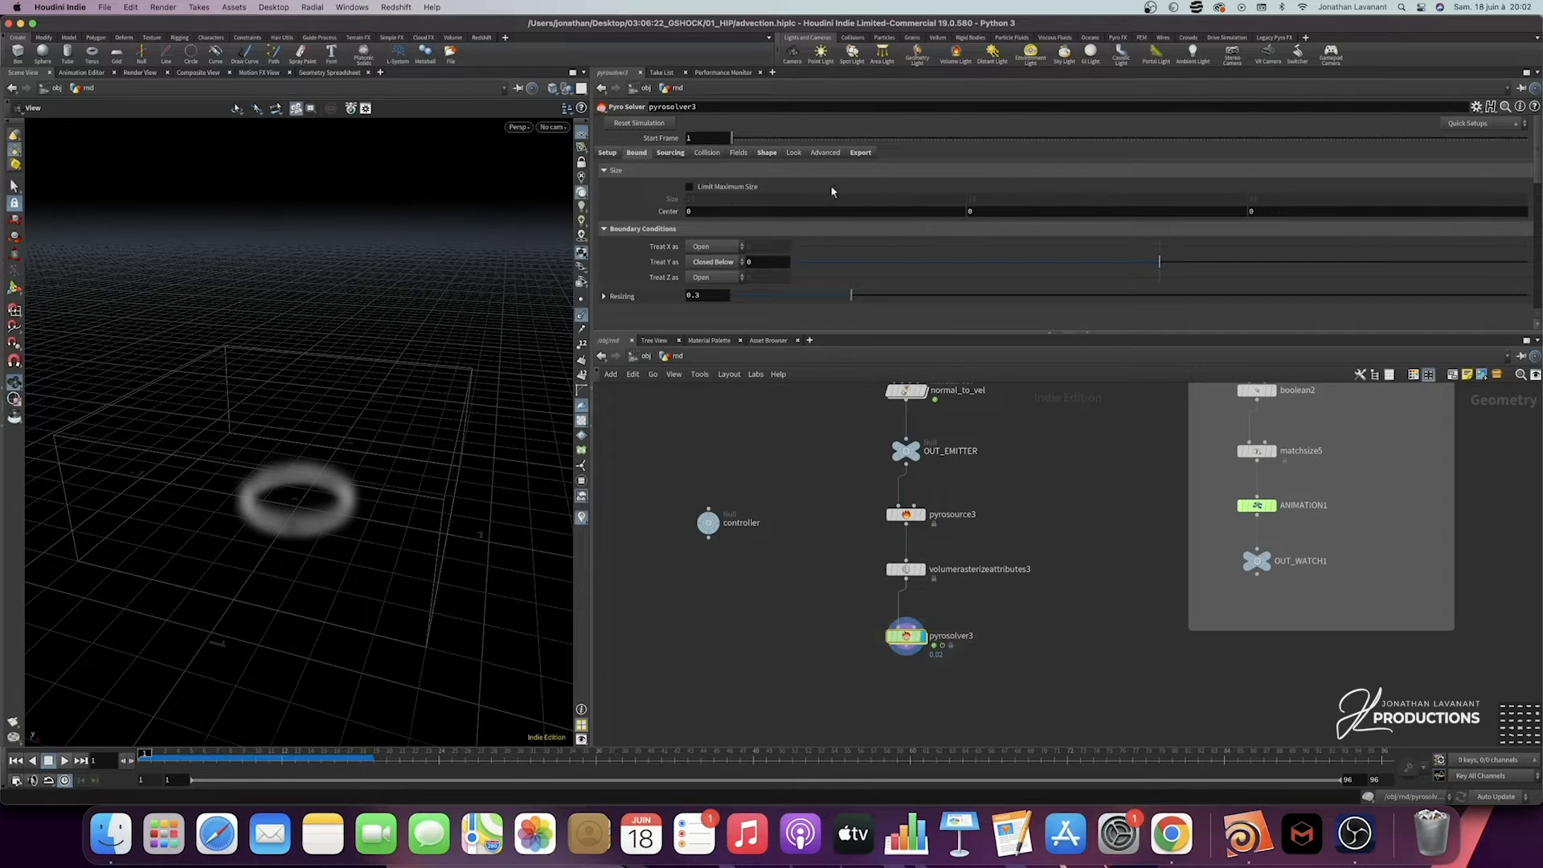
left_click(662, 153)
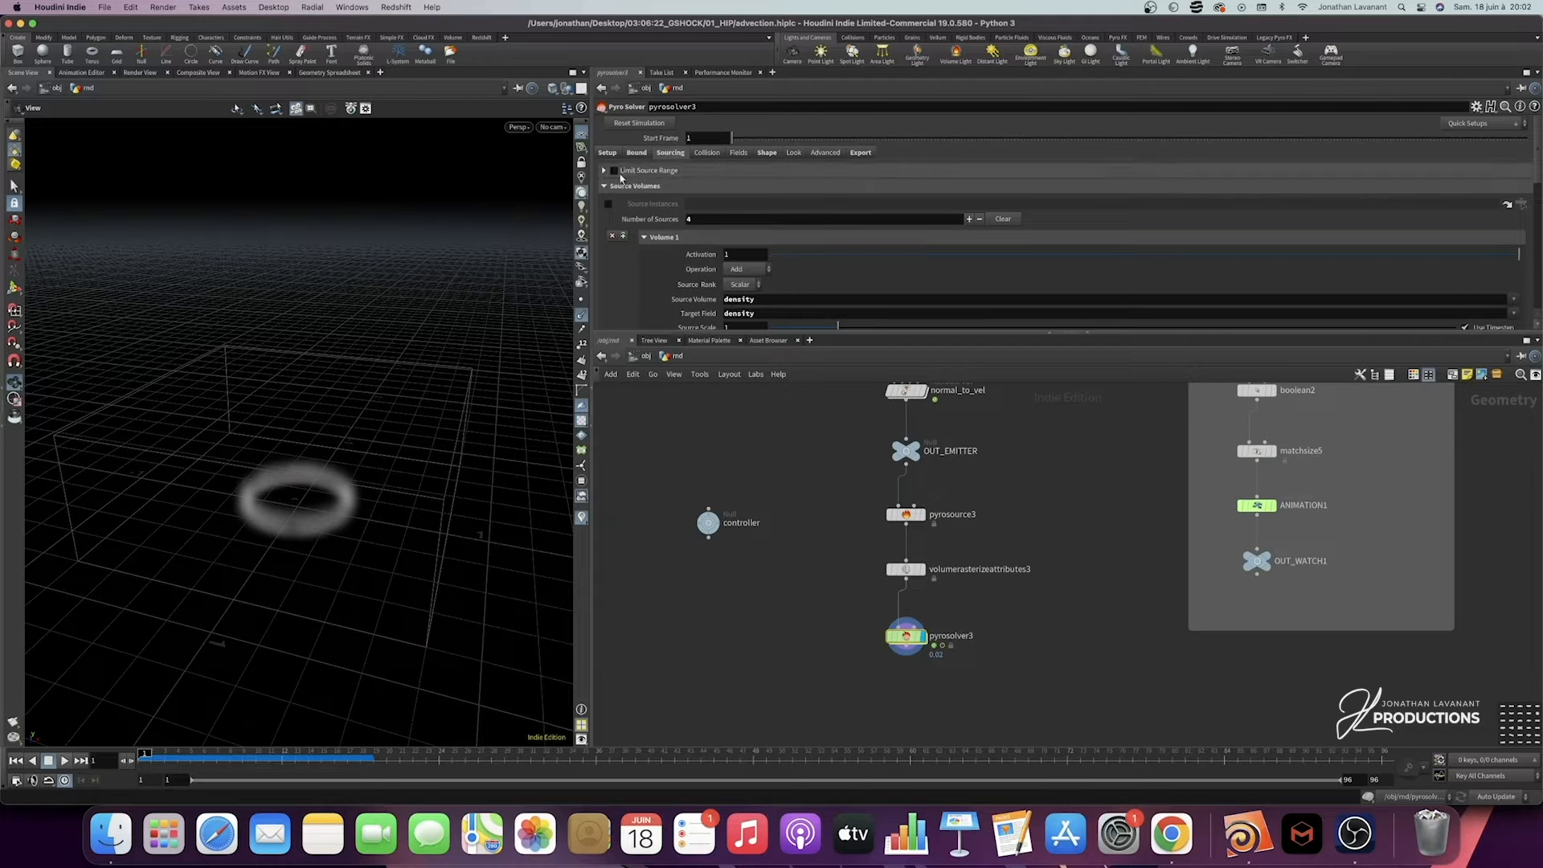
left_click(604, 186)
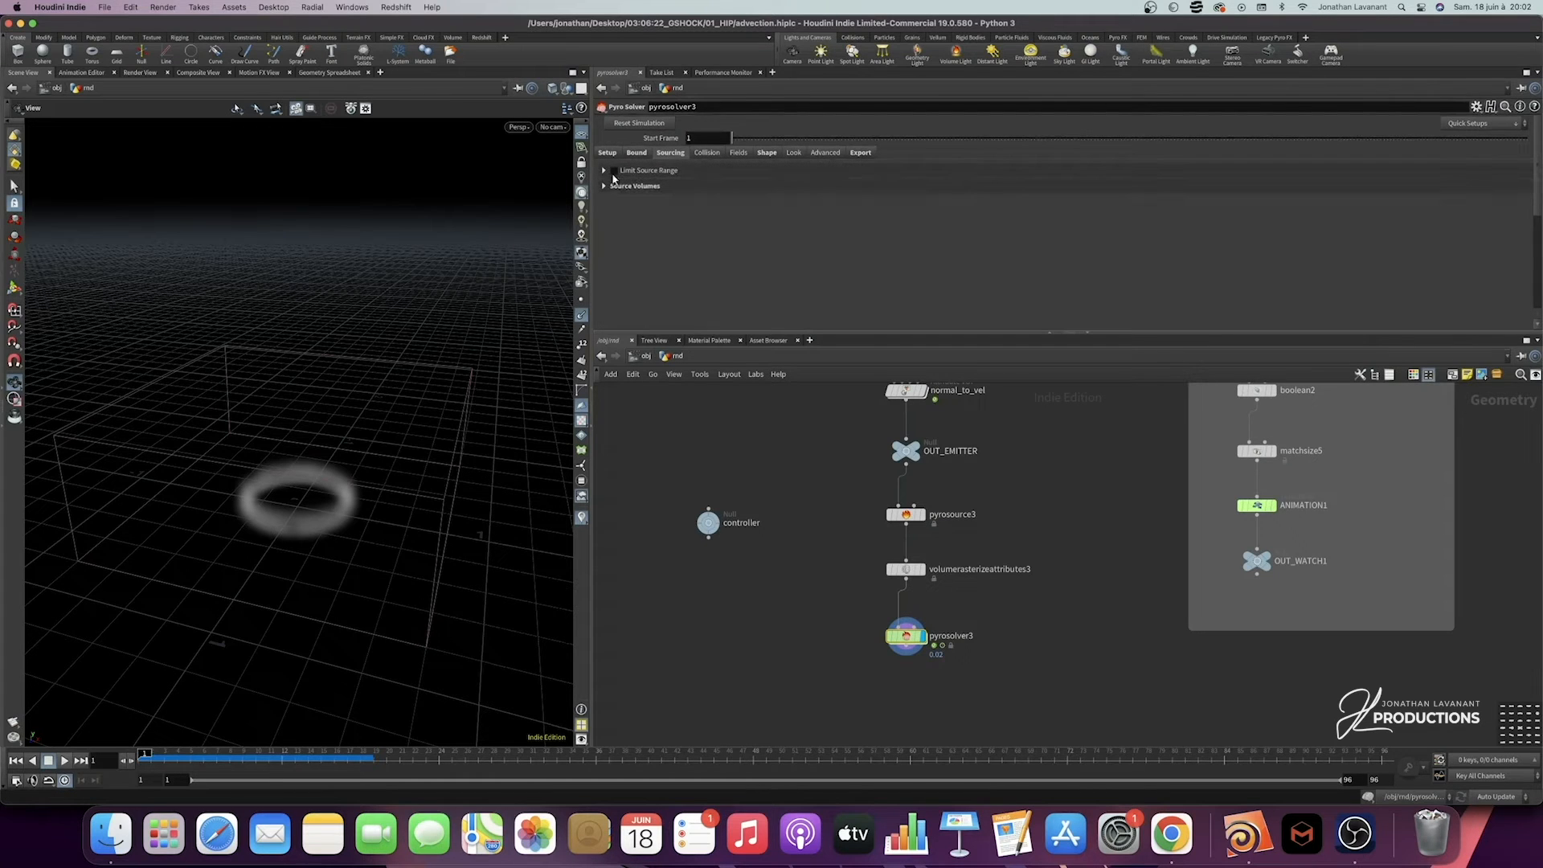
left_click(614, 170)
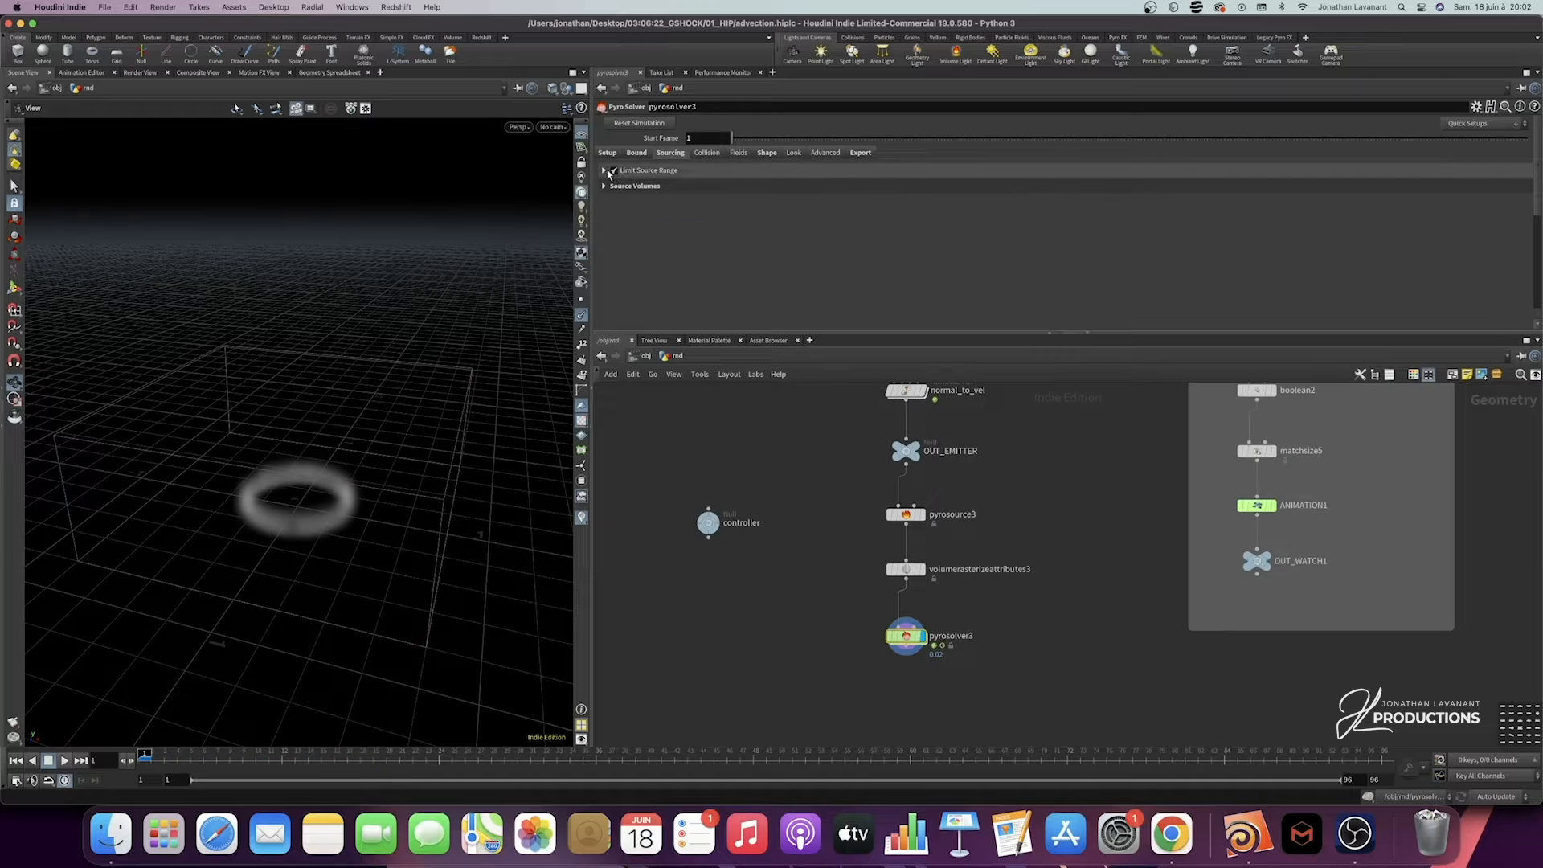
left_click(604, 170)
left_click(689, 202)
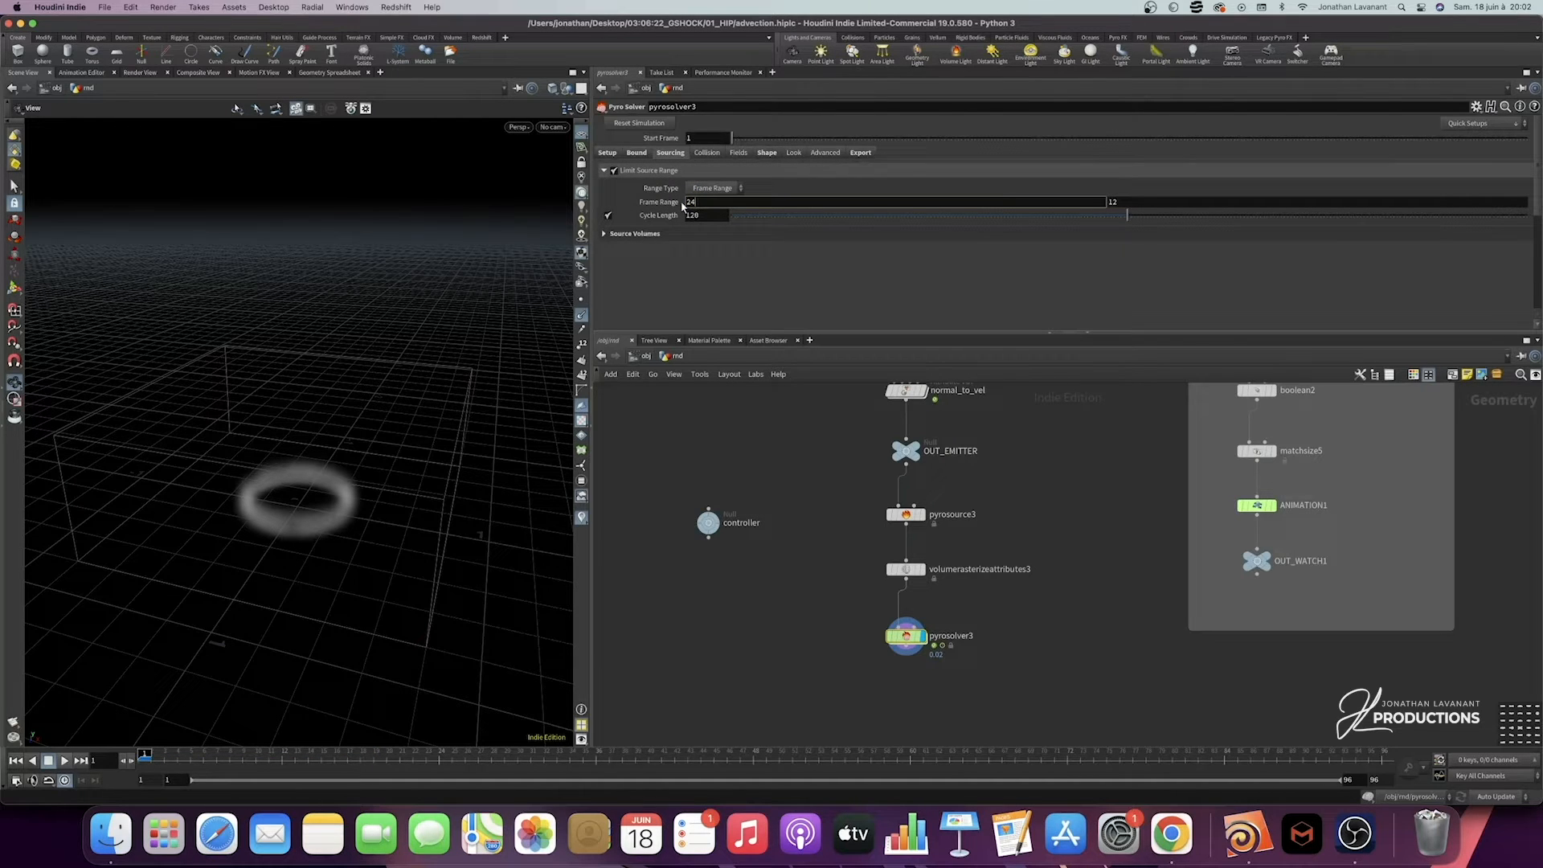
double_click(1132, 201)
type("2")
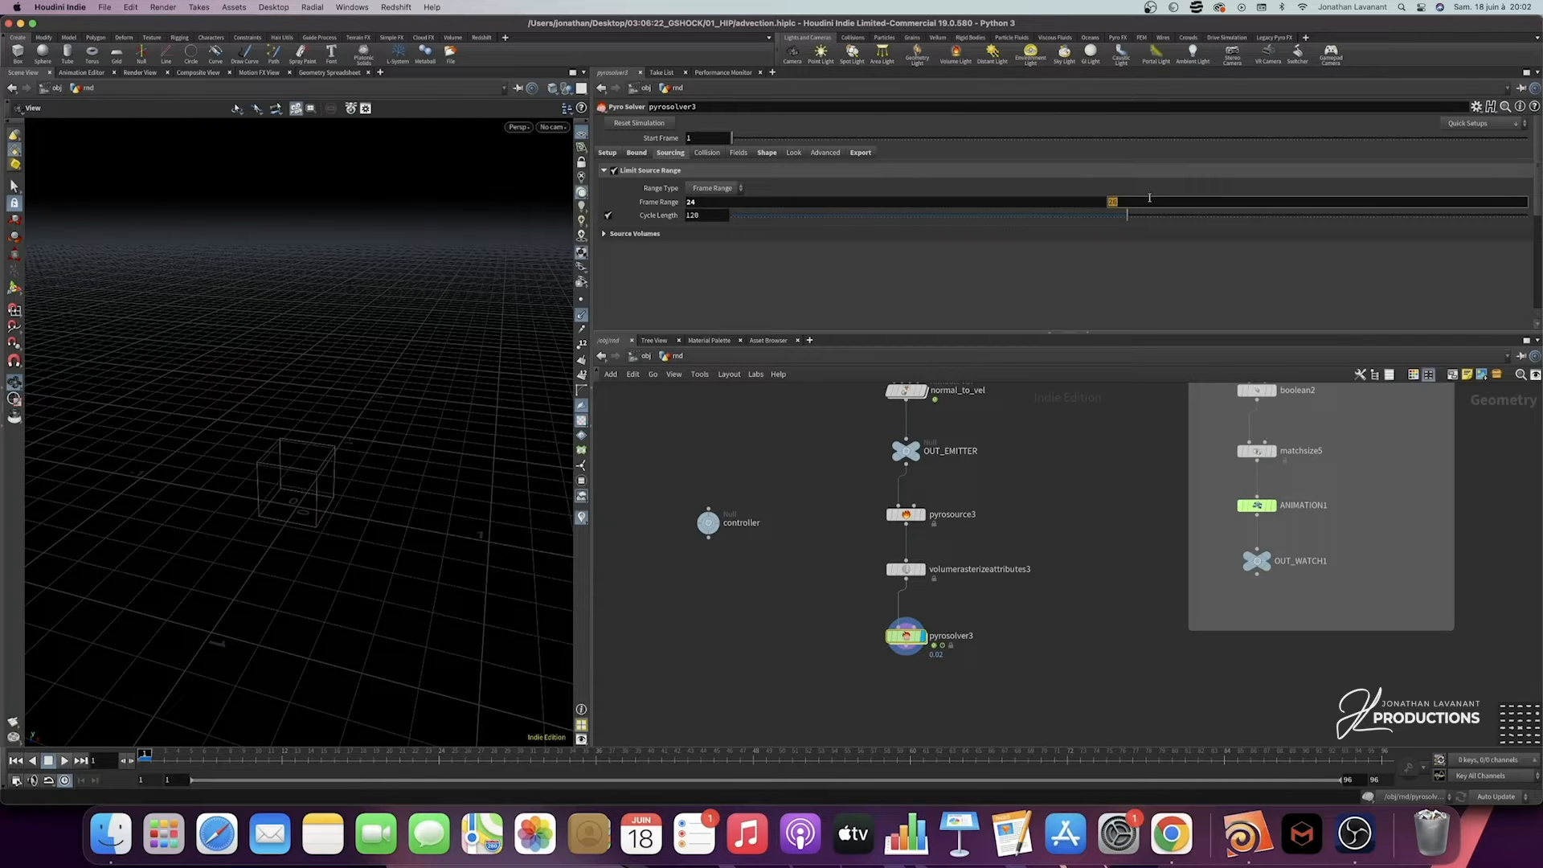
key("Return")
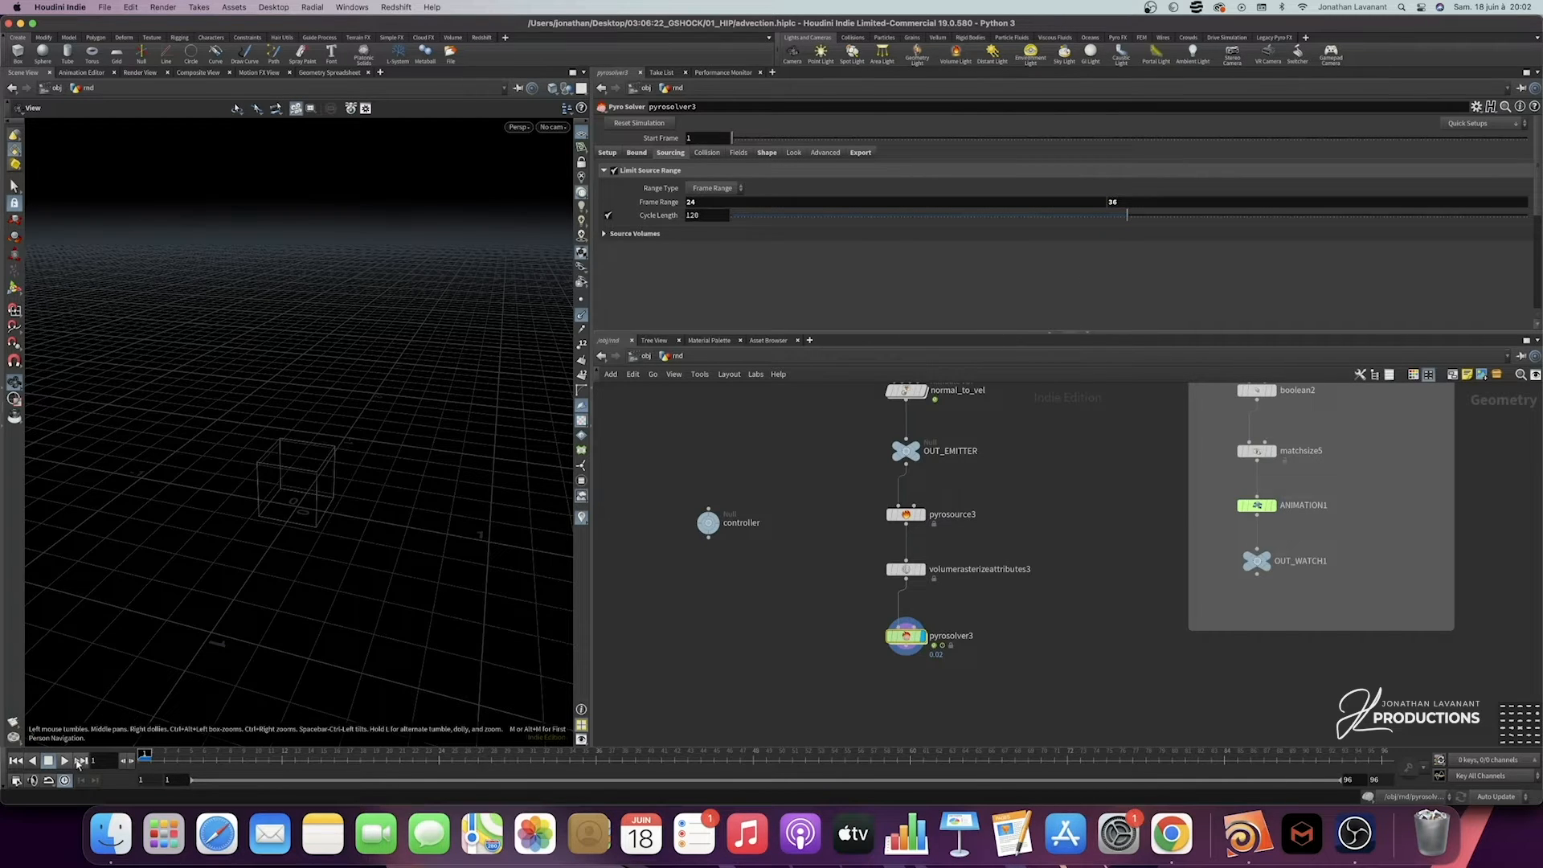
left_click(65, 760)
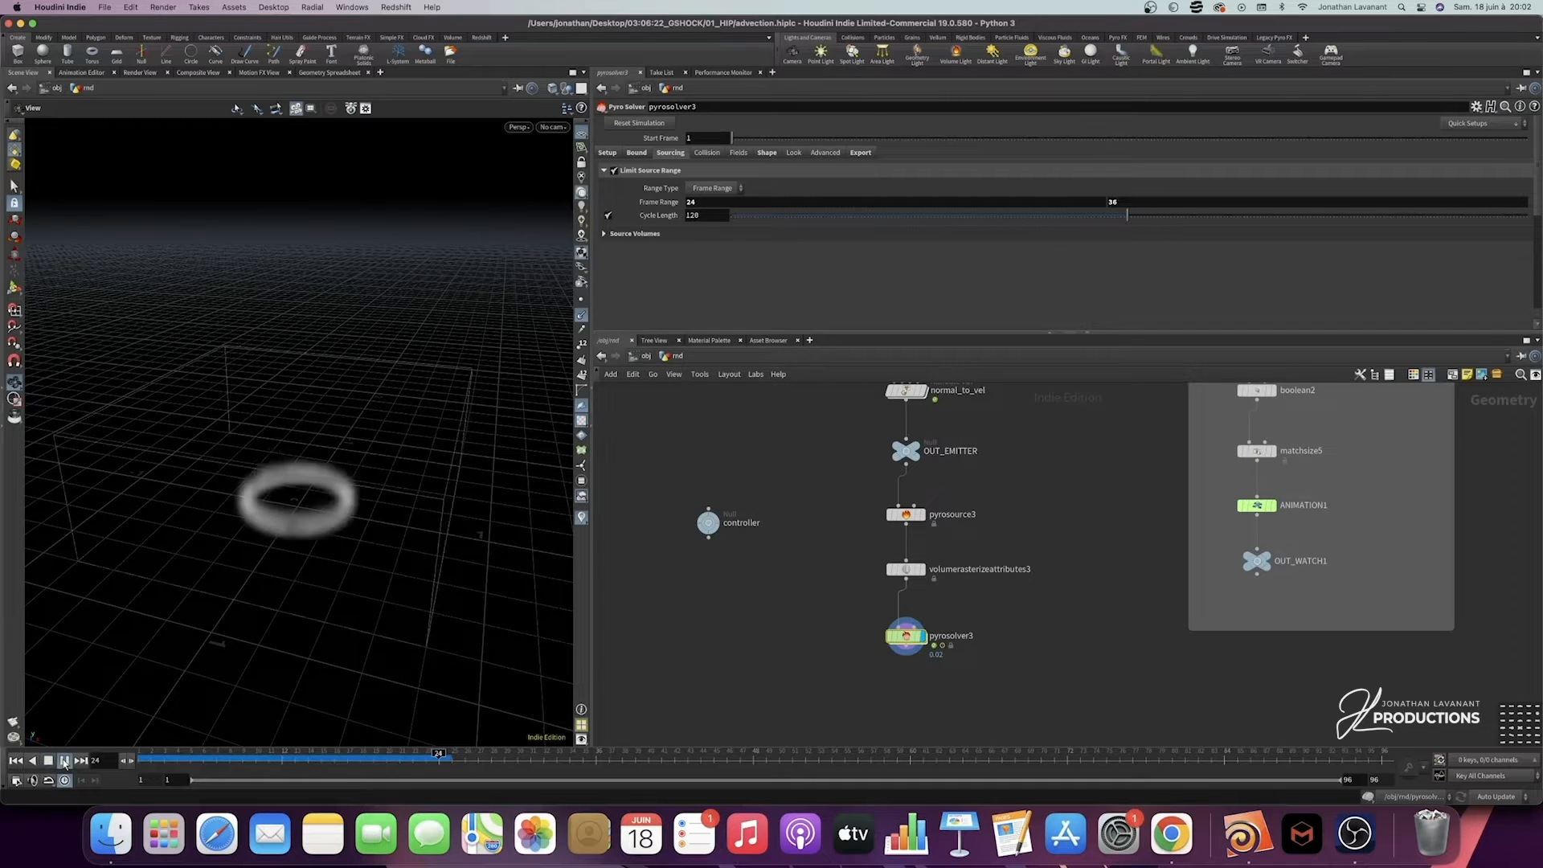
left_click(65, 762)
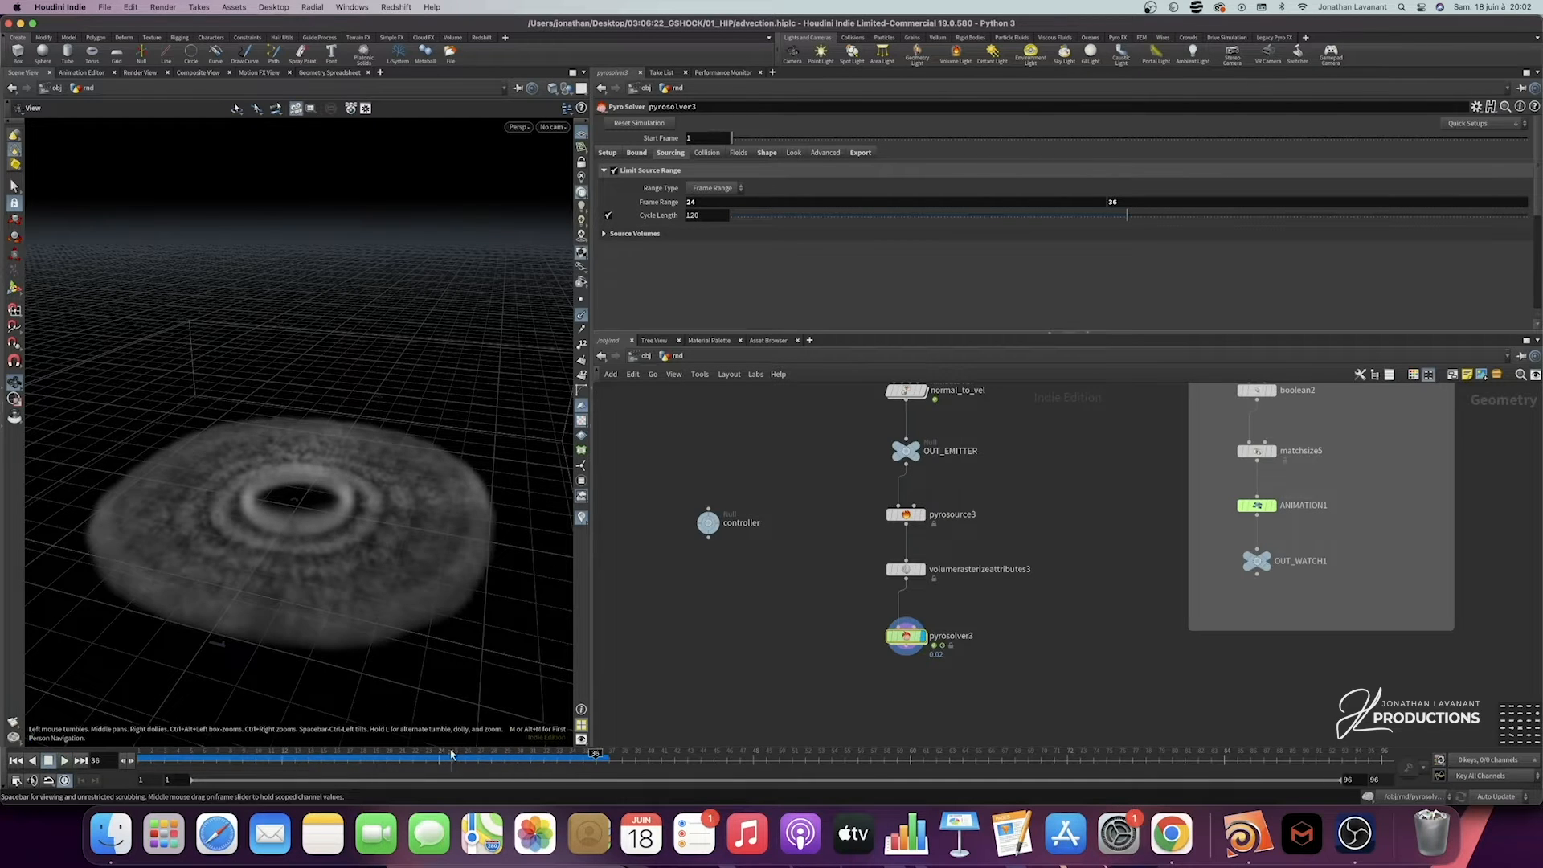
Step: Enable Turbulence in the Pyro Solver's shape settings and set its strength to 0.125
left_click_drag(795, 694, 1074, 605)
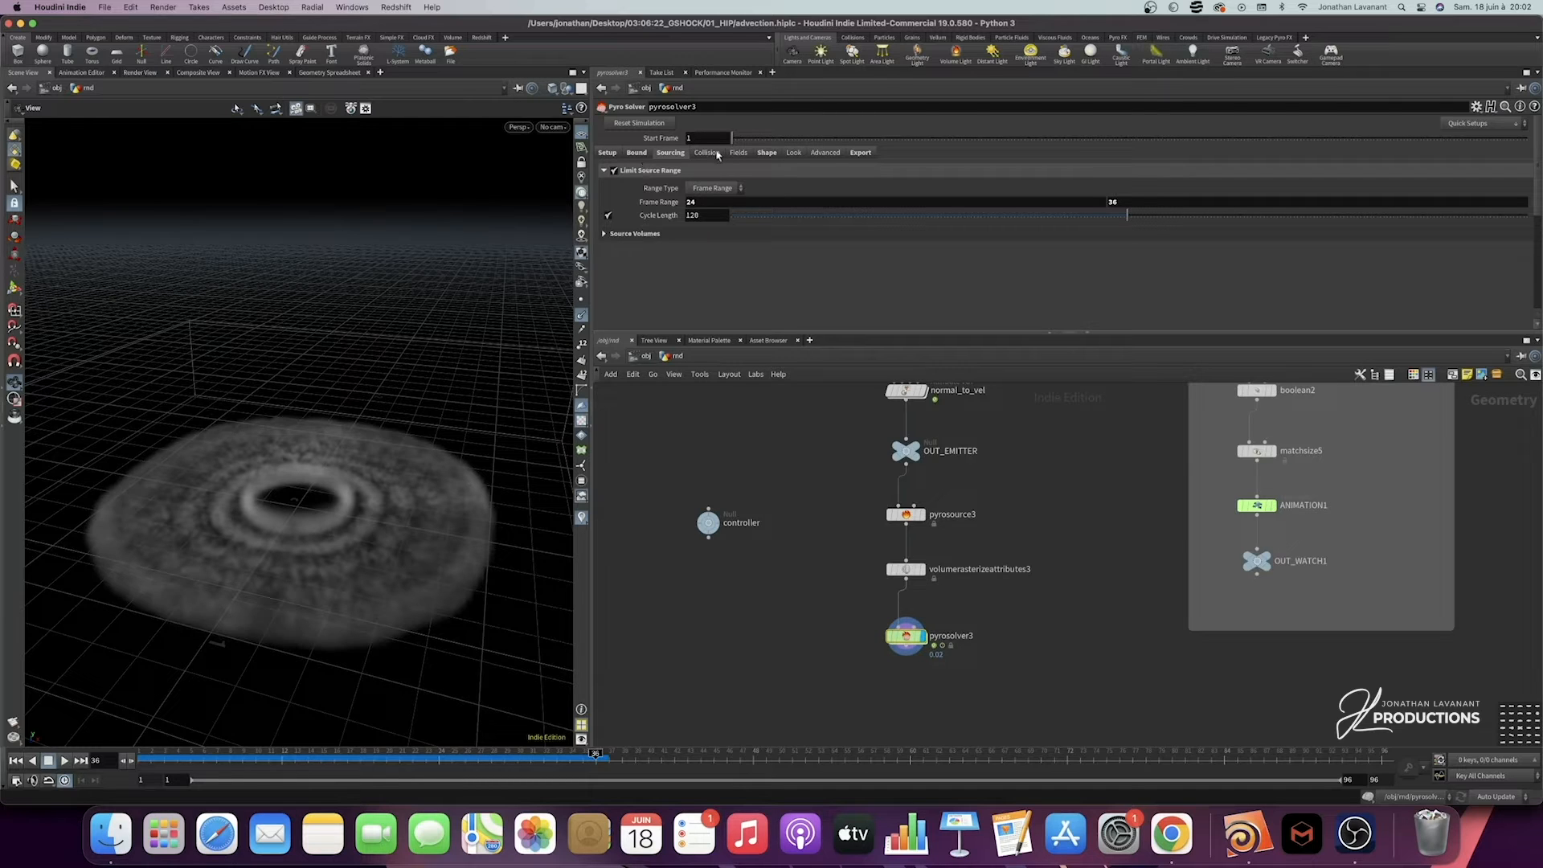
left_click(764, 153)
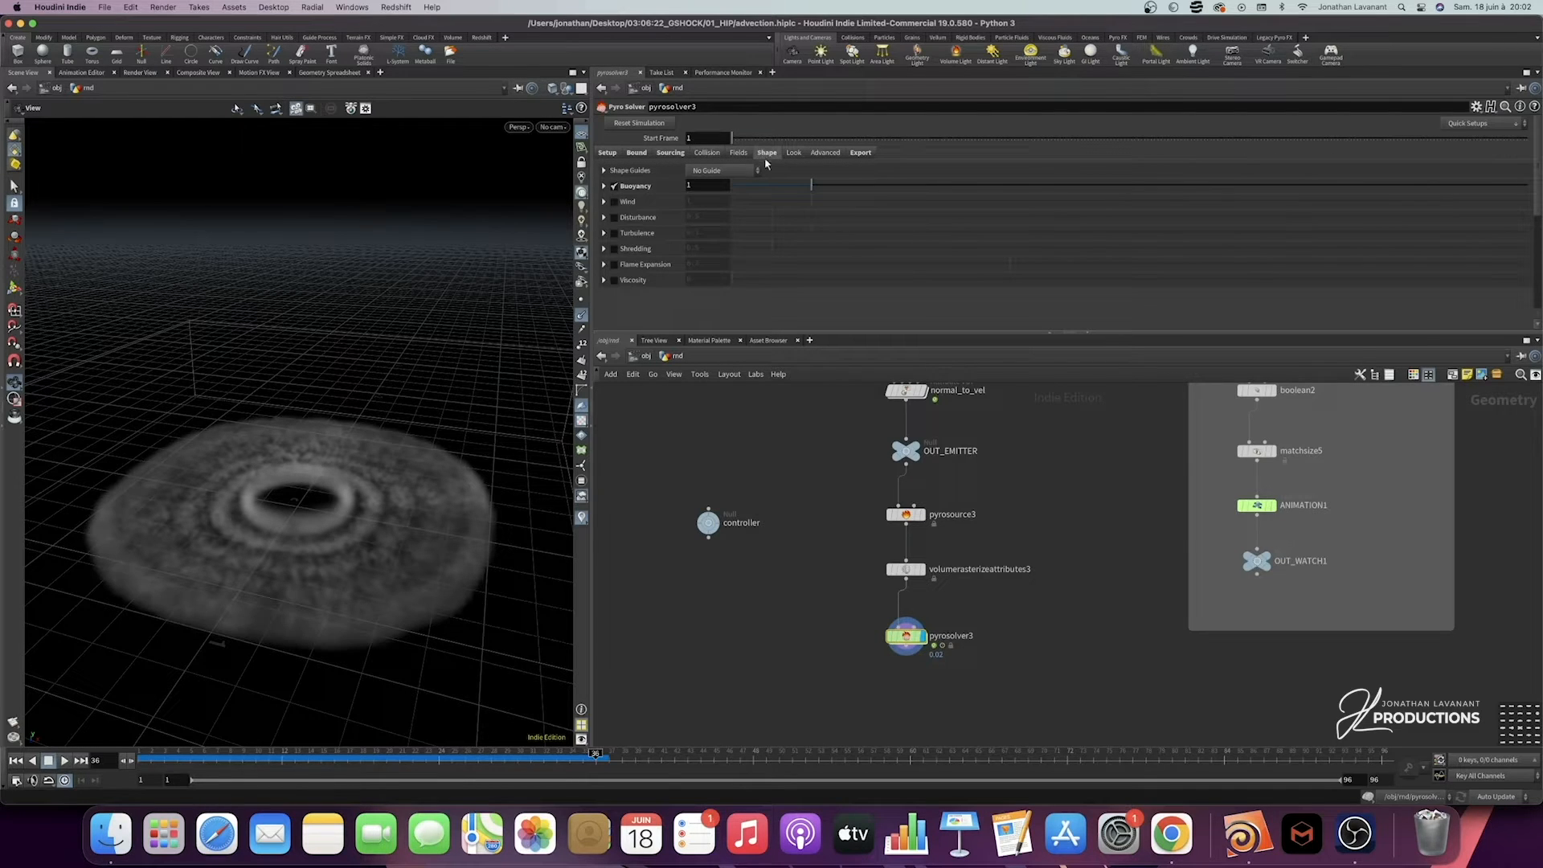
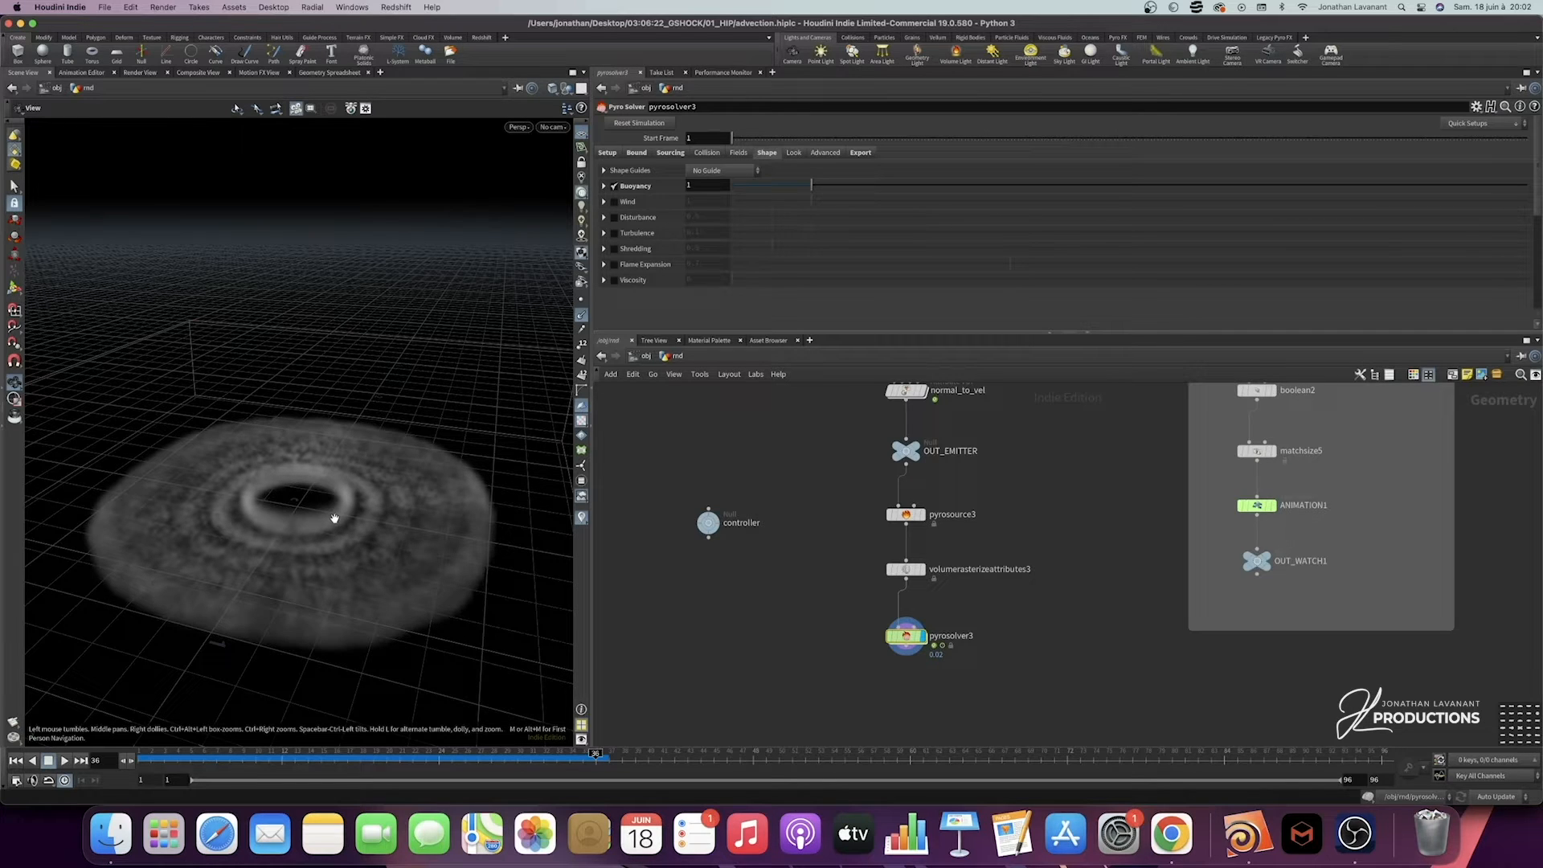
left_click(609, 233)
left_click(604, 233)
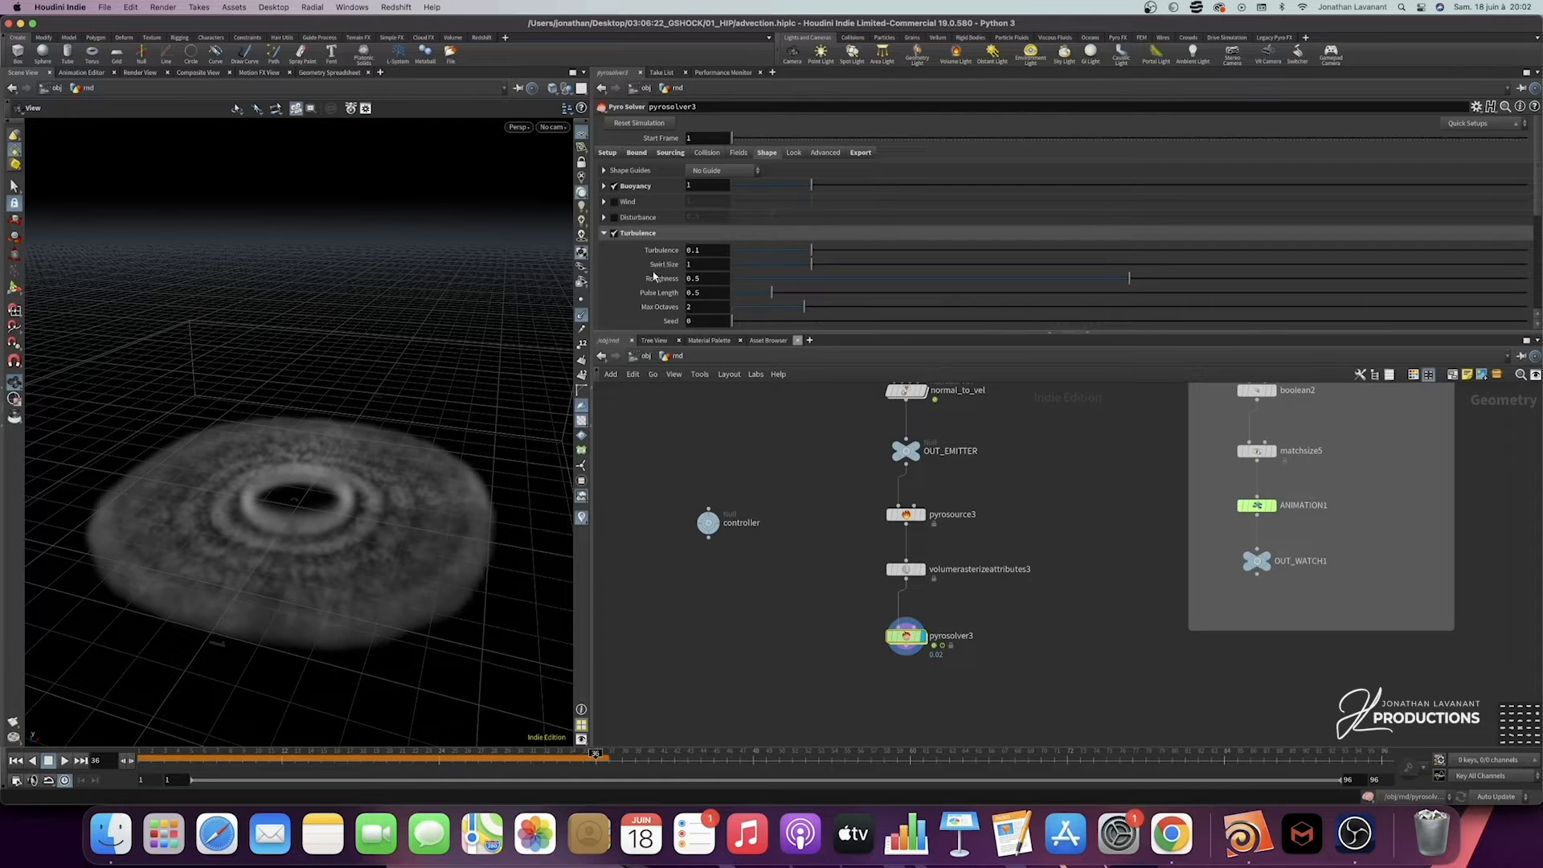
scroll(655, 278, "down", 1)
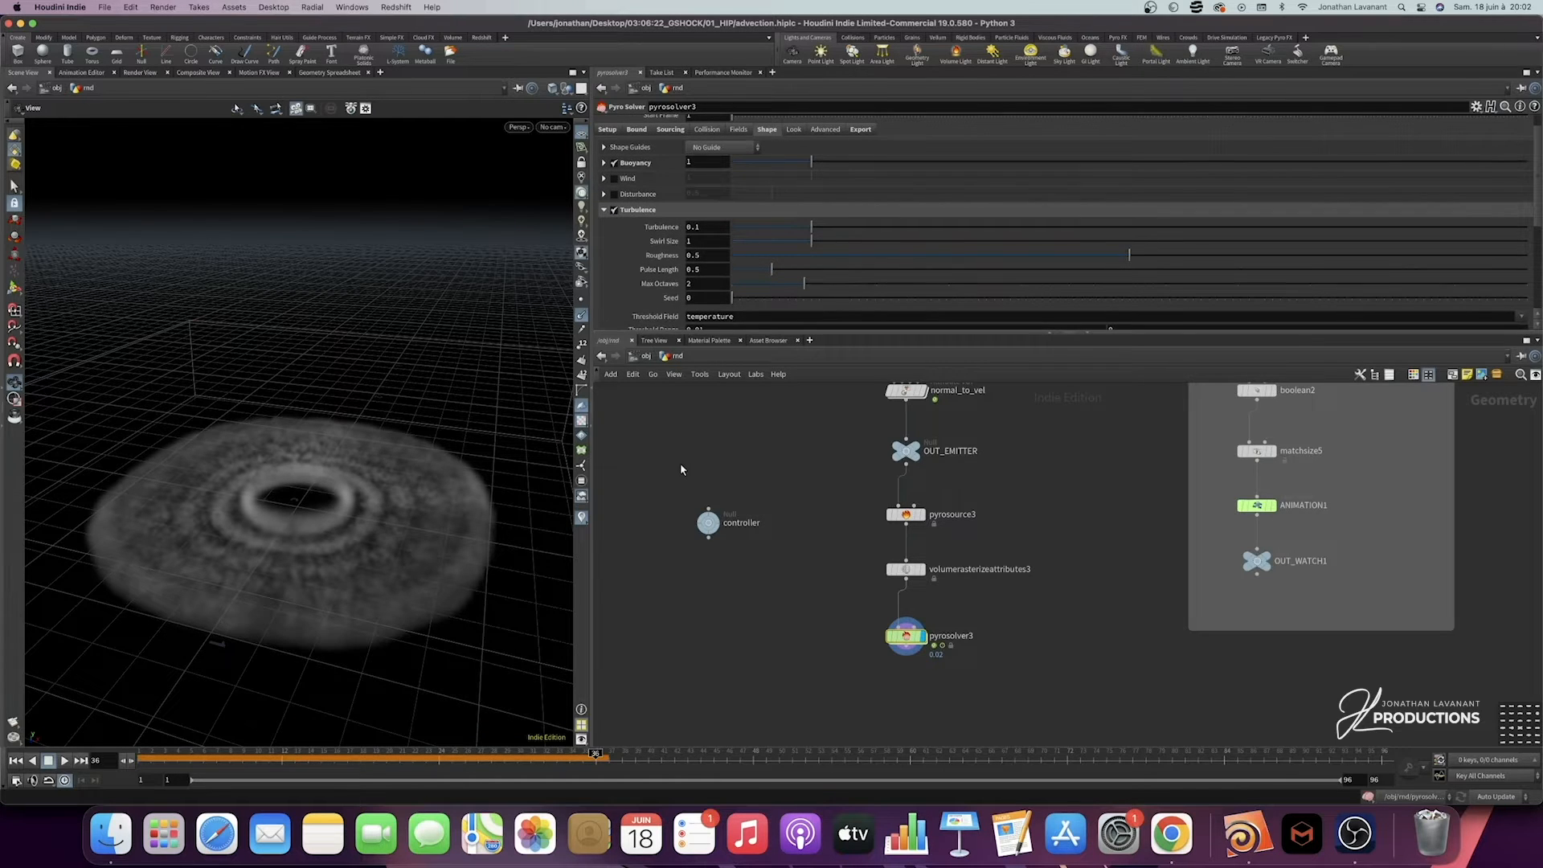
middle_click_drag(710, 471, 828, 436)
scroll(635, 241, "down", 3)
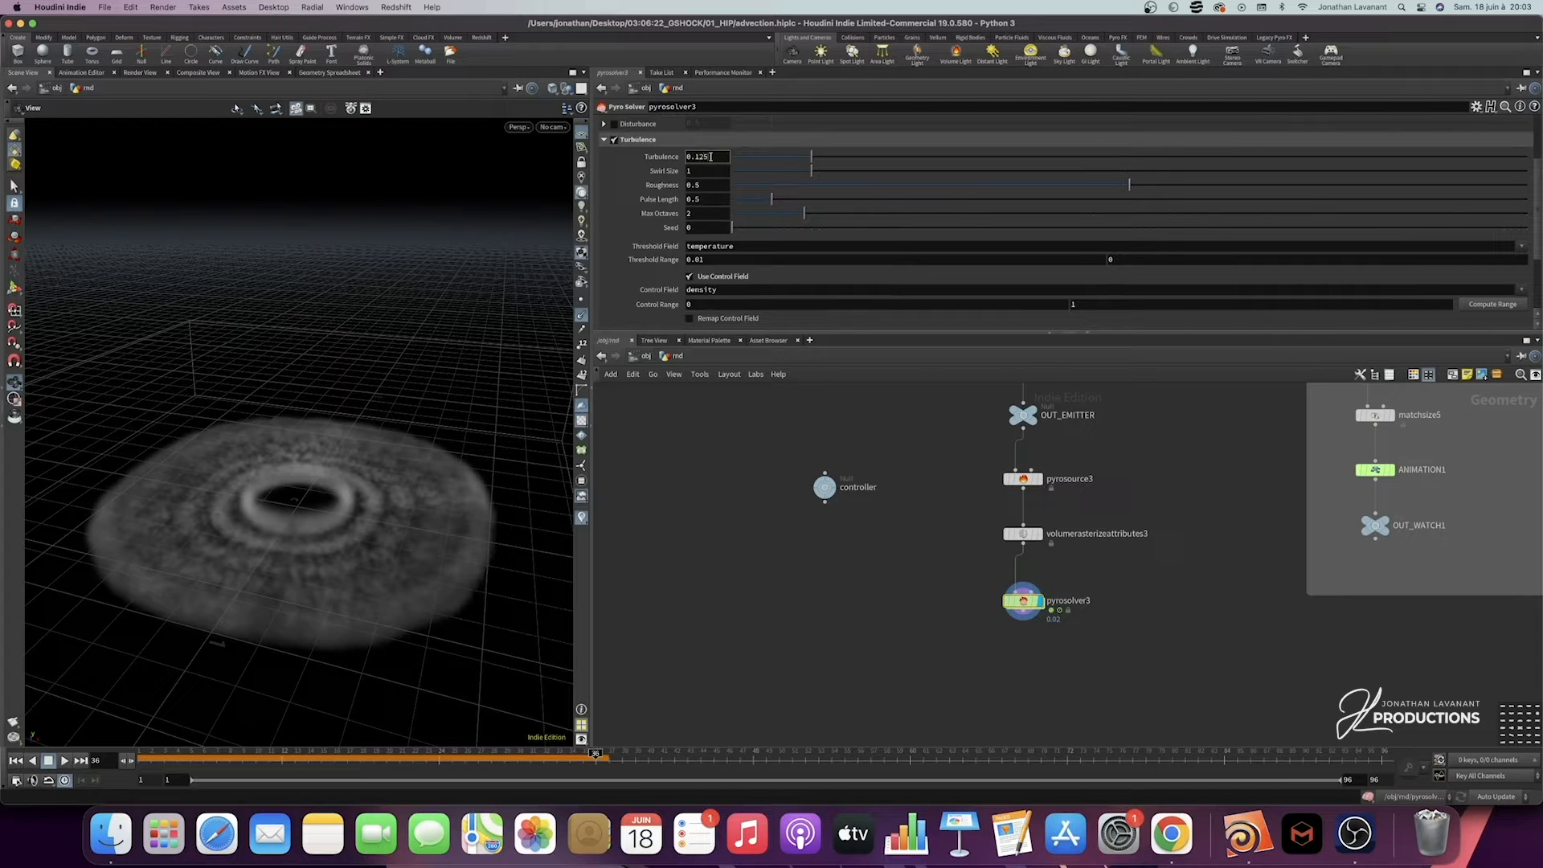
scroll(627, 273, "down", 3)
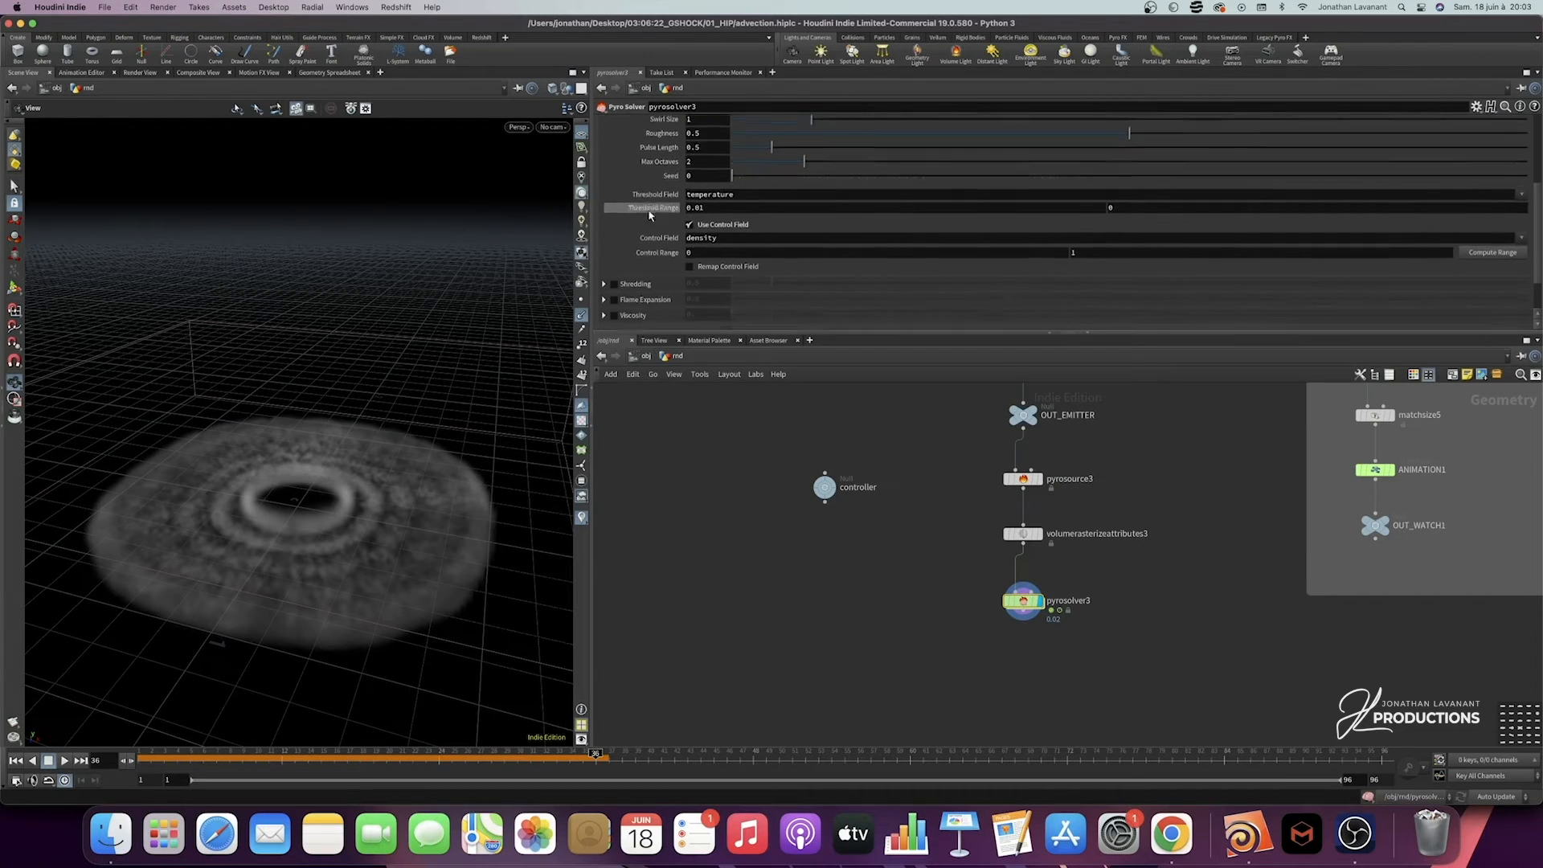
Step: Enable Shredding on the Pyro Solver and play the simulation from the first frame
left_click(604, 269)
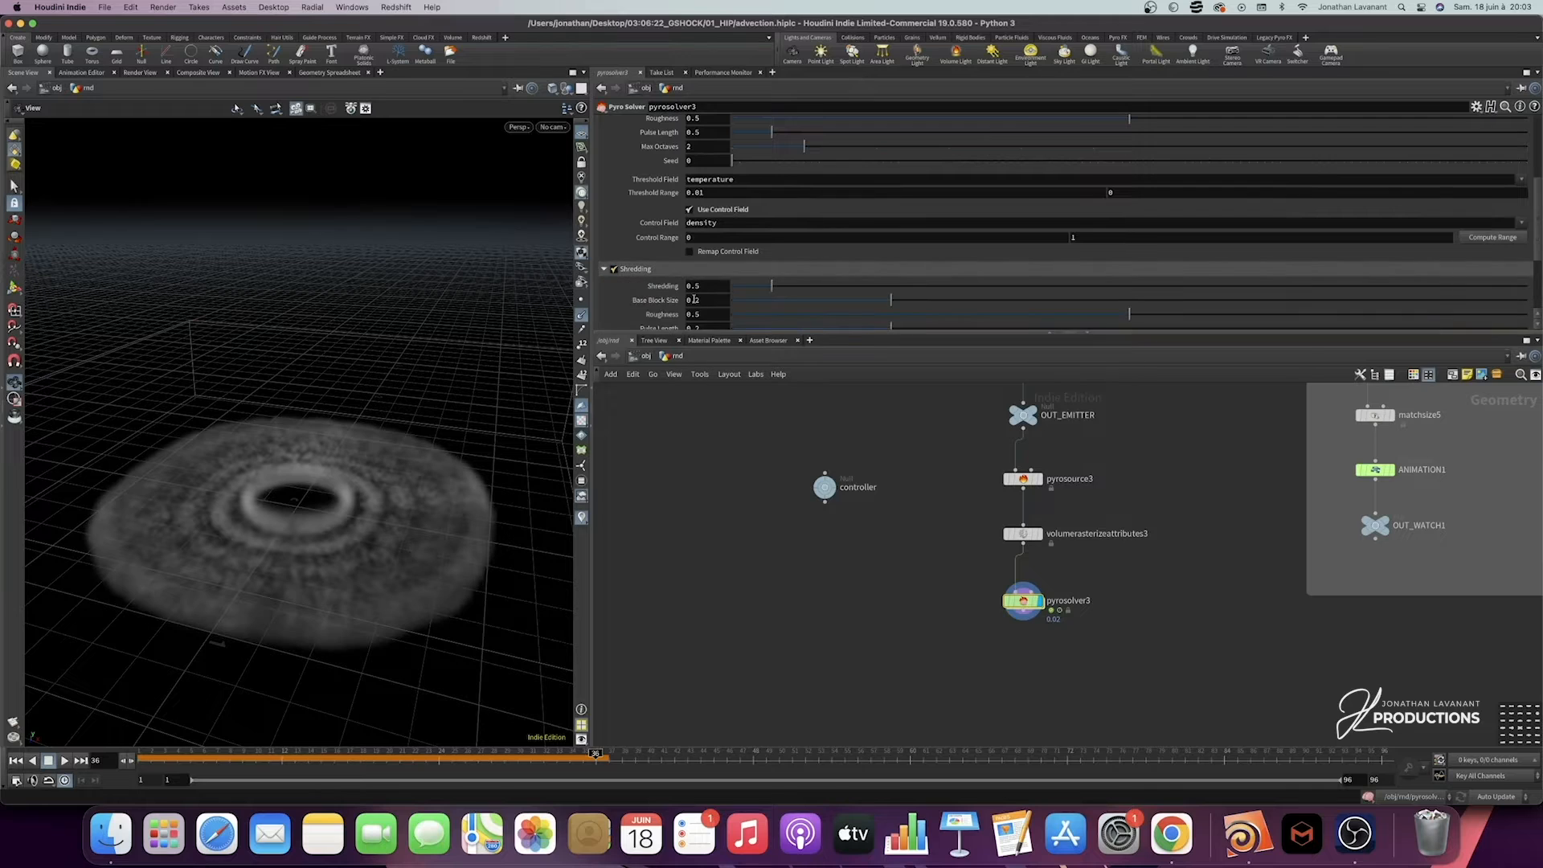
scroll(696, 301, "down", 3)
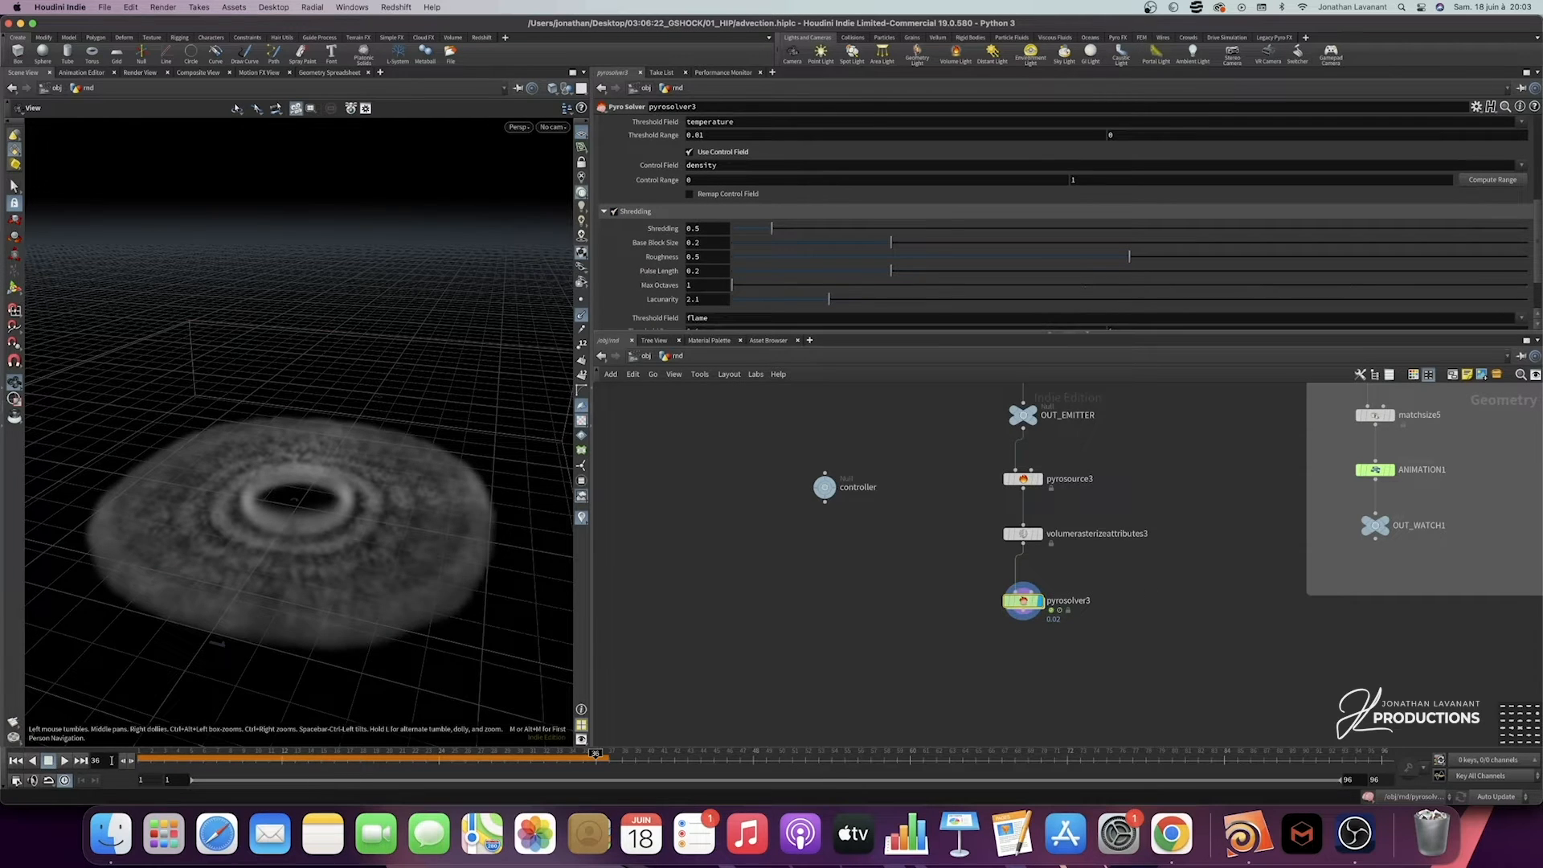
left_click(16, 760)
left_click(66, 760)
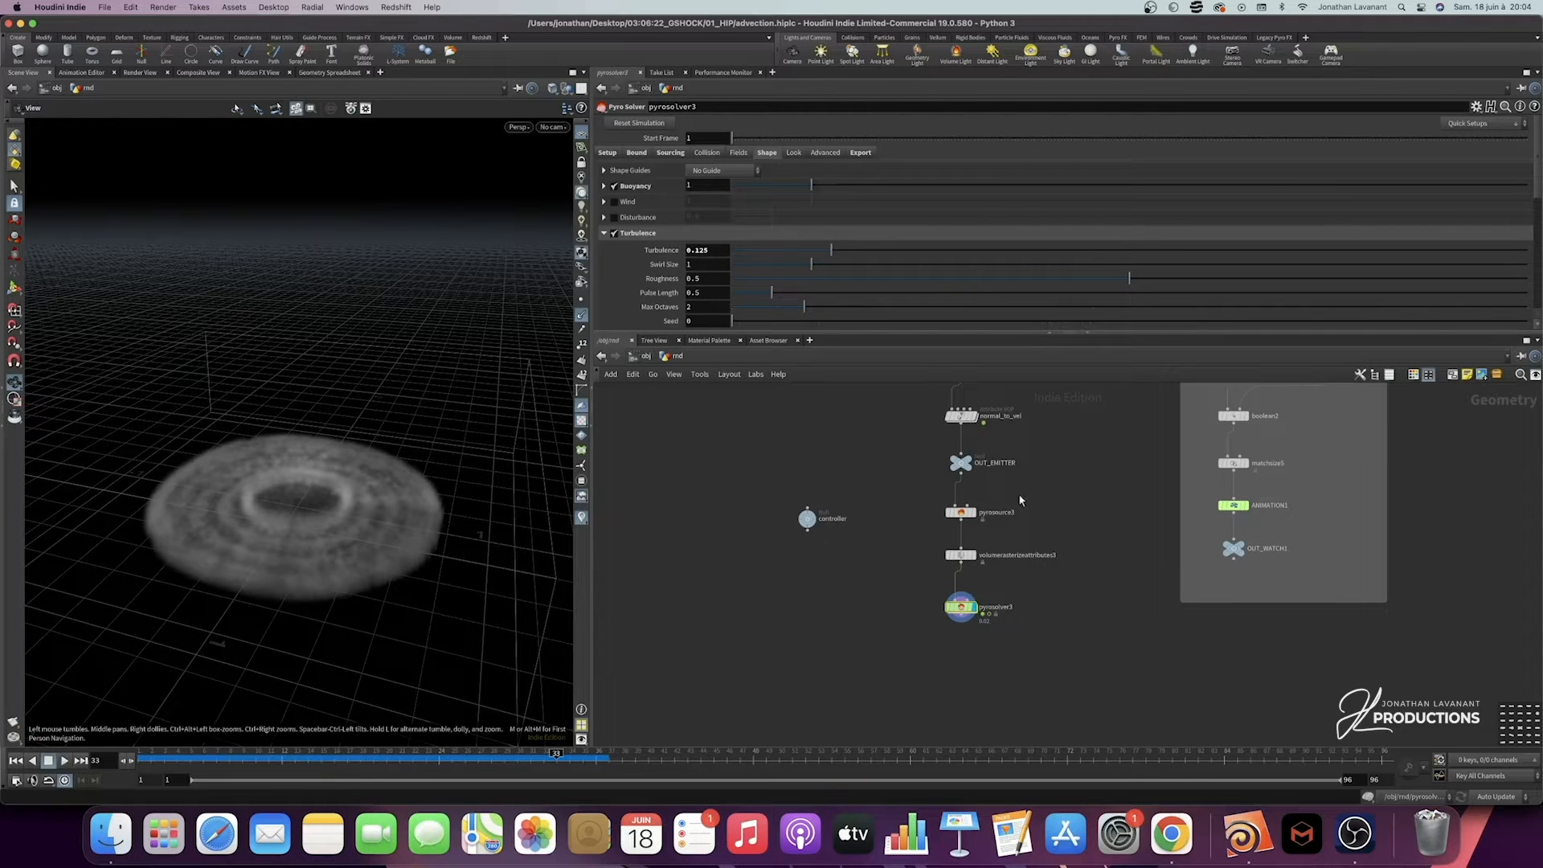
Step: Open the Scale of the Pyro Source's Velocity attribute for editing, and return to the Pyro Solver
left_click(961, 512)
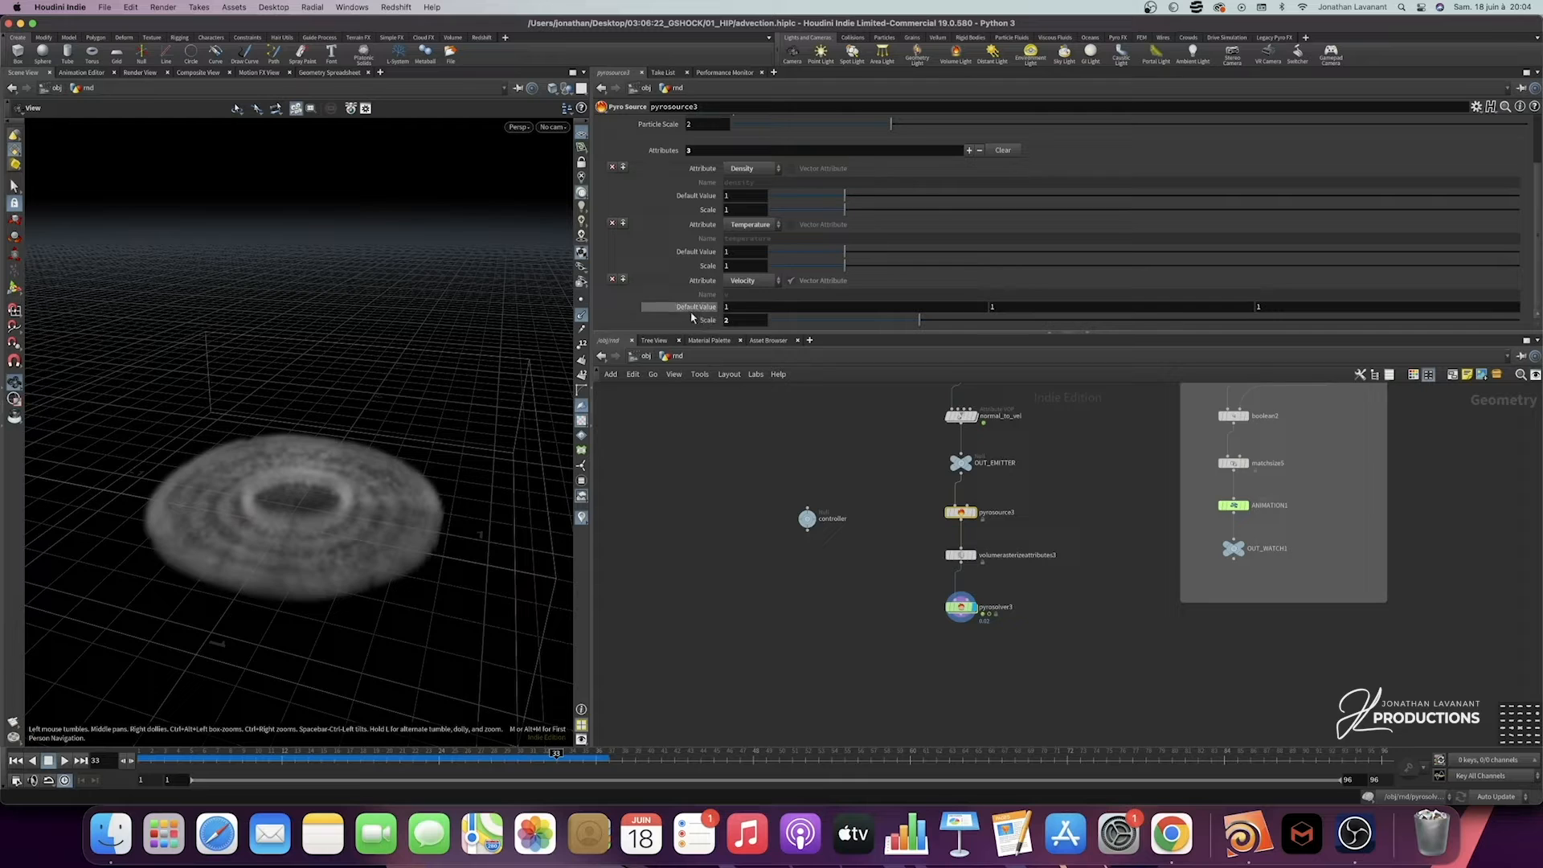
double_click(738, 319)
left_click(956, 607)
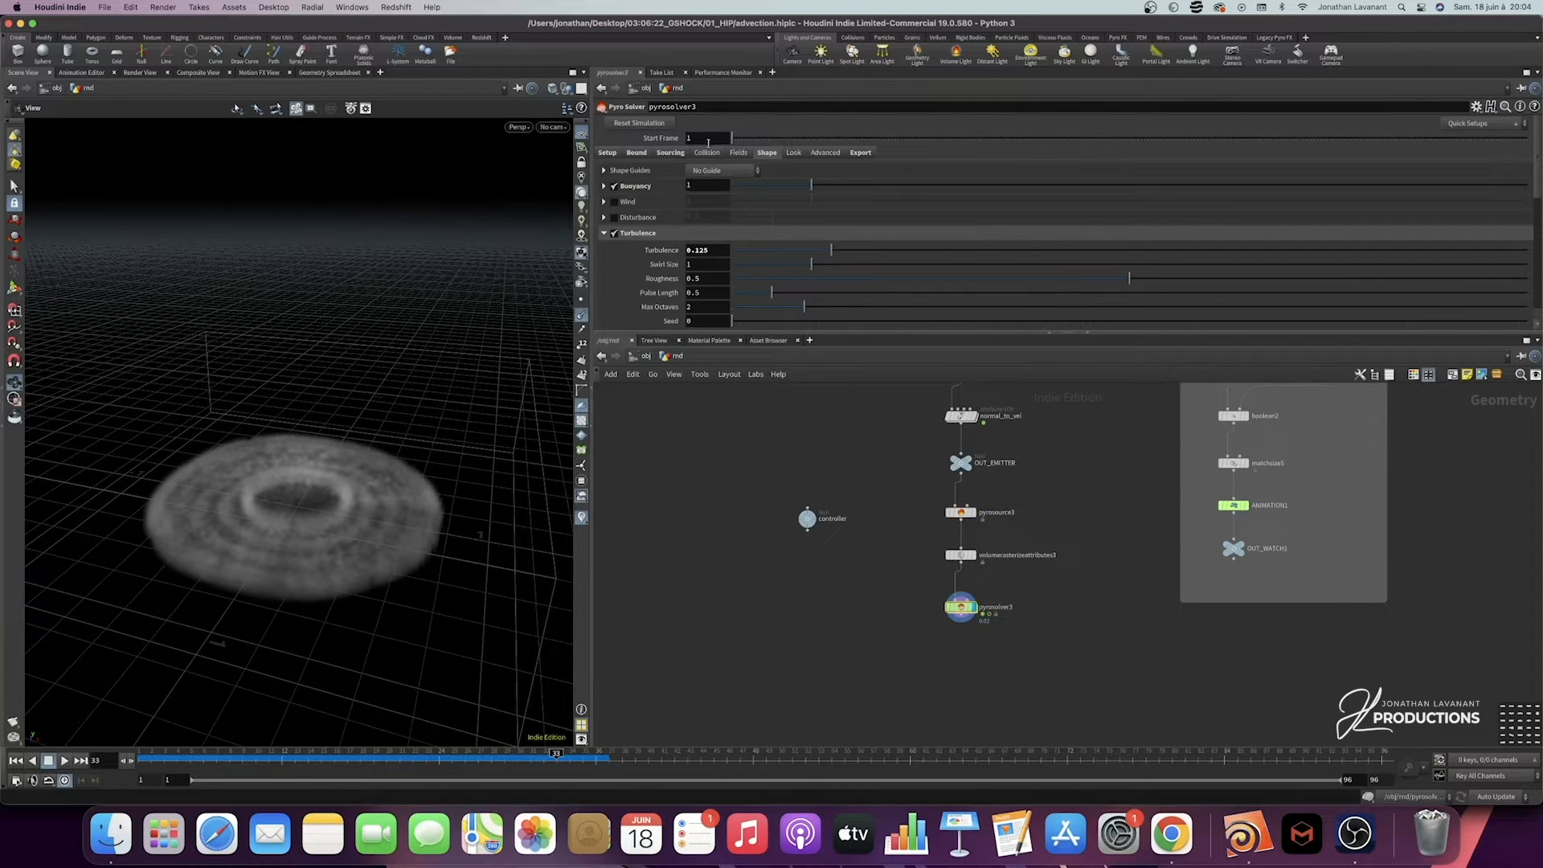
Step: Set the Gravity Acceleration in the Pyro Solver's Buoyancy settings to 0
left_click(605, 186)
double_click(711, 244)
type("0")
key("Return")
left_click_drag(929, 634, 1006, 587)
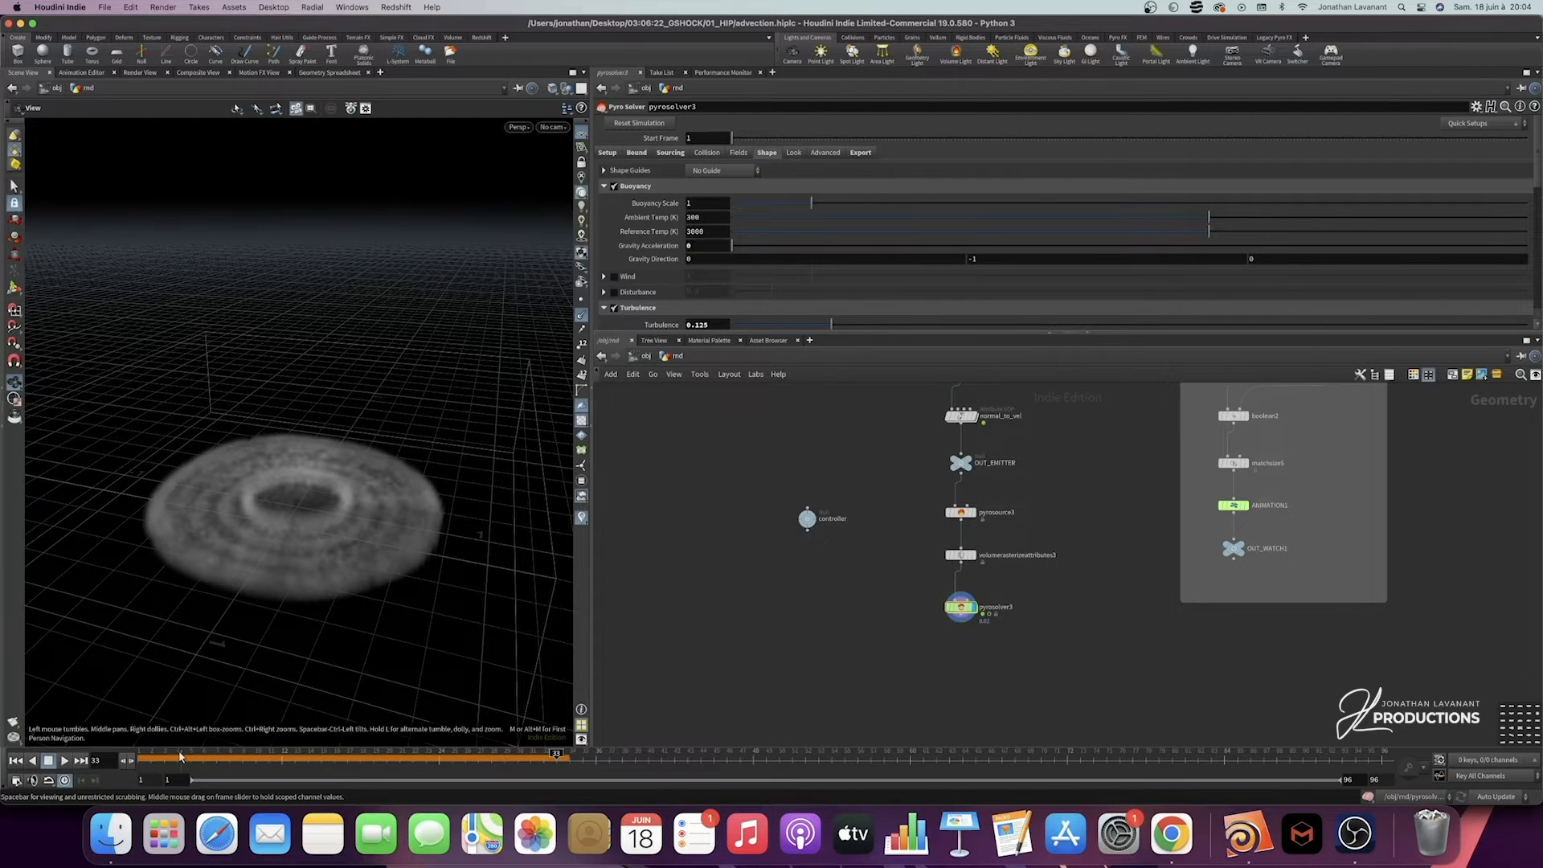
Step: Replay the simulation from the first frame up to frame 44 and examine the smoke ring's spread from several angles
left_click(143, 756)
left_click(65, 760)
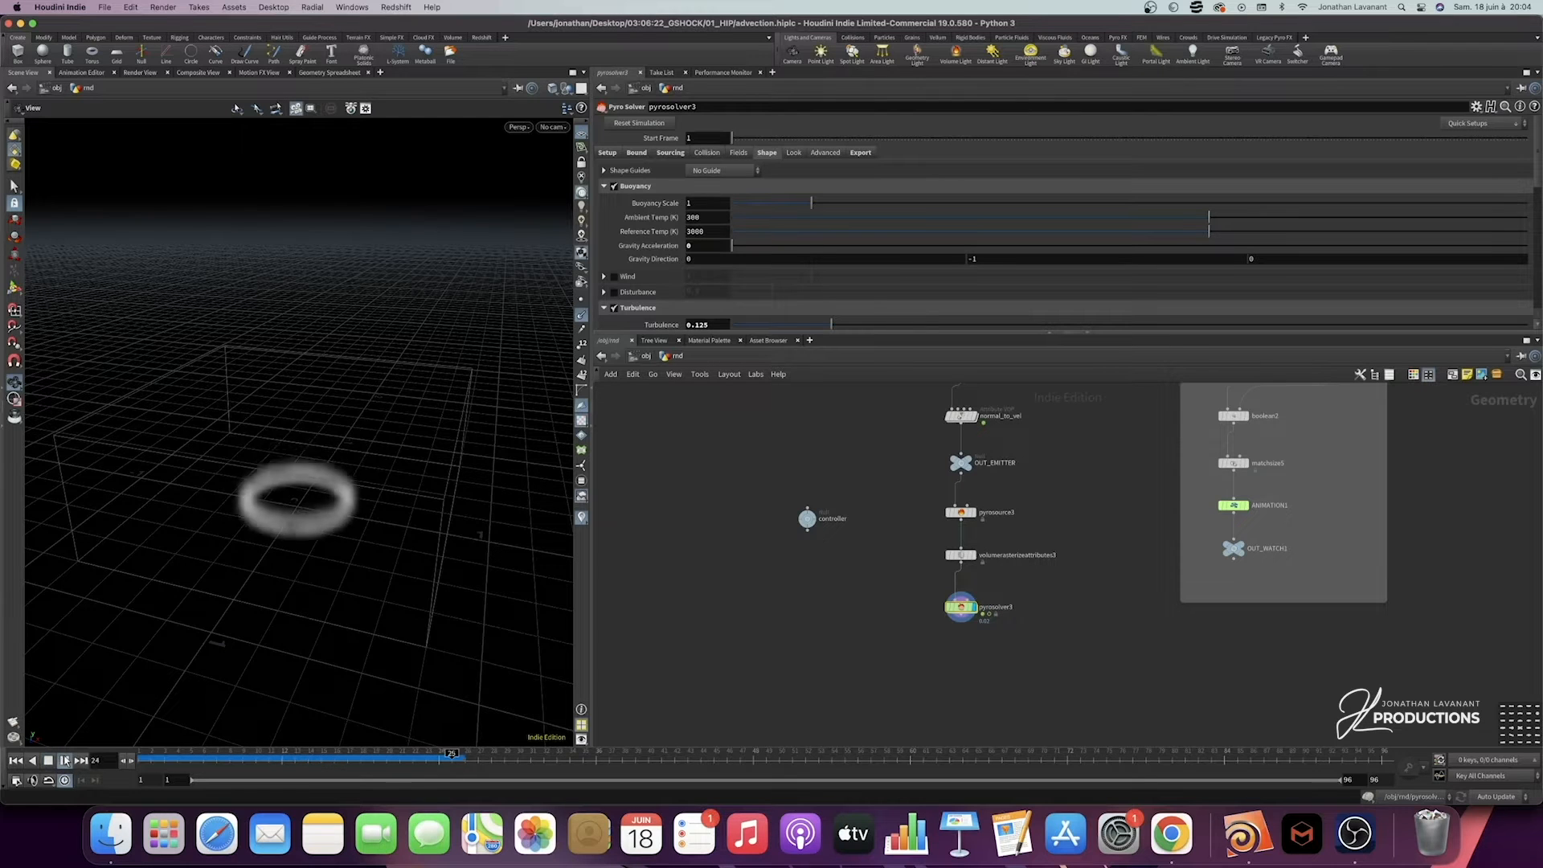
left_click(65, 760)
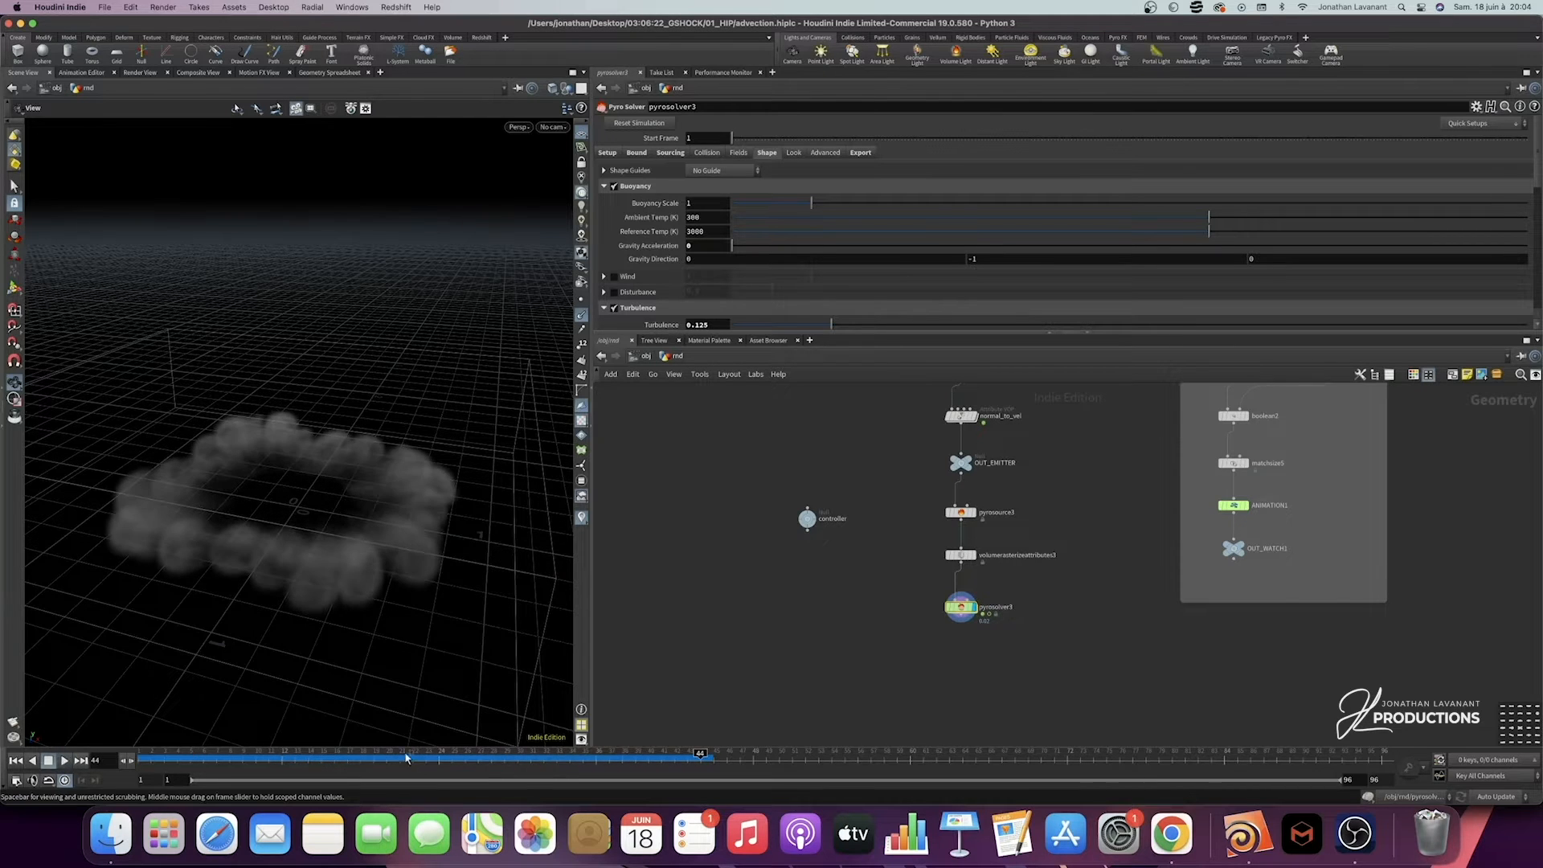
left_click_drag(395, 756, 143, 757)
left_click(65, 761)
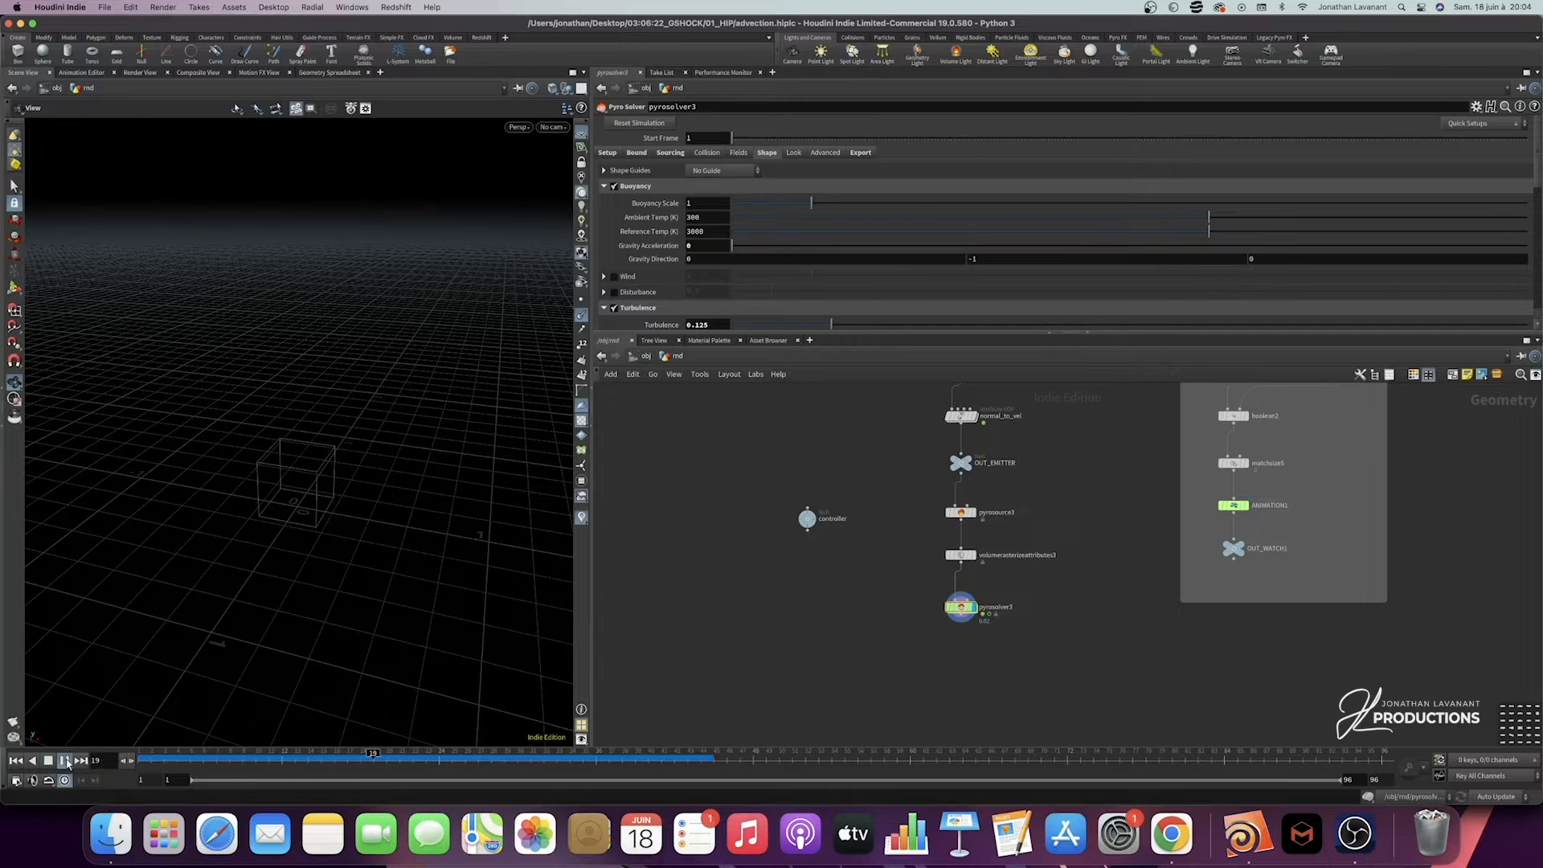
left_click_drag(230, 495, 319, 464)
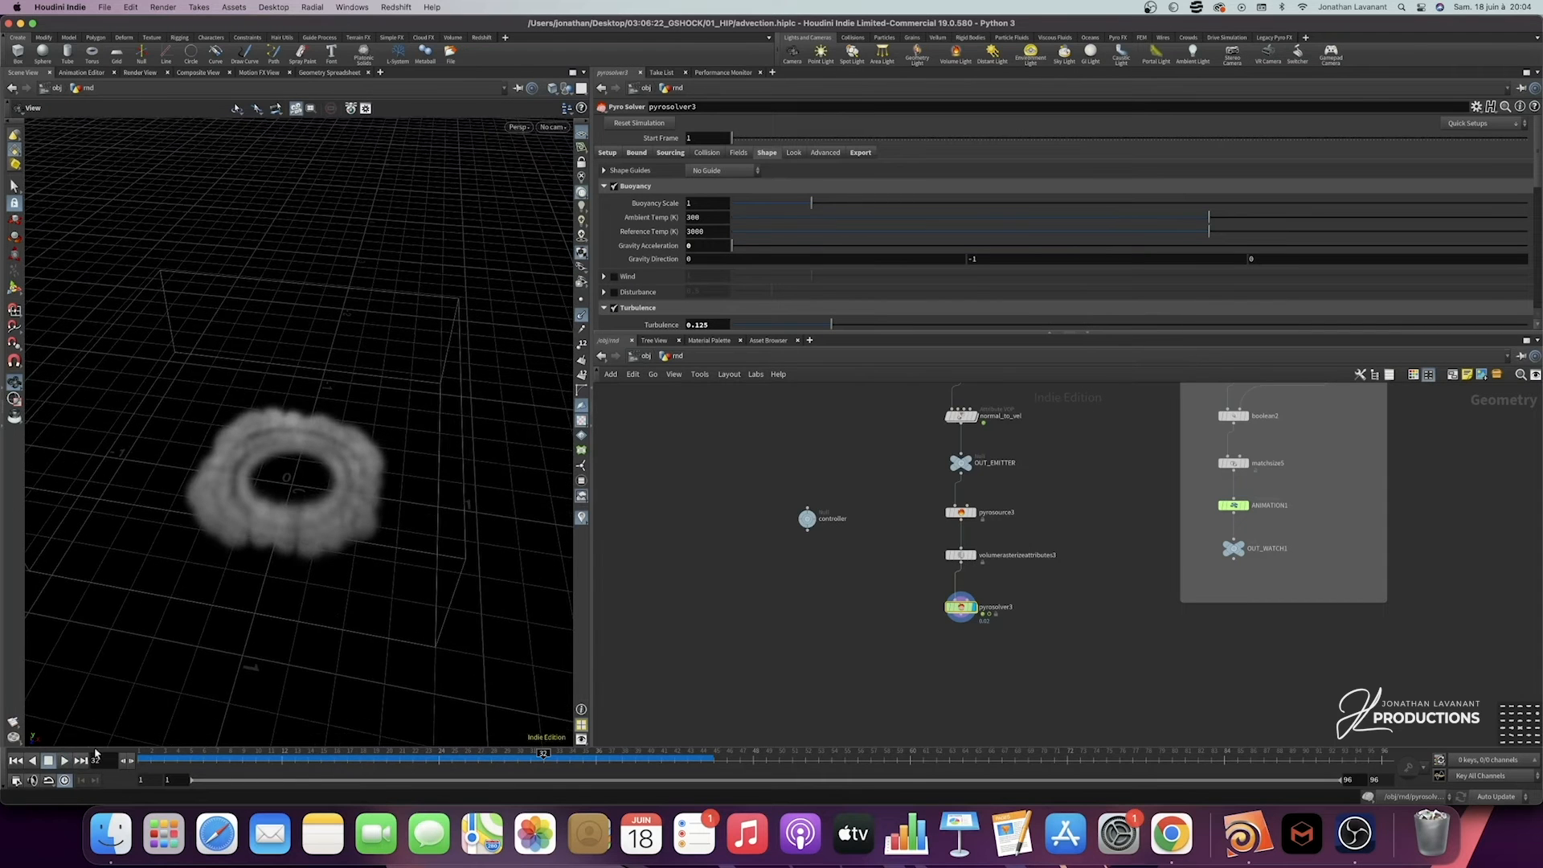
left_click(65, 761)
left_click(65, 762)
left_click_drag(218, 655, 301, 508)
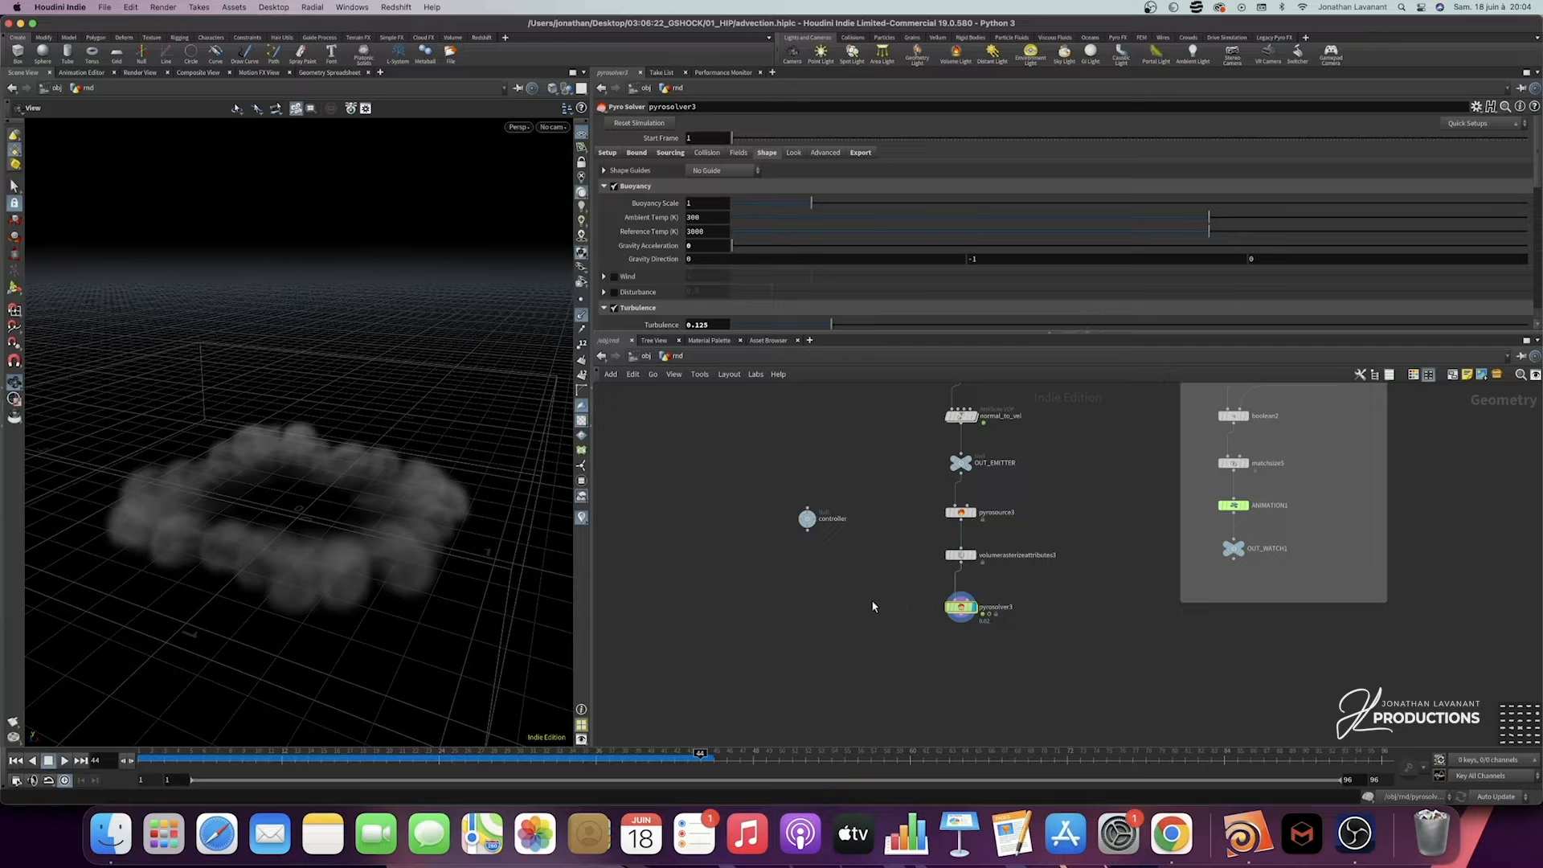
scroll(727, 285, "down", 5)
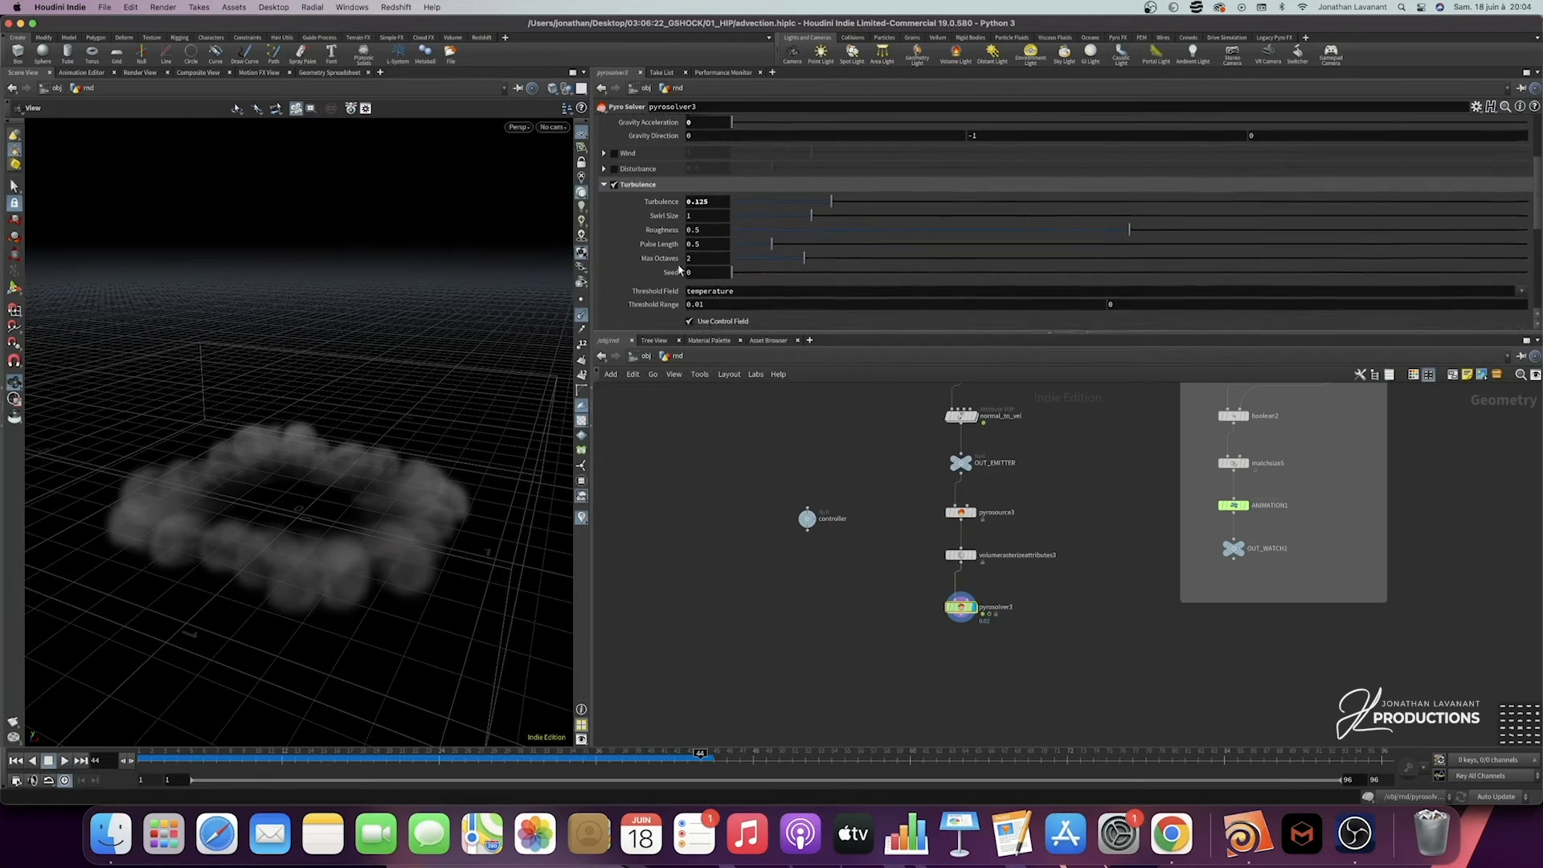
left_click_drag(400, 463, 358, 543)
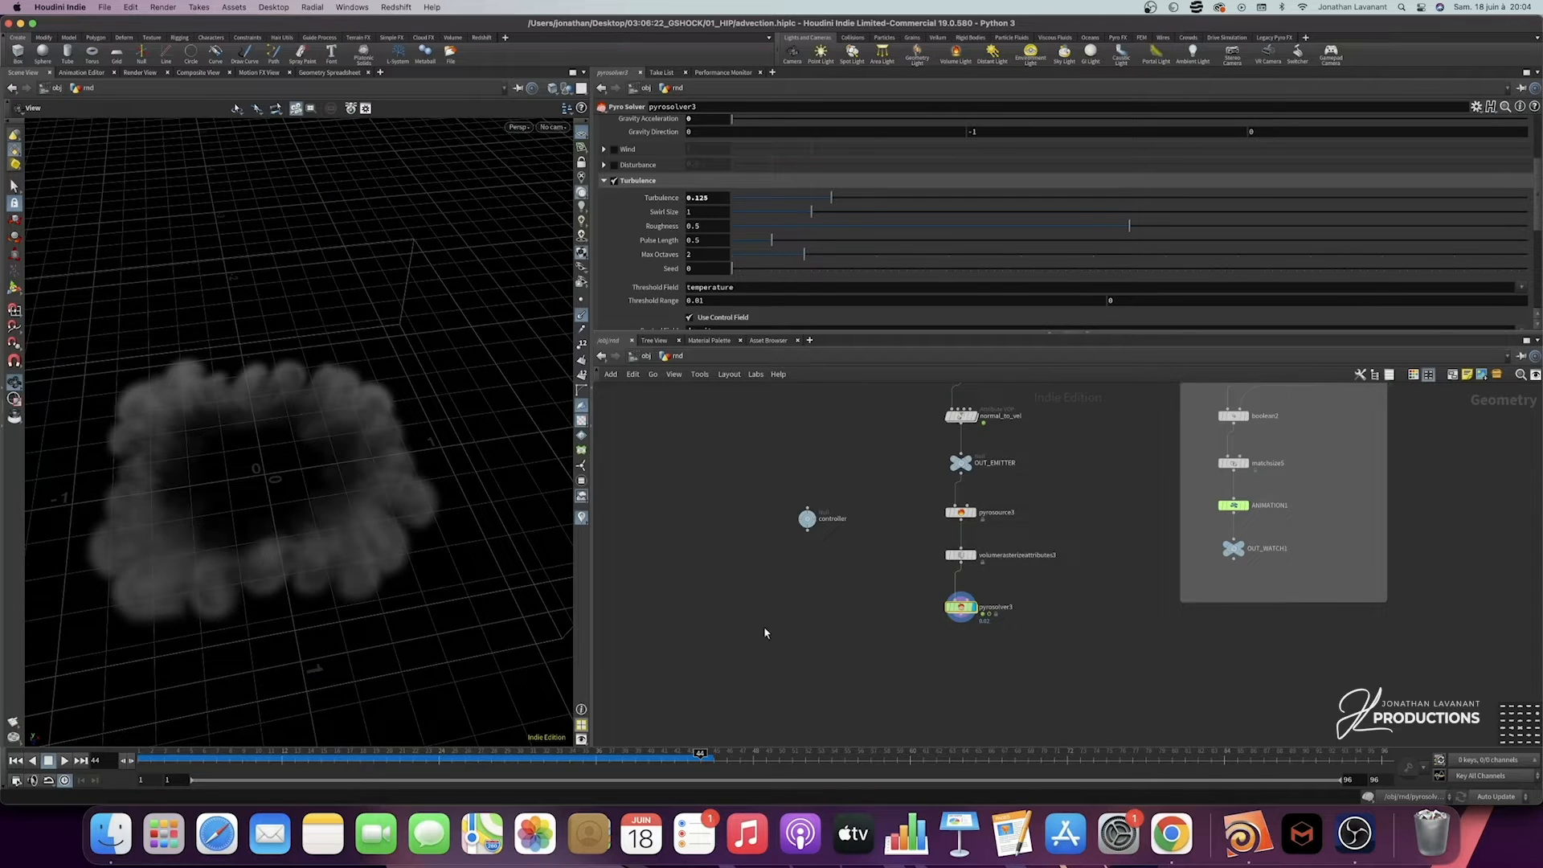
Step: Connect a Null node to the Pyro Solver's output and name it OUT_SMOKE2
scroll(937, 660, "up", 2)
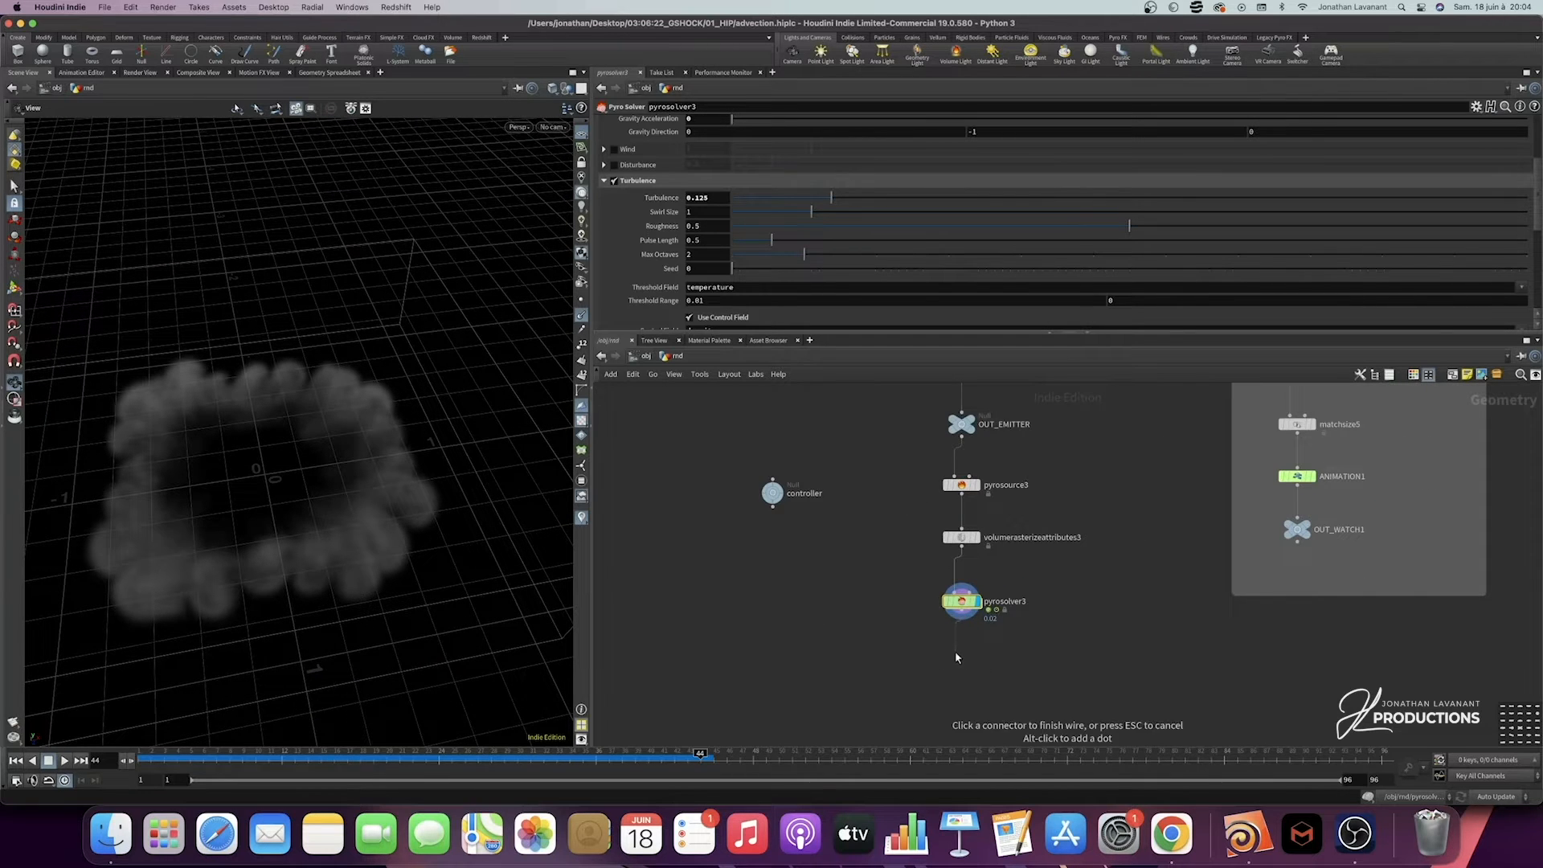
key("Tab")
key("Escape")
left_click(956, 657)
left_click_drag(955, 656, 962, 666)
left_click(991, 663)
type("o")
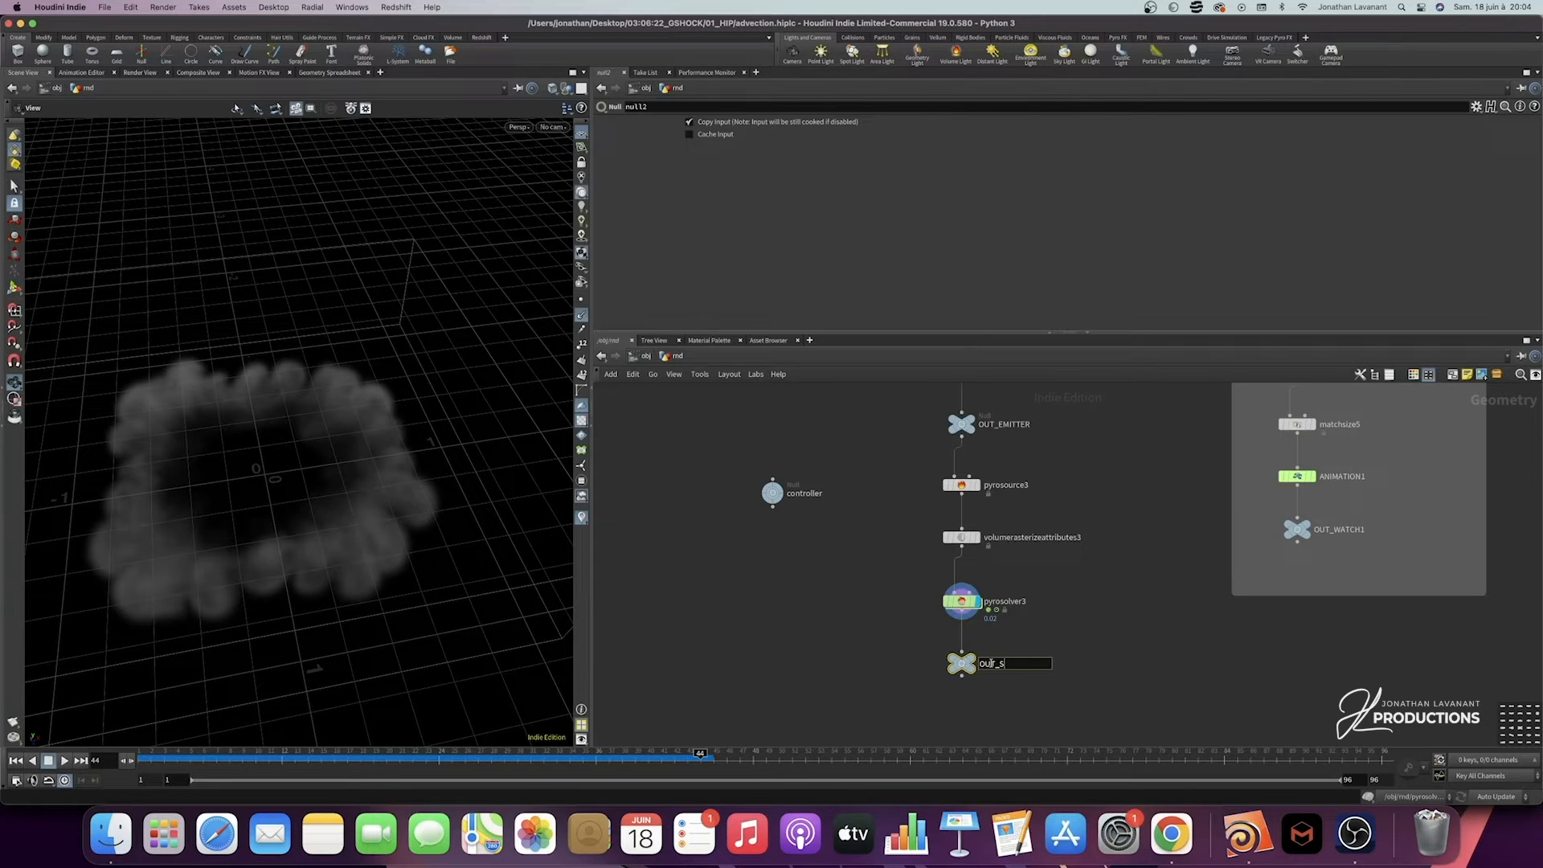
type("UT_SMOKE")
key("Return")
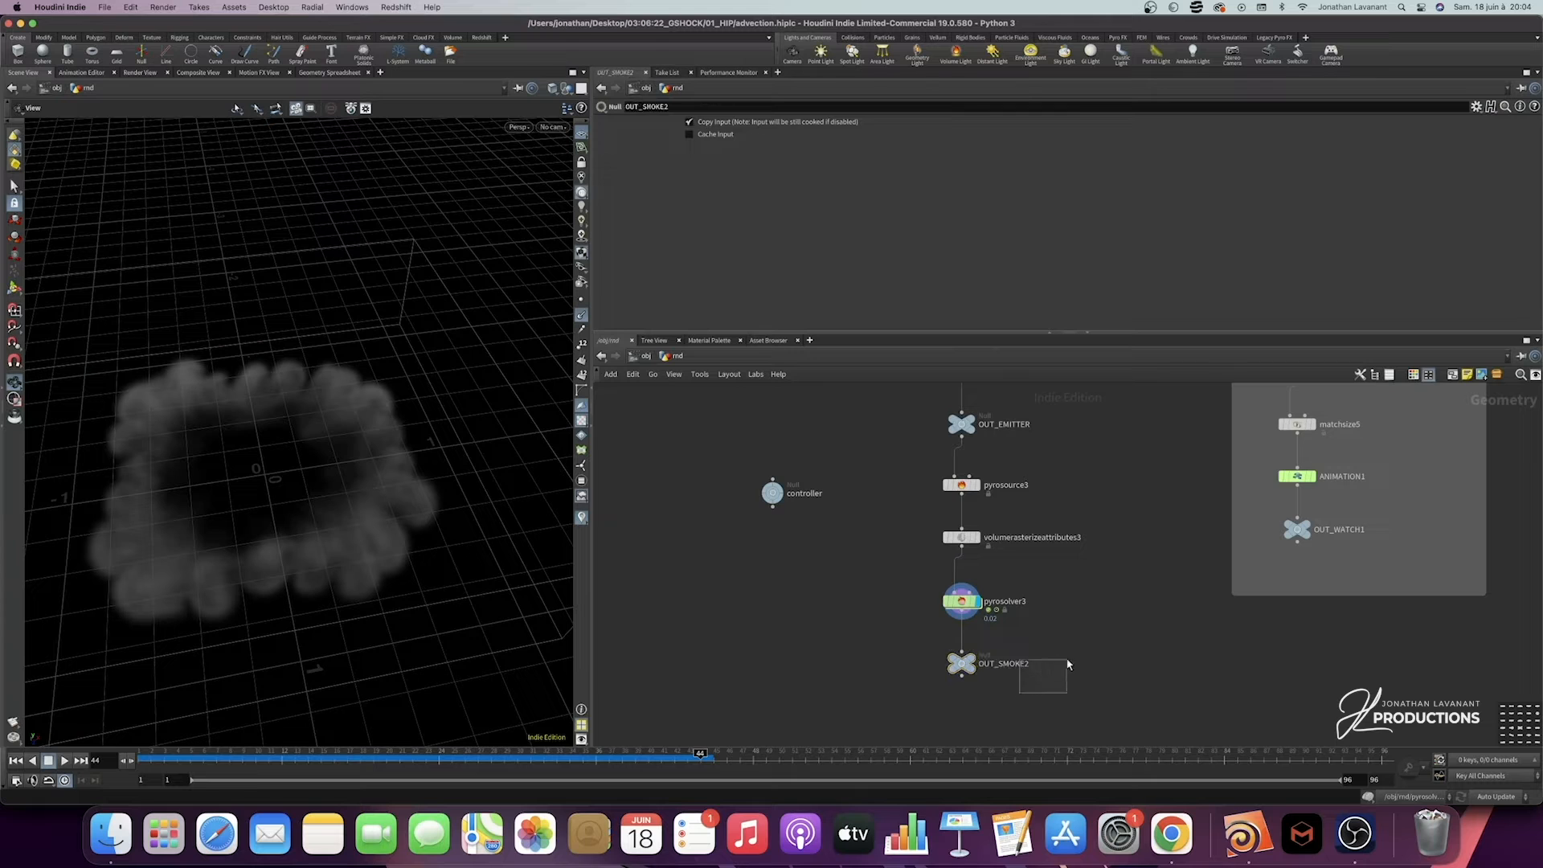
Step: Add a POP Network node below the OUT_SMOKE2 null
key("f")
key("Tab")
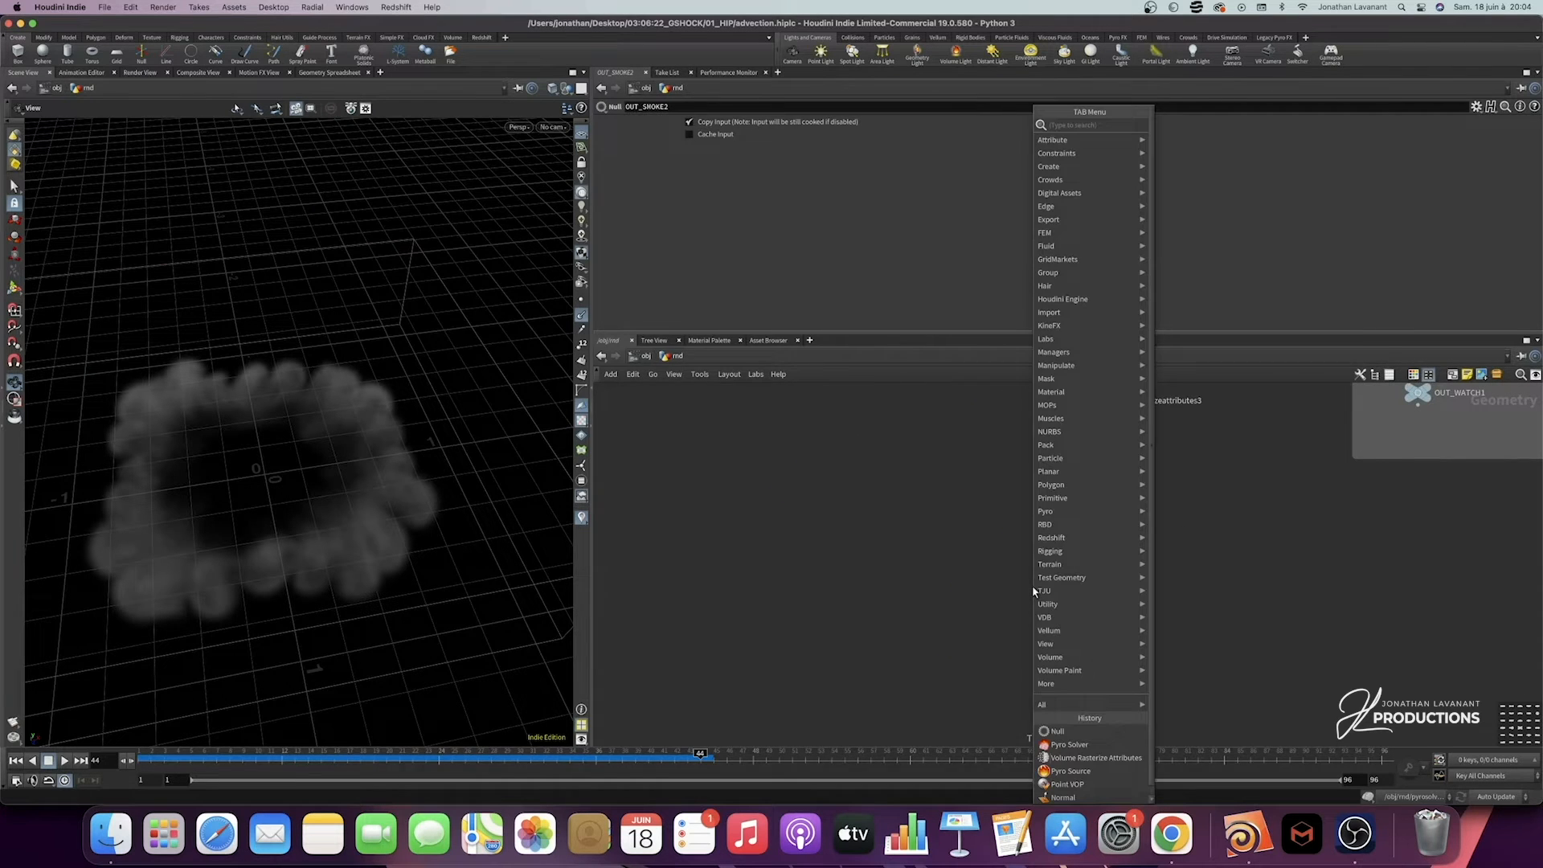
type("pop")
key("Return")
left_click(1031, 585)
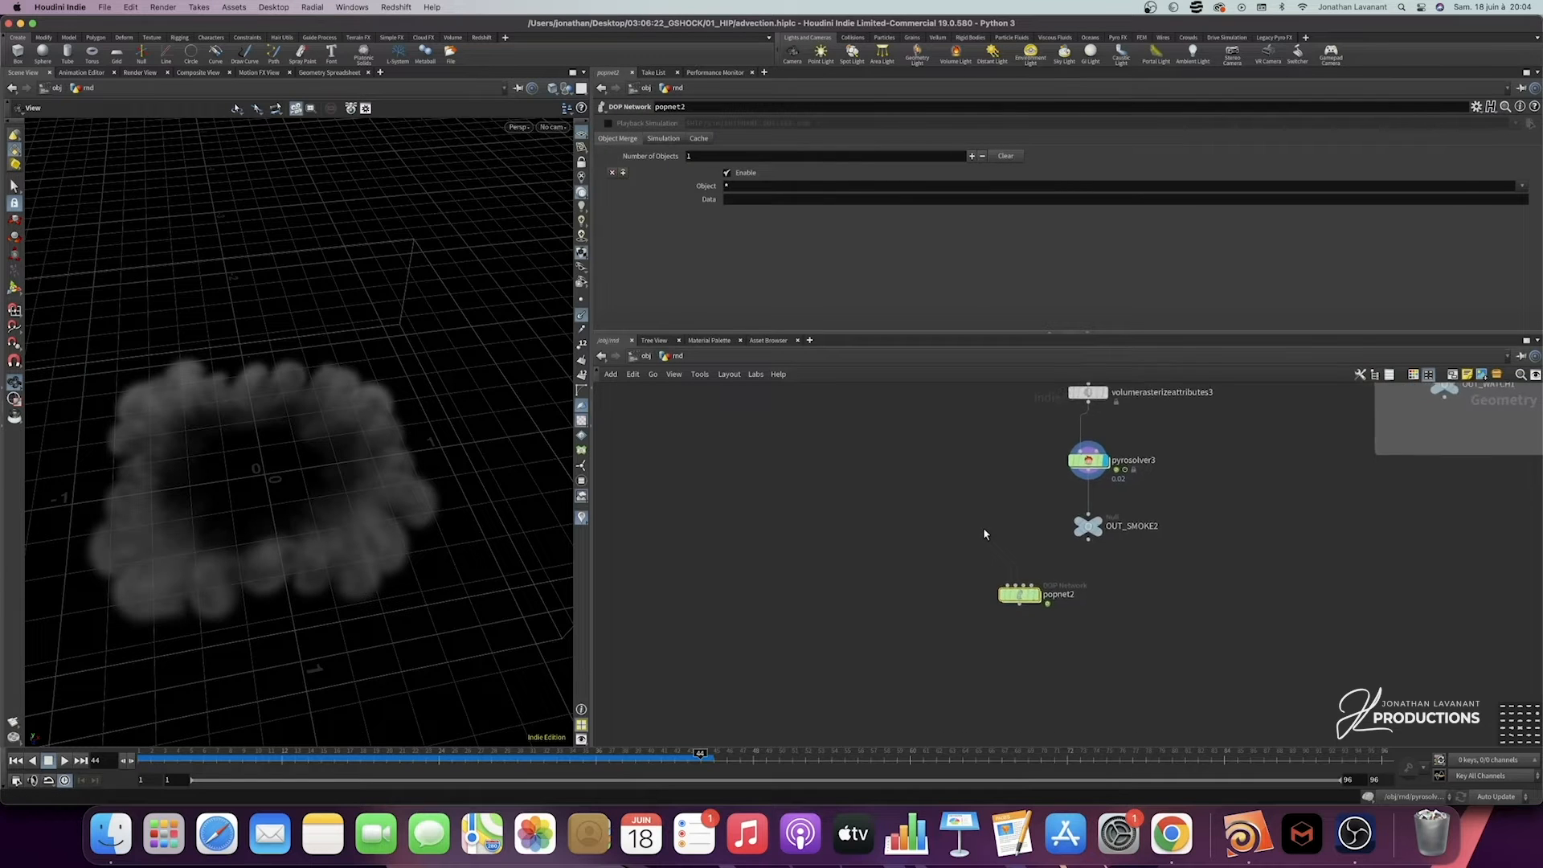
Step: Add a Grid node in the empty area beside the Pyro Solver chain
middle_click_drag(933, 527, 973, 572)
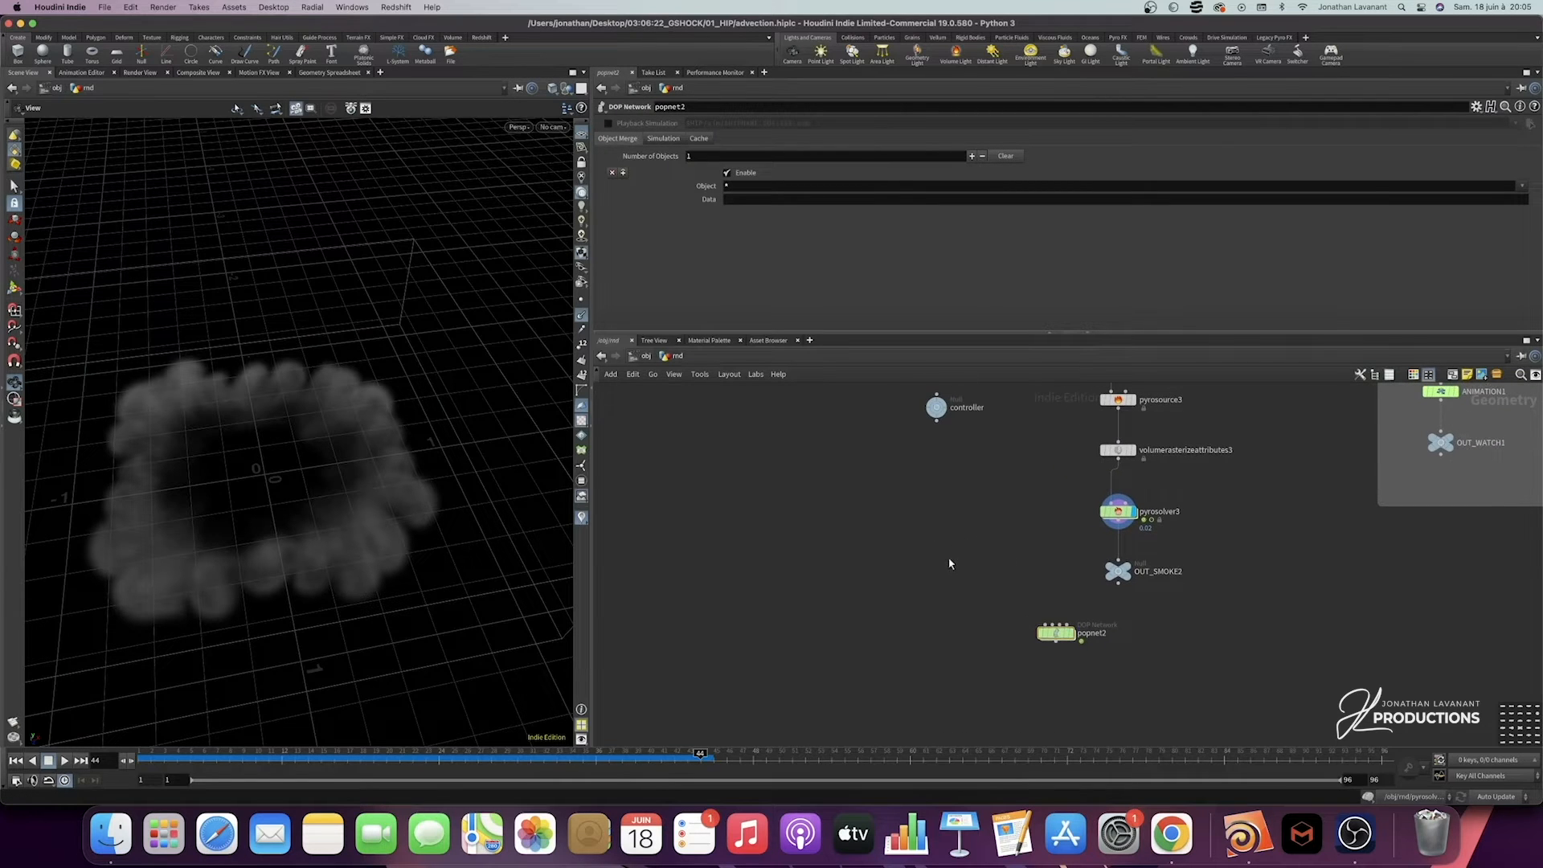
key("Tab")
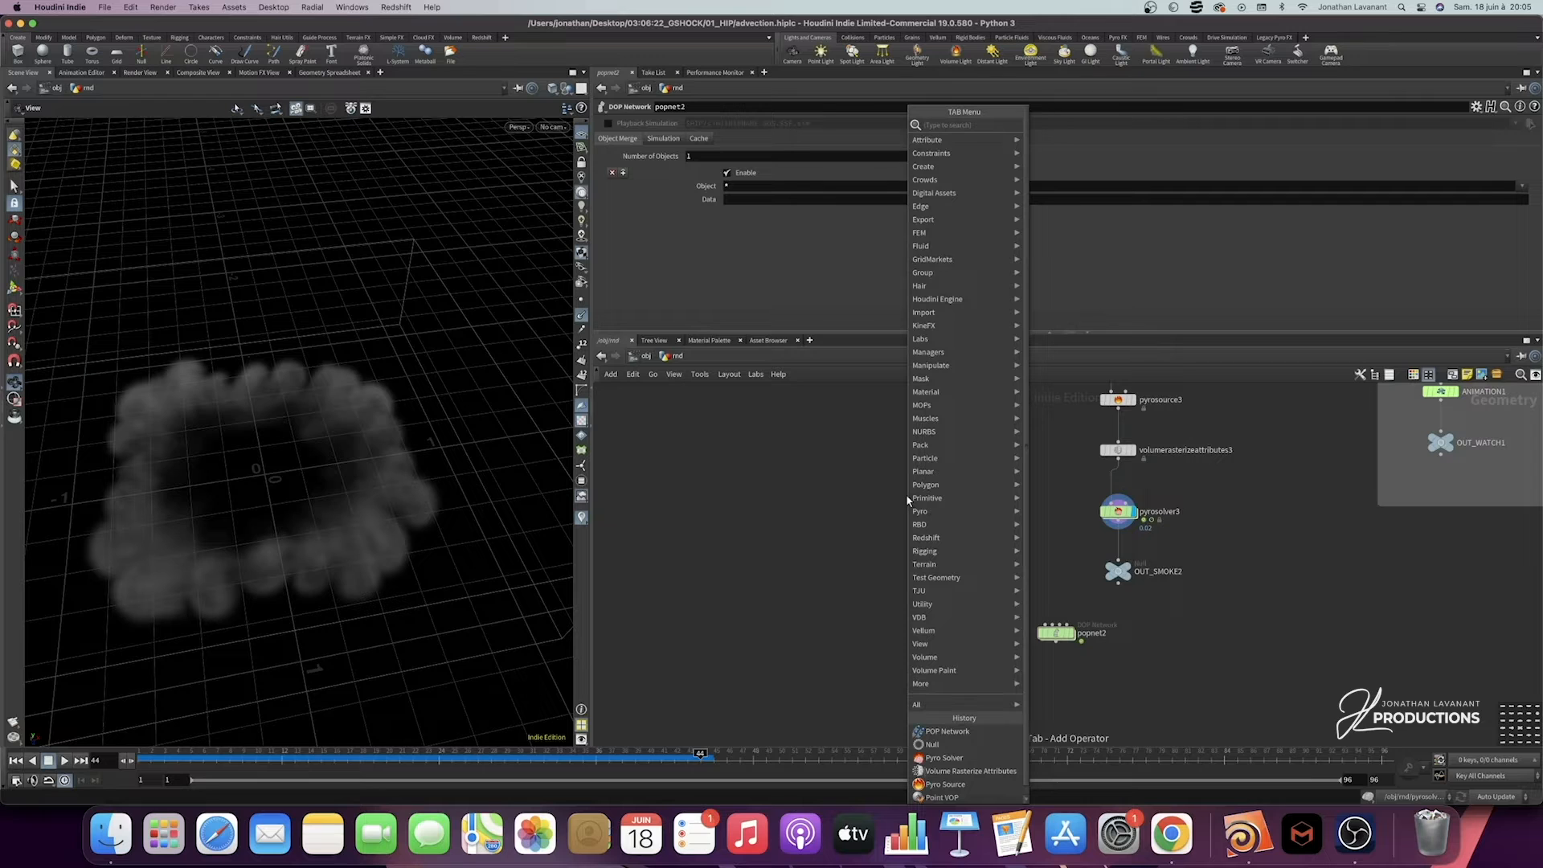
type("grid")
key("Return")
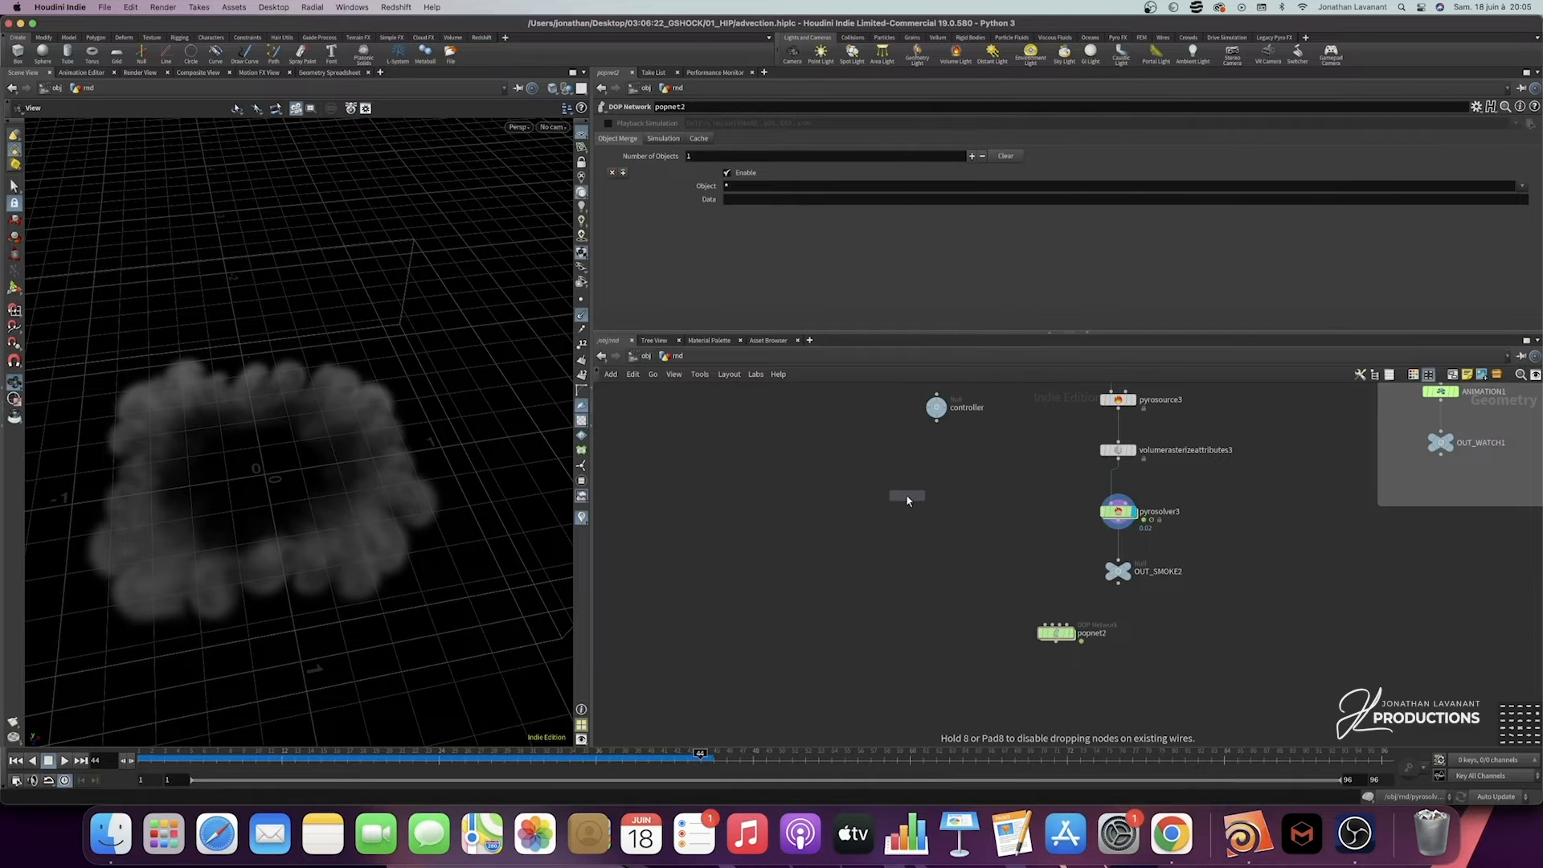
left_click(906, 498)
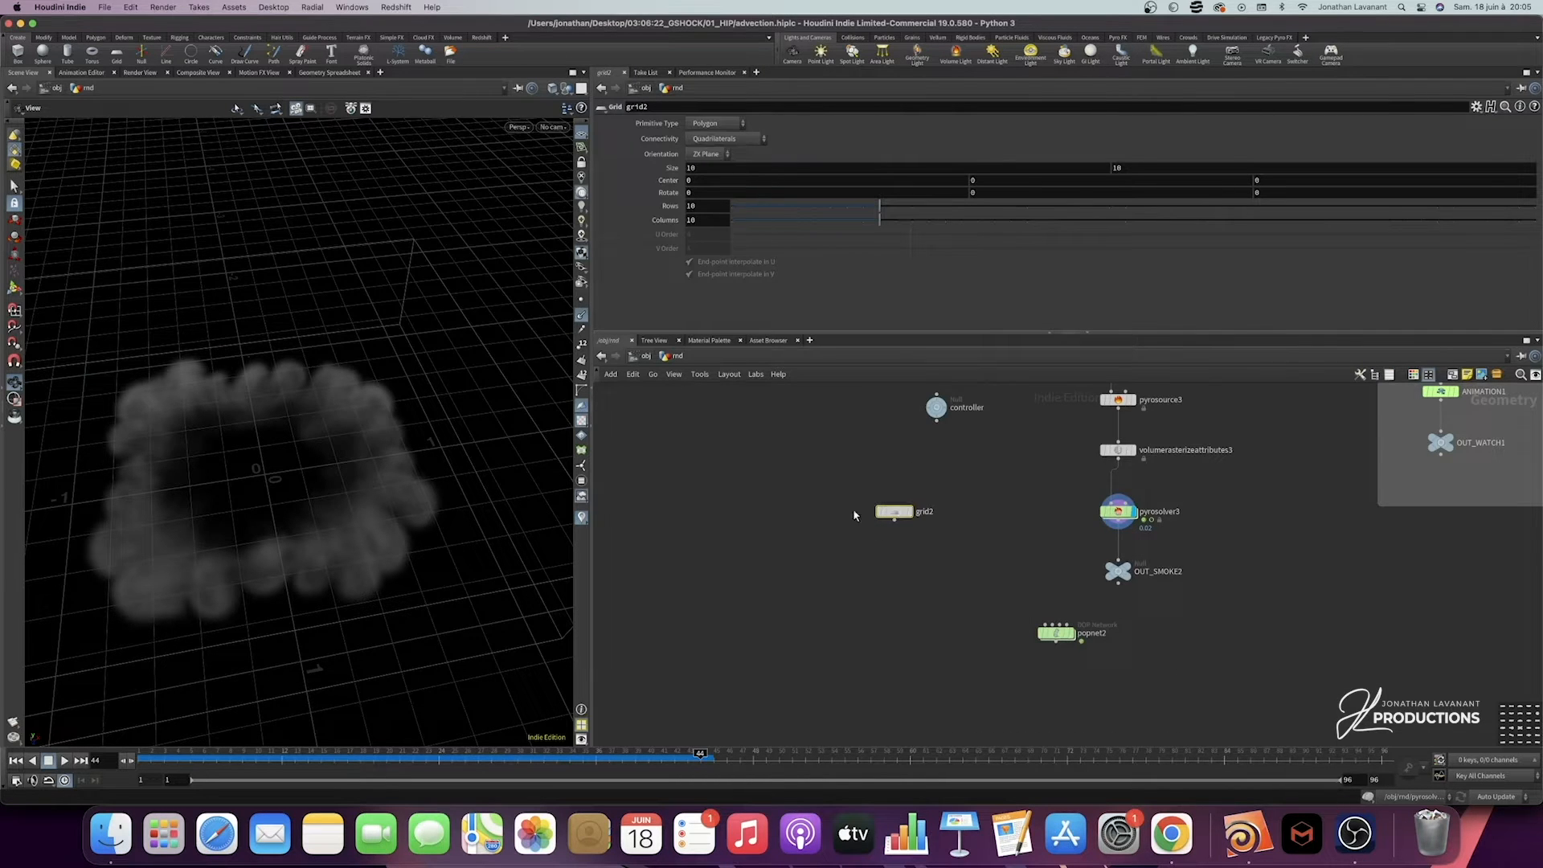
Step: Display the grid and set its size to 4 by 4 with 2 rows and 2 columns
type("4")
key("Tab")
type("4")
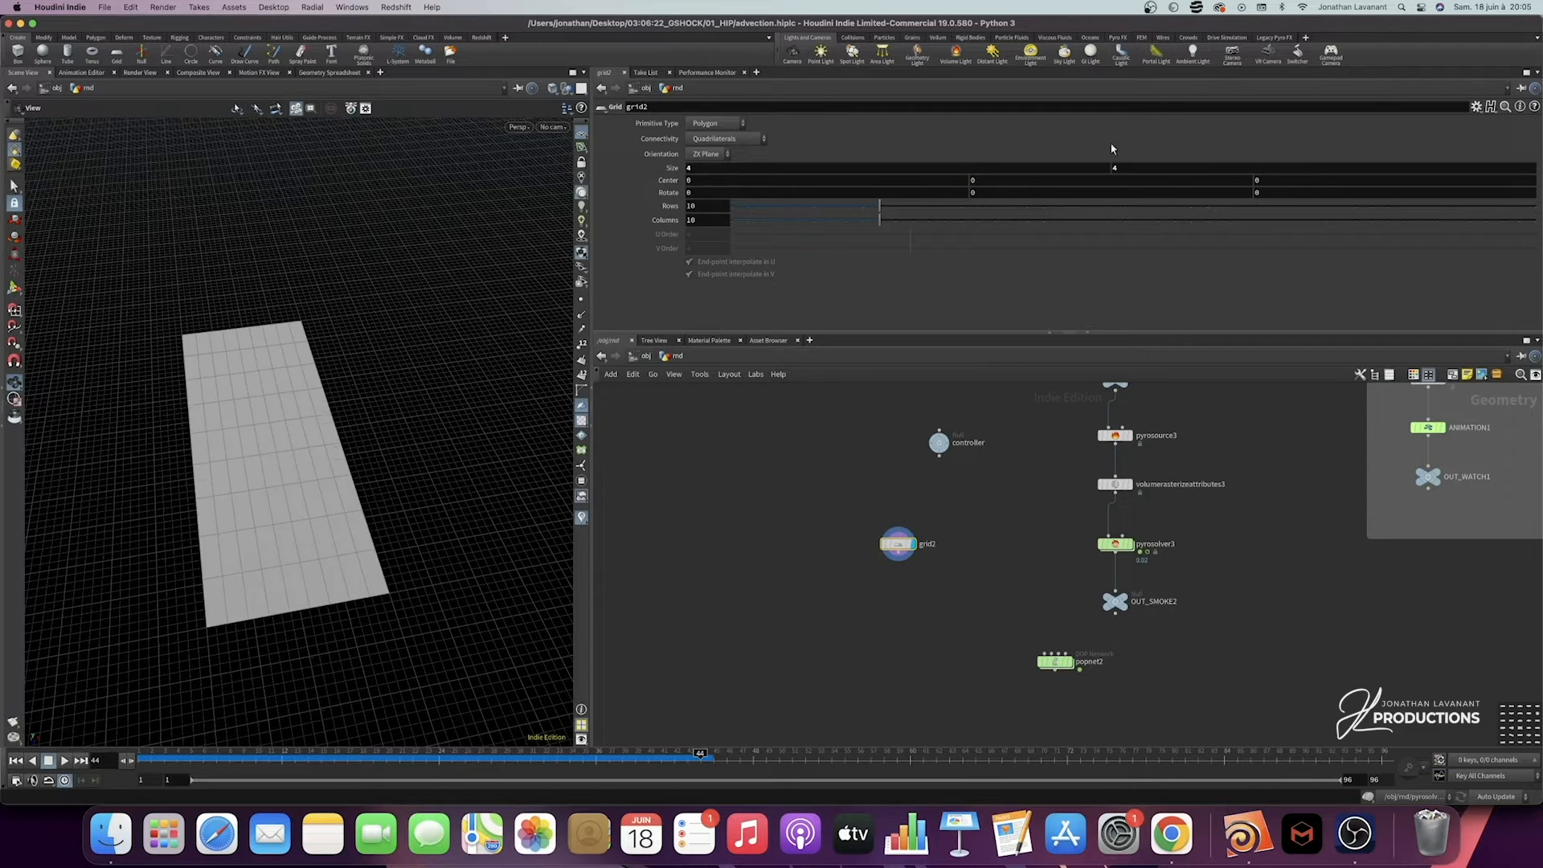
key("Return")
type("2")
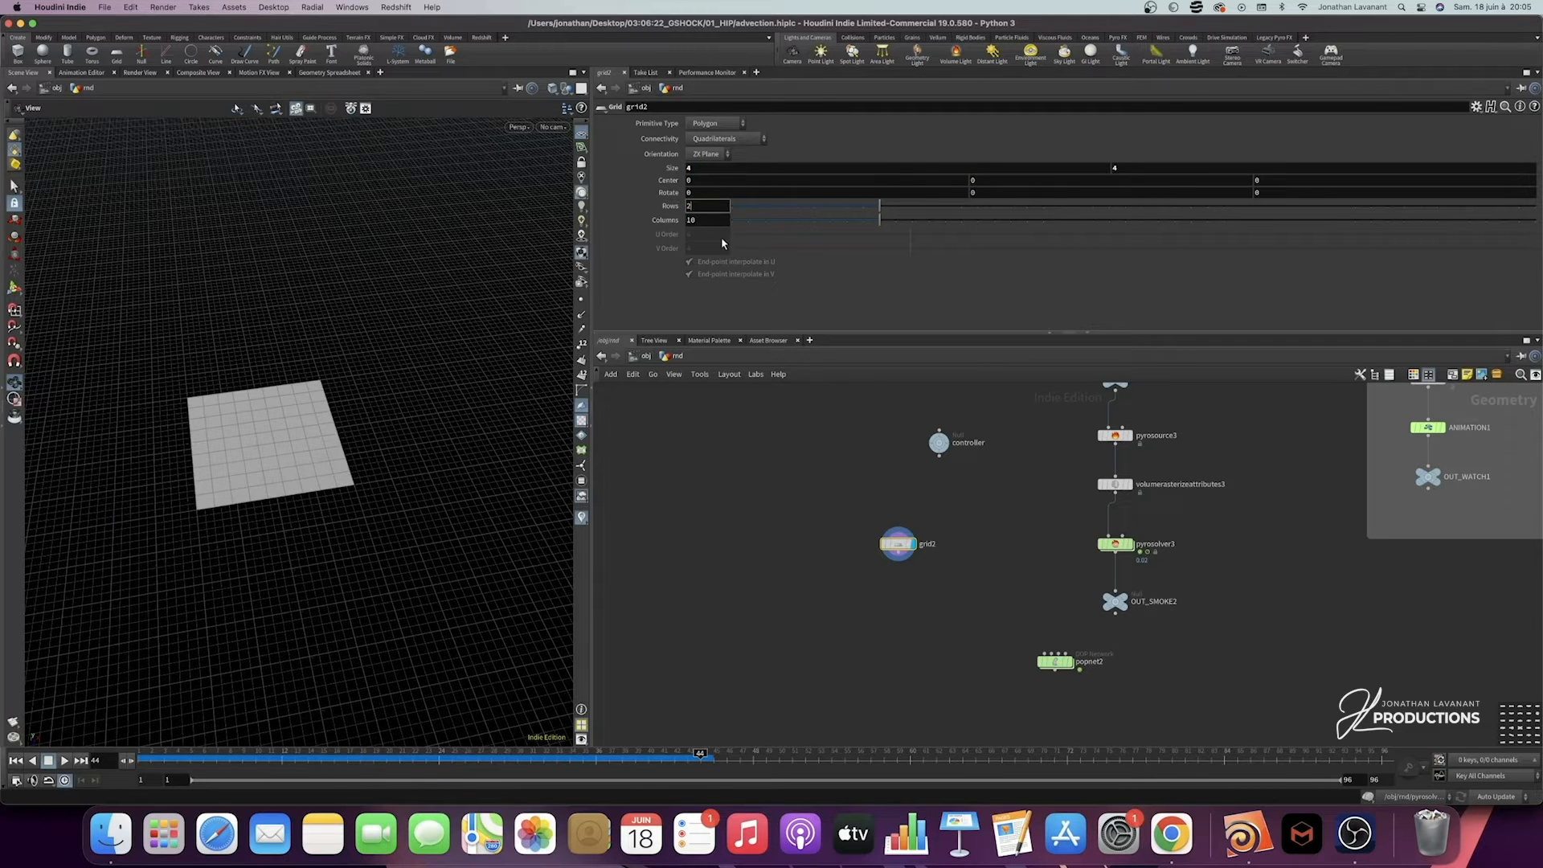
key("Tab")
type("2")
key("Return")
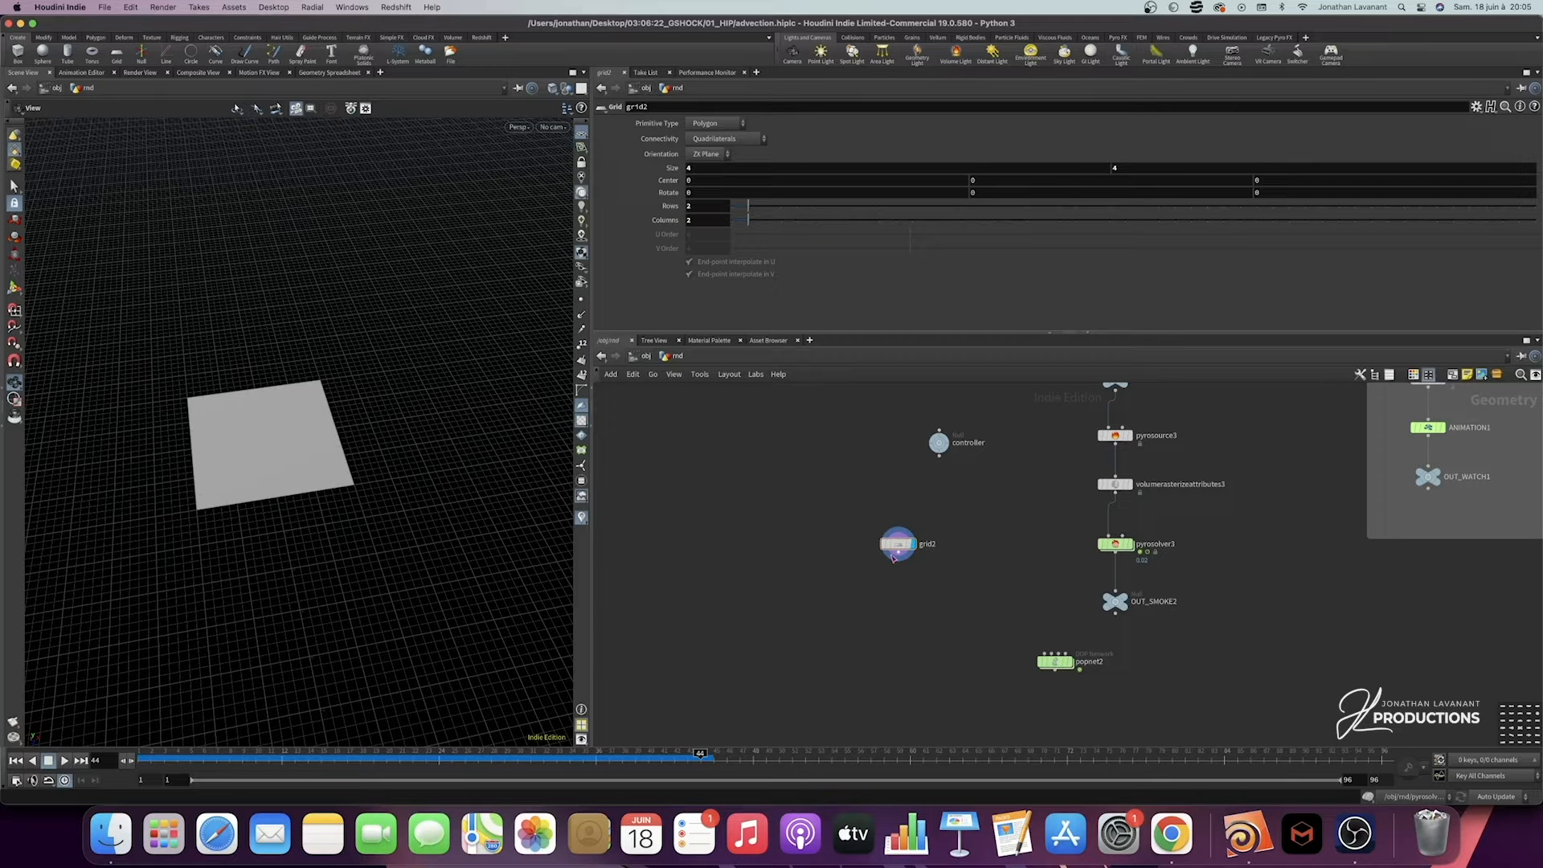
Step: Add a PolyExtrude node below grid2, connect it to the grid and display it
key("Tab")
type("polyex")
key("Return")
left_click(898, 575)
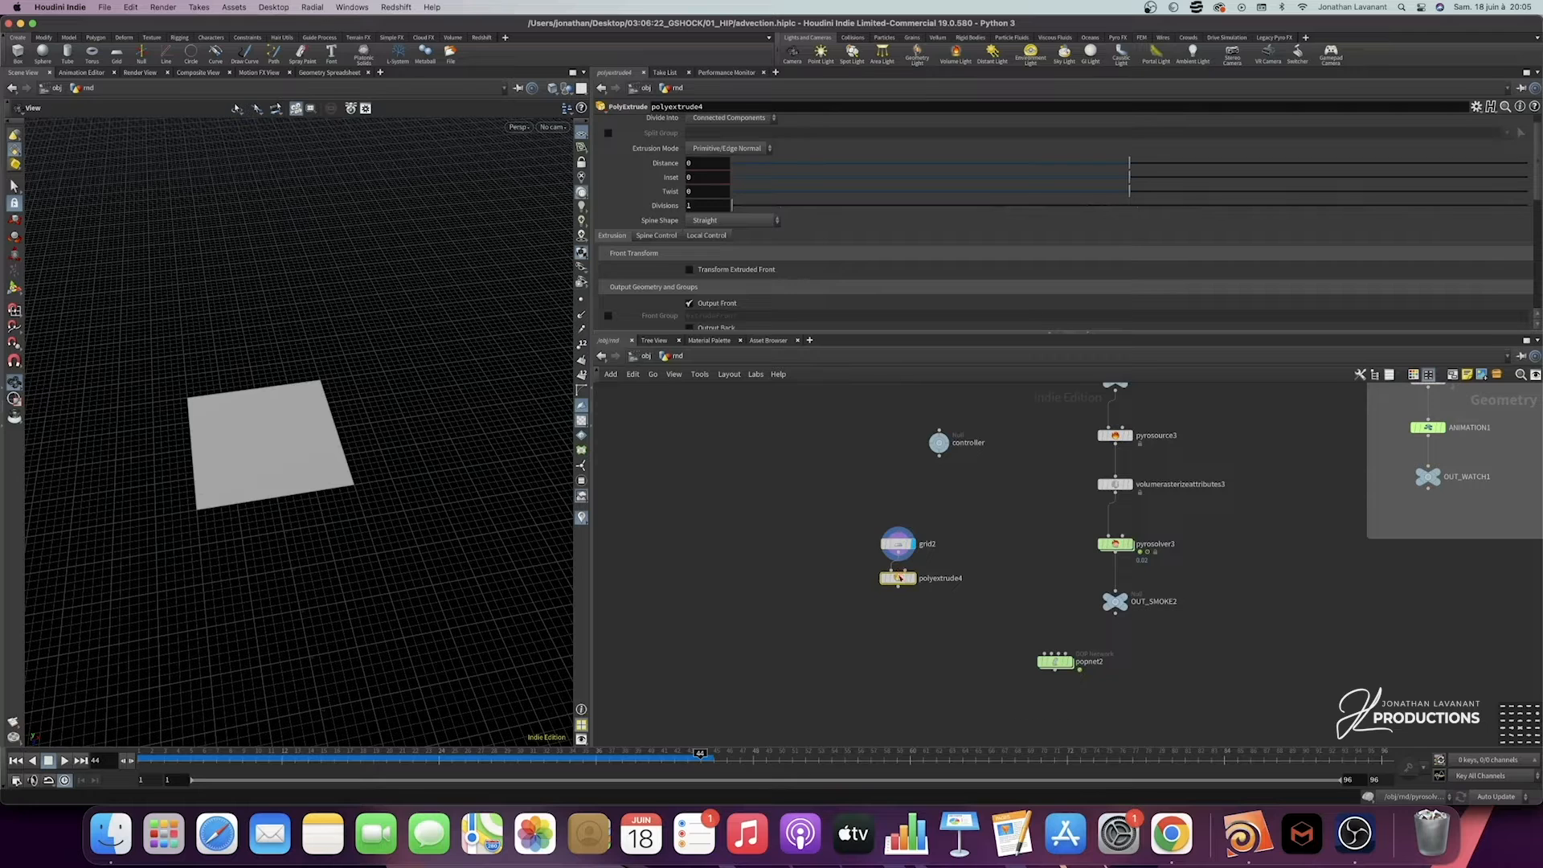
left_click_drag(899, 575, 899, 583)
left_click(917, 565)
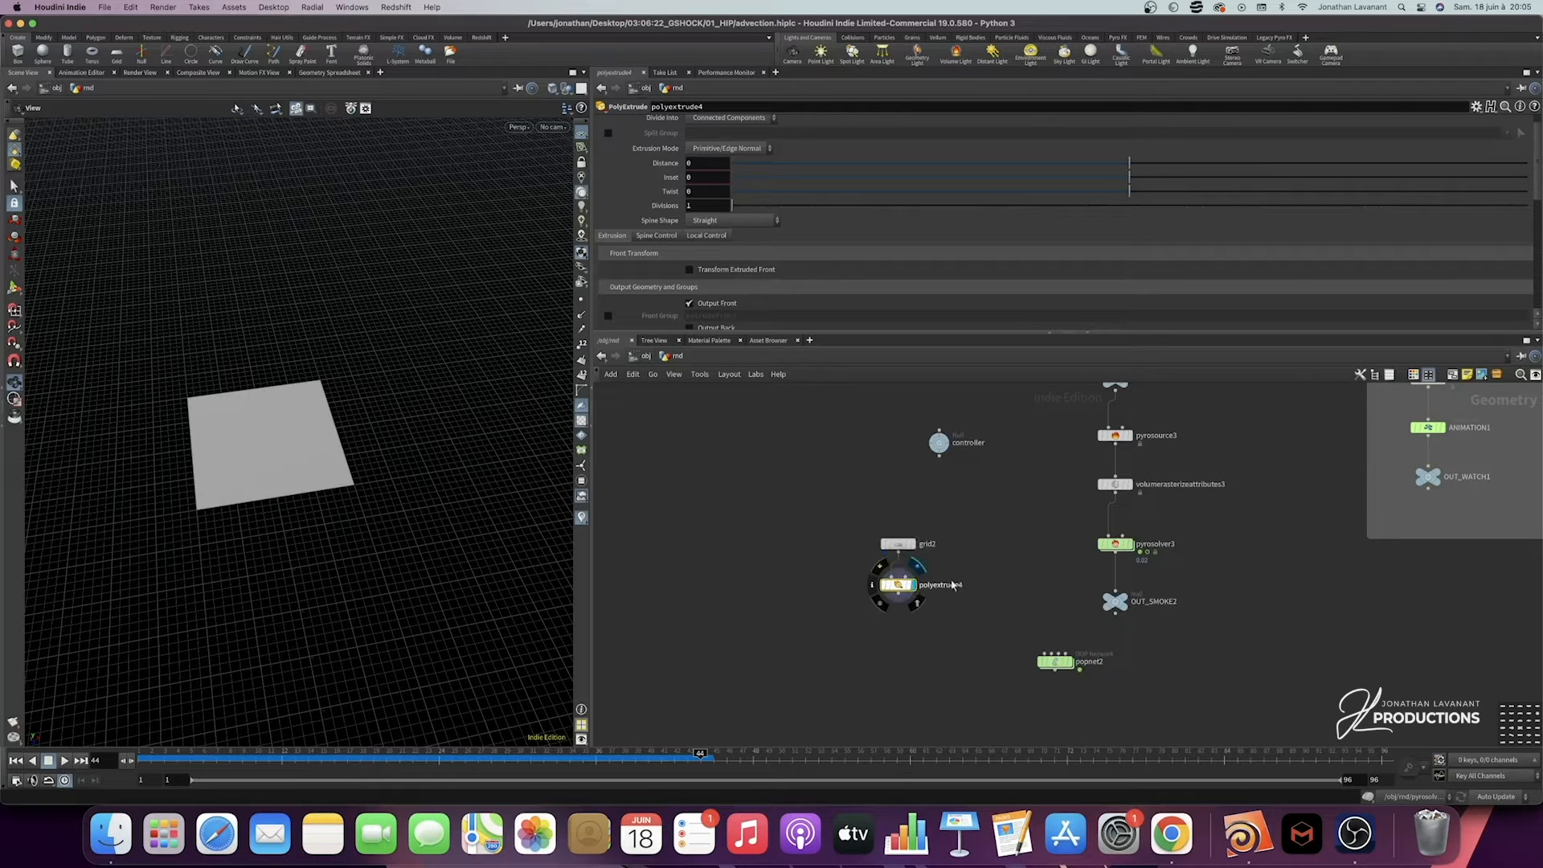
Step: Set the grid's extrusion distance to 0.1 and enable Output Back to close the slab
left_click(724, 164)
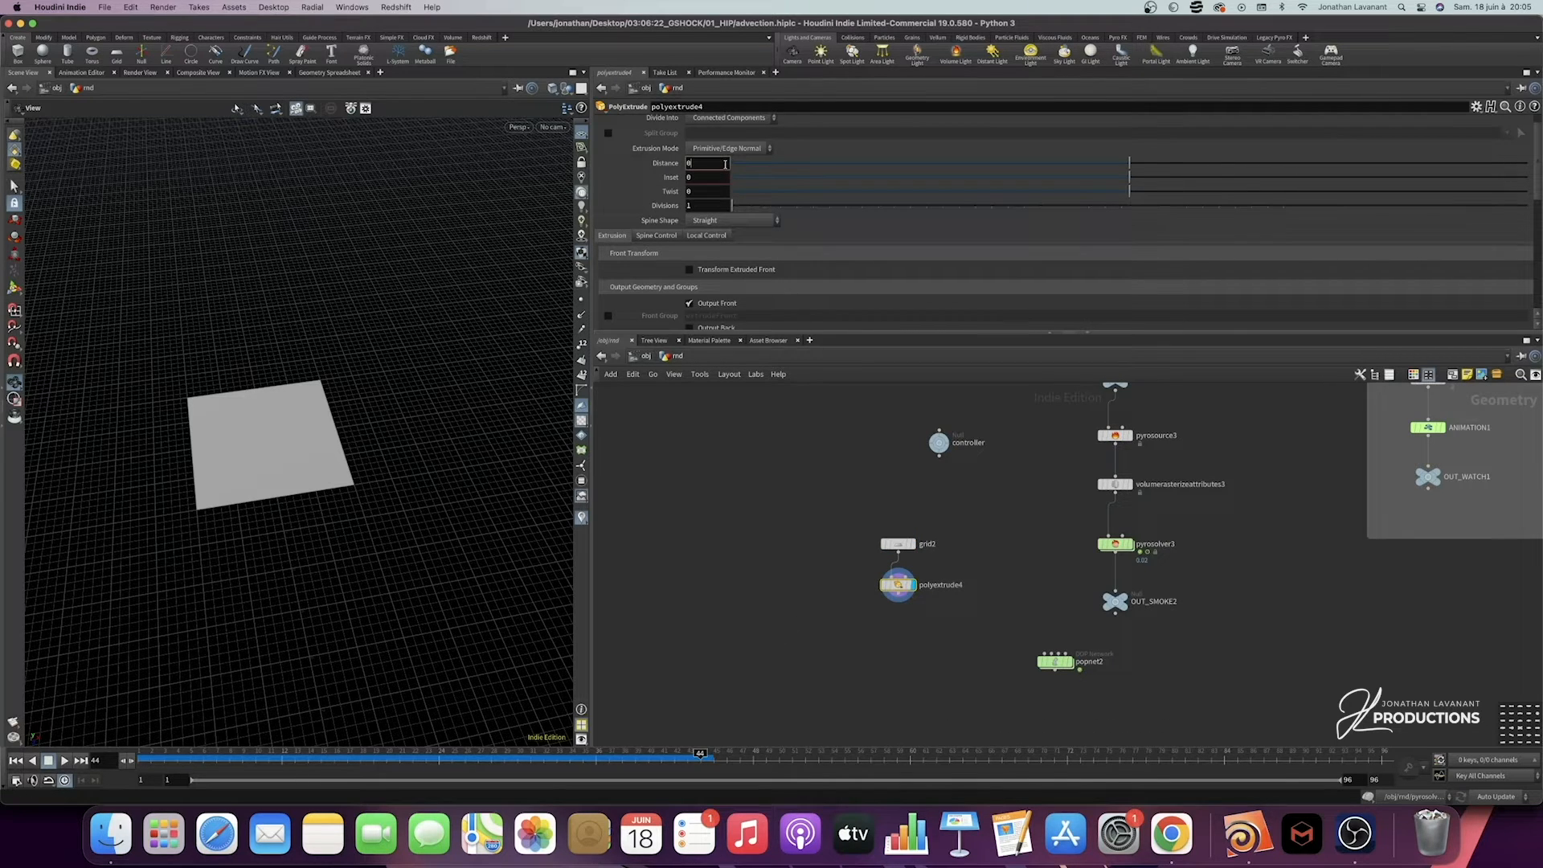
type(".1")
key("Return")
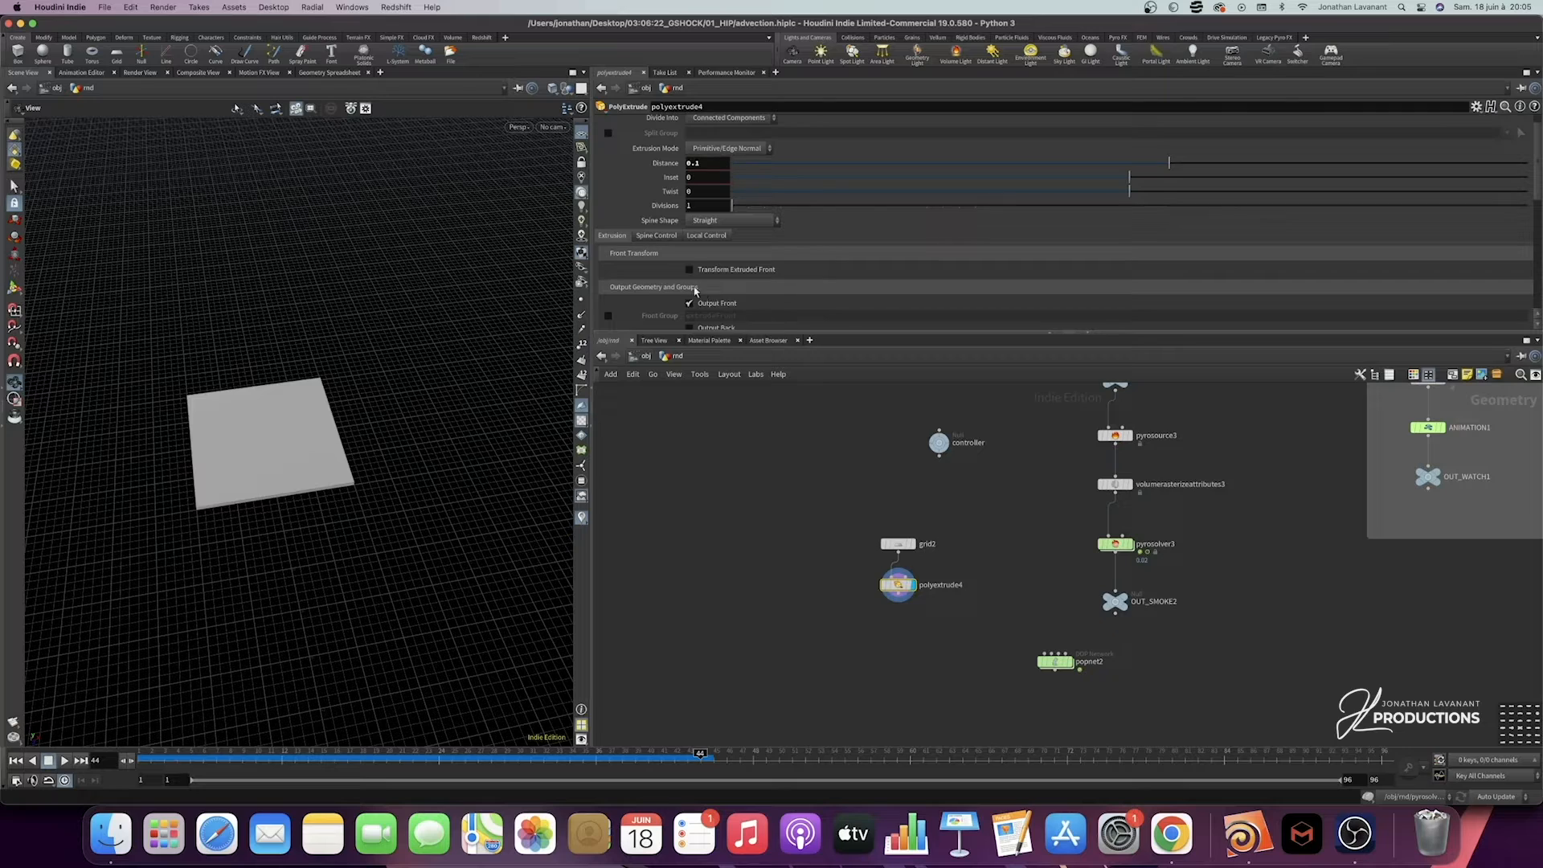
scroll(696, 291, "down", 1)
left_click_drag(365, 441, 250, 418)
Step: Add and display a Match Size node after the PolyExtrude, with Justify Y set to Min
left_click(897, 600)
key("Tab")
type("match s")
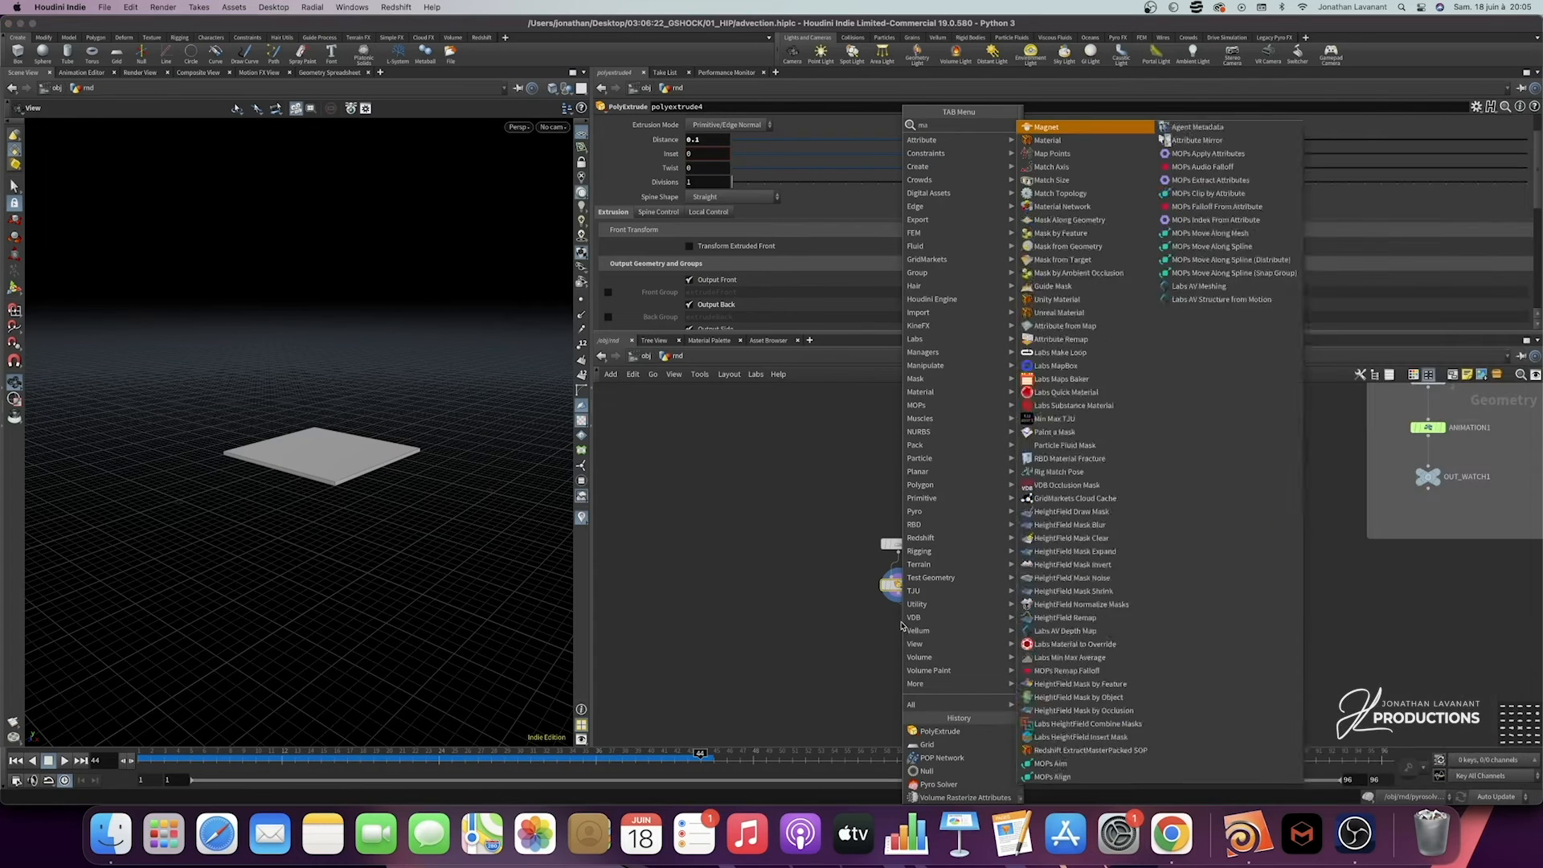
key("Return")
left_click(899, 628)
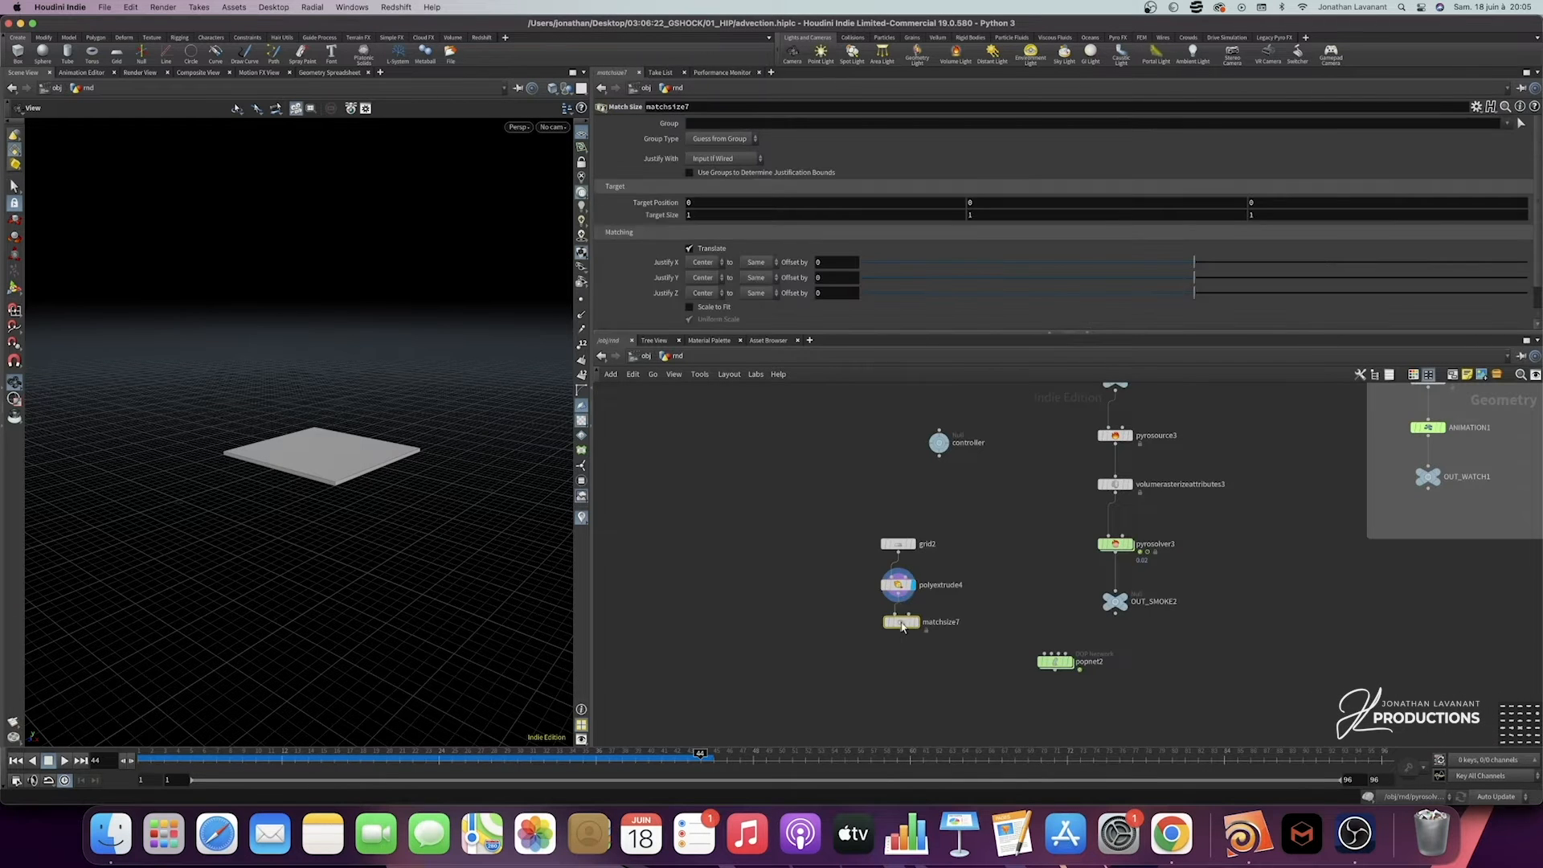
left_click(912, 630)
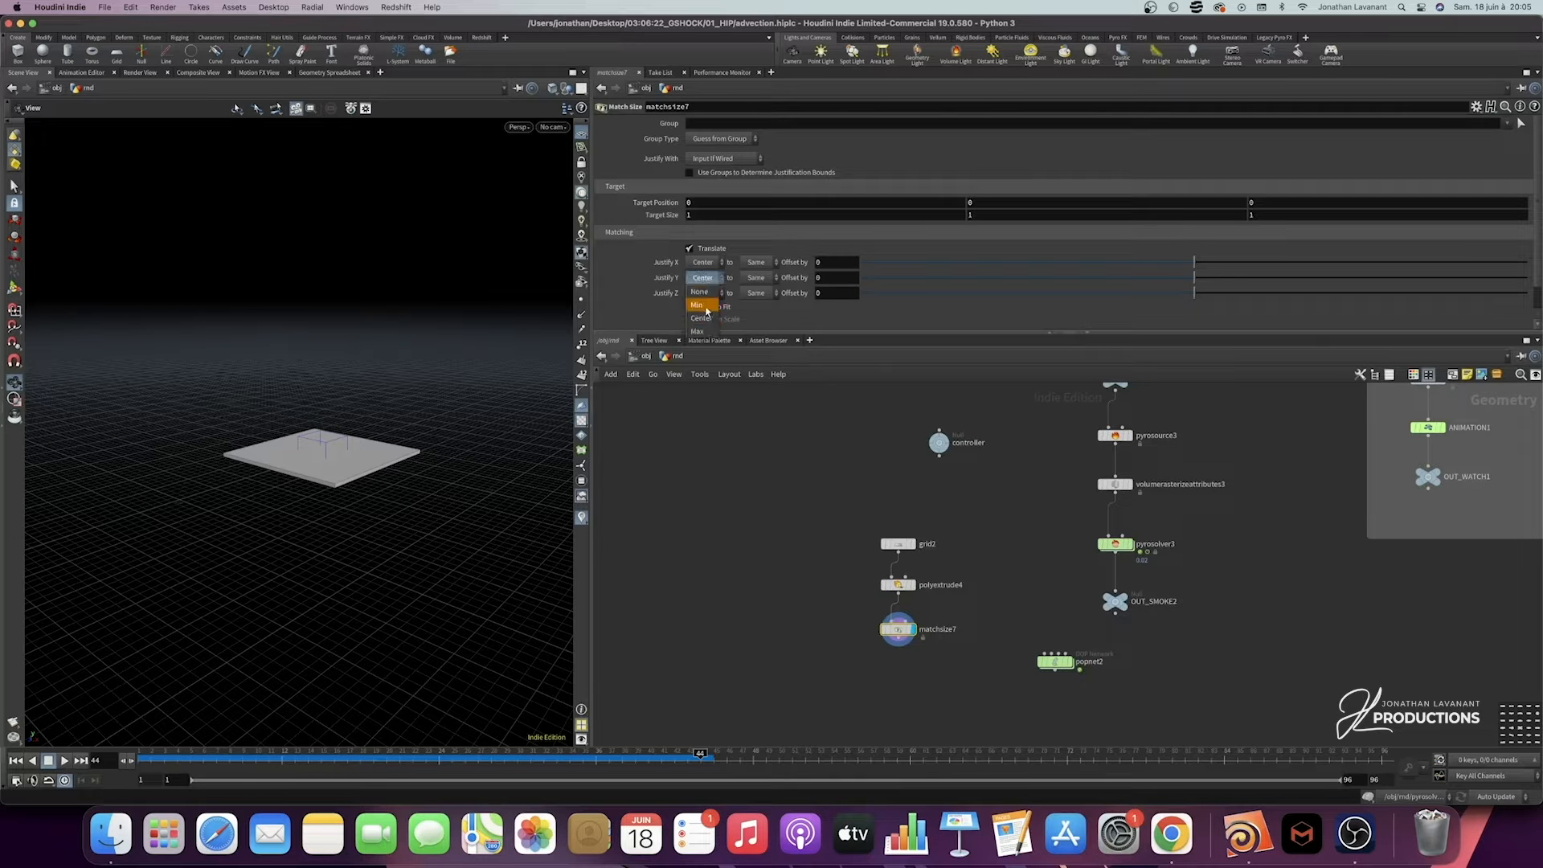
left_click(697, 304)
left_click_drag(245, 503, 336, 474)
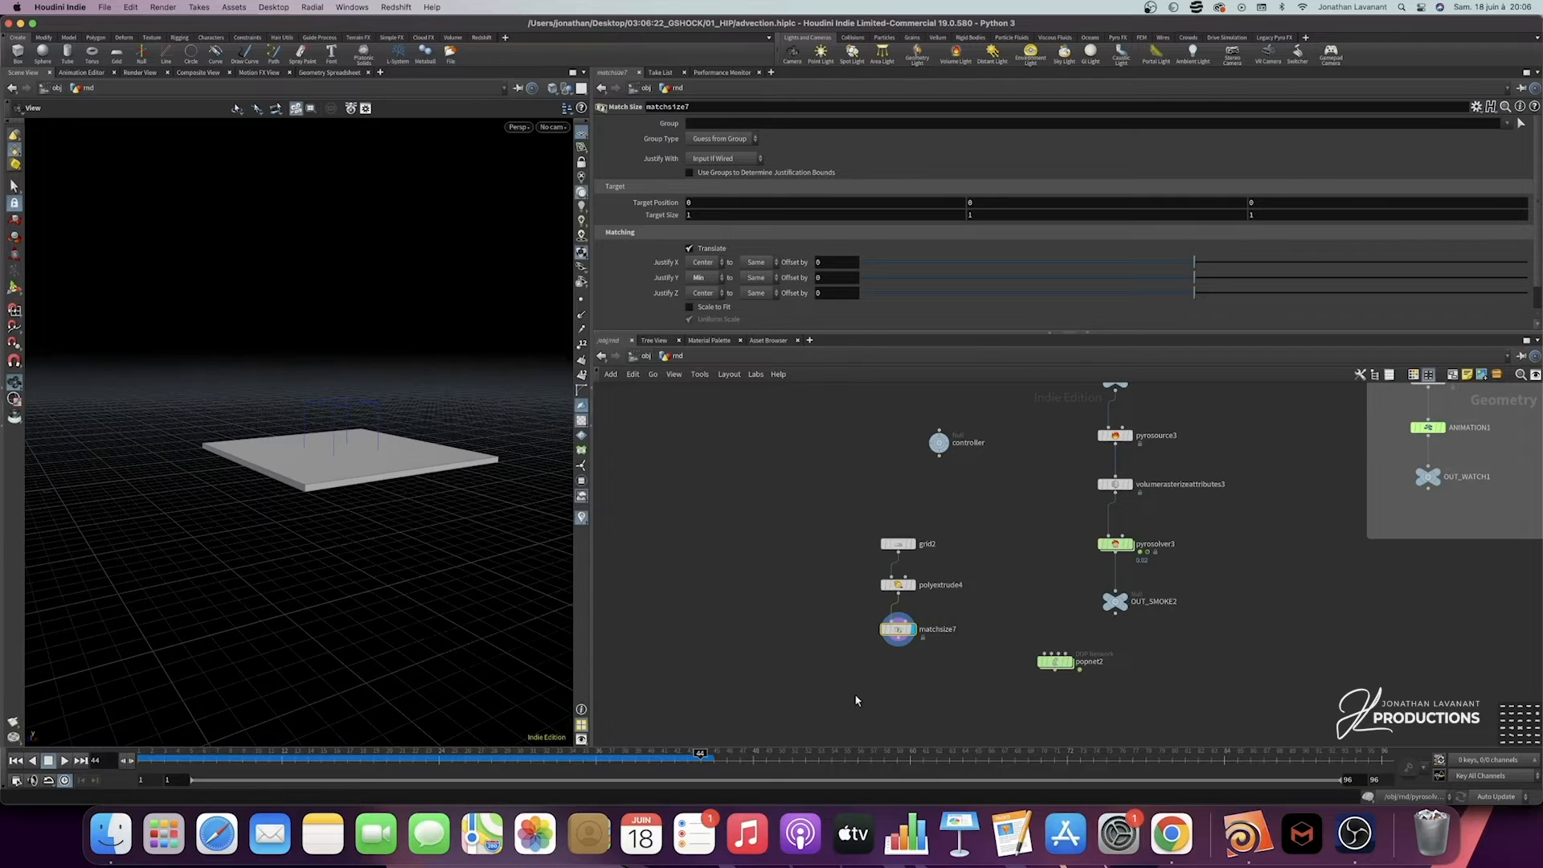
Step: Add a Points from Volume node after the Match Size node and display it
key("Tab")
type("po")
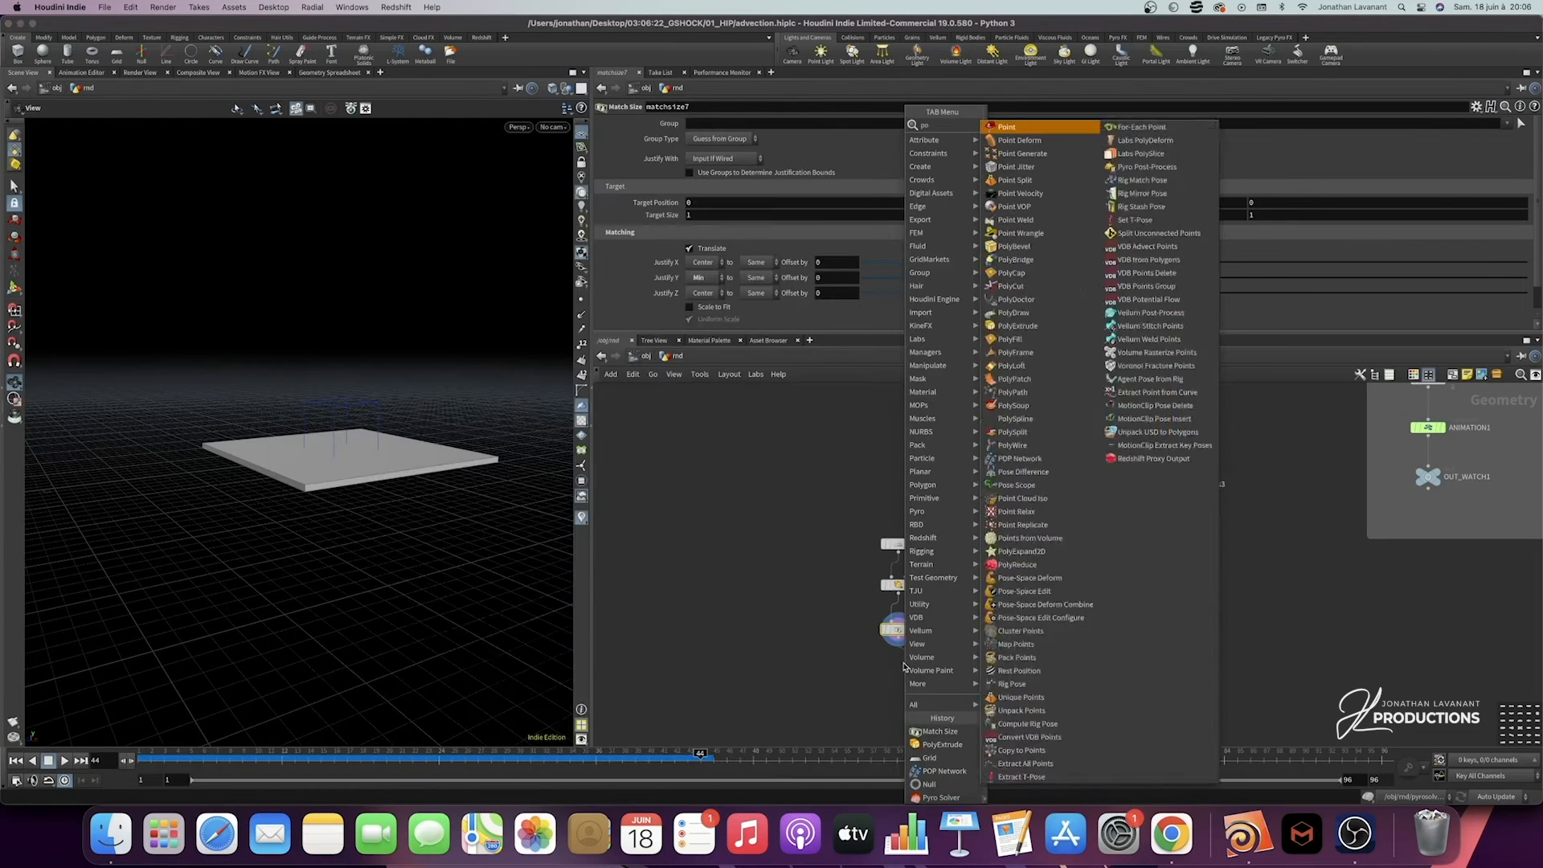
type("int from")
key("Return")
left_click(903, 665)
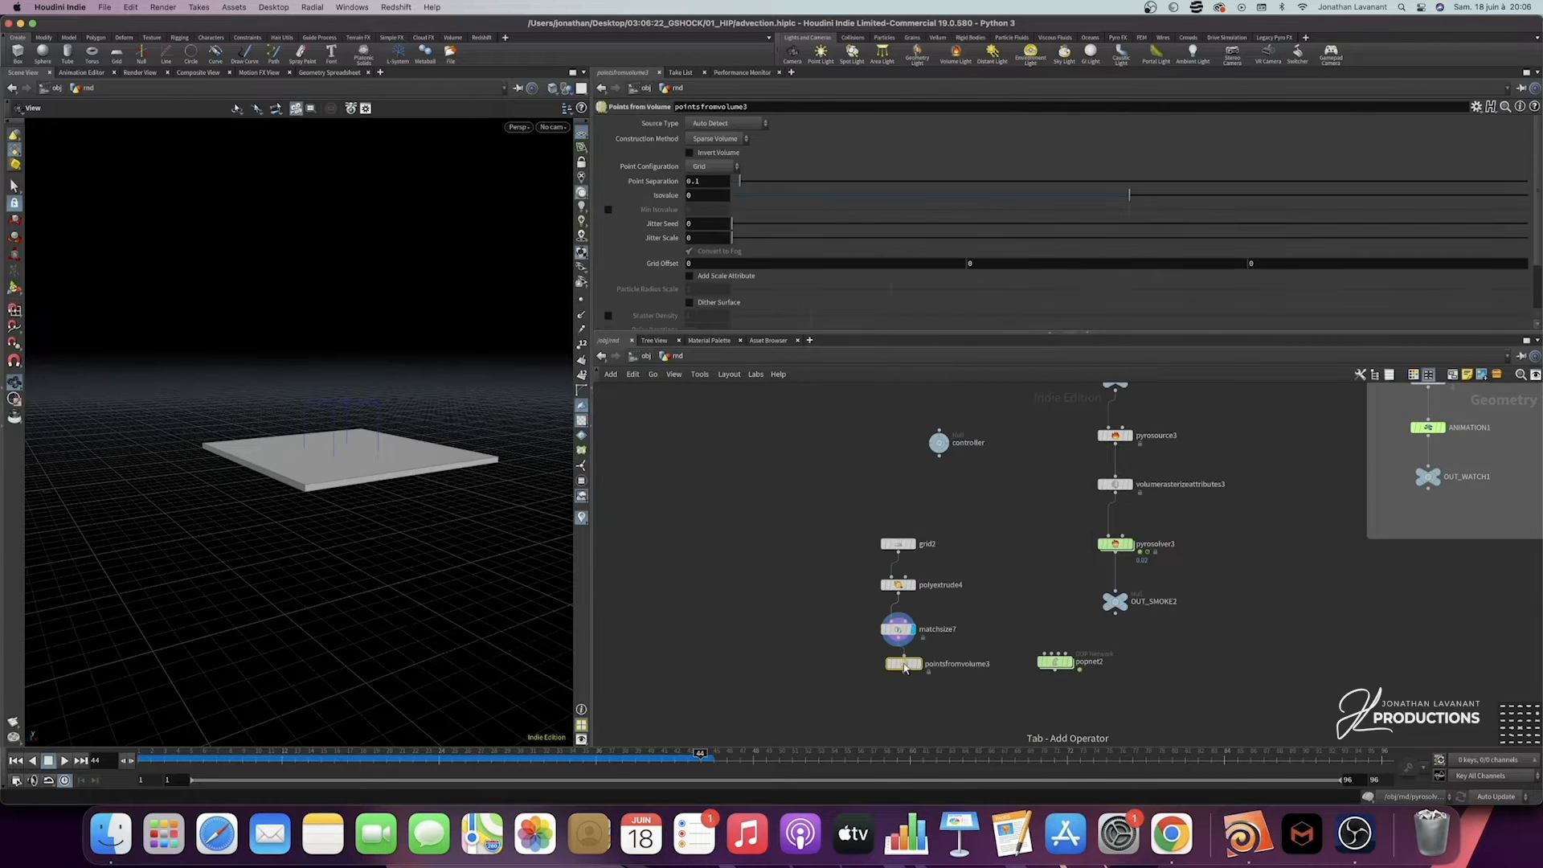
left_click_drag(904, 666, 898, 676)
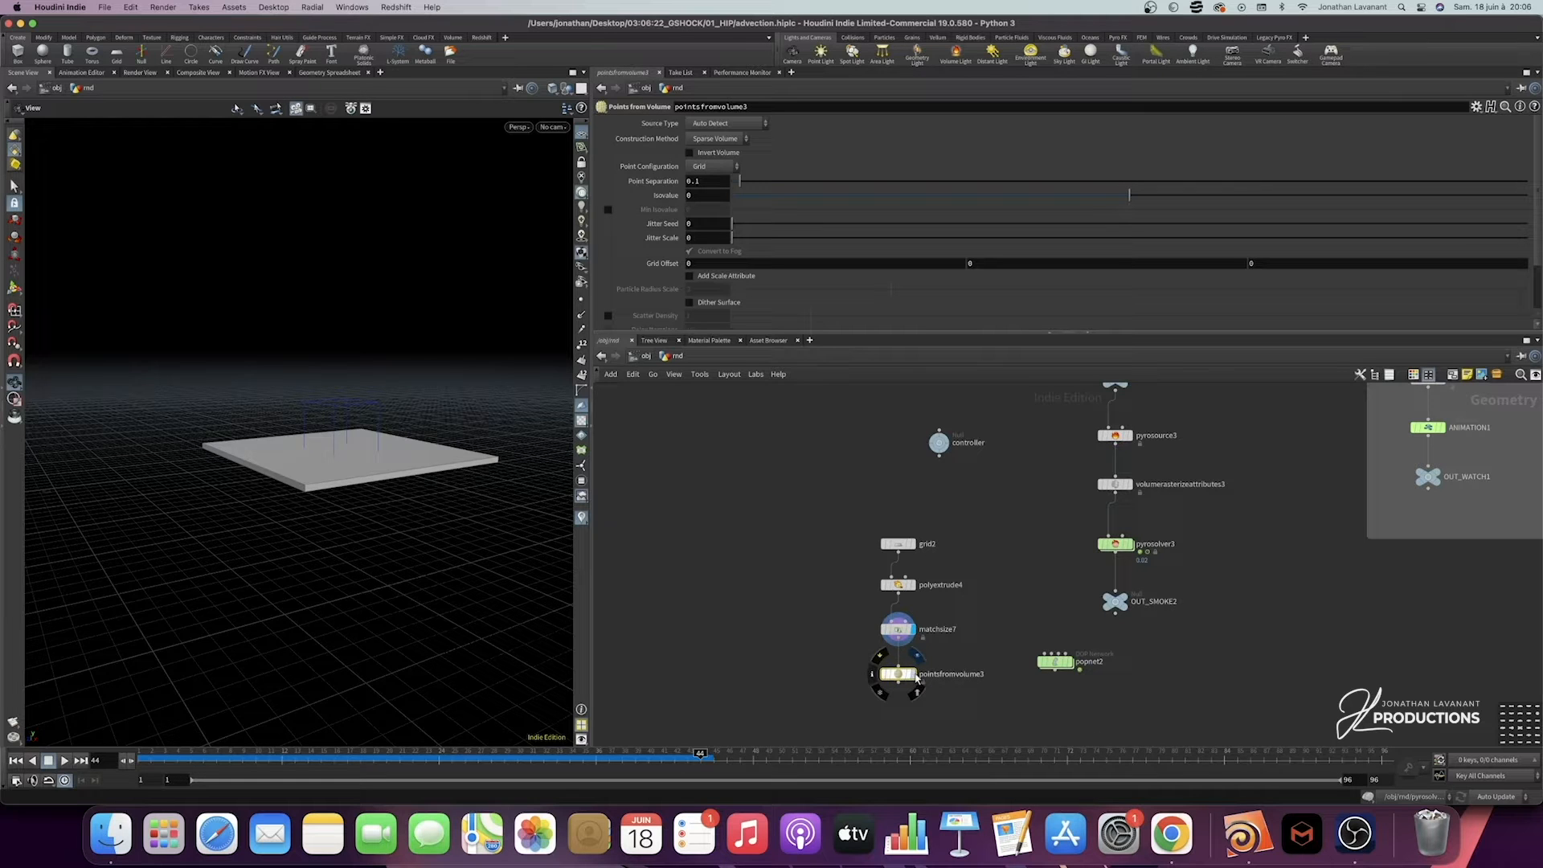
left_click(913, 675)
left_click_drag(309, 458, 316, 478)
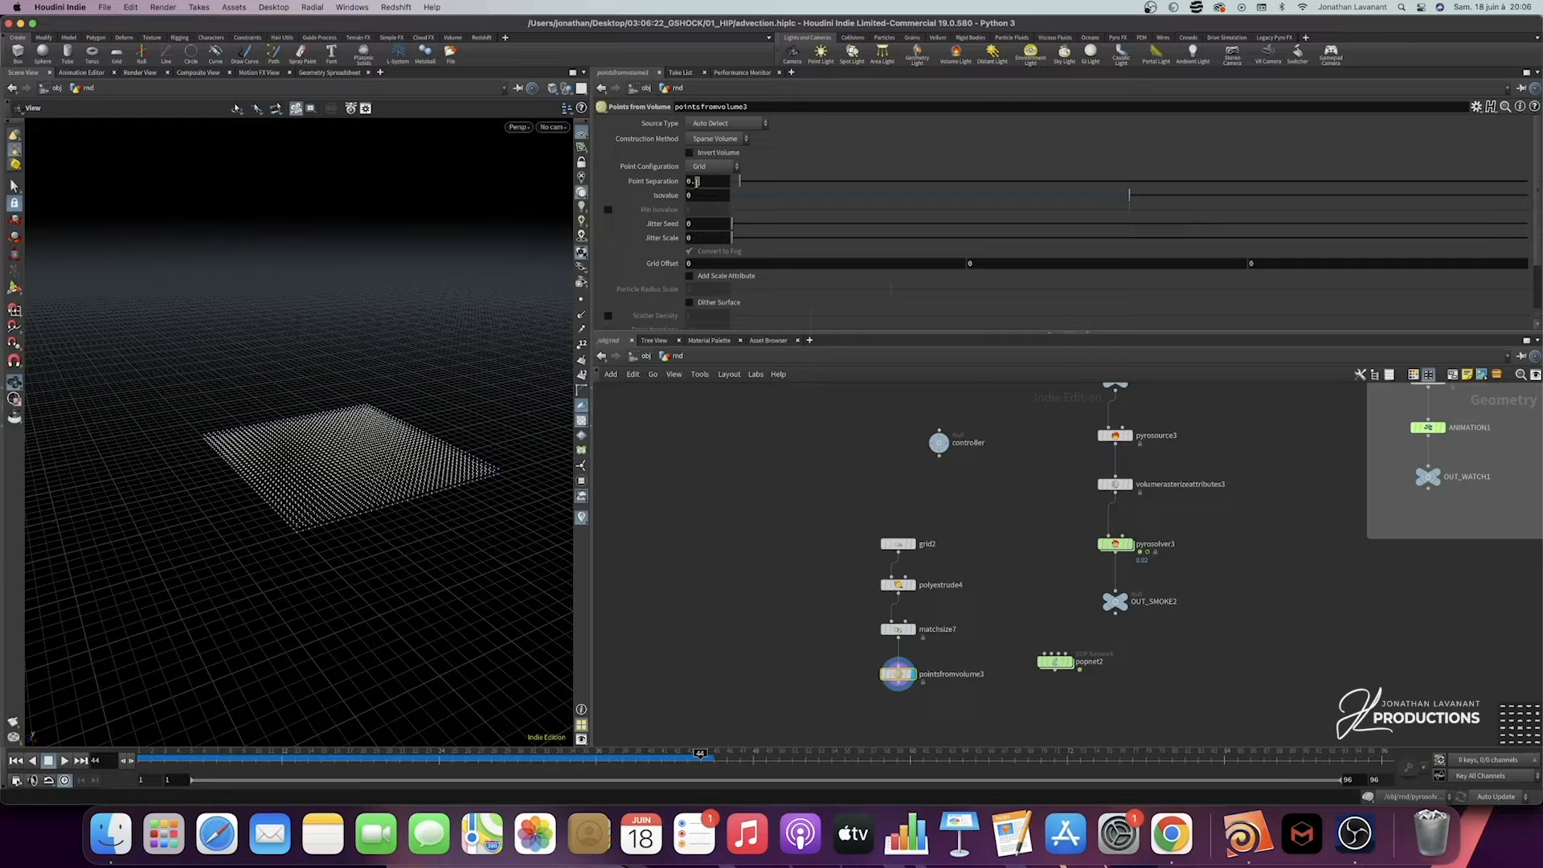
Step: Set the Points from Volume point separation to 0.015 and its jitter scale to 1
left_click(707, 183)
type("0.015")
key("Return")
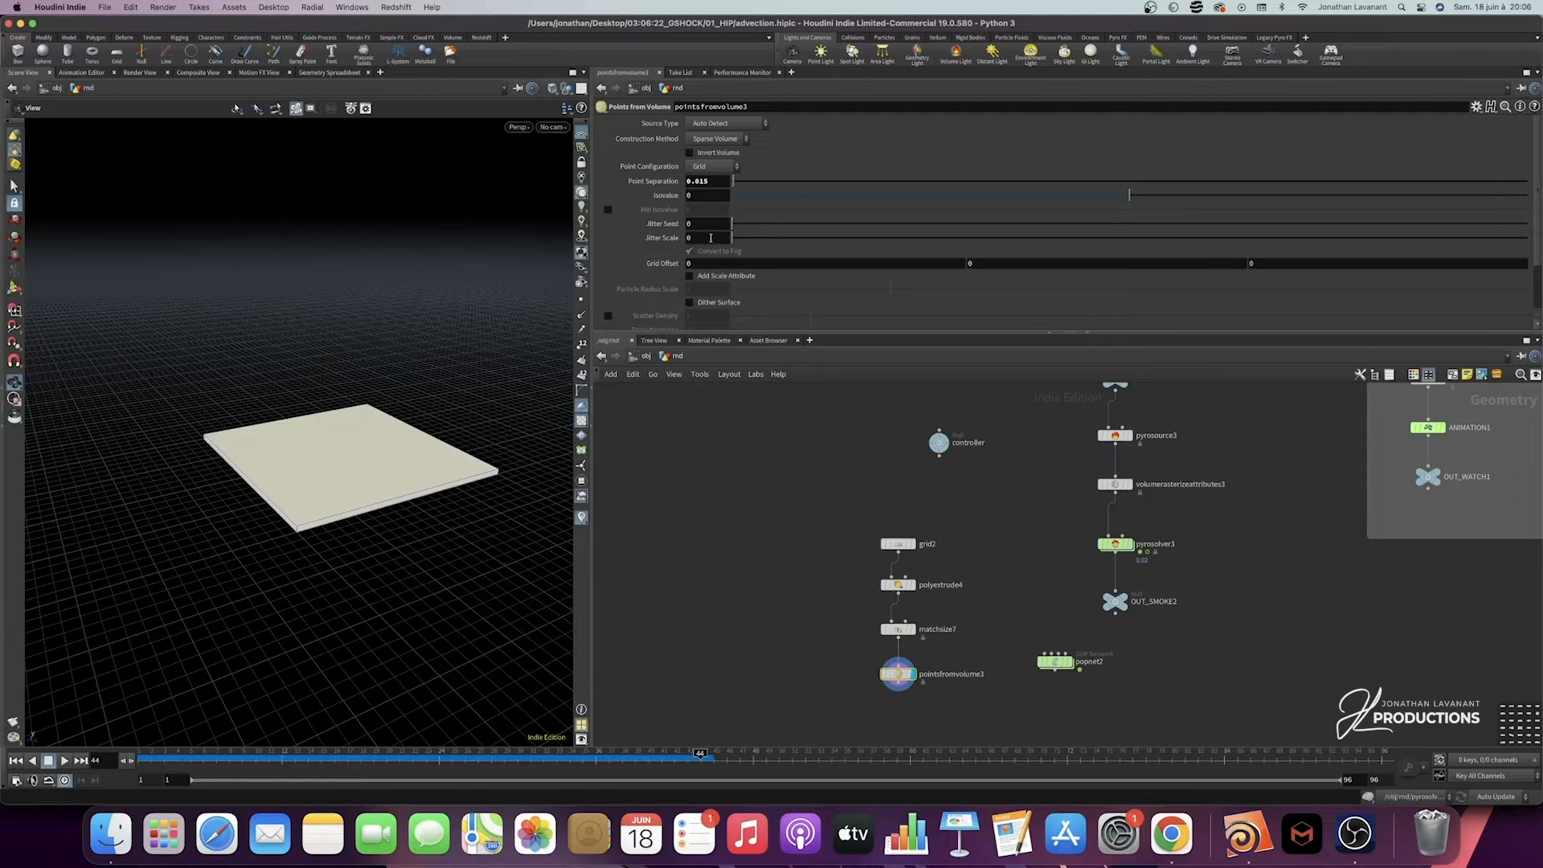
key("Return")
scroll(396, 389, "up", 5)
left_click_drag(326, 509, 303, 549)
key("l")
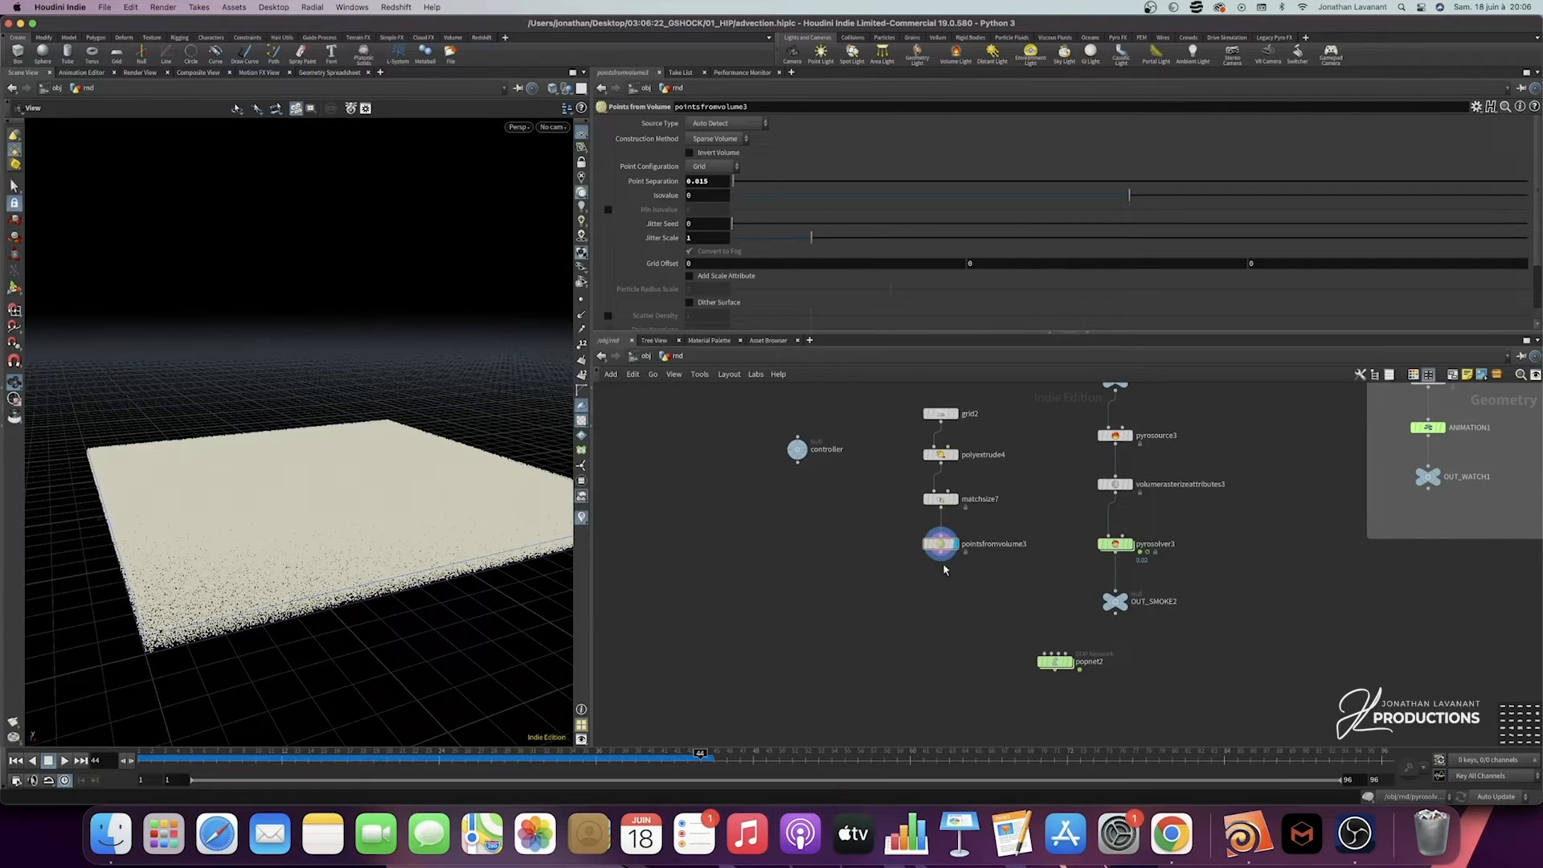
Step: Connect a Null node to the Points from Volume output and name it OUT_POINTS1
left_click(942, 560)
key("Tab")
type("null")
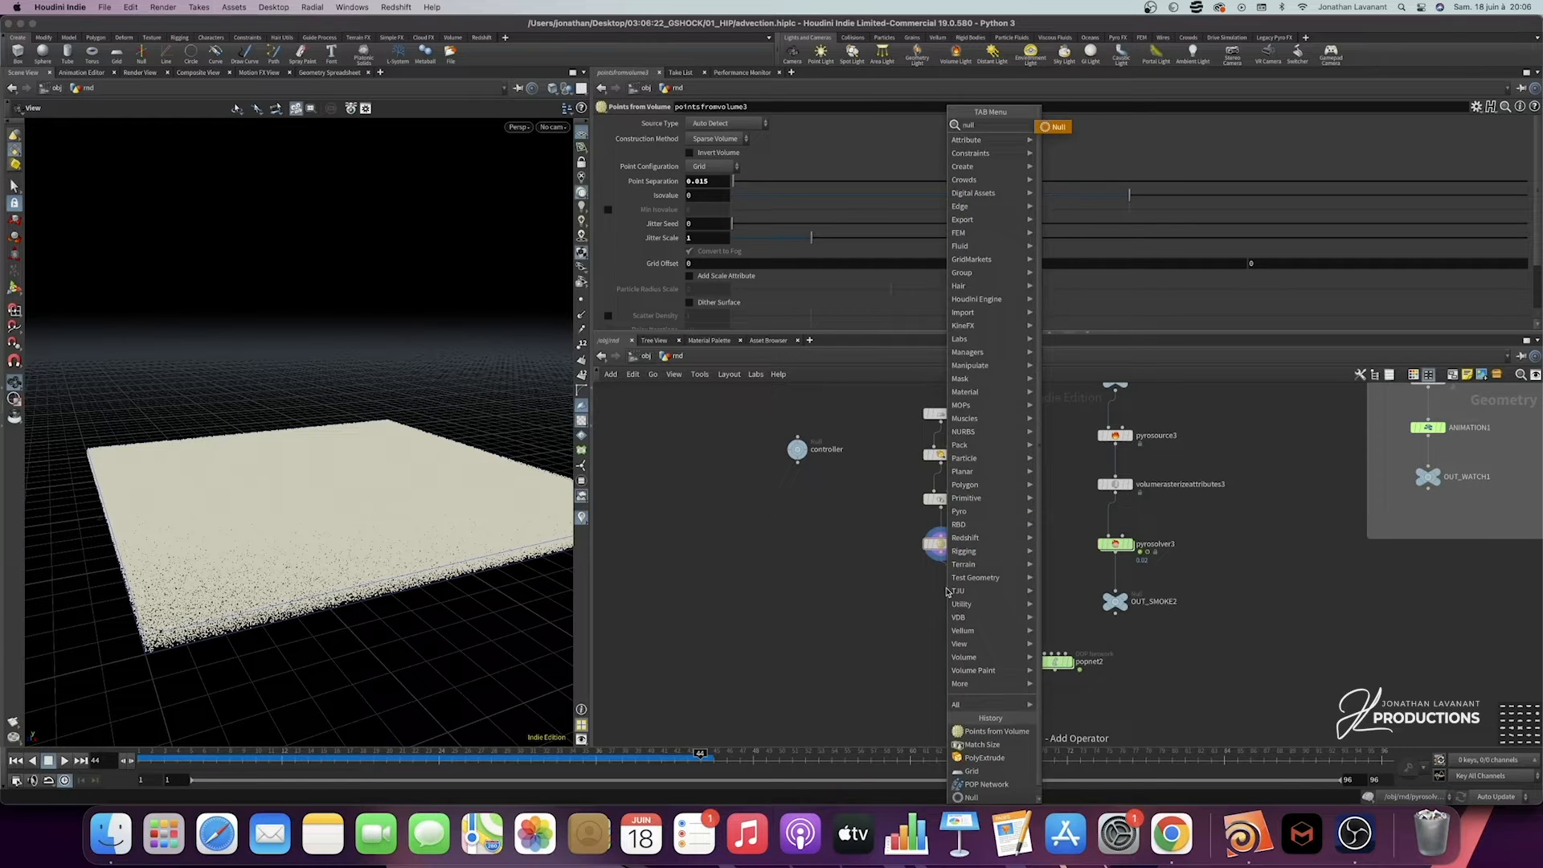
key("Return")
left_click(946, 589)
left_click_drag(946, 593, 941, 602)
left_click(967, 598)
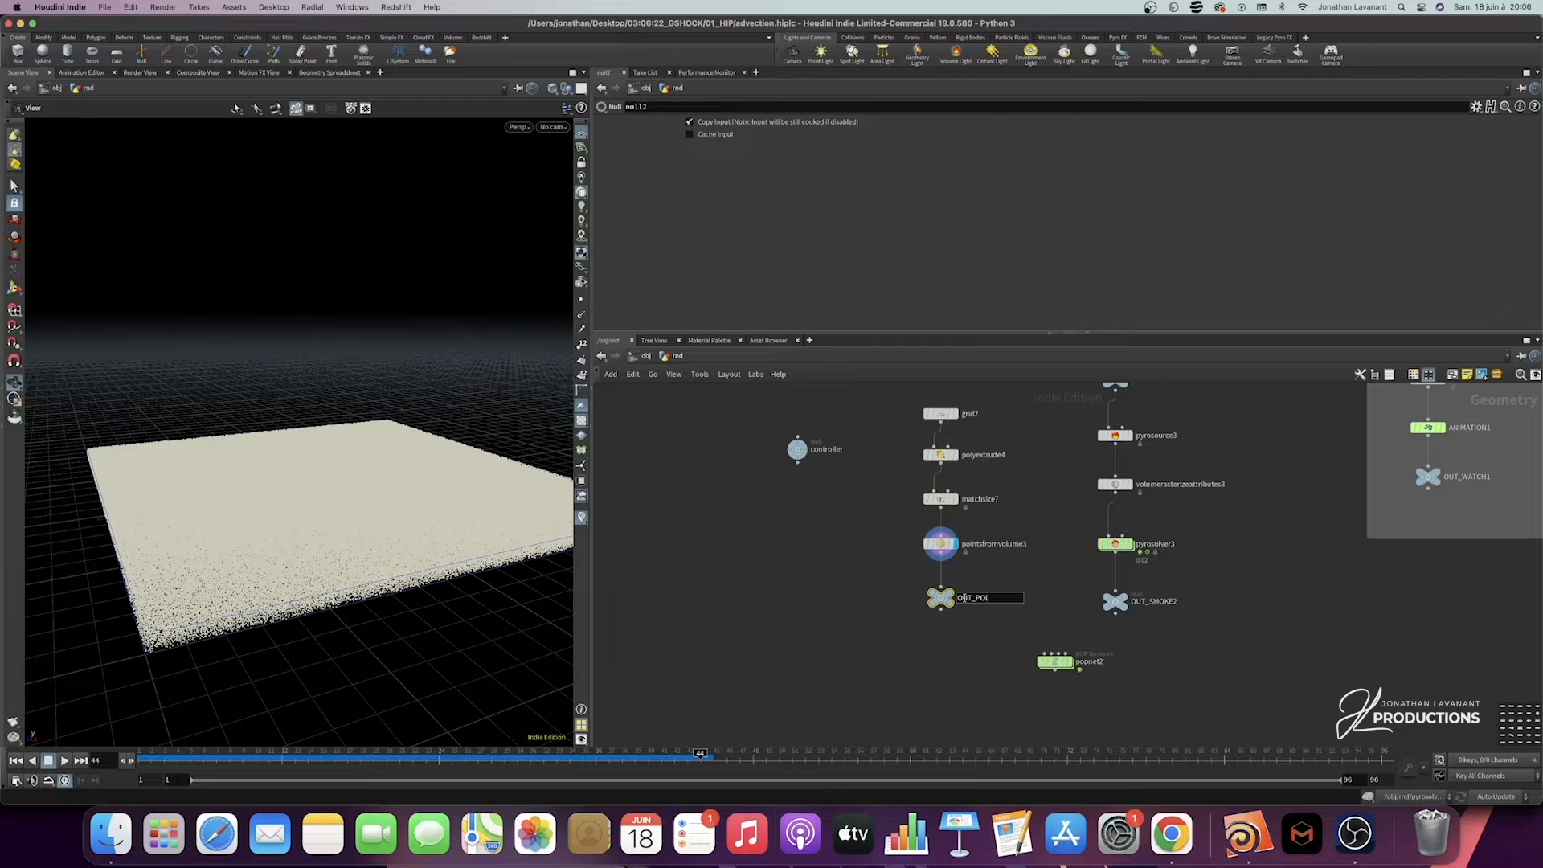
key("Return")
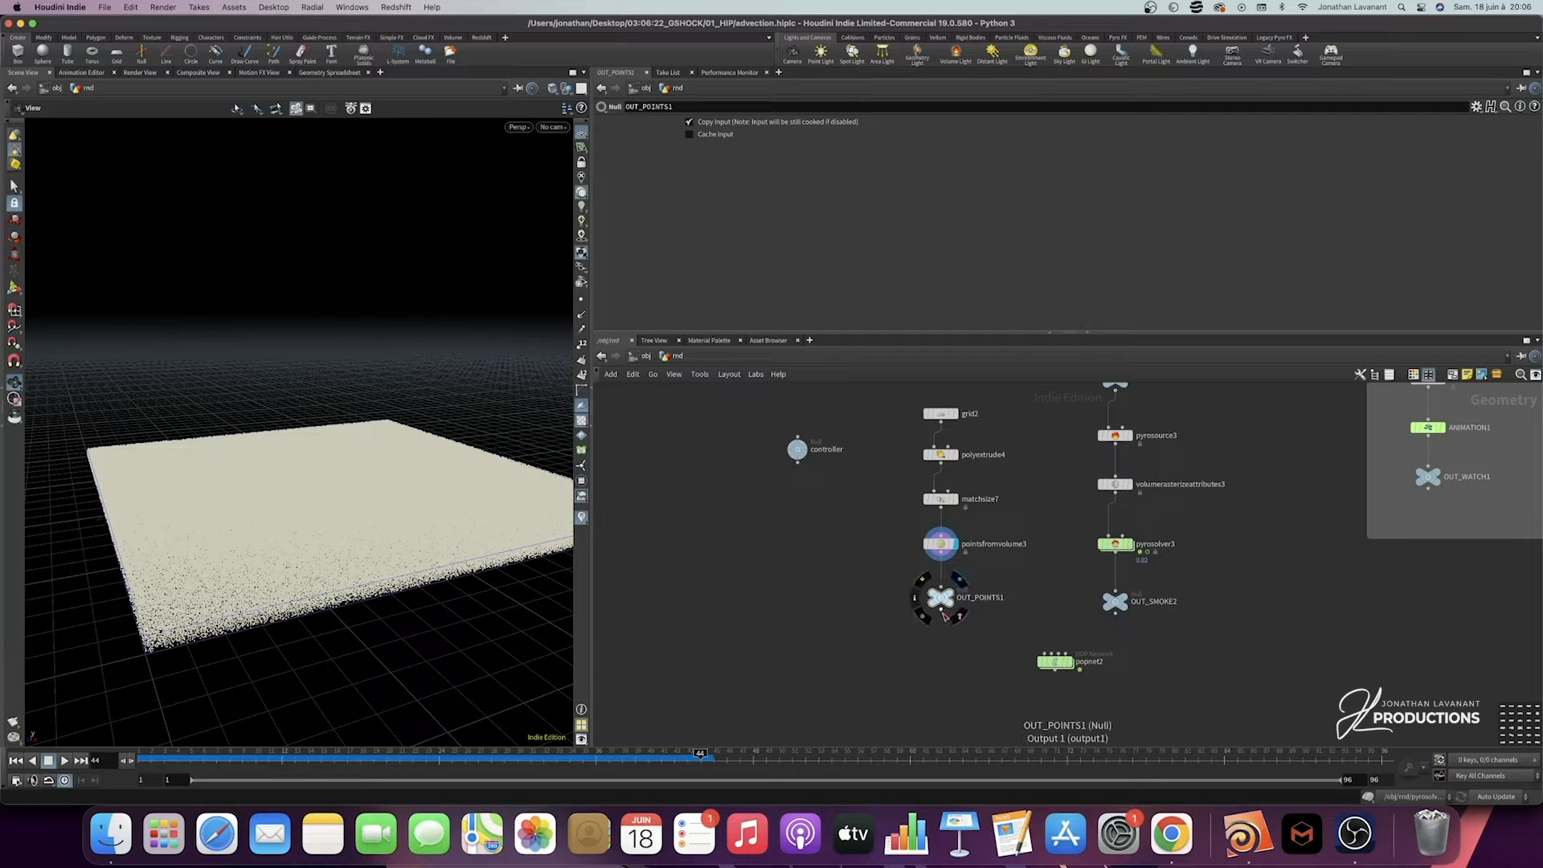
Step: Wire OUT_POINTS1 into the POP Network's first input and OUT_SMOKE2 into its second, placing the network between the two chains
left_click(942, 613)
left_click(1031, 643)
left_click_drag(1054, 663, 1018, 645)
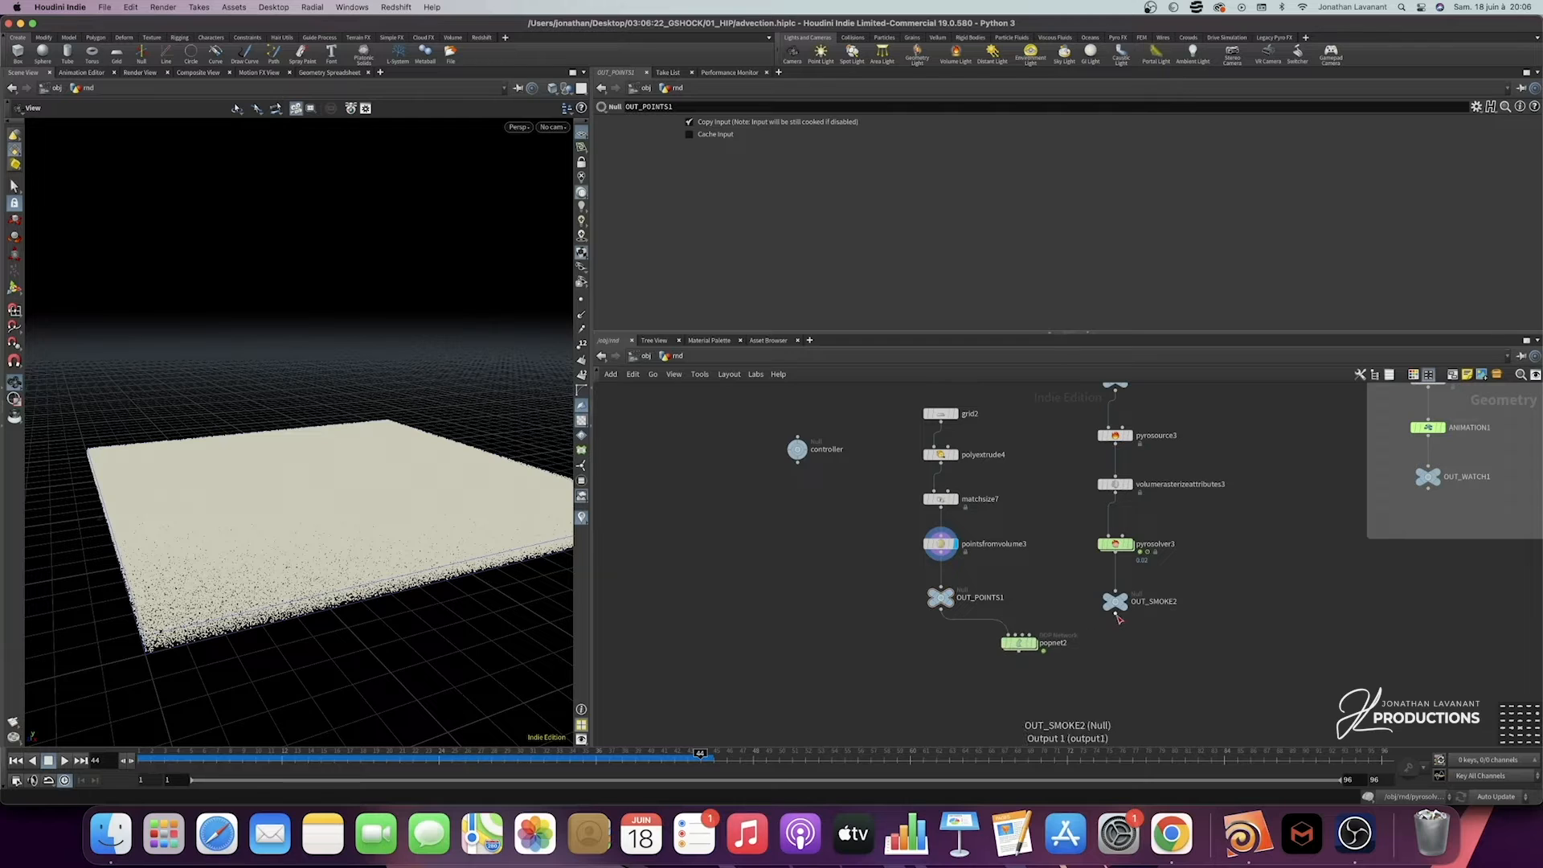
left_click(1116, 615)
left_click(1013, 632)
left_click_drag(1024, 649, 1034, 651)
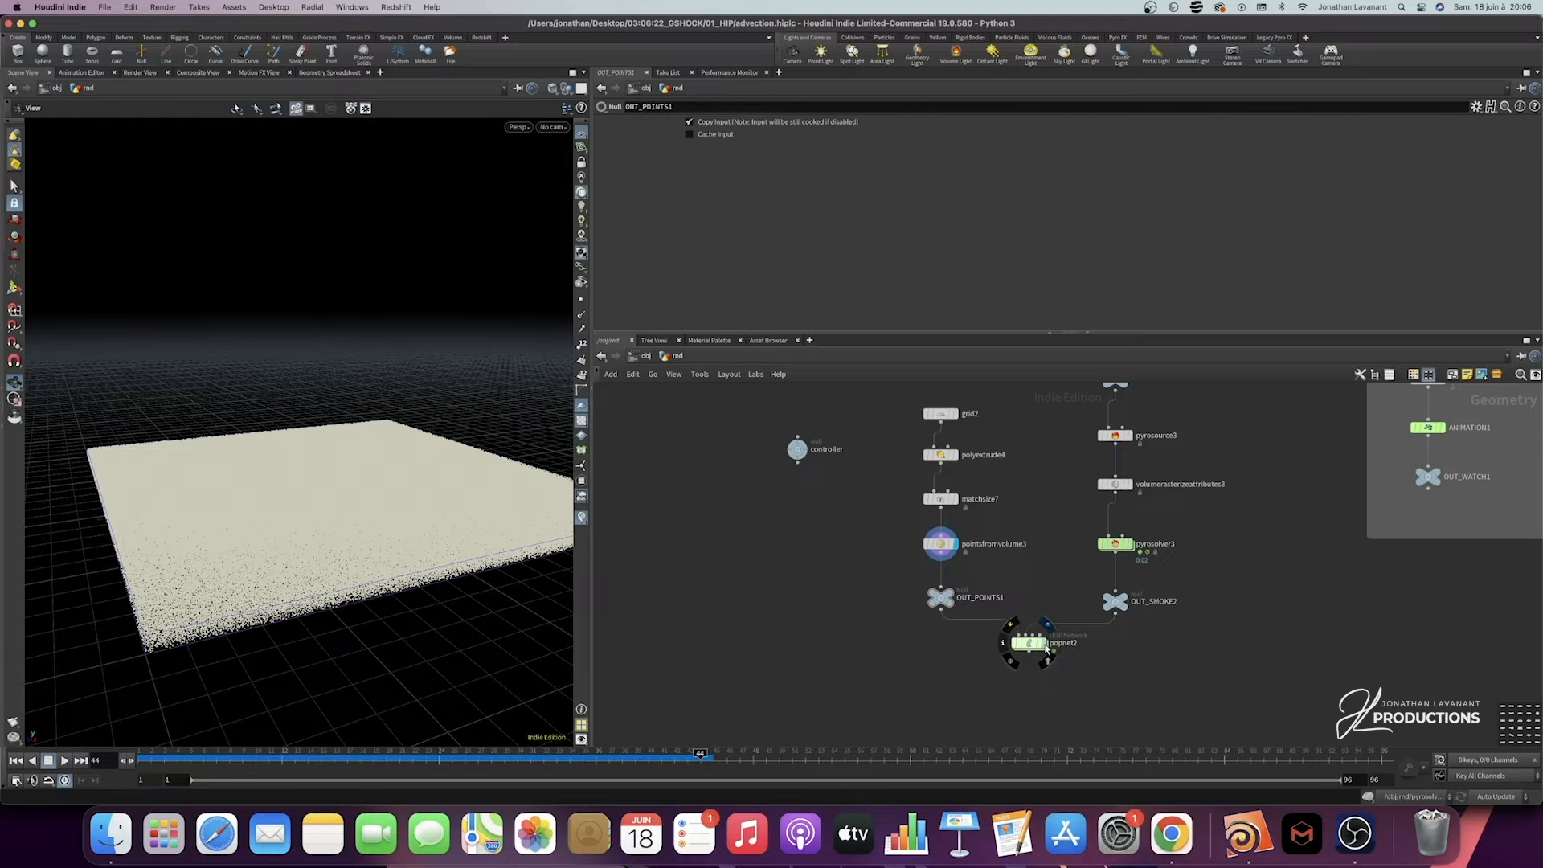
Step: Display the POP Network, enter it, and move source_first_input well above the merge node to make room
left_click(1045, 648)
double_click(1033, 646)
left_click_drag(996, 512, 974, 539)
middle_click_drag(964, 562, 751, 617)
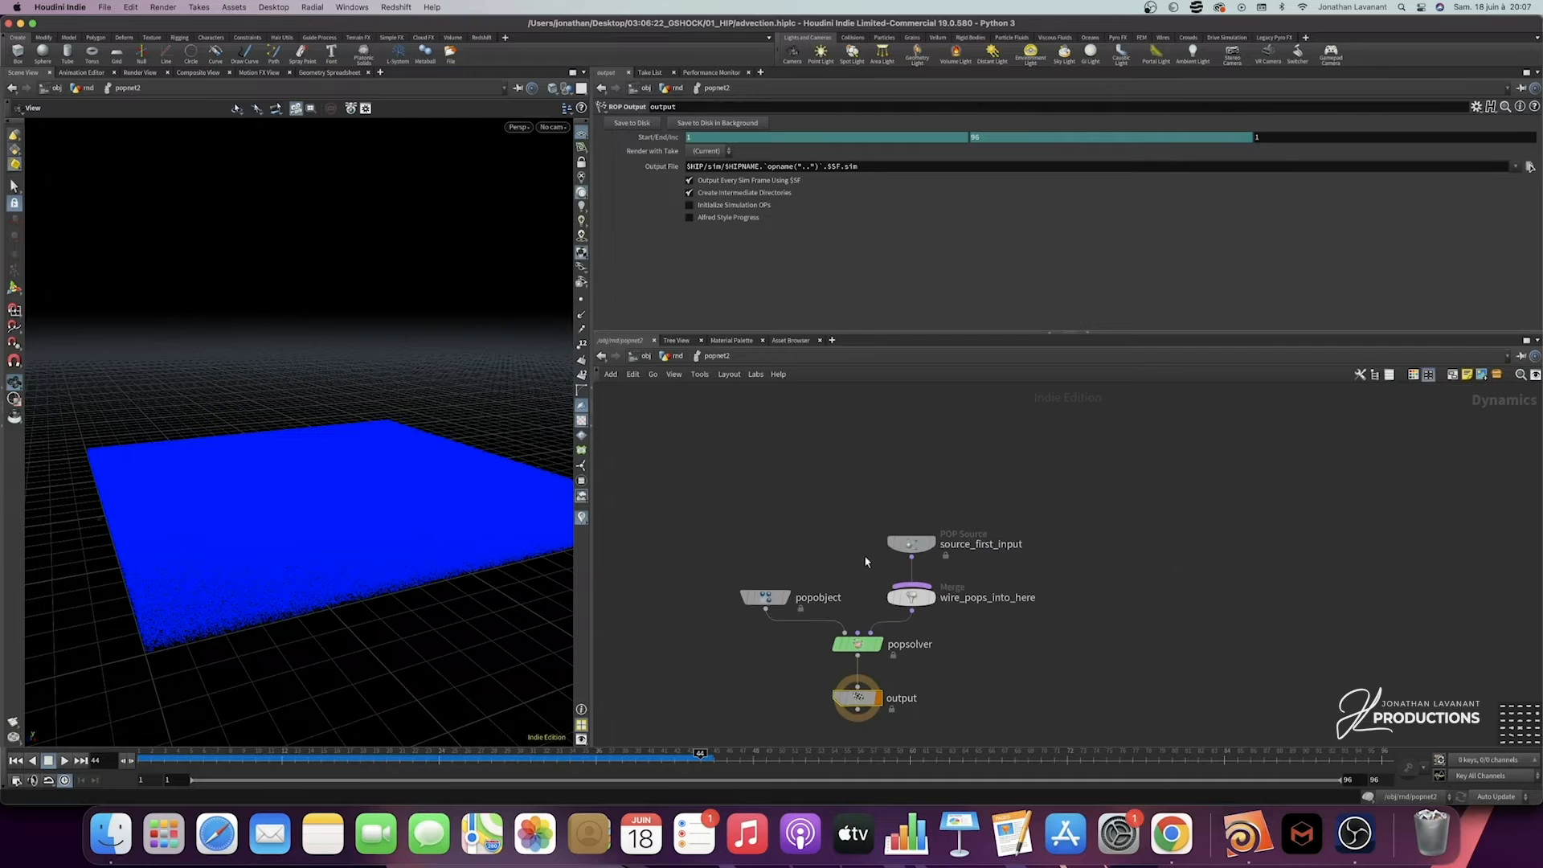
left_click_drag(912, 541, 912, 427)
mouse_move(1106, 414)
left_mouse_down()
mouse_move(875, 450)
mouse_move(1100, 410)
left_mouse_up()
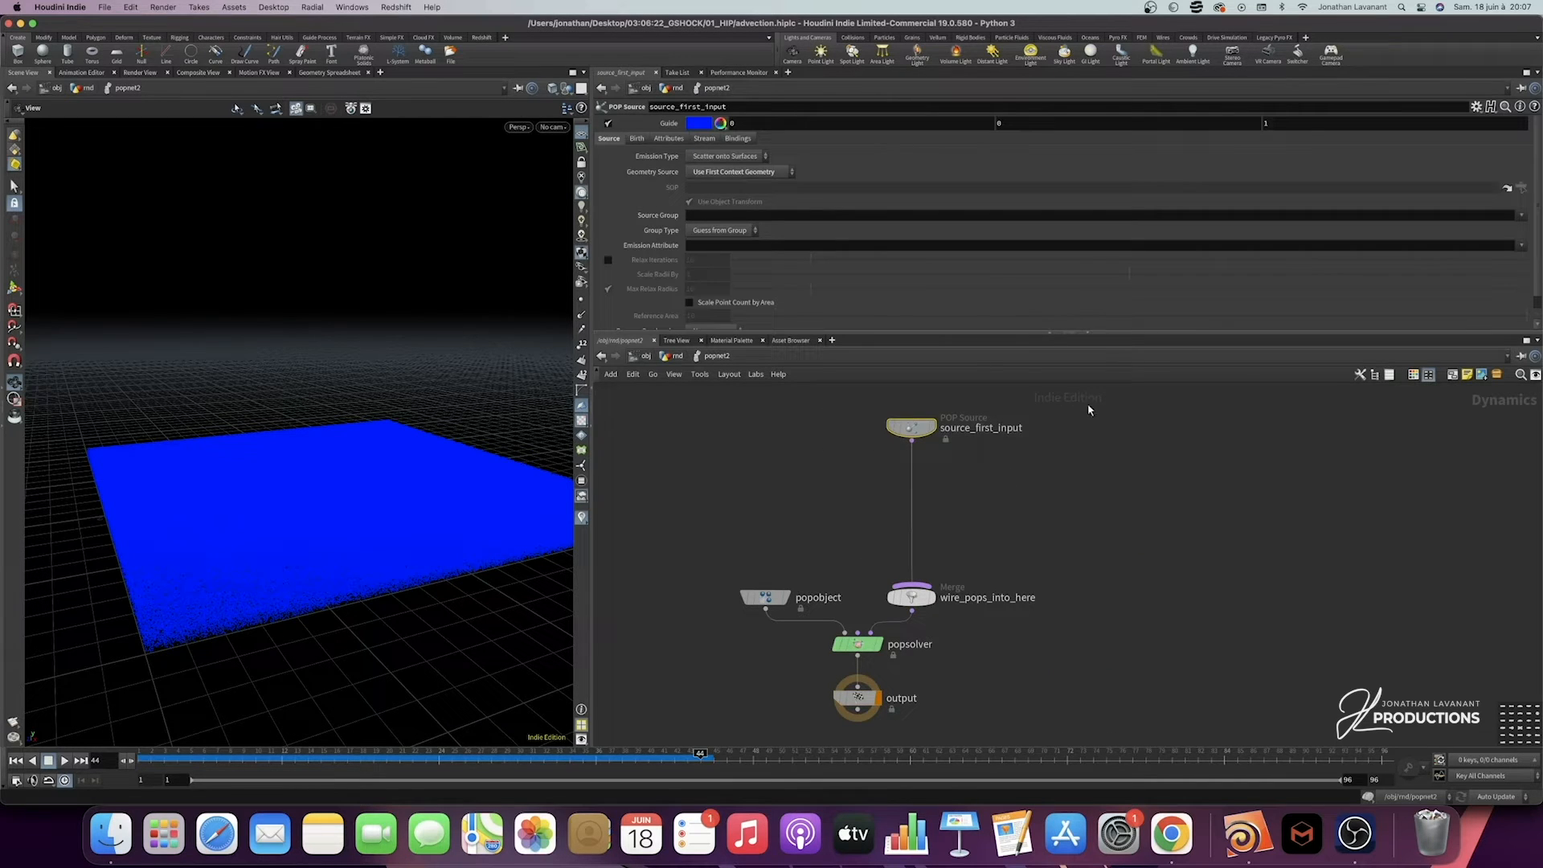
Step: Set the POP Source's emission type to All Points and open its birth settings
left_click(747, 156)
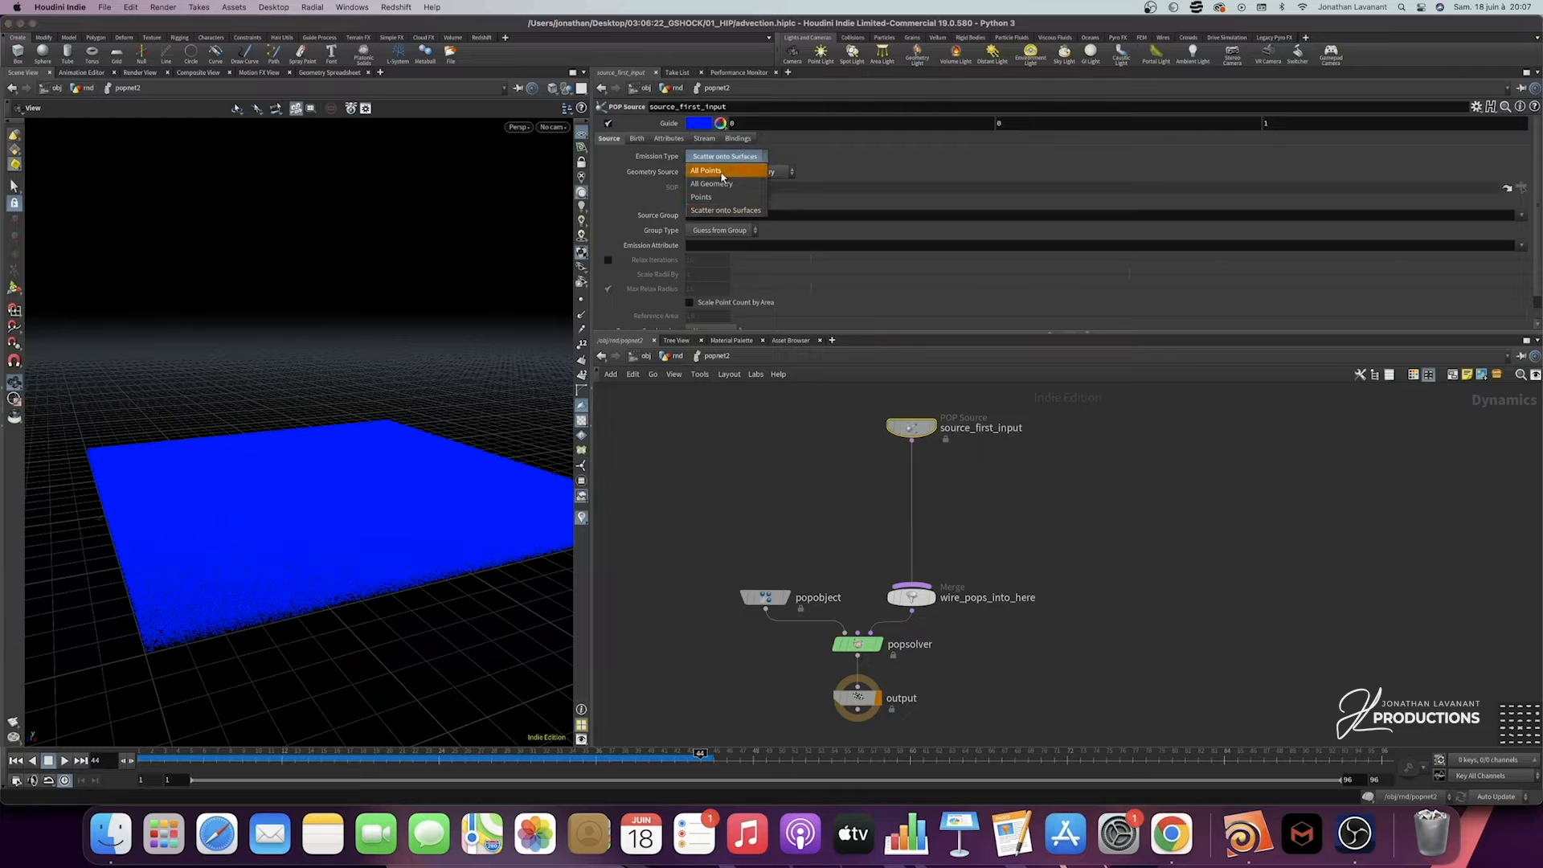
left_click(715, 171)
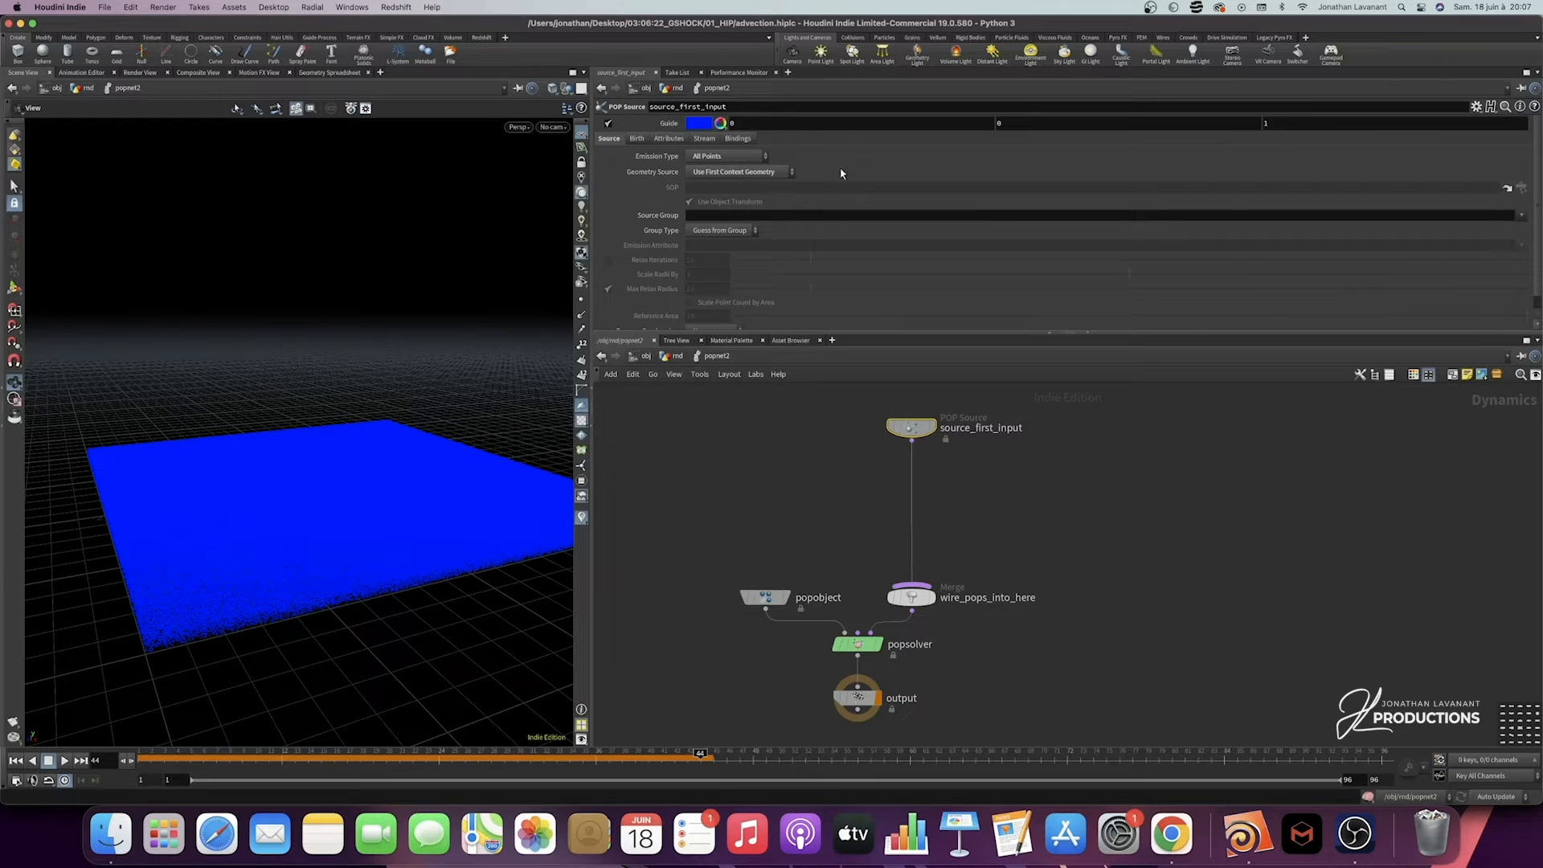
left_click(637, 139)
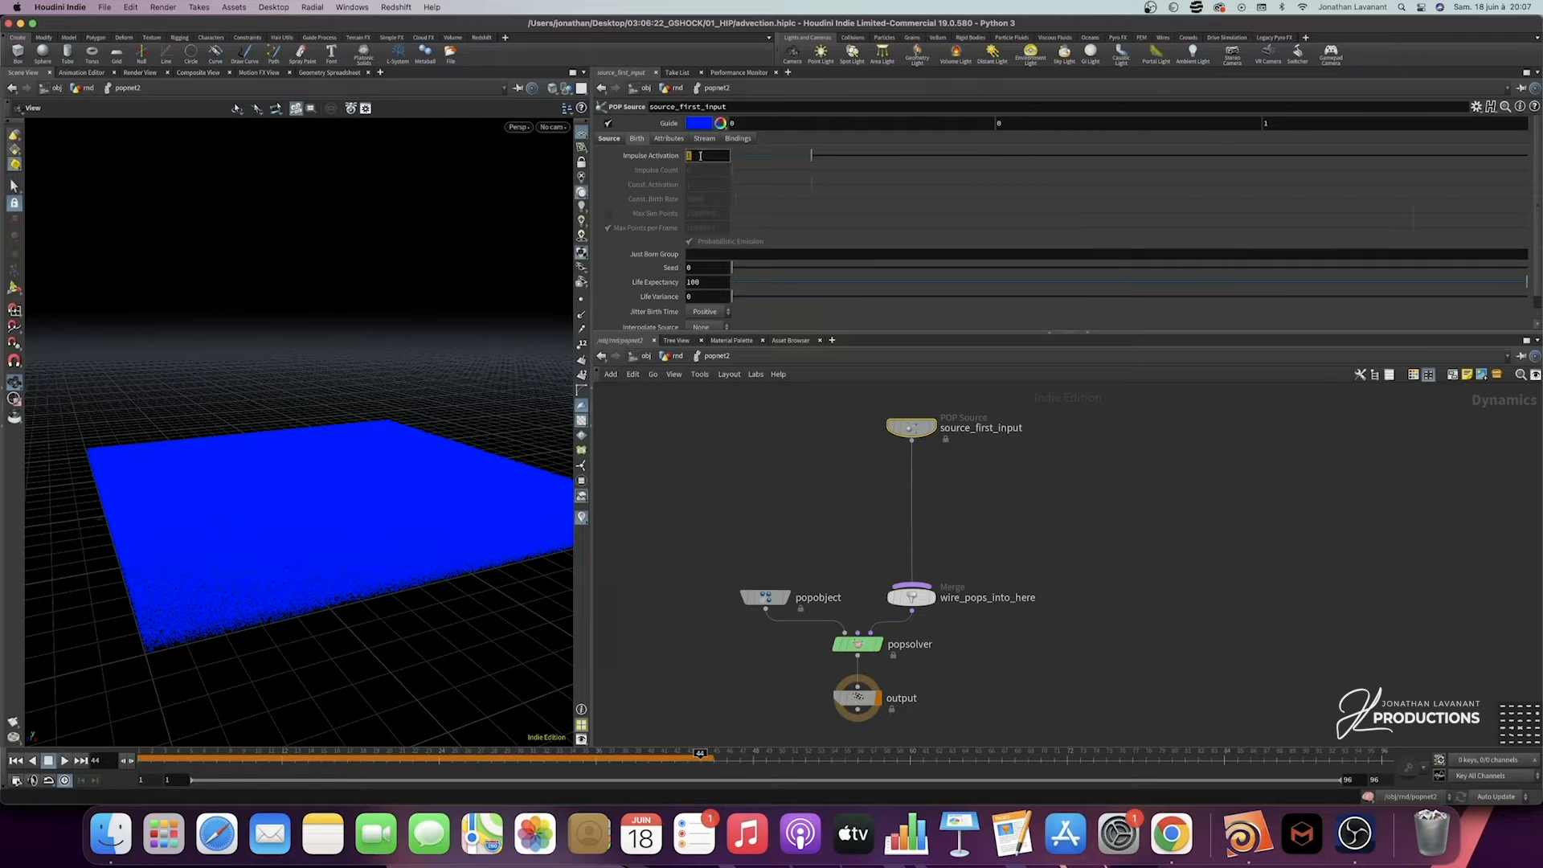
Step: Set source_first_input's Impulse Activation to the expression $FF==1 and check its value by scrubbing between the first frame and later frames
type("$FF==")
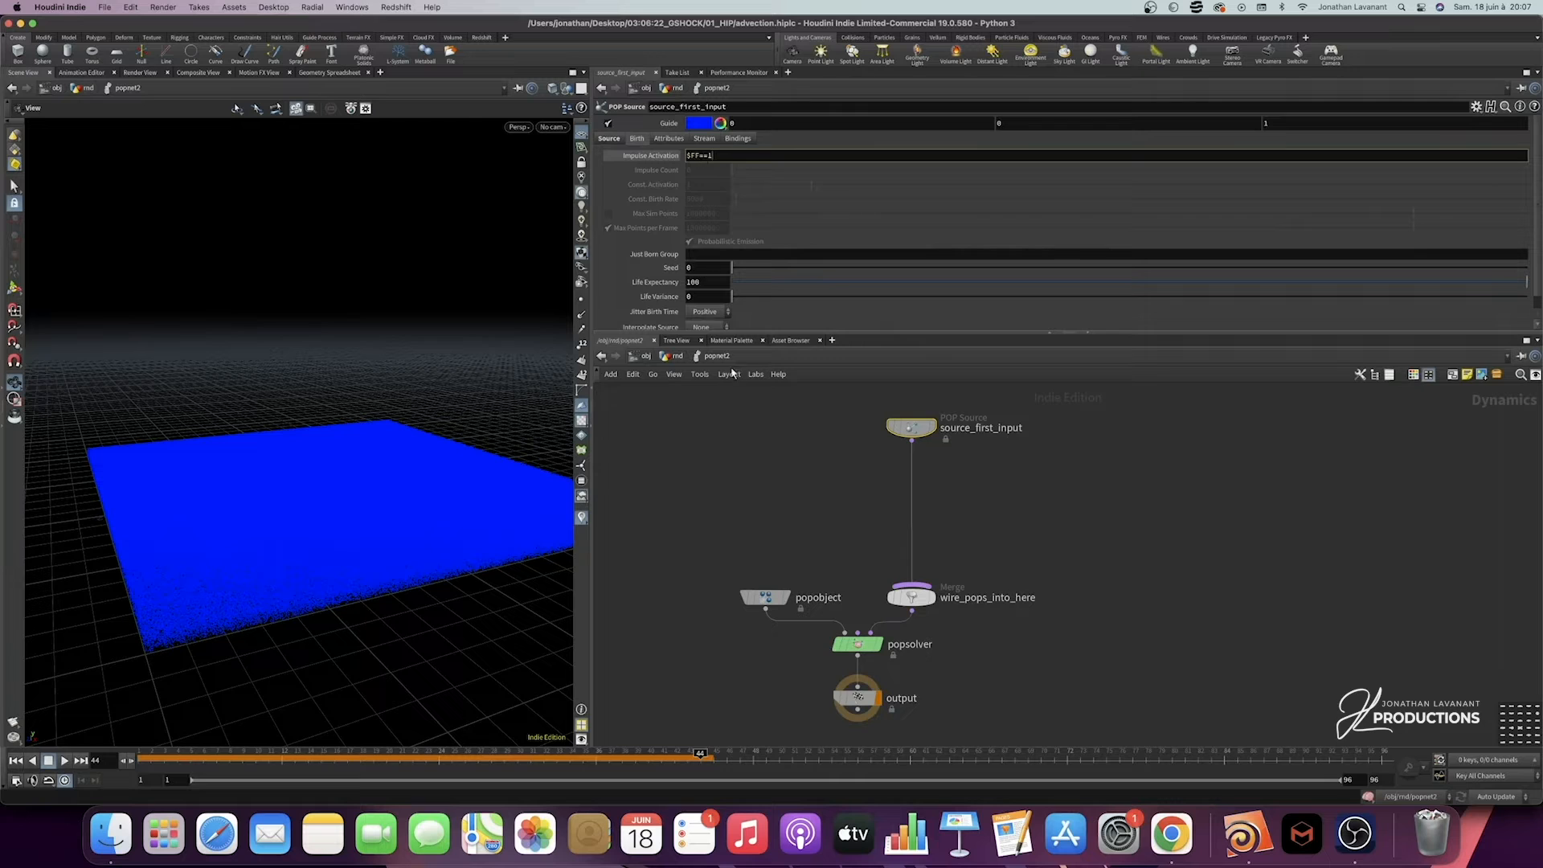
left_click(738, 452)
left_click(142, 759)
left_click(668, 156)
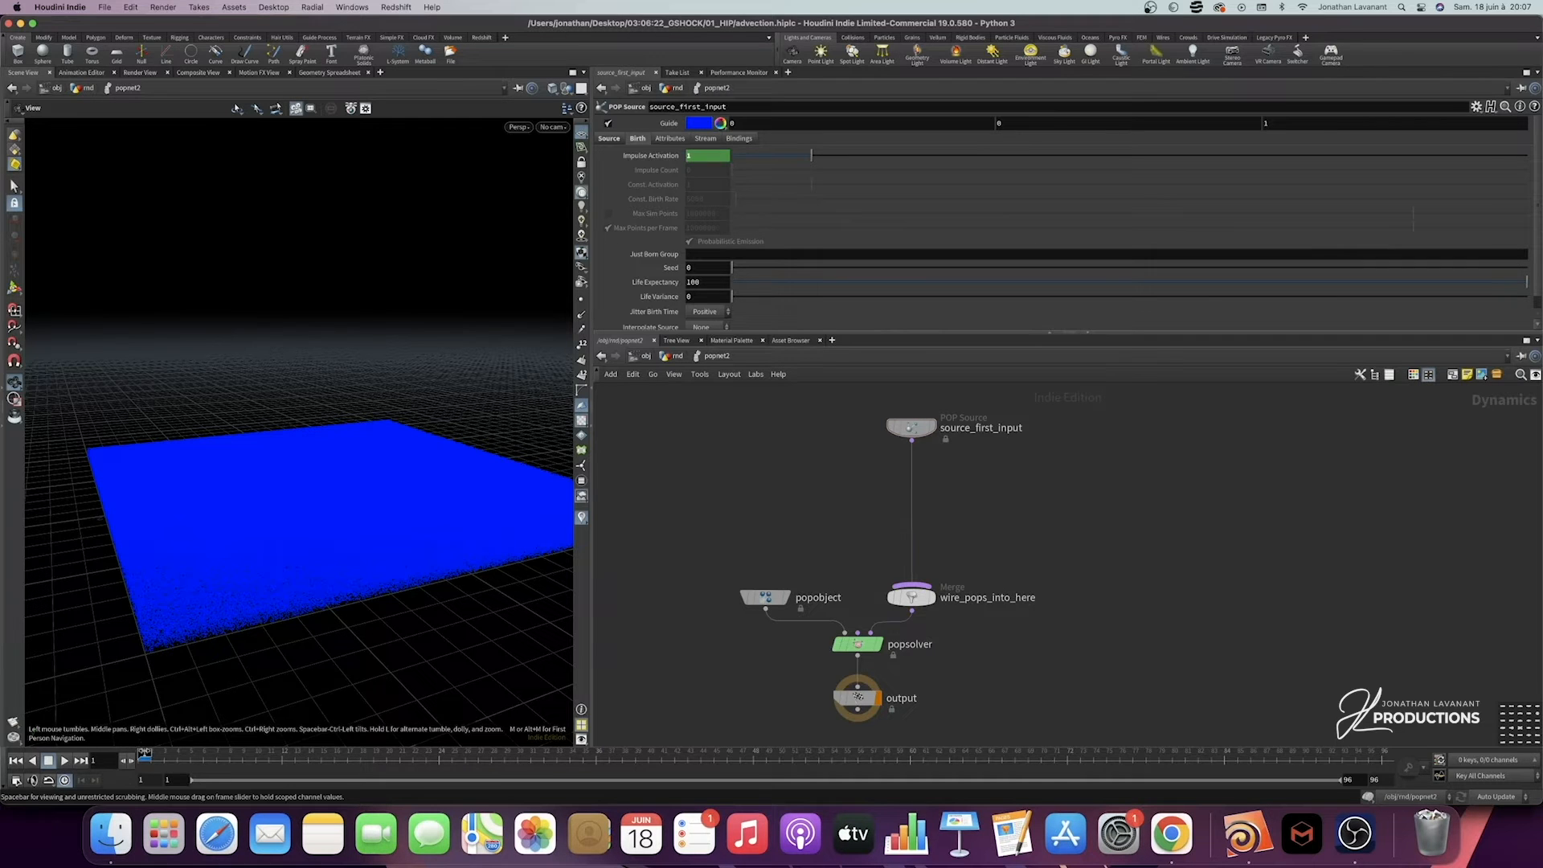
left_click(150, 754)
left_click_drag(150, 755, 416, 754)
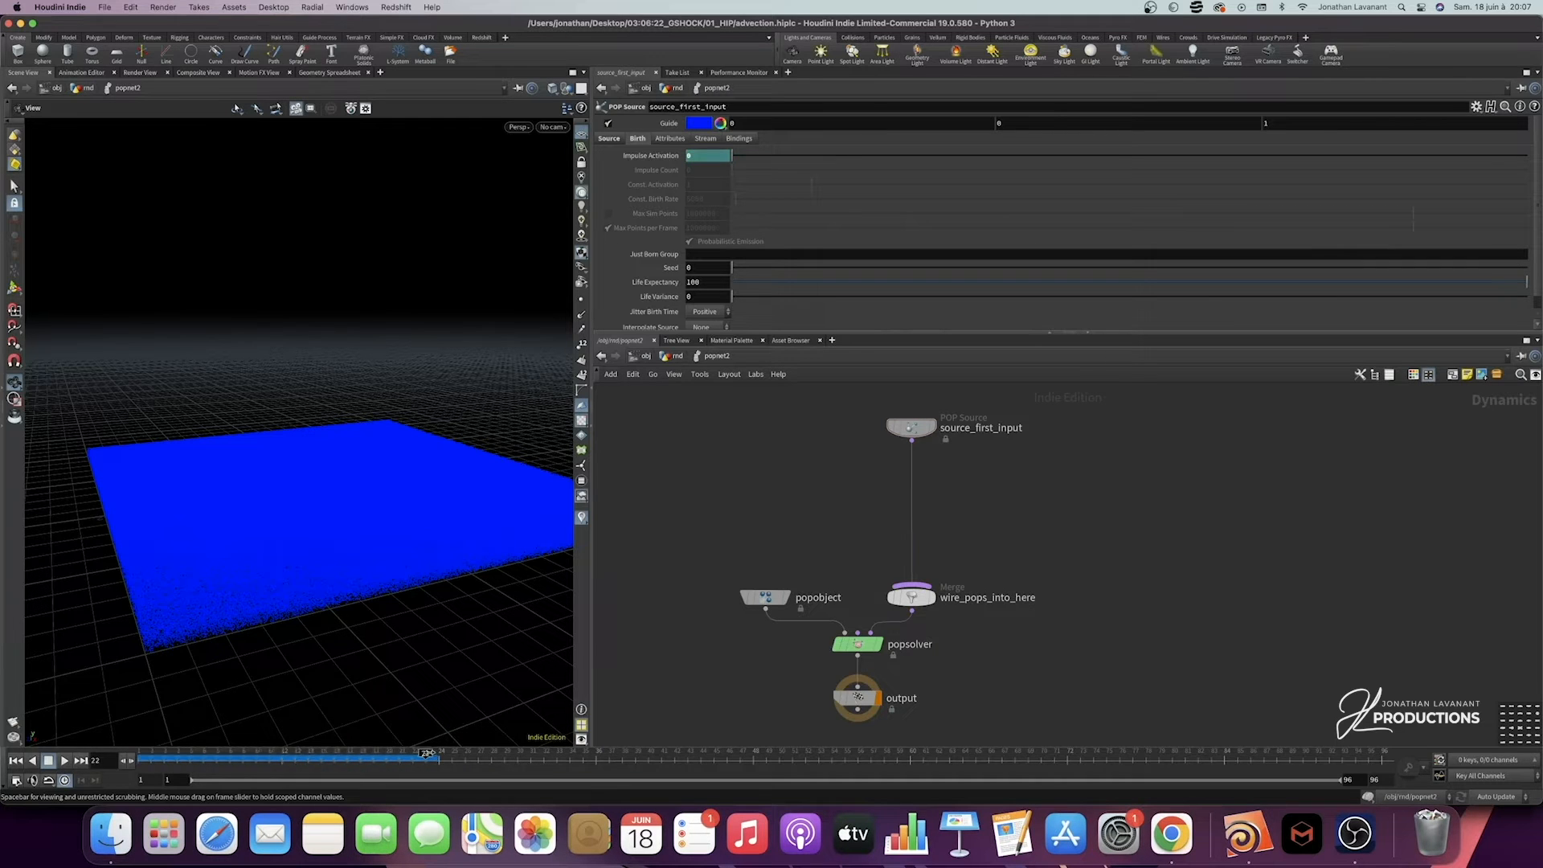
left_click_drag(279, 753, 145, 754)
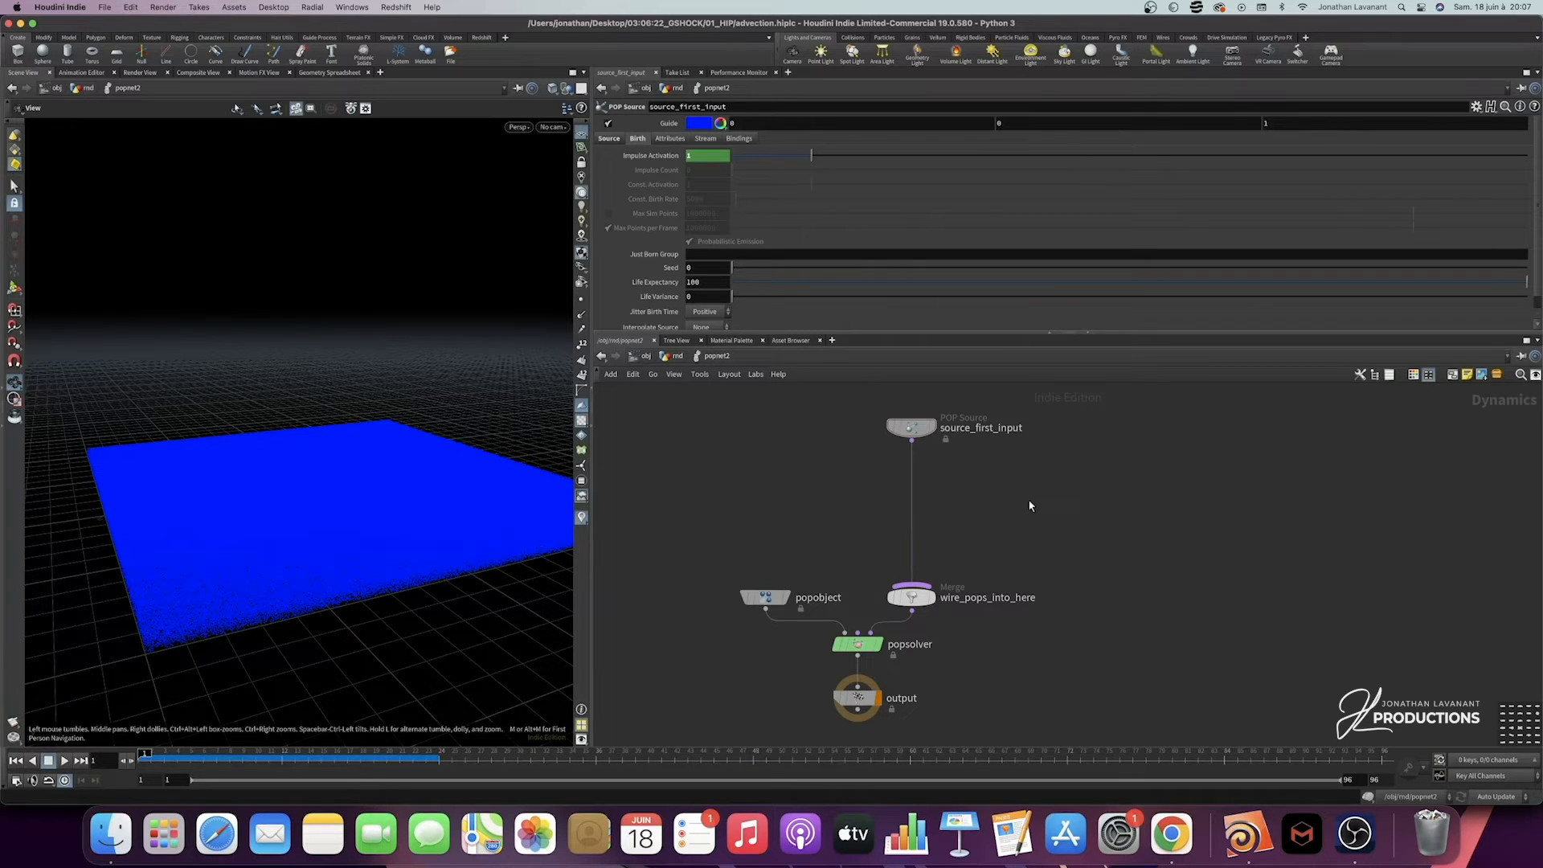
Step: Insert a POP Advect by Volumes node on the wire between source_first_input and wire_pops_into_here
key("Tab")
type("pop ad")
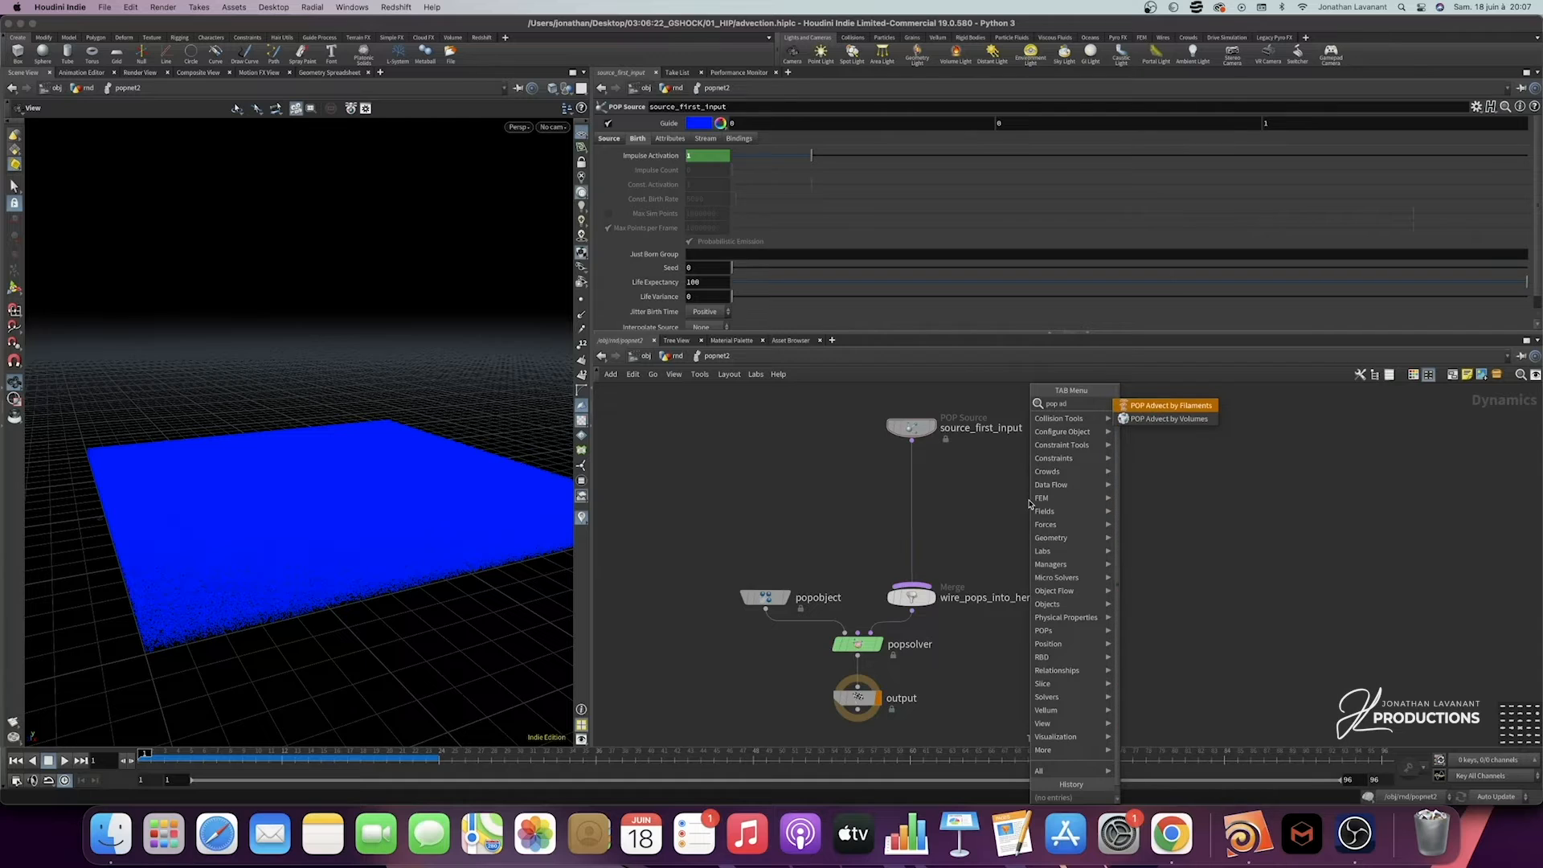
key("Return")
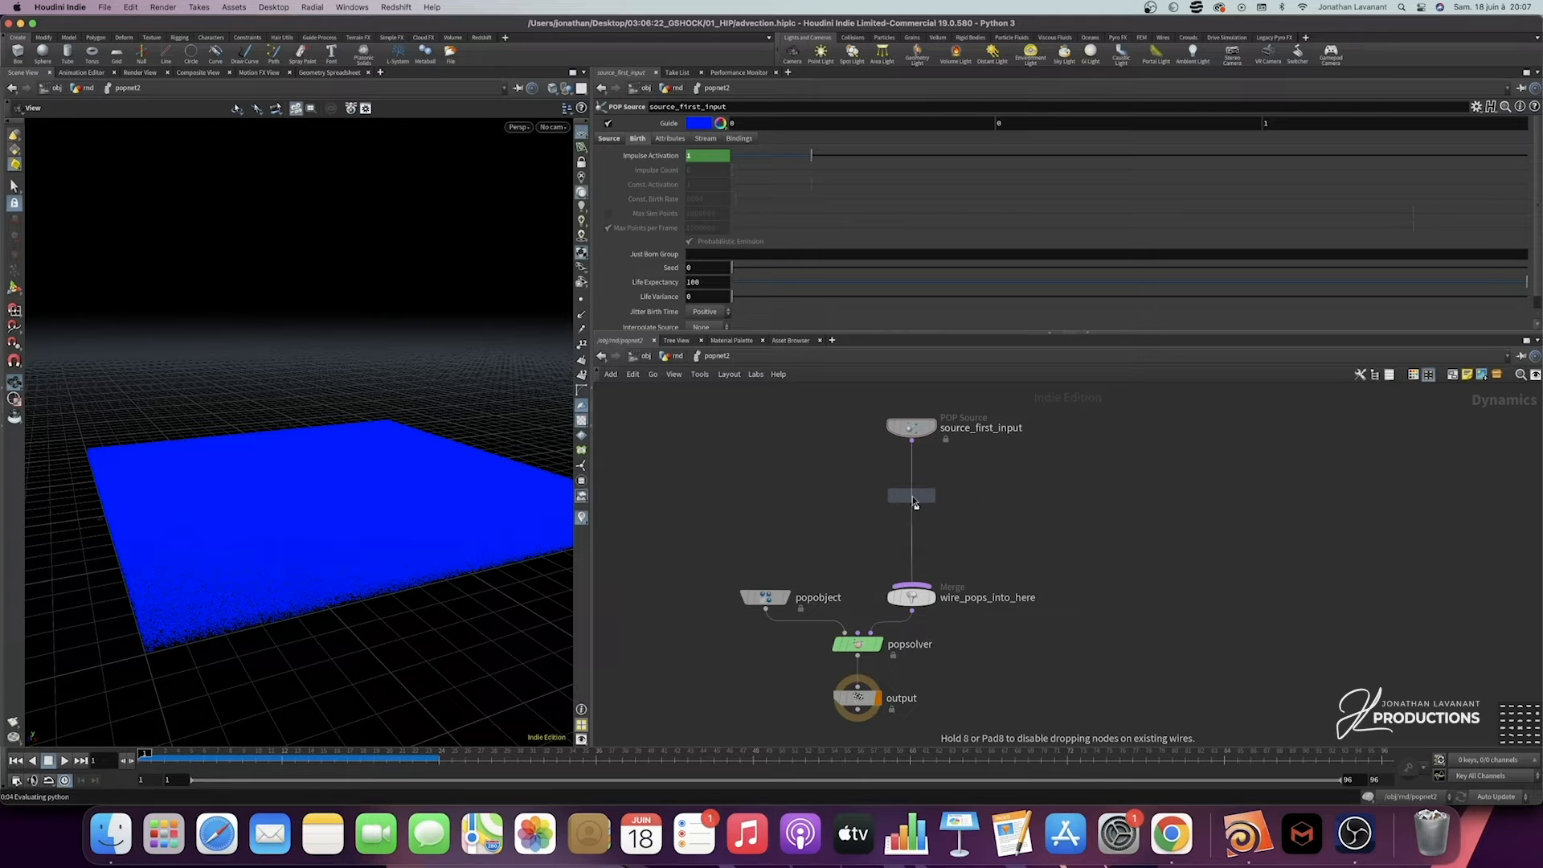
left_click(920, 502)
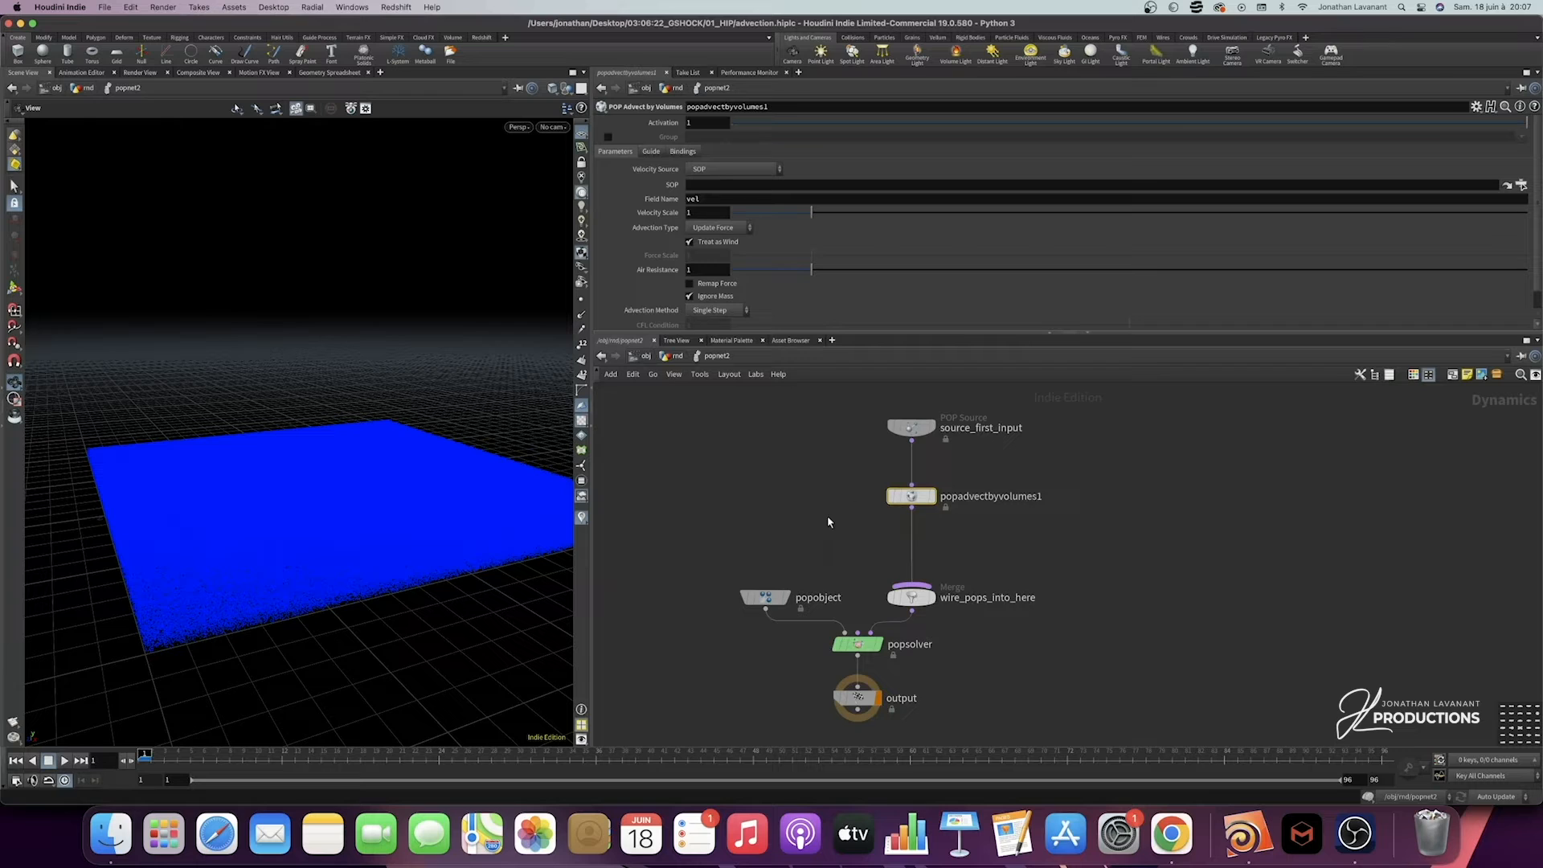
Step: Set the POP Advect by Volumes node's Velocity Source to Second Context Geometry and its Advection Type to Update Velocity
left_click(752, 169)
left_click(732, 223)
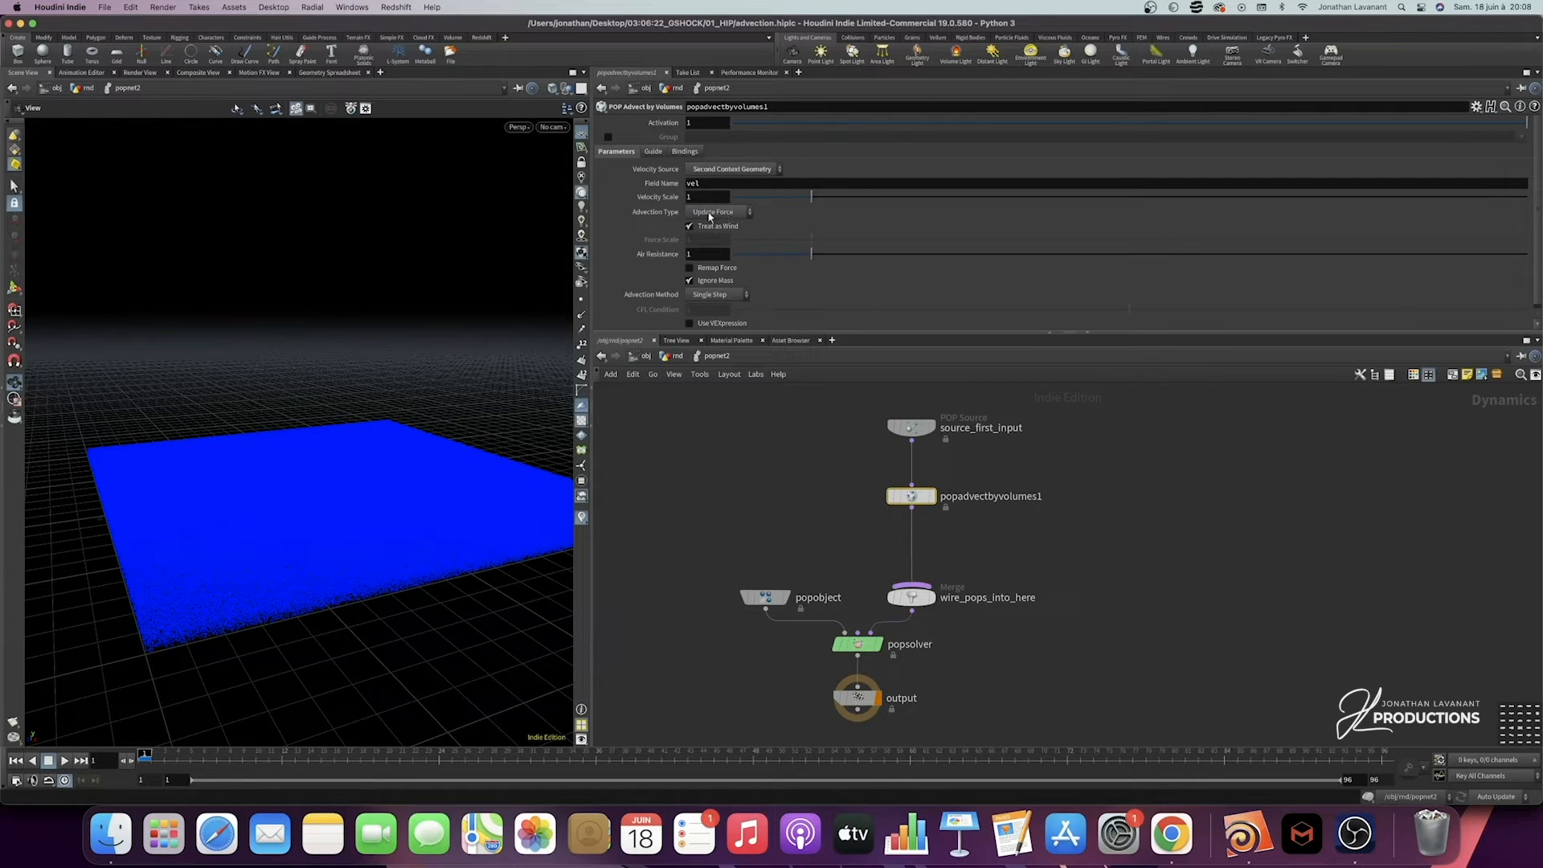
left_click(713, 215)
left_click(723, 242)
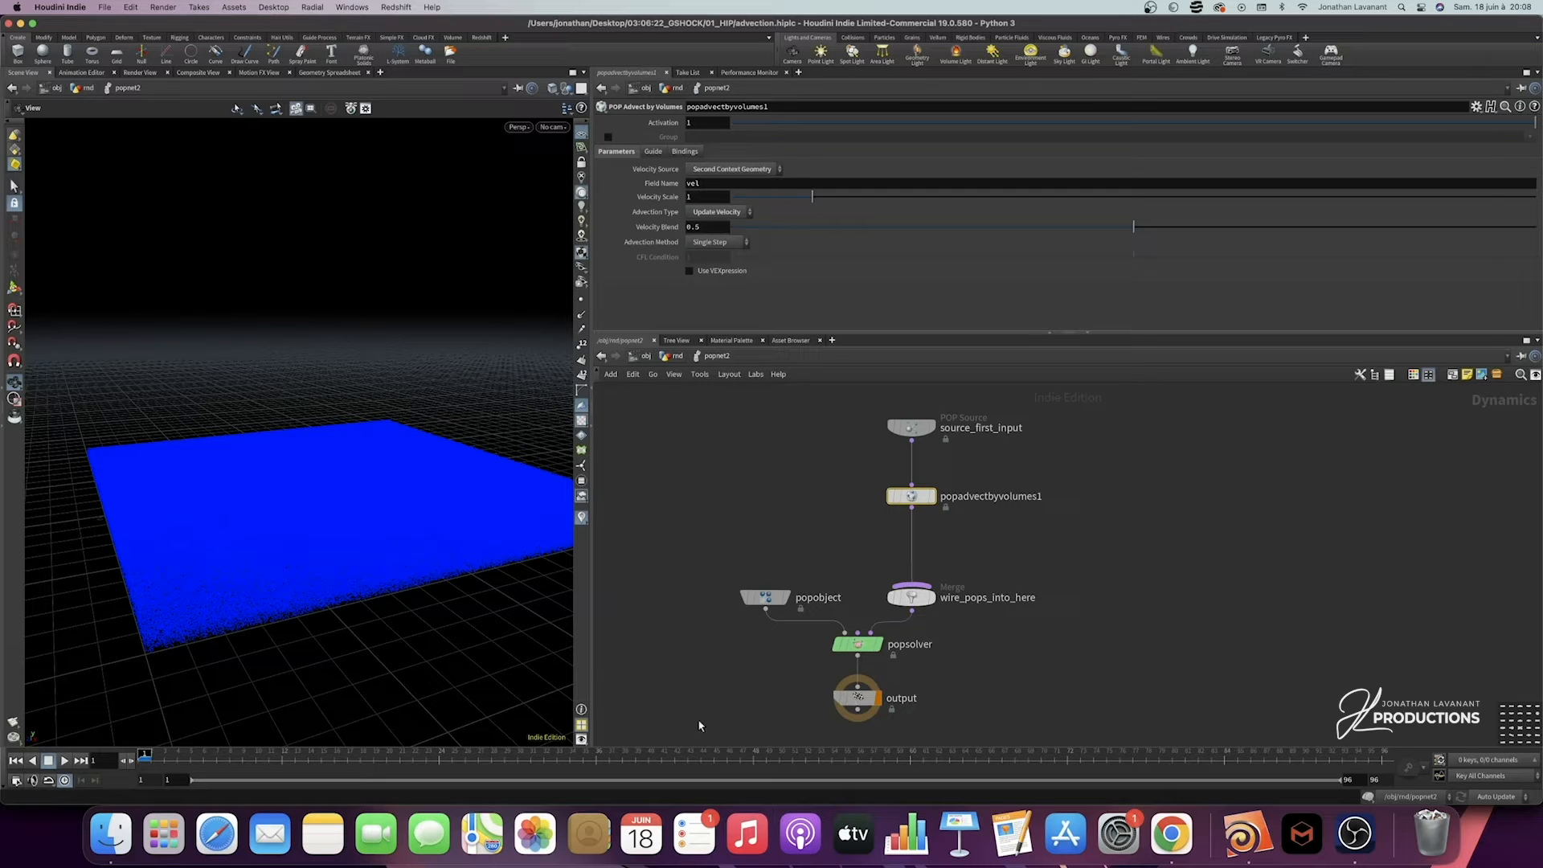
Step: Play the advected particle simulation twice from the first frame and inspect the particle motion close up from above
left_click(65, 760)
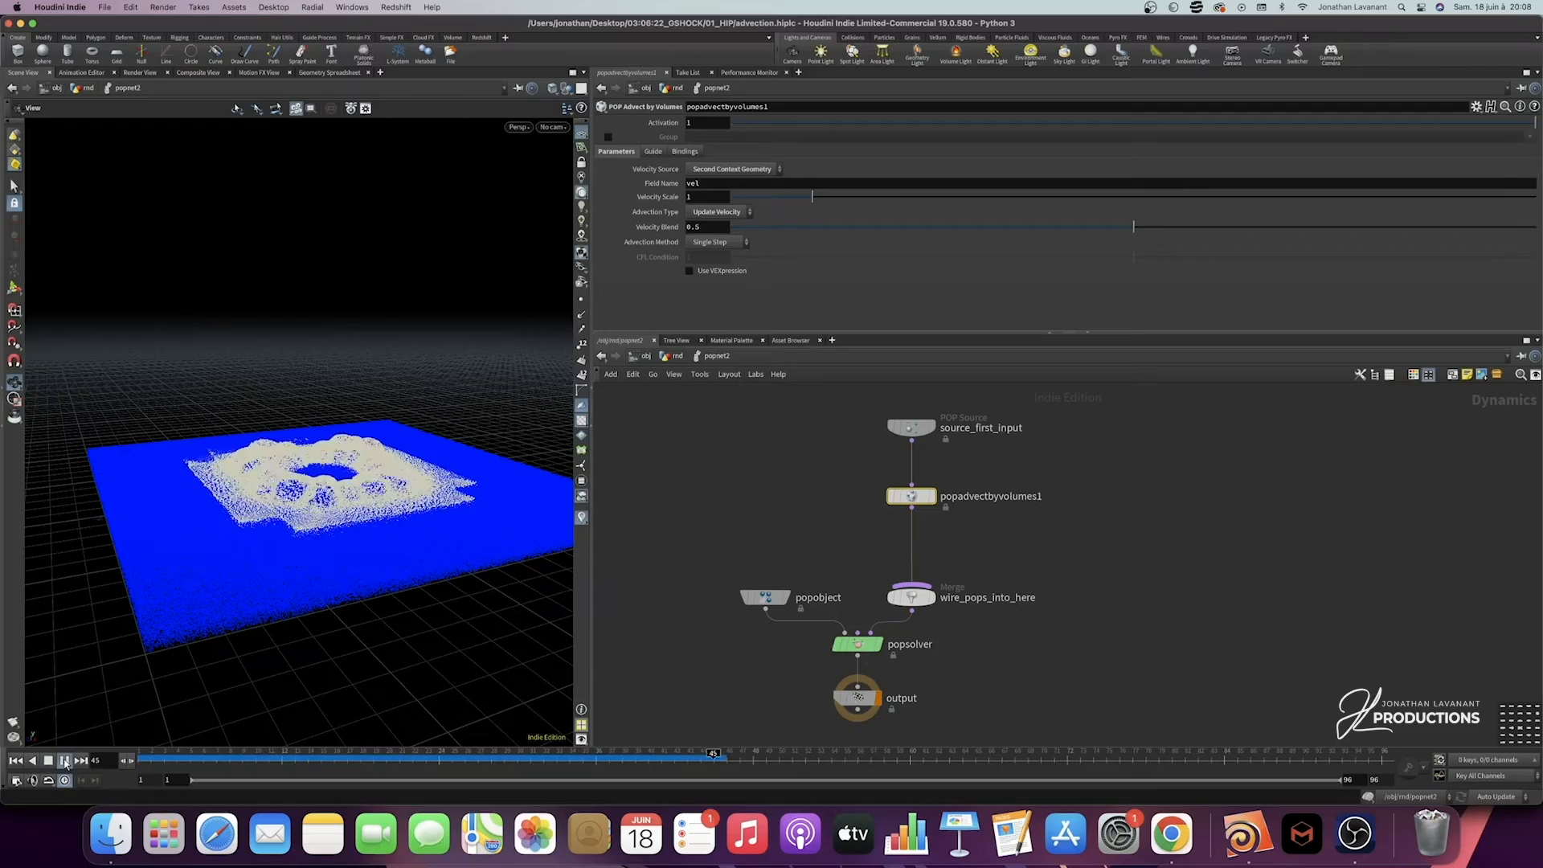
left_click(65, 762)
left_click_drag(482, 281, 333, 479)
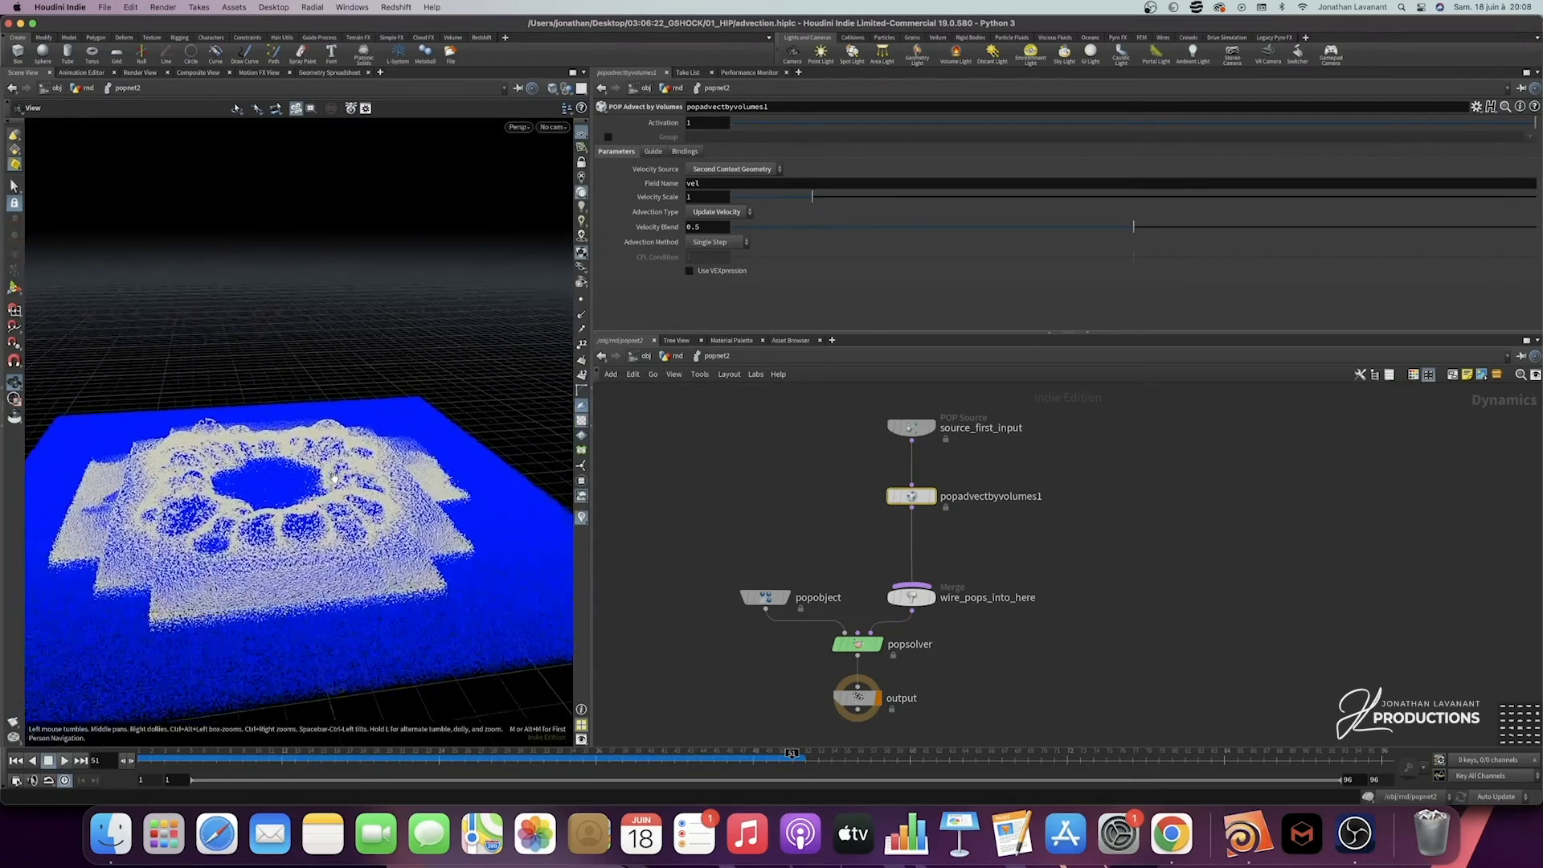
scroll(333, 477, "up", 6)
left_click(16, 760)
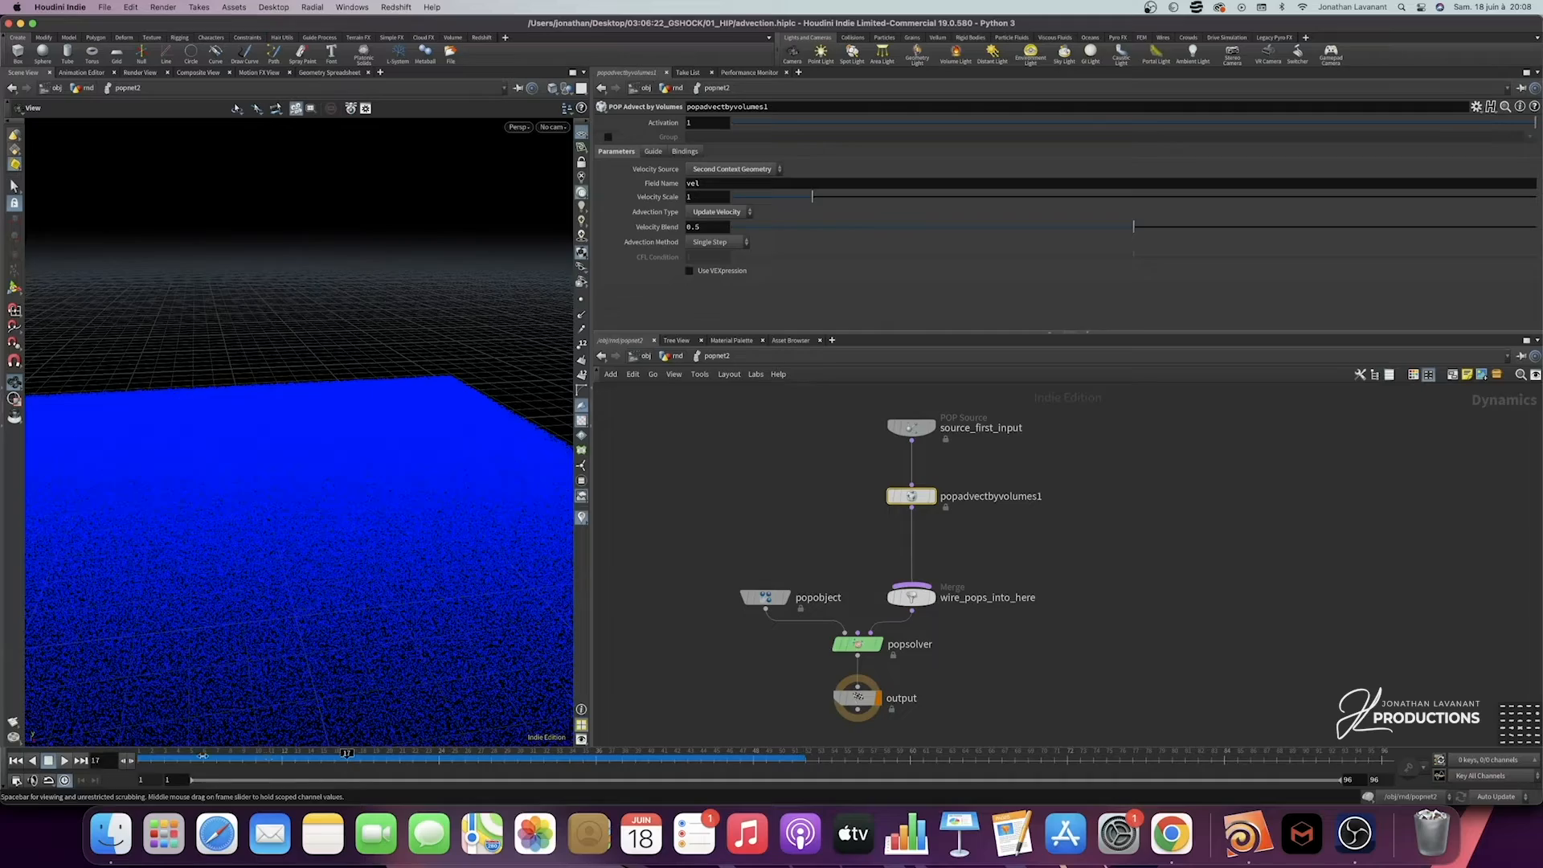
left_click(65, 760)
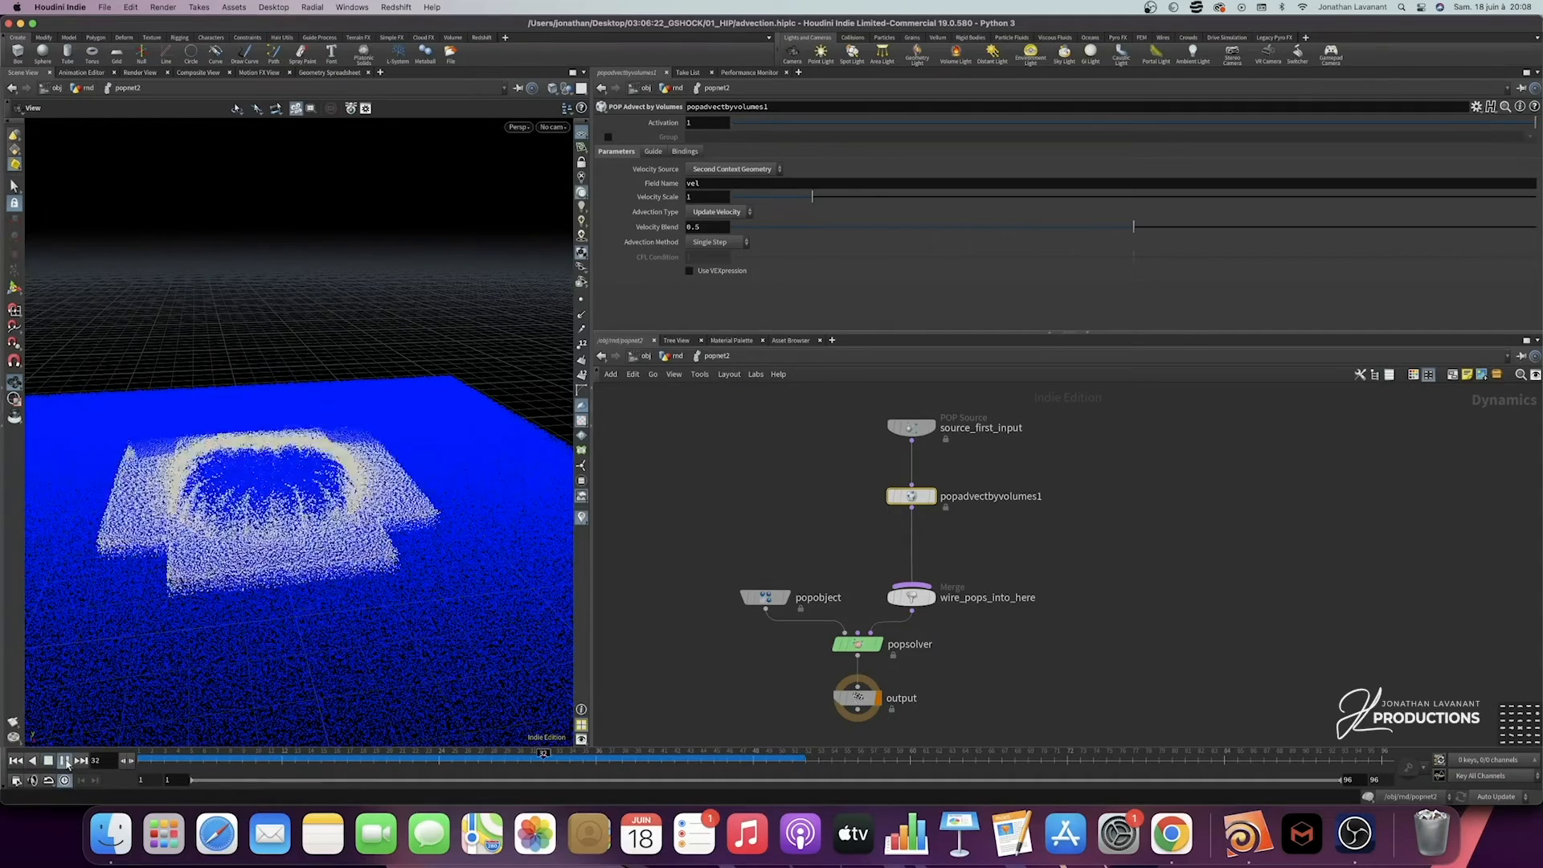
left_click(67, 762)
Step: Replay the simulation at ground level and examine whether particles move below the particle layer
left_click_drag(314, 591, 390, 594)
left_click_drag(319, 438, 297, 465)
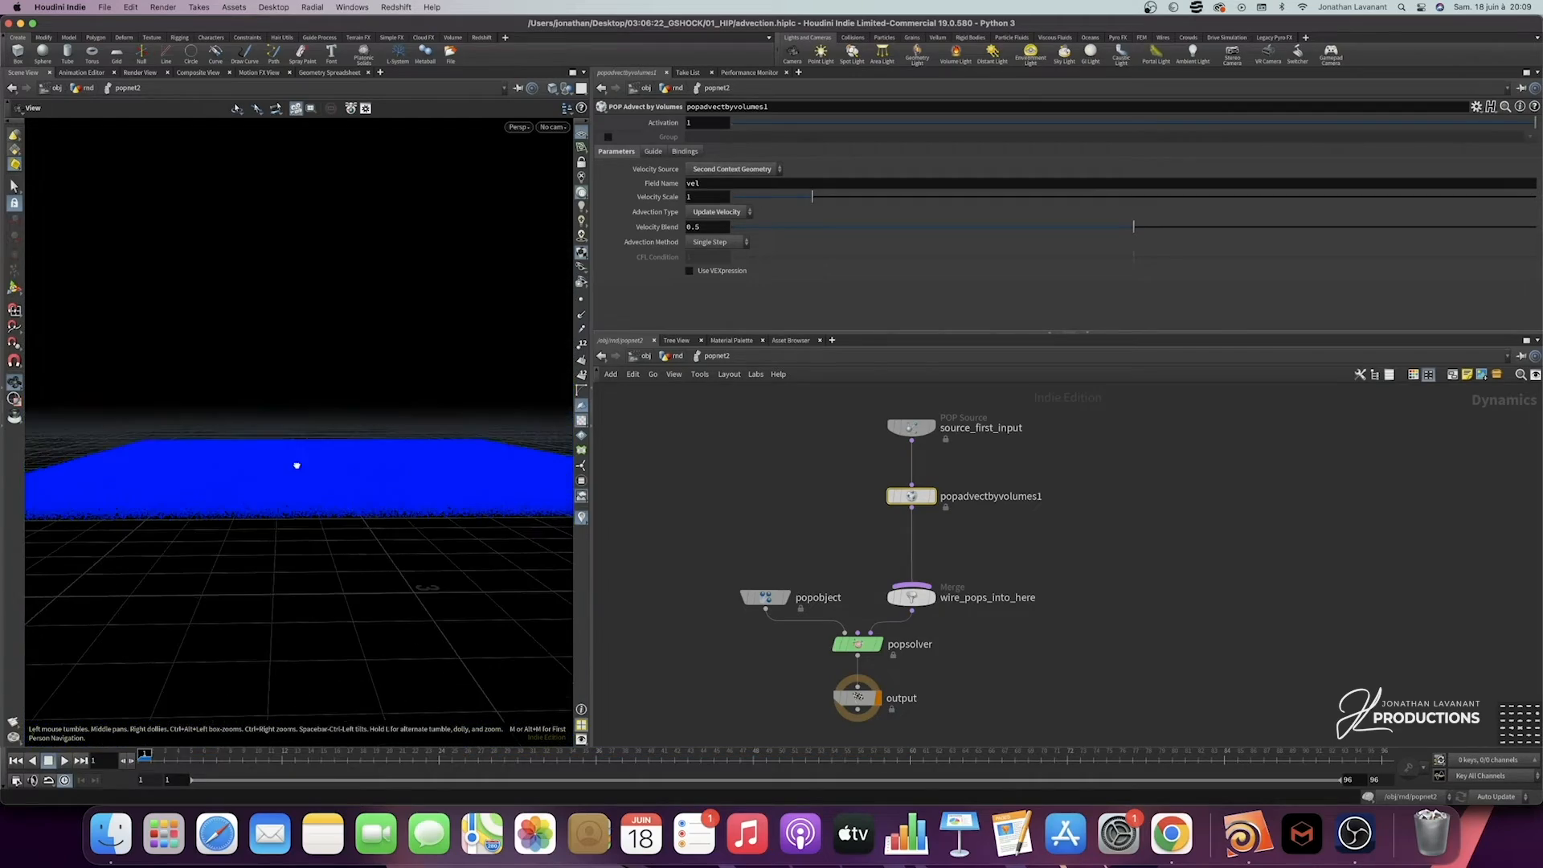
left_click(65, 760)
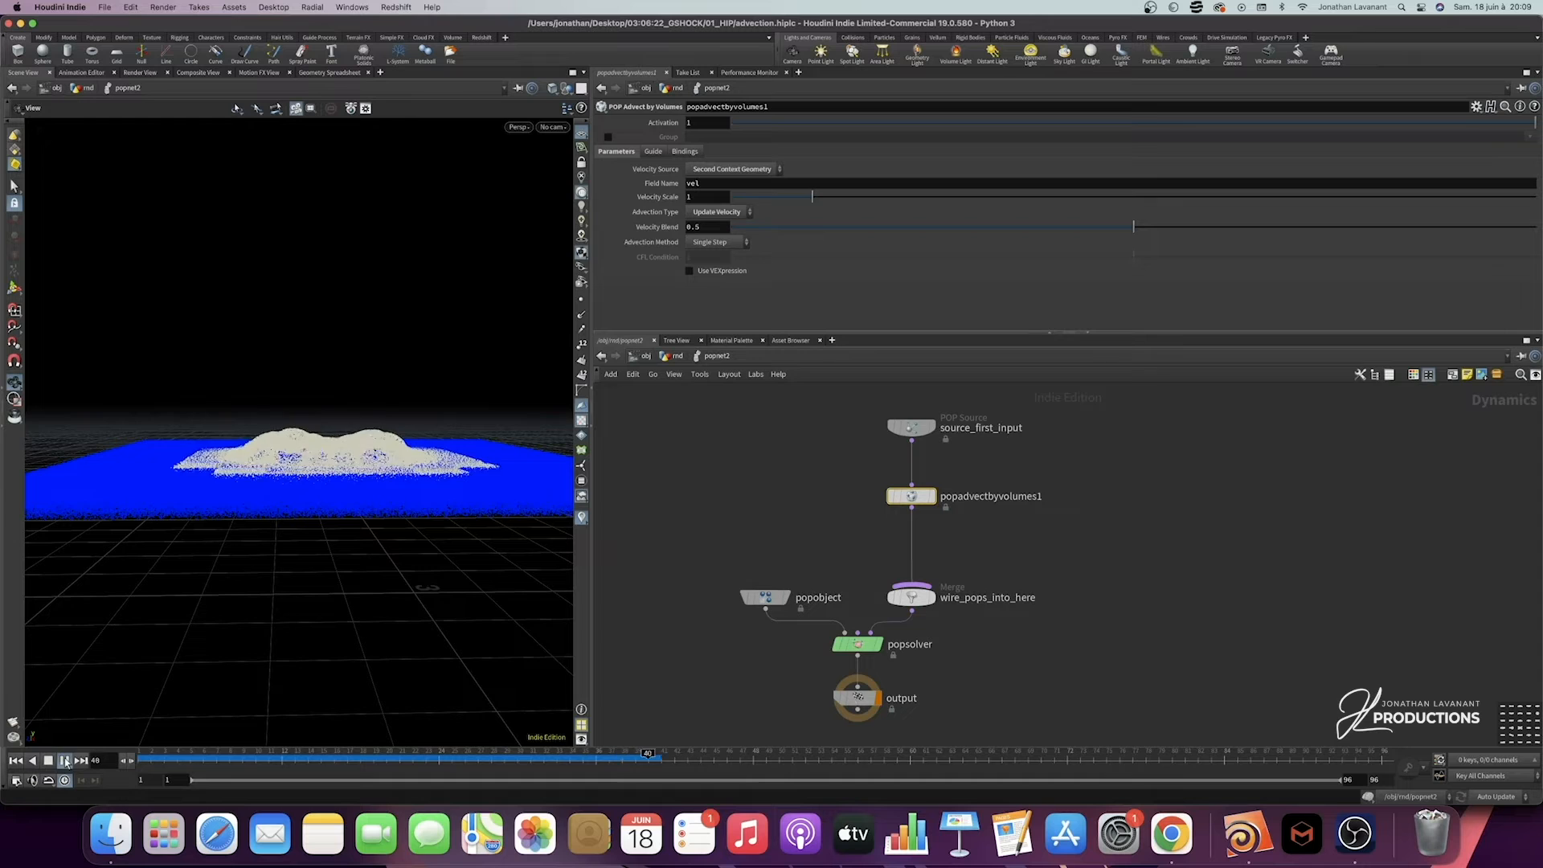
left_click(66, 760)
left_click_drag(385, 530, 379, 511)
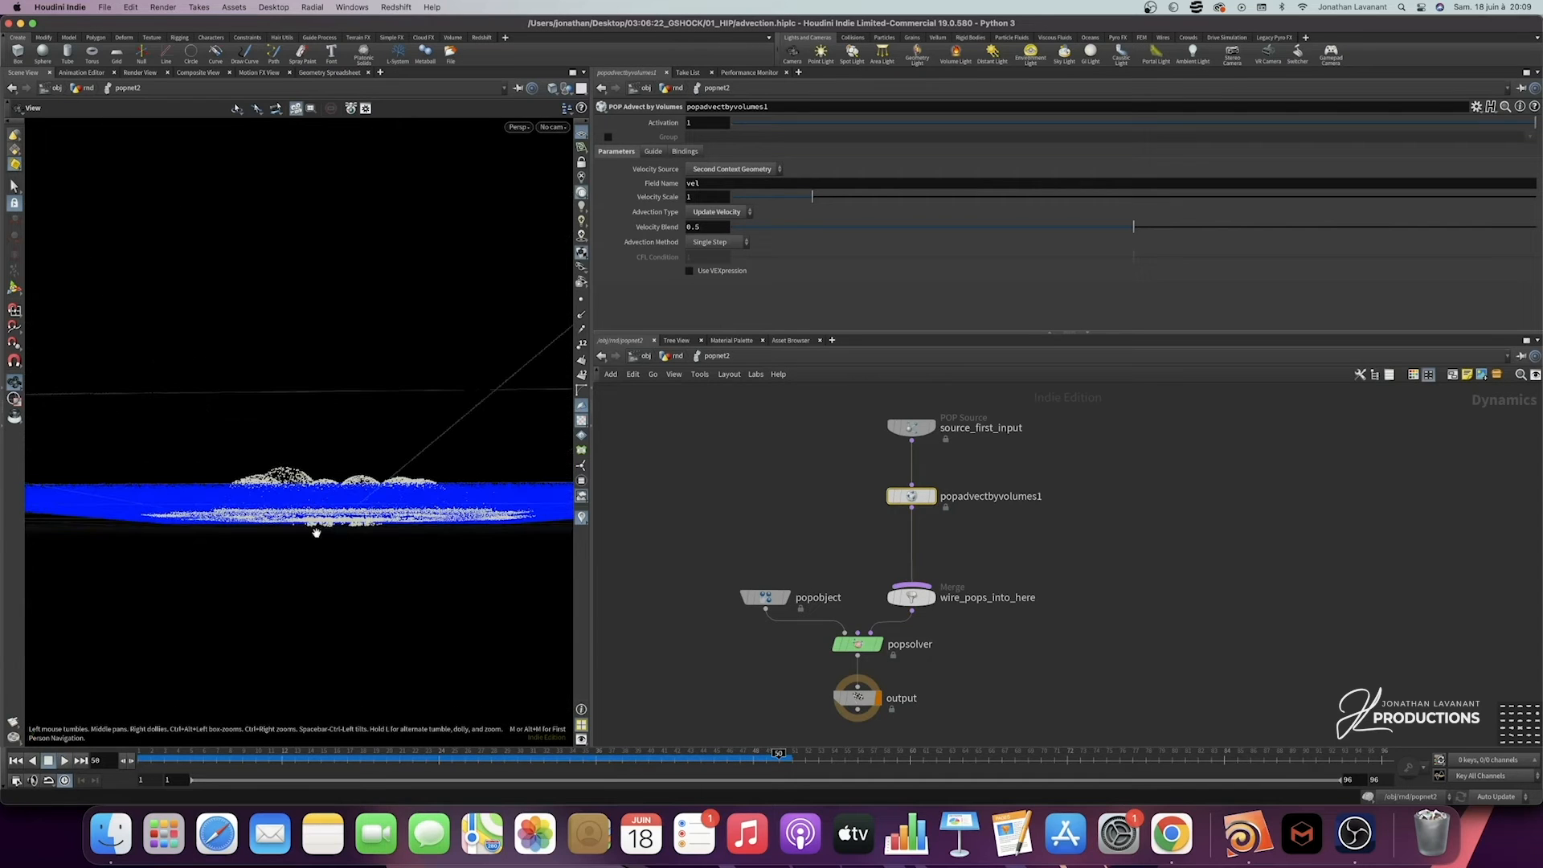
Step: Move the output node down and insert a Merge node between popsolver and output
middle_click_drag(886, 706, 1019, 560)
left_click(988, 554)
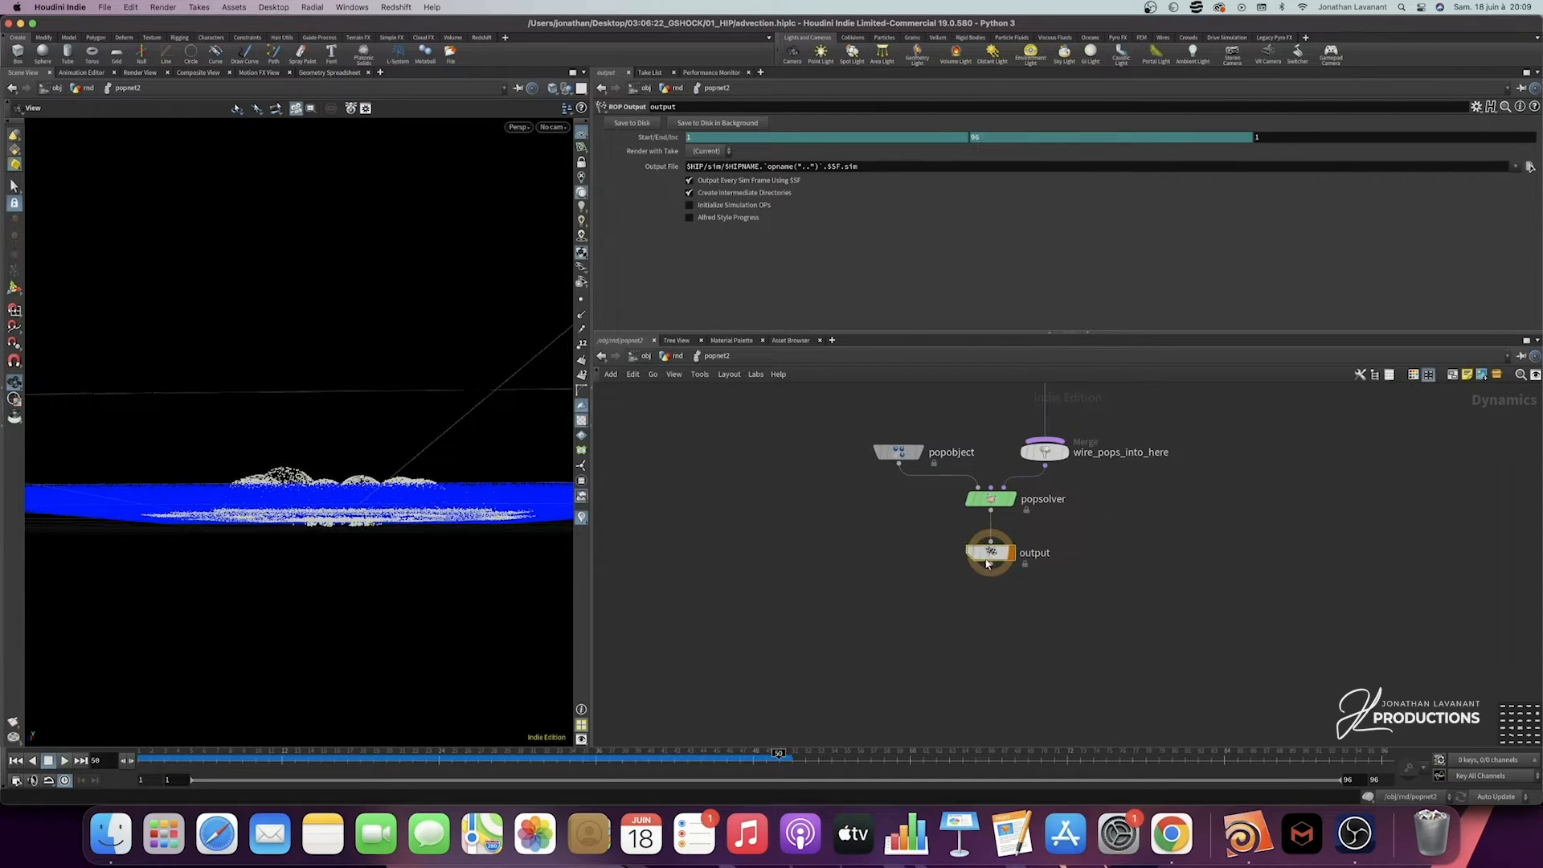
key("Tab")
type("merge")
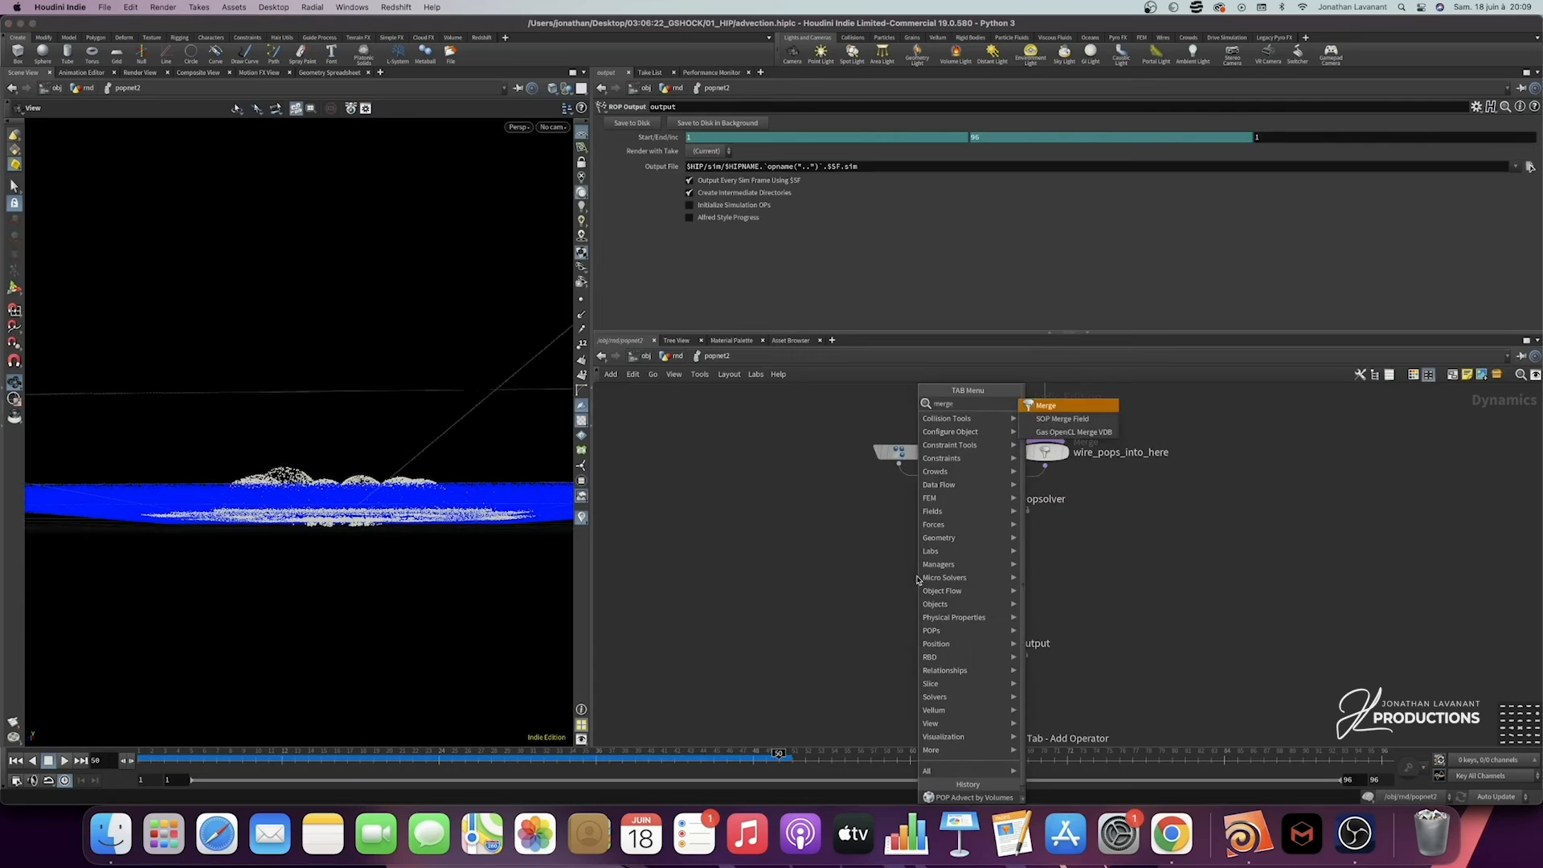
key("Return")
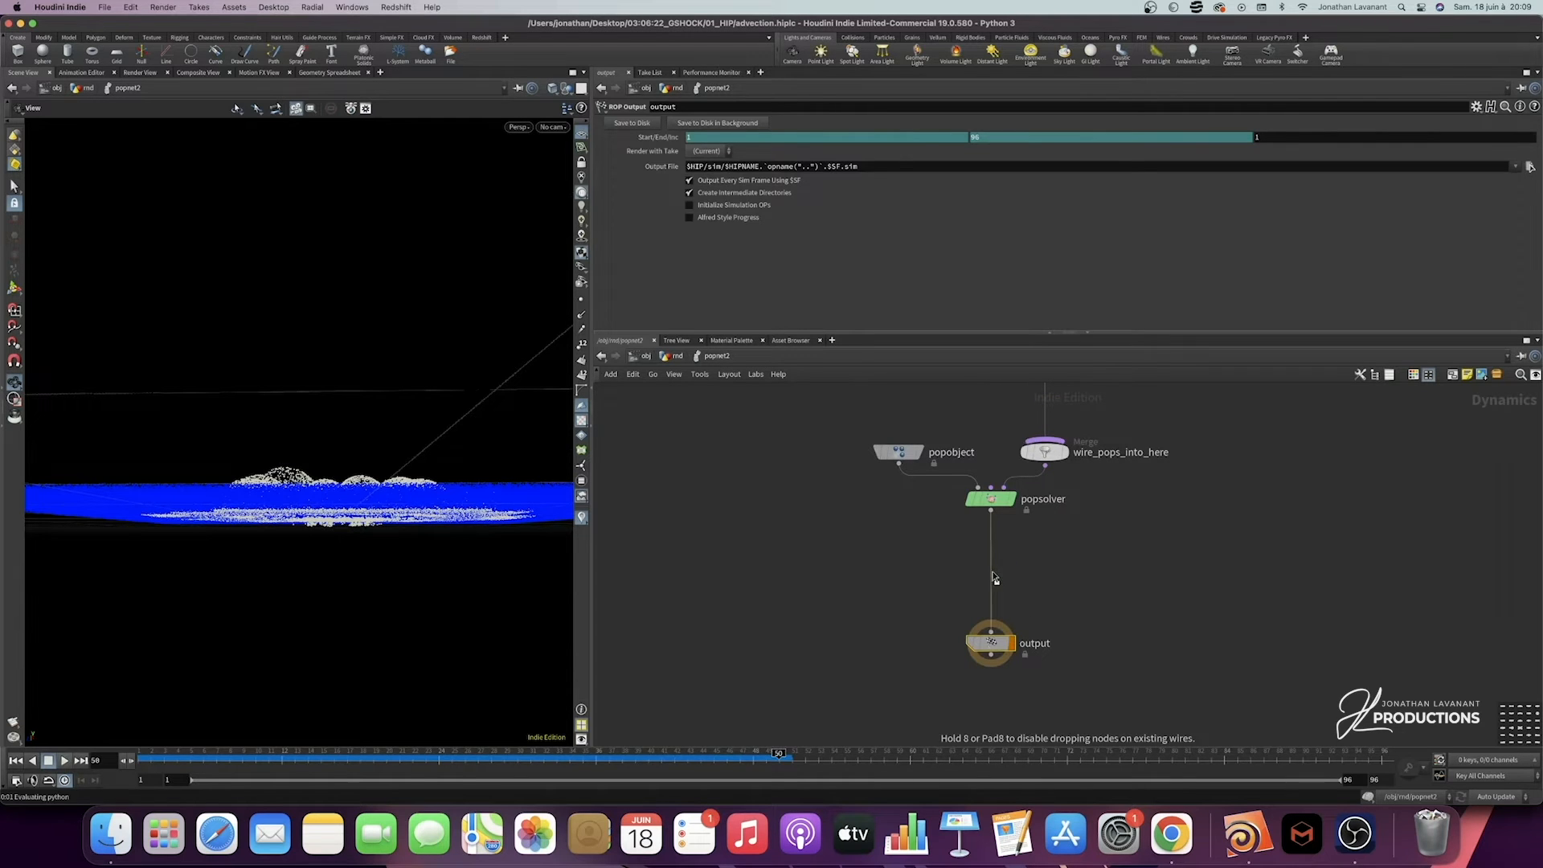
left_click(994, 577)
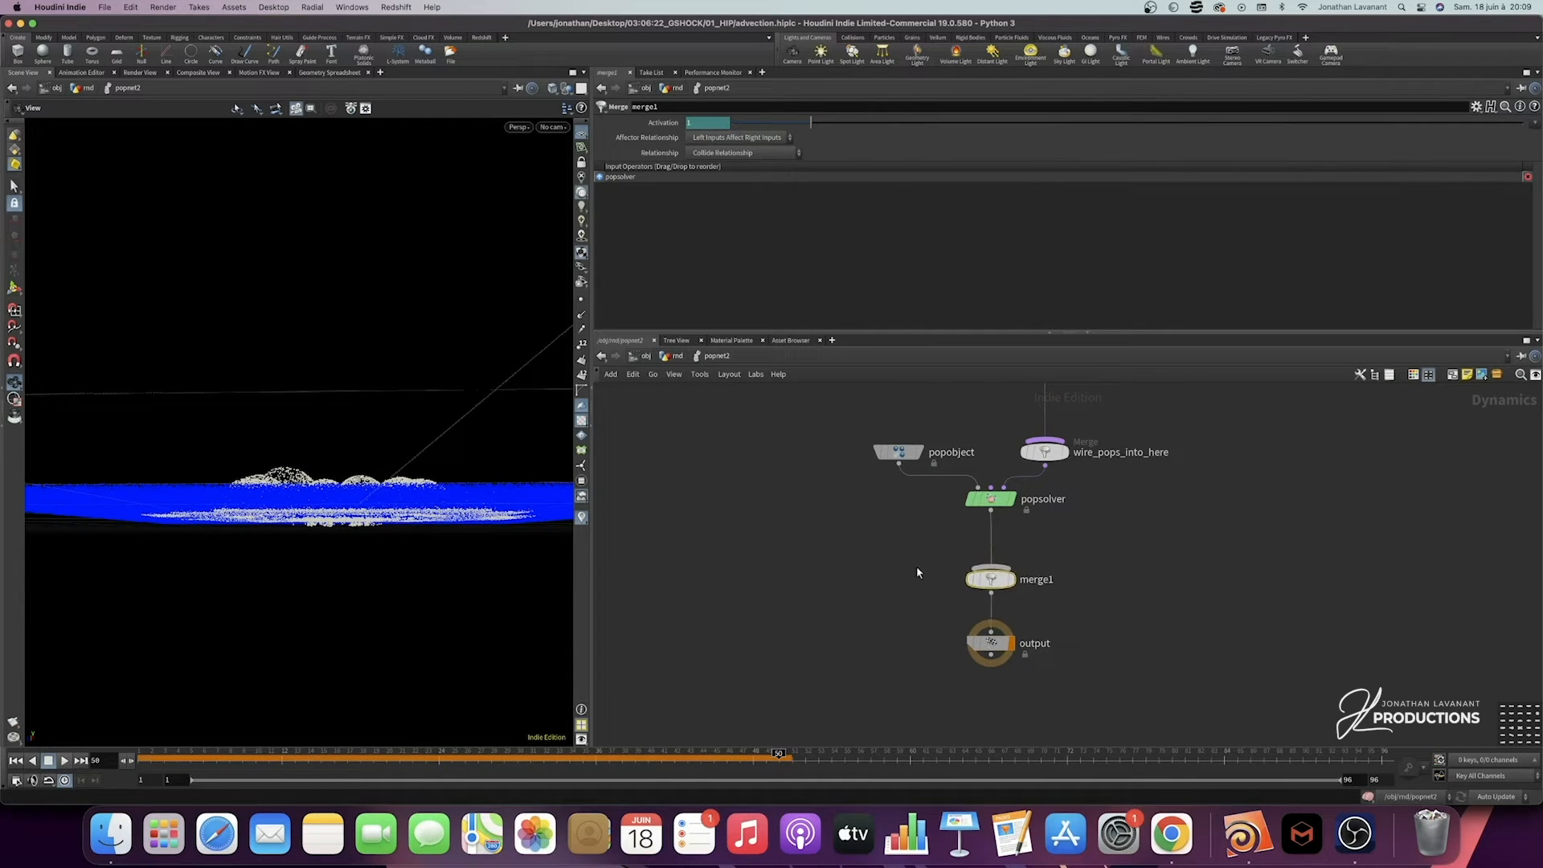
Step: Add a Ground Plane node beside popsolver and connect it to merge1
key("Tab")
type("go")
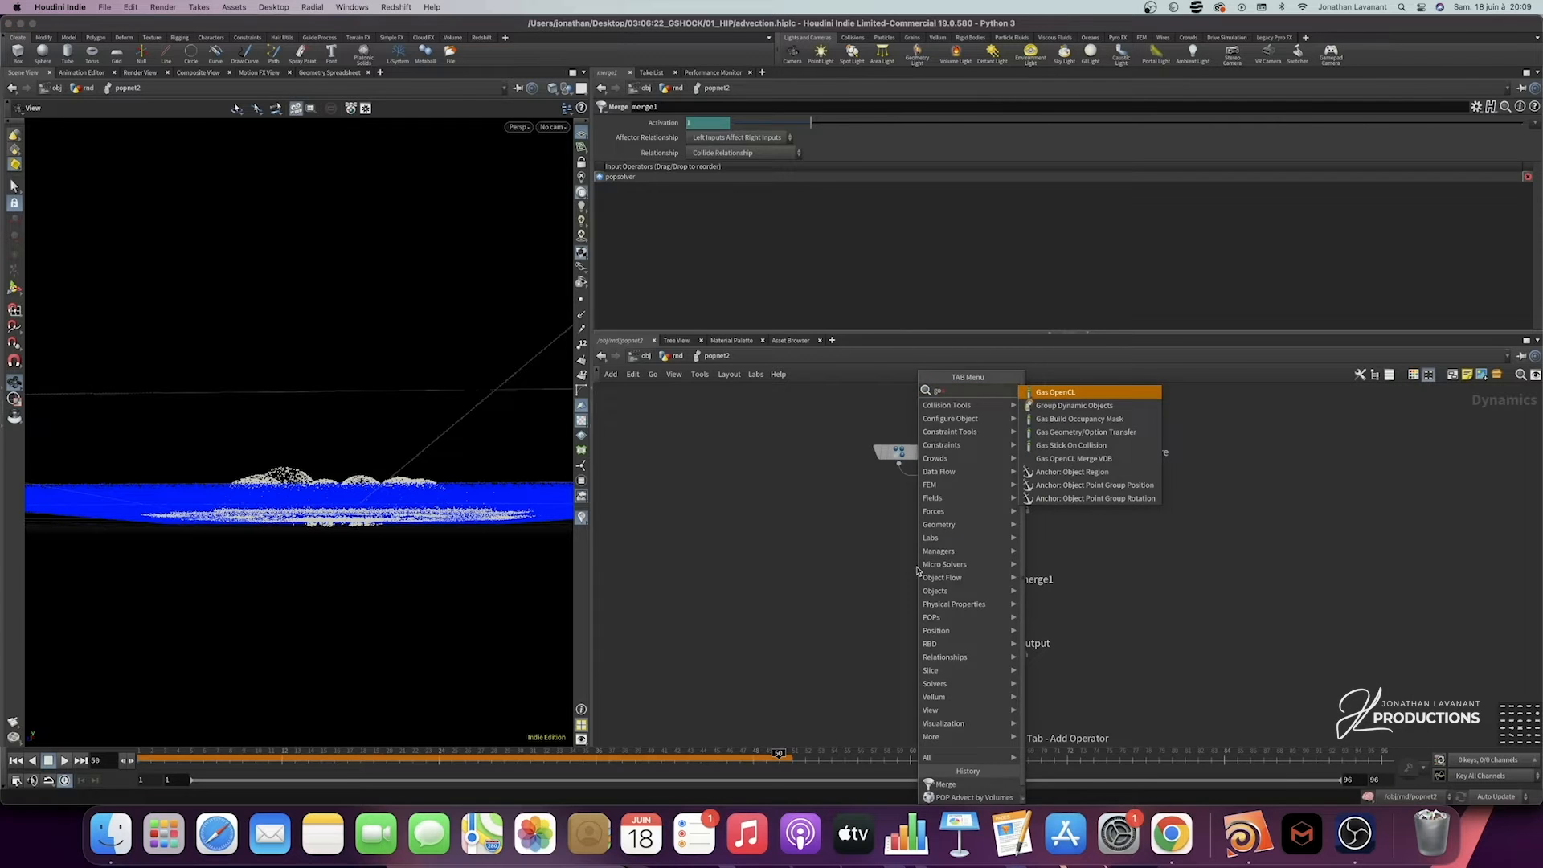
key("Return")
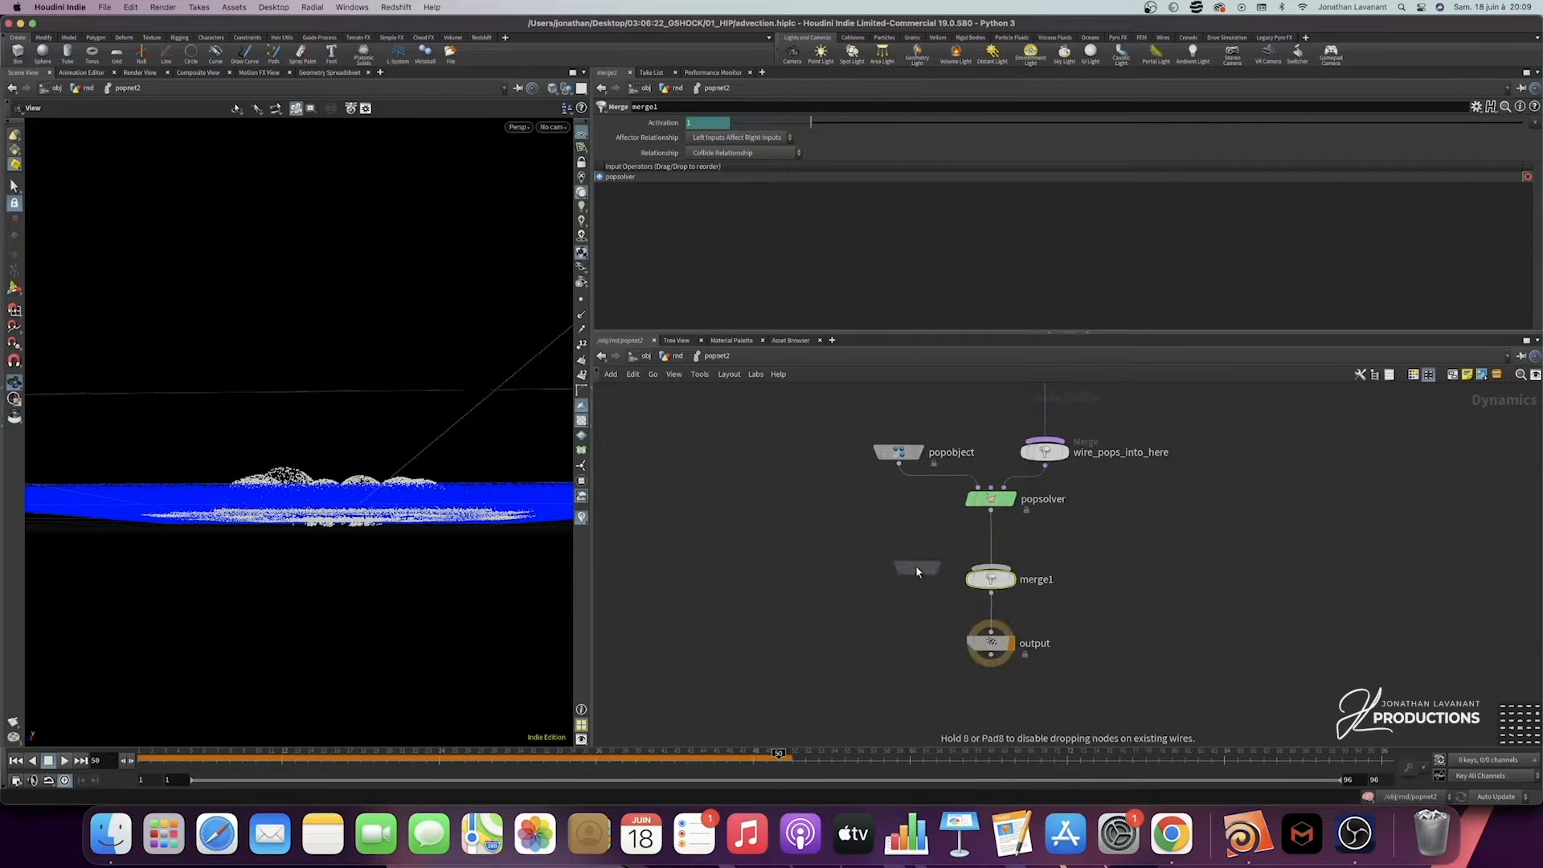
left_click(900, 528)
left_click_drag(899, 540, 991, 568)
Step: Reverse merge1's input order so groundplane1 comes before popsolver, and adjust the ground plane node's placement
left_click_drag(1101, 571, 925, 601)
key("shift+r")
left_click_drag(901, 529, 900, 530)
scroll(1075, 567, "down", 1)
middle_click_drag(1075, 569, 1068, 581)
Step: Replay the particle simulation with the ground plane and inspect the collision from above the ground
left_click_drag(240, 758, 84, 764)
left_click(66, 760)
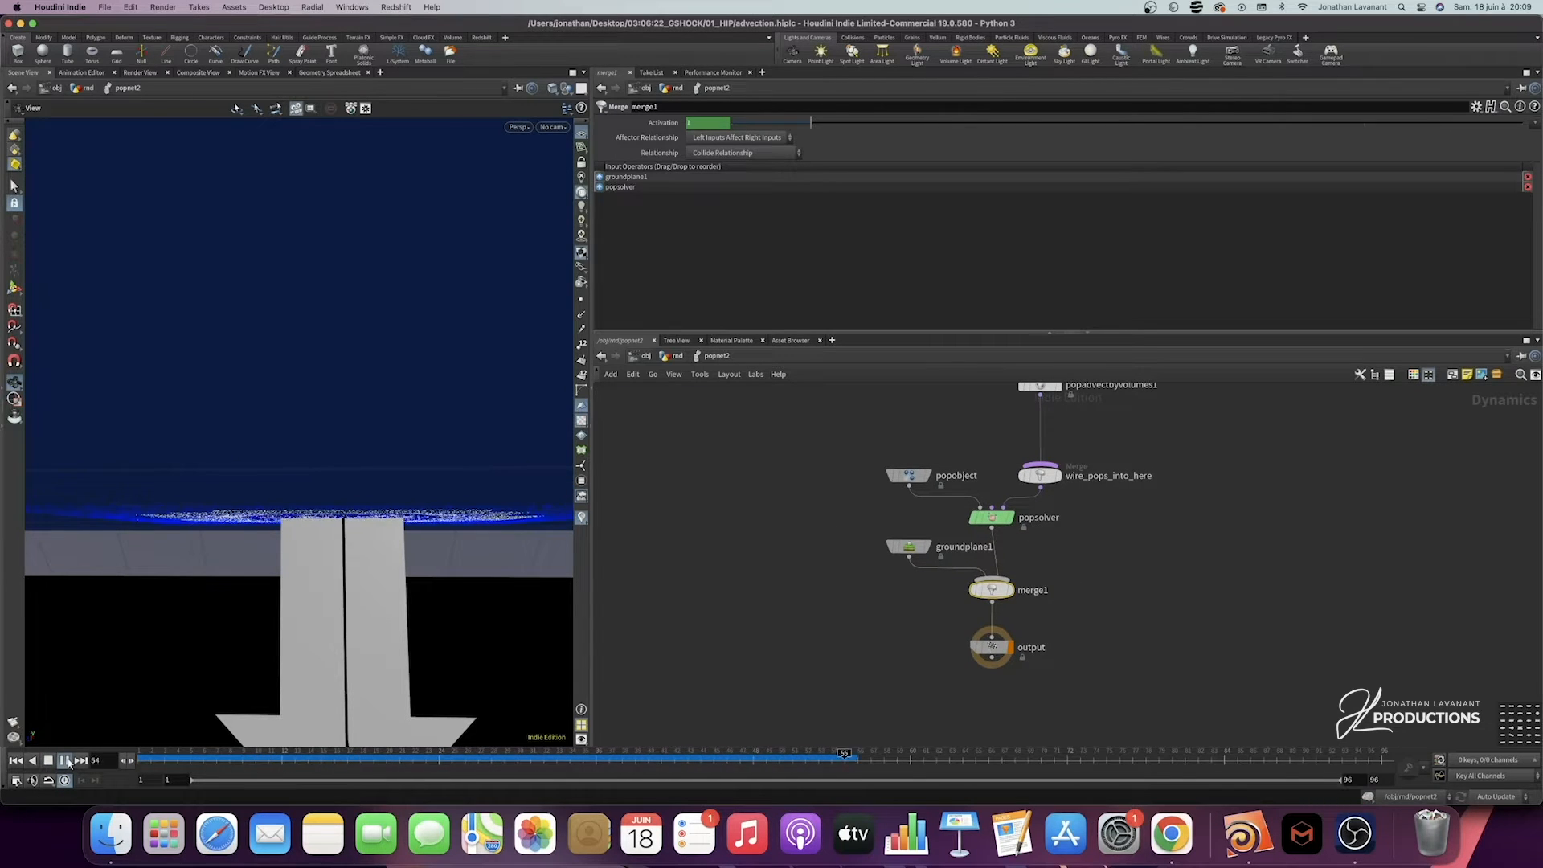
left_click_drag(298, 418, 302, 498, "alt")
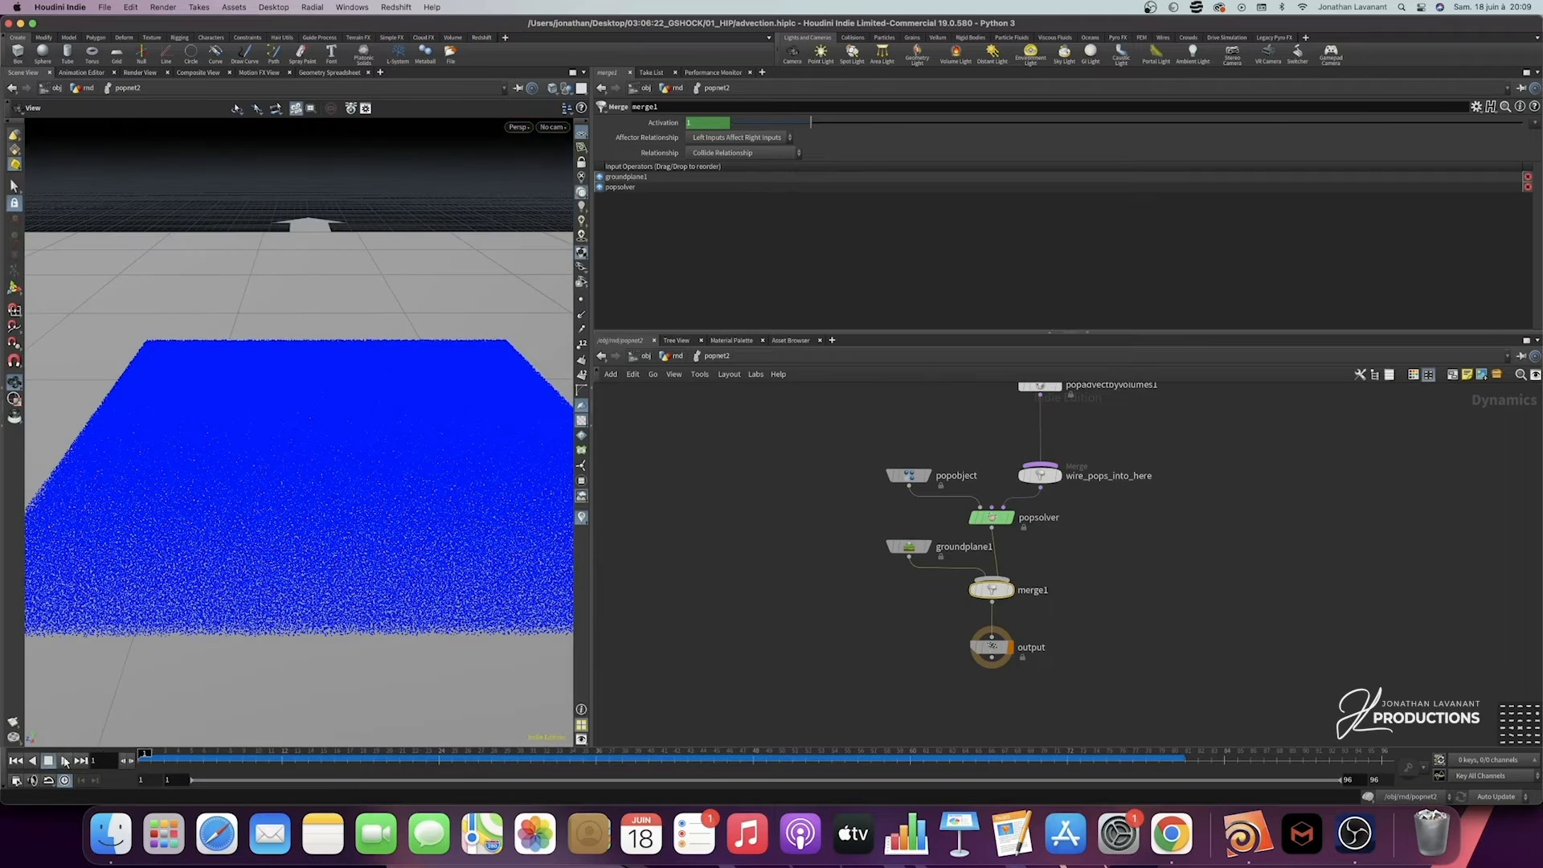
left_click(66, 760)
left_click(66, 761)
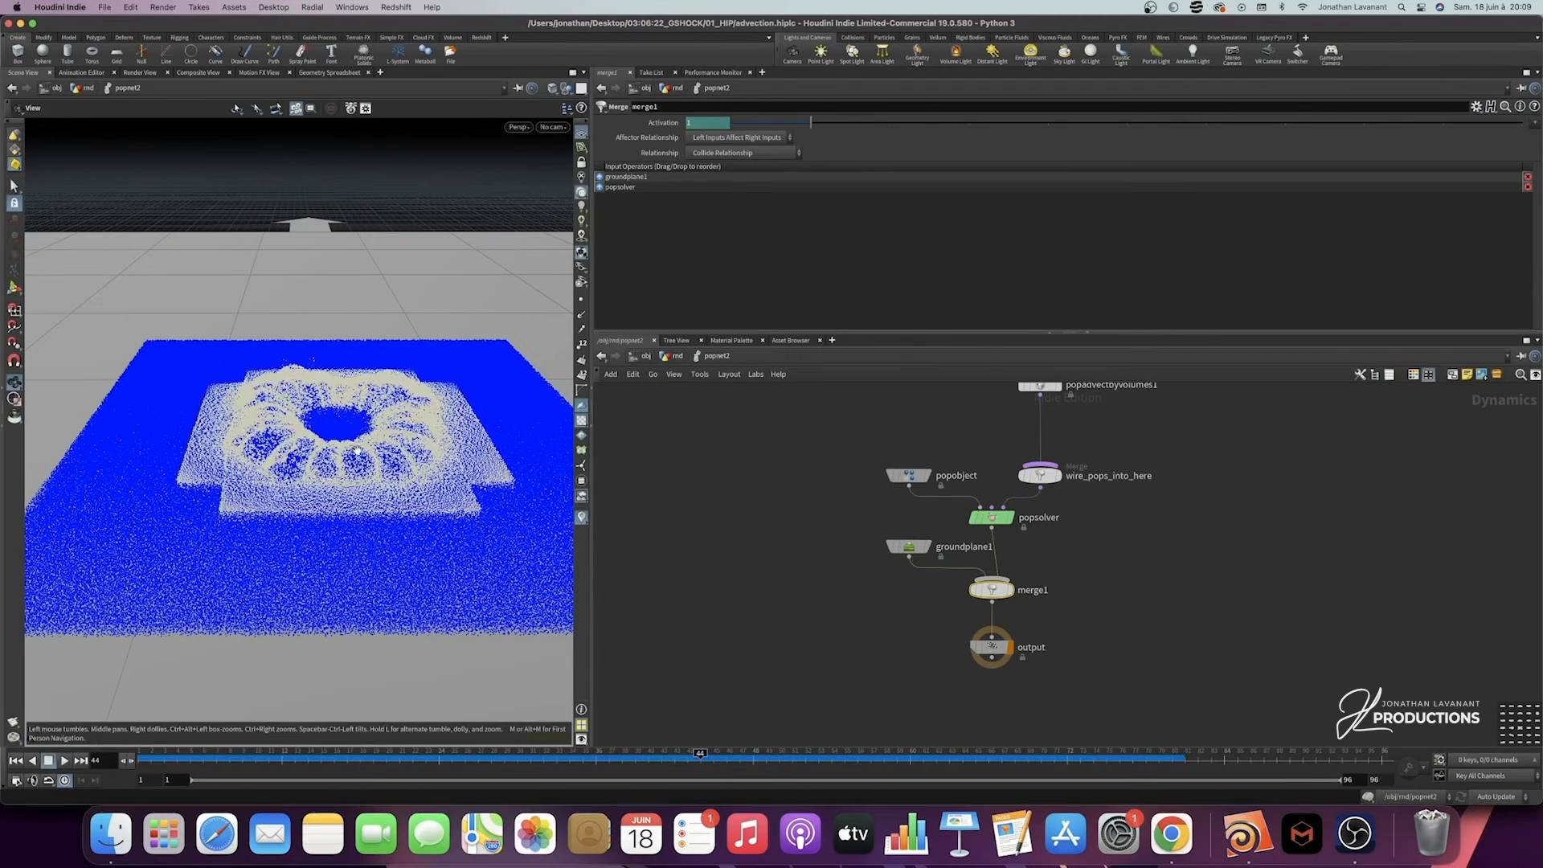
left_click_drag(355, 451, 354, 442, "alt")
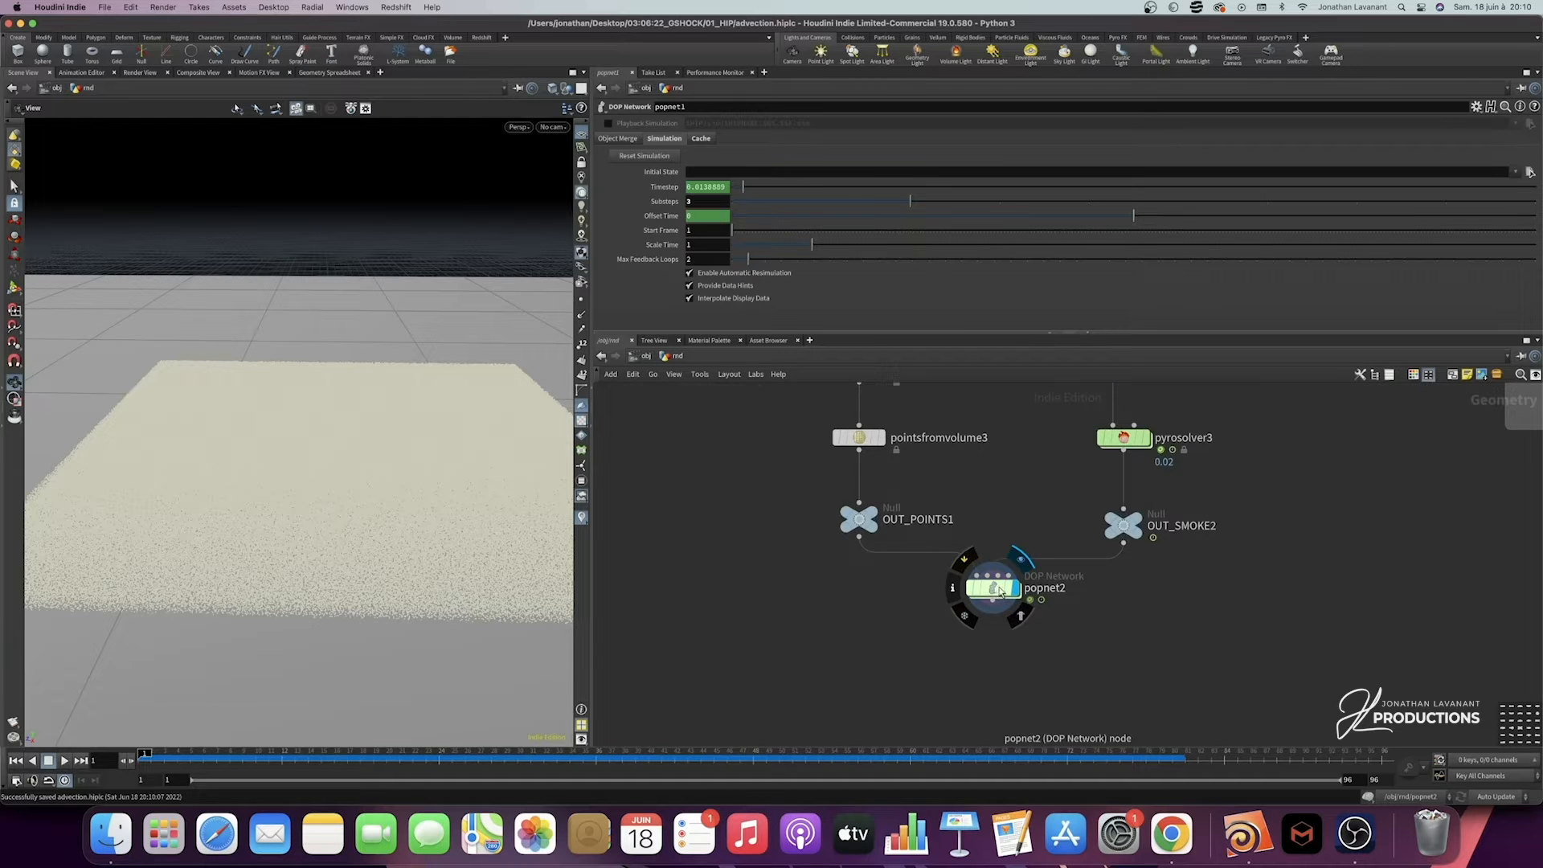
Step: Inside popnet2, add a Static Object node below groundplane1 and connect it to merge1
scroll(1093, 585, "down", 3)
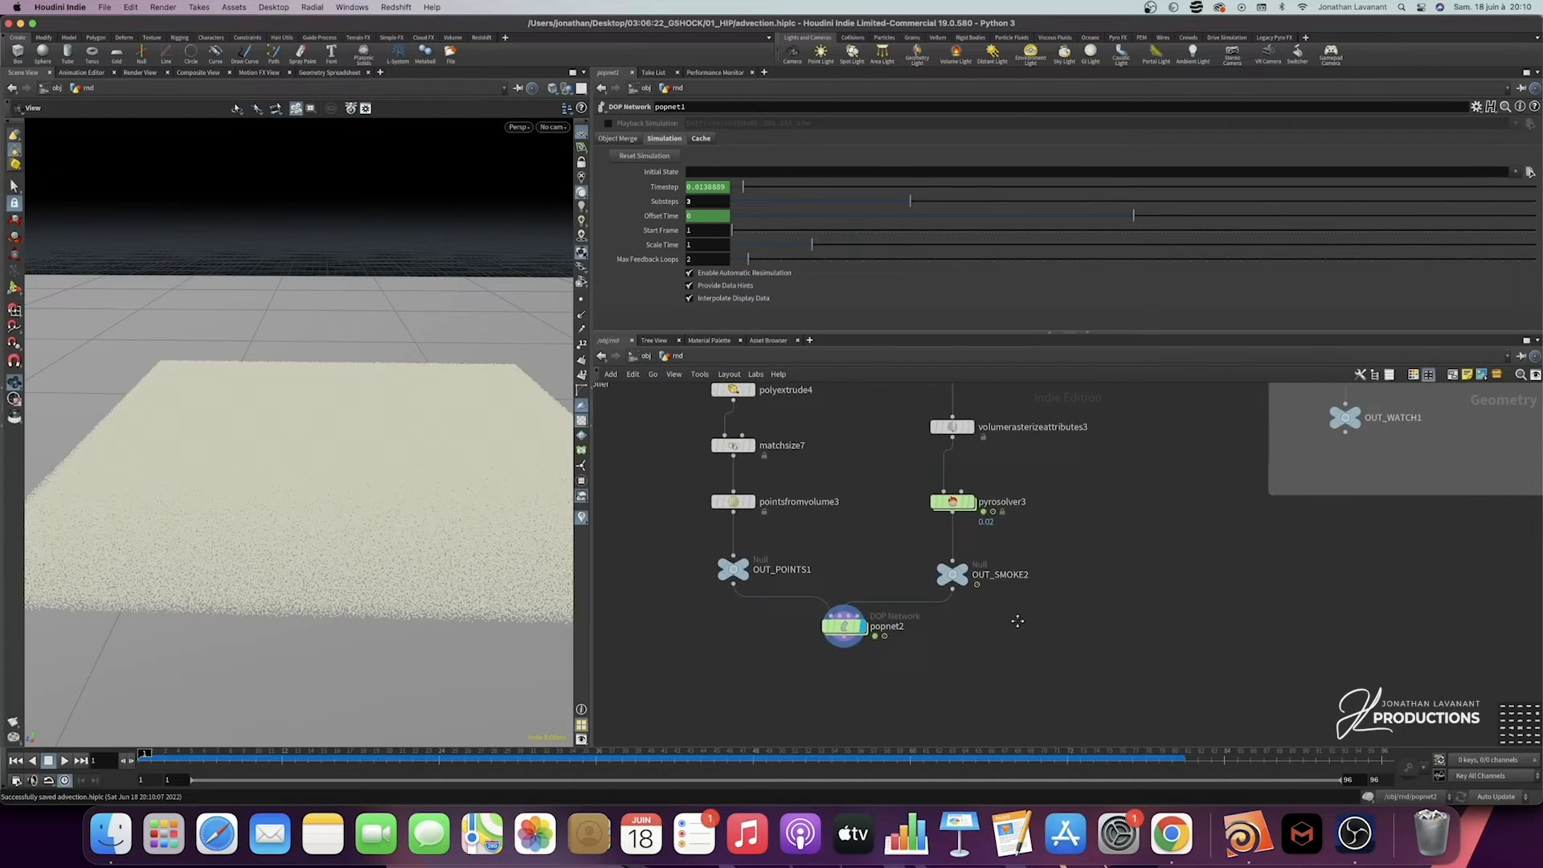
double_click(932, 613)
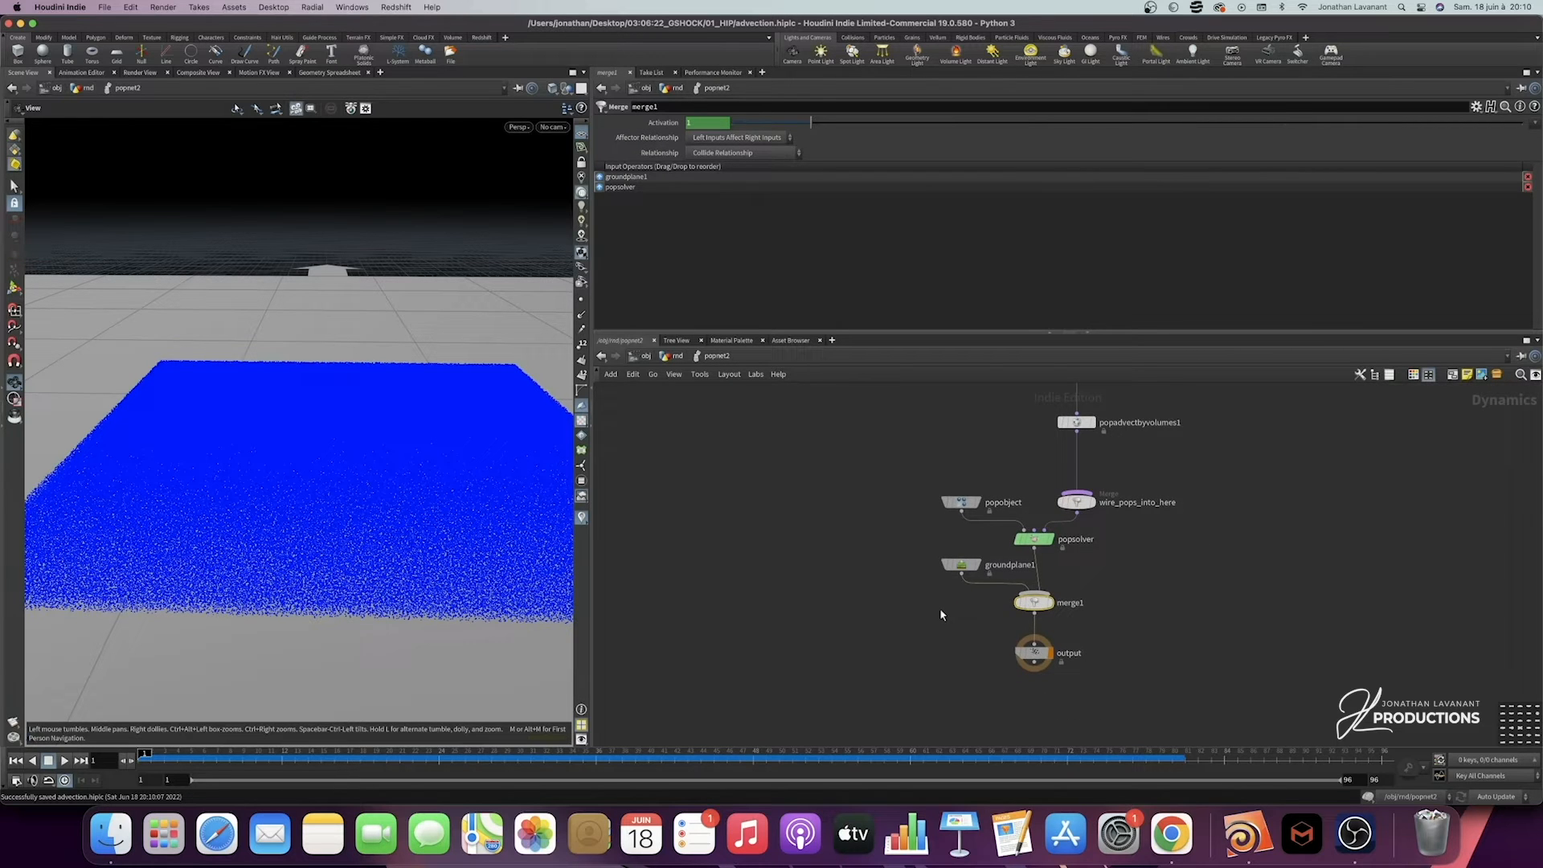
key("Tab")
type("sta")
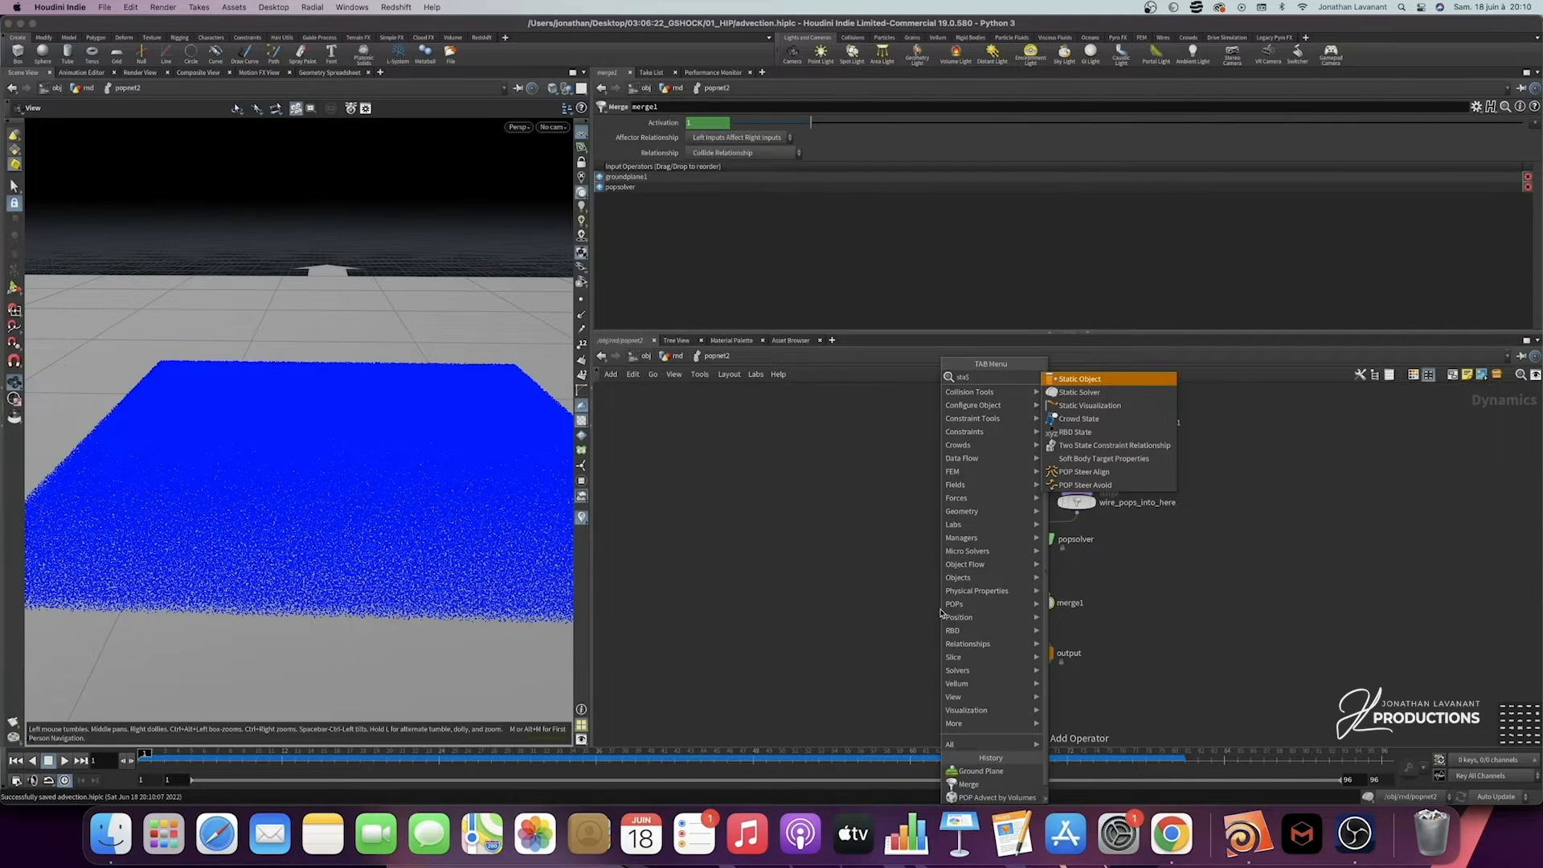
key("Return")
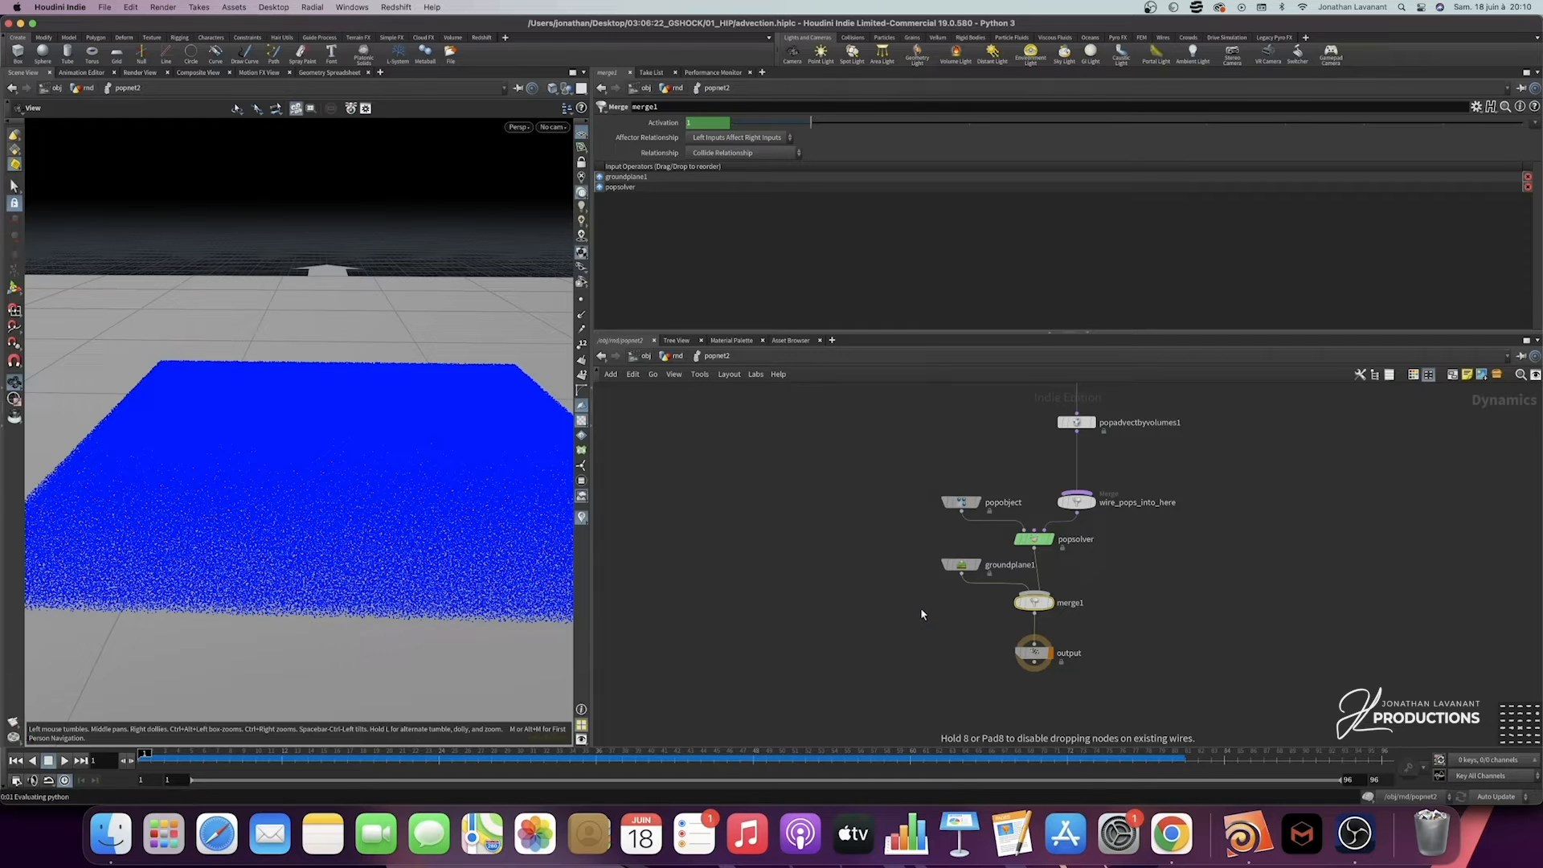
left_click(869, 570)
left_click_drag(867, 573, 1032, 596)
Step: Put staticobject1 first in merge1's input order, line up the popobject, groundplane1 and staticobject1 nodes, and show the static object's parameters
key("shift+r")
left_click_drag(961, 564, 864, 528)
left_click_drag(961, 502, 866, 484)
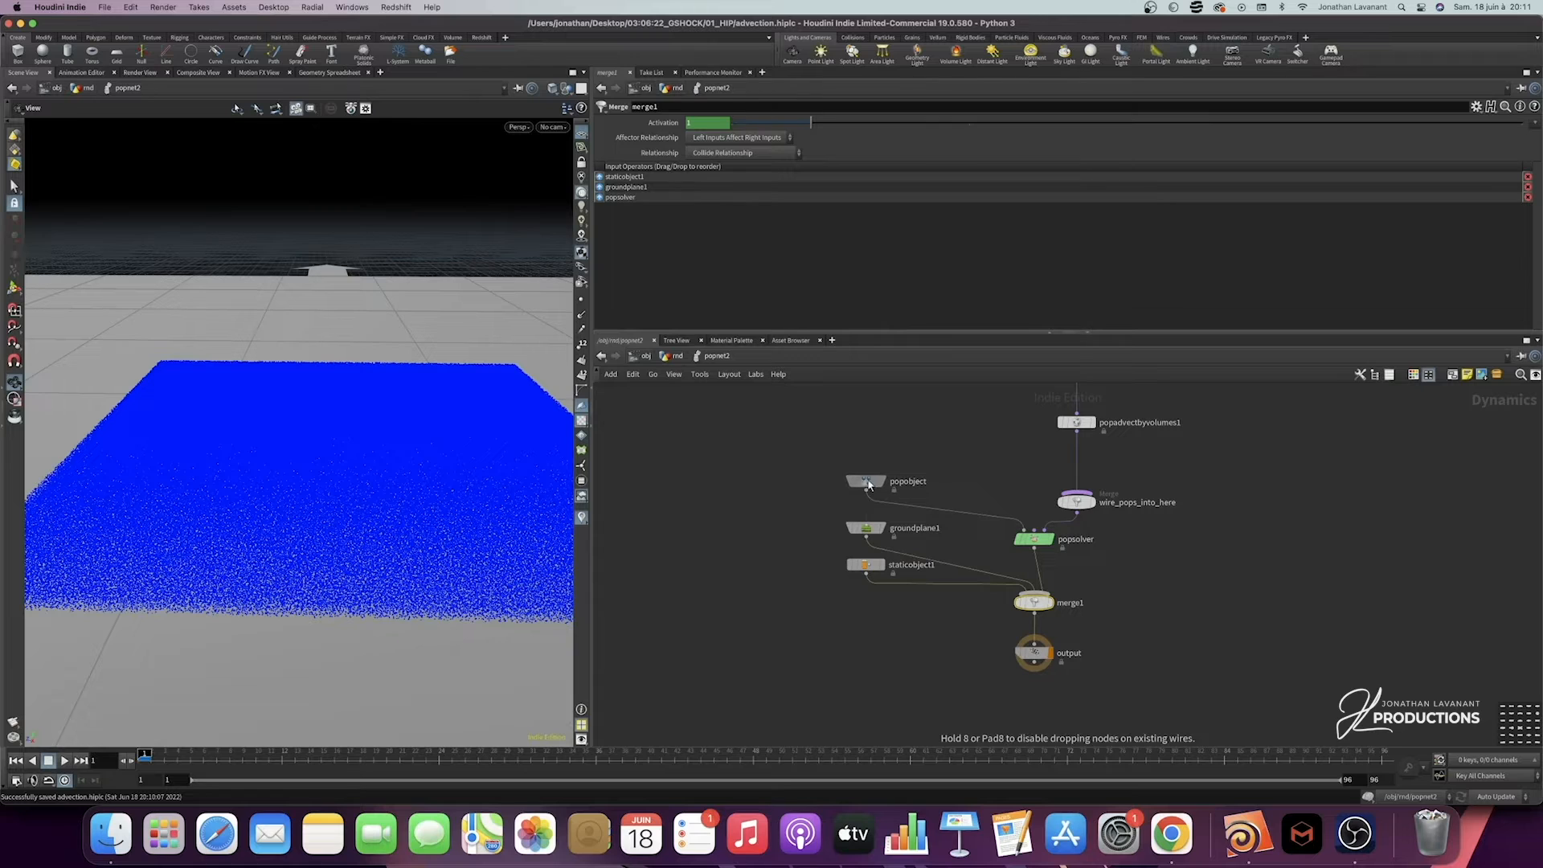
left_click_drag(863, 565, 862, 570)
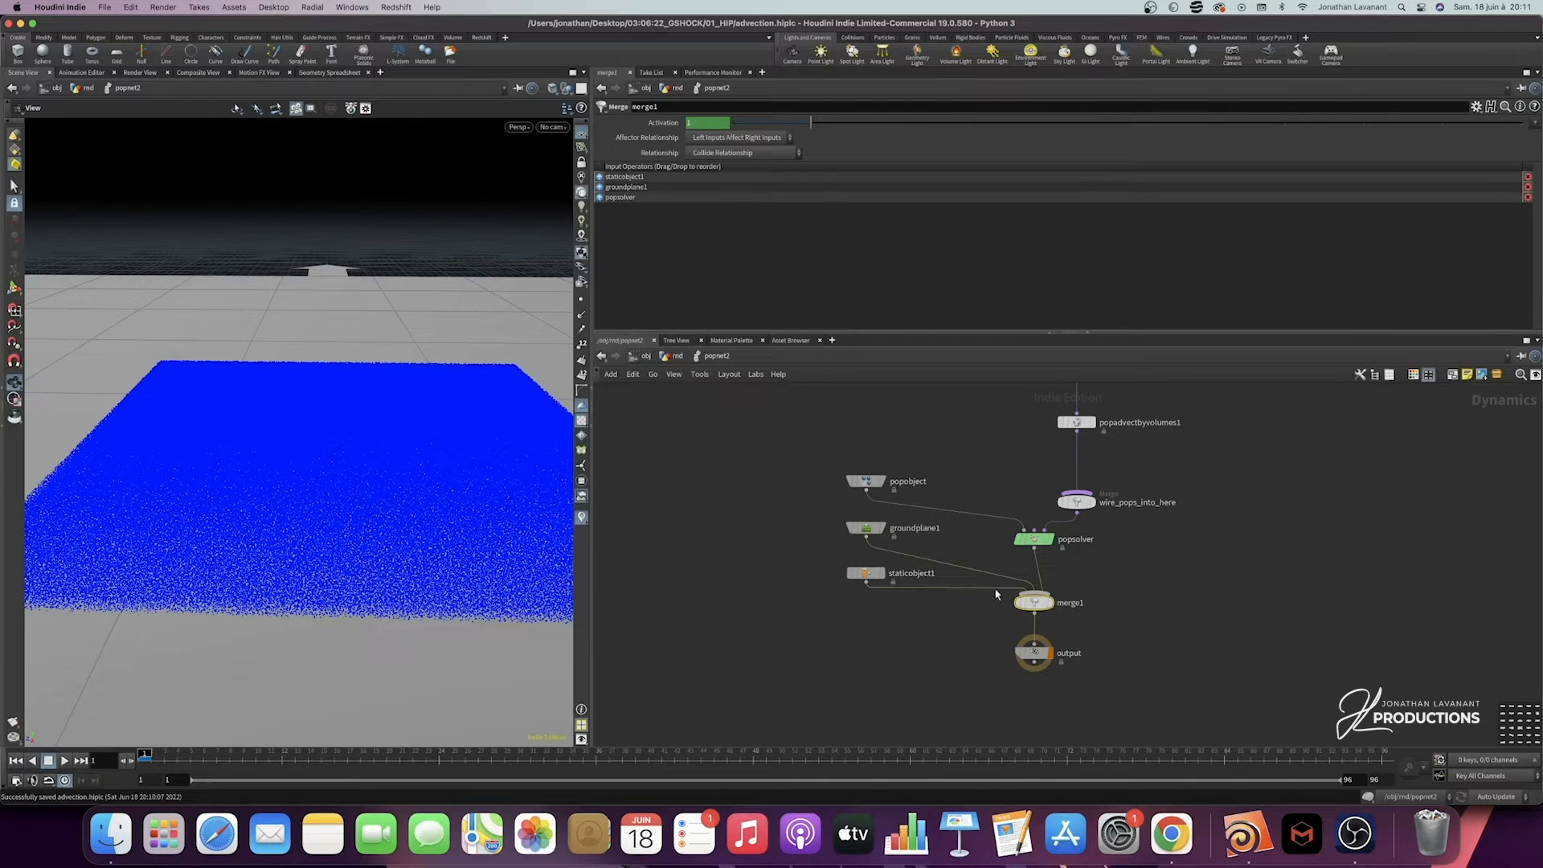
left_click_drag(1033, 603, 1032, 609)
left_click(866, 573)
left_click(832, 597)
left_click_drag(789, 621, 904, 560)
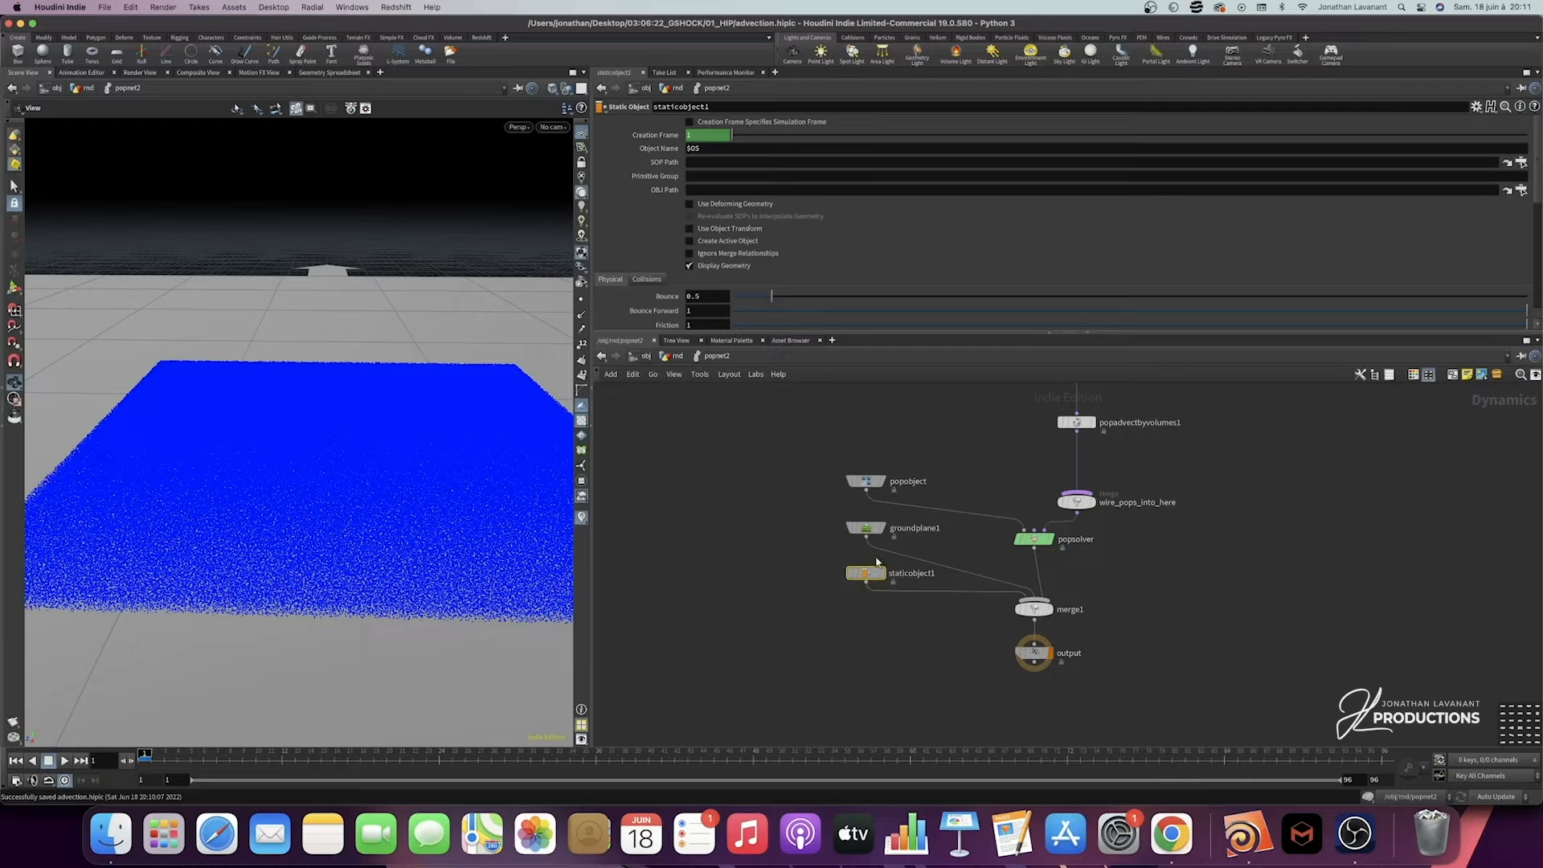
Step: In the rnd geometry network, add a Collision Source node below OUT_WATCH1 and extend the network box downward around it
left_click(673, 356)
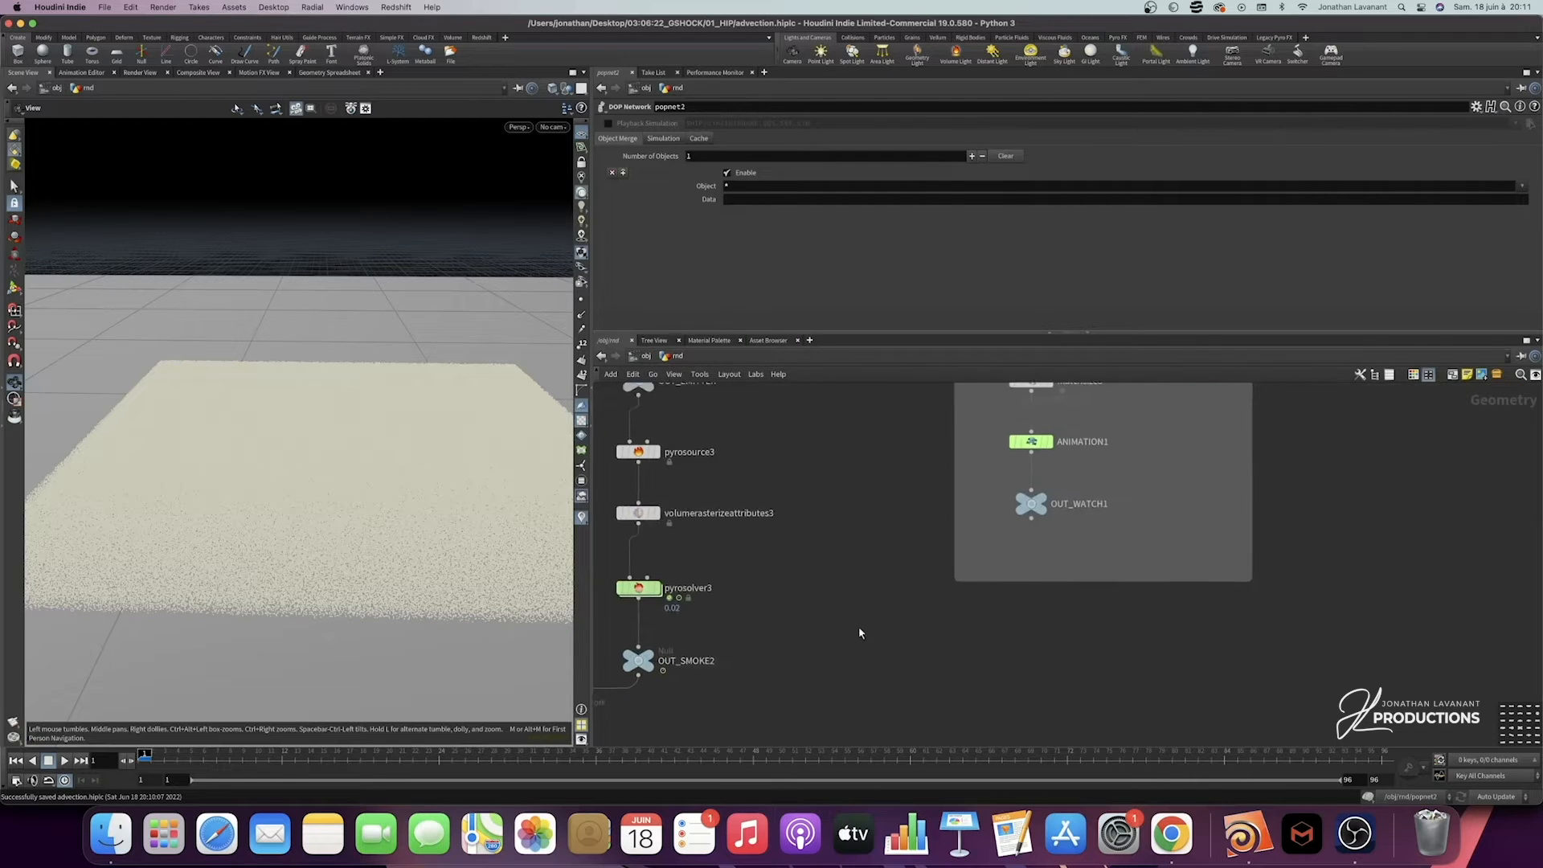
key("Tab")
key("Escape")
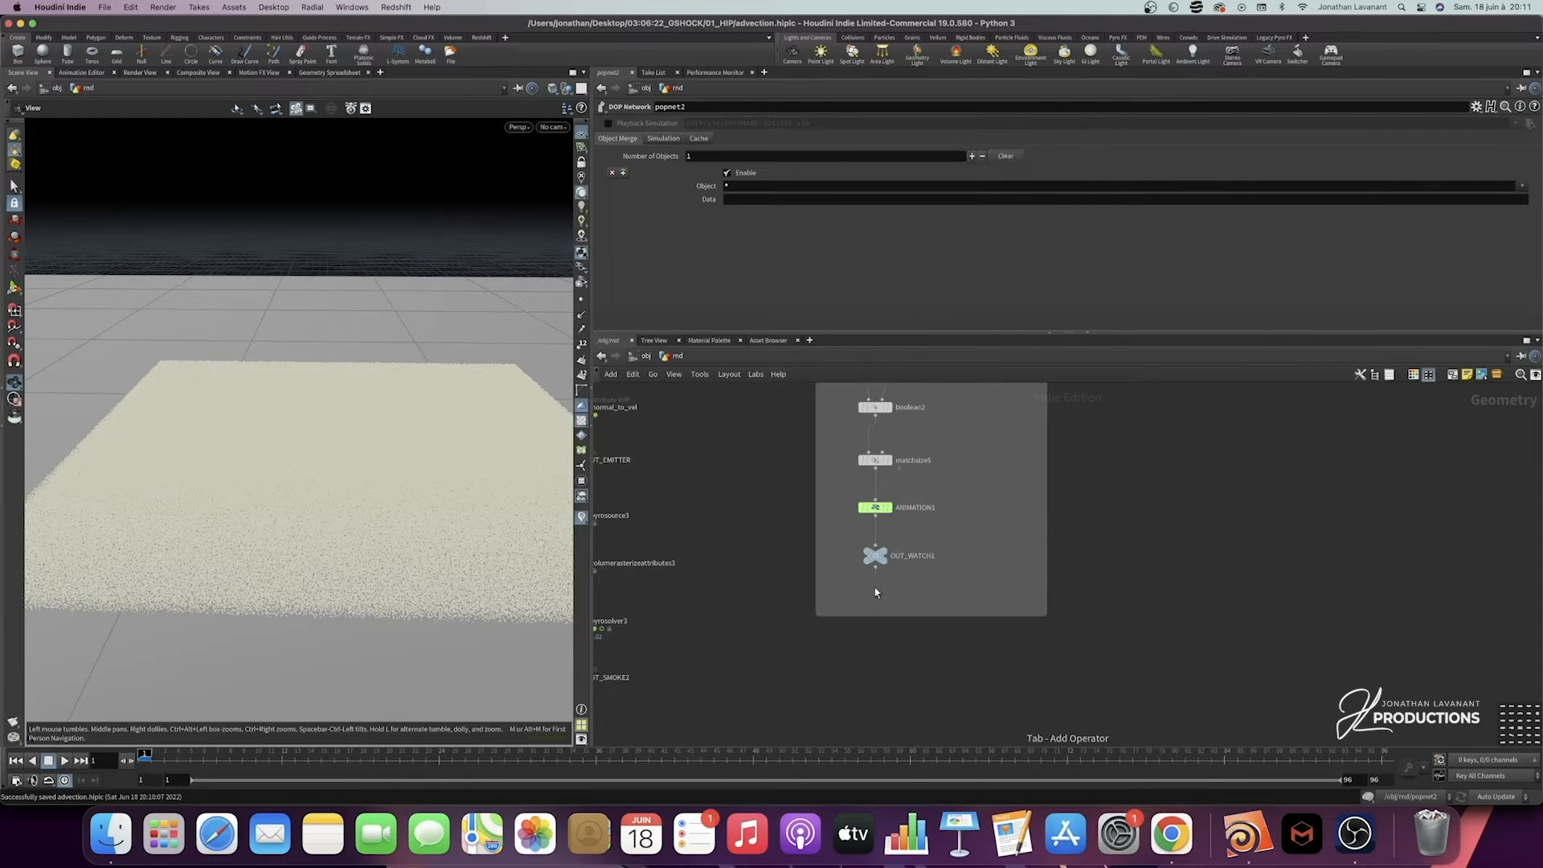
left_click(876, 593)
left_click(879, 595)
left_click_drag(933, 617, 934, 689)
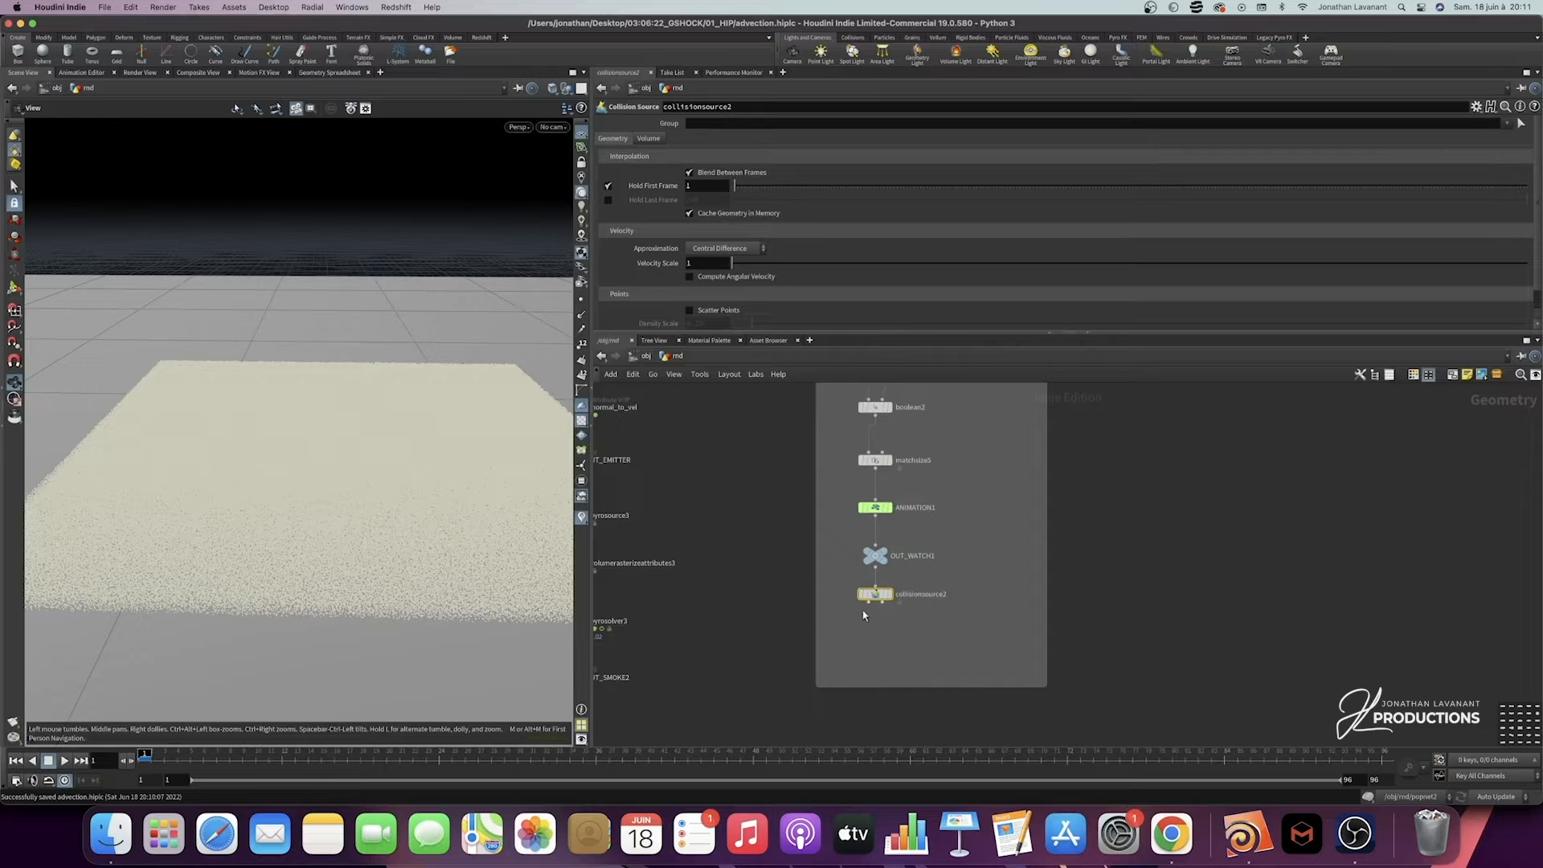
Step: Add a null named POL1 on the first output of collisionsource2
key("Tab")
type("null")
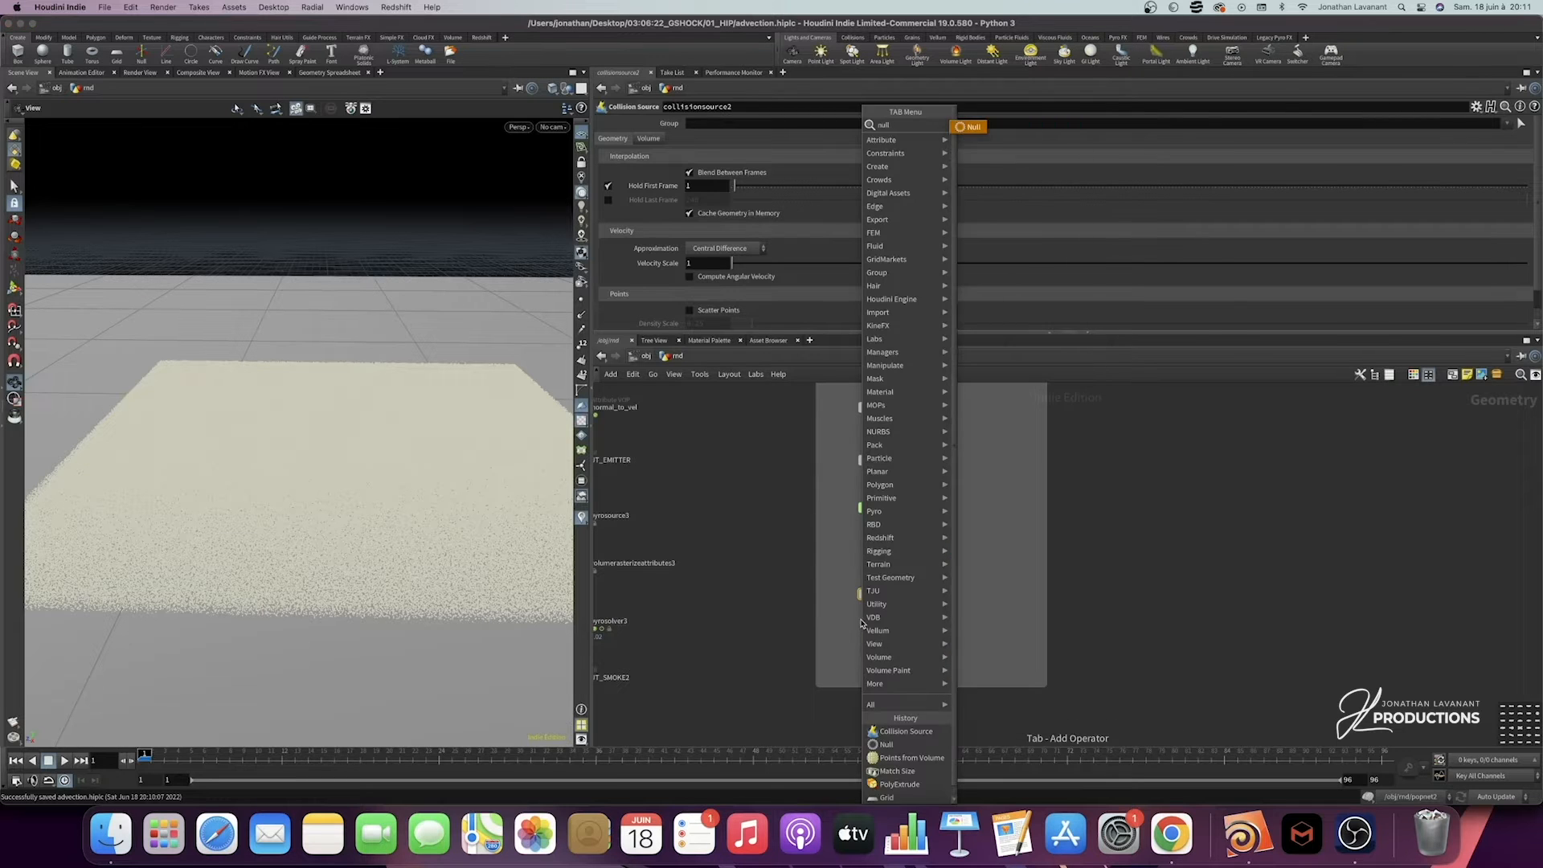
key("Return")
left_click(861, 623)
type("P")
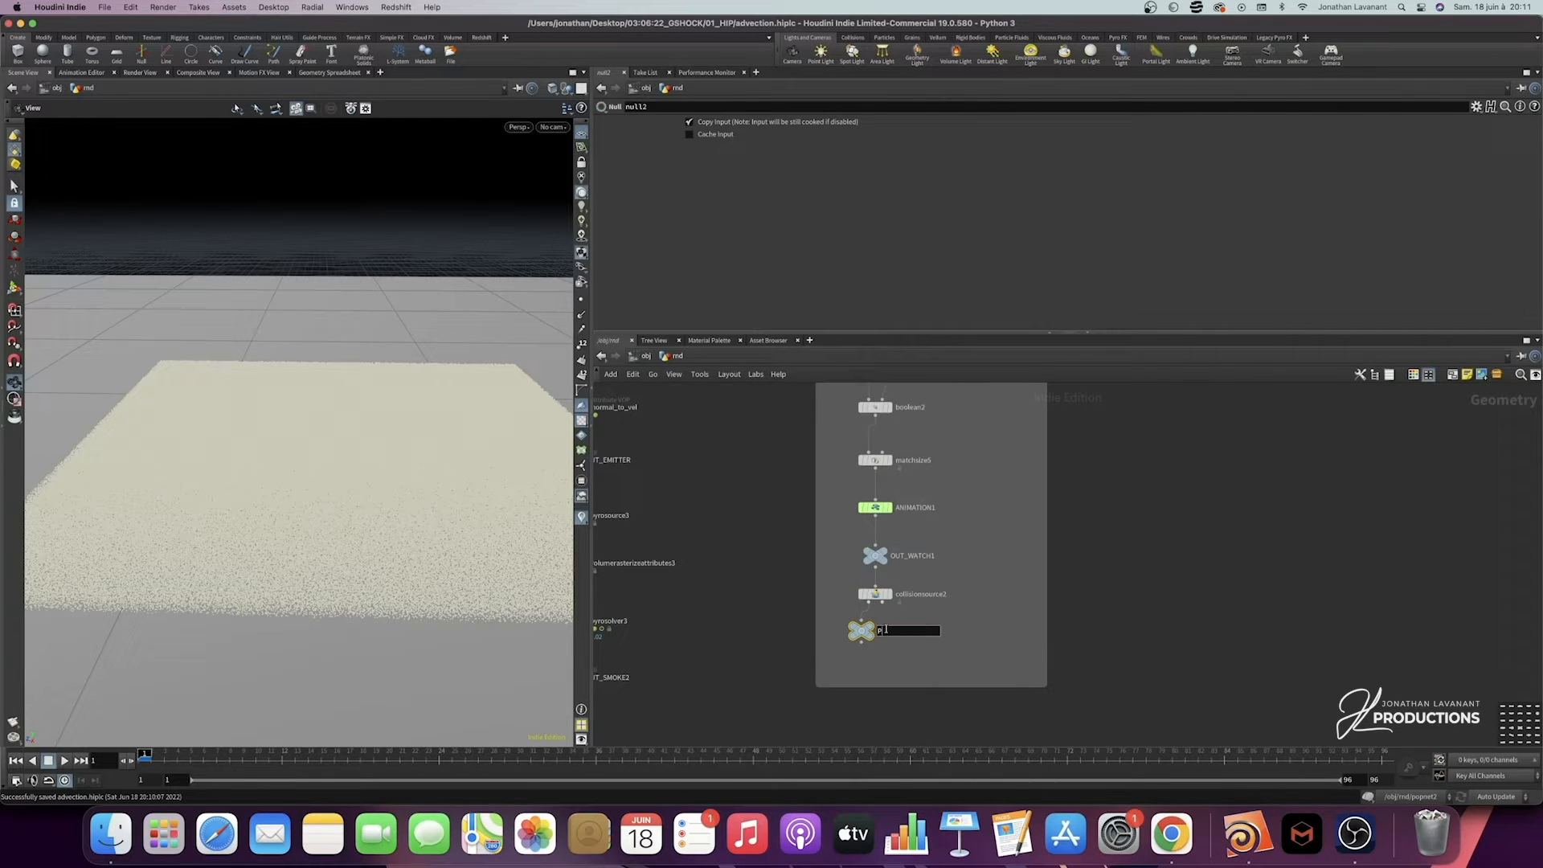
type("OL1")
key("Return")
Step: Add a second null named VOL1 beside POL1, wired to the other output of collisionsource2
key("Tab")
type("null")
key("Return")
left_click(930, 632)
double_click(962, 633)
type("vo")
left_click(1010, 594)
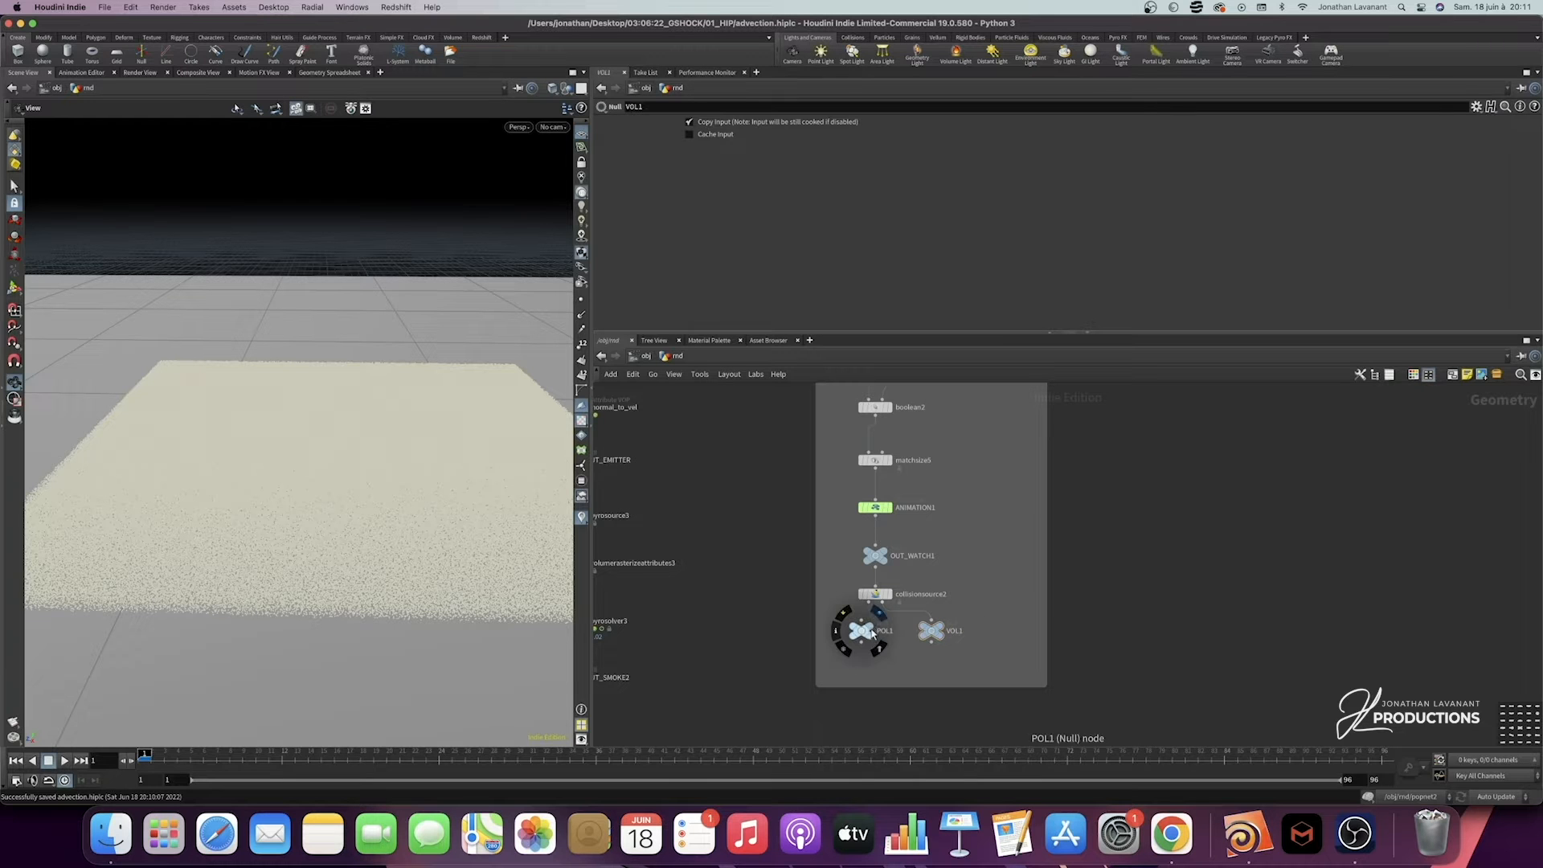
Step: Display POL1 and VOL1 in turn to inspect the collision geometry and the collision volume
left_click(879, 613)
scroll(296, 444, "up", 10)
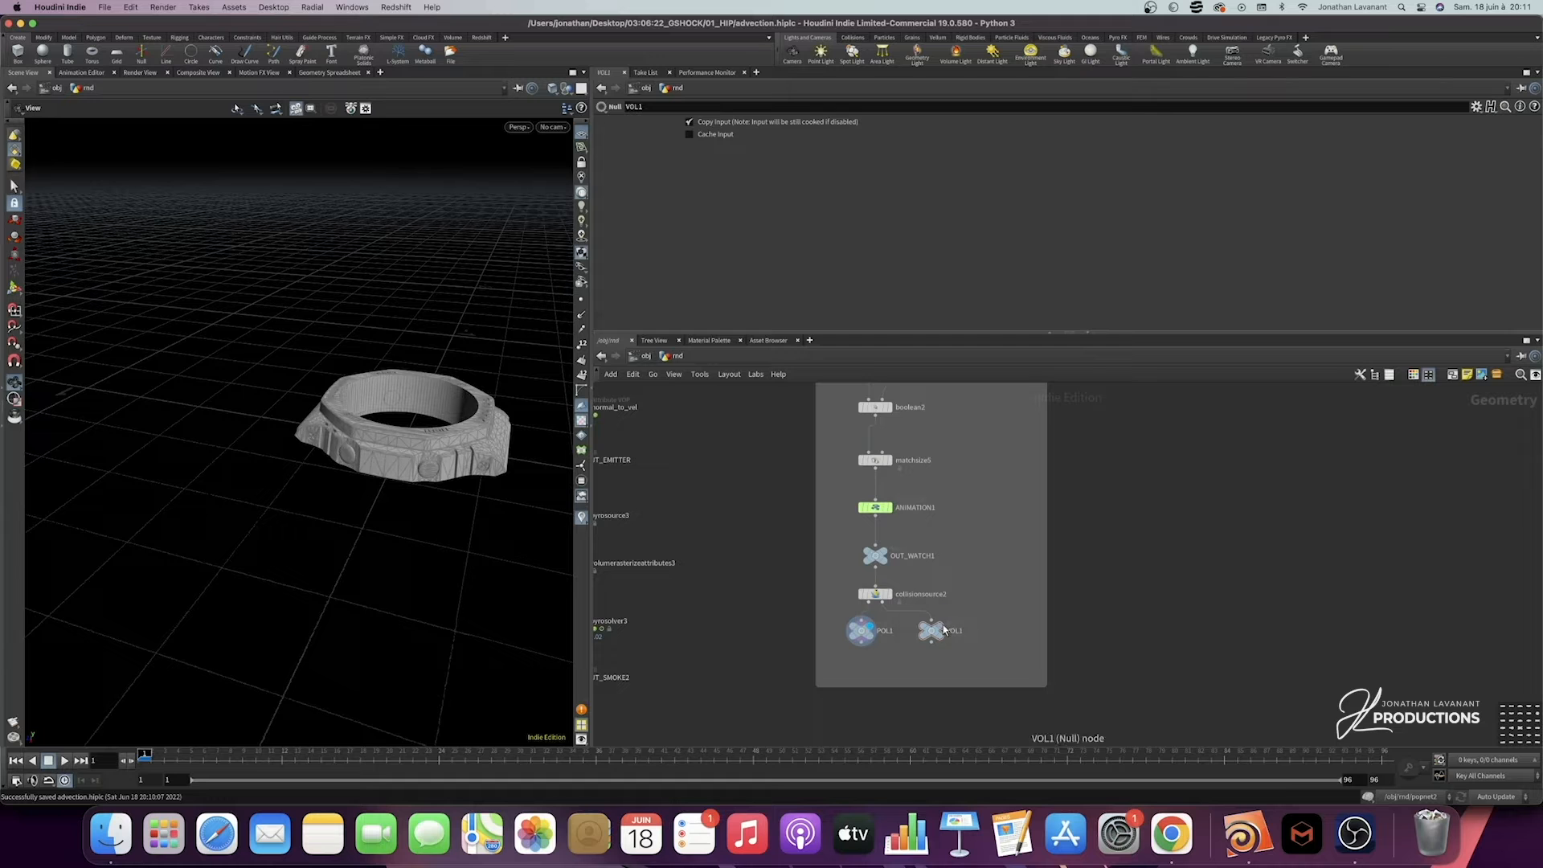
left_click(948, 614)
left_click_drag(420, 442, 331, 484)
Step: Set the collision volume's Voxel Size on collisionsource2 to 0.002
left_click(874, 594)
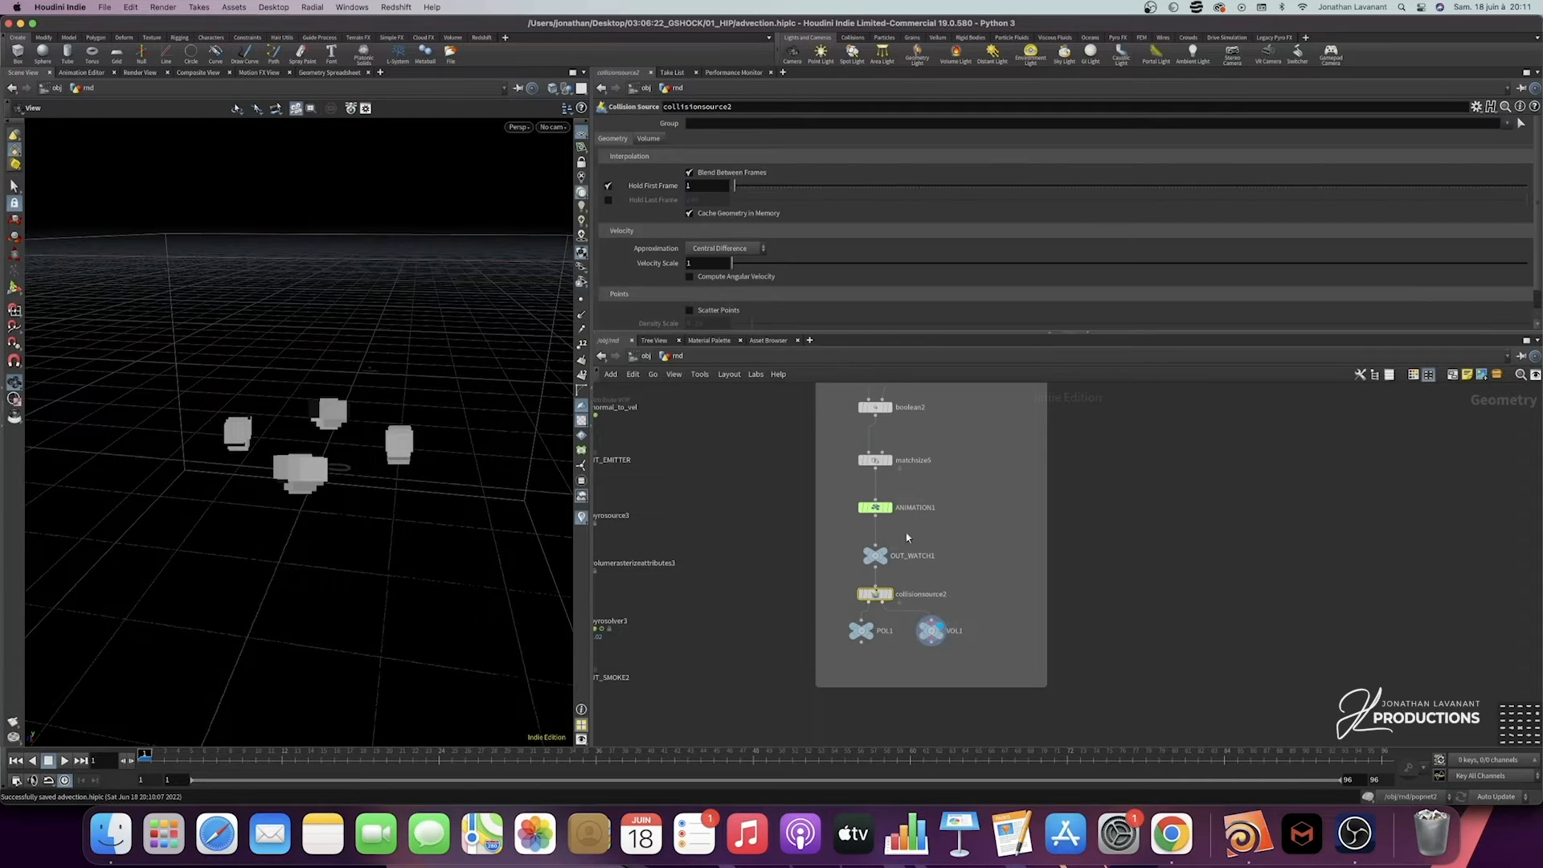
left_click(650, 139)
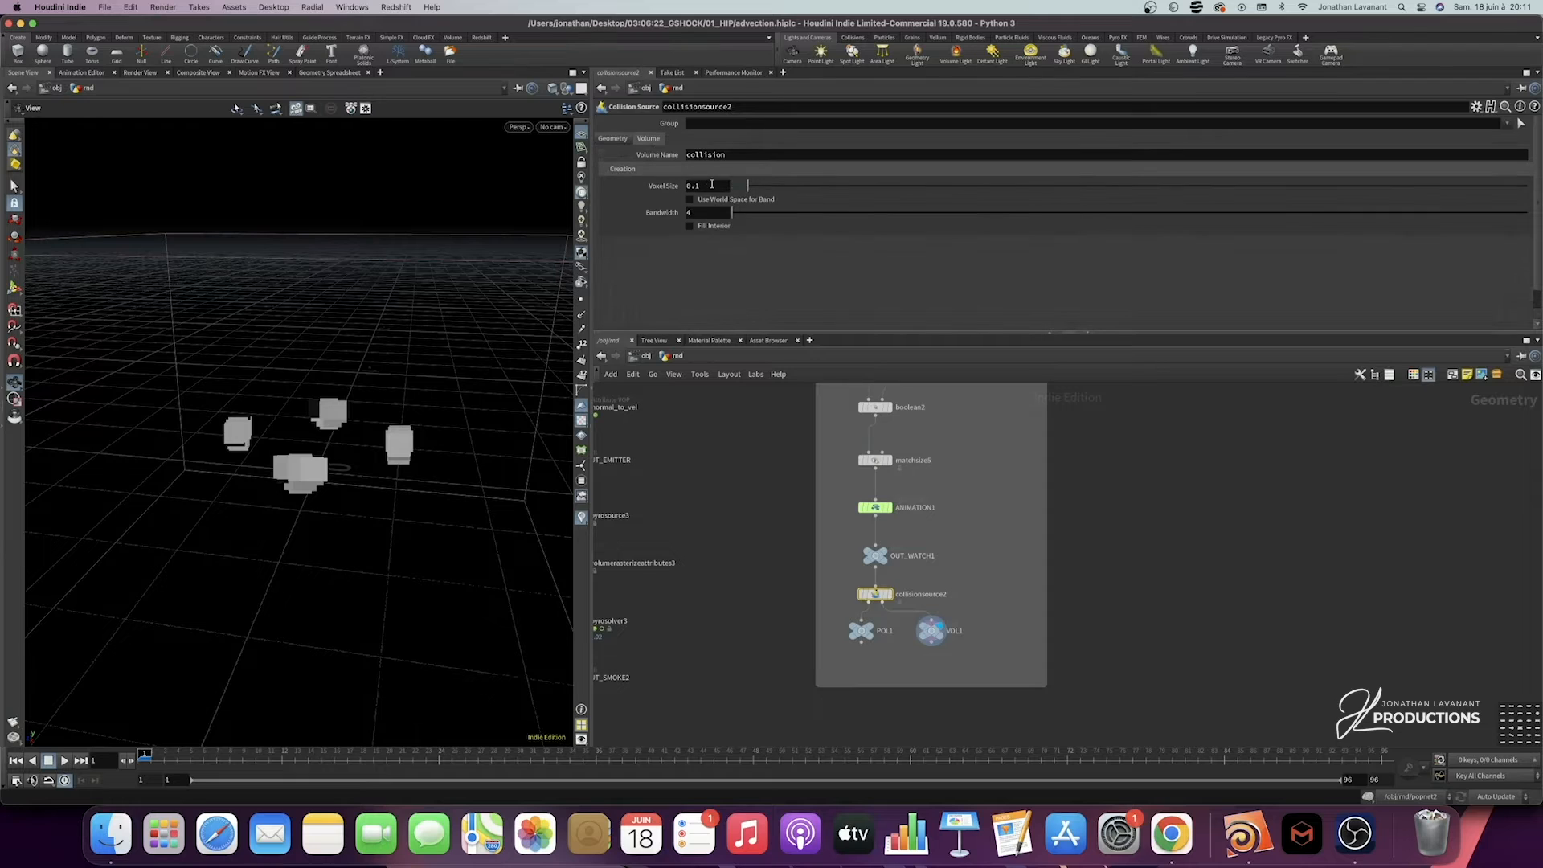
double_click(696, 186)
key("Return")
double_click(710, 185)
key("Return")
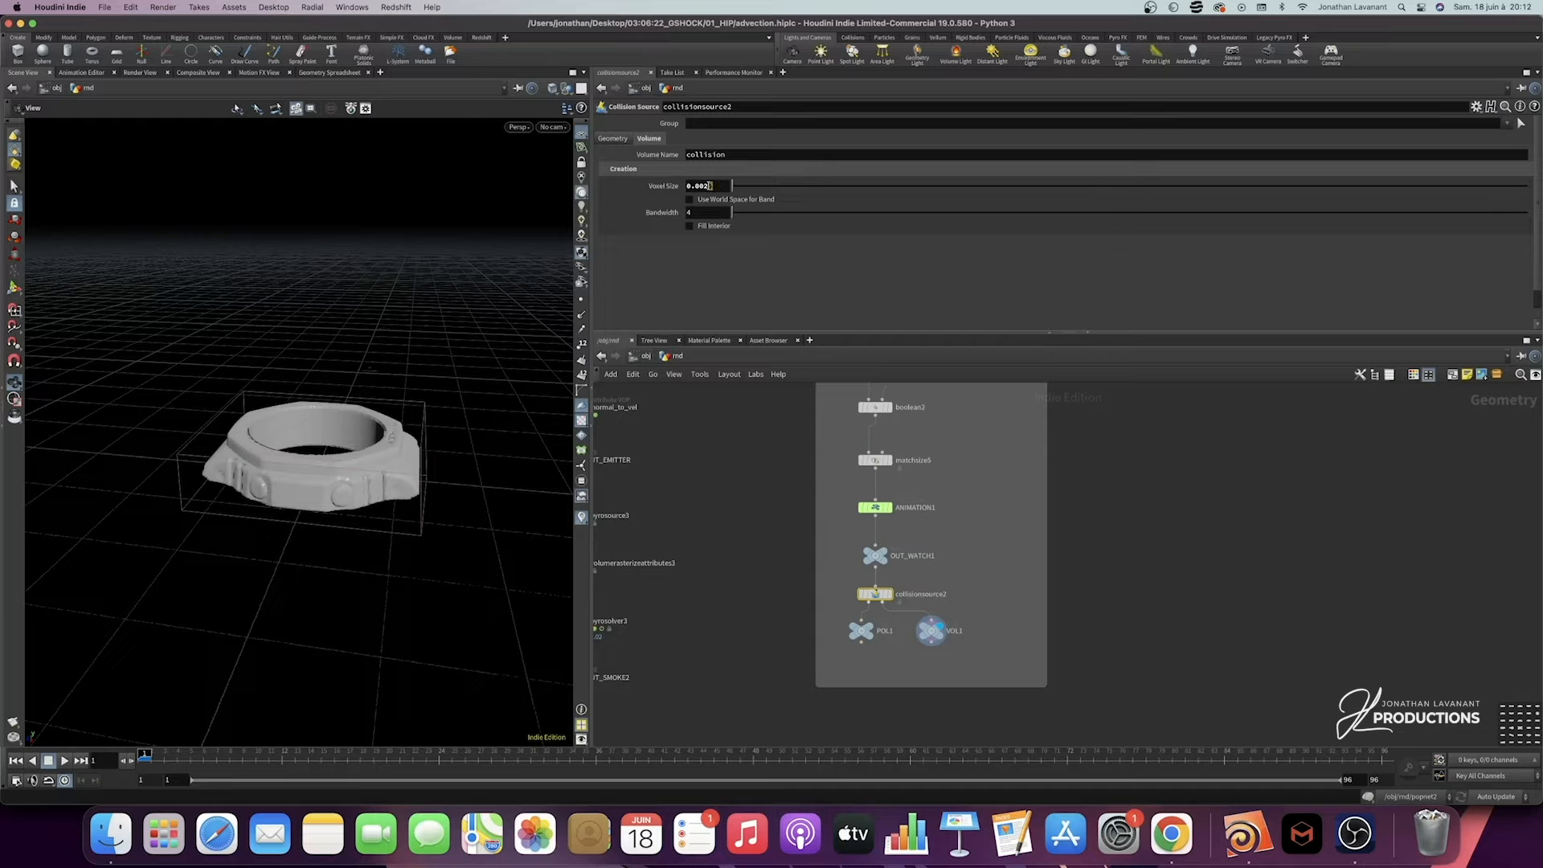
key("Return")
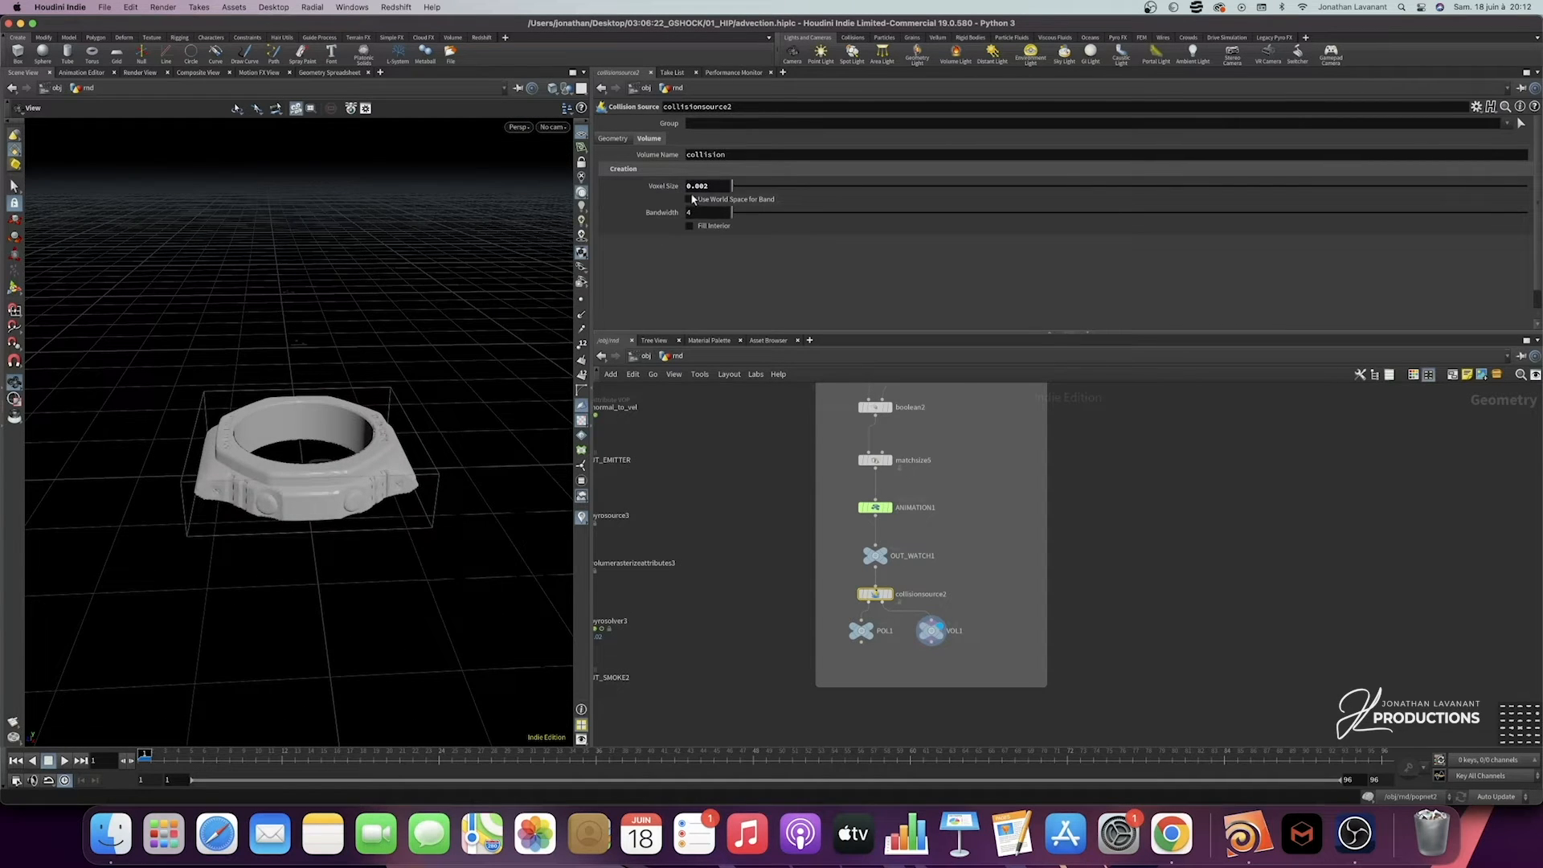
Step: Inside popnet2, set the SOP Path of staticobject1 to /obj/rnd/POL1
middle_click_drag(860, 661, 915, 643)
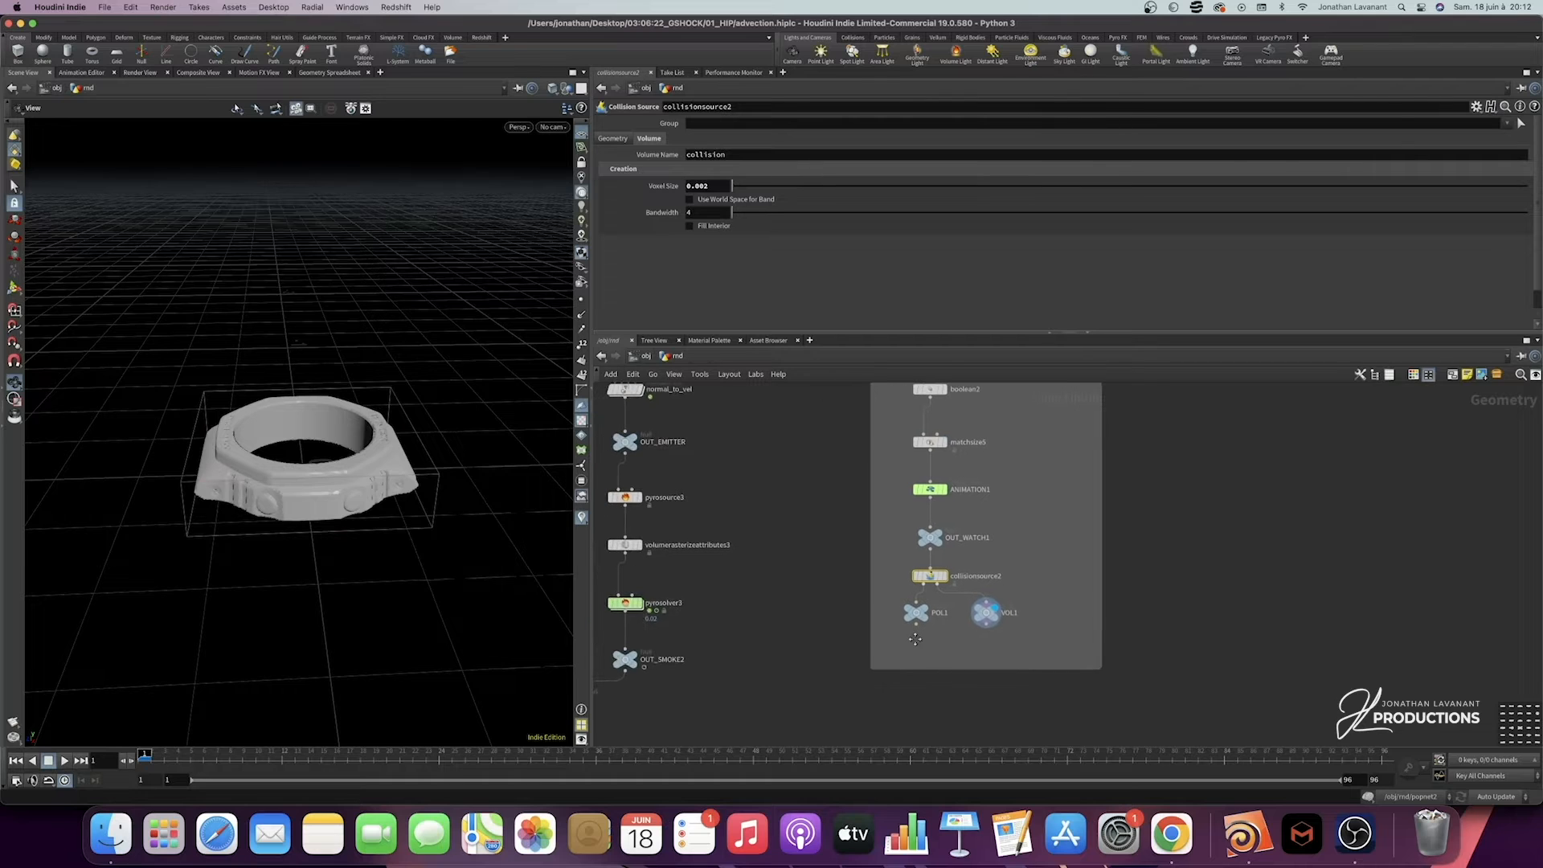
left_click(986, 611)
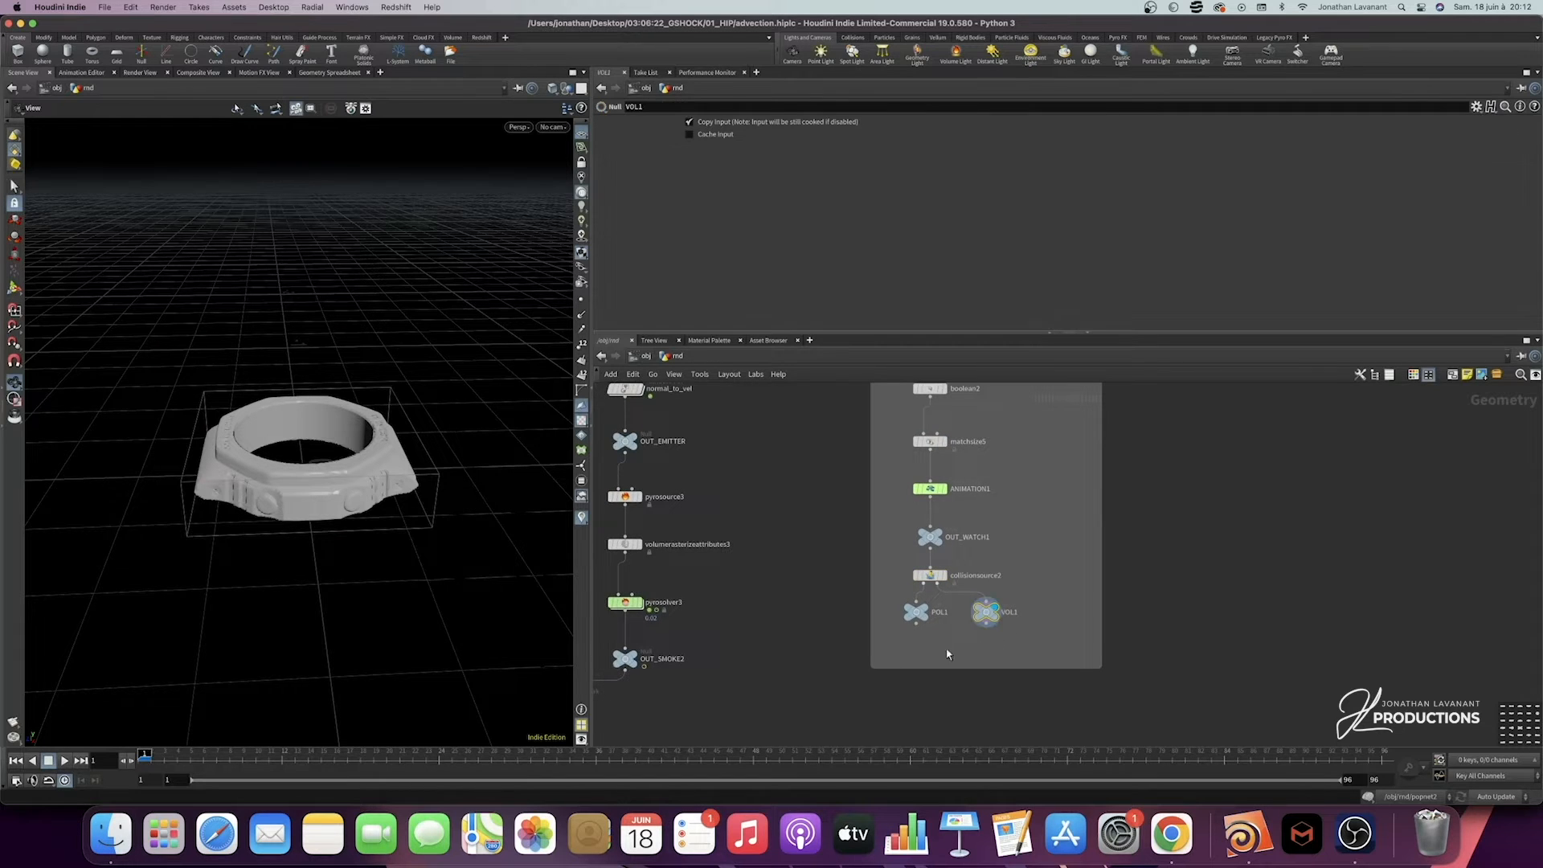
middle_click_drag(946, 654, 1109, 581)
middle_click_drag(923, 630, 998, 622)
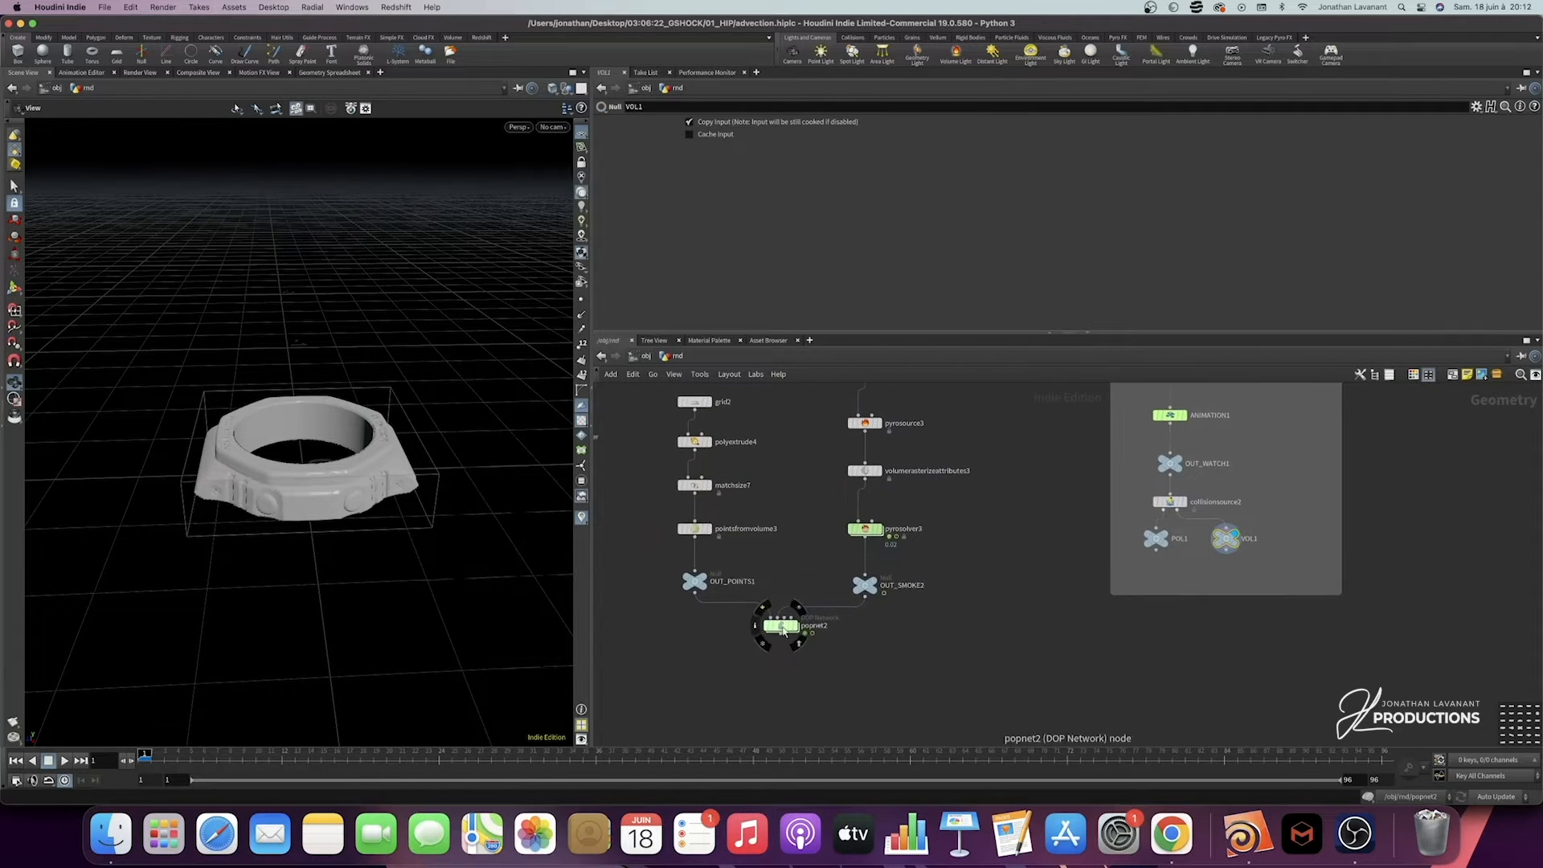
double_click(780, 626)
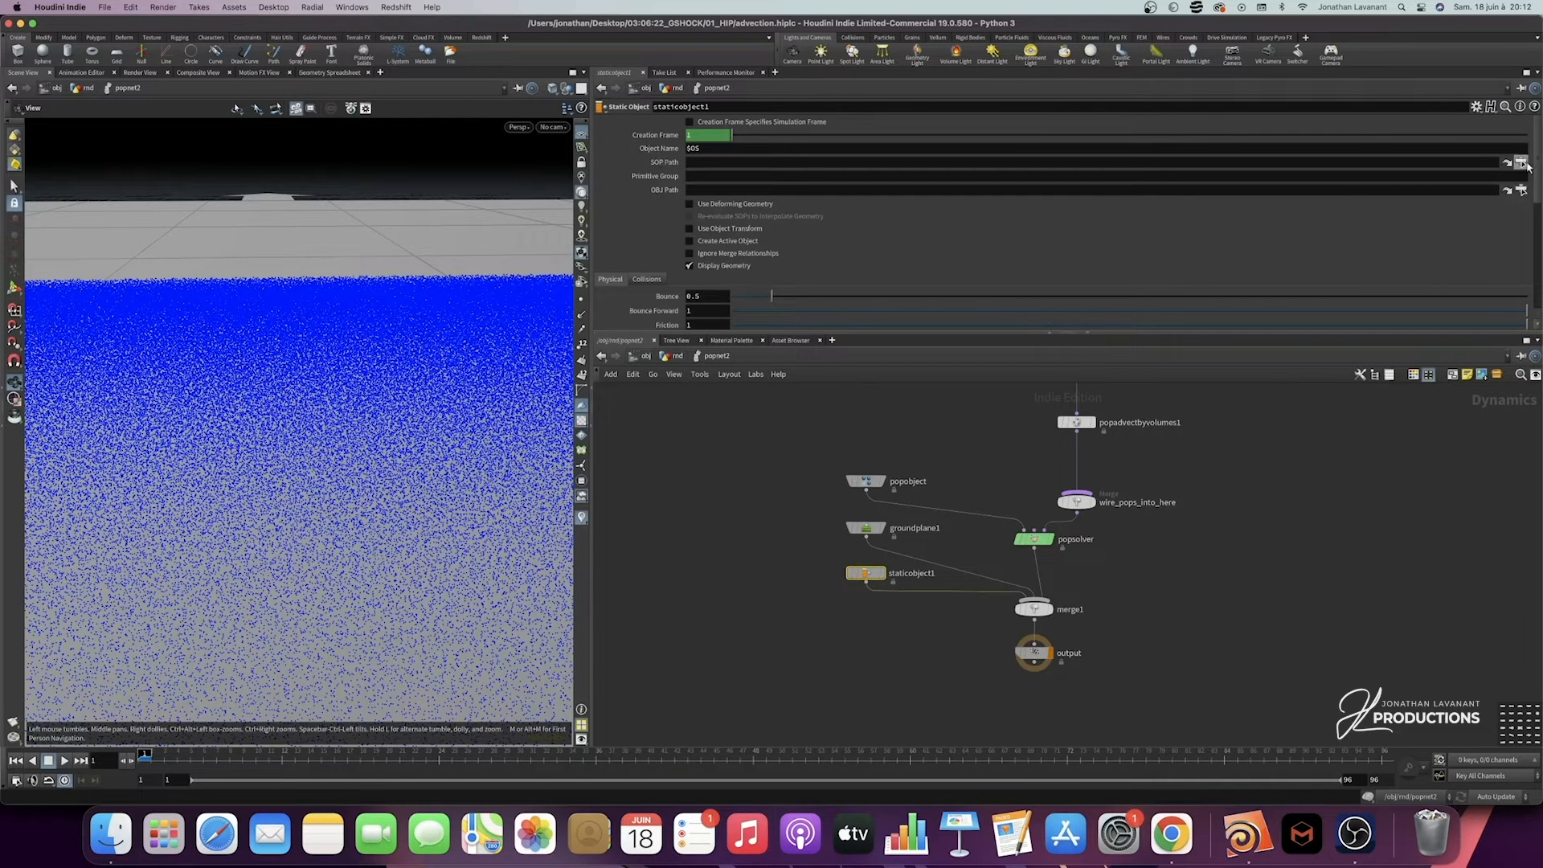
left_click(1521, 163)
left_click_drag(1005, 245, 1005, 204)
left_click(923, 190)
left_click(903, 348)
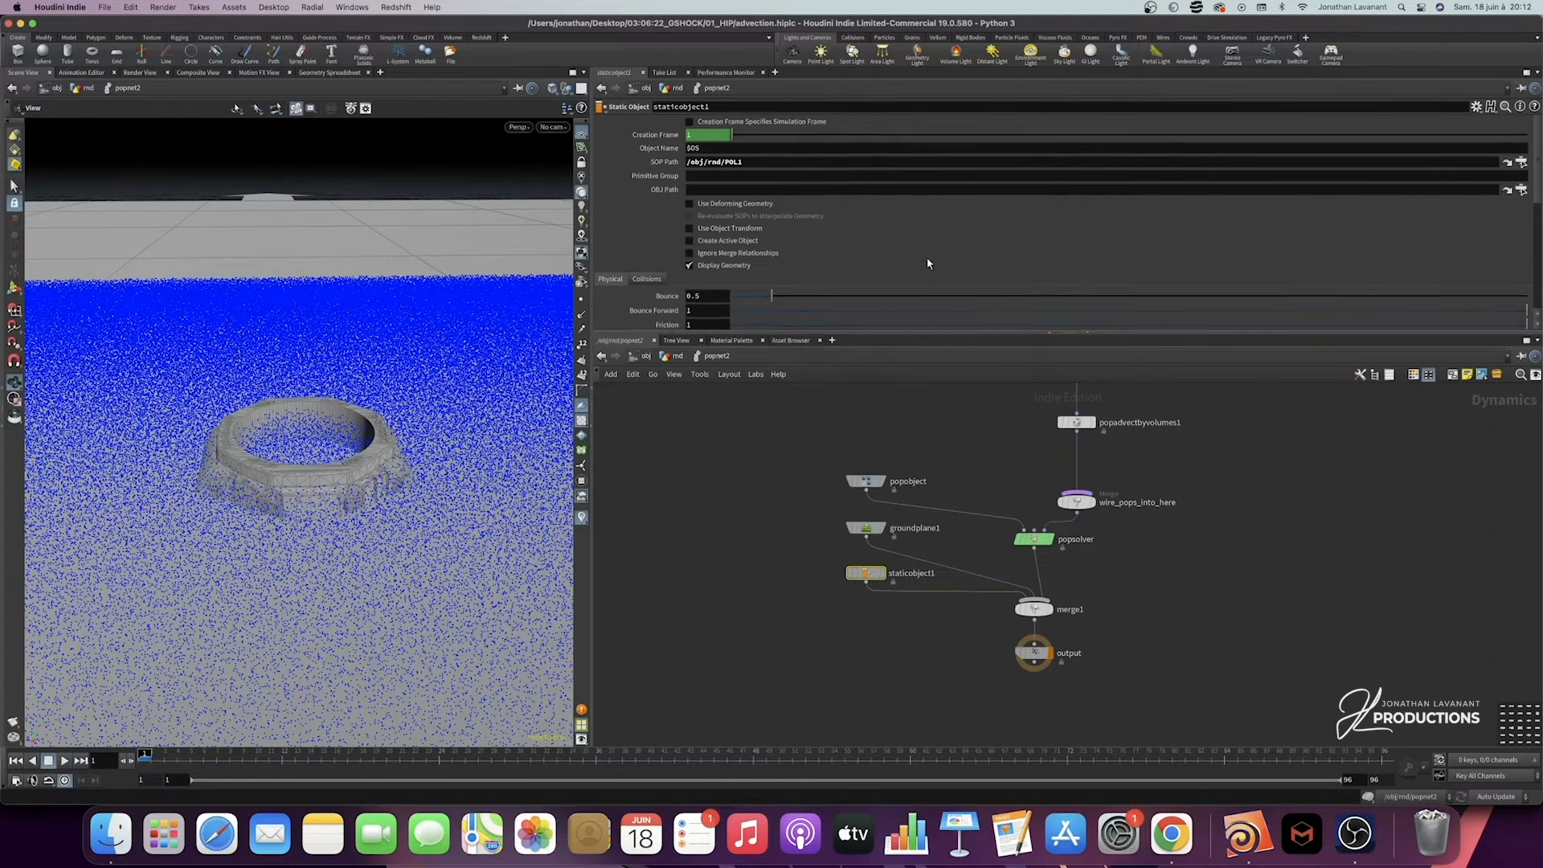
Step: Set the RBD Solver volume collision Mode of staticobject1 to Volume Sample
scroll(884, 253, "down", 3)
left_click(647, 177)
scroll(732, 249, "down", 2)
left_click(727, 211)
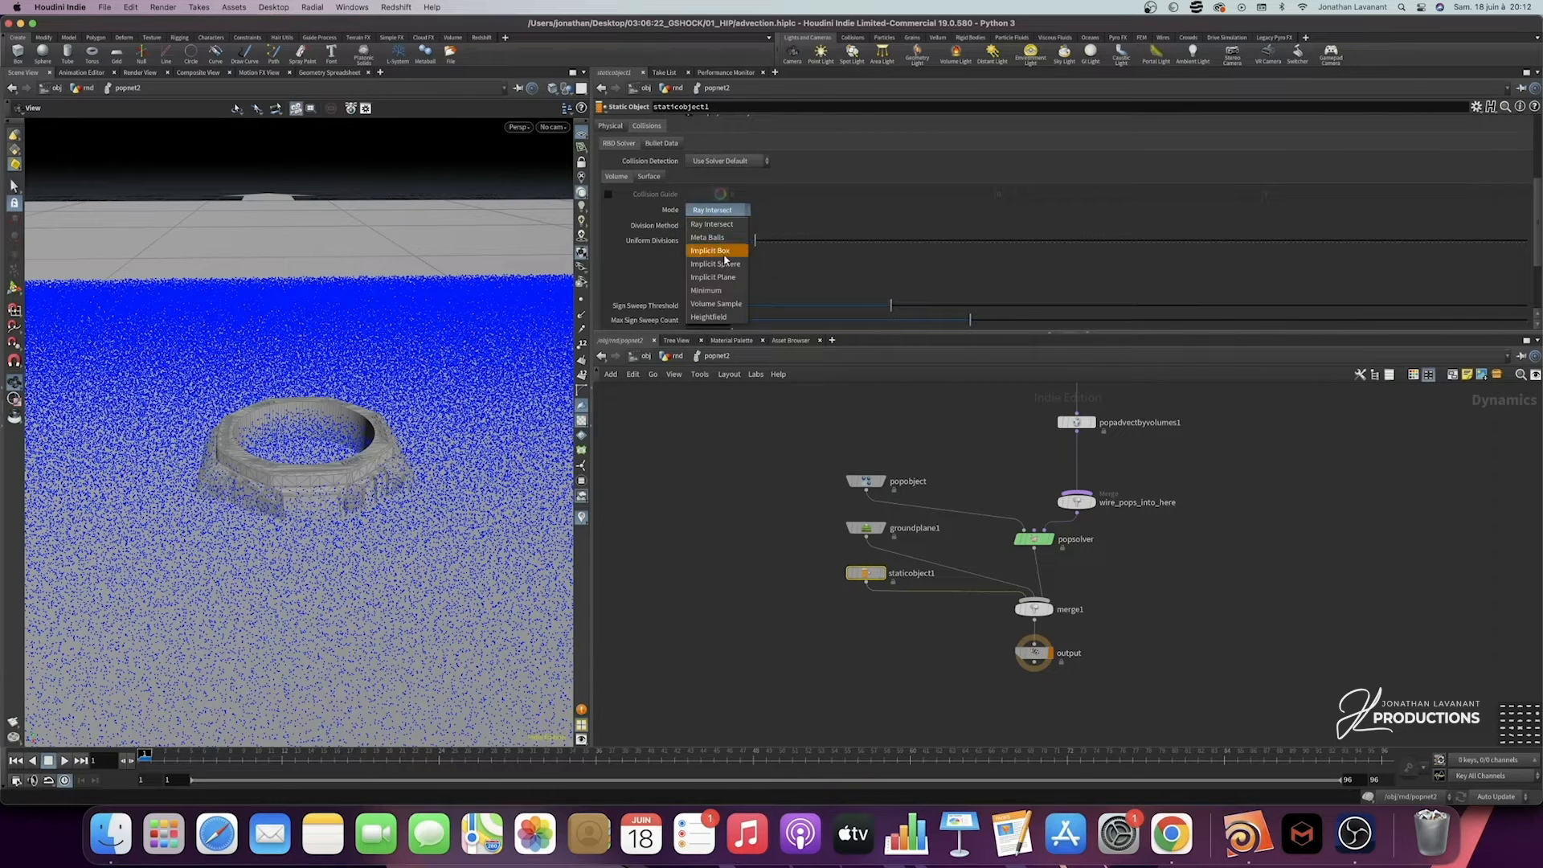
left_click(725, 306)
scroll(821, 258, "down", 3)
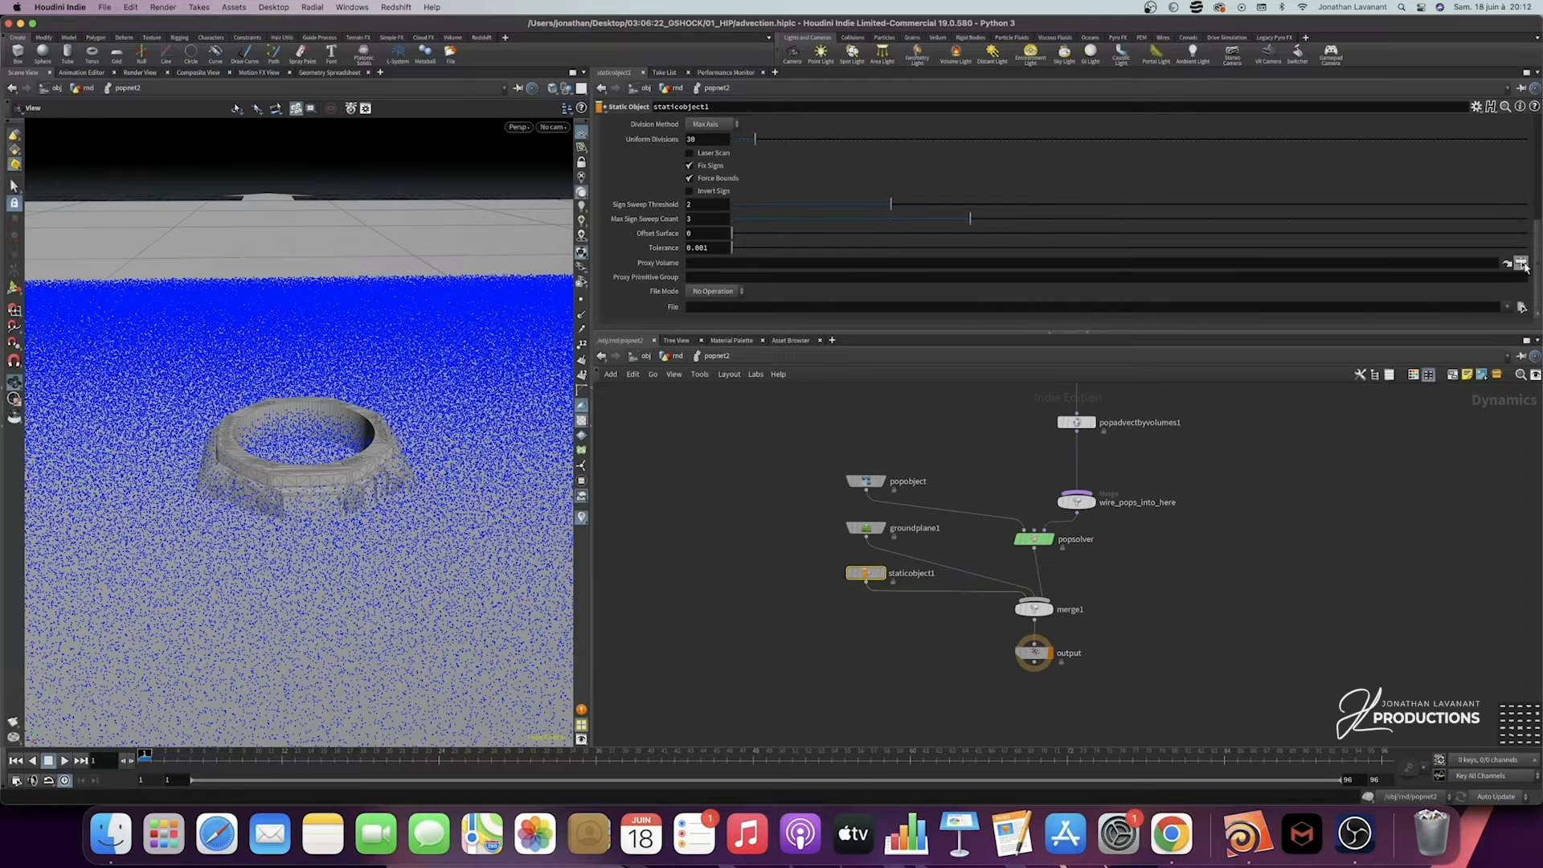
Step: Set the Proxy Volume of staticobject1 to /obj/rnd/VOL1
left_click(1521, 263)
left_click_drag(1463, 159, 733, 234)
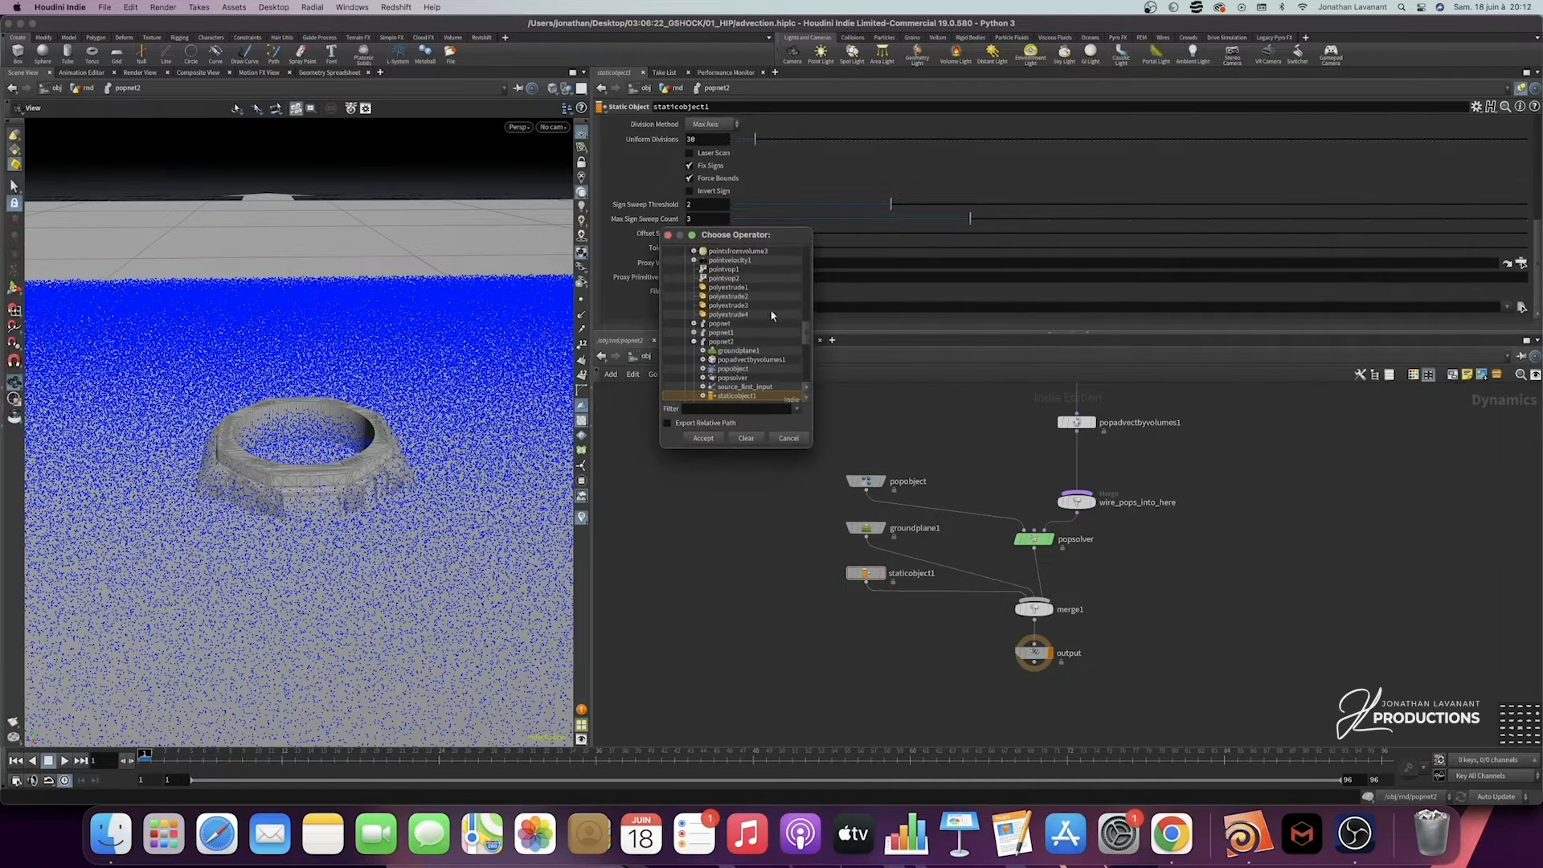
left_click_drag(806, 330, 807, 275)
left_click(715, 302)
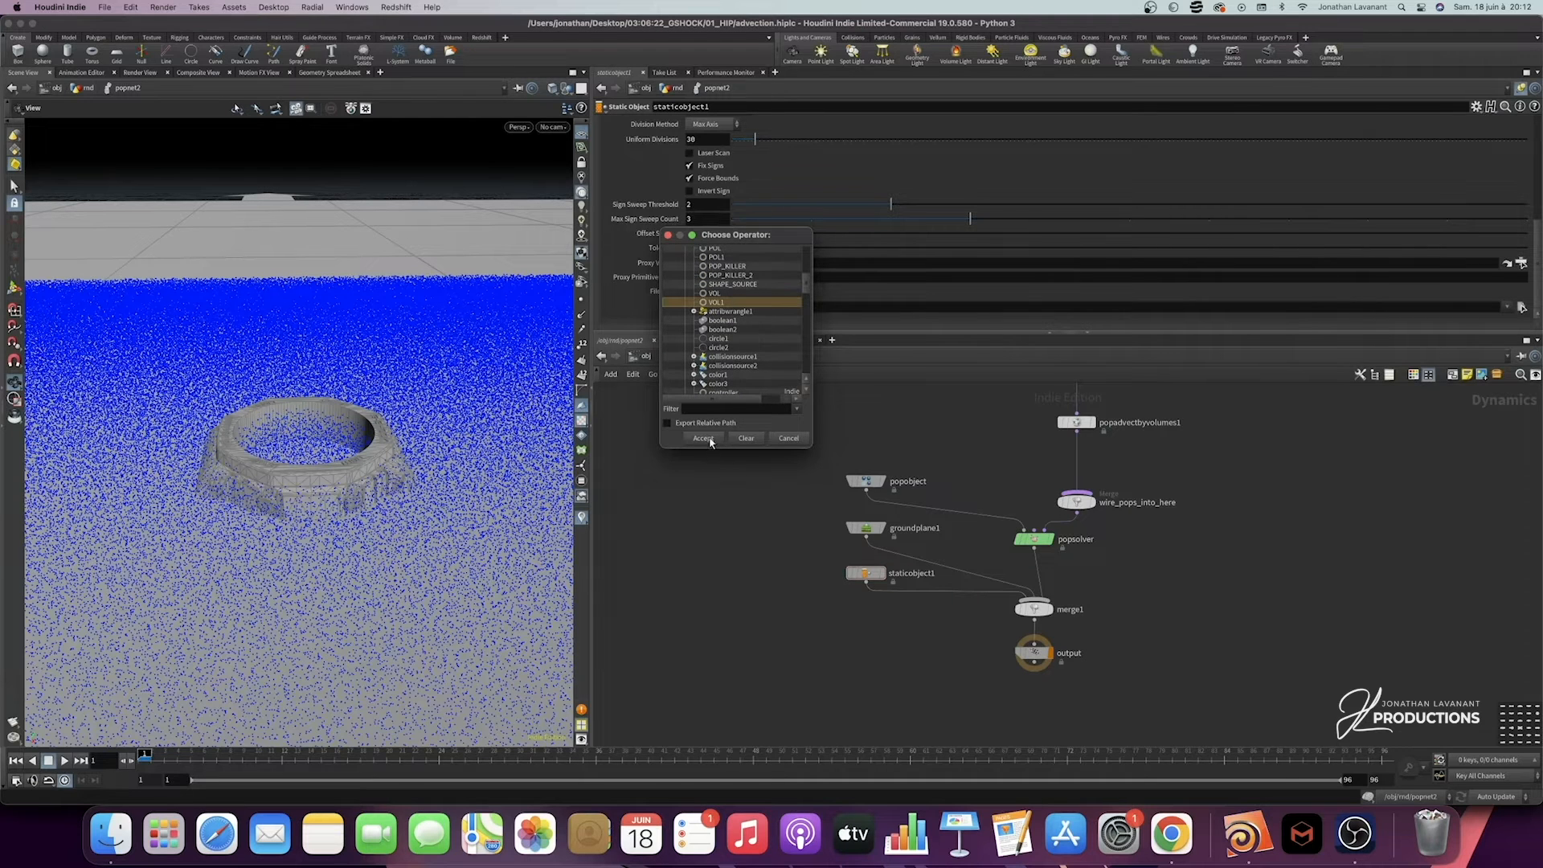
left_click(703, 438)
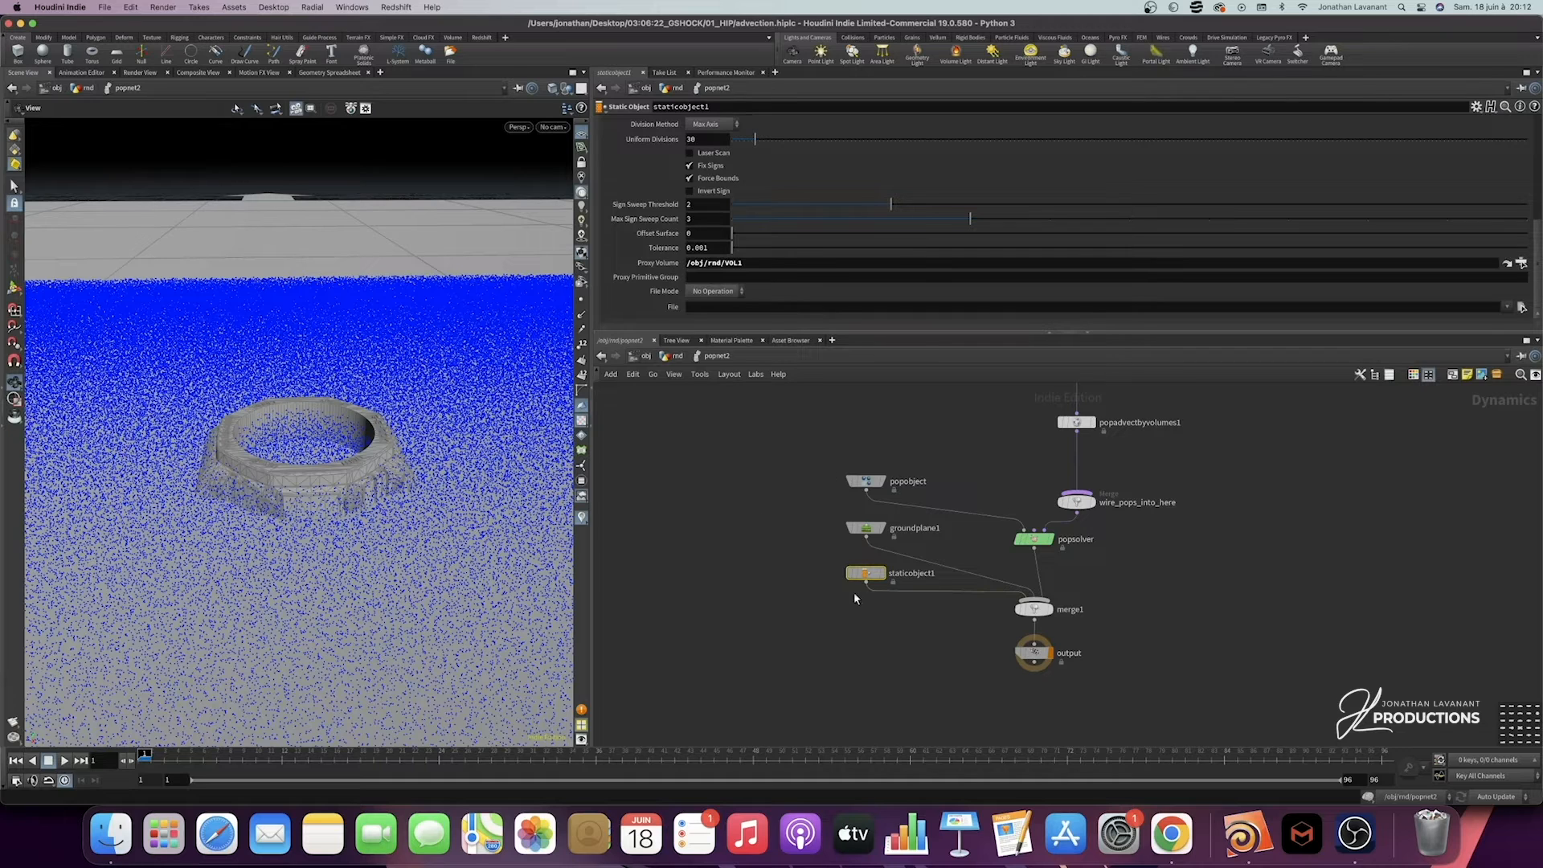
Step: Space out source_first_input and popadvectbyvolumes1, and insert a POP Group node between them
scroll(752, 576, "down", 3)
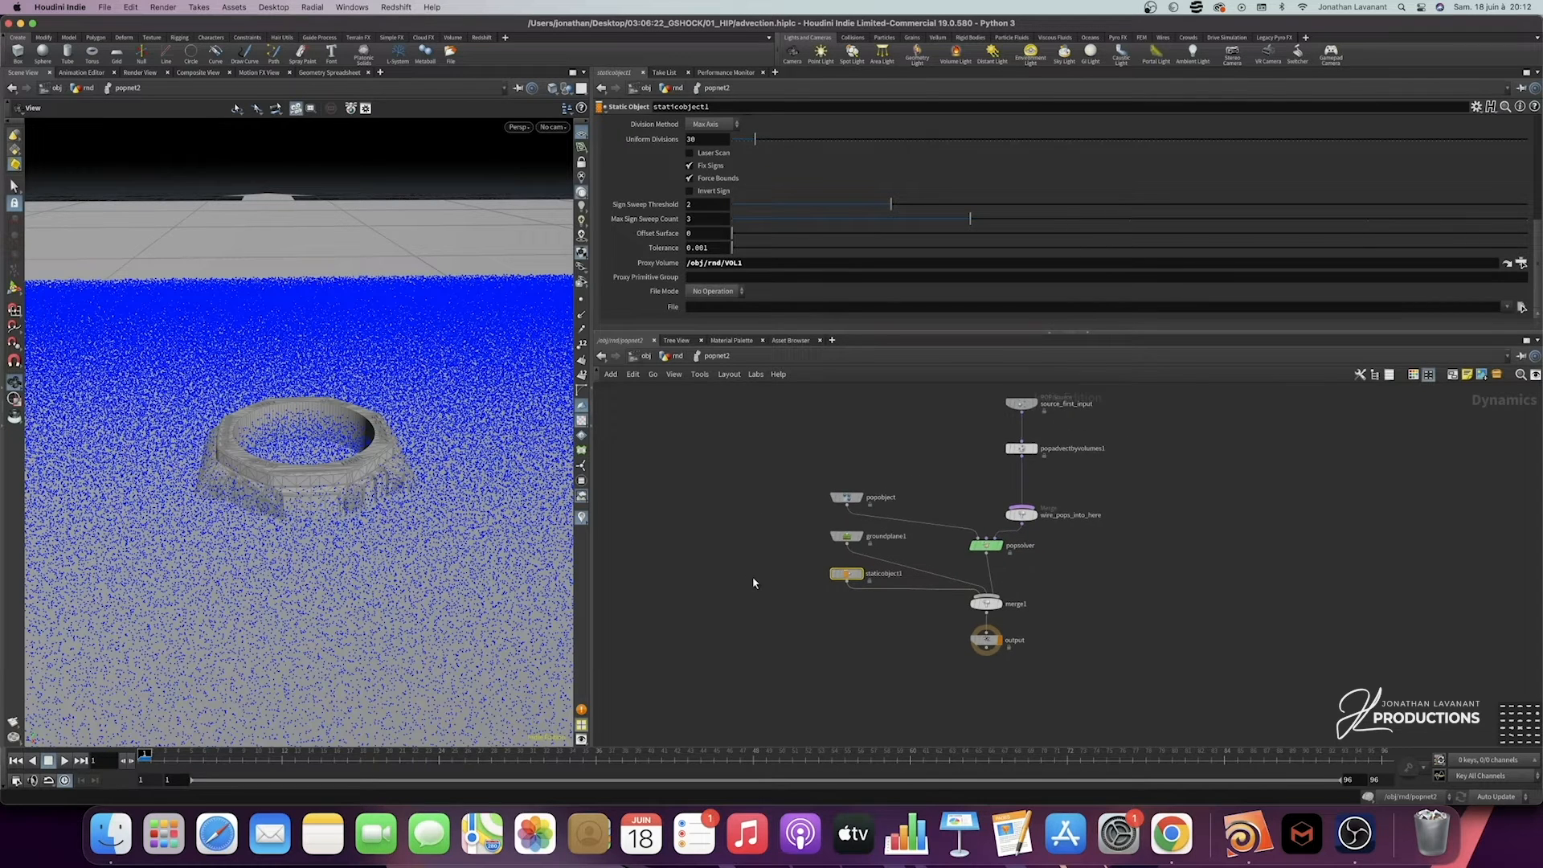
scroll(1027, 484, "up", 3)
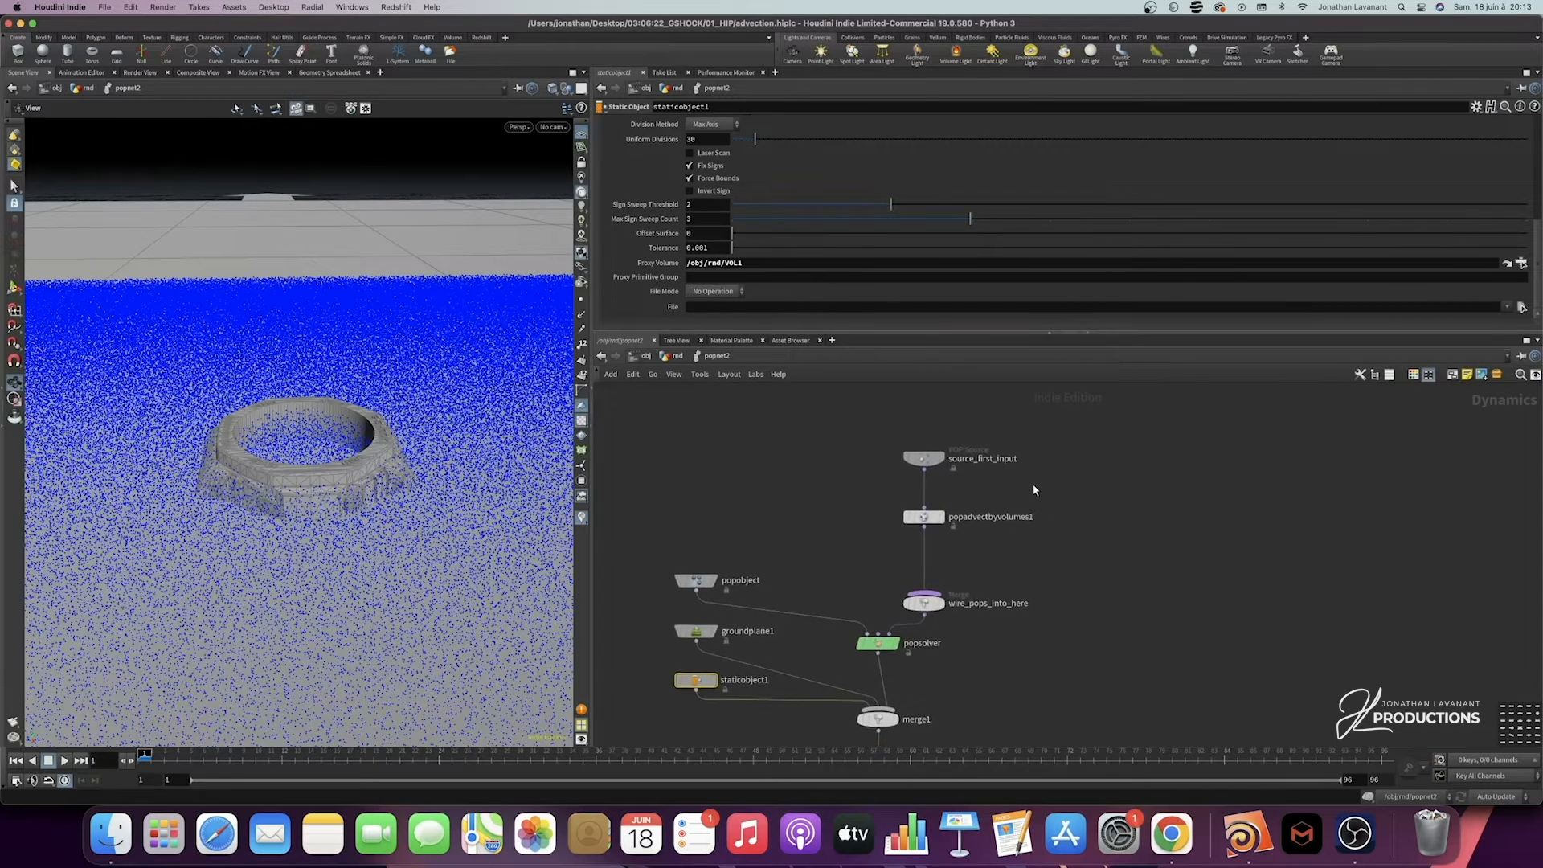
left_click_drag(864, 480, 864, 435)
left_click_drag(869, 551, 869, 539)
left_click(869, 540)
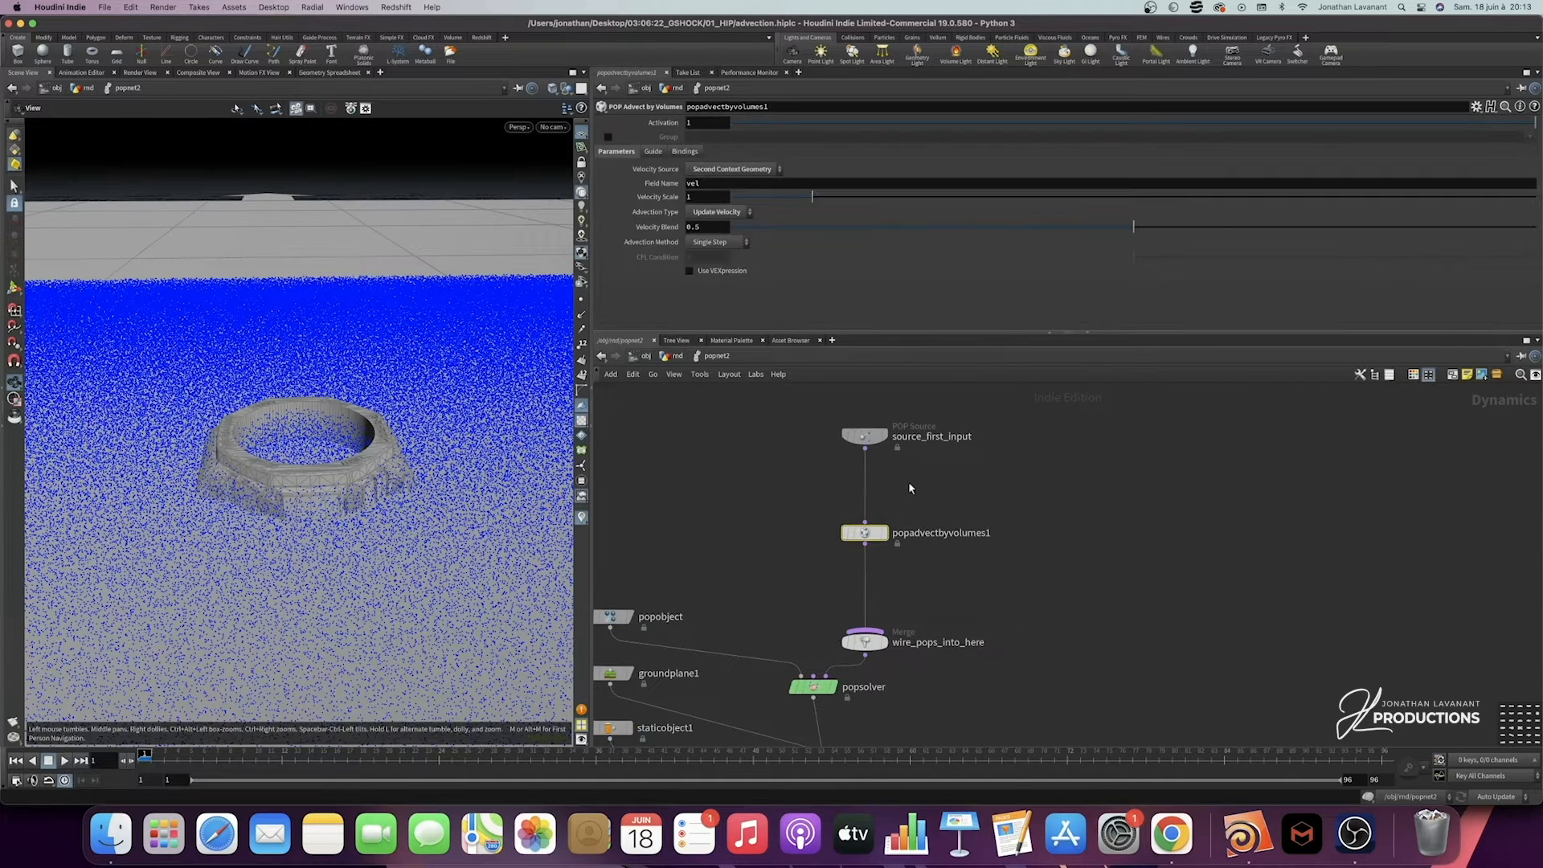
key("Tab")
type("pop g")
key("Return")
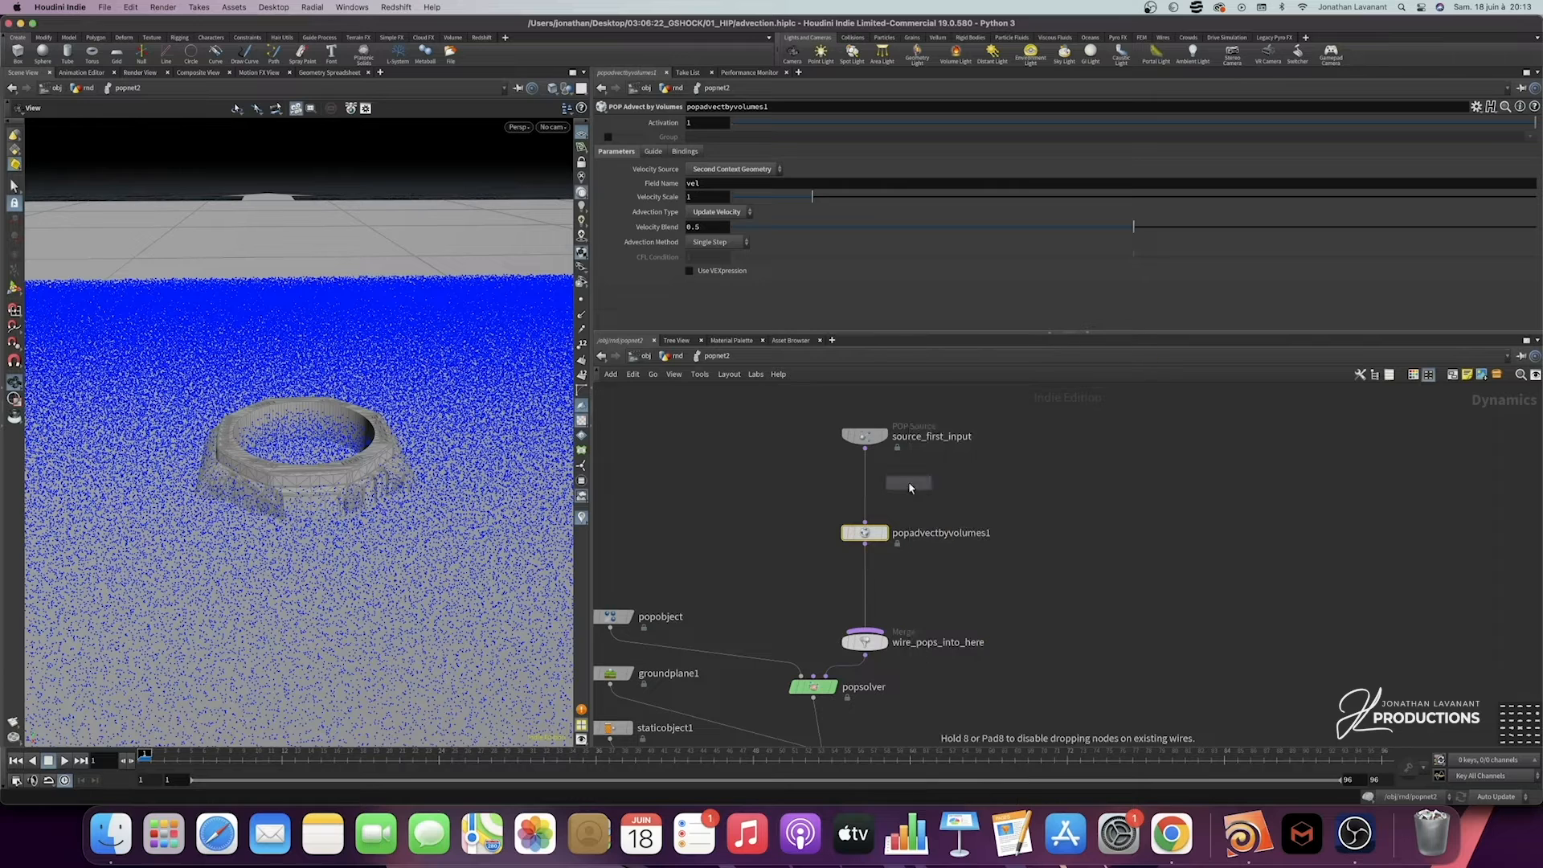
left_click(869, 485)
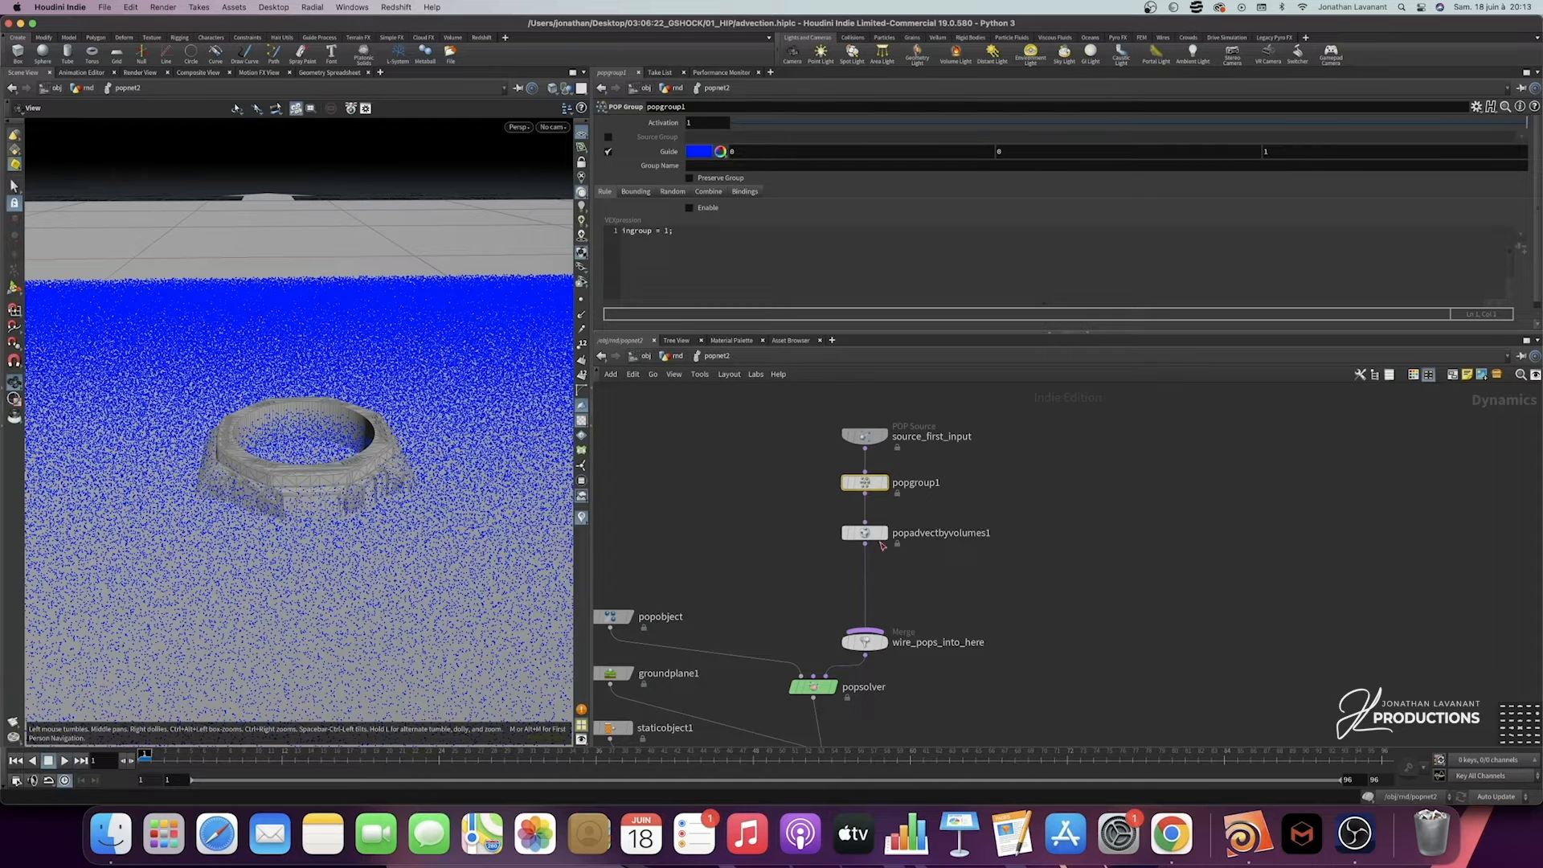
Step: In the rnd network, add a Tube node beside OUT_SMOKE2 and display it with POL1 as template
left_click(677, 356)
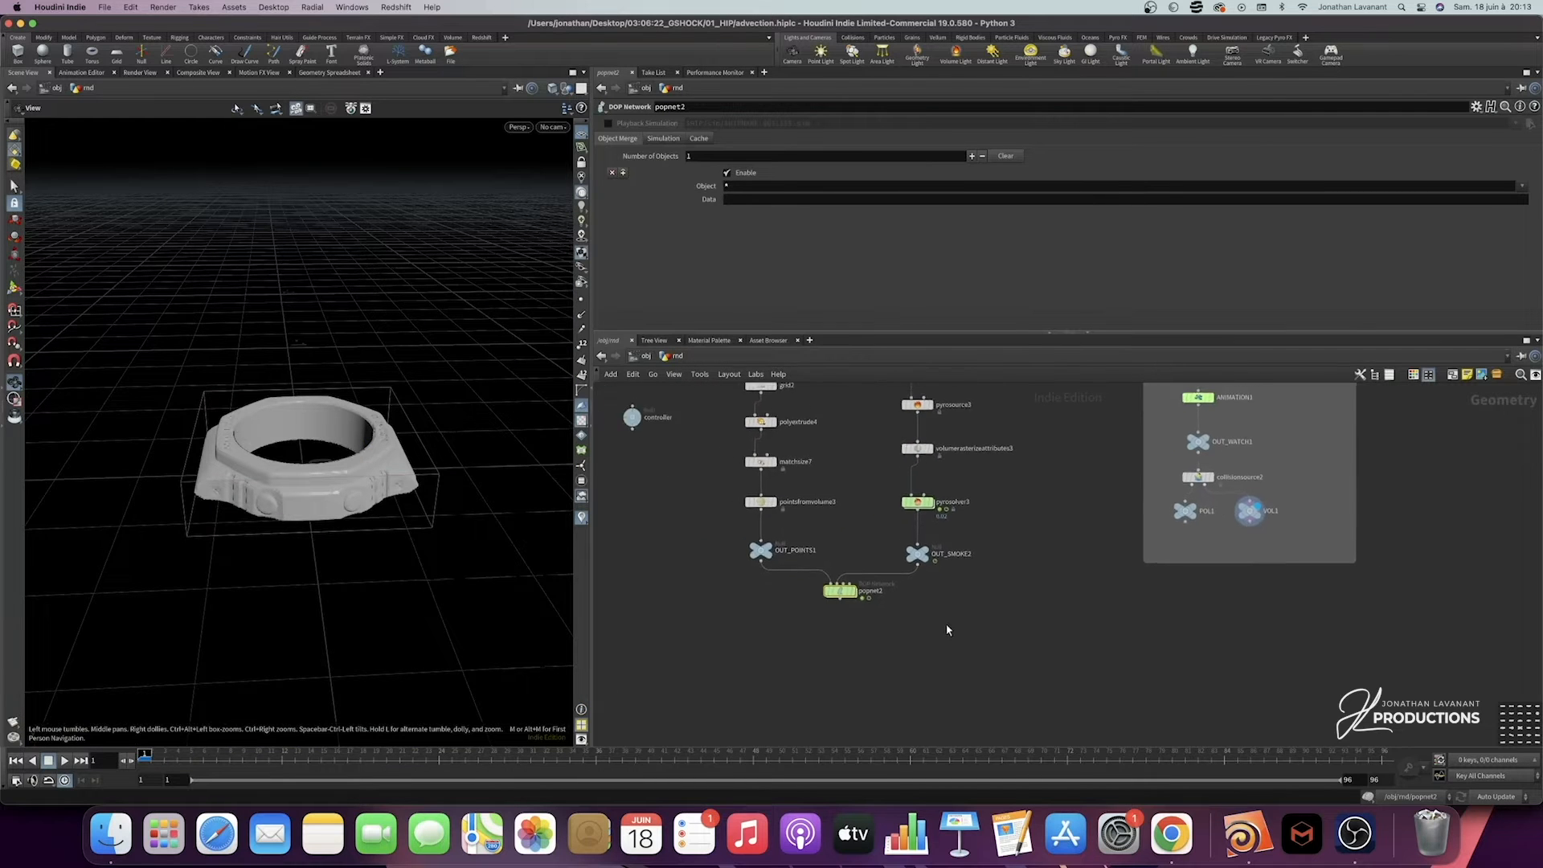
key("Tab")
type("tube")
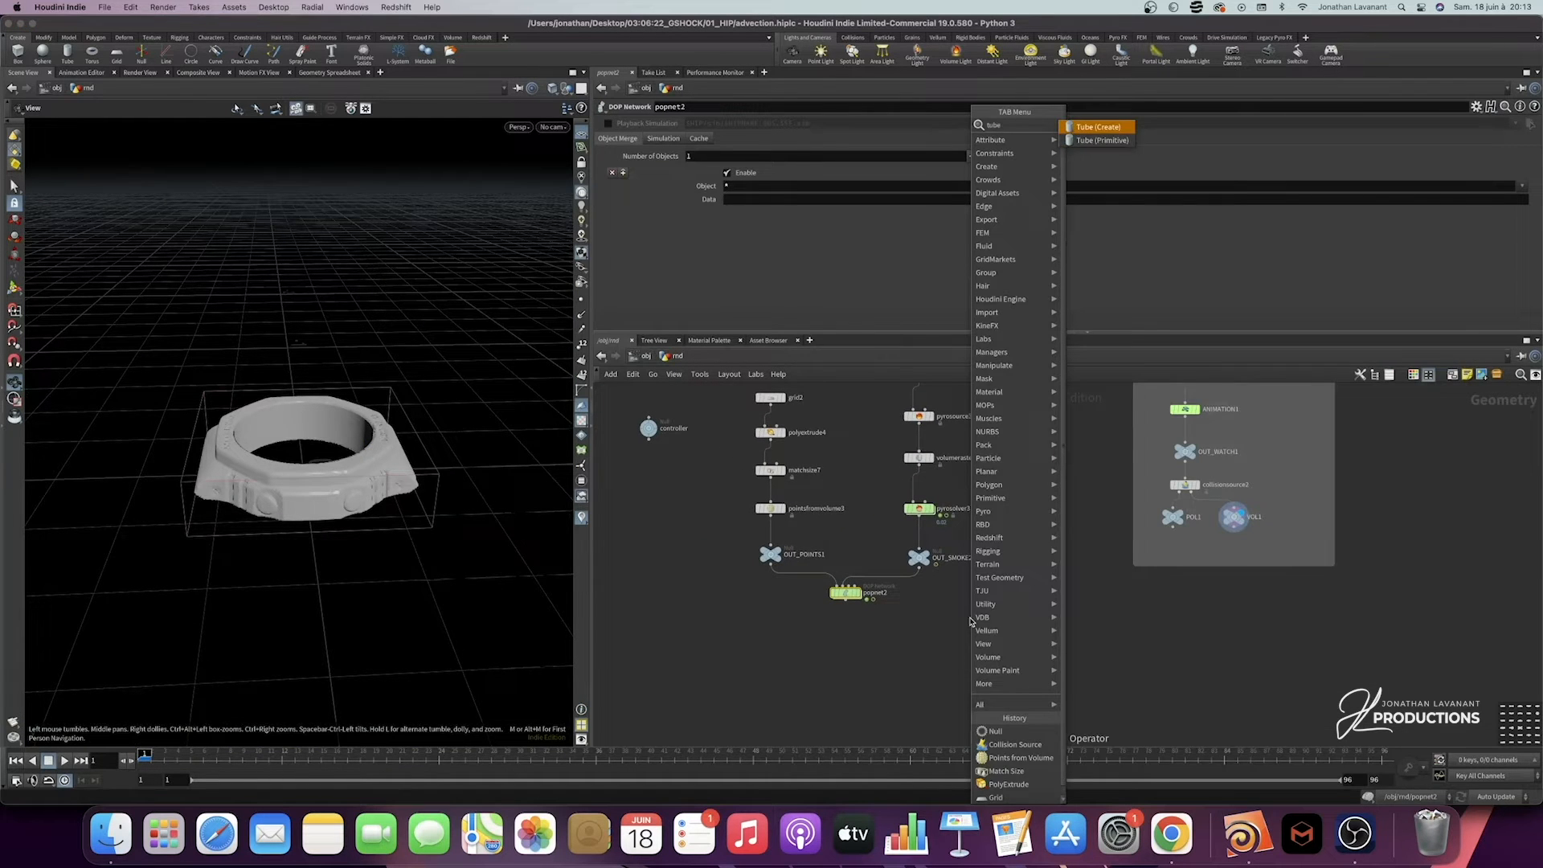
key("Return")
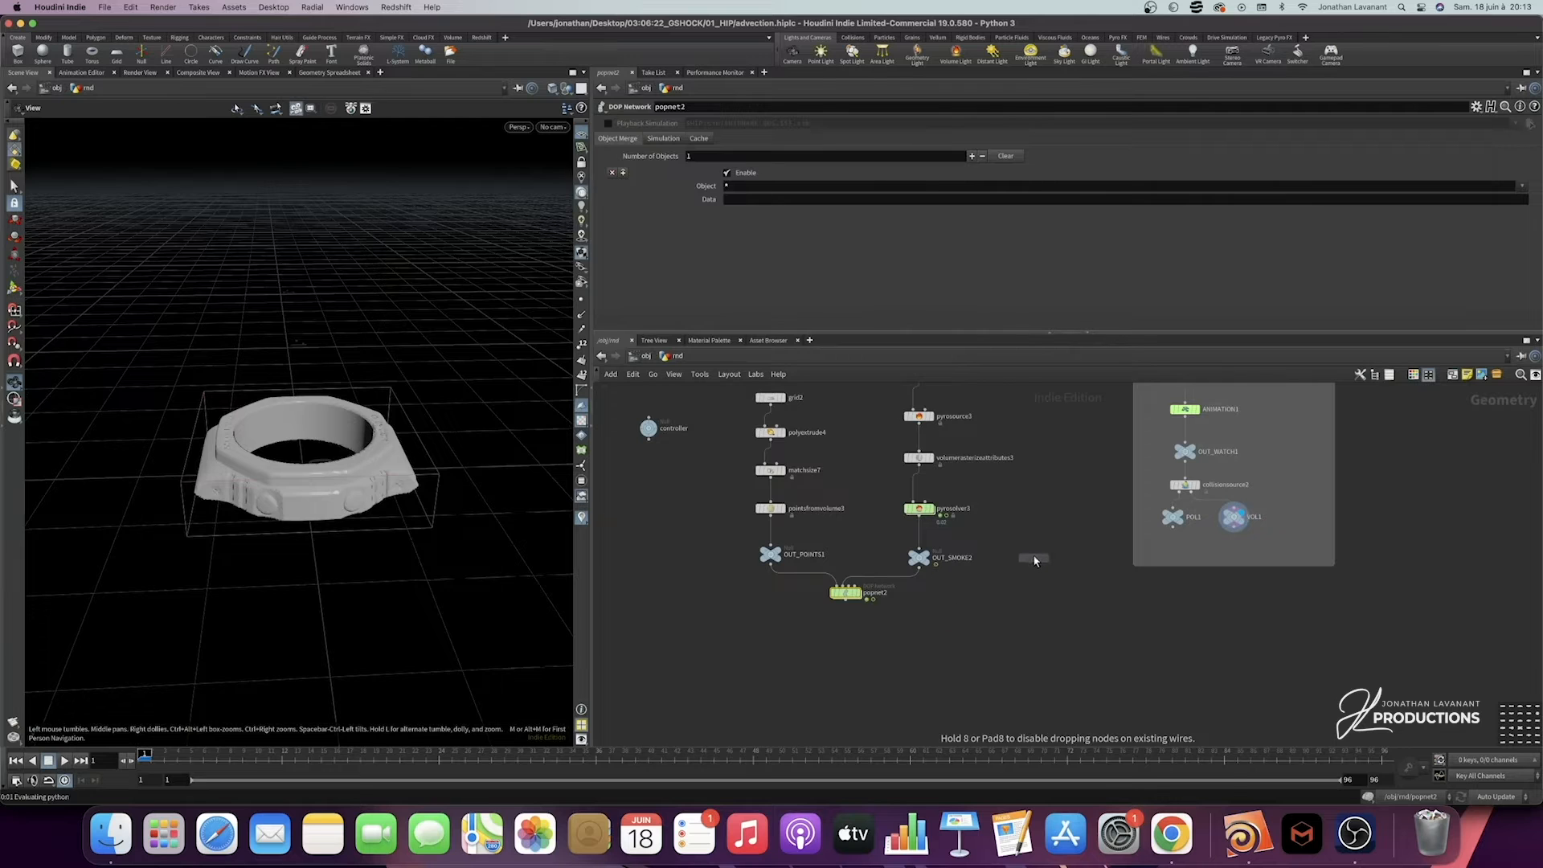
left_click(1032, 559)
scroll(1036, 562, "up", 2)
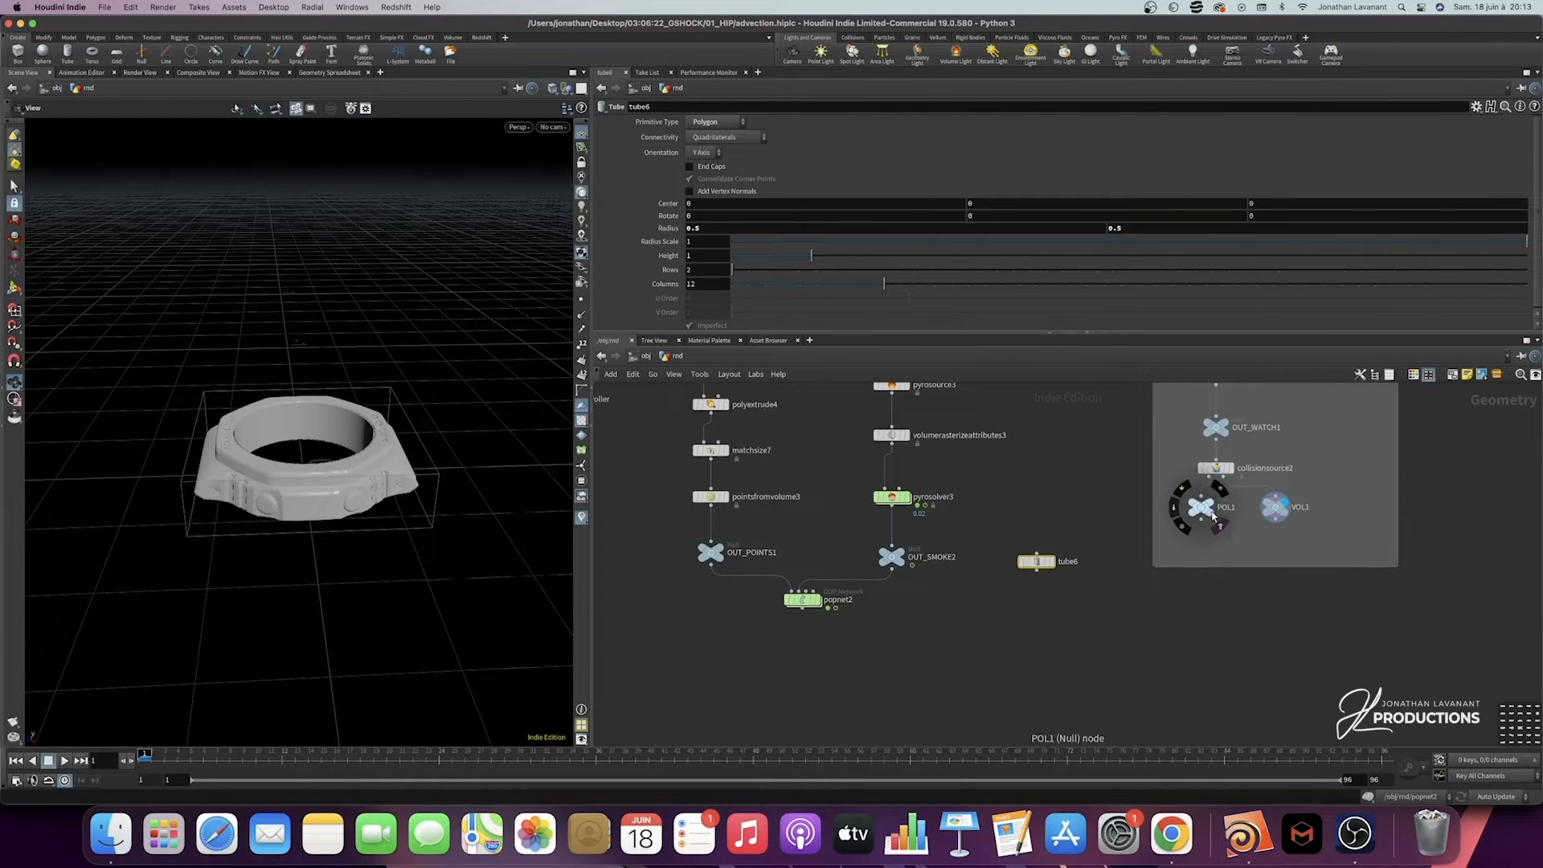
left_click(1051, 561)
left_click_drag(359, 464, 399, 472)
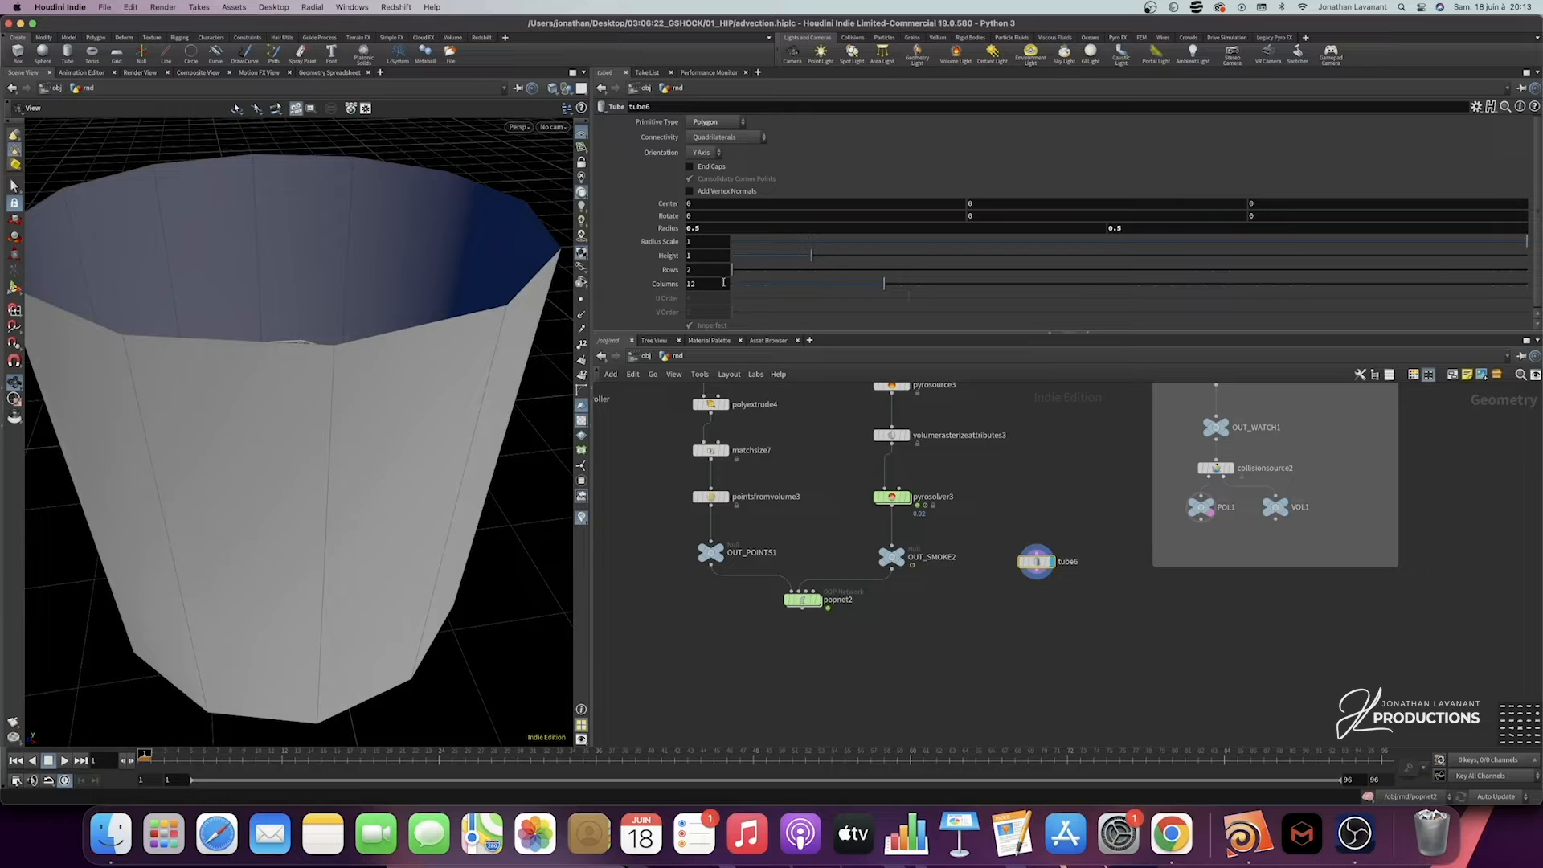
Step: Set the tube to 64 columns, enable its end caps and reduce both radii to 0.18
left_click(684, 285)
key("Return")
left_click(689, 166)
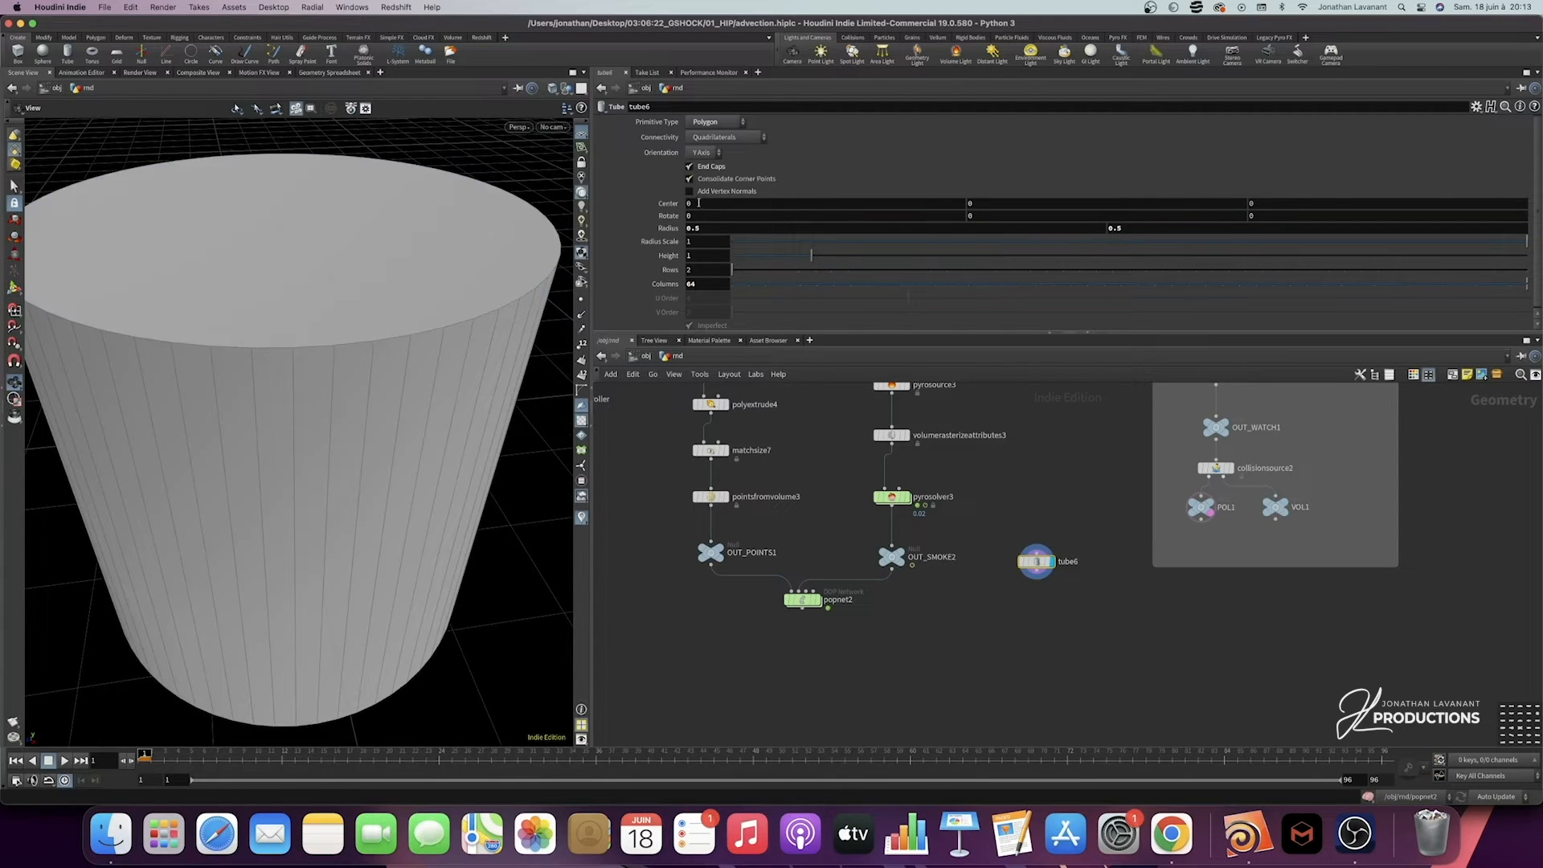
middle_click_drag(673, 232, 319, 265)
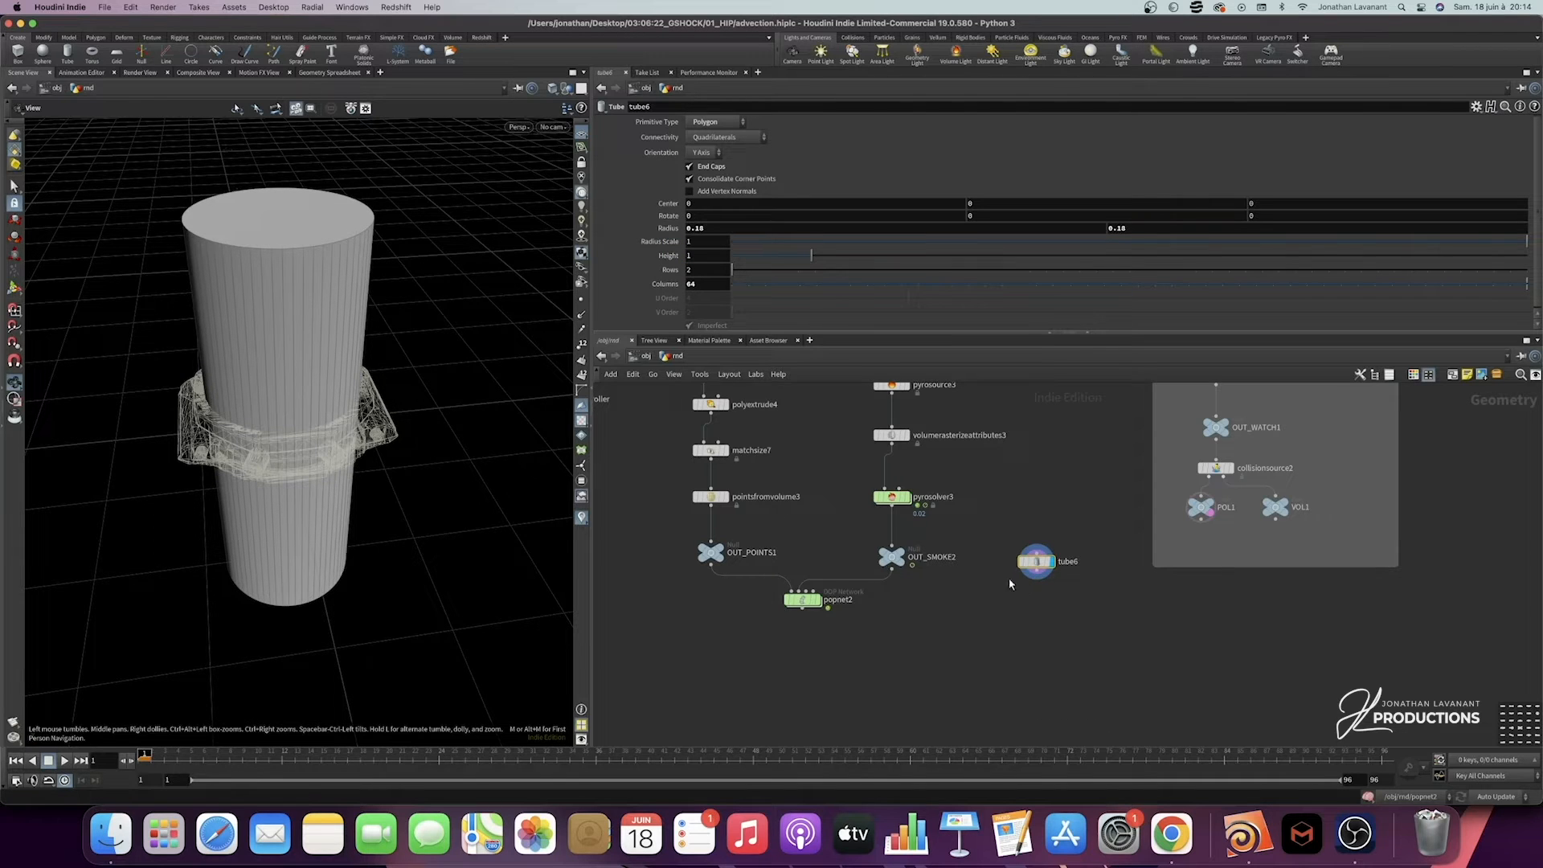
Step: Add a Null below tube6, name it POP_GROUP and display it
middle_click_drag(1059, 590, 1130, 553)
key("Tab")
type("null")
key("Return")
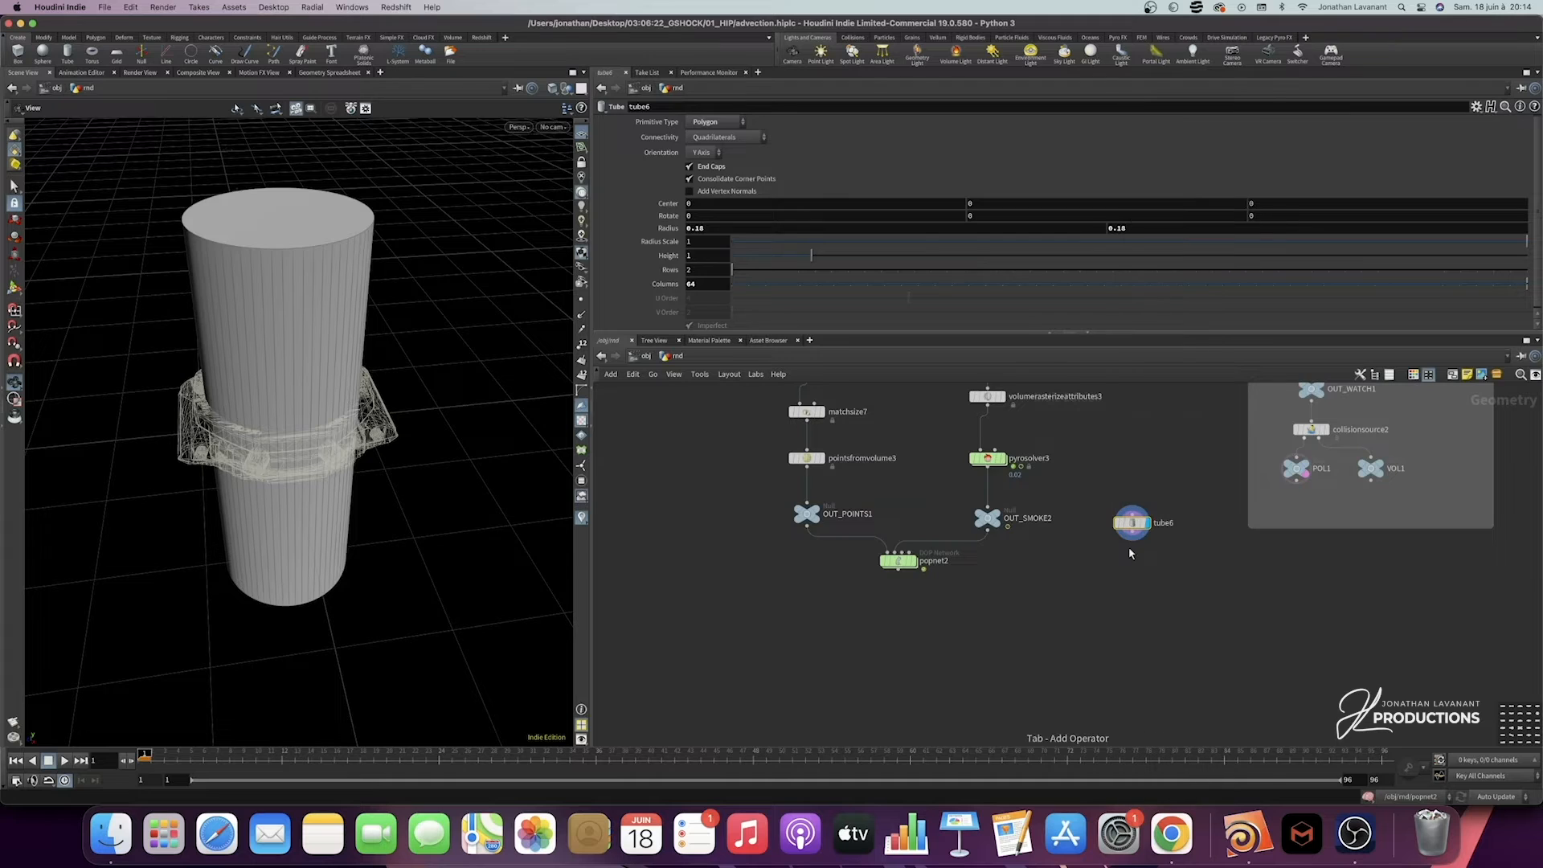
double_click(1157, 572)
type("POP")
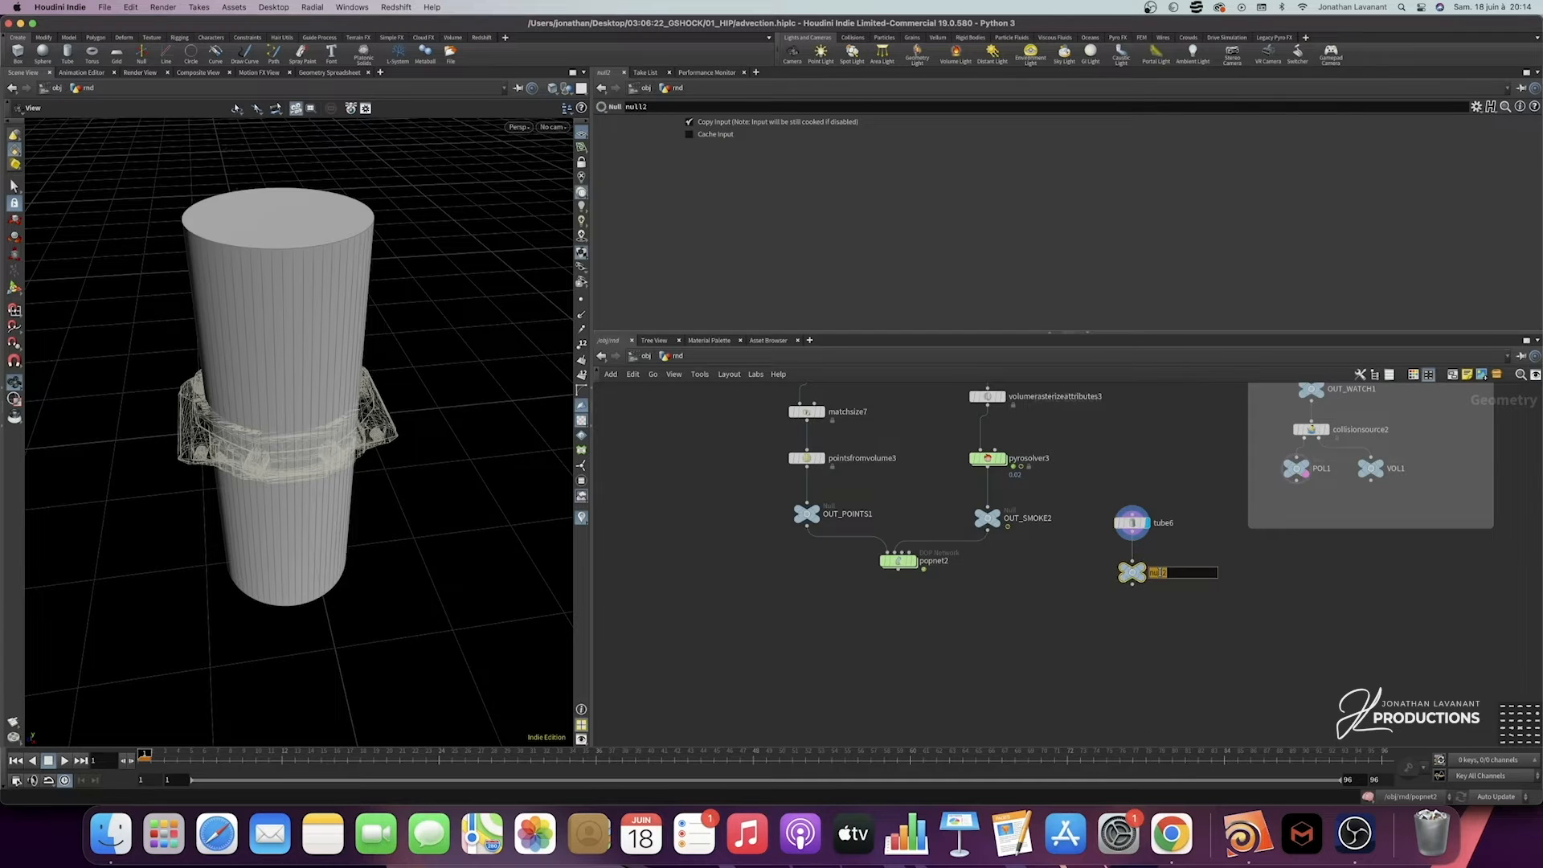
type("_GRO")
key("Return")
left_click(1150, 554)
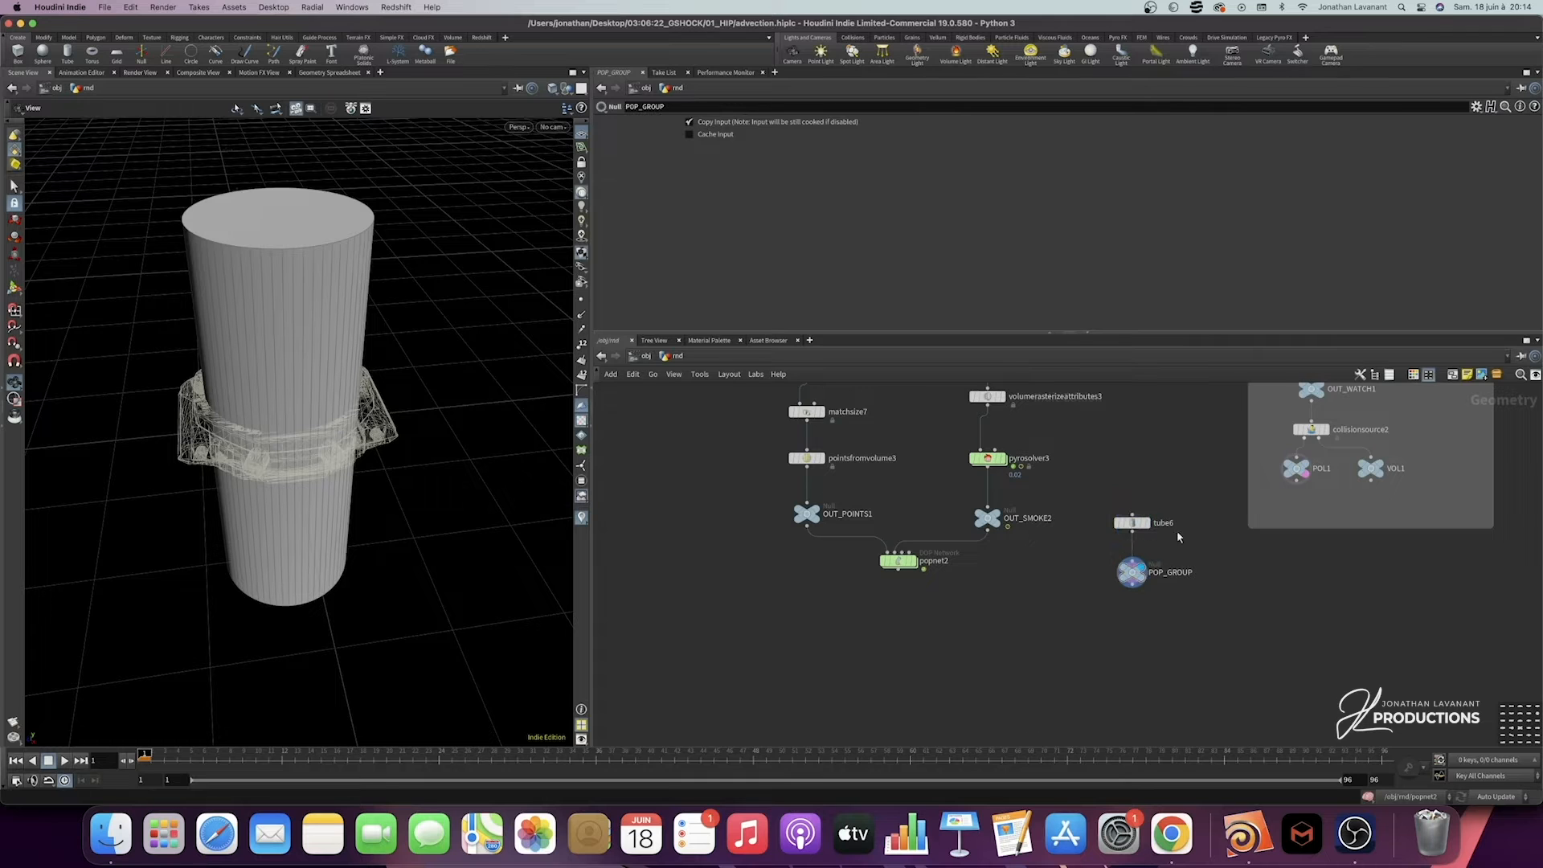
left_click_drag(1132, 523, 1128, 511)
Step: Inside popnet2, enable bounding on popgroup1 and set its Bounding Type to Bounding Object
double_click(900, 562)
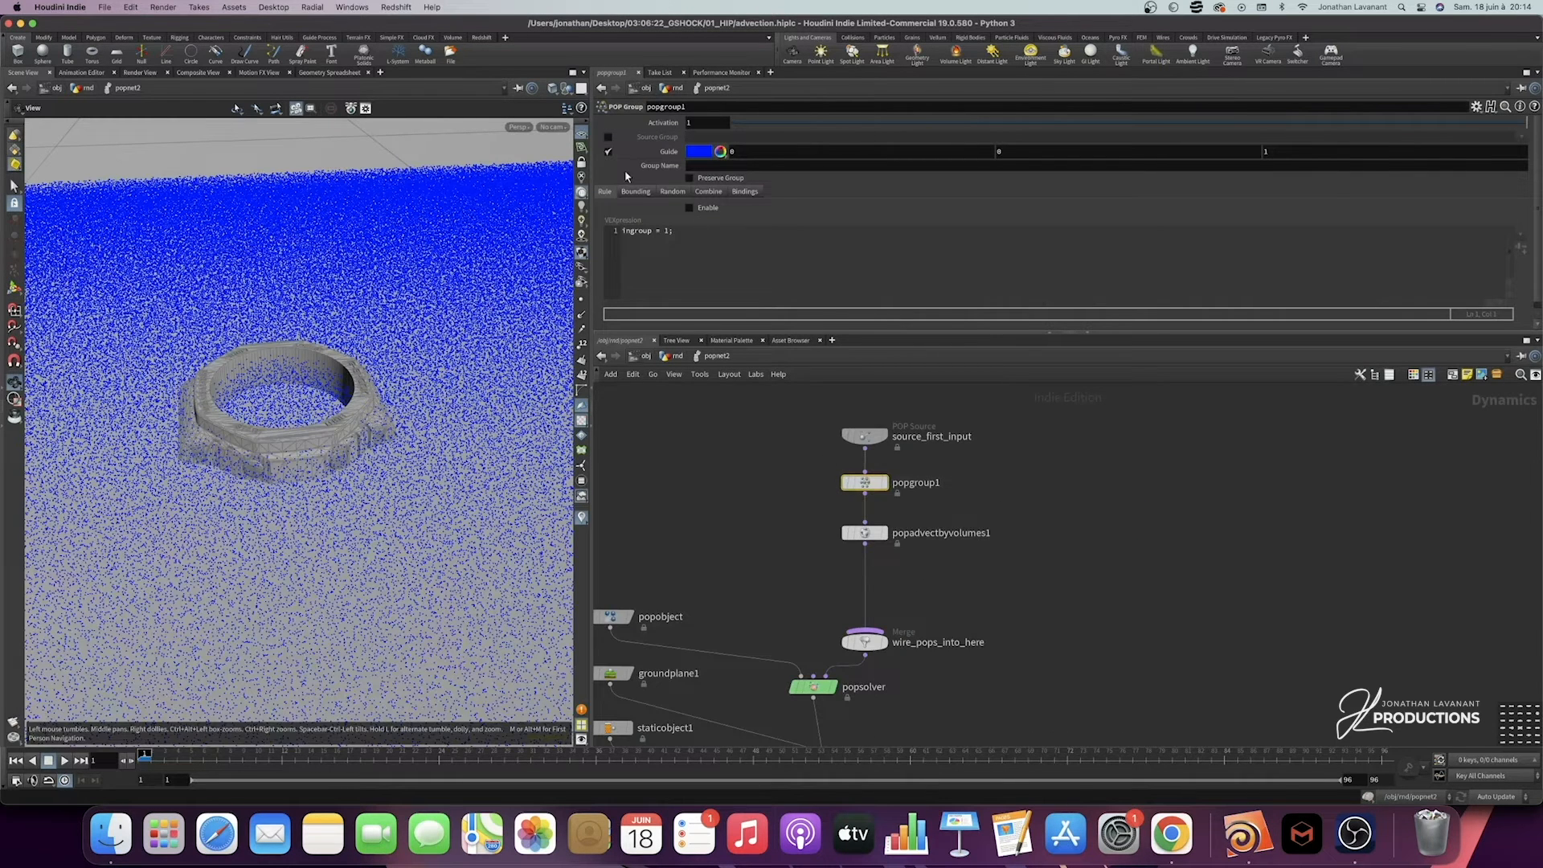
left_click(636, 192)
left_click(687, 207)
left_click(723, 222)
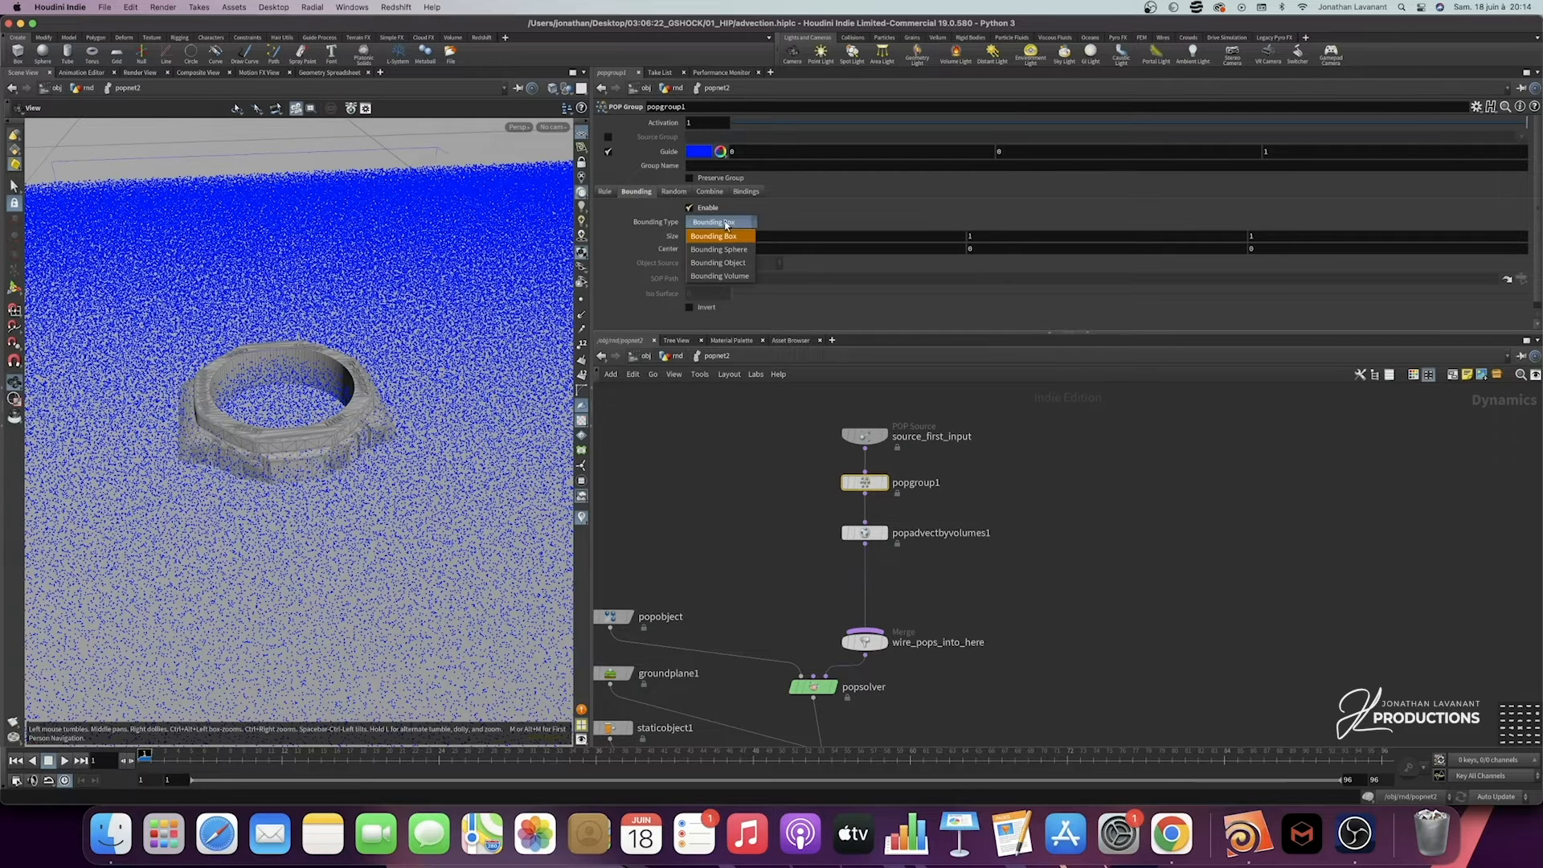
left_click(723, 263)
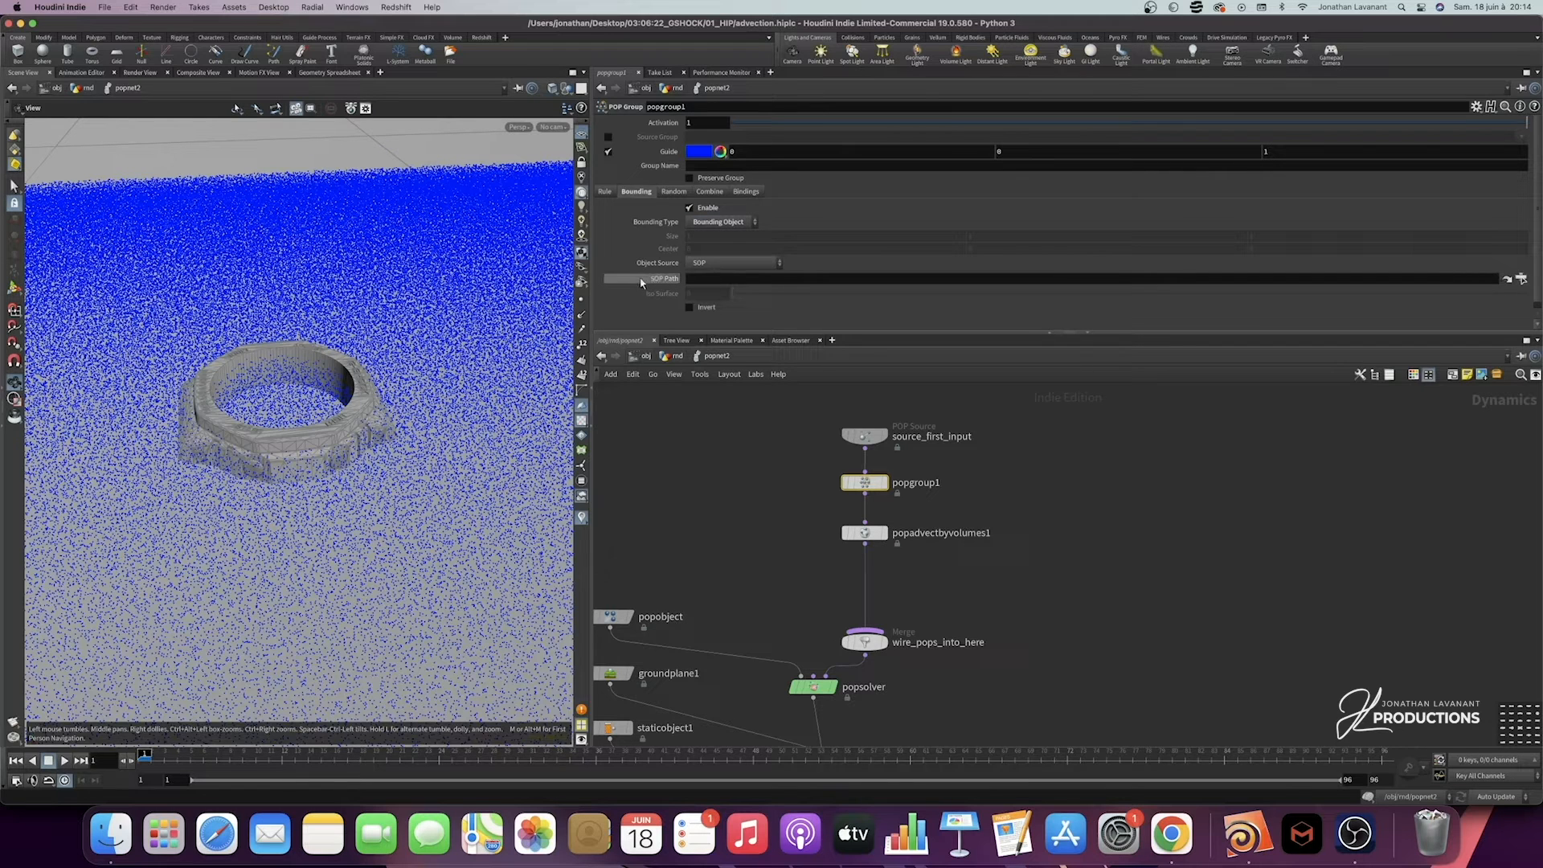
Step: Set the bounding SOP Path of popgroup1 to /obj/rnd/POP_GROUP
left_click(1521, 279)
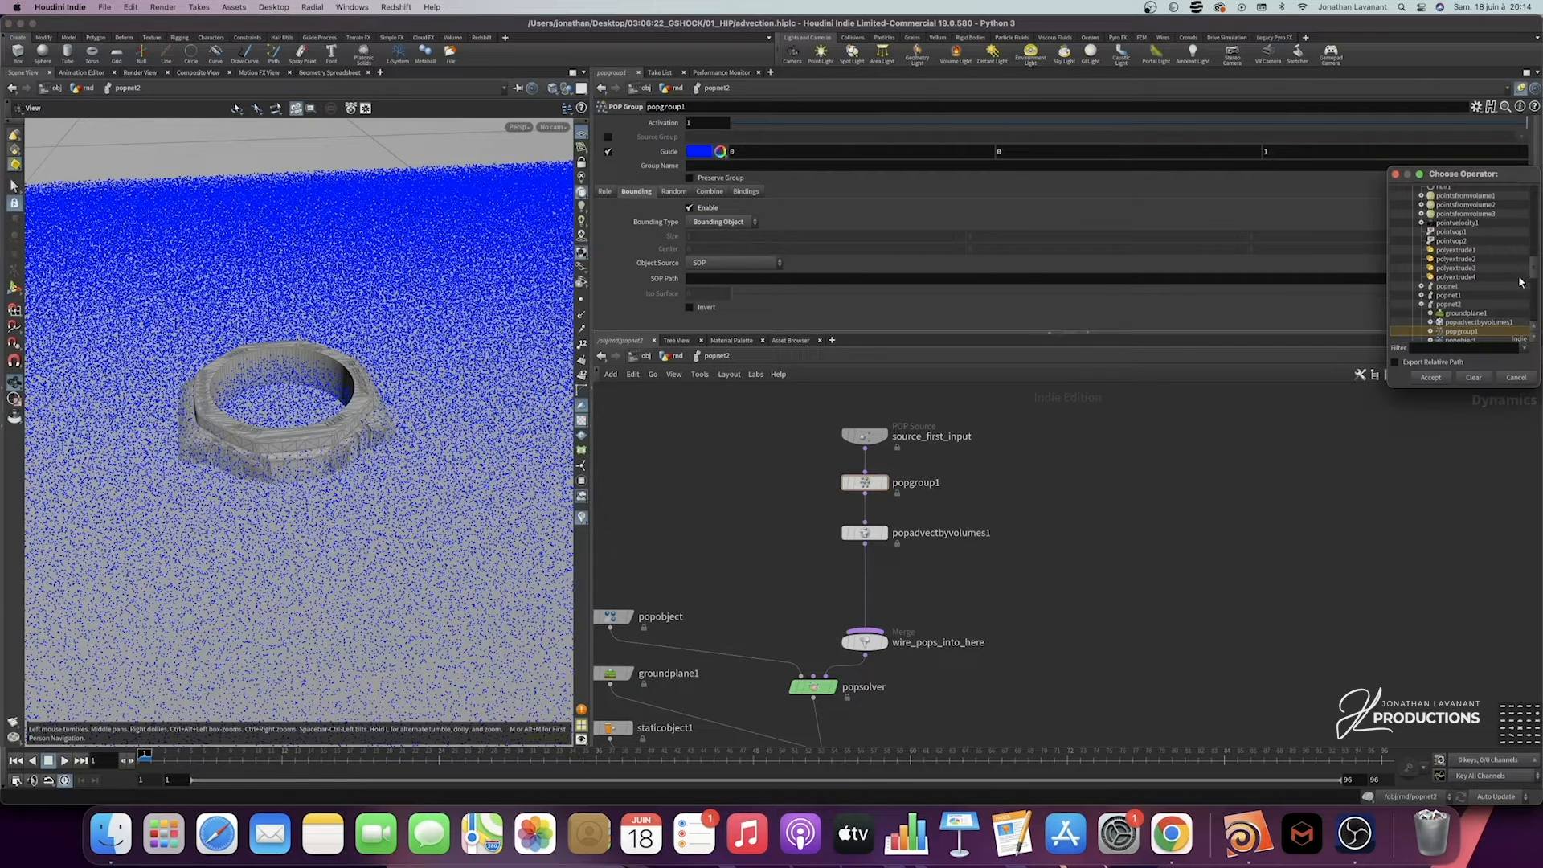
left_click_drag(1474, 178, 1053, 246)
left_click_drag(1114, 338, 1115, 284)
left_click(1059, 326)
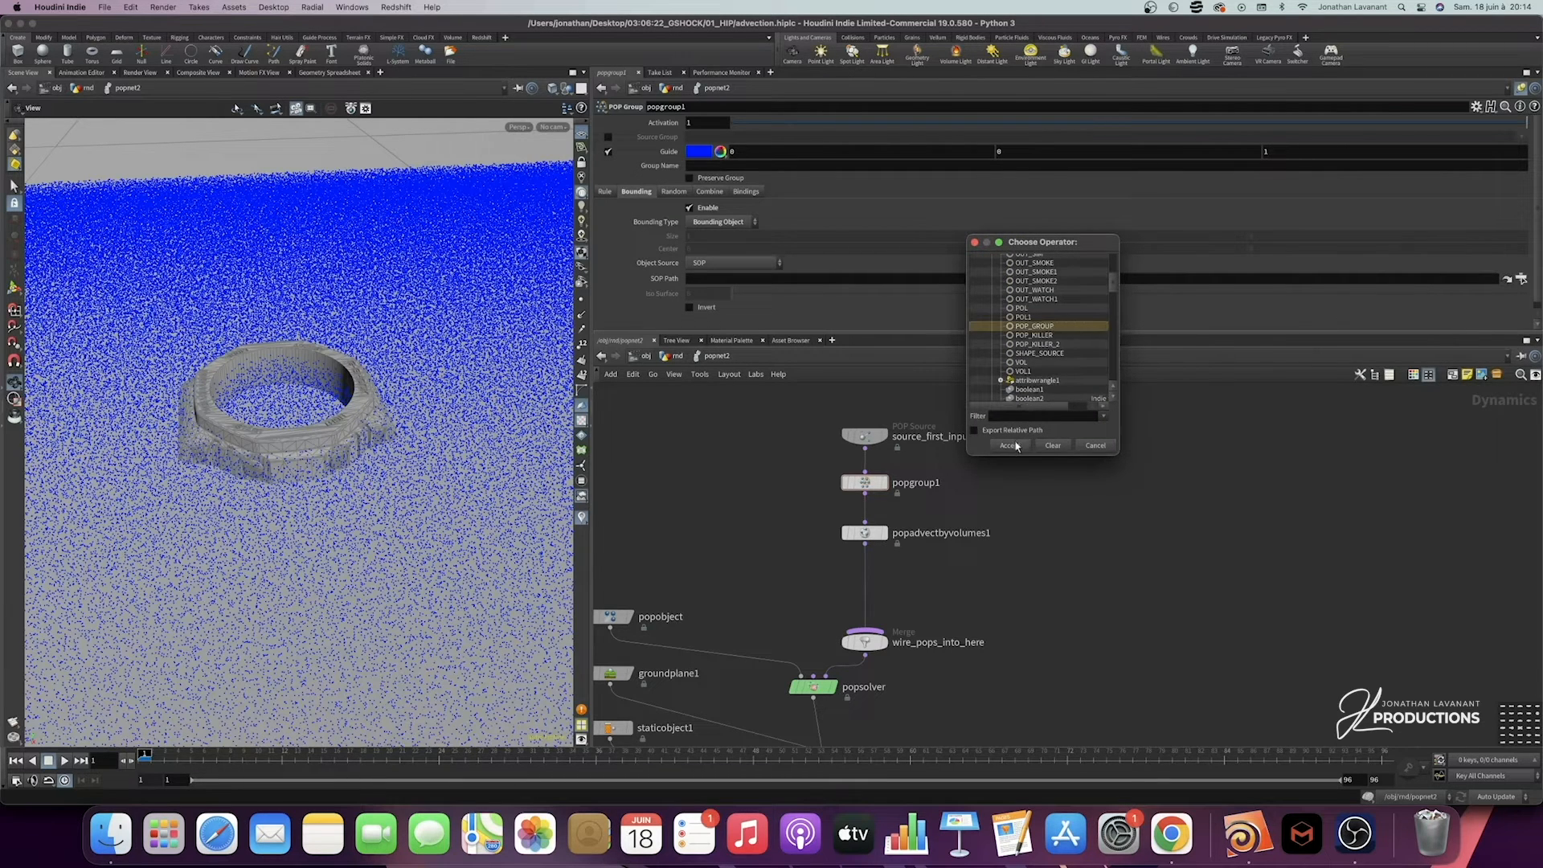
left_click(1008, 445)
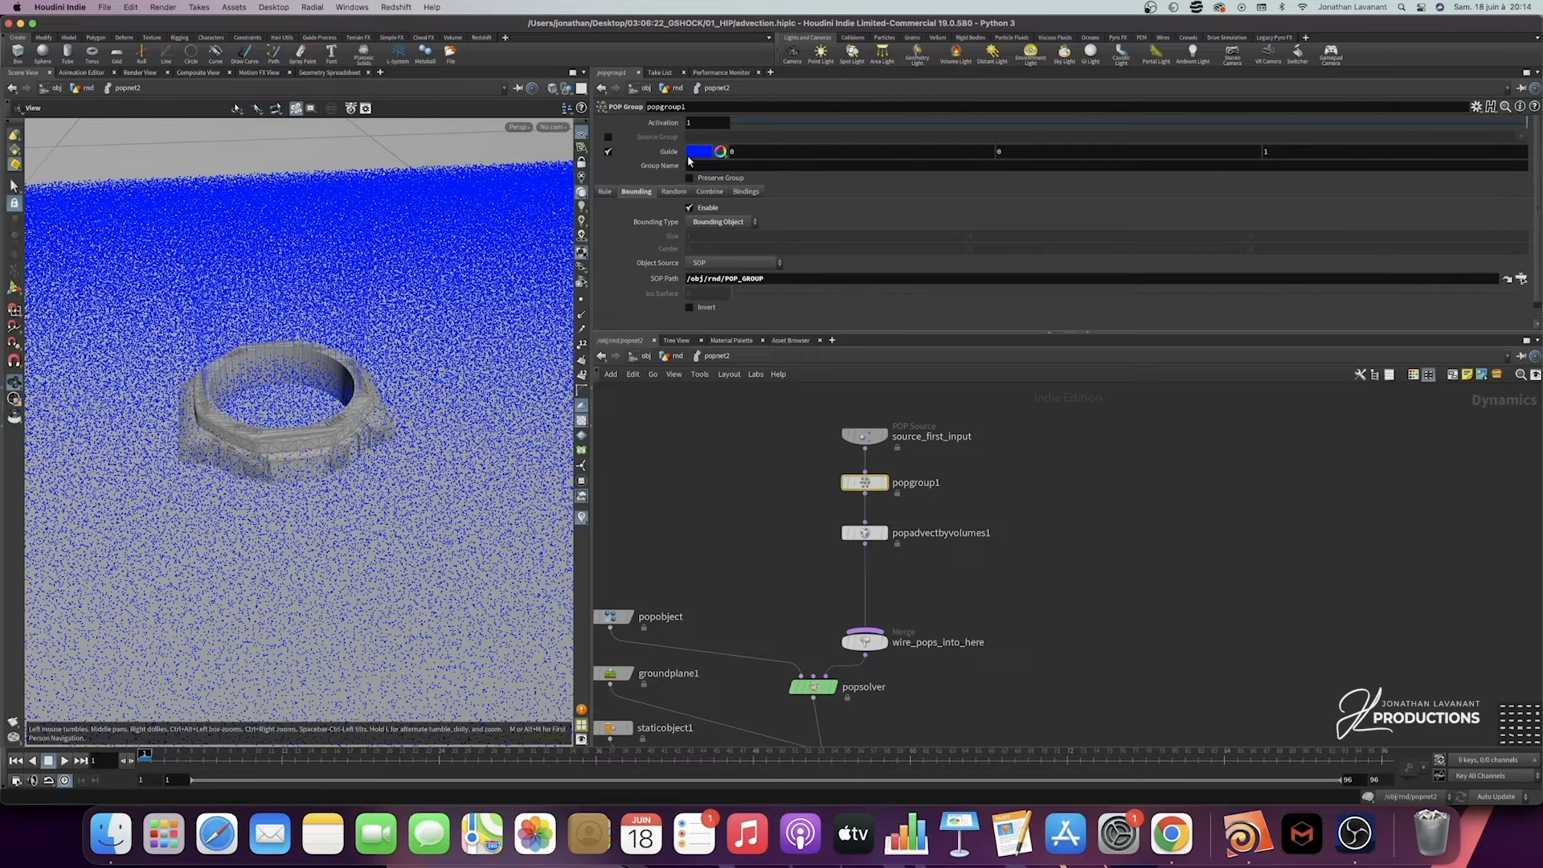
Step: Change popgroup1's guide colour to red (1, 0, 0) and invert its bounding selection
left_click(699, 151)
left_click(1172, 208)
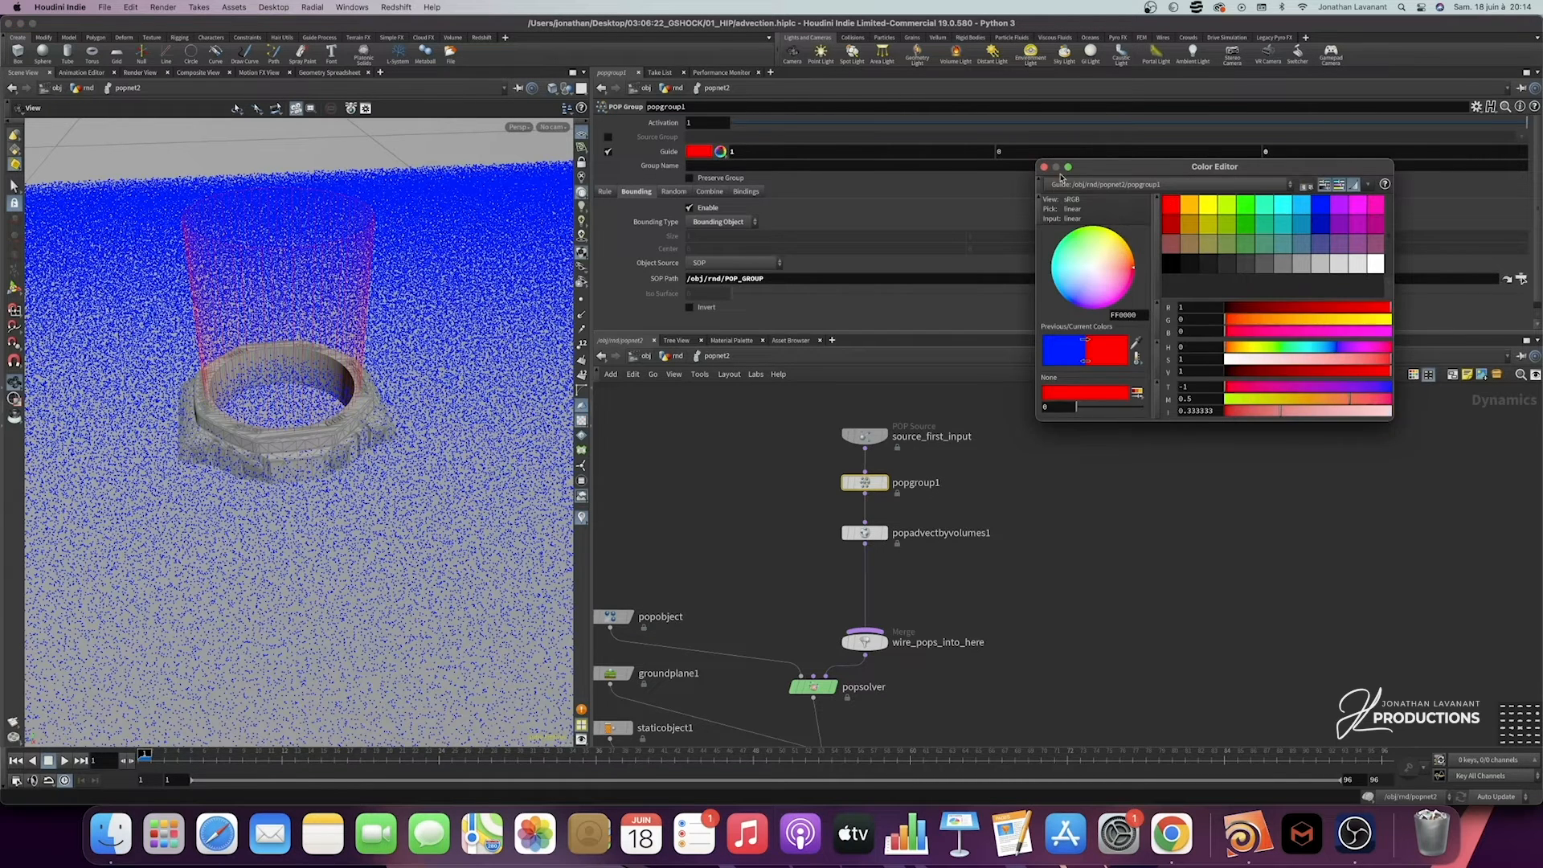
left_click(1043, 166)
left_click_drag(294, 324, 361, 406)
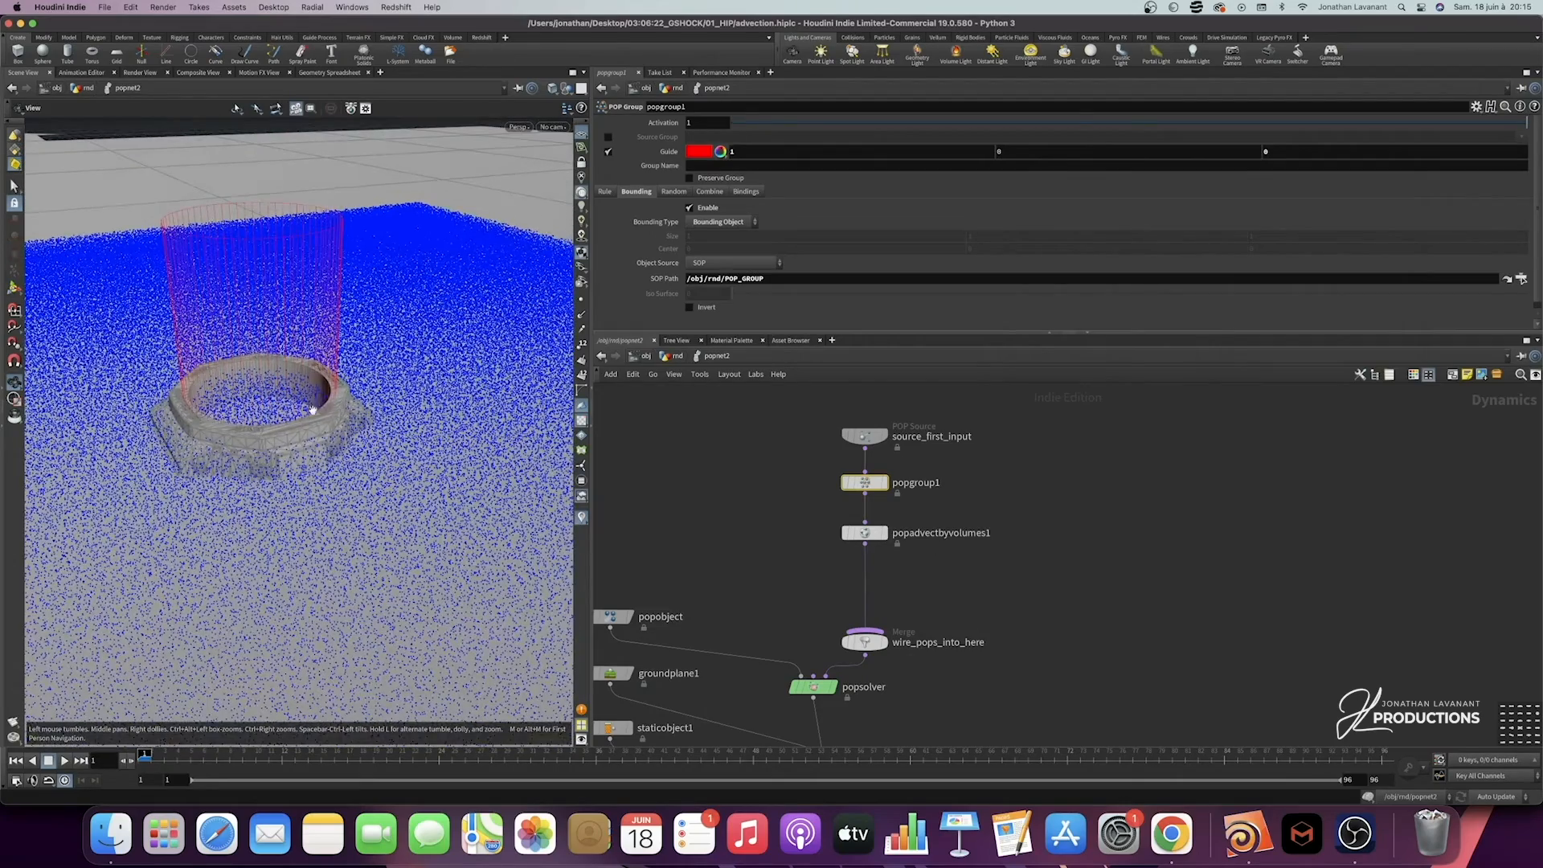
left_click(689, 307)
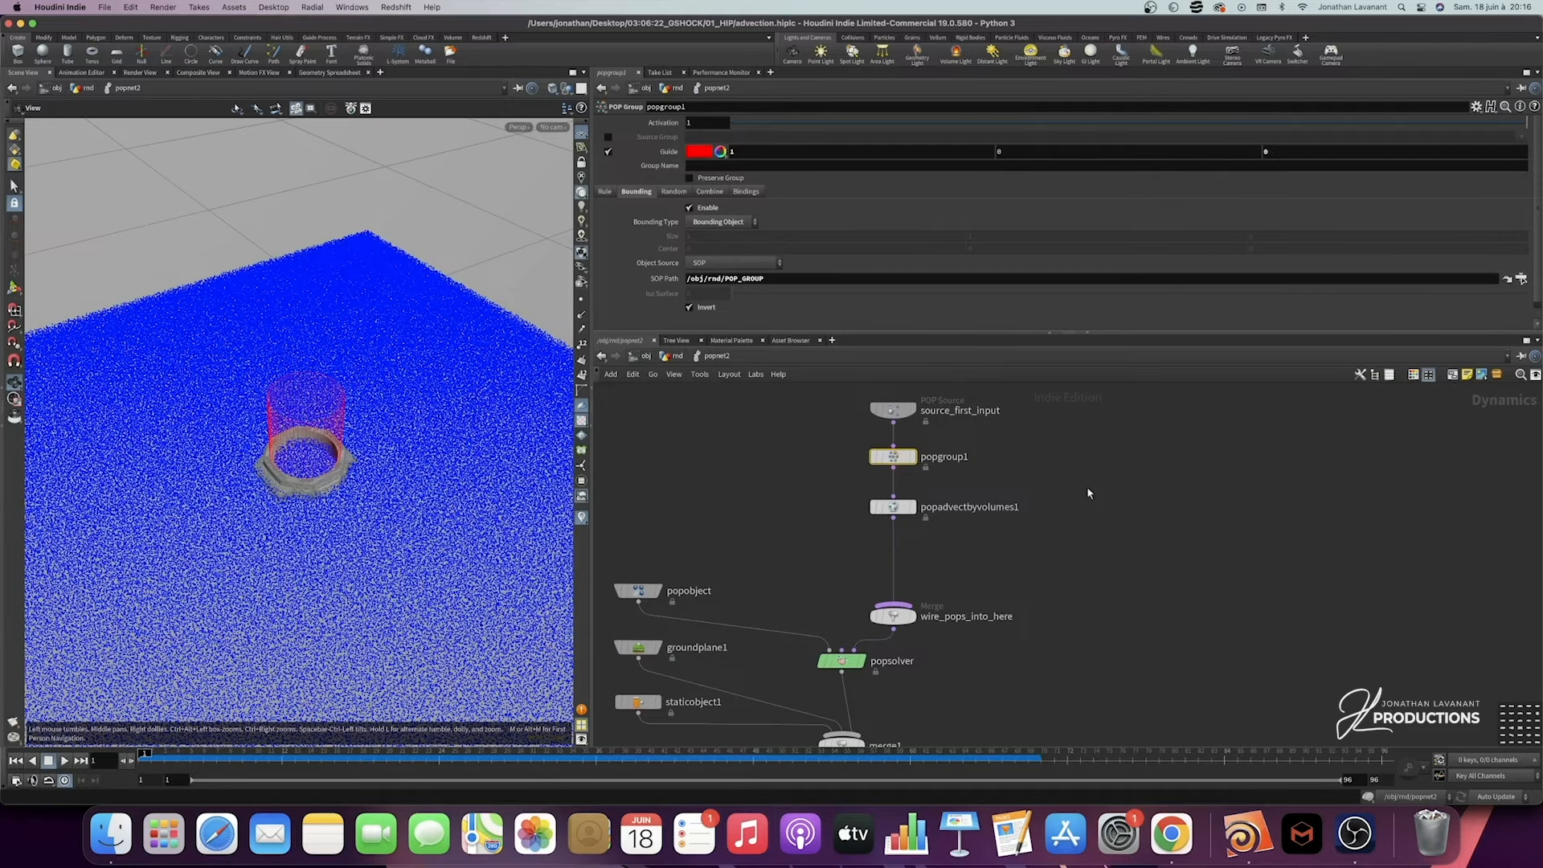
Step: Enable the Group option on popadvectbyvolumes1 and set popgroup1's Group Name to inside
left_click_drag(1107, 493, 827, 519)
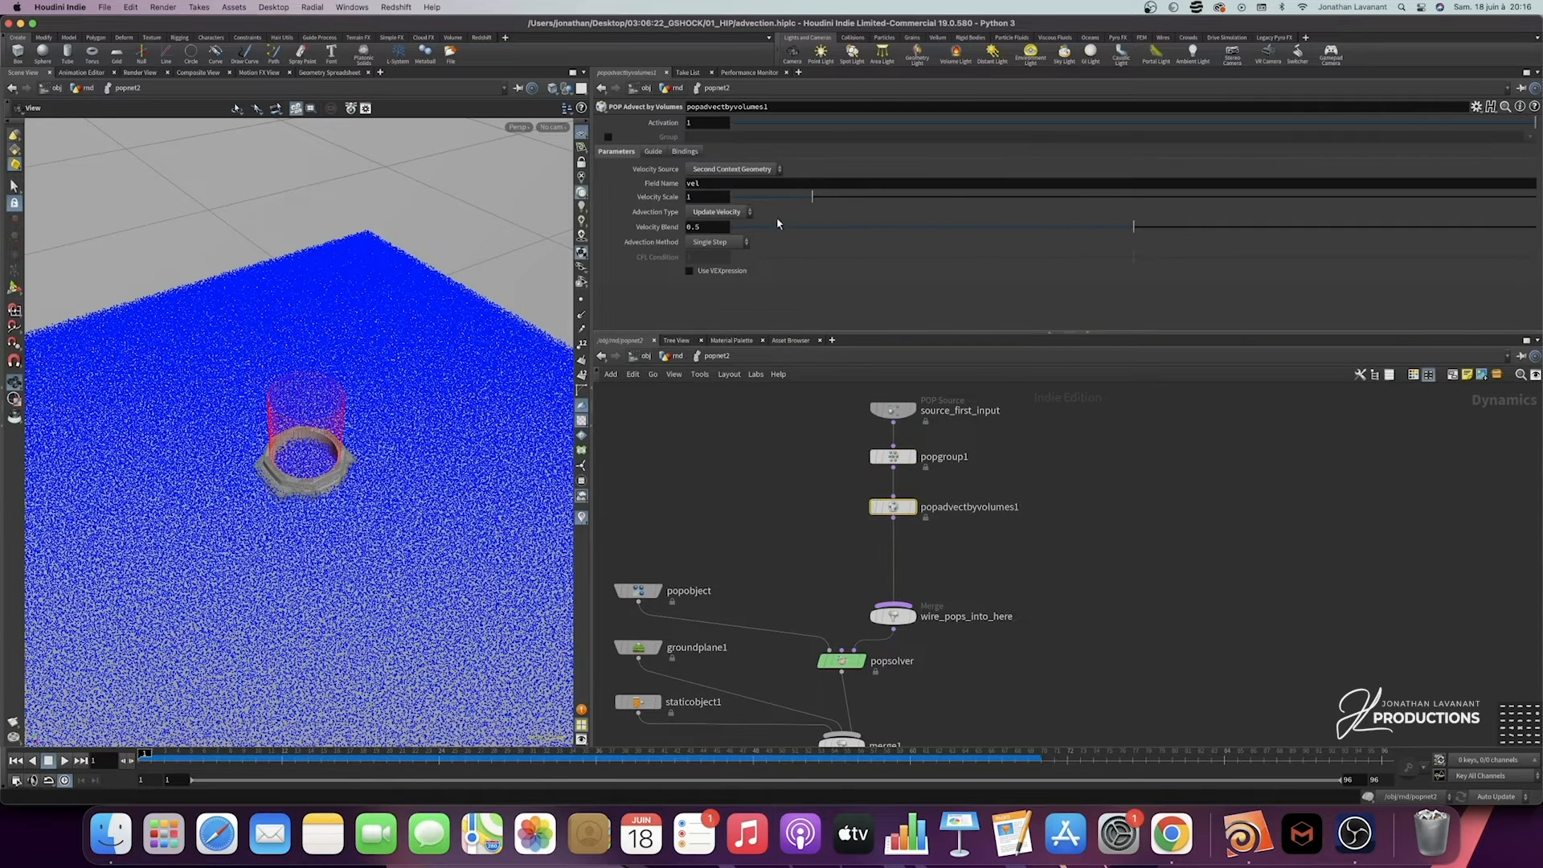
left_click(608, 136)
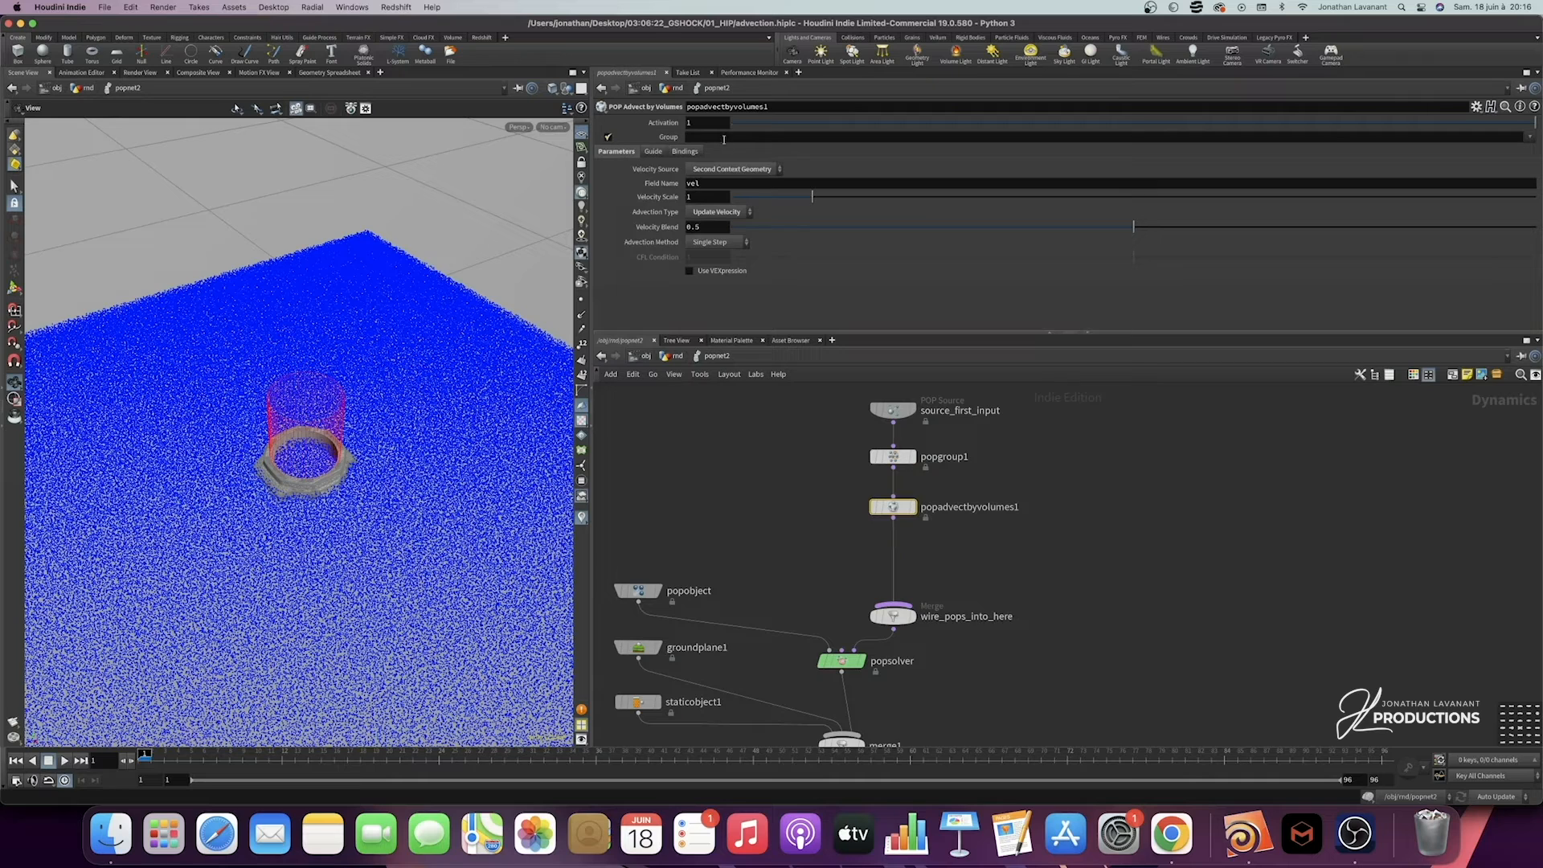
left_click_drag(1014, 441, 832, 464)
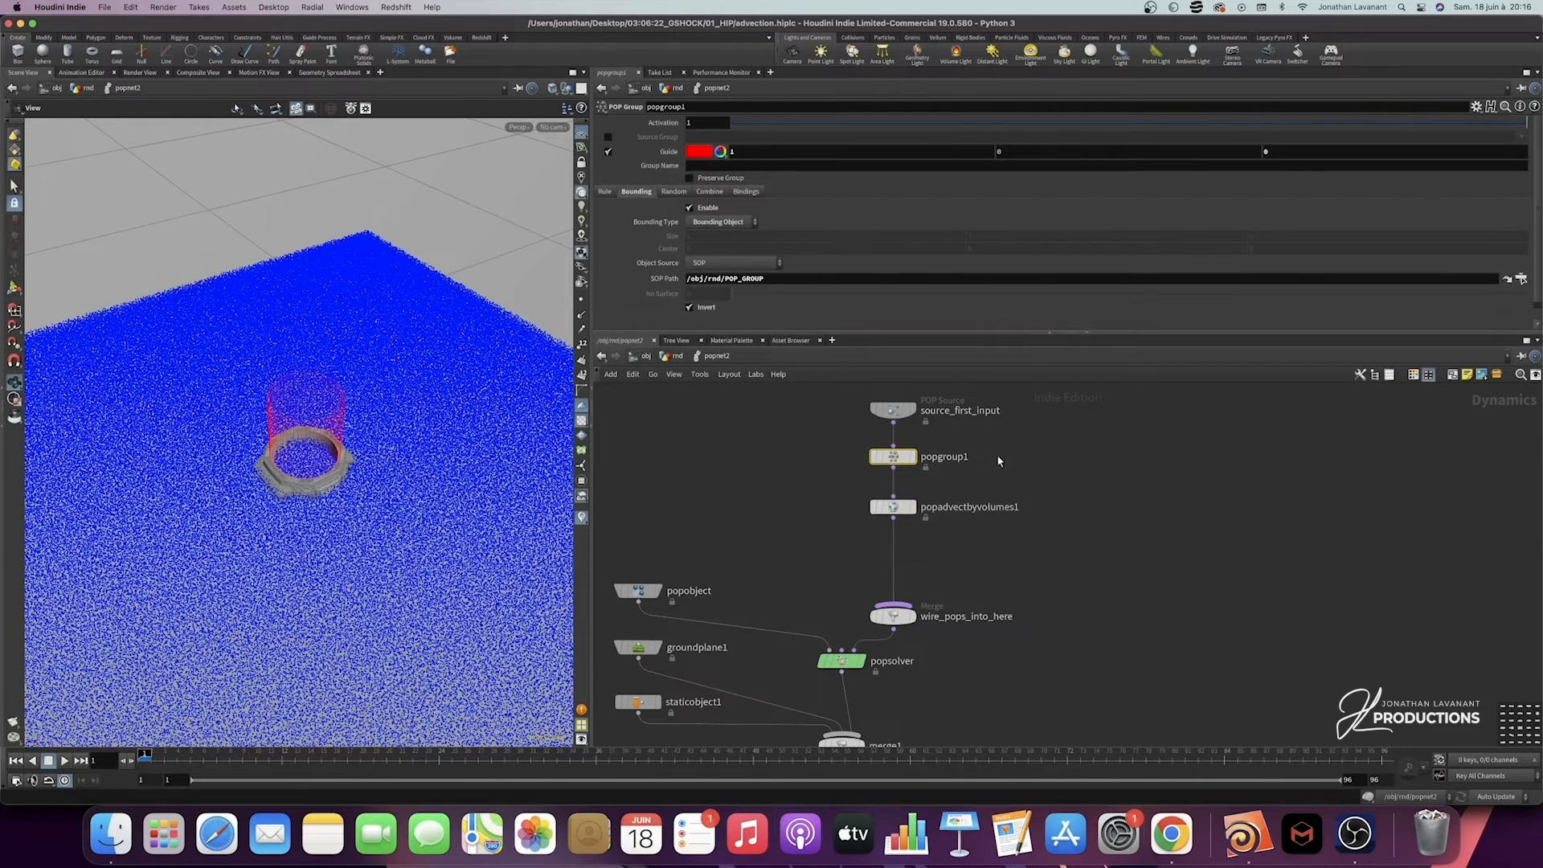
left_click(708, 165)
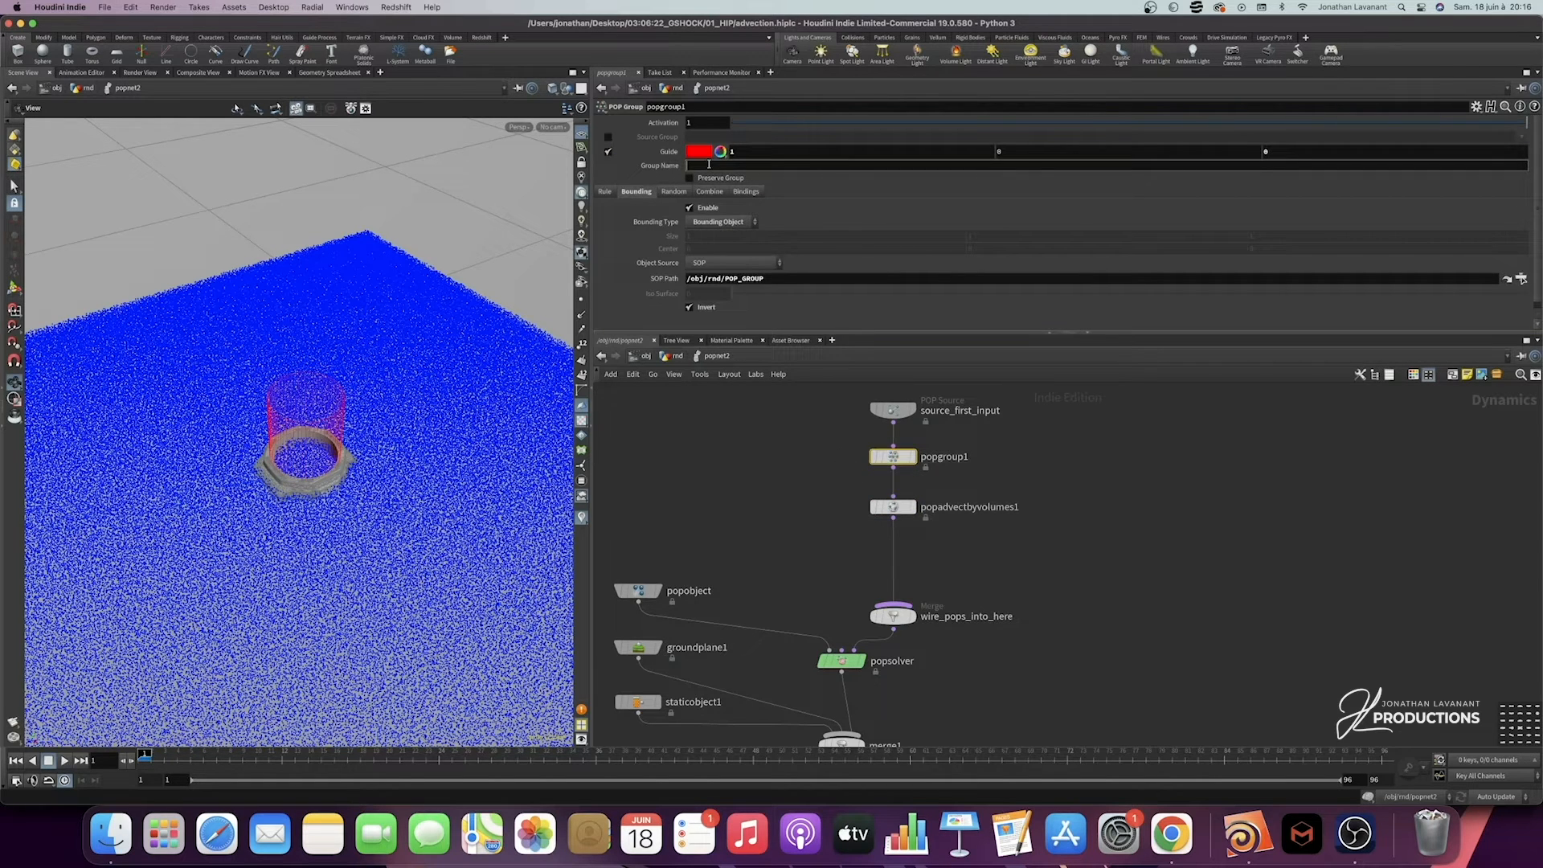
key("Return")
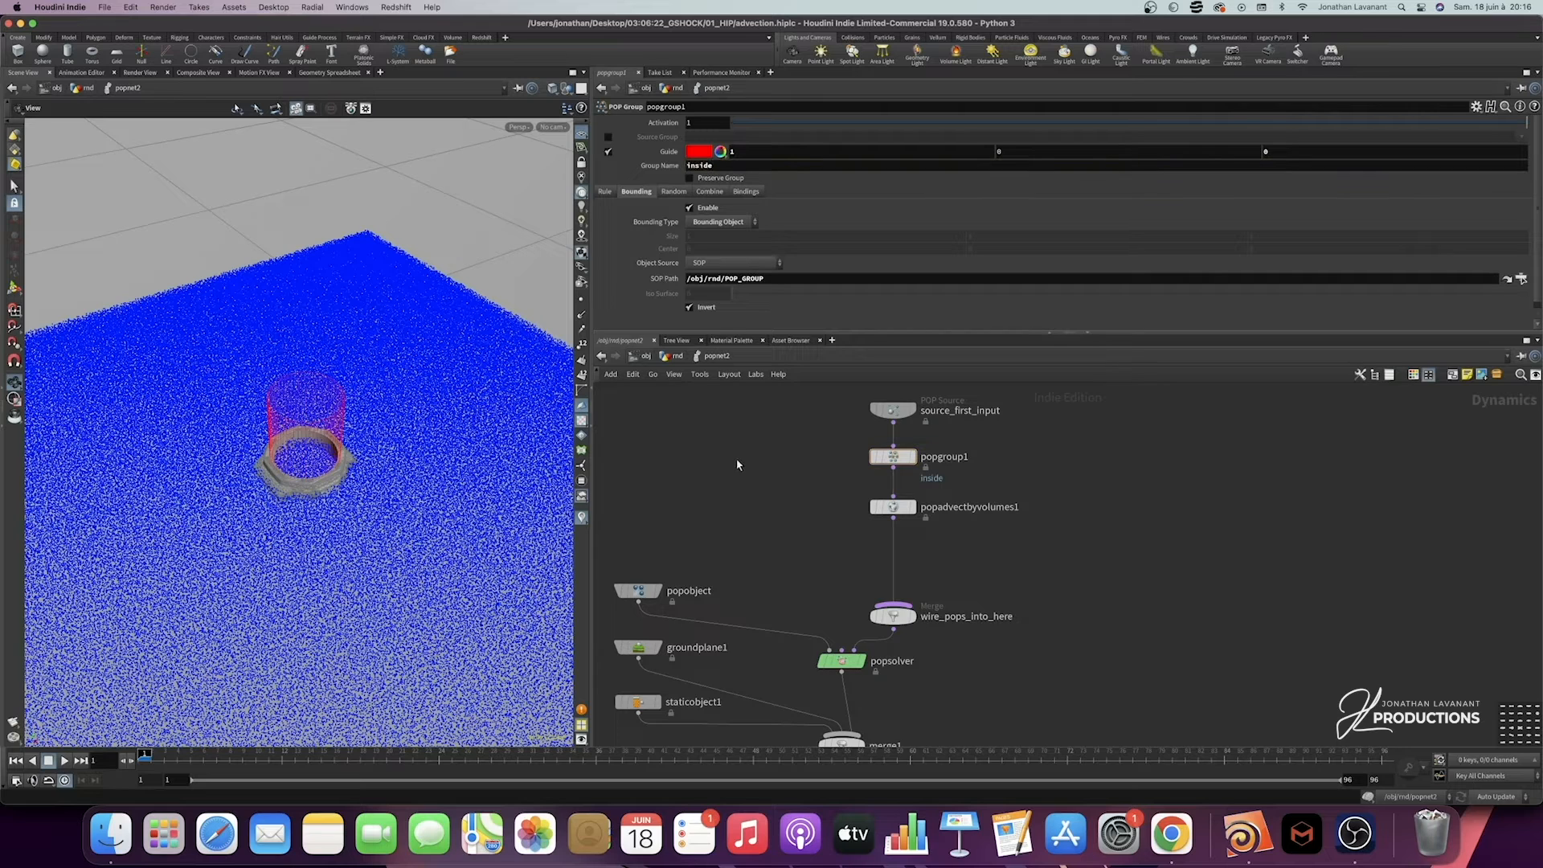
Step: Restrict popadvectbyvolumes1 to the group inside
left_click_drag(1097, 505, 845, 522)
left_click(732, 138)
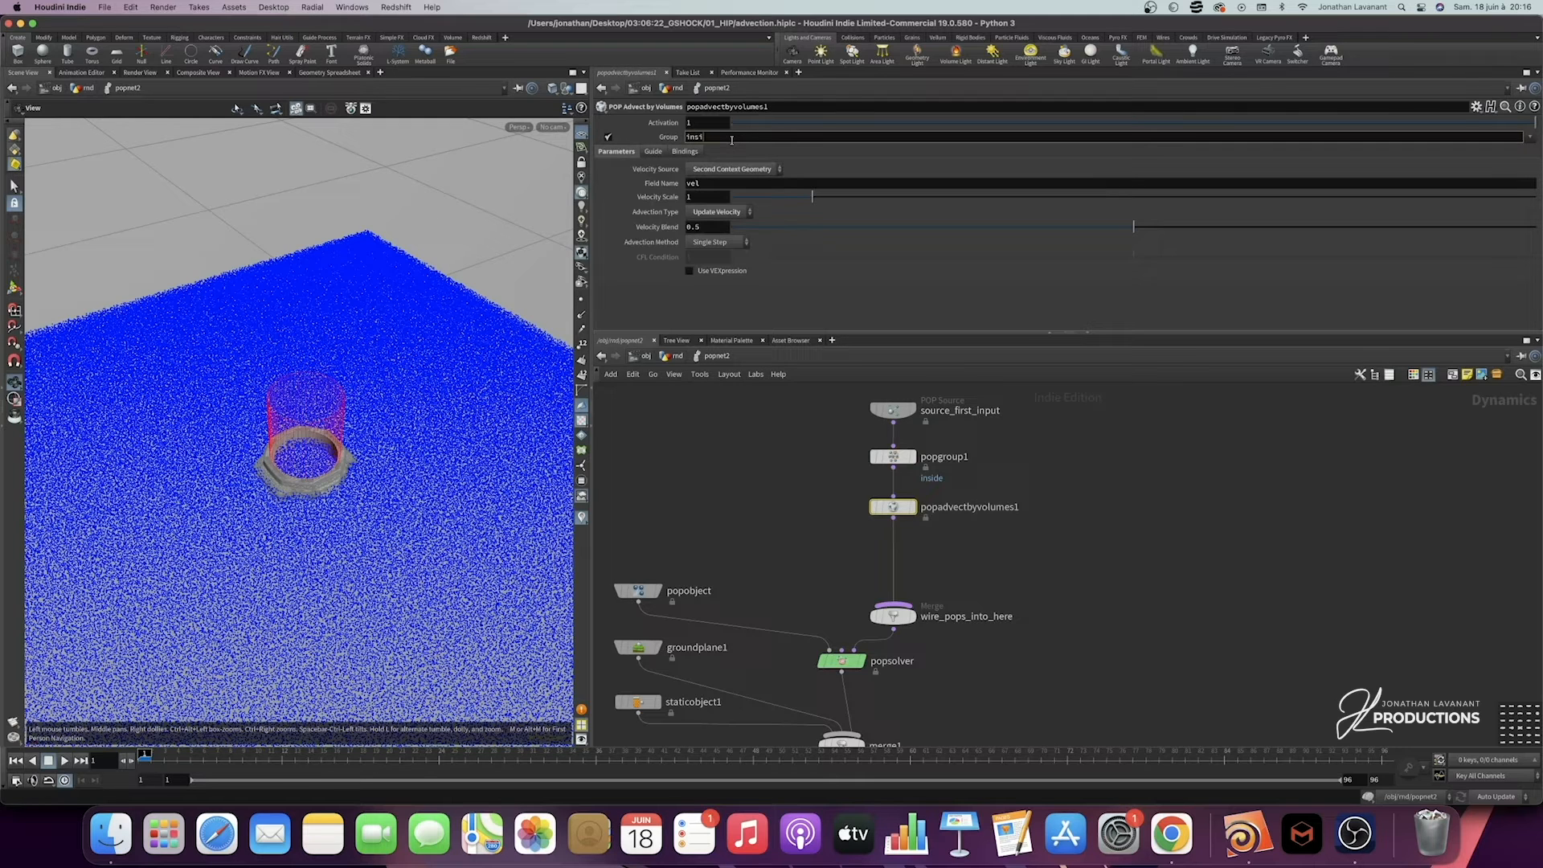
type("inside")
key("Return")
left_click_drag(804, 496, 968, 511)
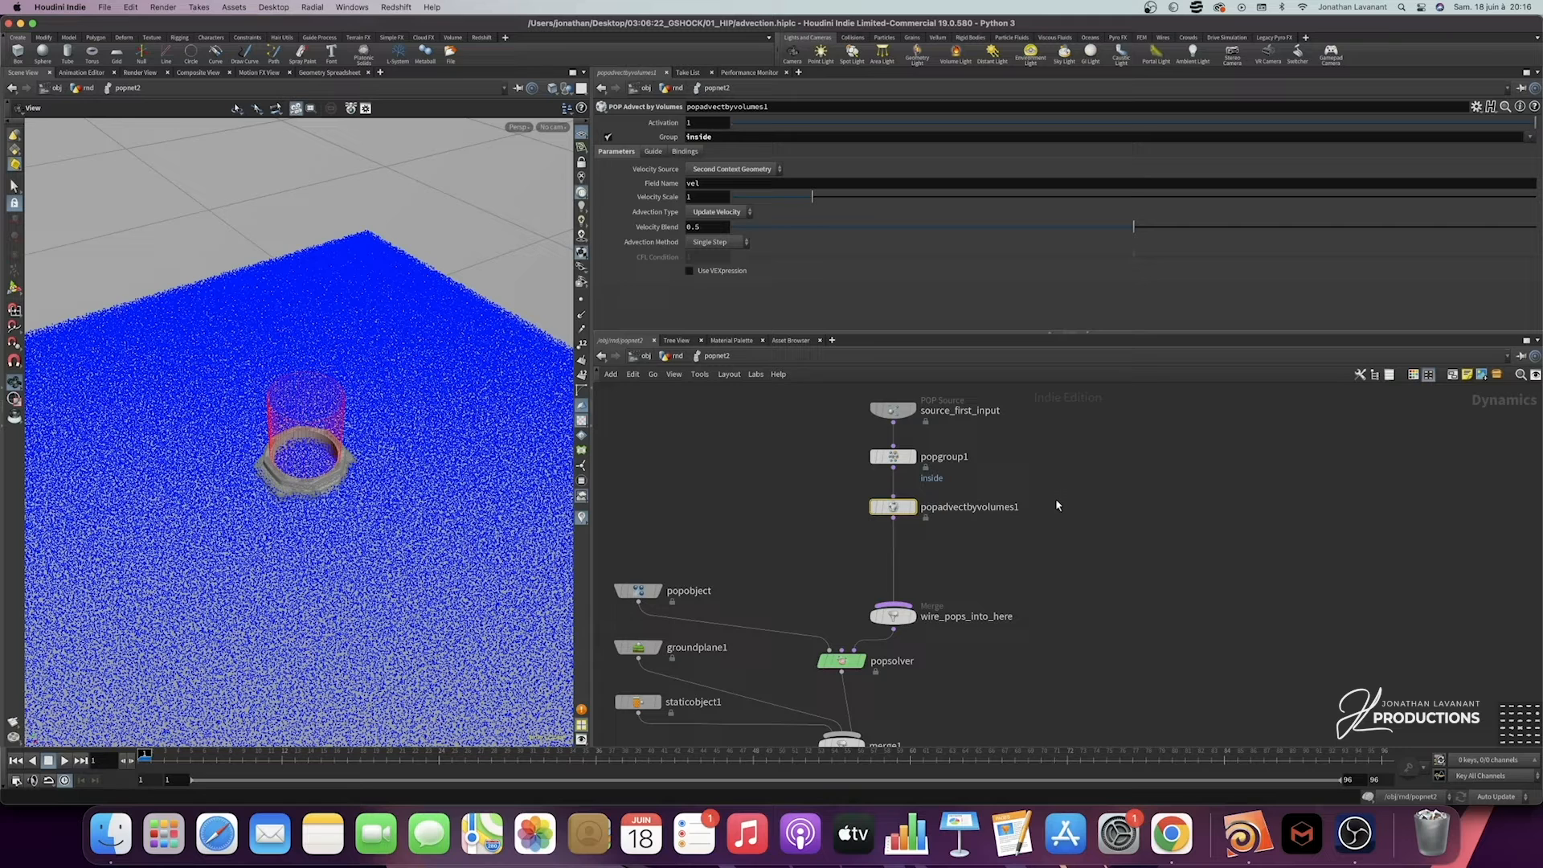
Step: Return to the rnd network and play the particle simulation up to frame 56
left_click(675, 358)
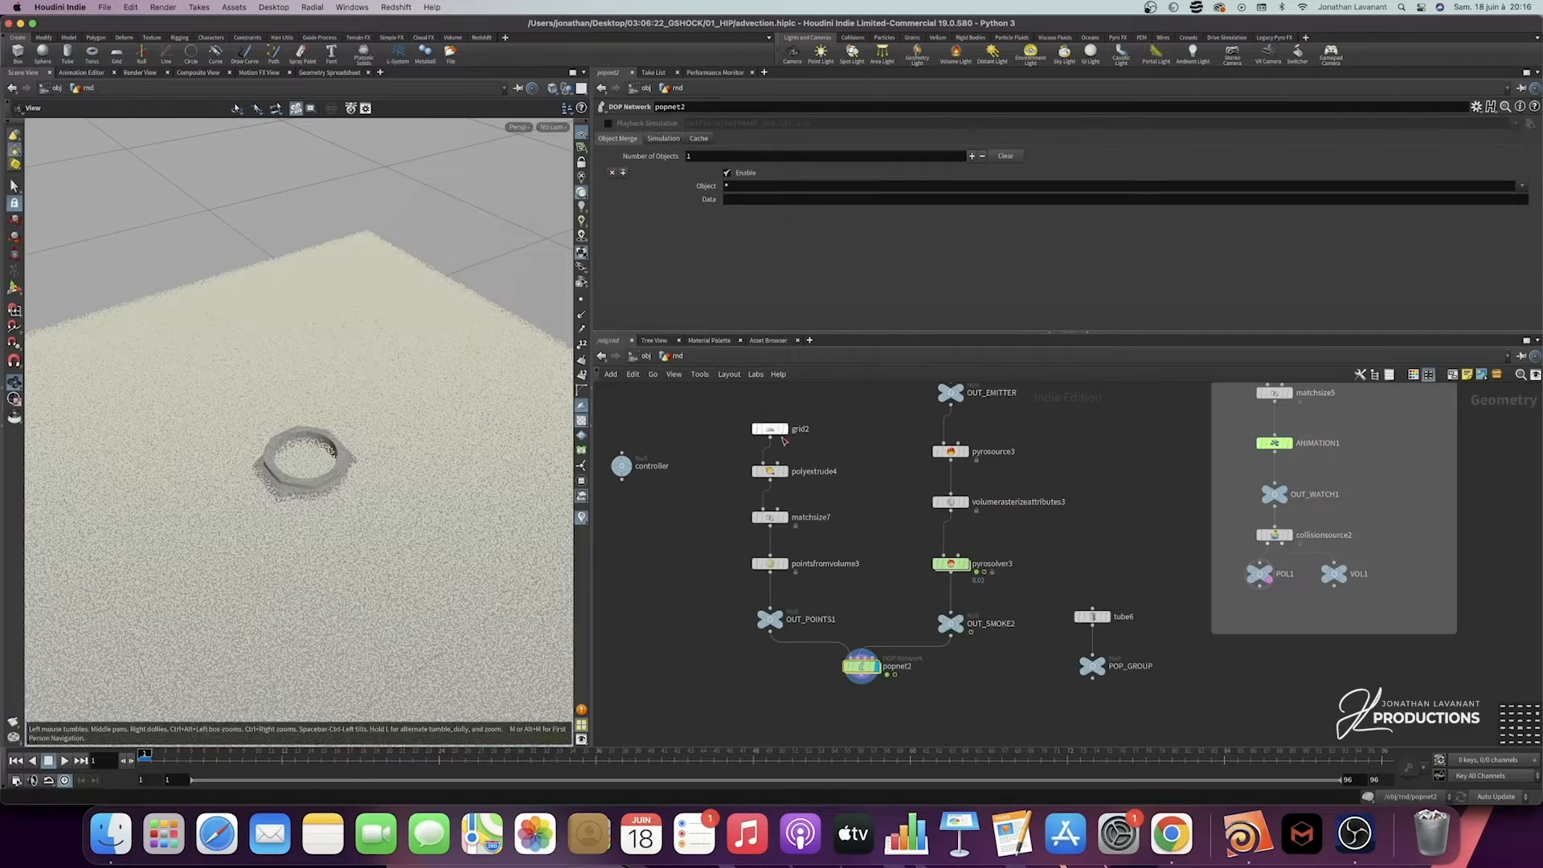
left_click(65, 761)
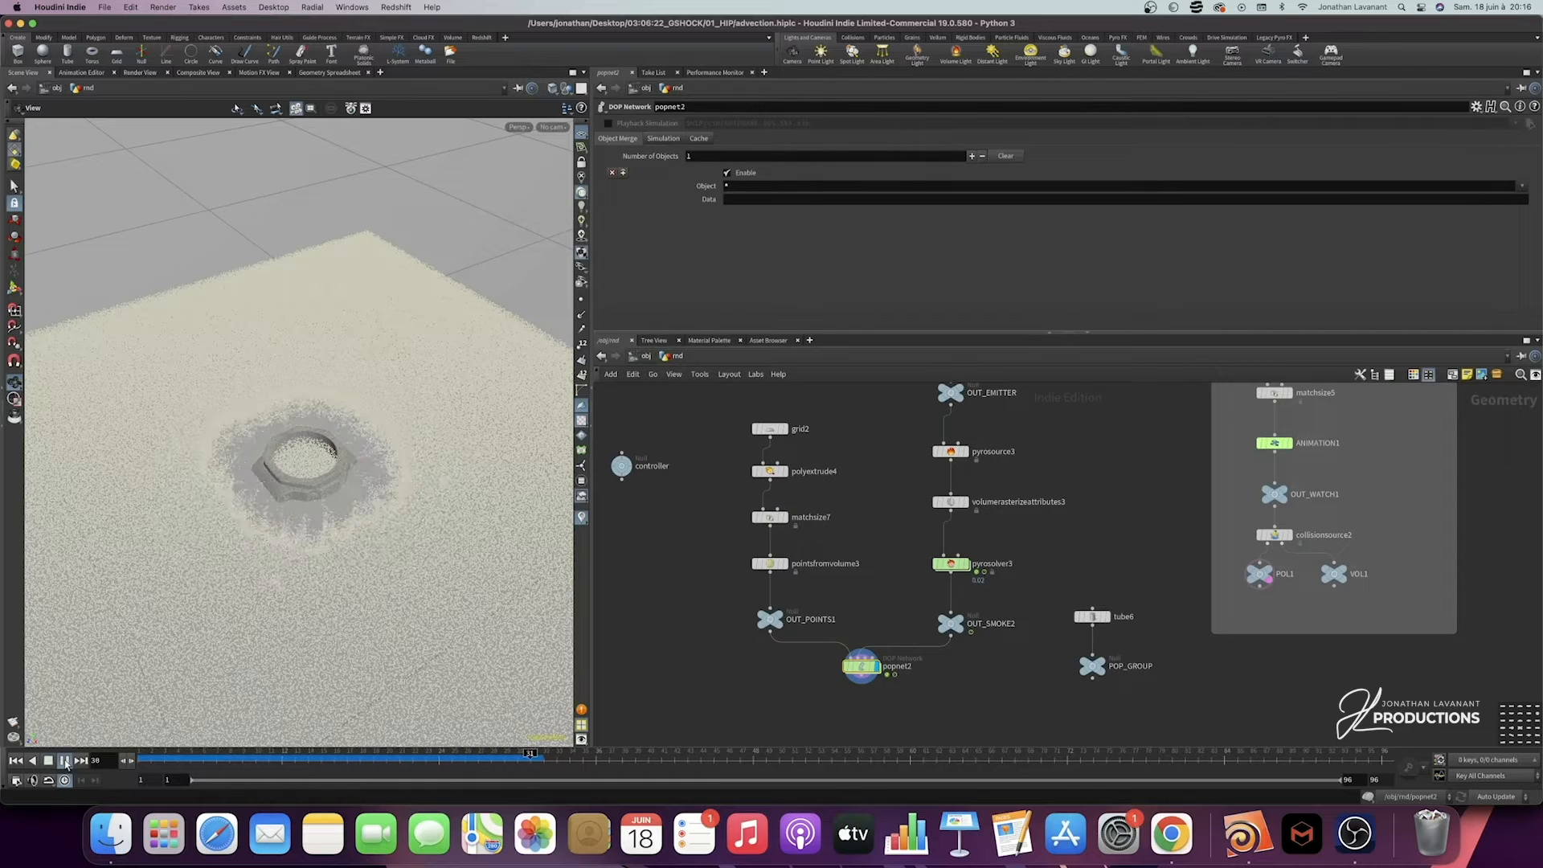
left_click(65, 761)
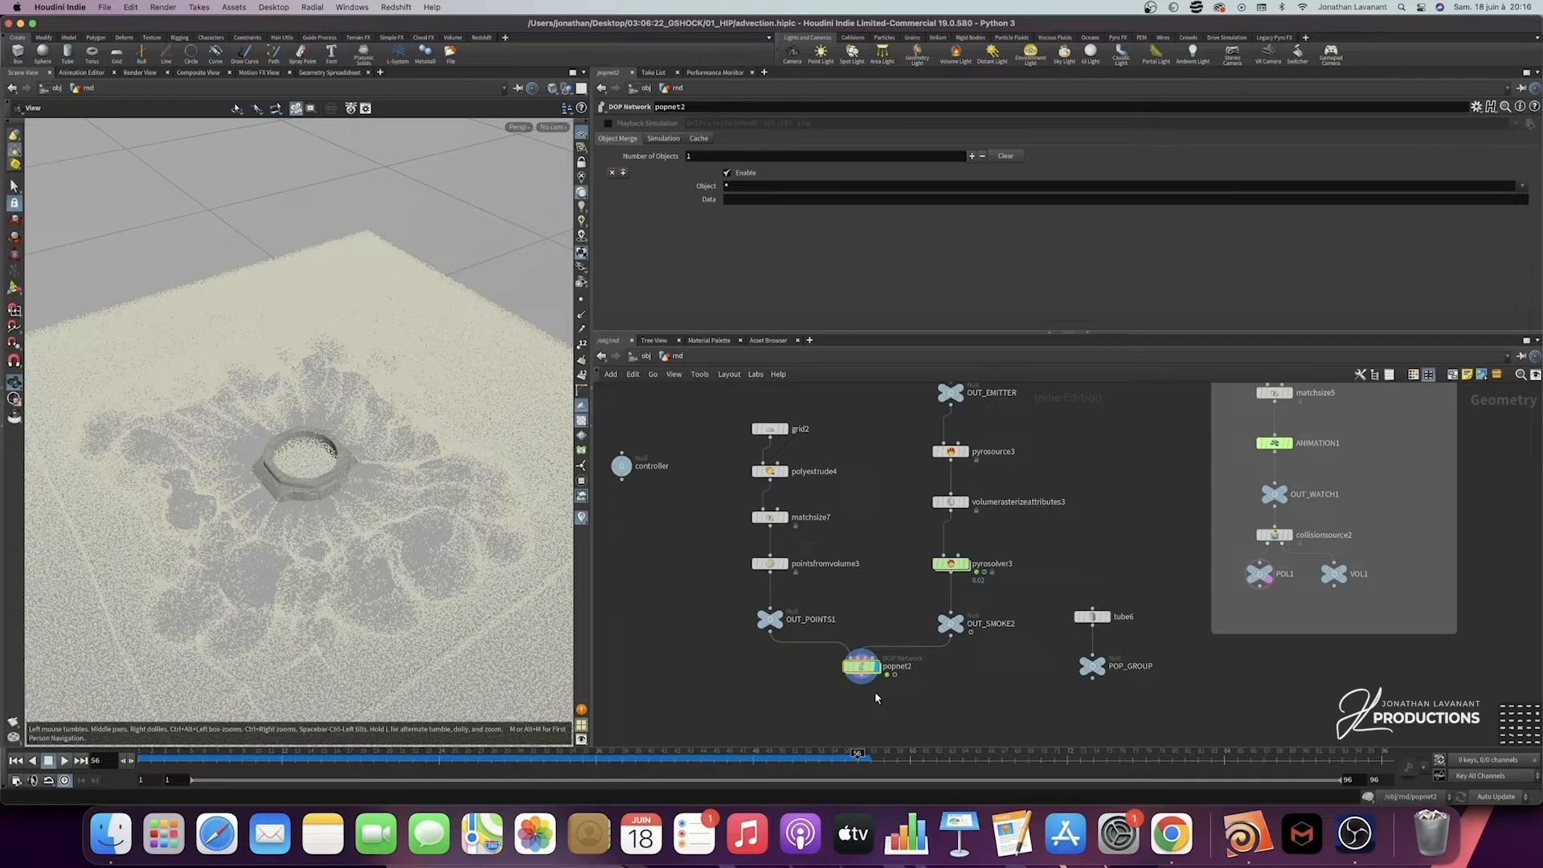
Step: Inside popnet2, insert a POP Wrangle node between popadvectbyvolumes1 and wire_pops_into_here
double_click(865, 667)
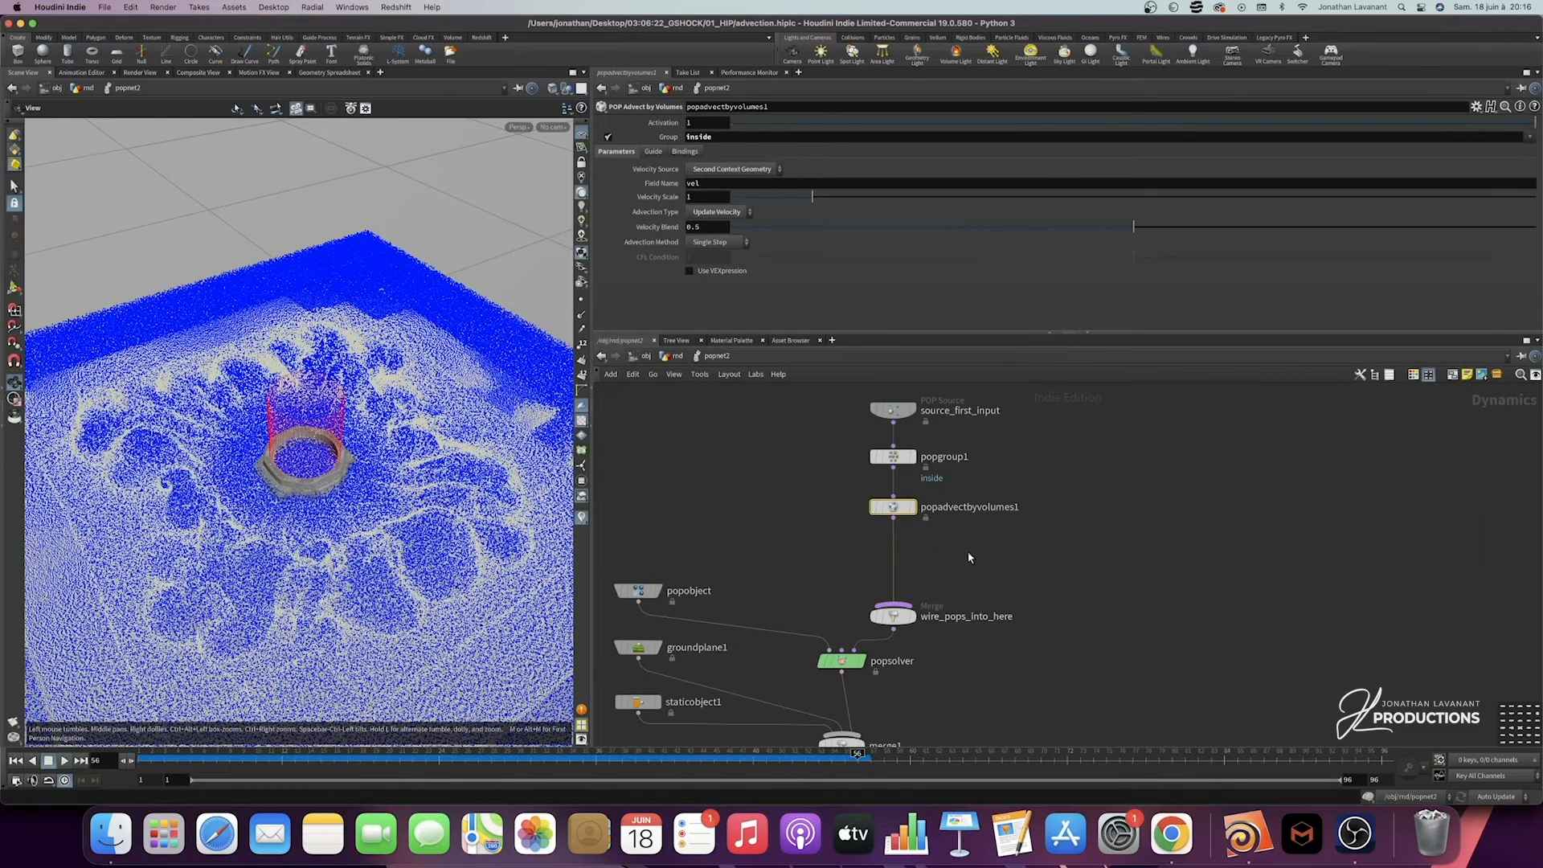
key("Tab")
type("pop")
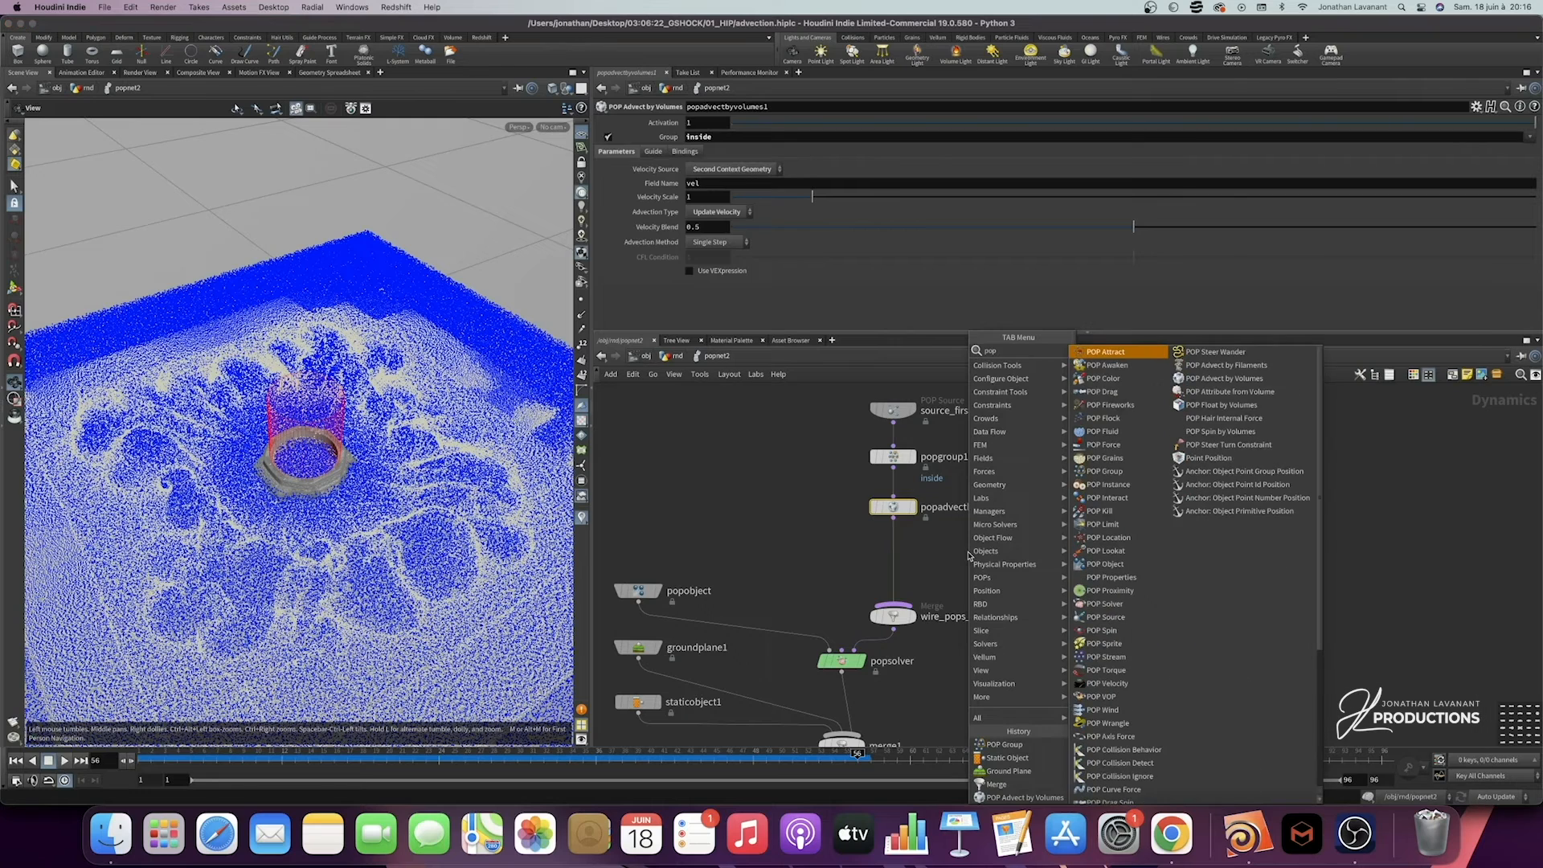
type(" wrangle")
key("Return")
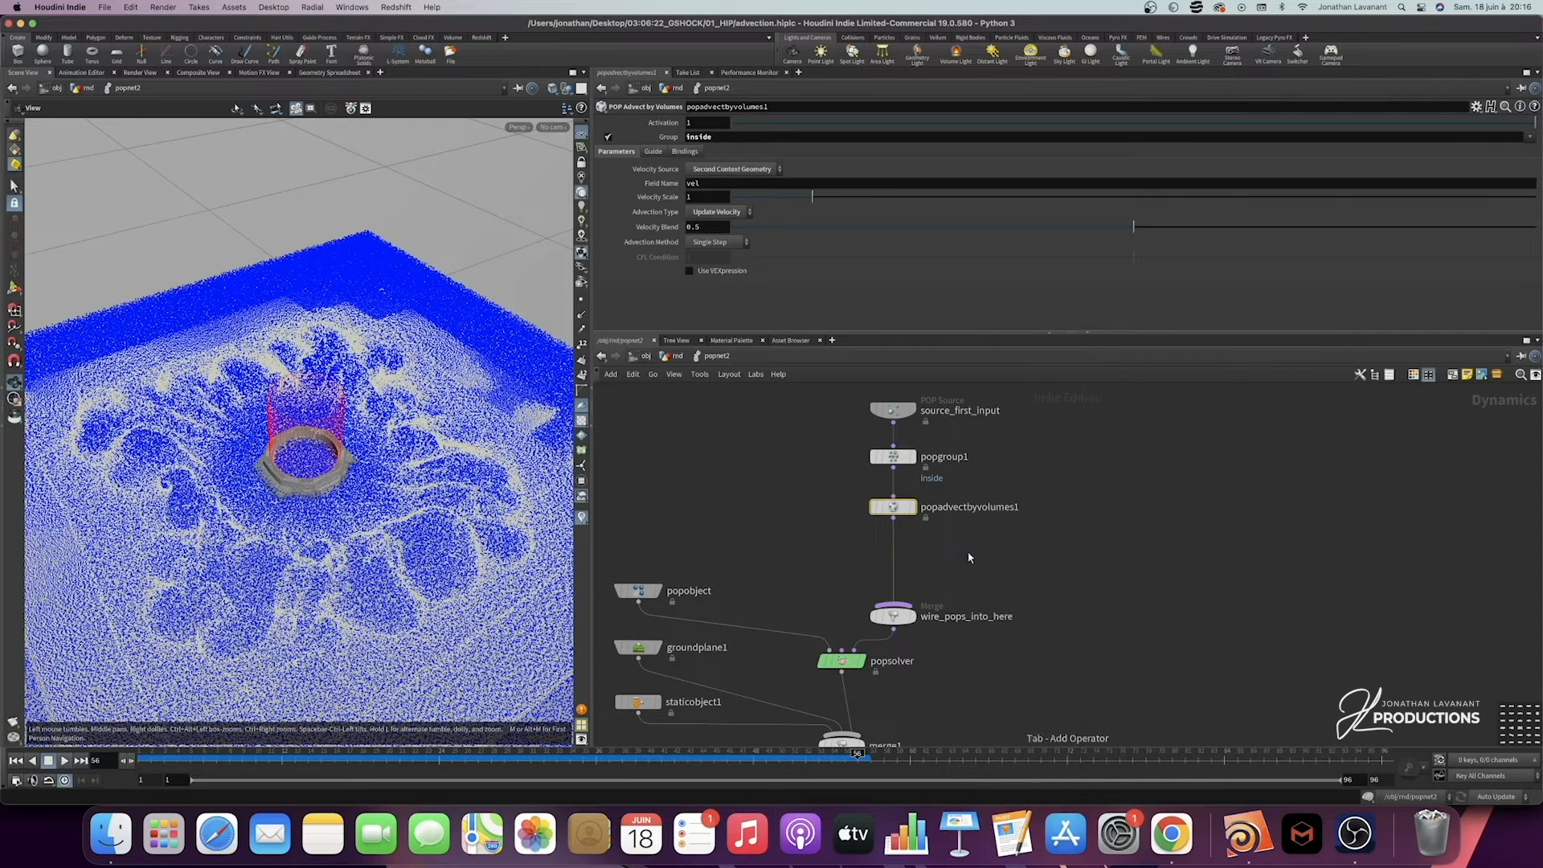
left_click(895, 553)
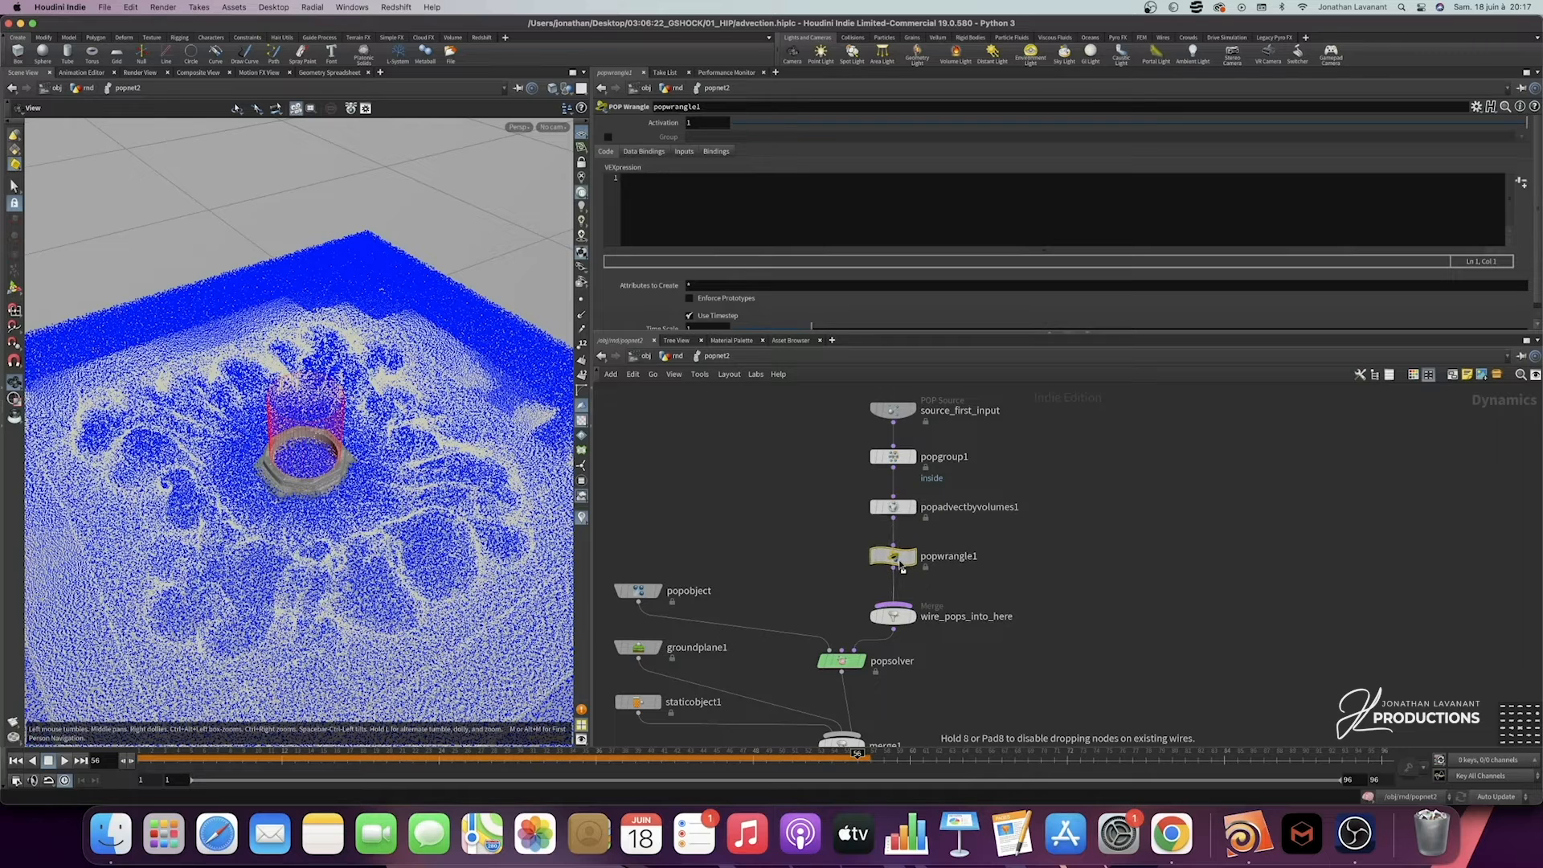
left_click_drag(898, 560, 898, 560)
left_click_drag(1053, 544, 834, 571)
Step: Enter the VEXpression f@speed = length(v@v); in popwrangle1
left_click(711, 208)
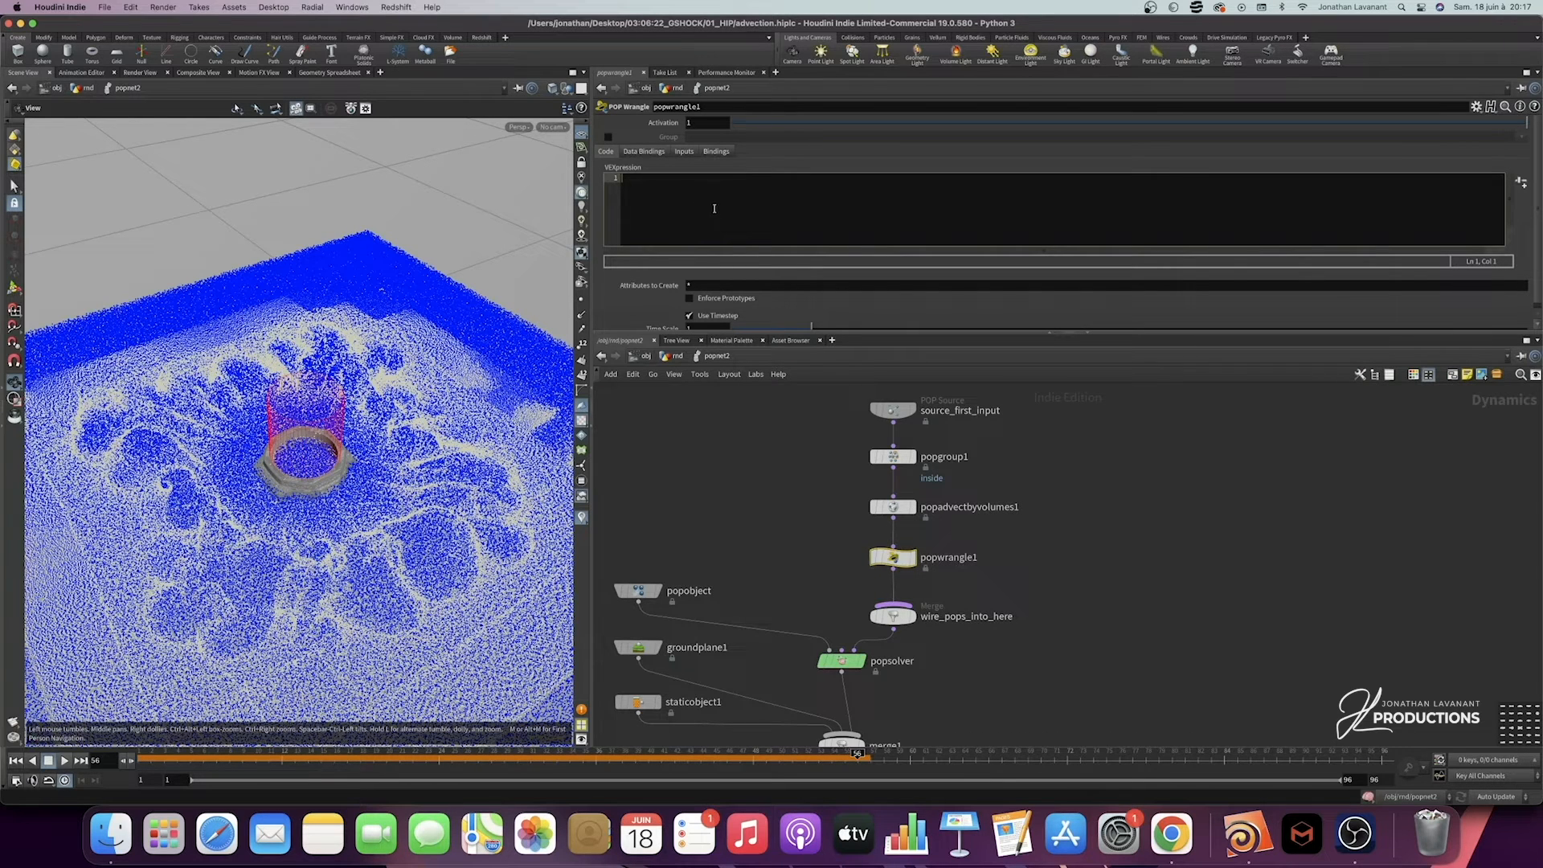
type("f@speed = len")
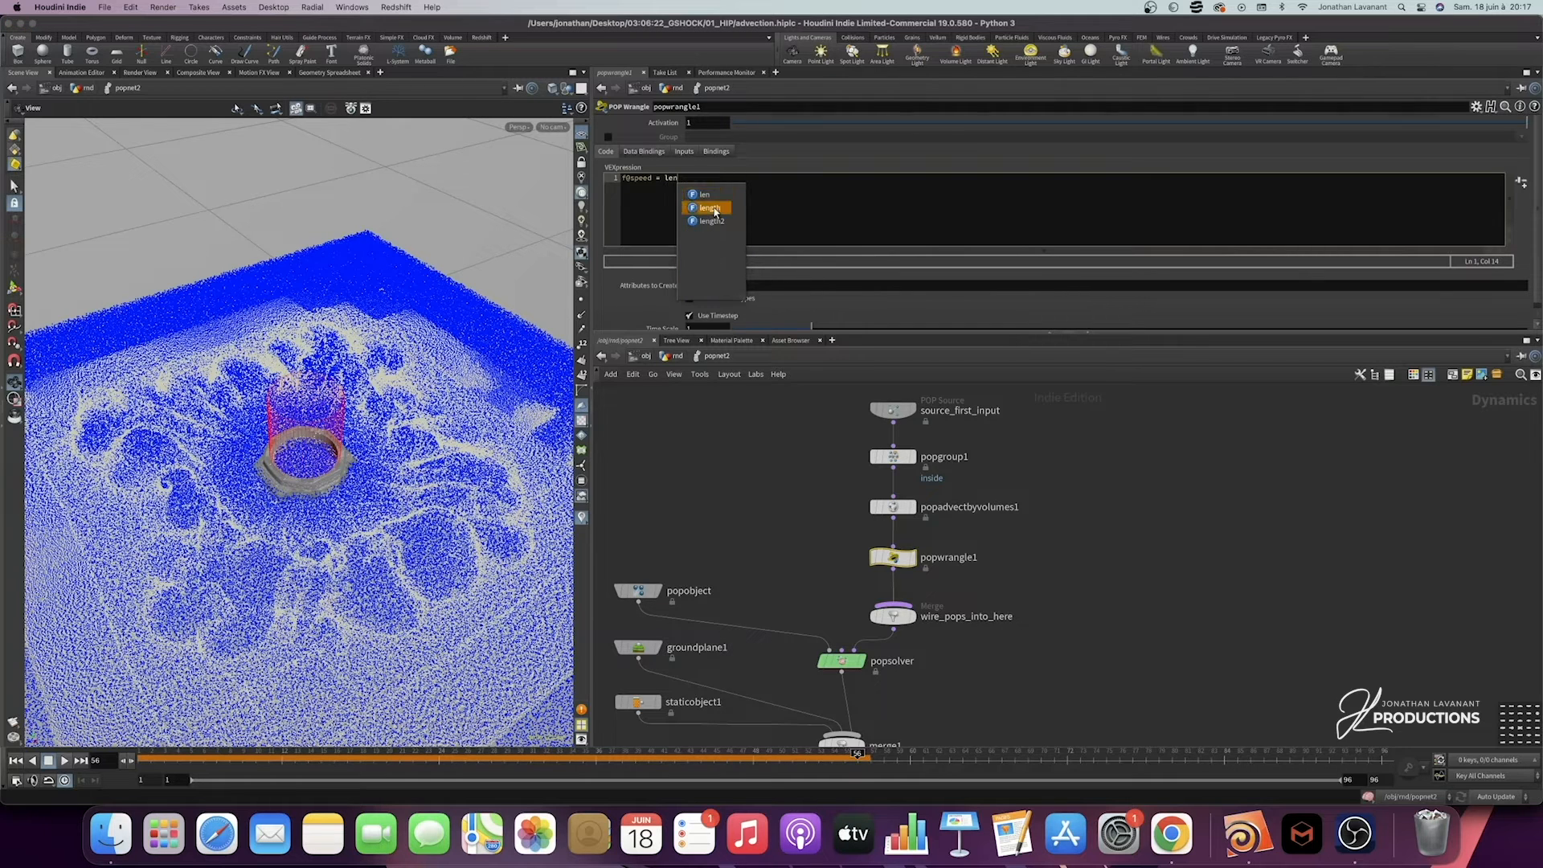
left_click(714, 210)
type("(v")
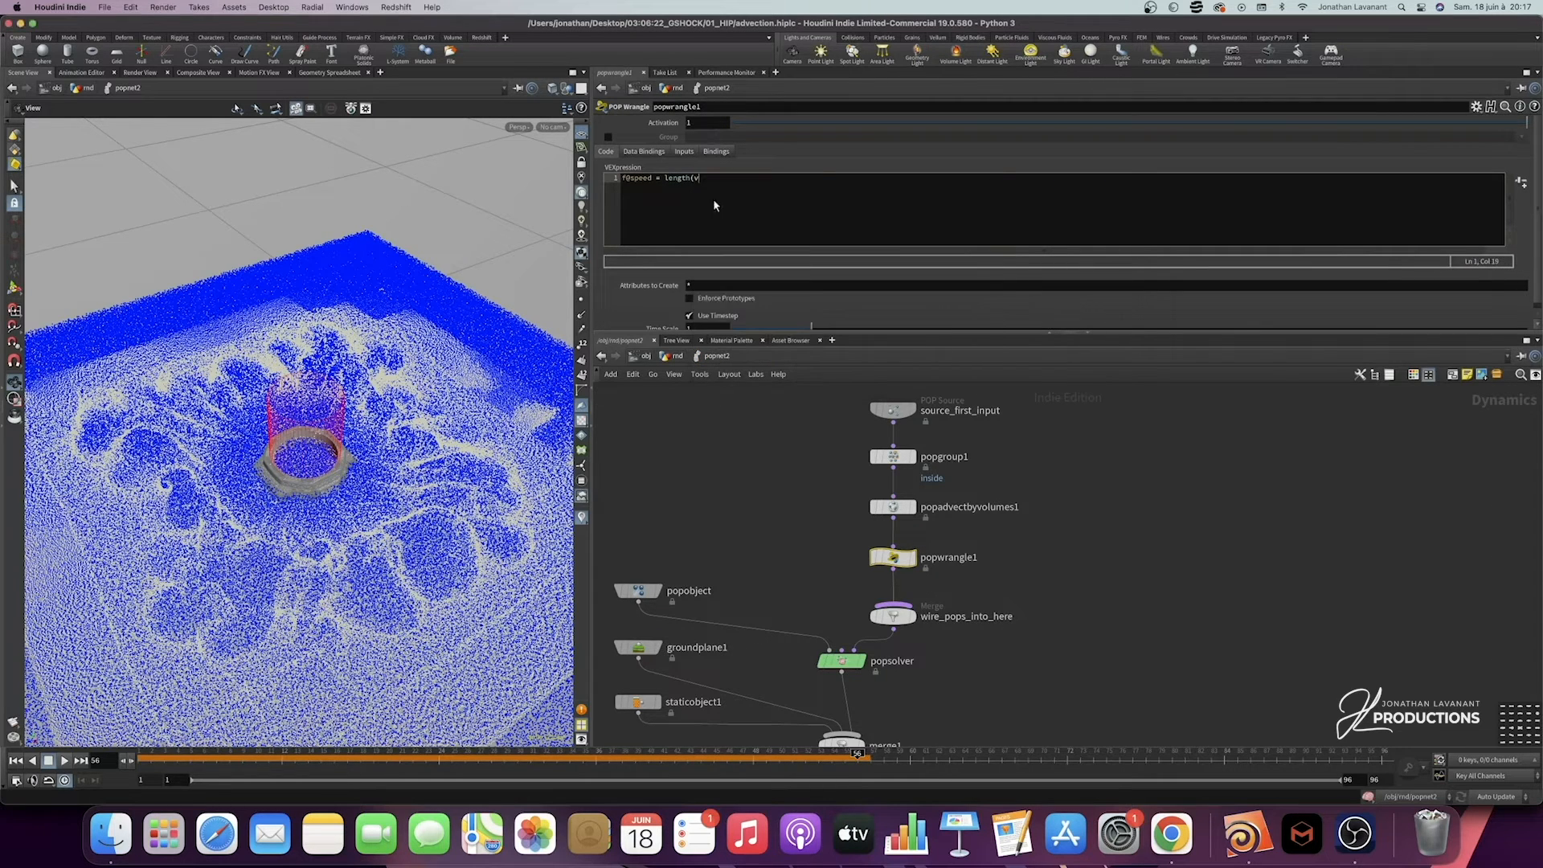
type("@v);")
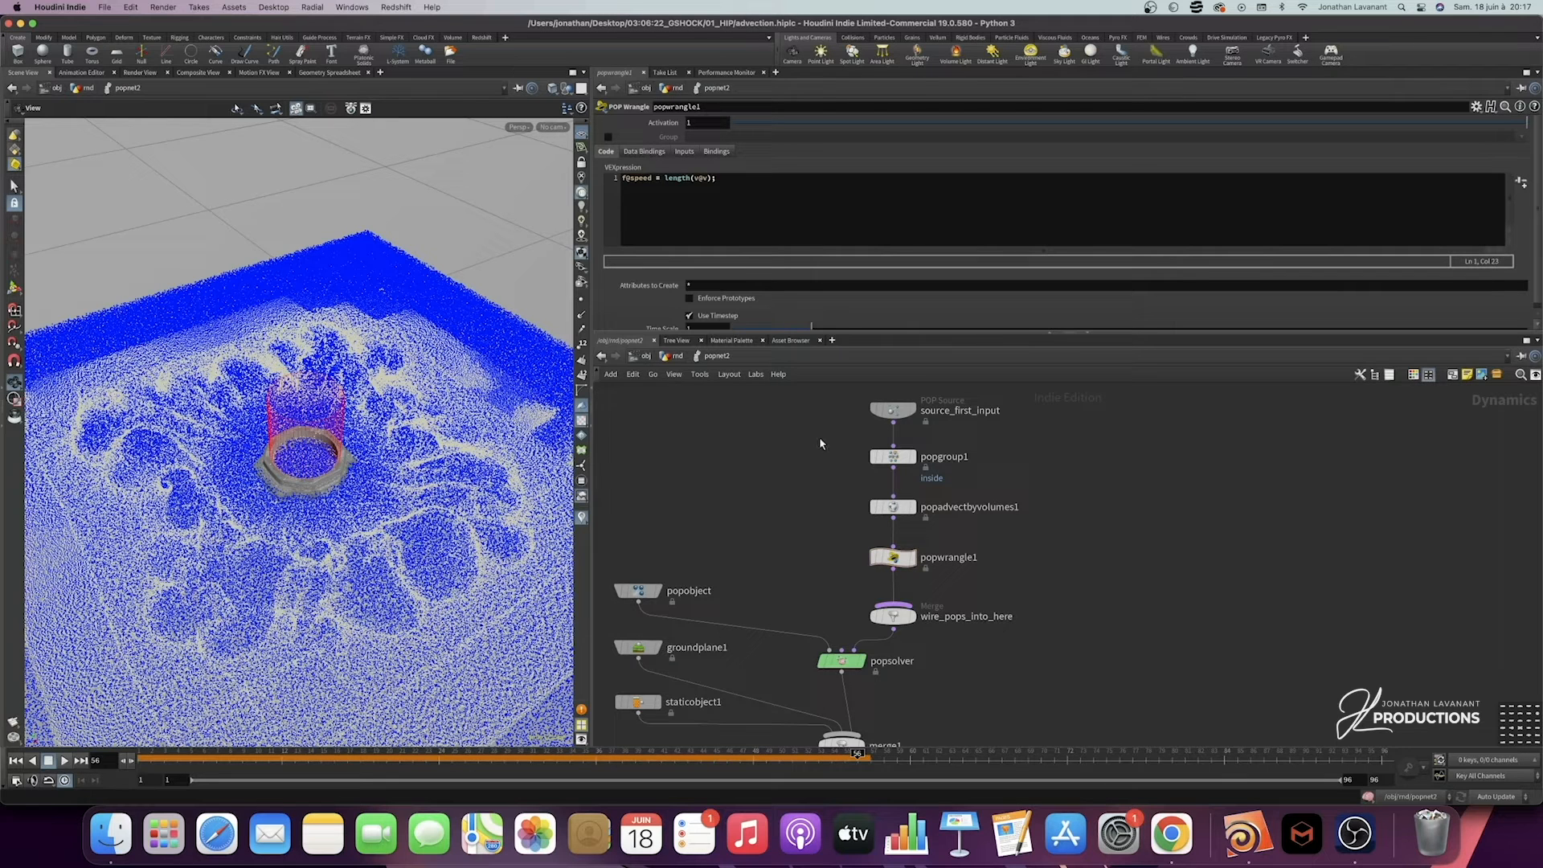
Step: In the rnd network, add a Color node fed by popnet2 and display it
left_click(677, 357)
middle_click_drag(909, 571, 903, 490)
key("Tab")
type("colo")
key("Return")
left_click(948, 621)
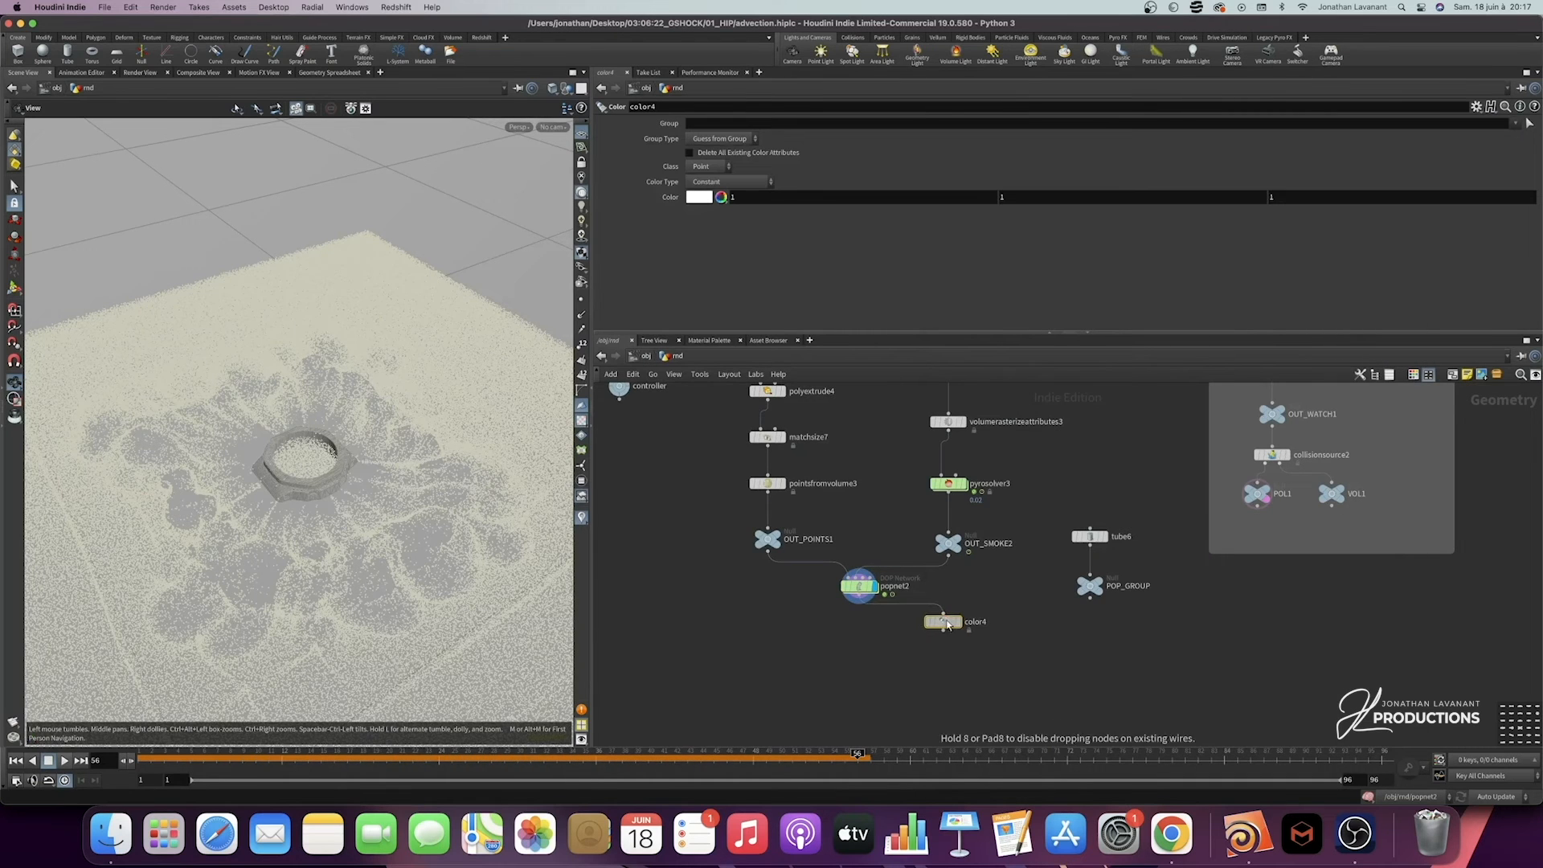
left_click(963, 621)
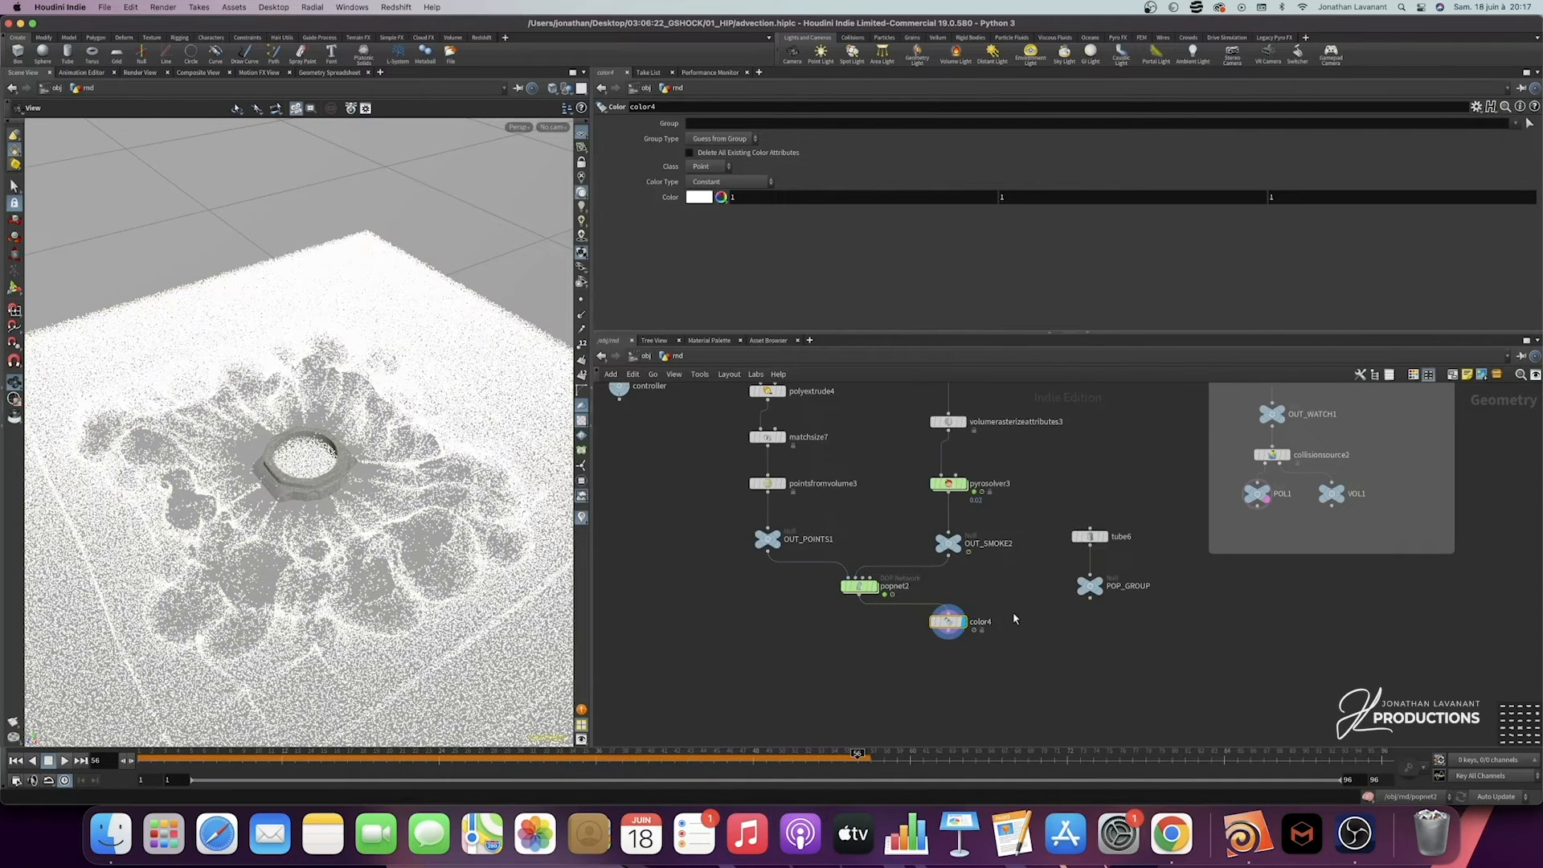
Step: Set color4's Color Type to Ramp from Attribute, using the speed attribute and the Twilight Shifted ramp preset
left_click(726, 183)
left_click(740, 227)
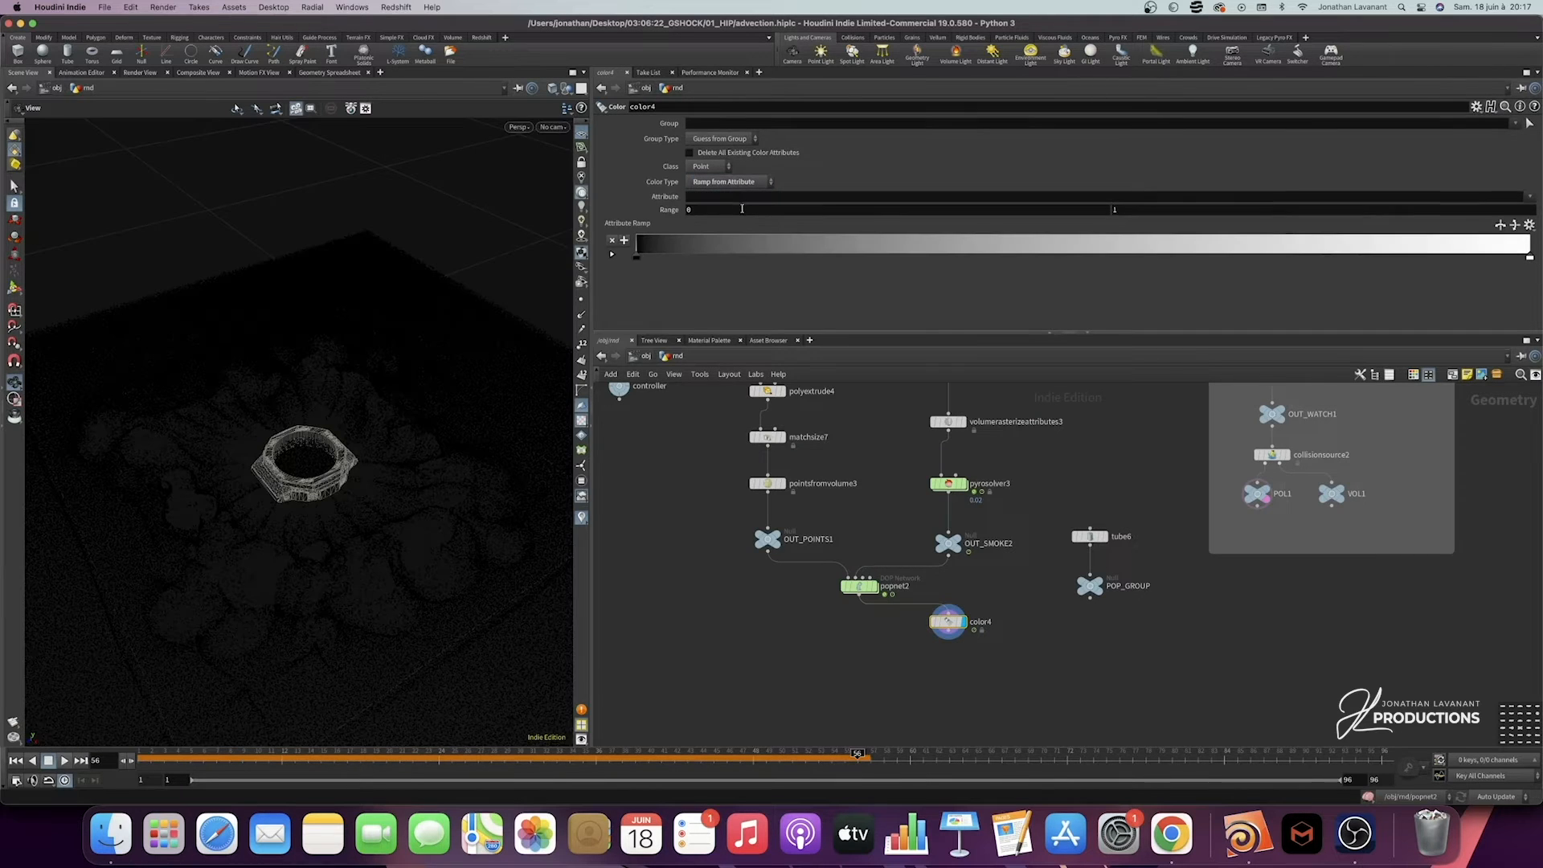
left_click(742, 199)
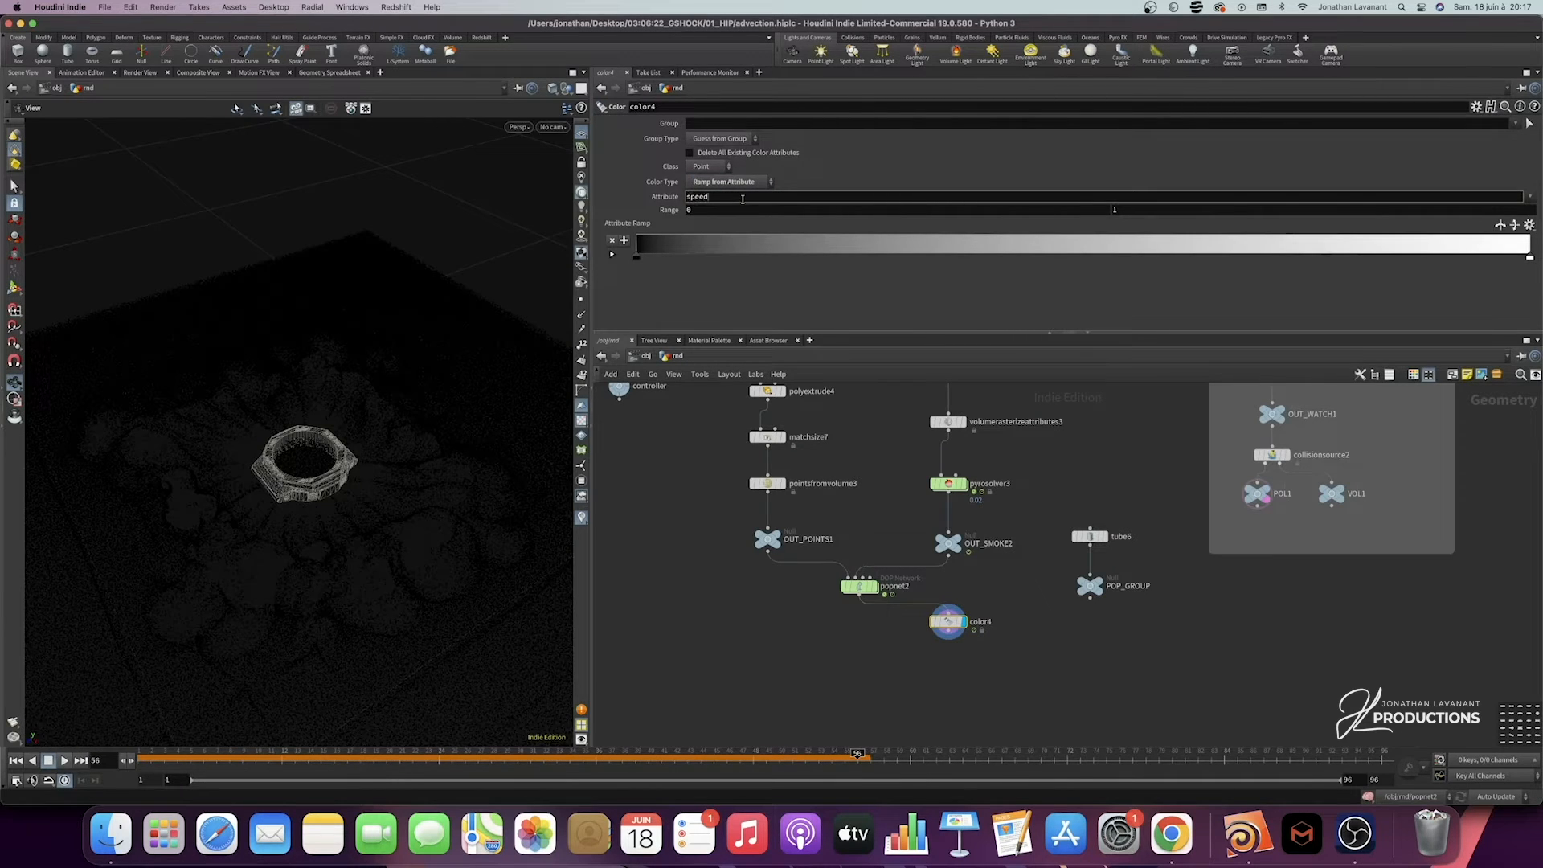
type("speed")
key("Return")
left_click(1528, 225)
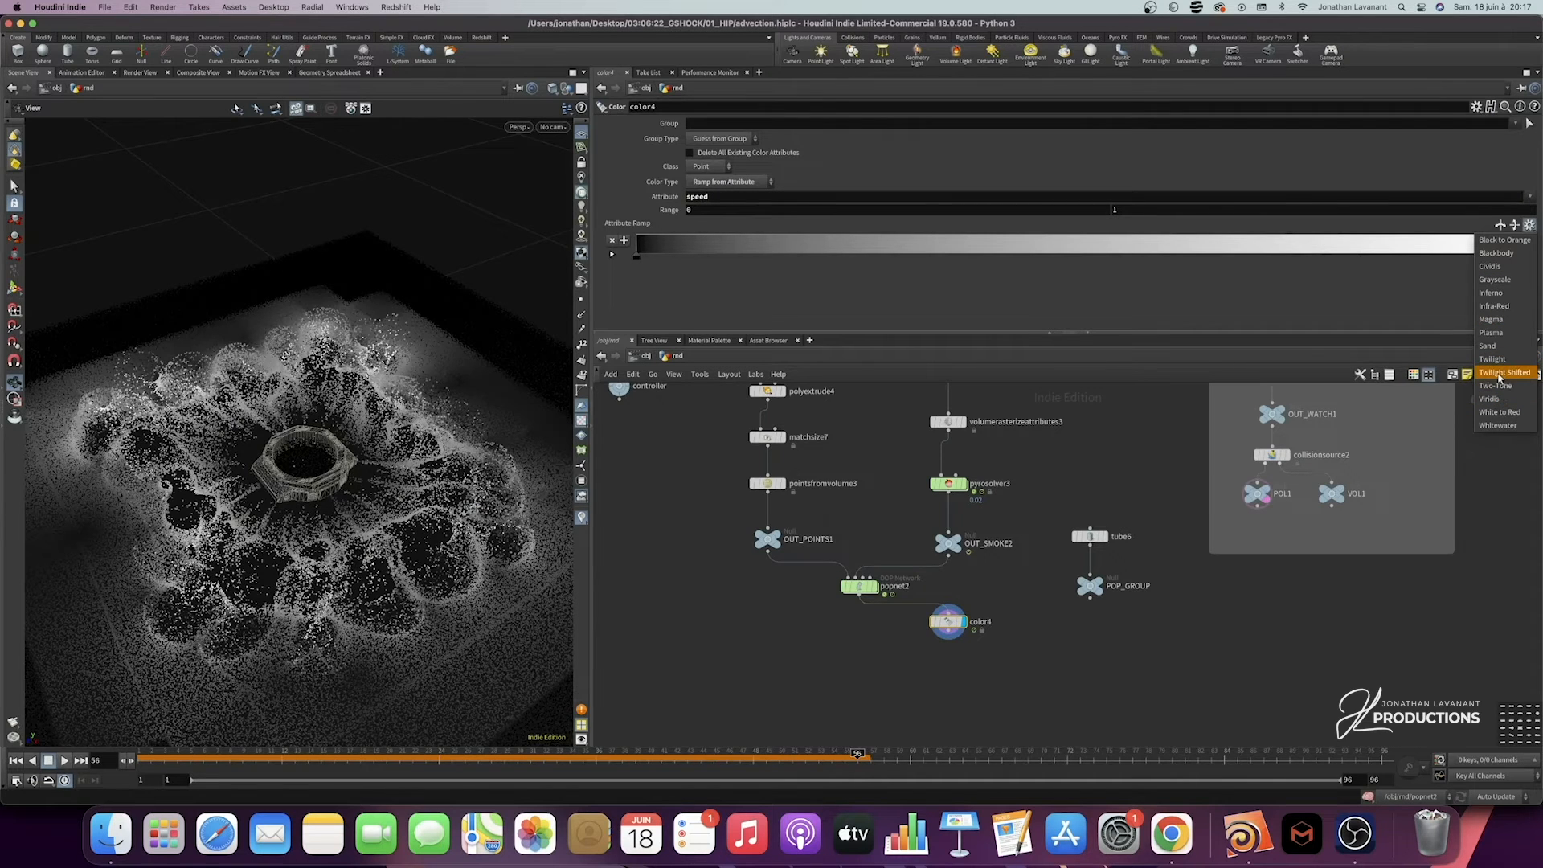
left_click(1503, 374)
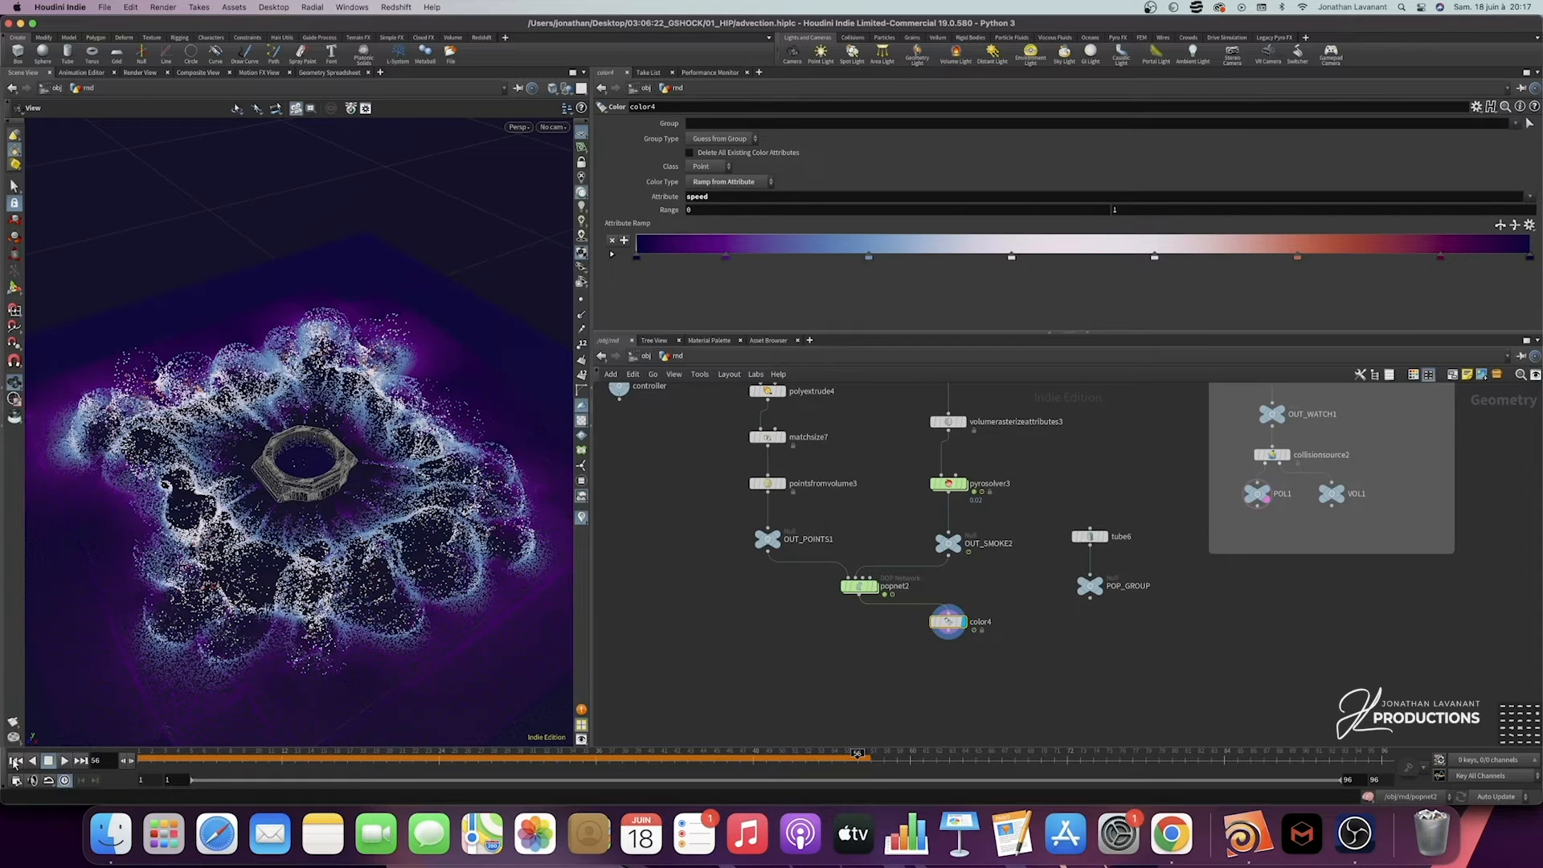
Step: Play the speed-coloured particle simulation from the first frame and inspect it close to the watch collider
left_click(15, 760)
left_click(67, 760)
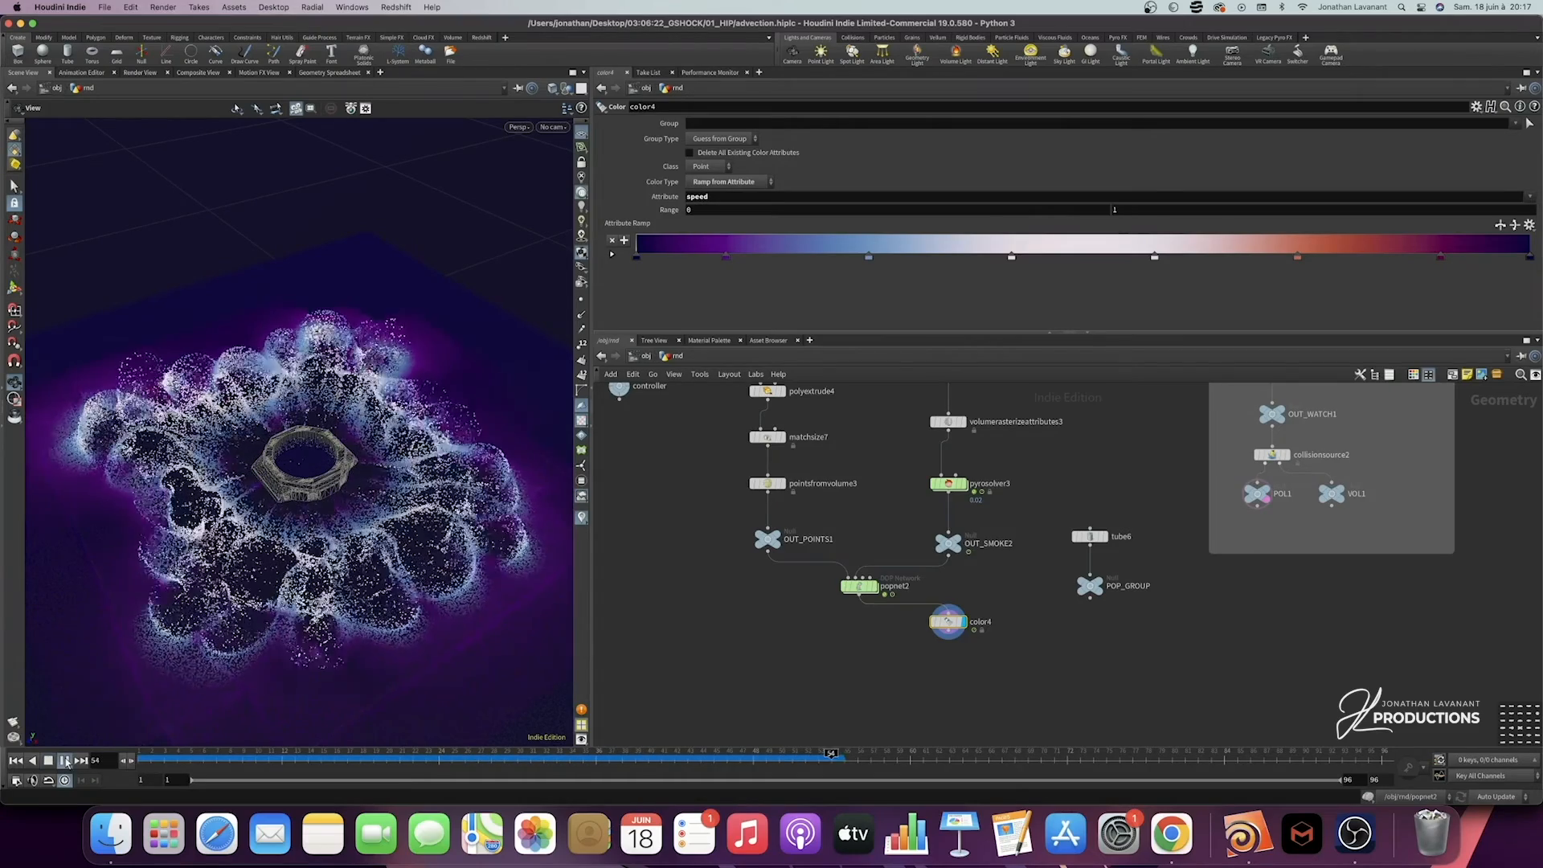
left_click(67, 760)
left_click_drag(201, 537, 358, 533)
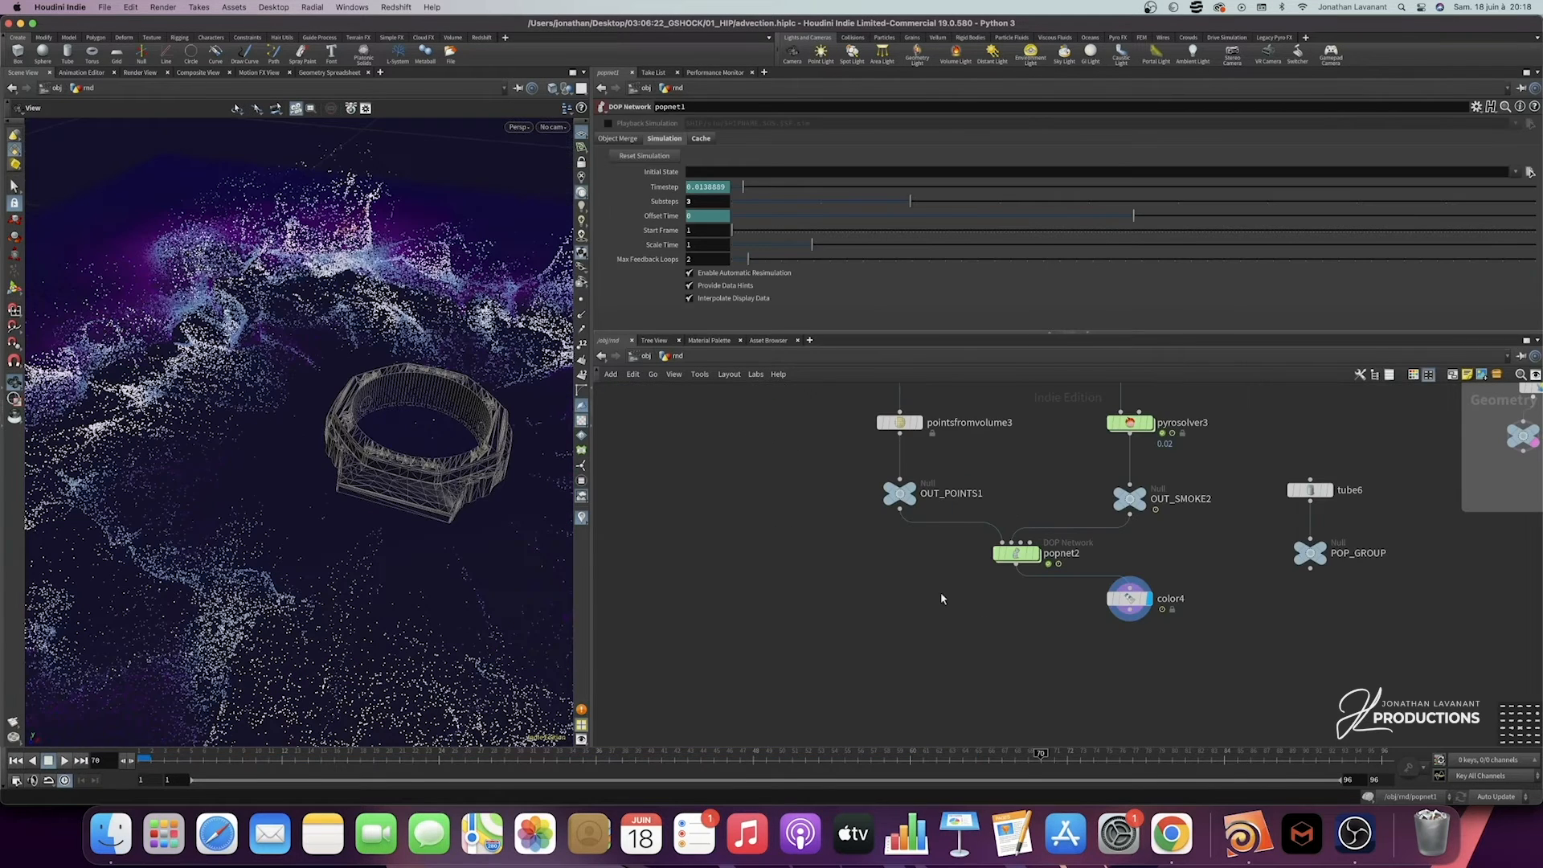
Step: Add a Null fed by popnet2, name it OUT_SIM1 and display it
middle_click_drag(1019, 573, 966, 563)
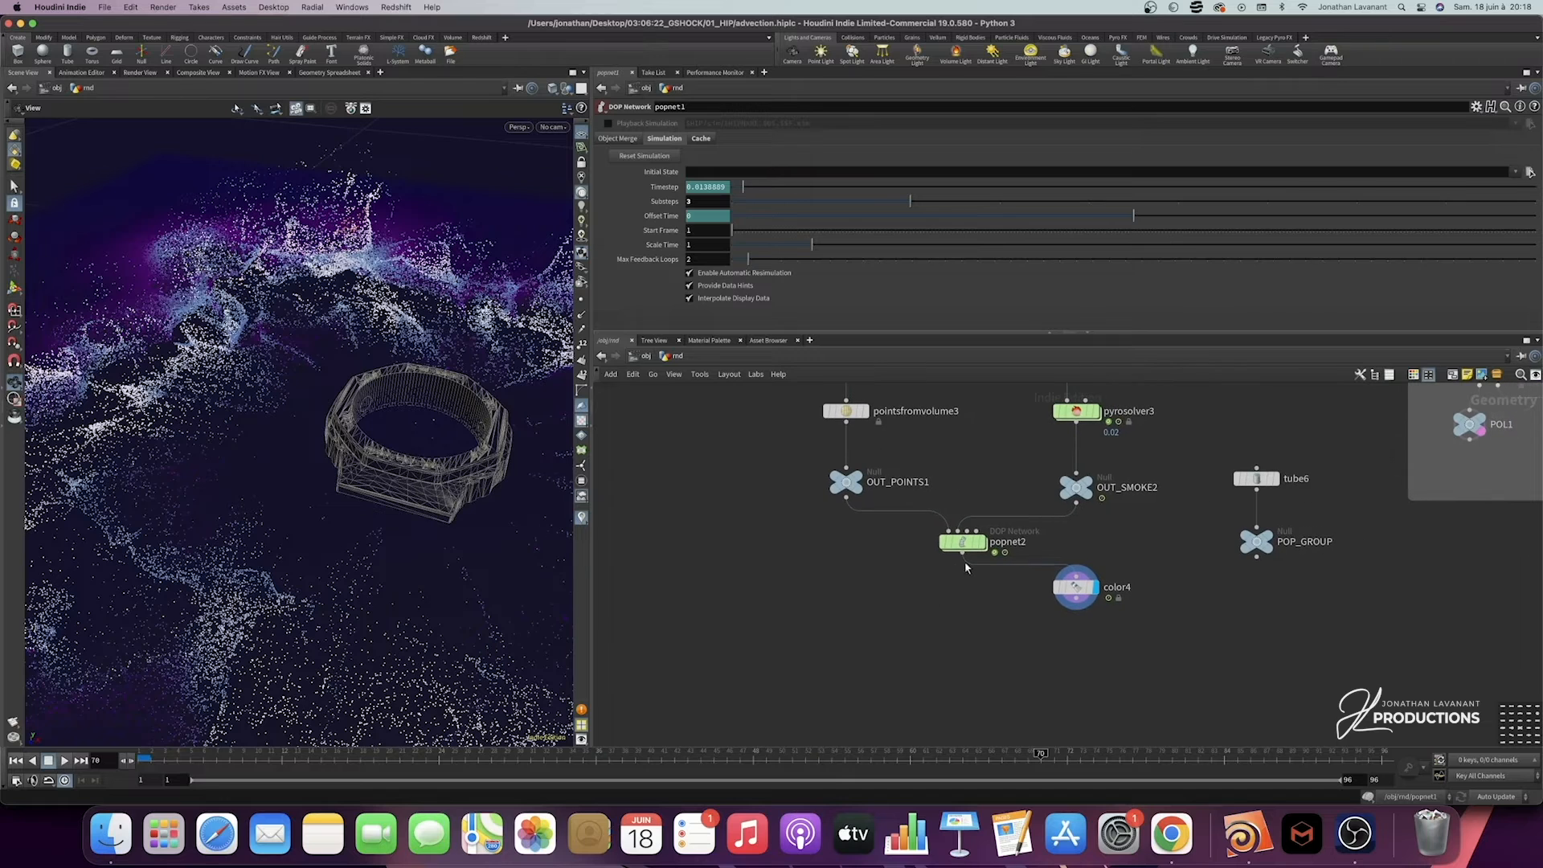
key("Tab")
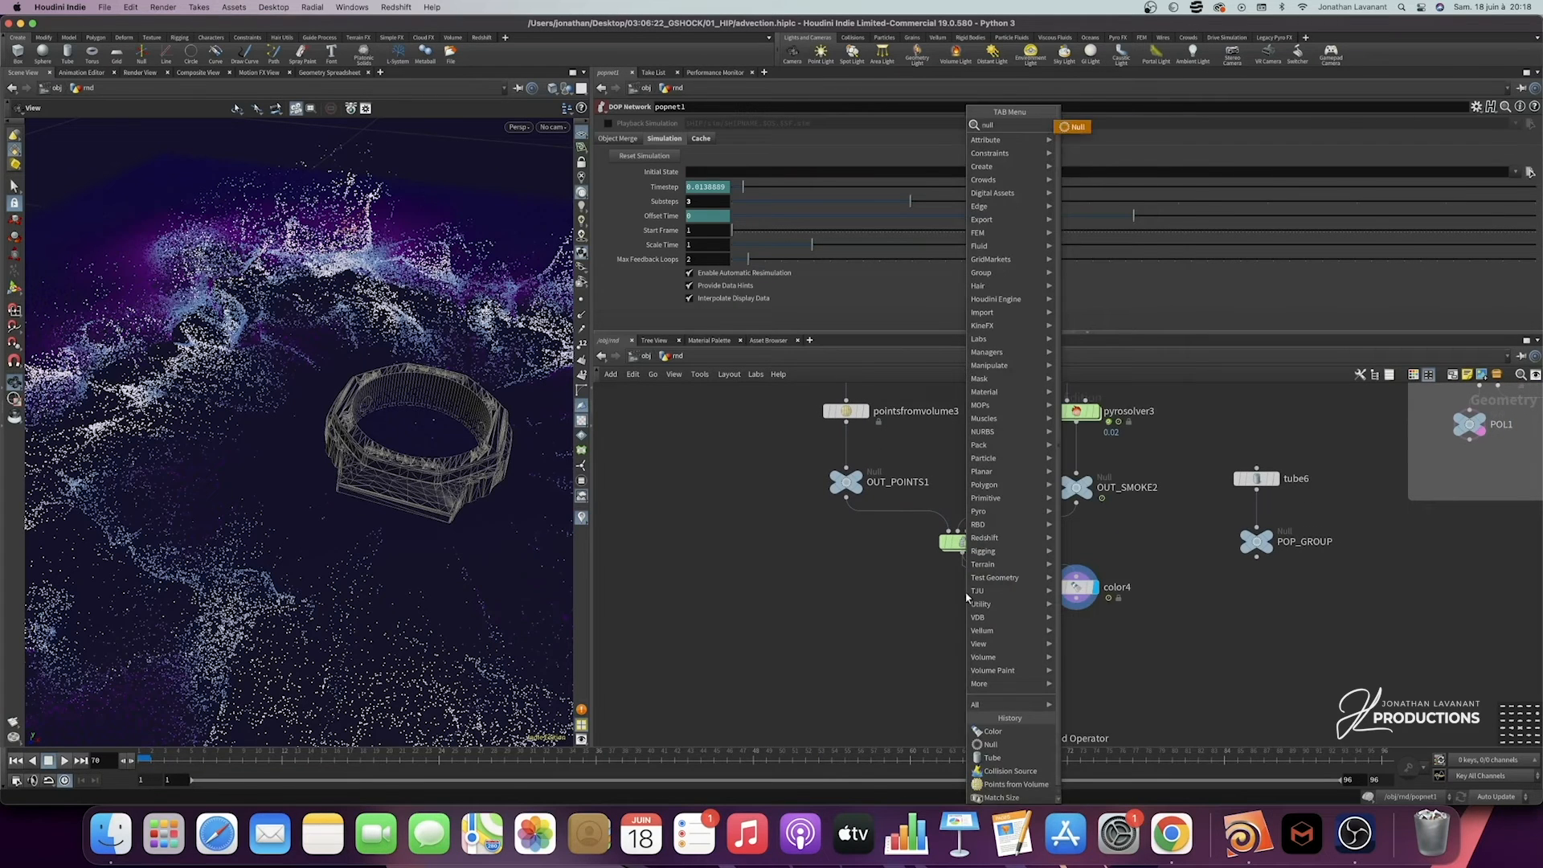
key("Escape")
left_click(962, 637)
double_click(996, 637)
type("OUT_SI")
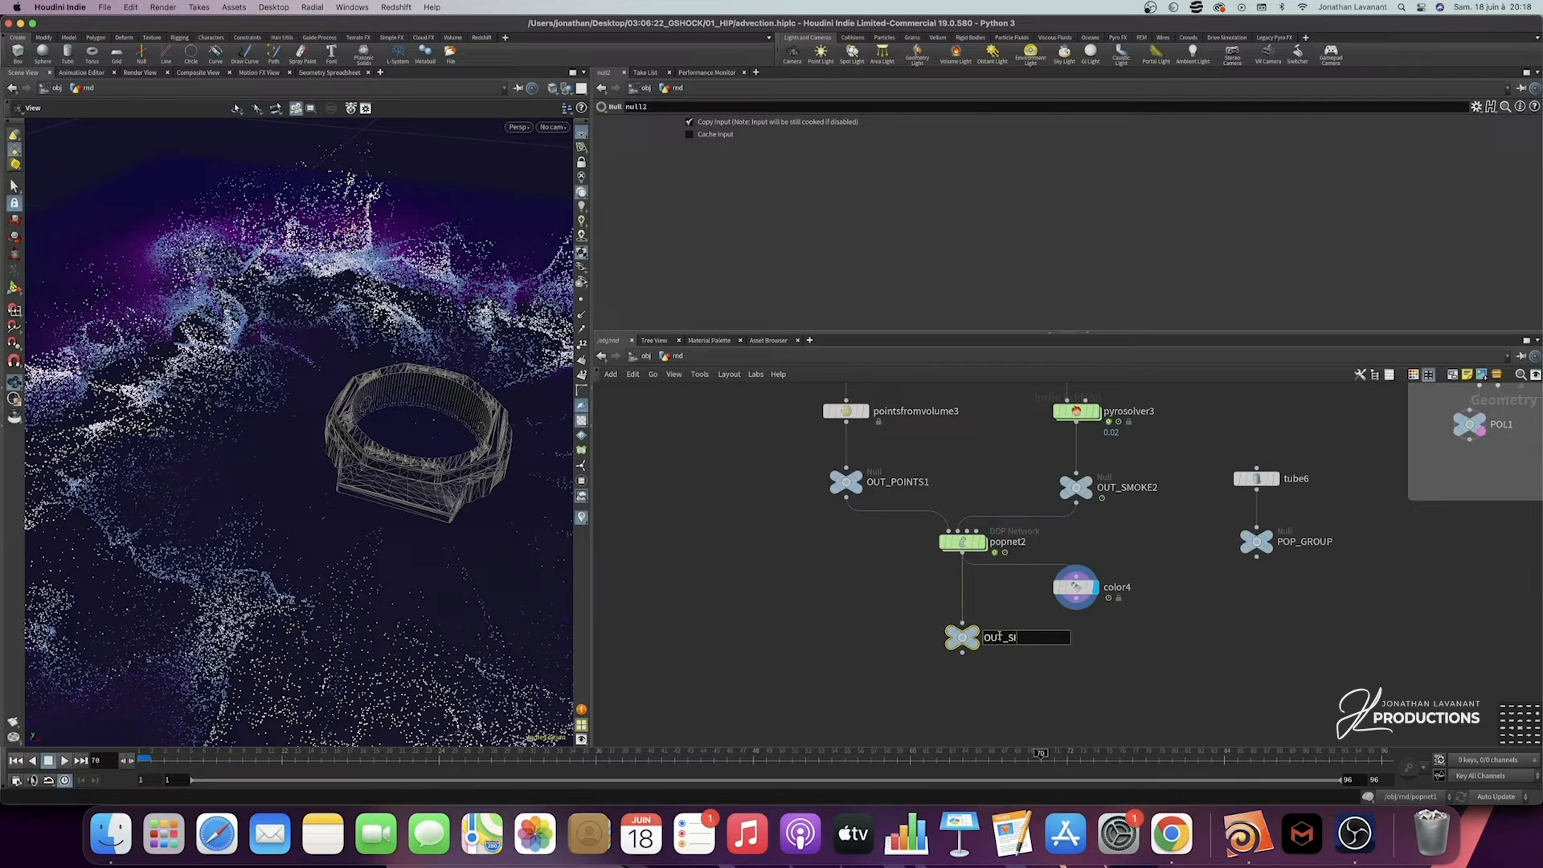
key("Return")
left_click(981, 624)
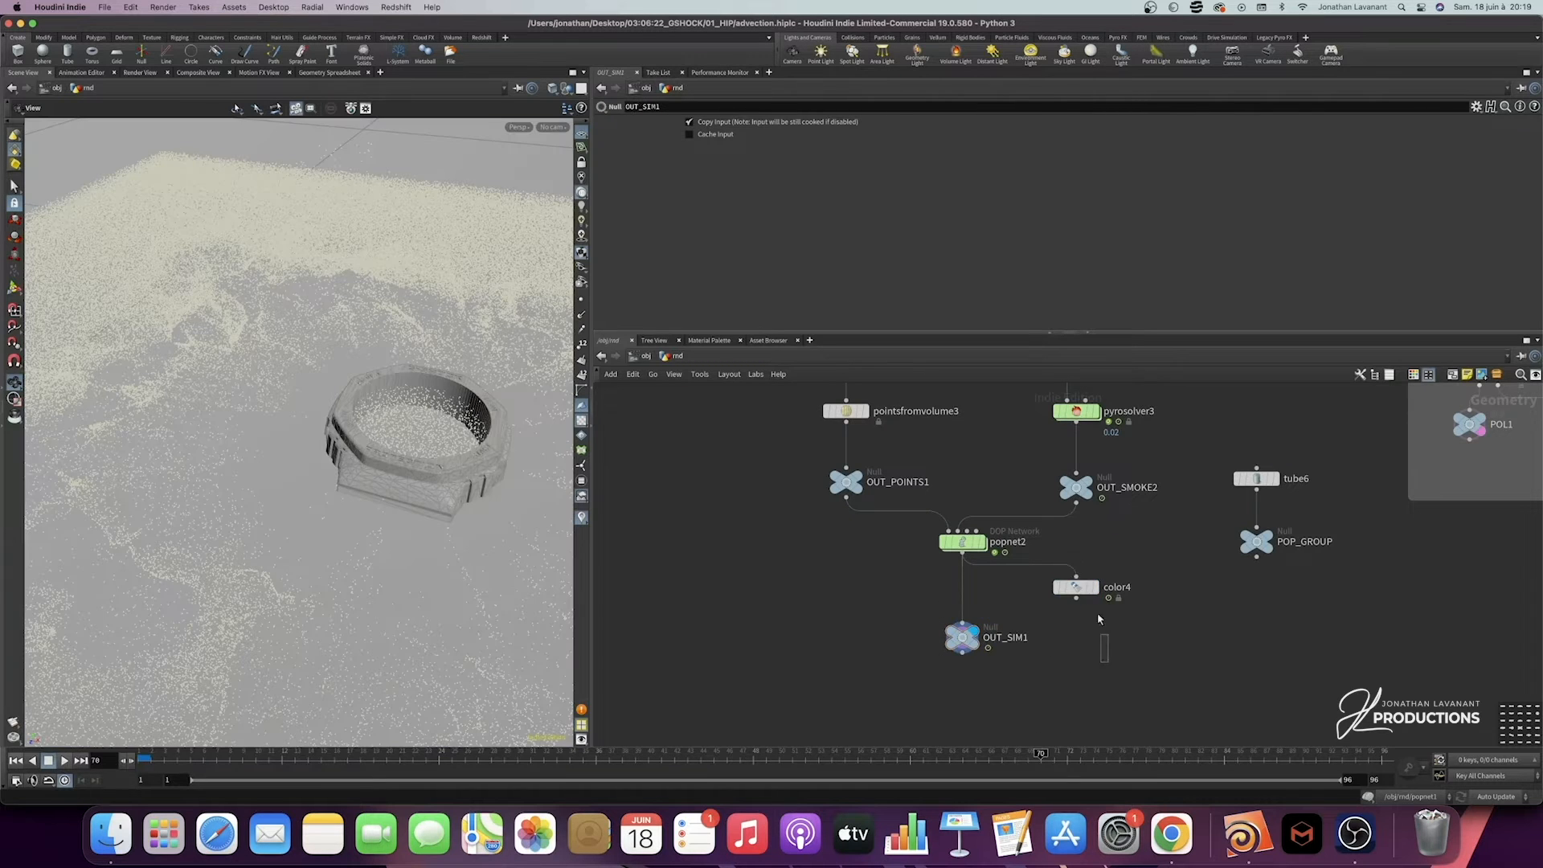
Step: Add a Dop Import node below OUT_SIM1, leaving it unconnected
left_click(1077, 588)
scroll(1057, 649, "up", 1)
scroll(1054, 642, "down", 5)
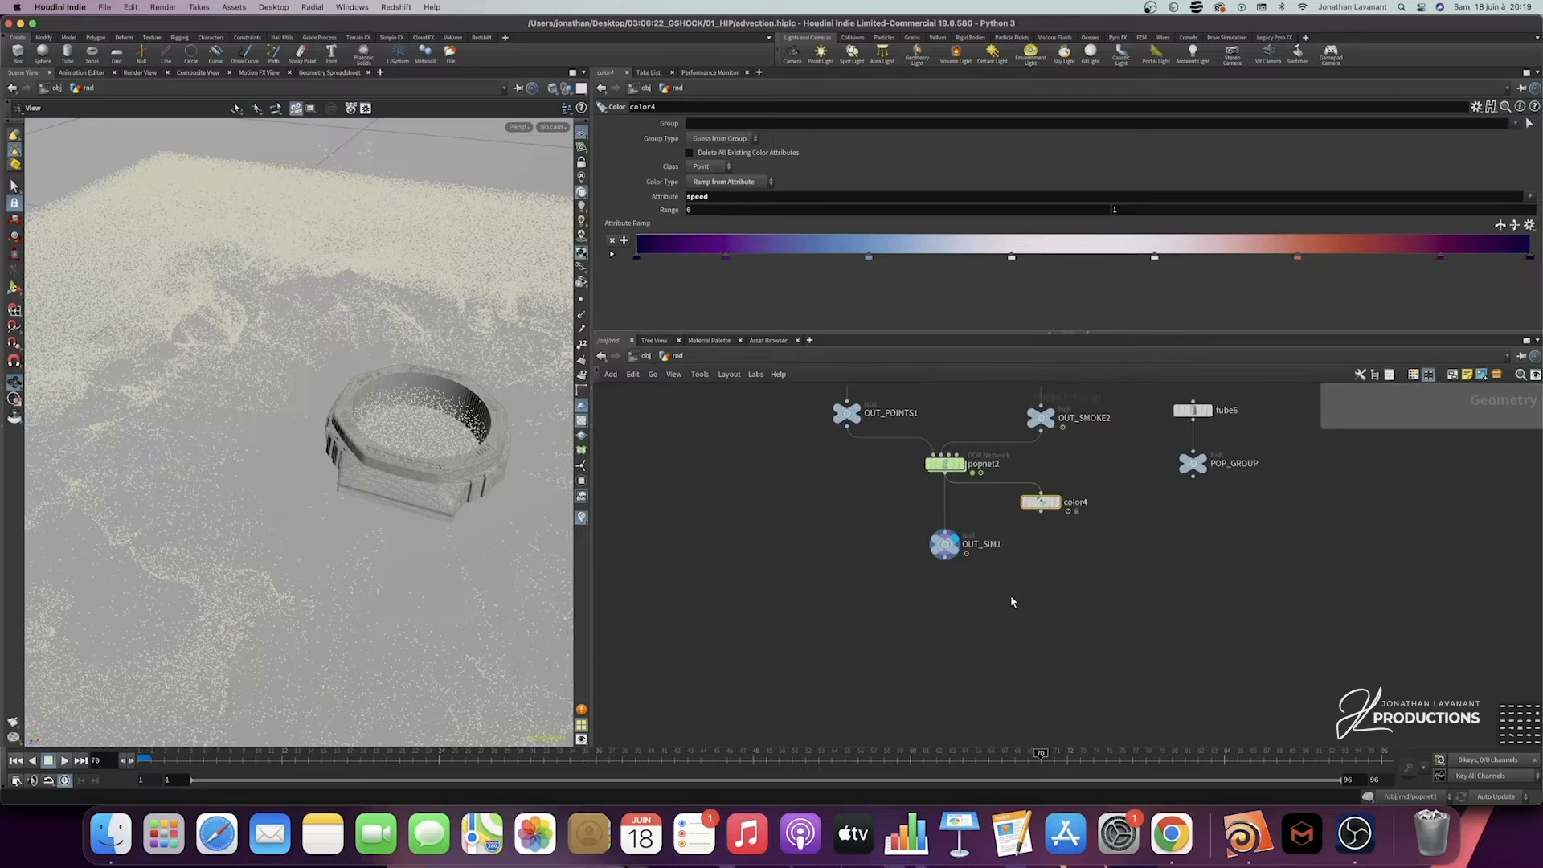
middle_click_drag(1043, 592, 913, 620)
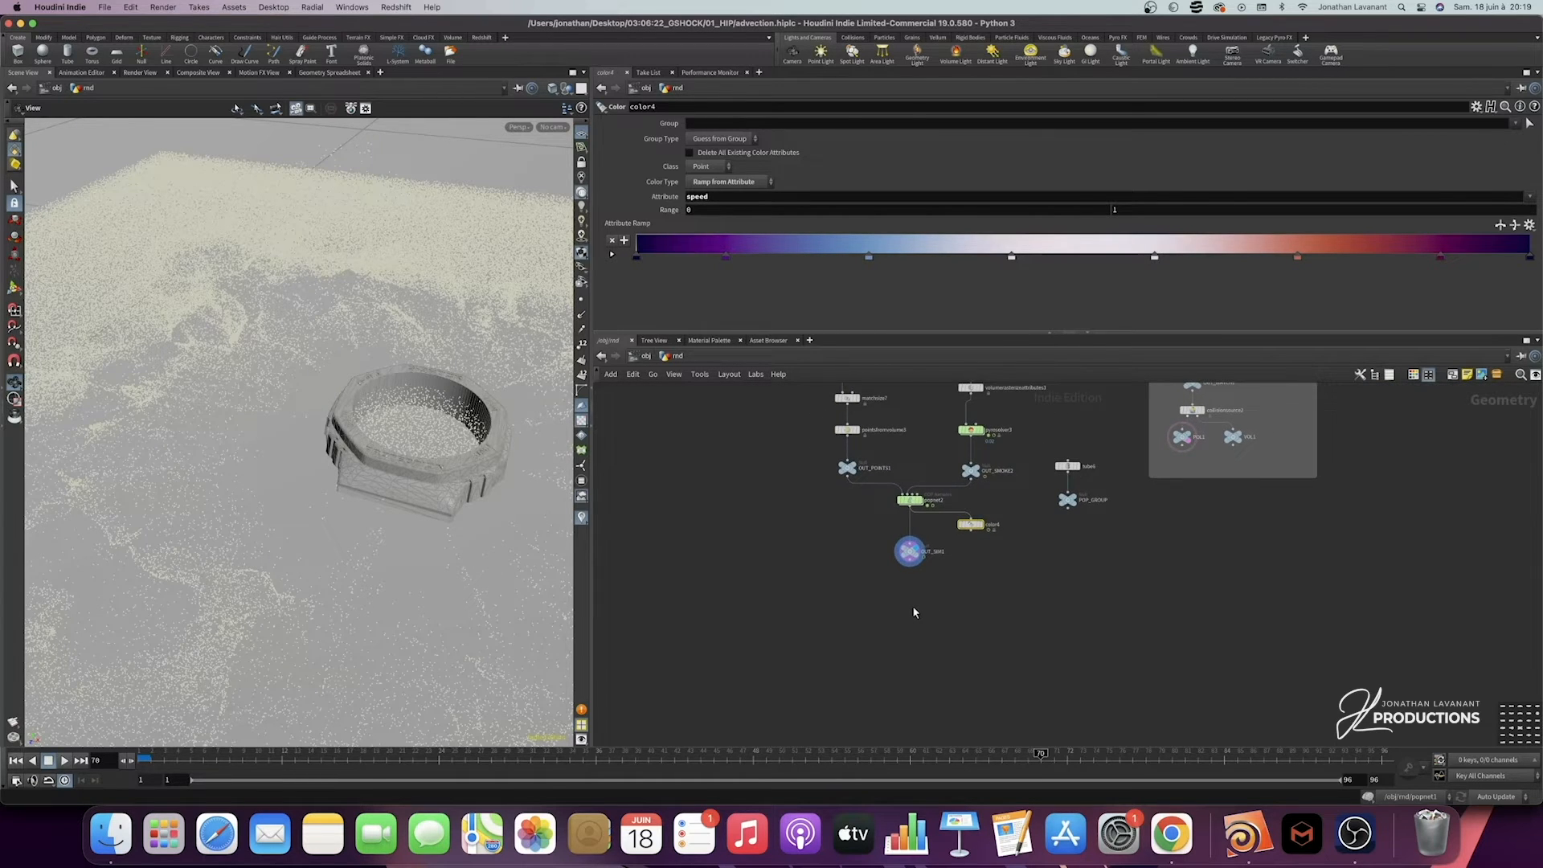
key("Tab")
type("filec")
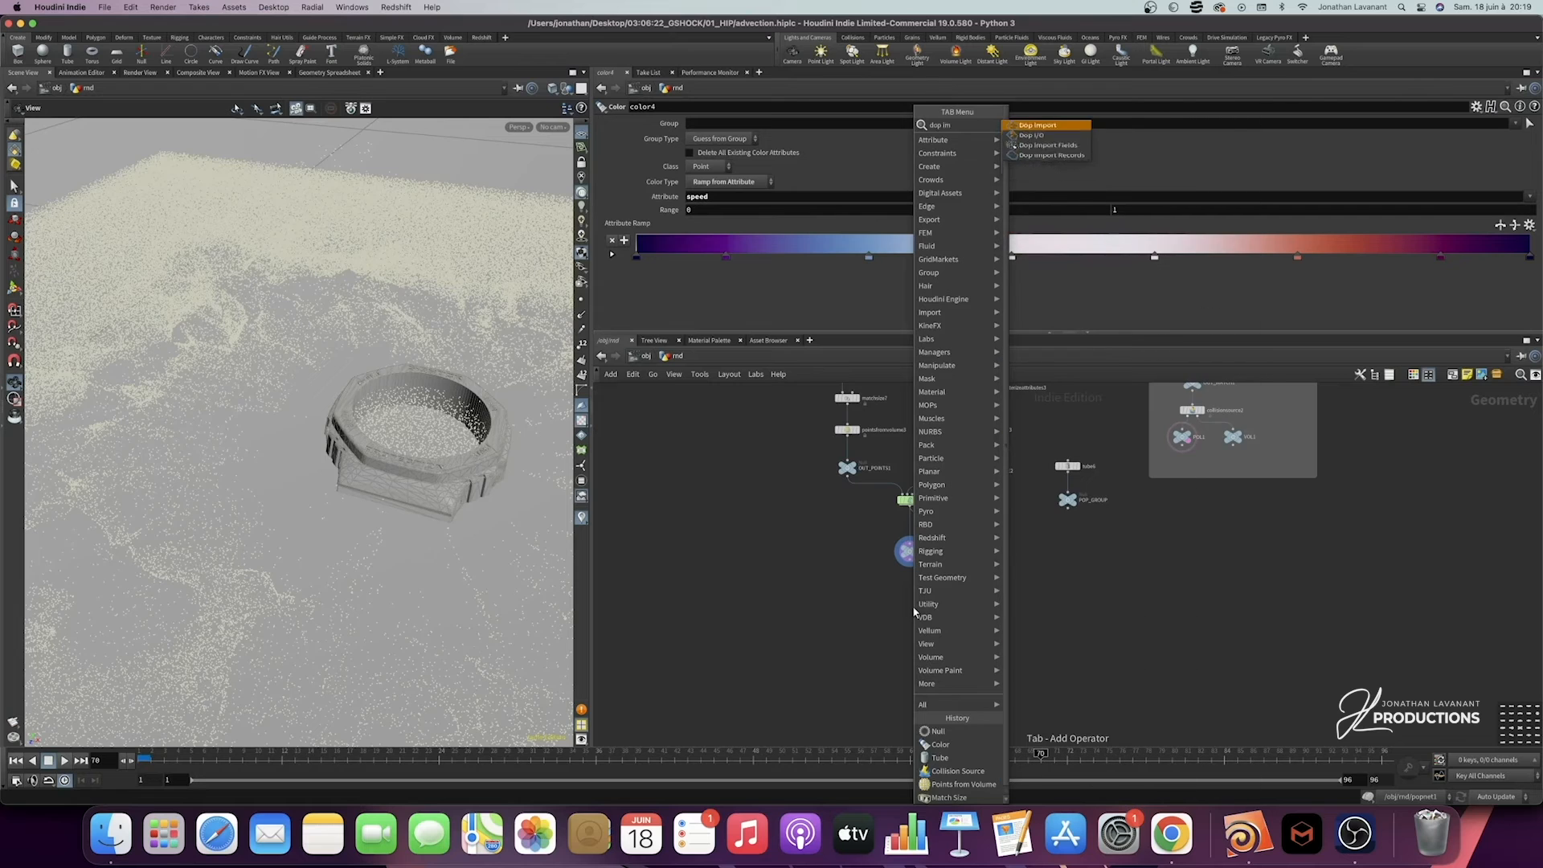
key("Return")
left_click(912, 609)
scroll(951, 582, "up", 3)
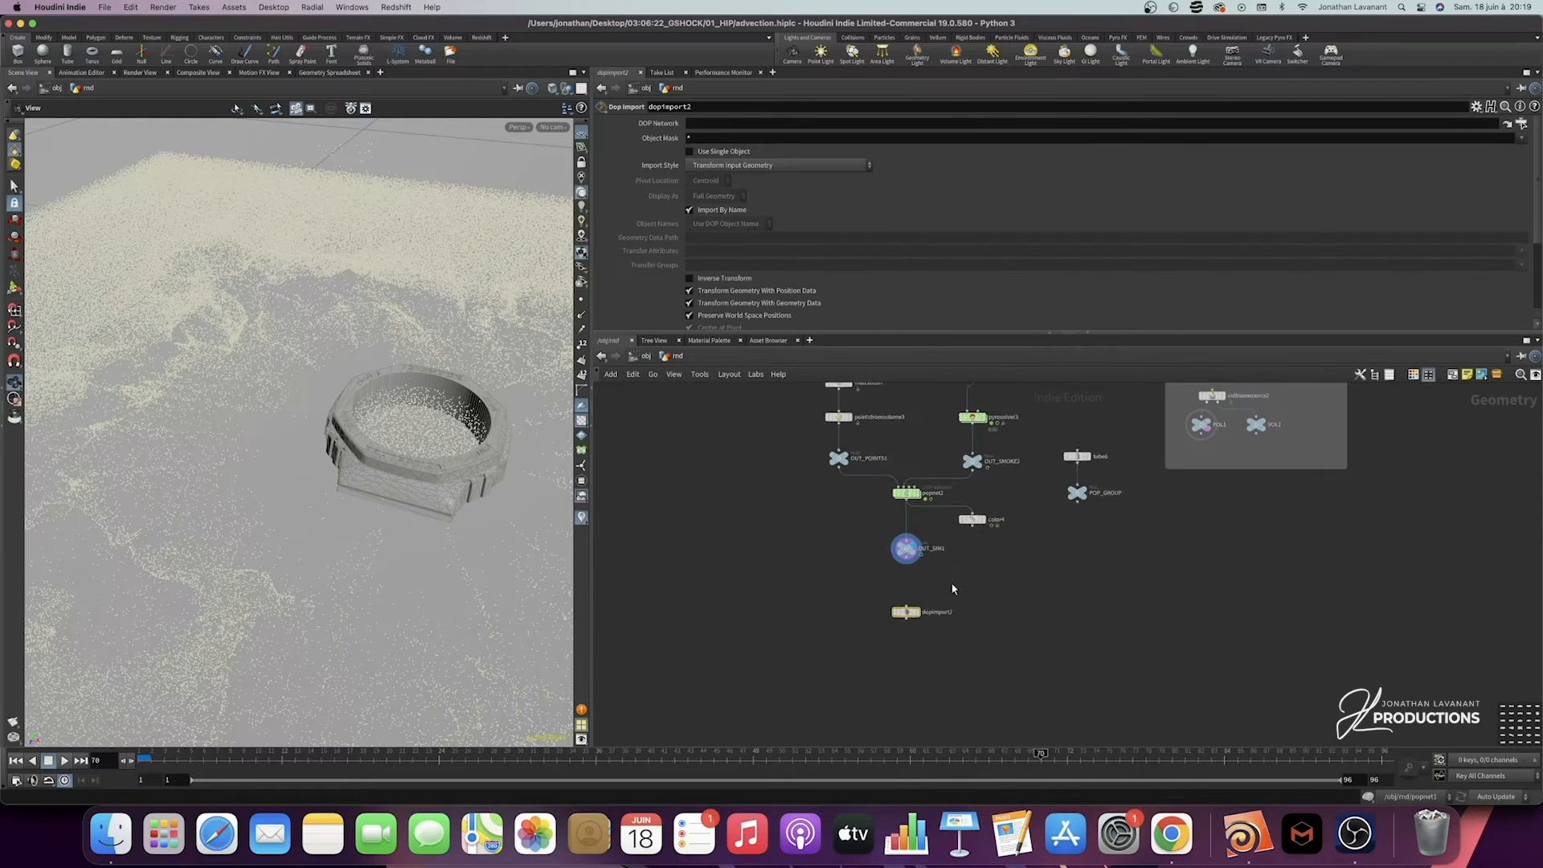
scroll(855, 539, "up", 1)
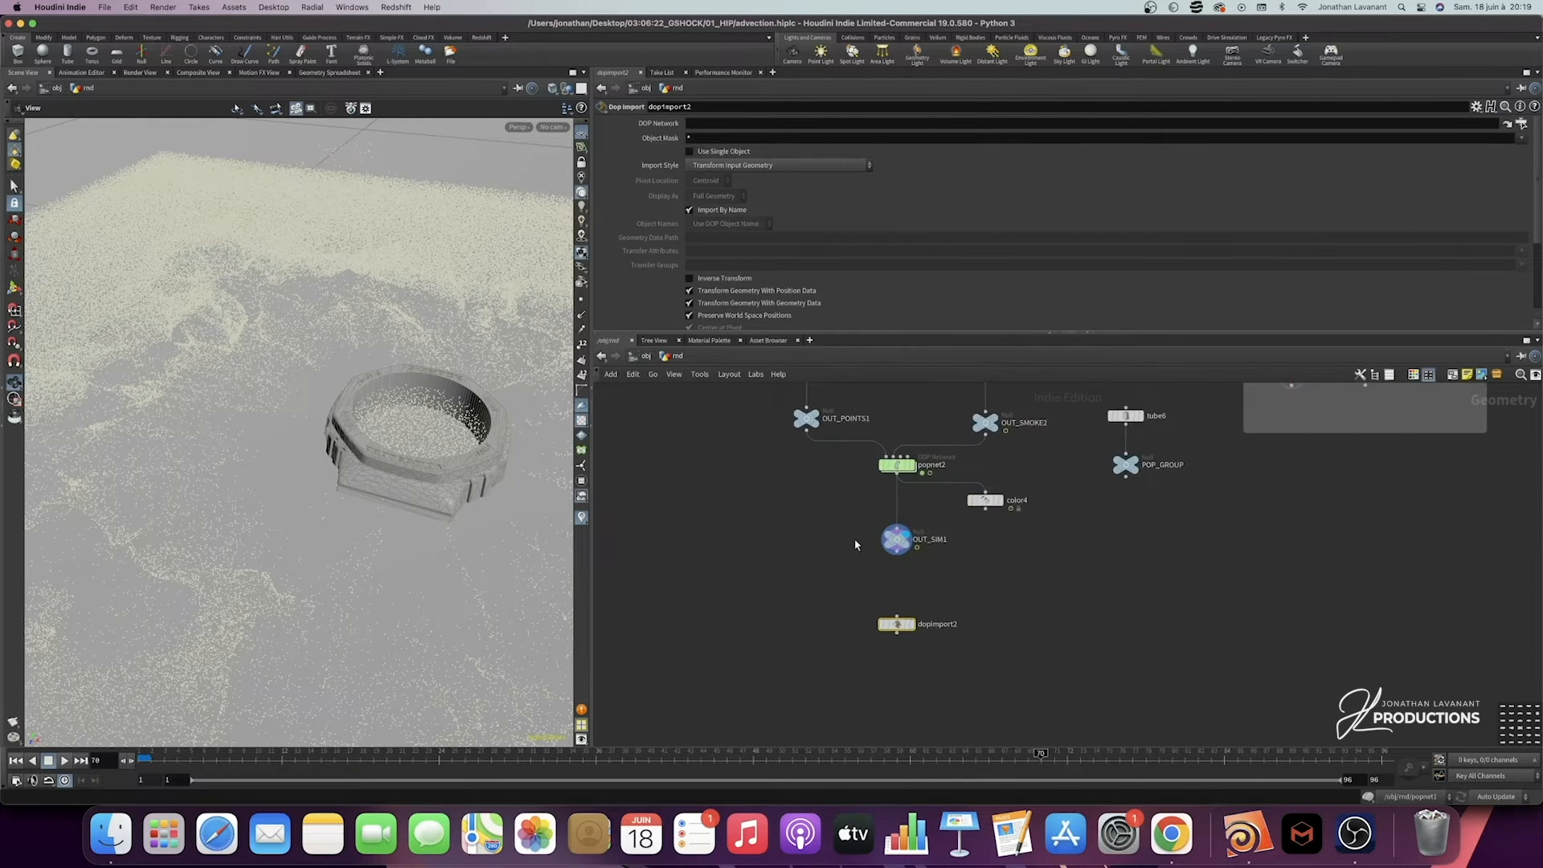
Step: Point dopimport2 to the DOP network ../popnet2 with Import Style Fetch Geometry from DOP Network, and display it
scroll(853, 538, "down", 2)
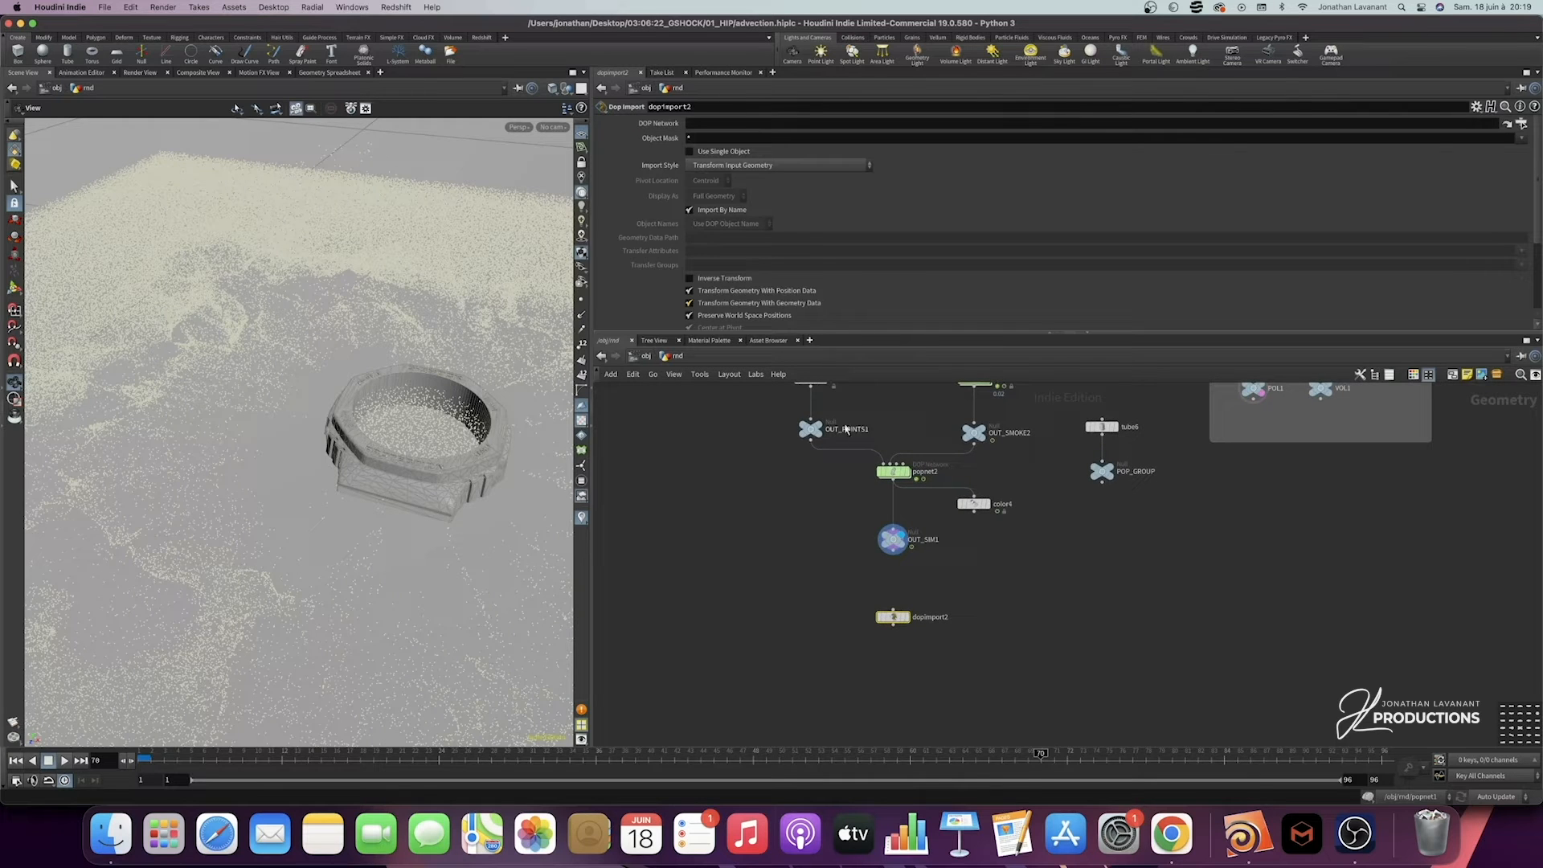
left_click_drag(892, 471, 751, 127)
left_click(752, 167)
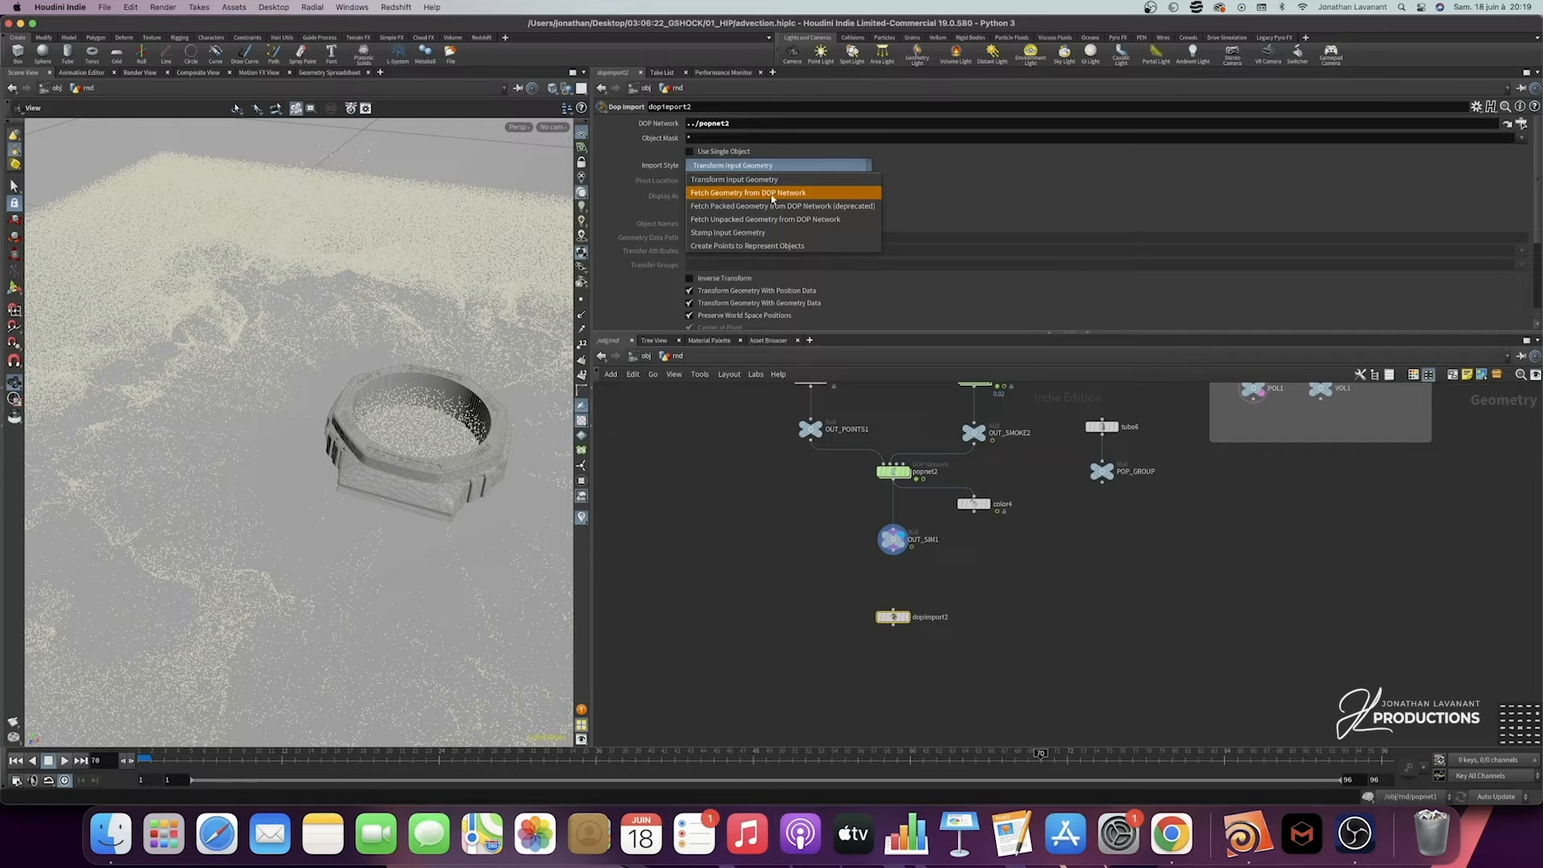
left_click(779, 194)
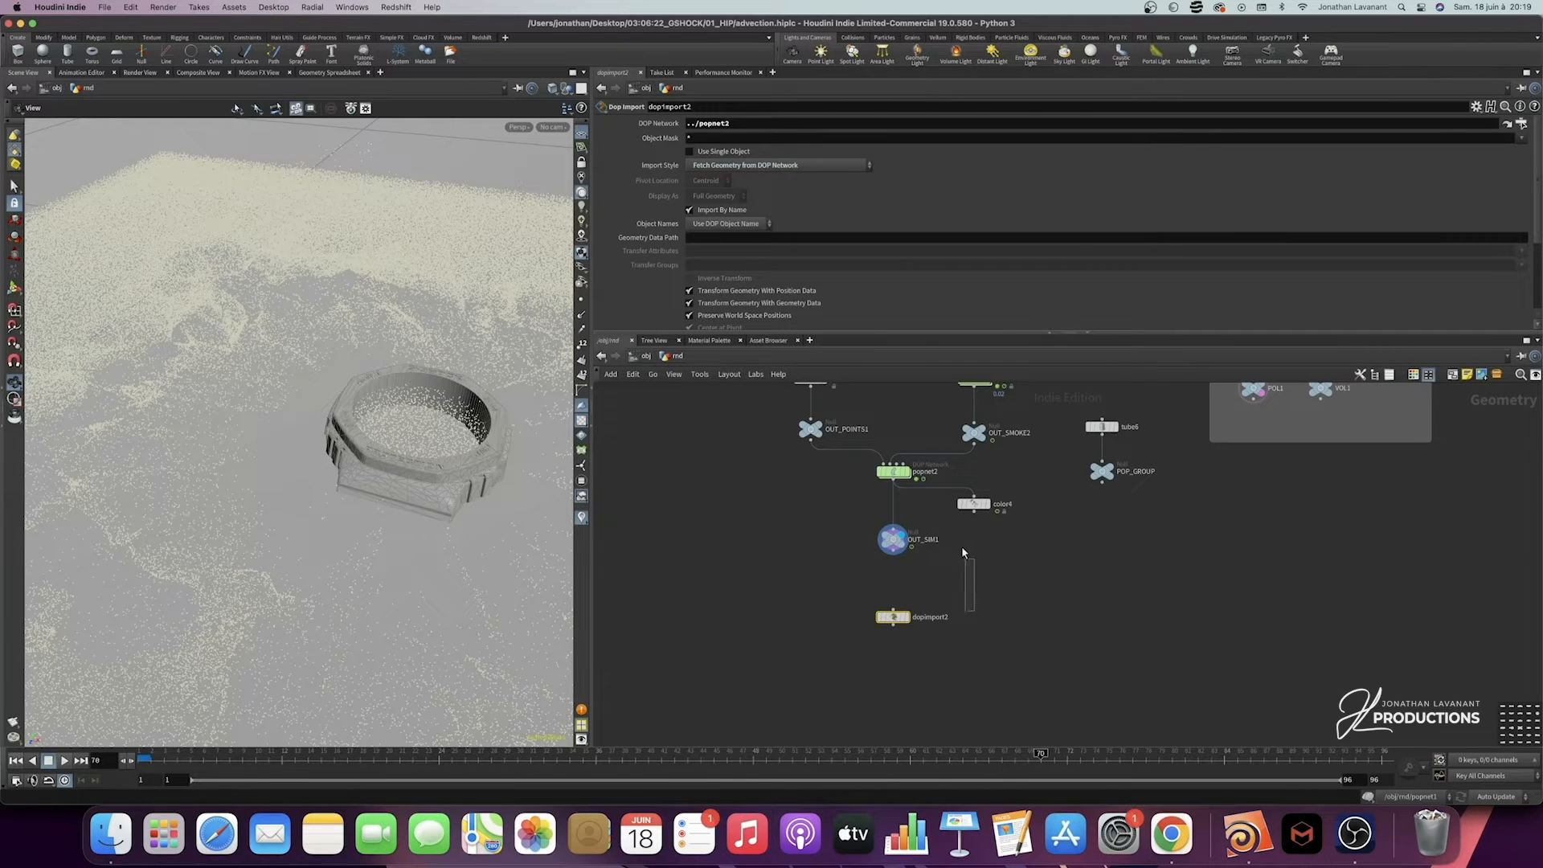
scroll(965, 558, "down", 3)
left_click(889, 567)
scroll(858, 592, "up", 1)
middle_click_drag(858, 591, 929, 579)
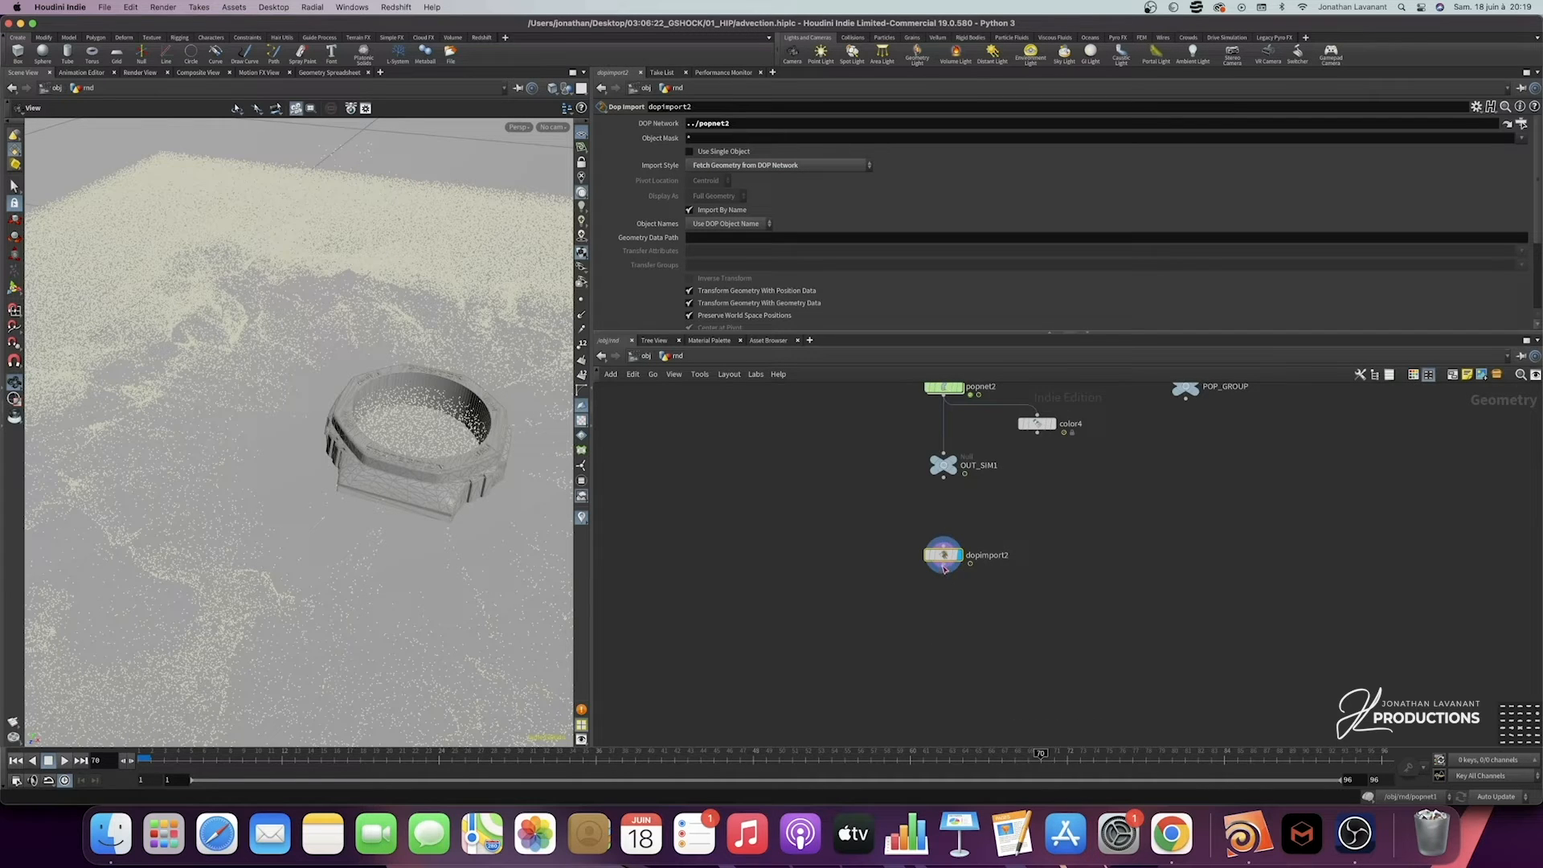
Step: Add a Time Warp node fed by dopimport2
key("Tab")
type("timew")
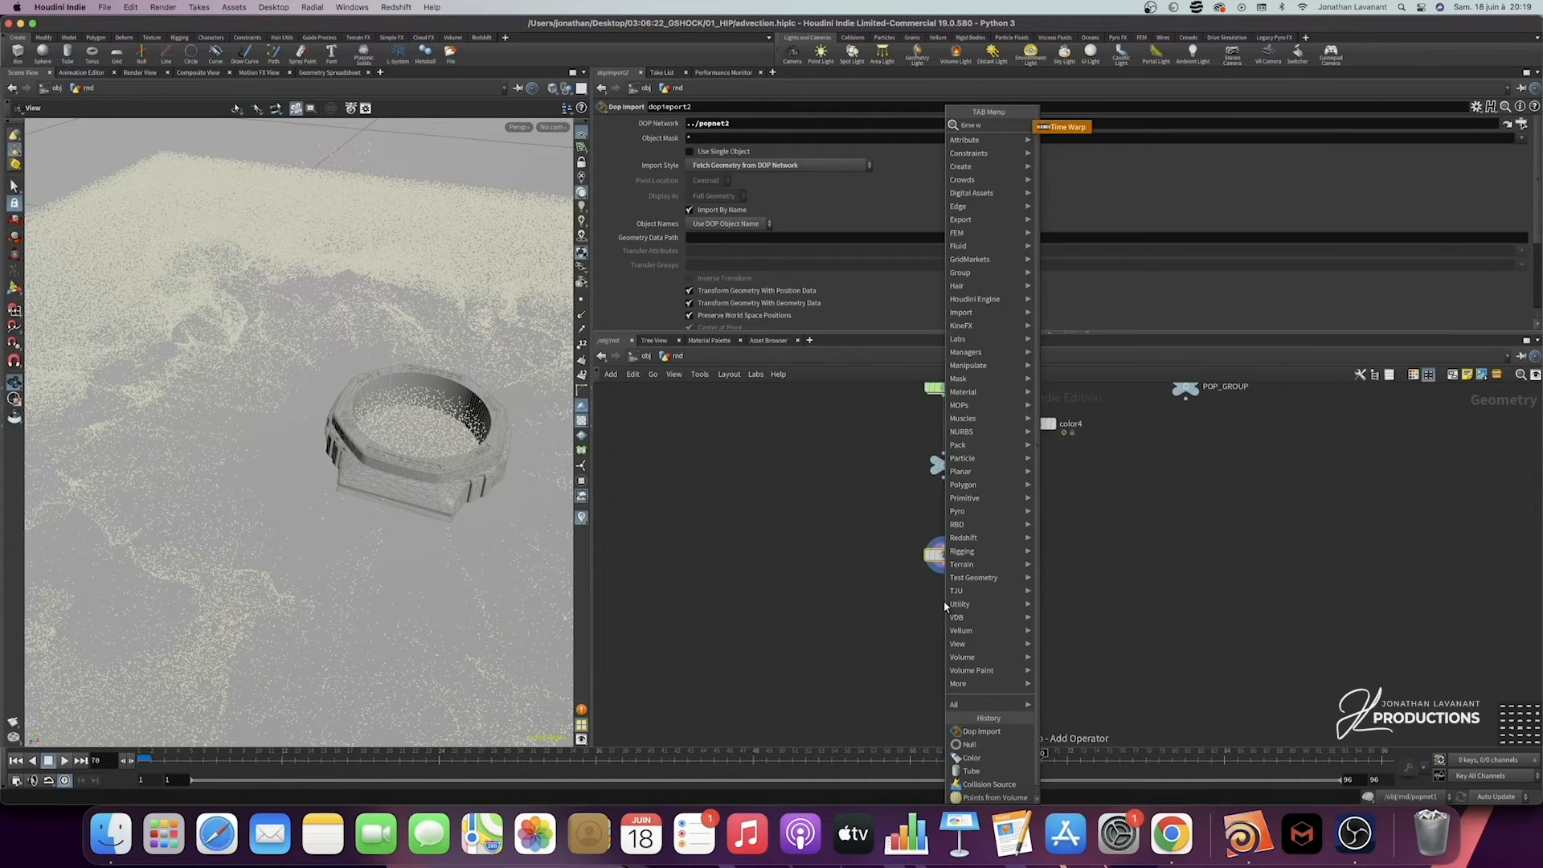
key("Return")
left_click(944, 601)
left_click_drag(943, 606, 942, 611)
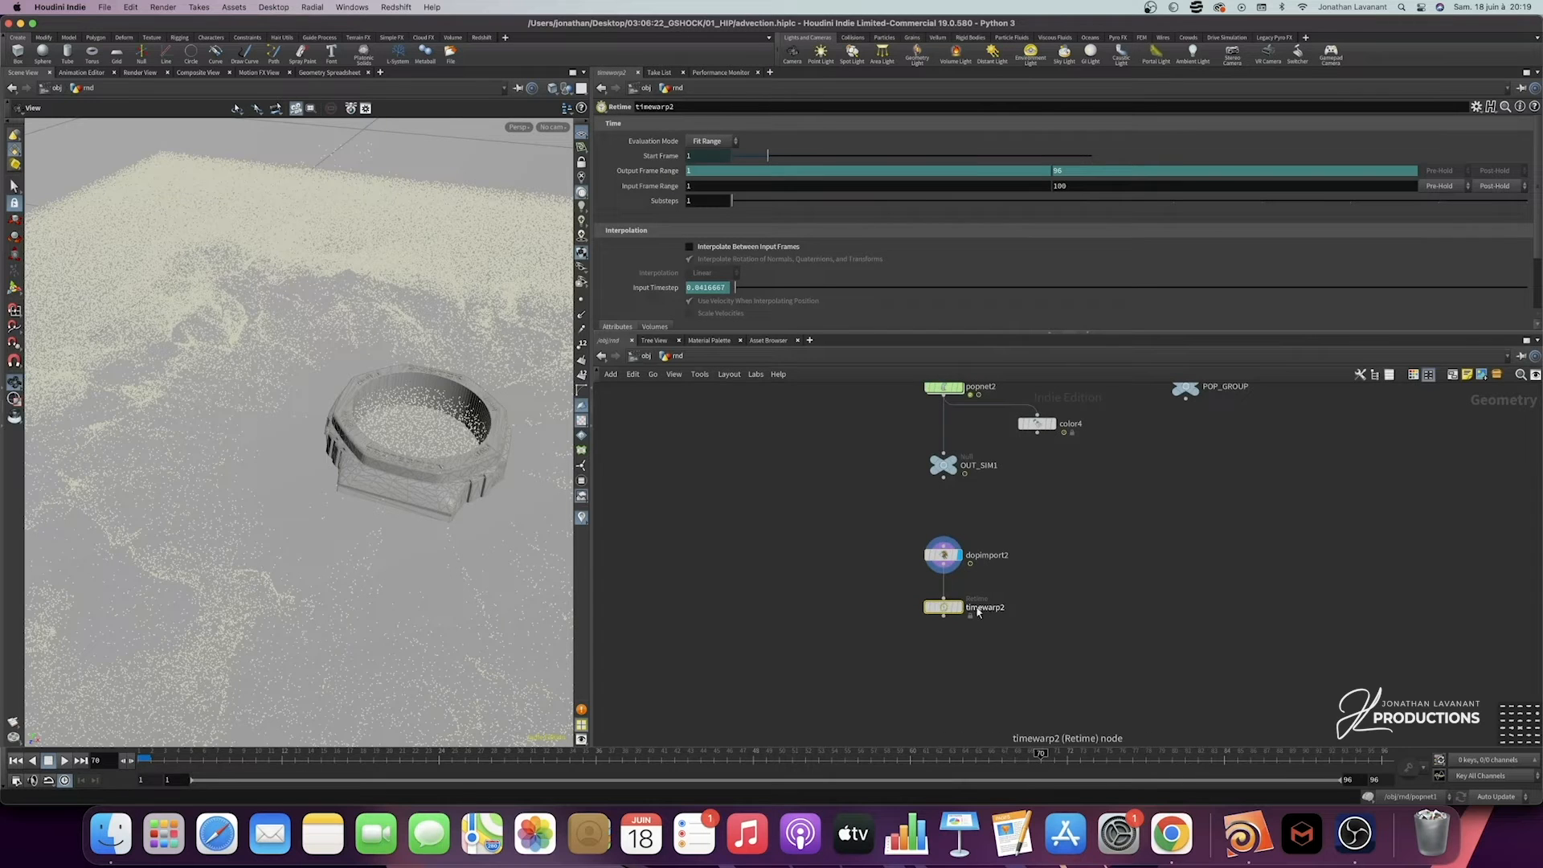
Step: Display timewarp2, with Output Frame Range set to 1–100 and Evaluation Mode set to By Speed
left_click(959, 608)
left_click_drag(1054, 591, 911, 635)
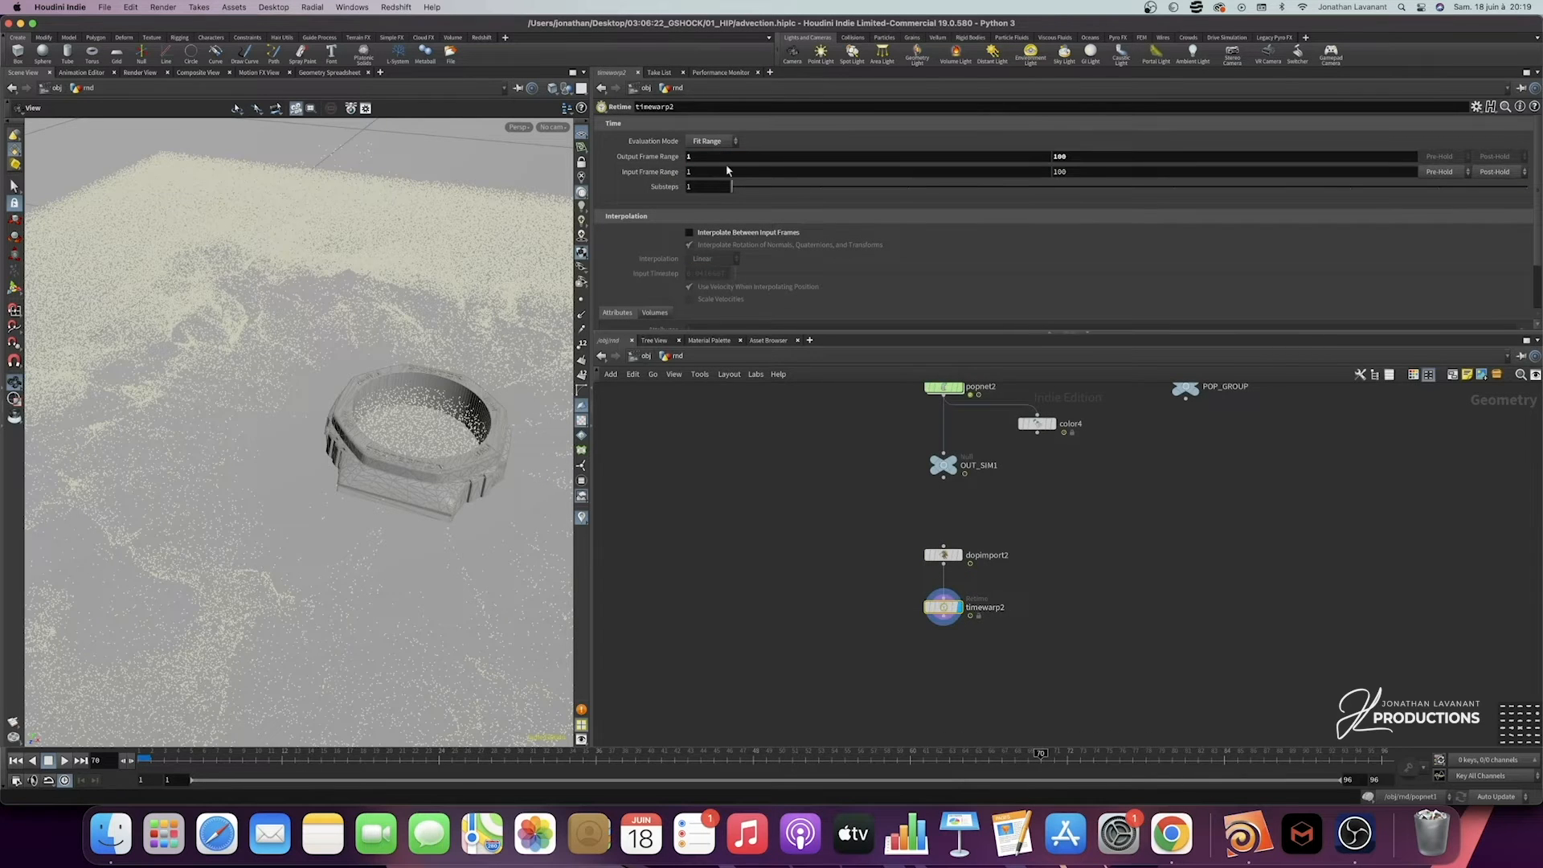
left_click(710, 141)
left_click(712, 181)
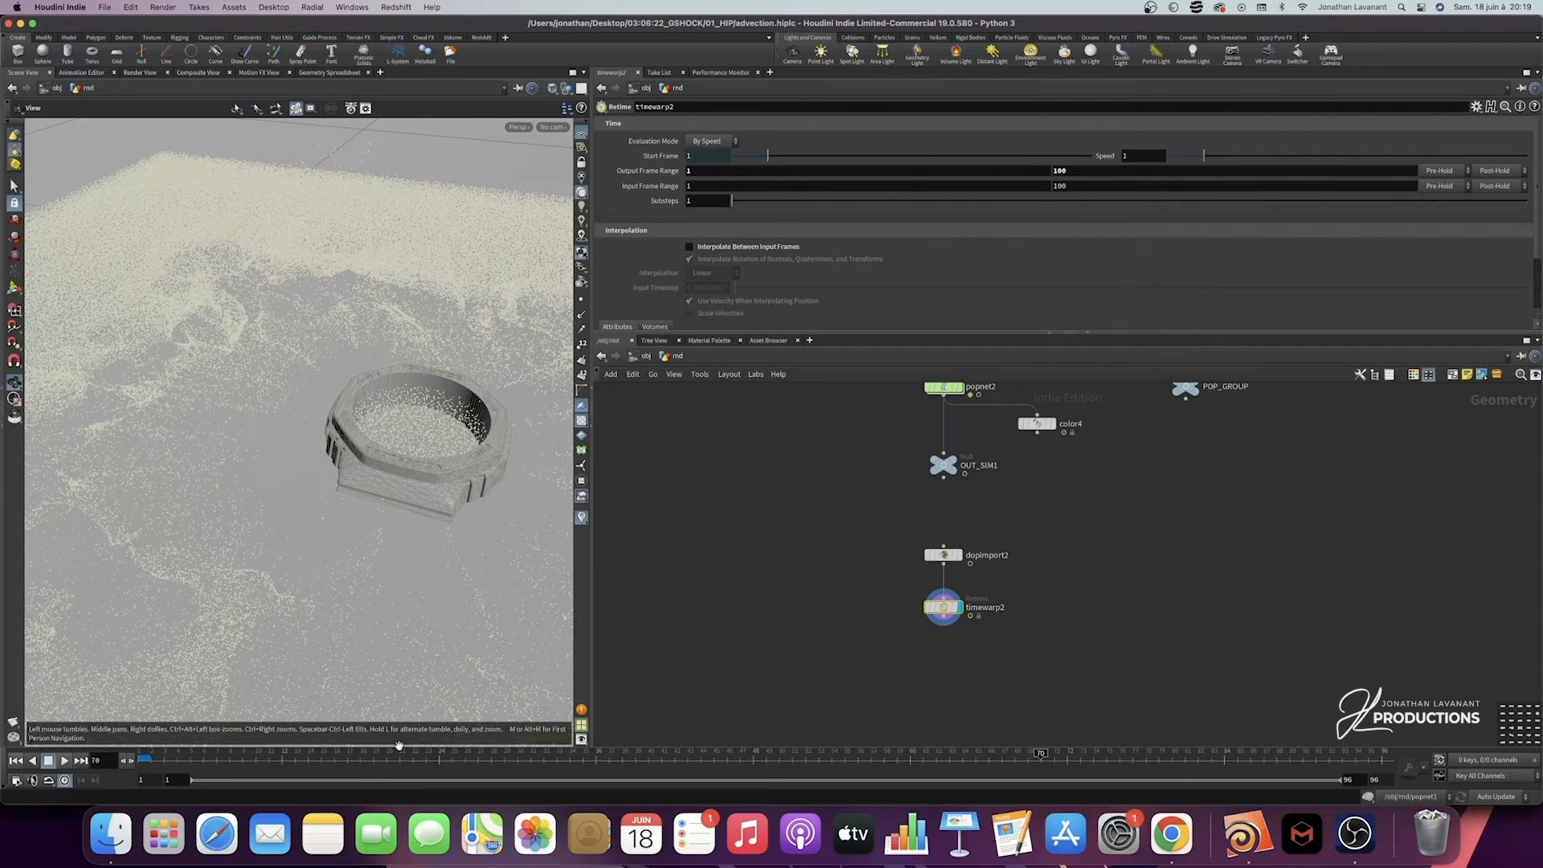
Step: Keyframe timewarp2's Speed at 1 on frame 24 and again around frame 36
left_click(145, 757)
left_click(64, 761)
left_click(440, 752)
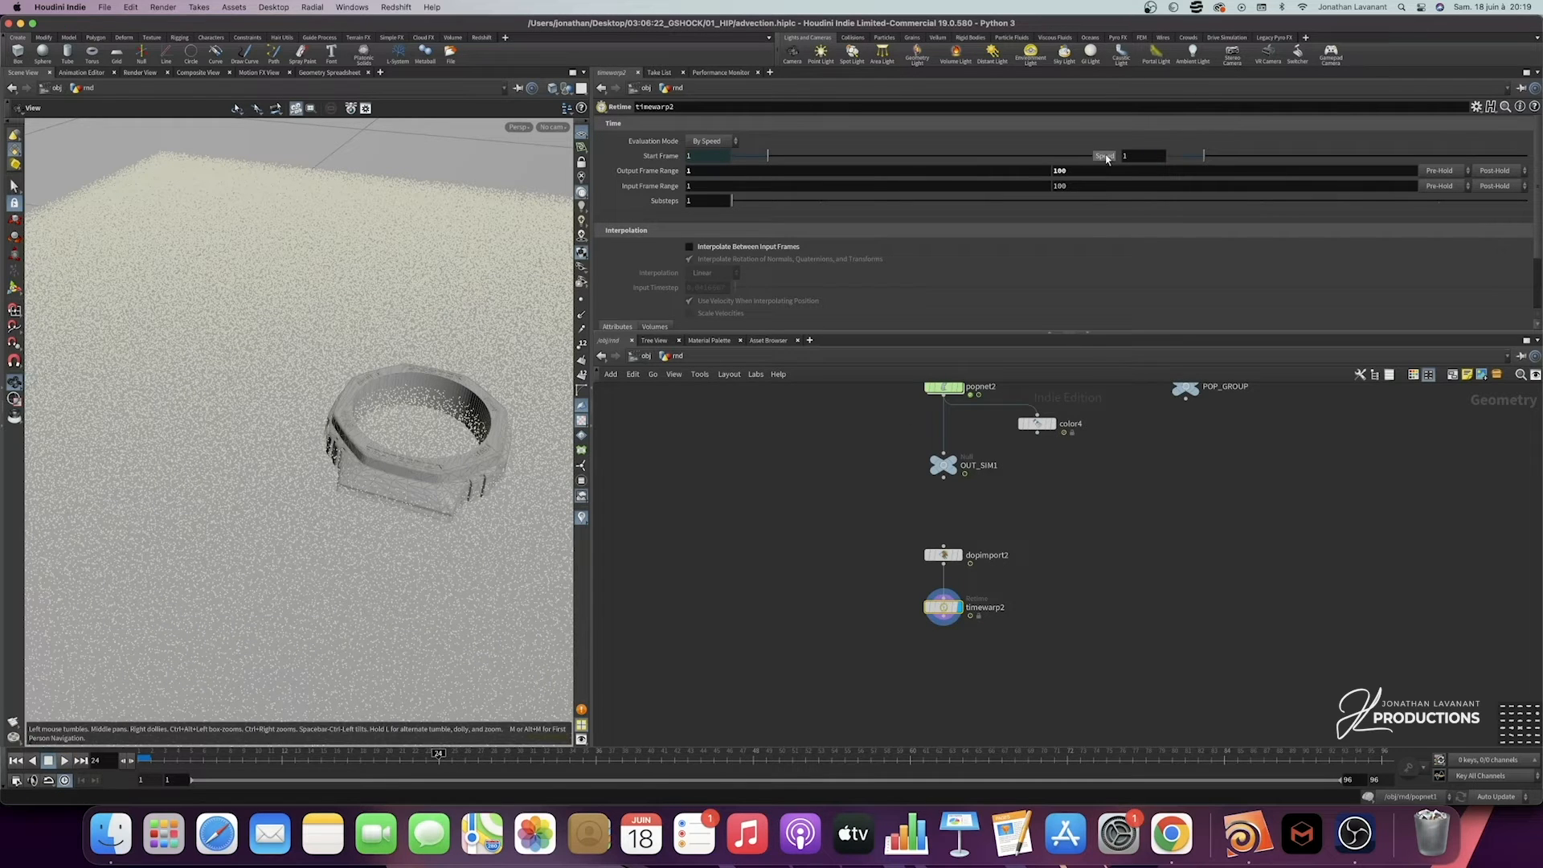
left_click(1105, 158, "alt")
left_click_drag(444, 754, 595, 753)
left_click(1105, 158, "alt")
Step: Keyframe timewarp2's Speed at 0.1 on frame 40
left_click_drag(599, 753, 647, 753)
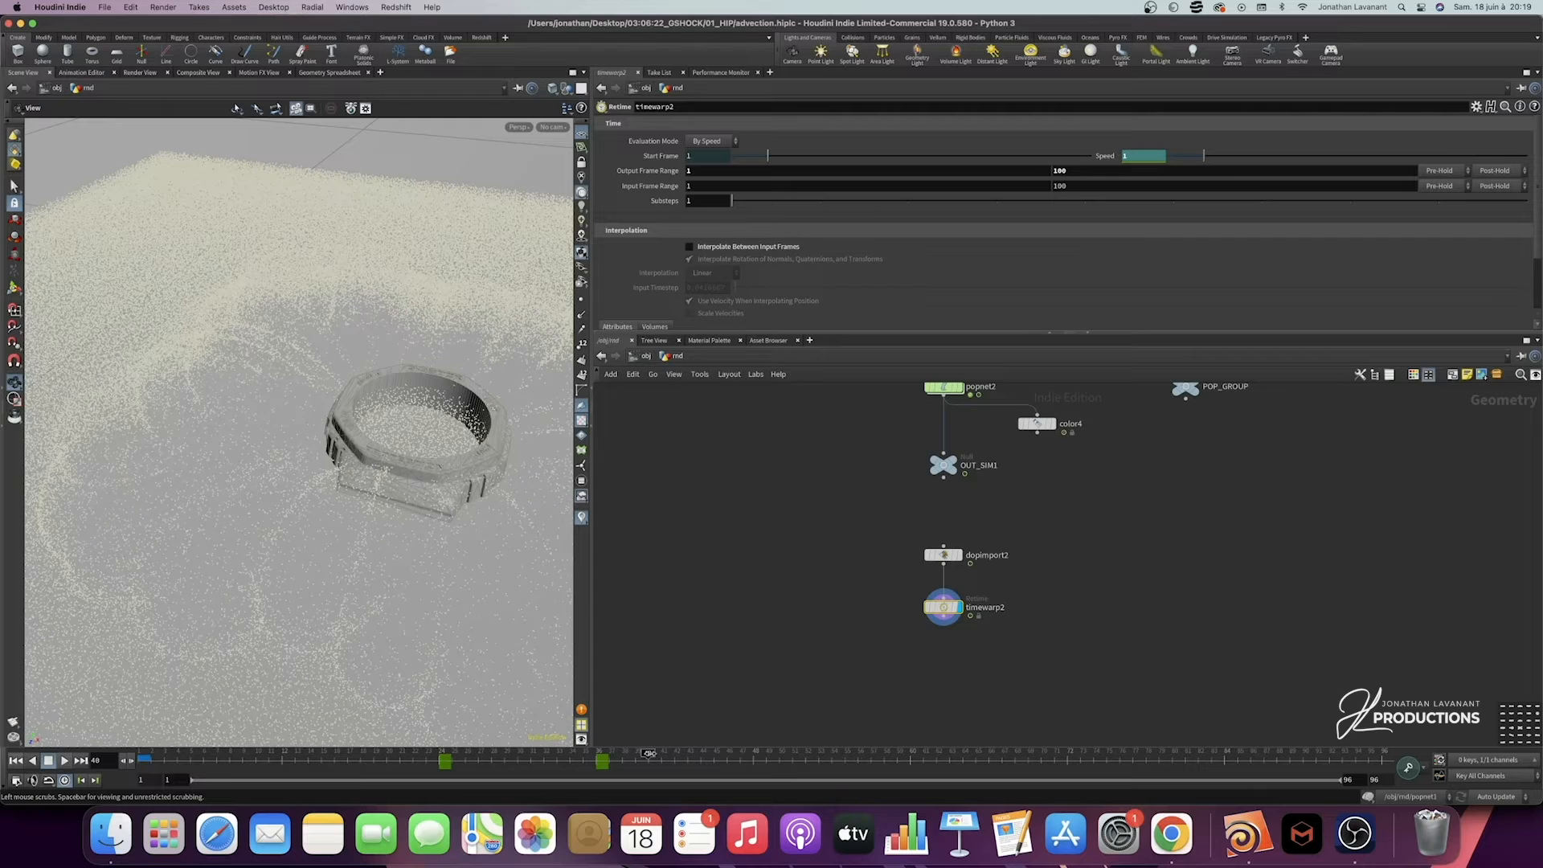
type("0.1")
key("Return")
left_click(1107, 156, "alt")
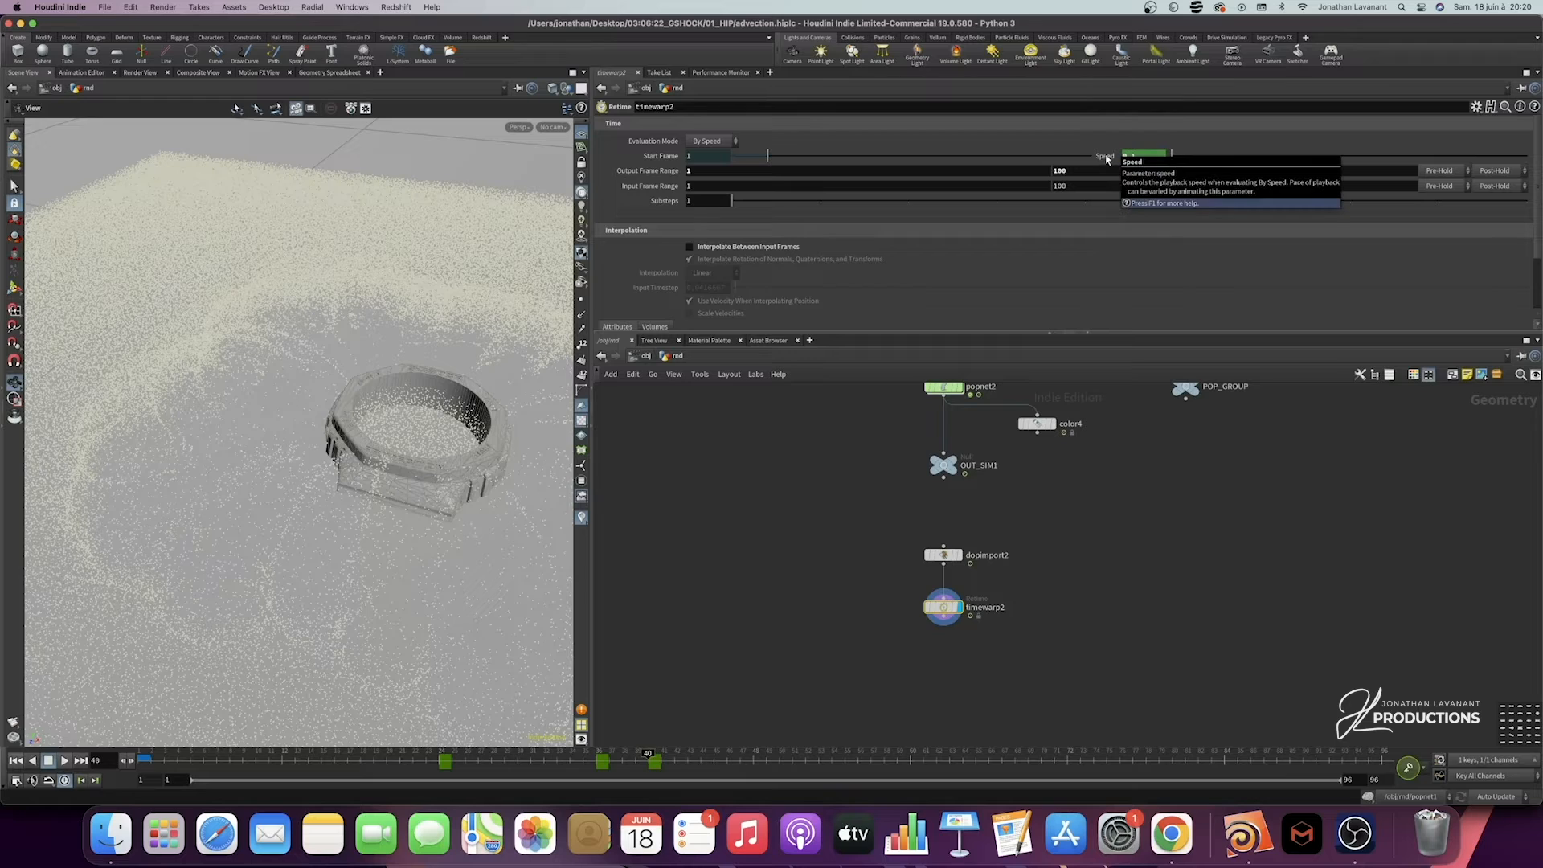
Step: Bring the whole particle sheet into view and play the retimed simulation from frame 1 to frame 60
left_click_drag(651, 759, 147, 757)
scroll(378, 520, "down", 5)
scroll(412, 514, "down", 5)
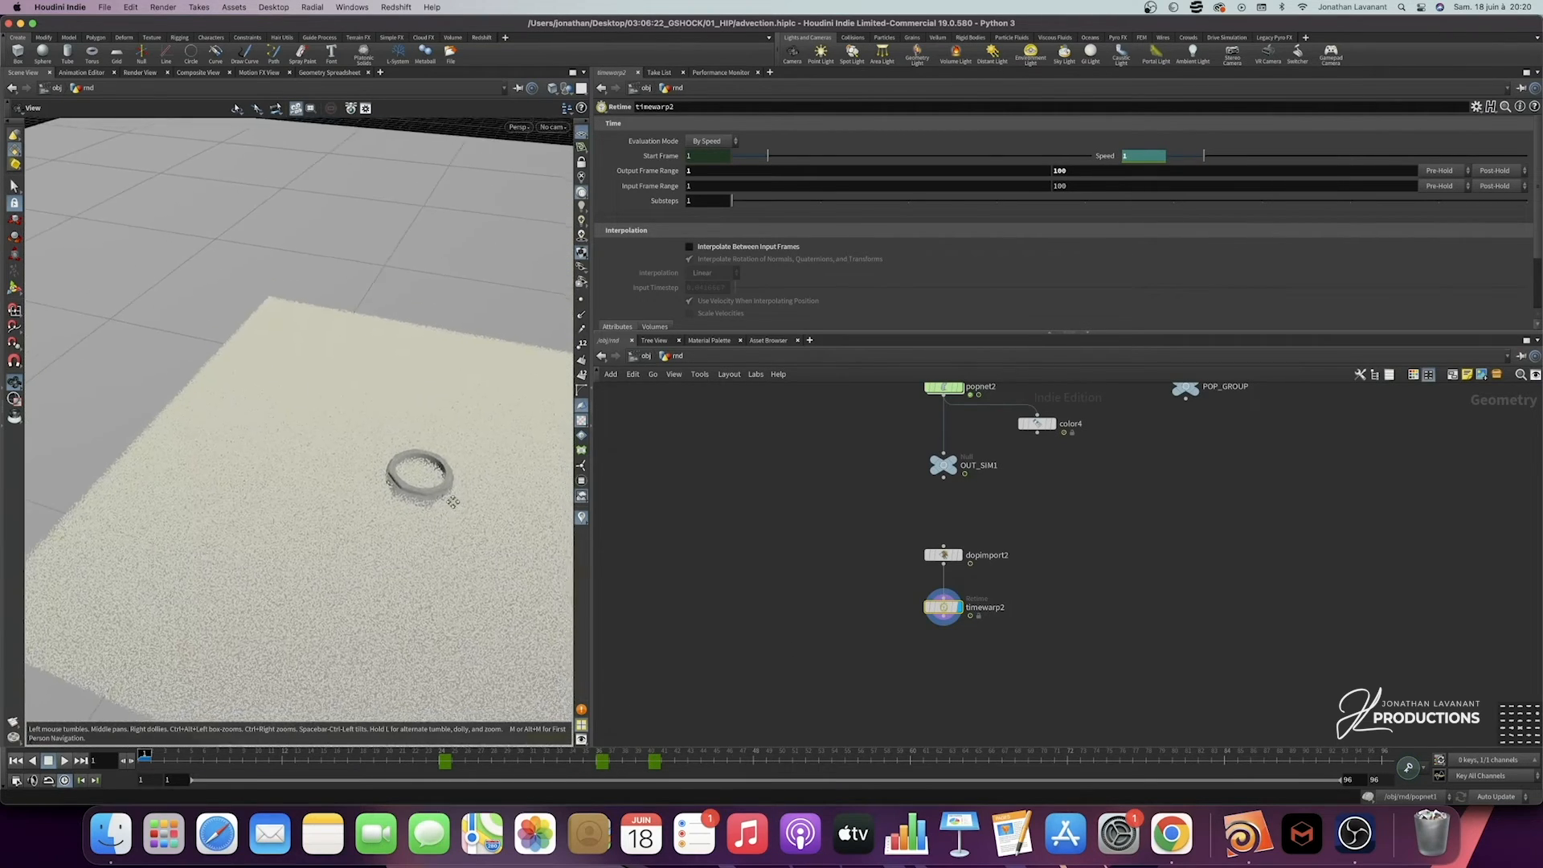
scroll(265, 441, "up", 2)
left_click_drag(265, 442, 277, 406)
middle_click_drag(258, 426, 271, 511)
left_click(64, 760)
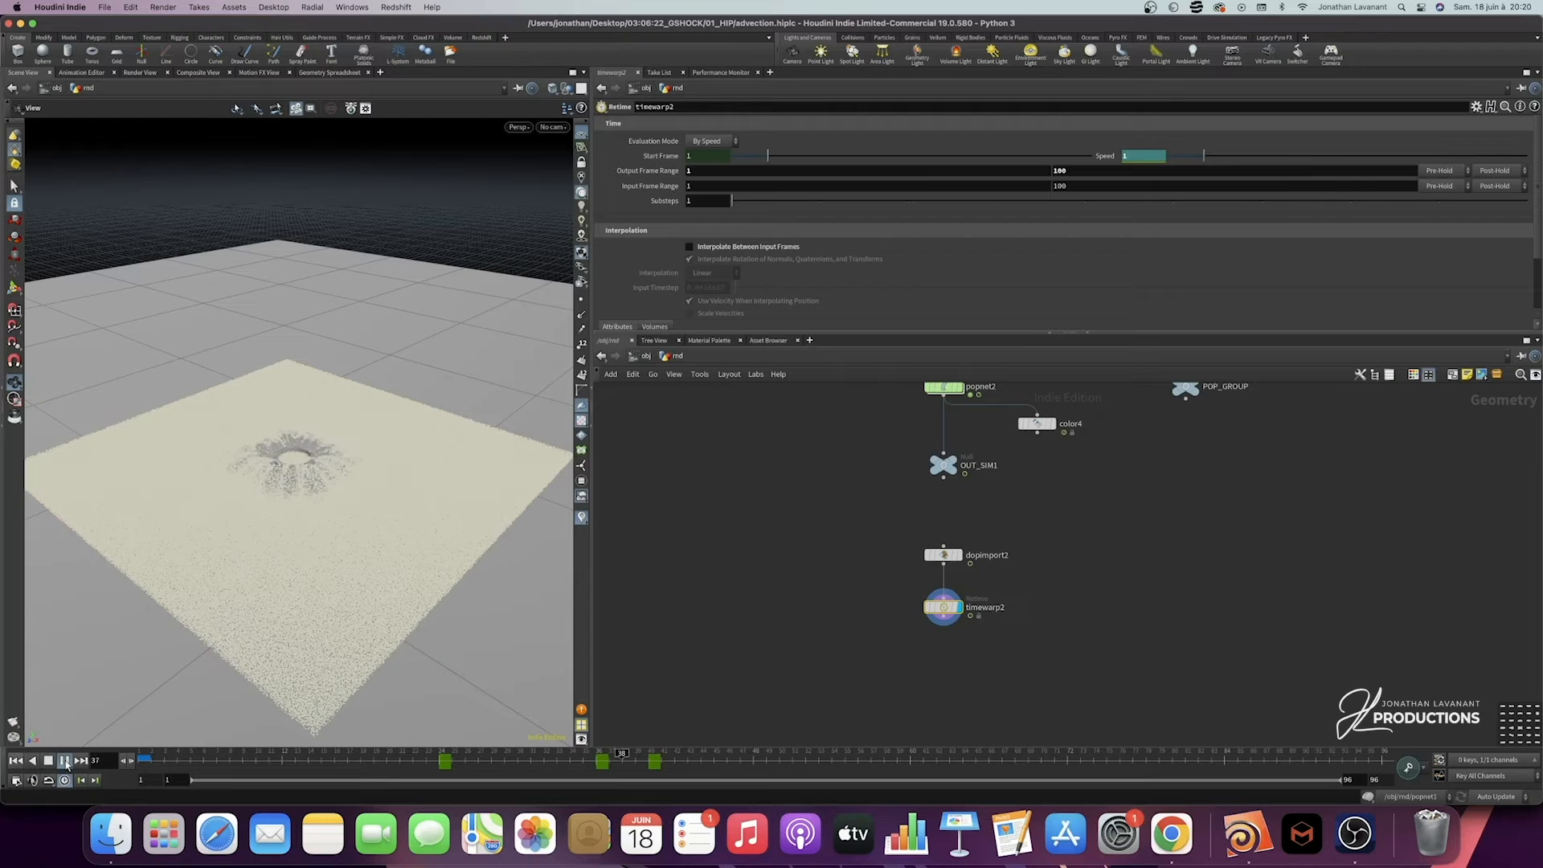
left_click(66, 762)
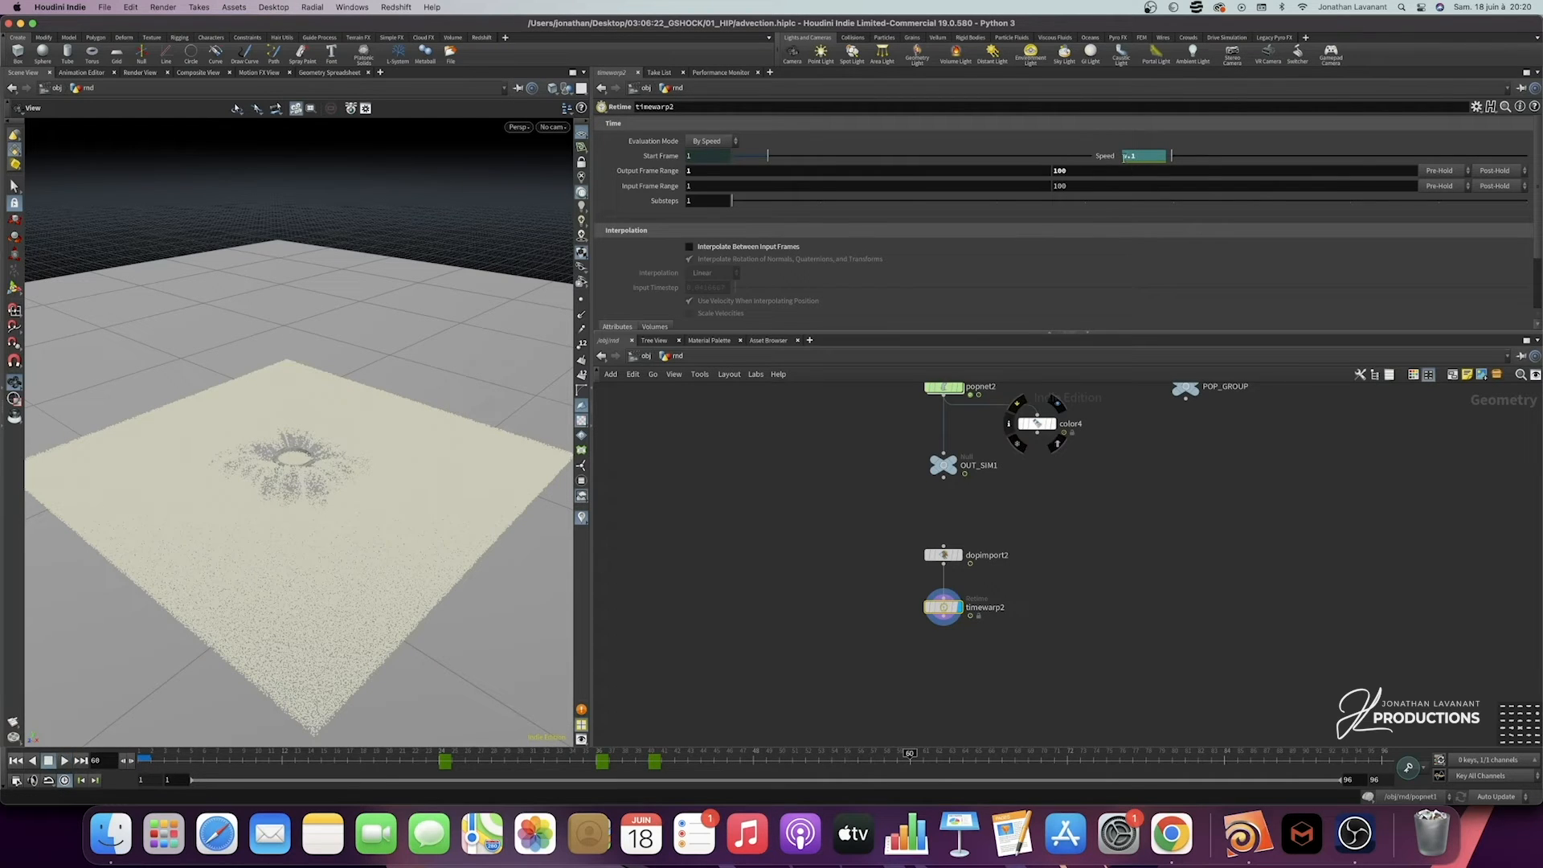
Step: Keyframe timewarp2's Speed at 0.1 on frame 60 and at 1 around frame 65
left_click(1105, 156, "alt")
left_click_drag(910, 756, 975, 756)
left_click_drag(1130, 156, 1121, 157)
type("1")
key("Return")
left_click(1104, 156, "alt")
Step: Play the retimed particles from the first frame to frame 83 to review the slow-motion section
left_click_drag(977, 753, 143, 757)
left_click(66, 761)
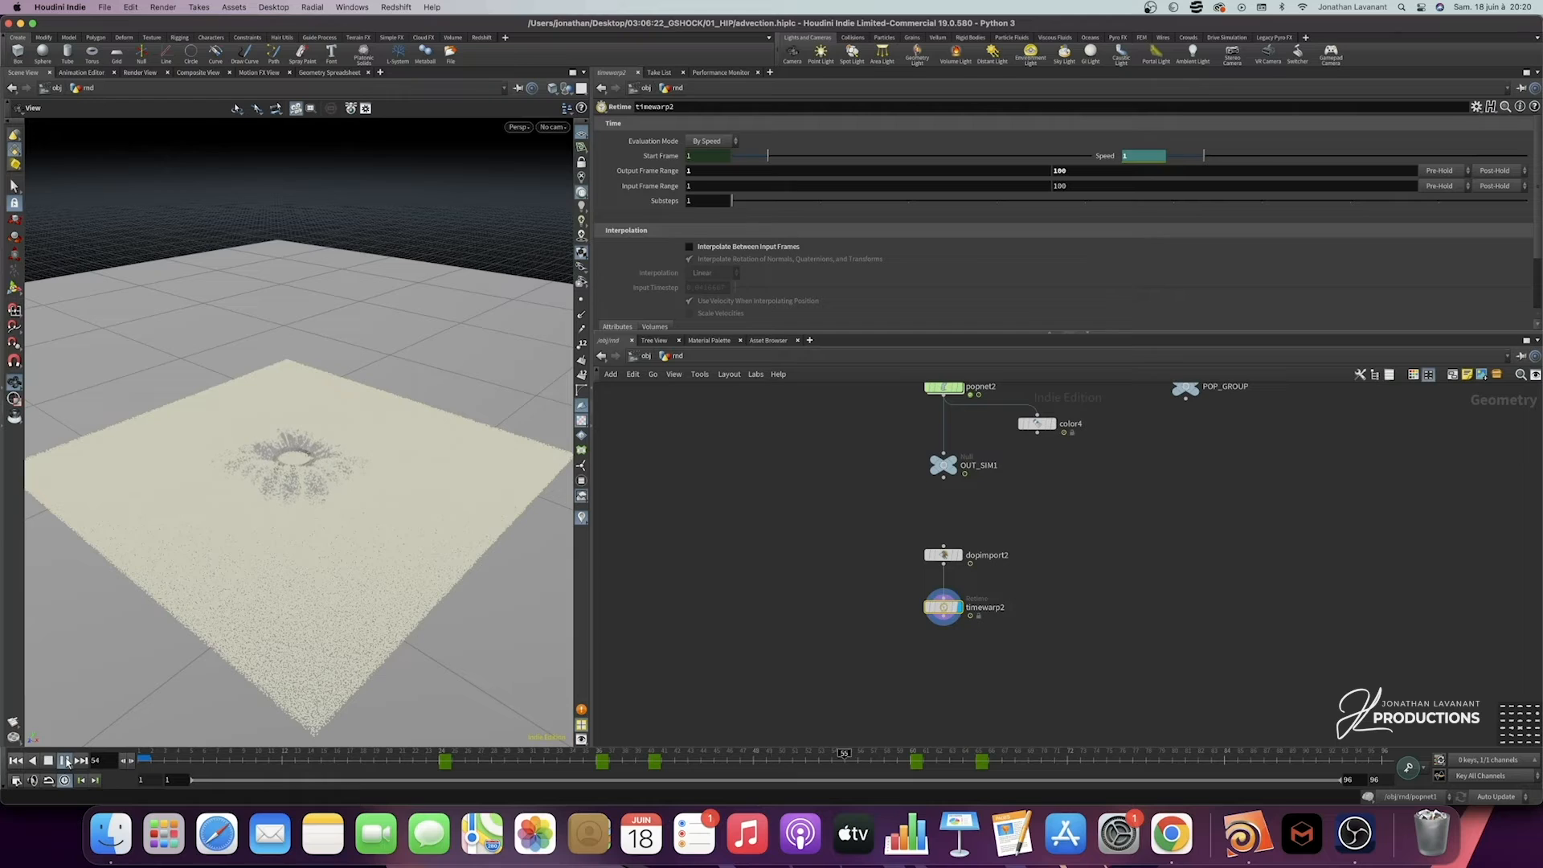
left_click(66, 761)
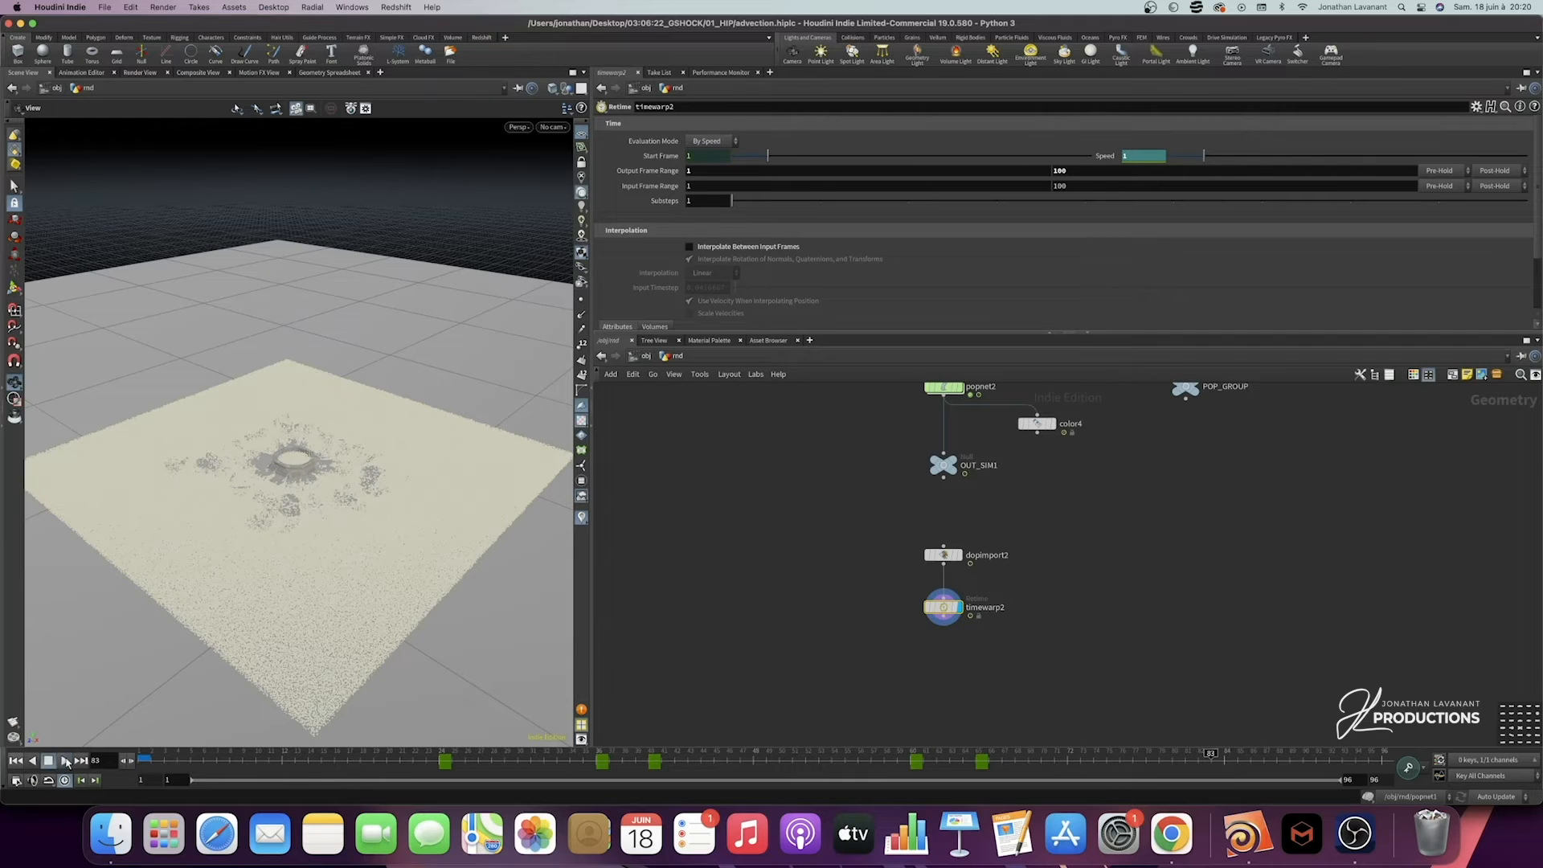
Step: Add a Point VOP node fed by timewarp2 and select it
middle_click_drag(890, 678, 946, 587)
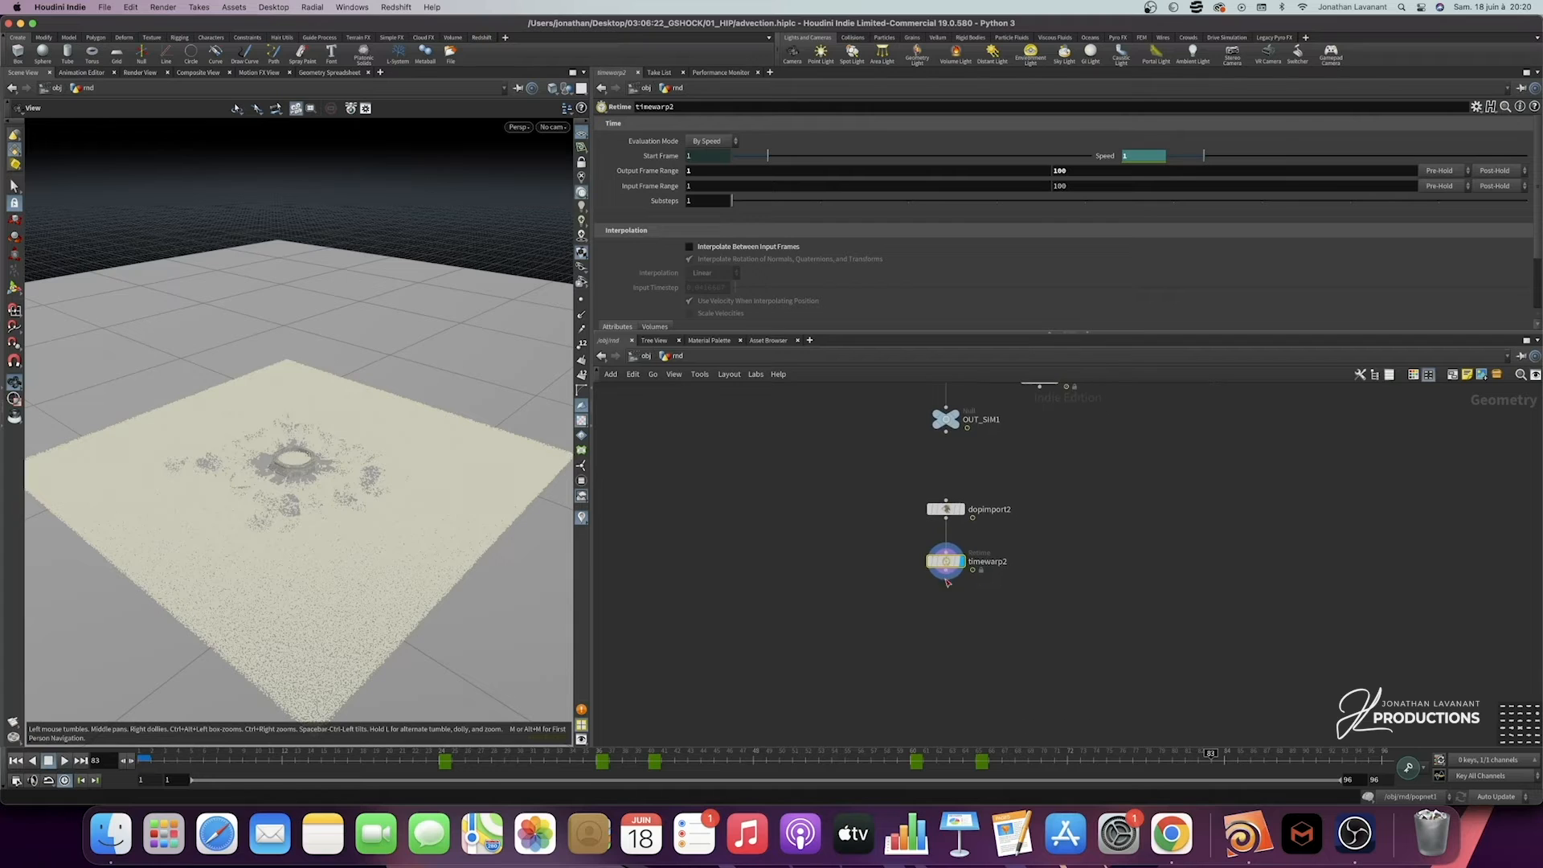
key("Tab")
type("point vop")
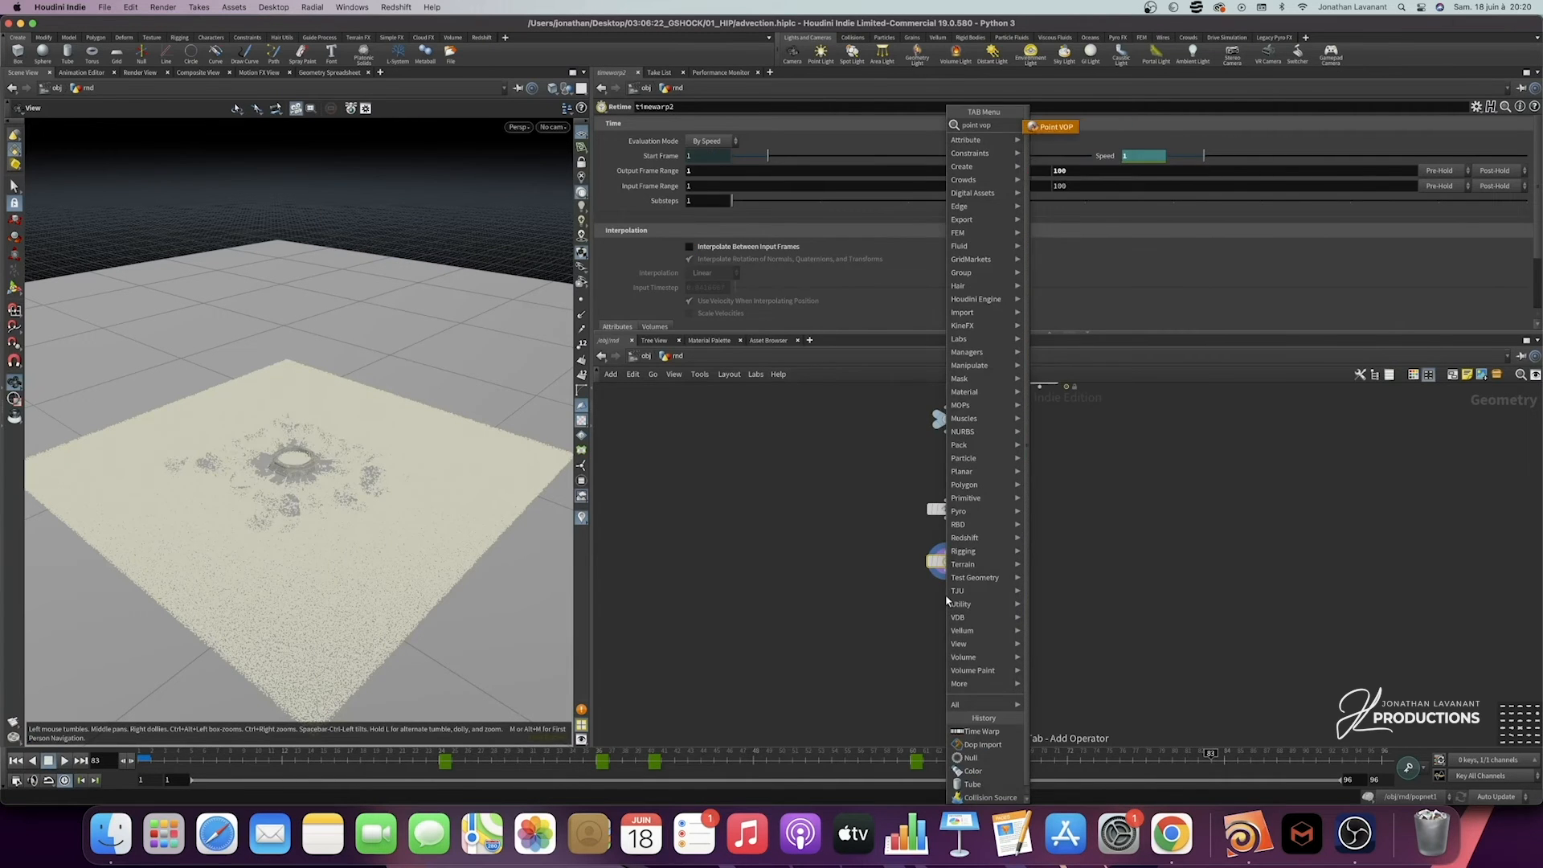
key("Return")
left_click(946, 596)
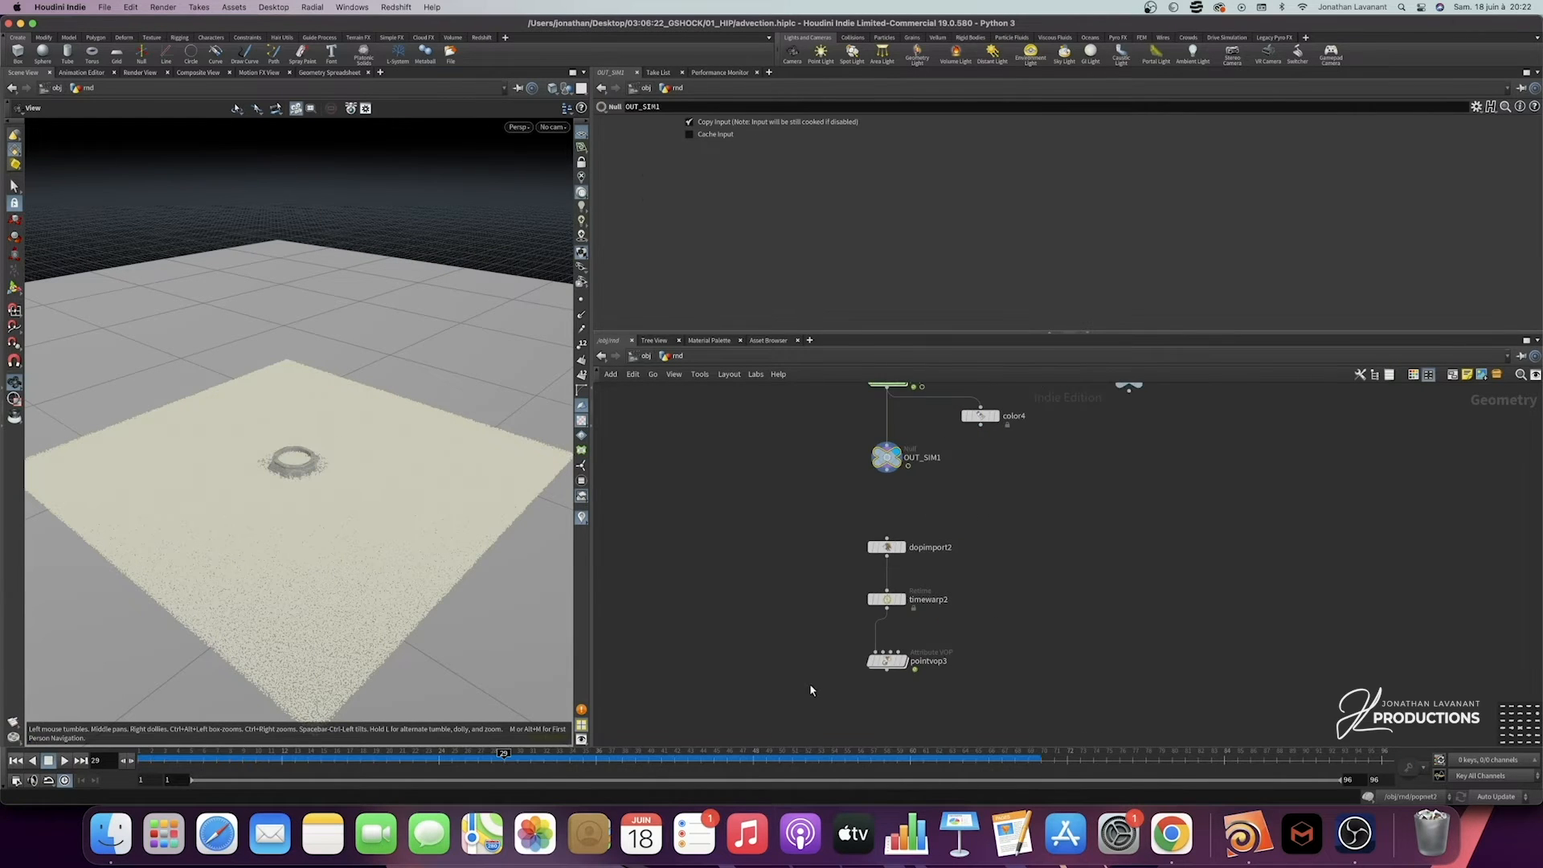
mouse_move(810, 684)
left_mouse_down()
mouse_move(996, 649)
mouse_move(816, 680)
left_mouse_up()
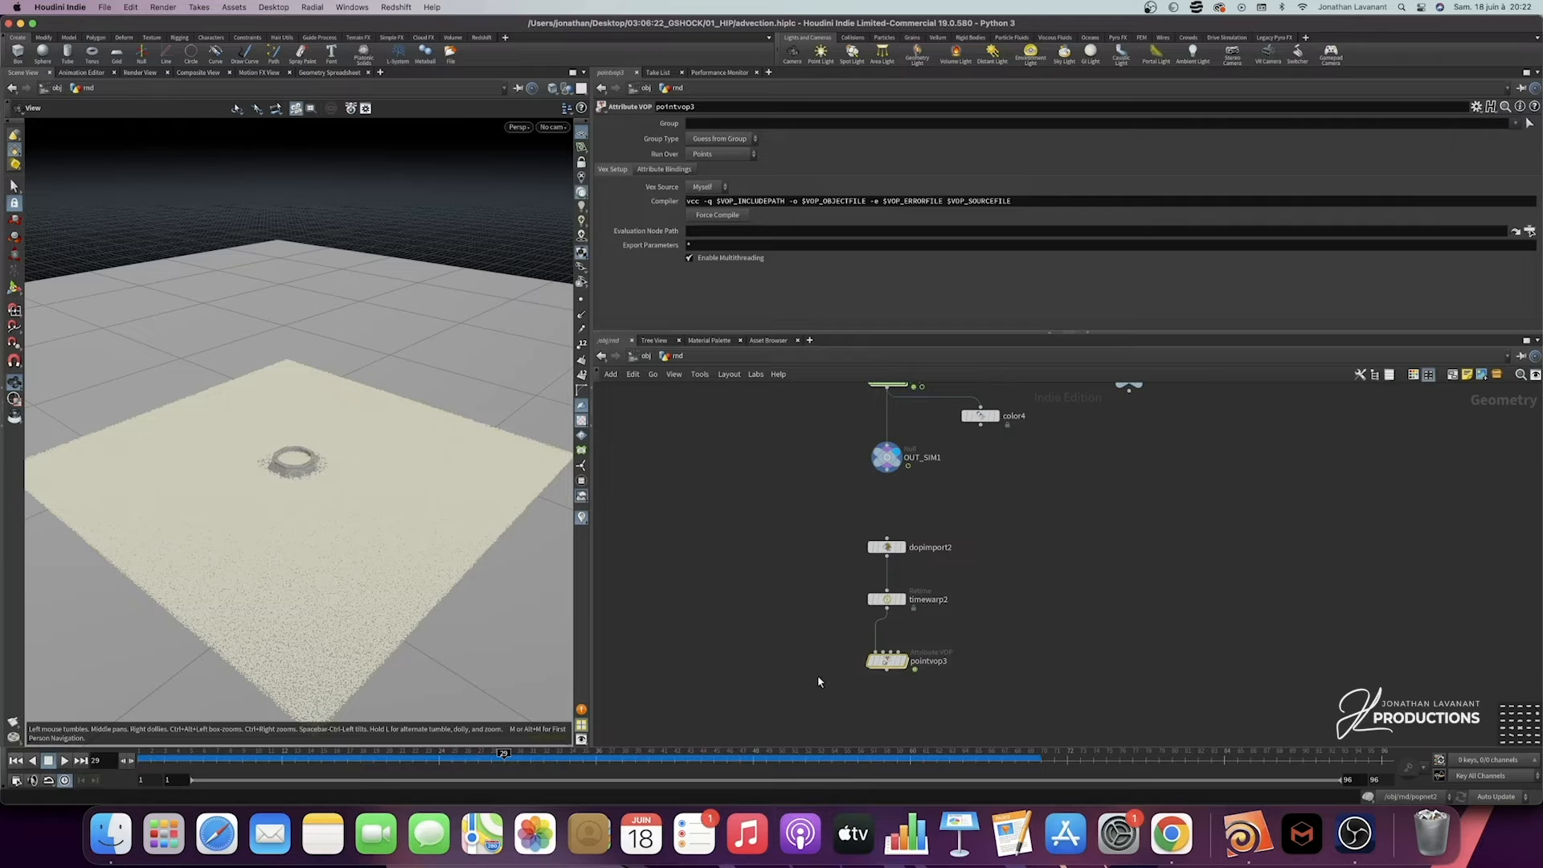
Step: Examine the speed attribute of OUT_SIM1's points in the Geometry Spreadsheet at several frames, ending on frame 29
scroll(799, 566, "up", 2)
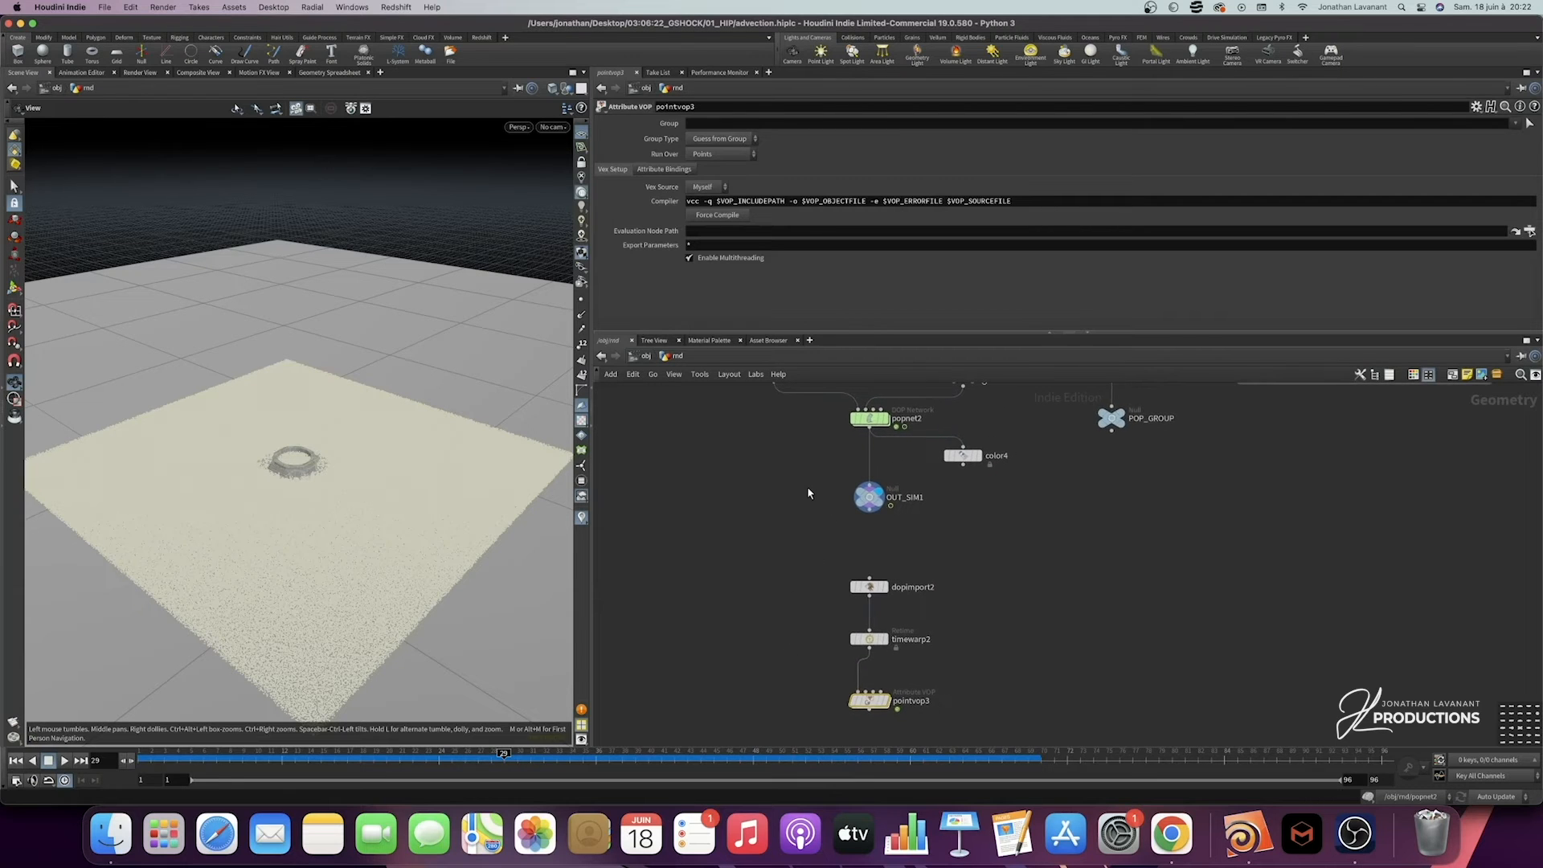
left_click_drag(810, 510, 960, 485)
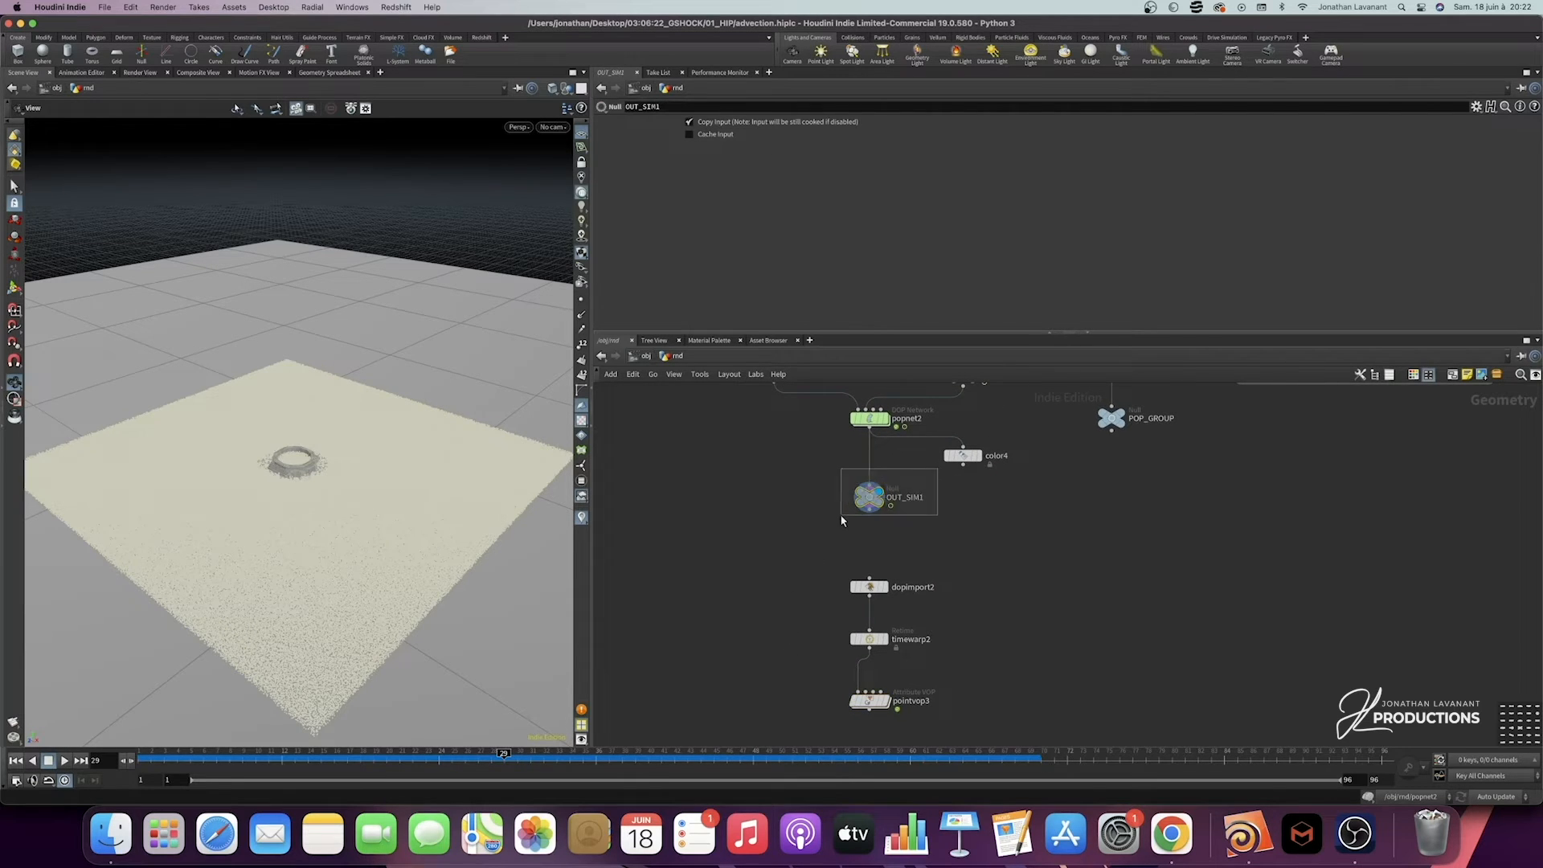
left_click(336, 73)
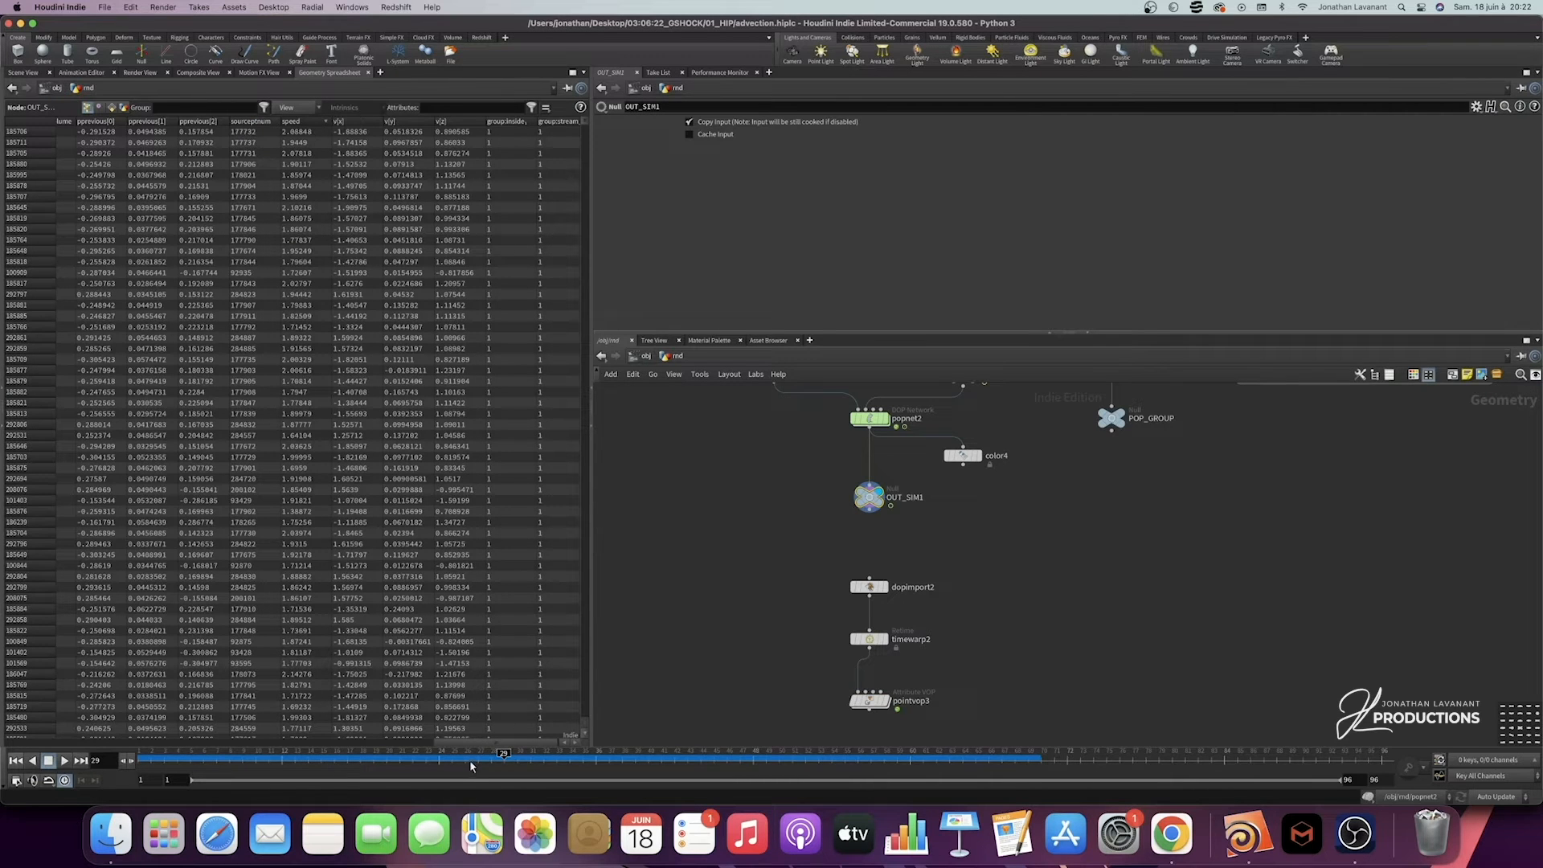
left_click(436, 754)
left_click_drag(438, 752, 519, 754)
left_click_drag(567, 754, 503, 754)
scroll(905, 559, "down", 3)
left_click(25, 73)
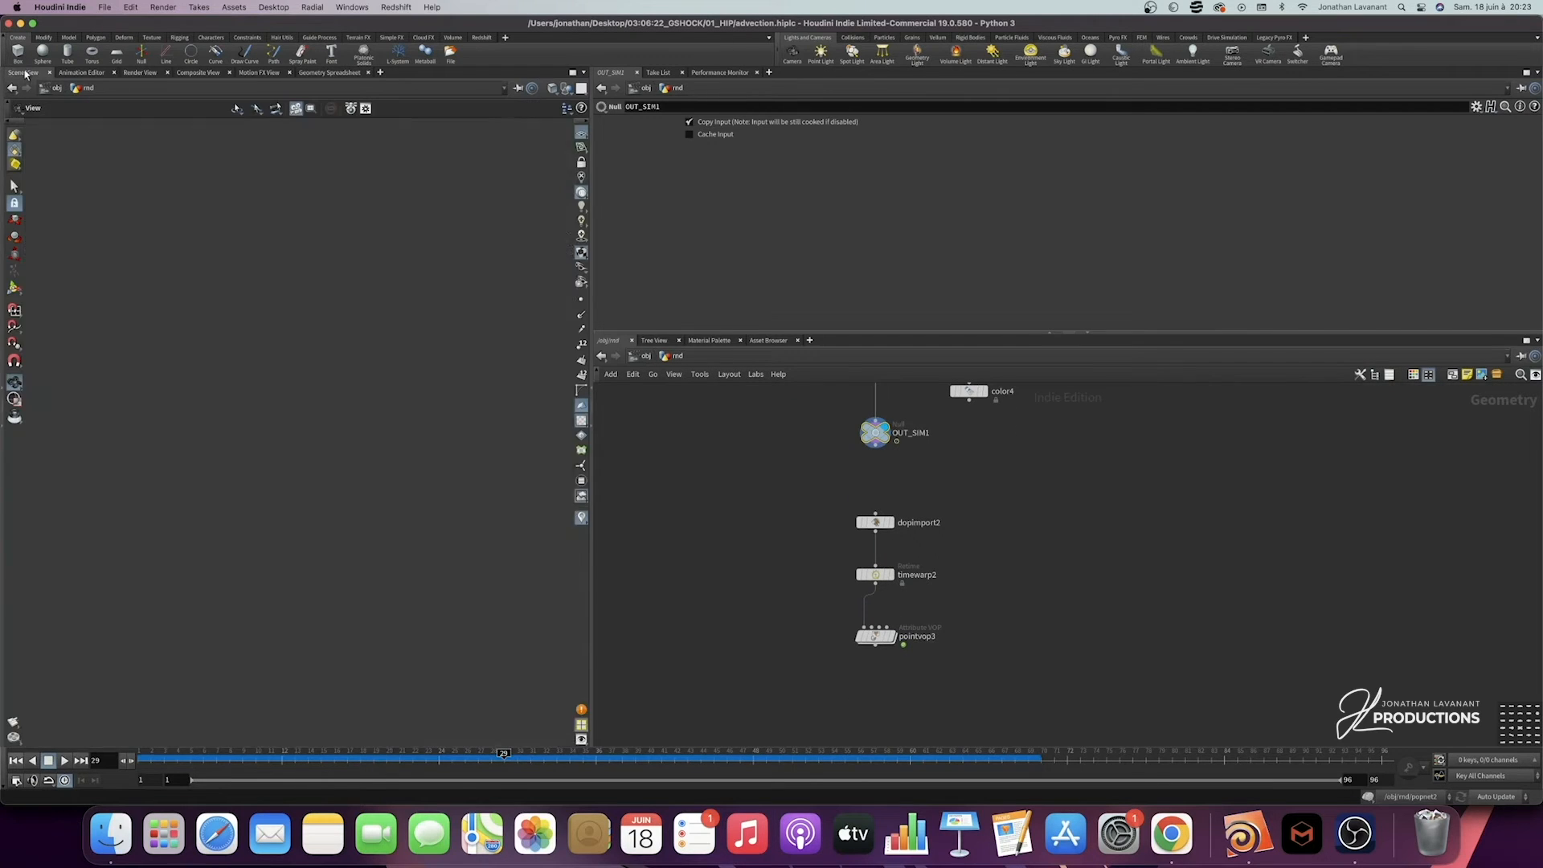
Step: Inside pointvop3, tidy the node layout and add a Bind node below the global parameters that reads the speed attribute
double_click(875, 636)
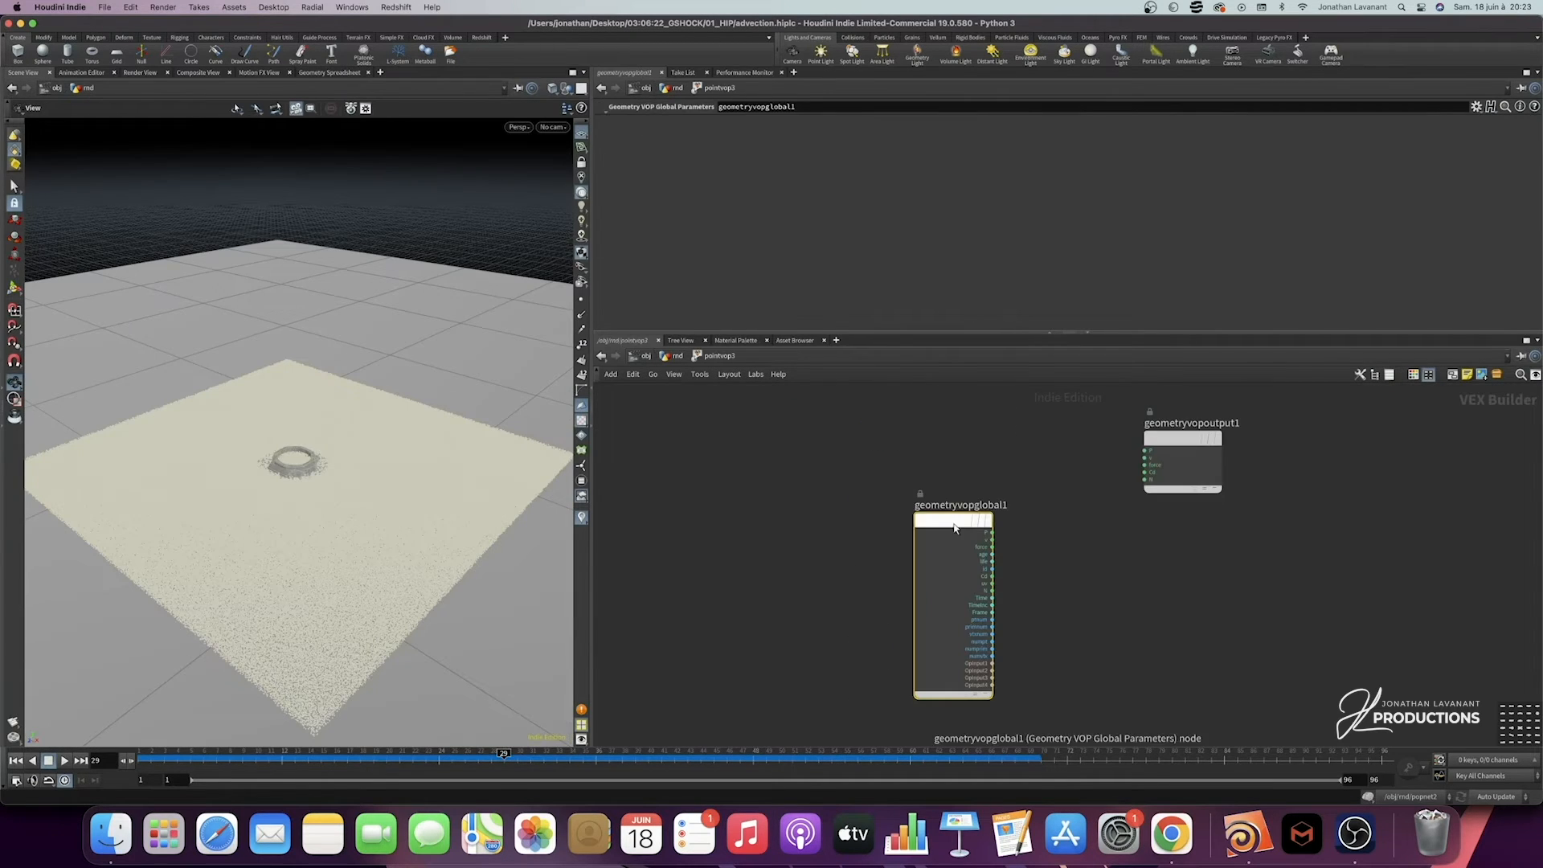
key("l")
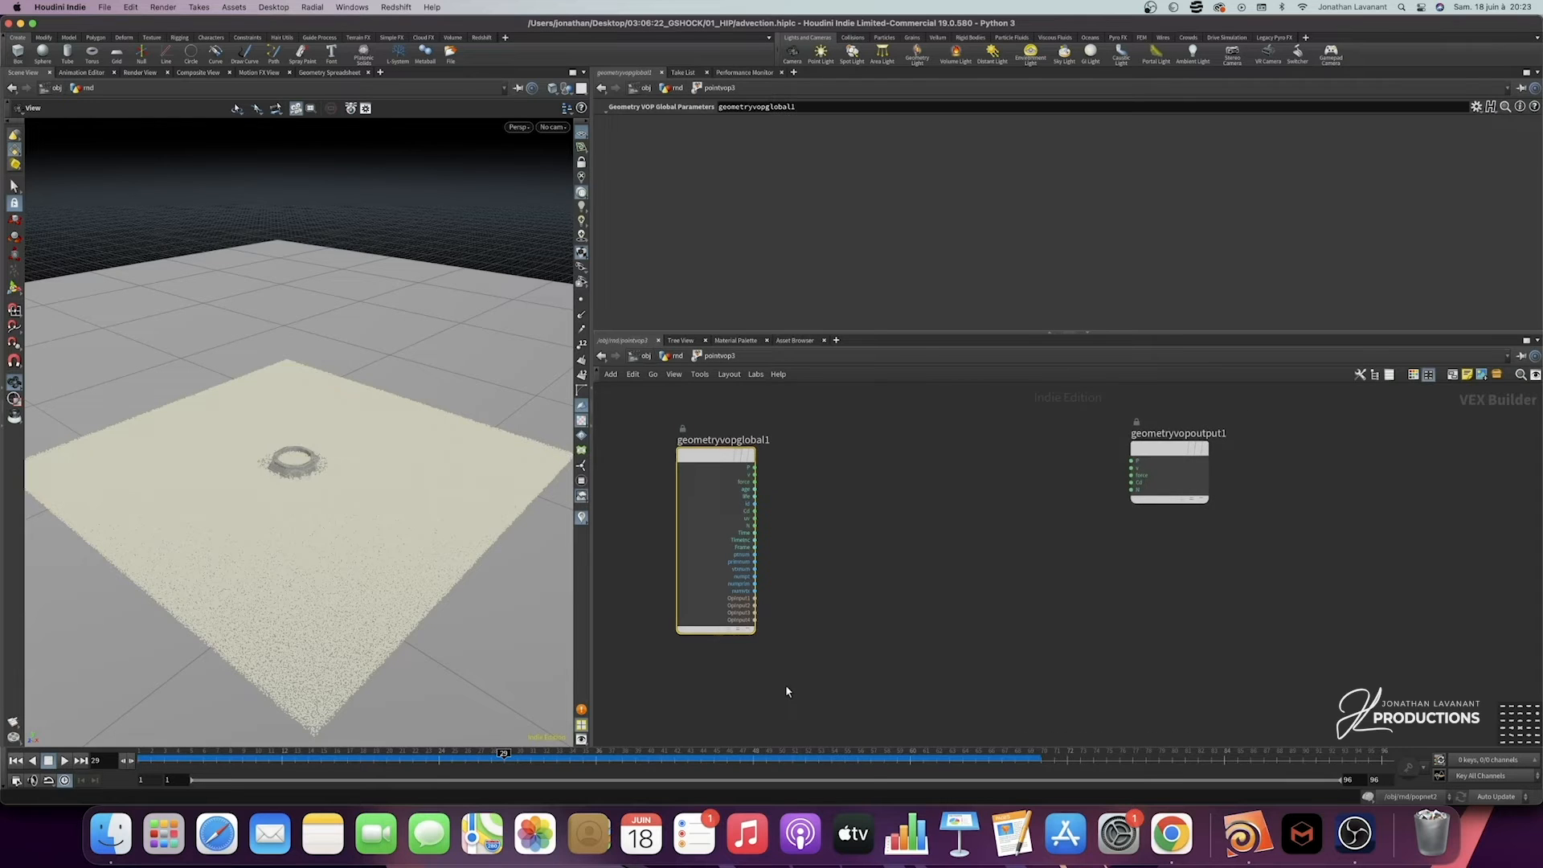
key("Tab")
type("bind")
key("Return")
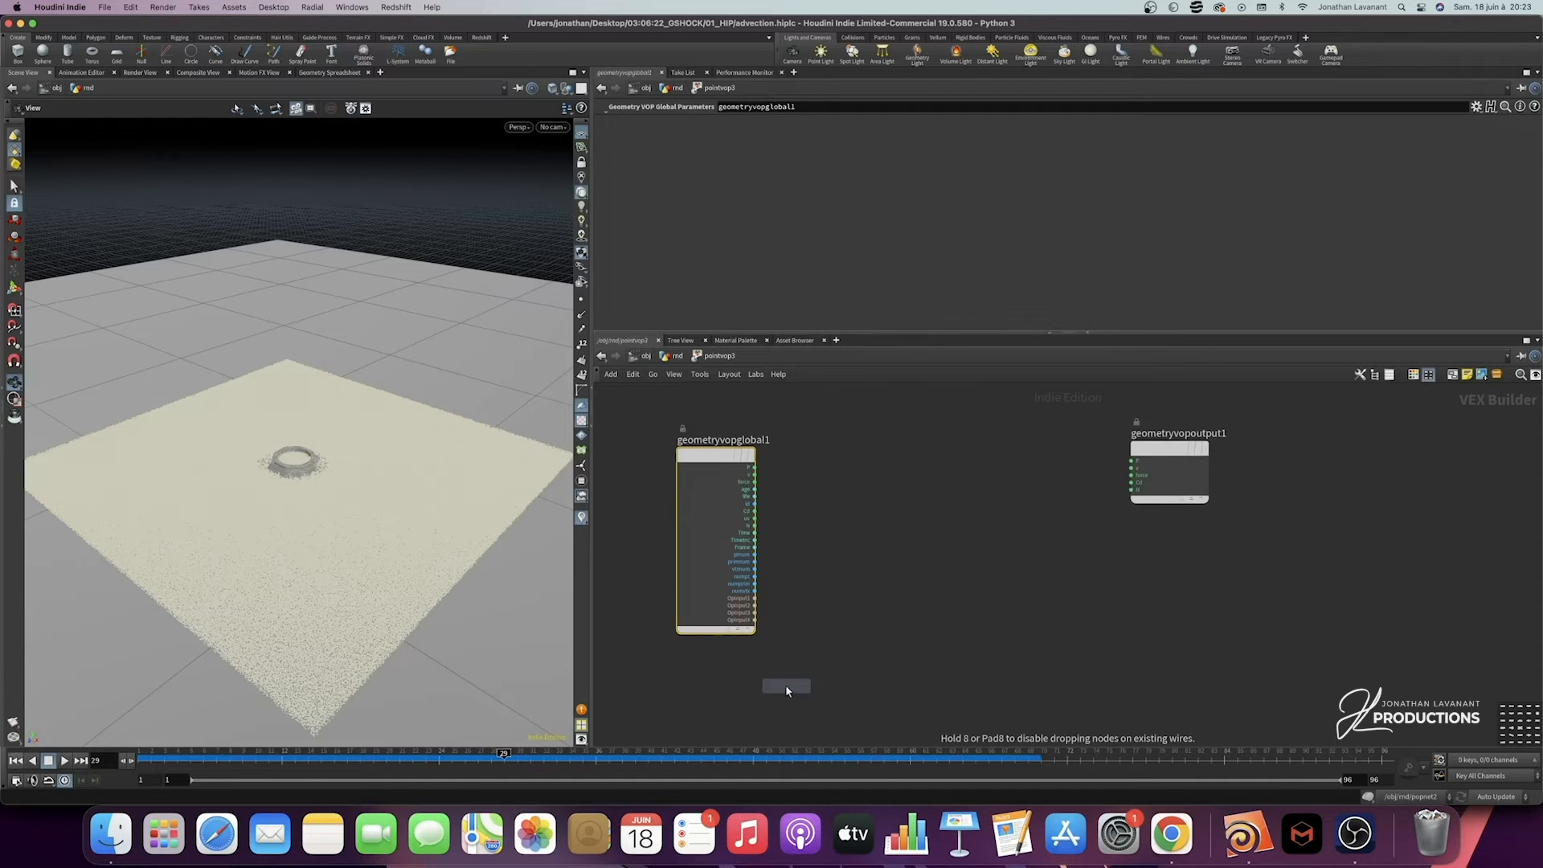
left_click(717, 678)
left_click(717, 685)
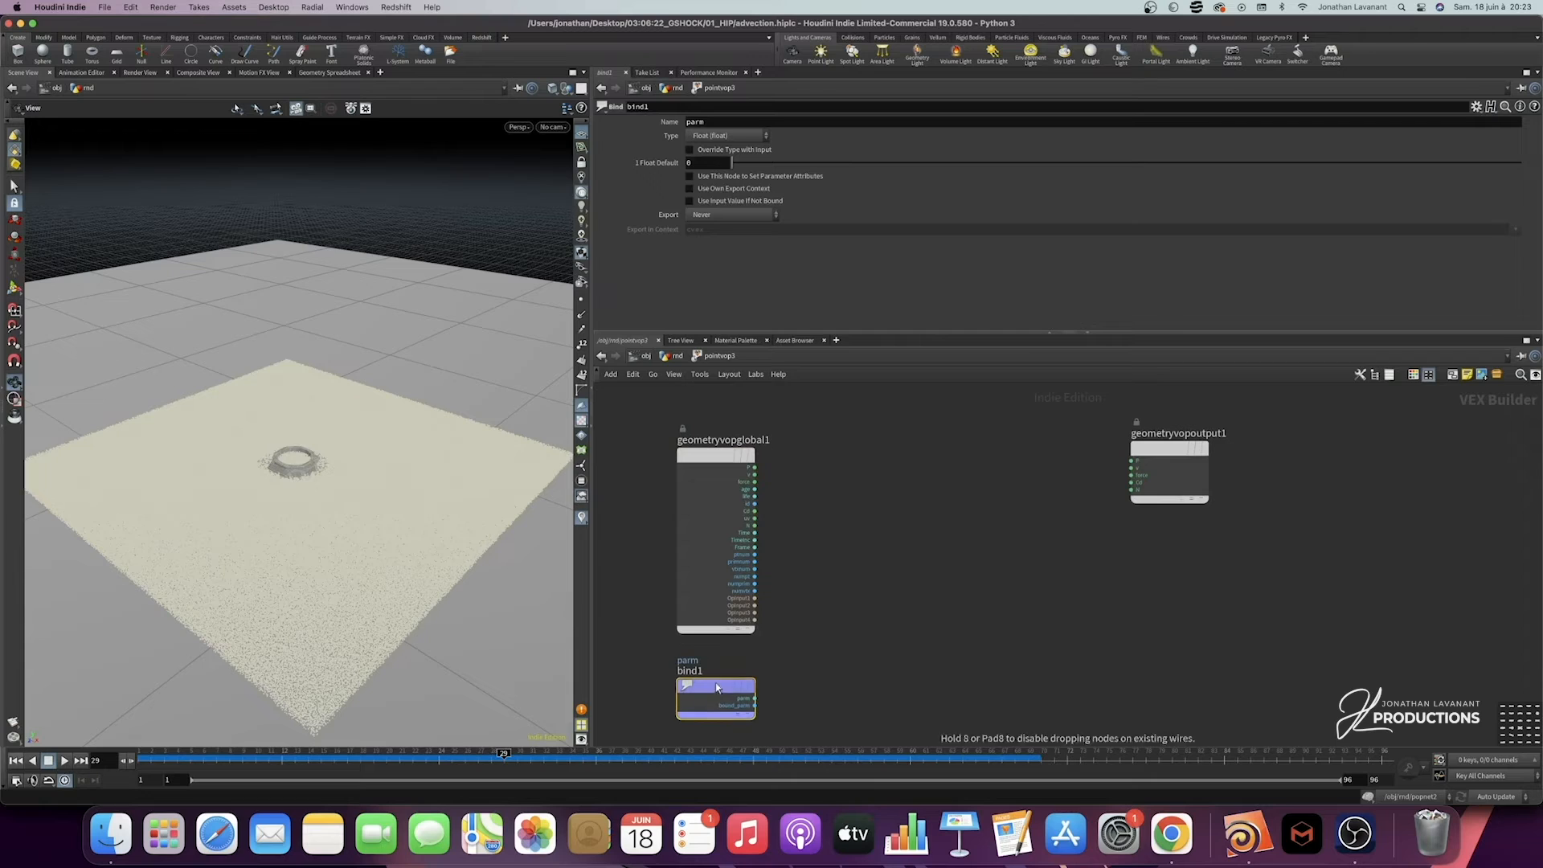
double_click(723, 124)
type("speed")
key("Return")
Step: Feed the speed output into a new Fit Range node and set its Source Max to 2.1
left_click(754, 698)
key("Tab")
type("fit")
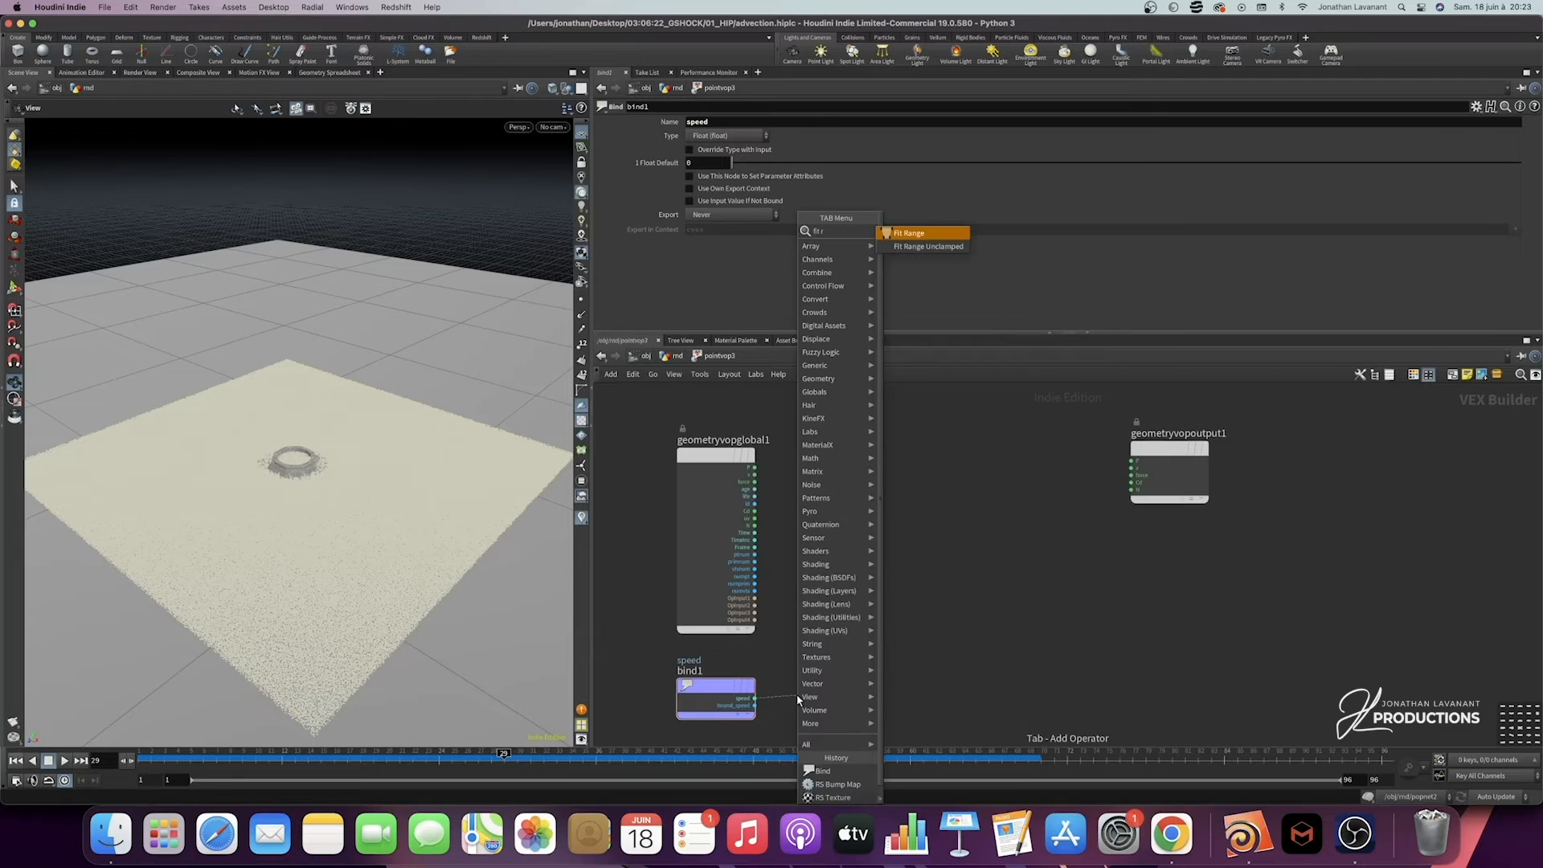
key("Return")
left_click(847, 699)
left_click_drag(847, 699, 875, 690)
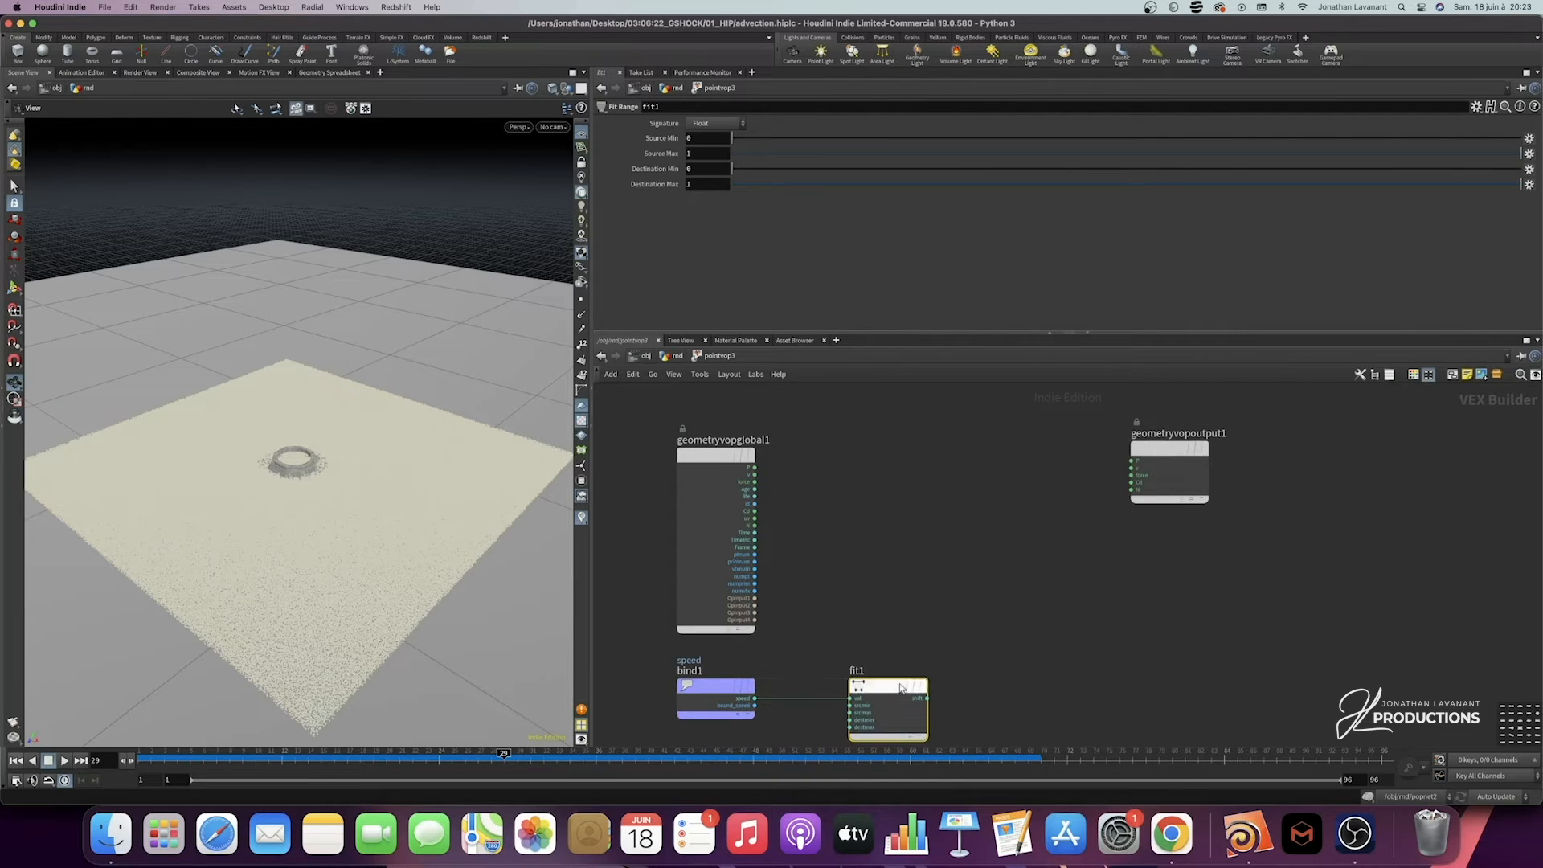
double_click(707, 154)
type("2.")
Step: Add a Bind Export node fed by the Fit Range output and set its attribute name to speed
left_click_drag(926, 697, 993, 702)
type("bind ex")
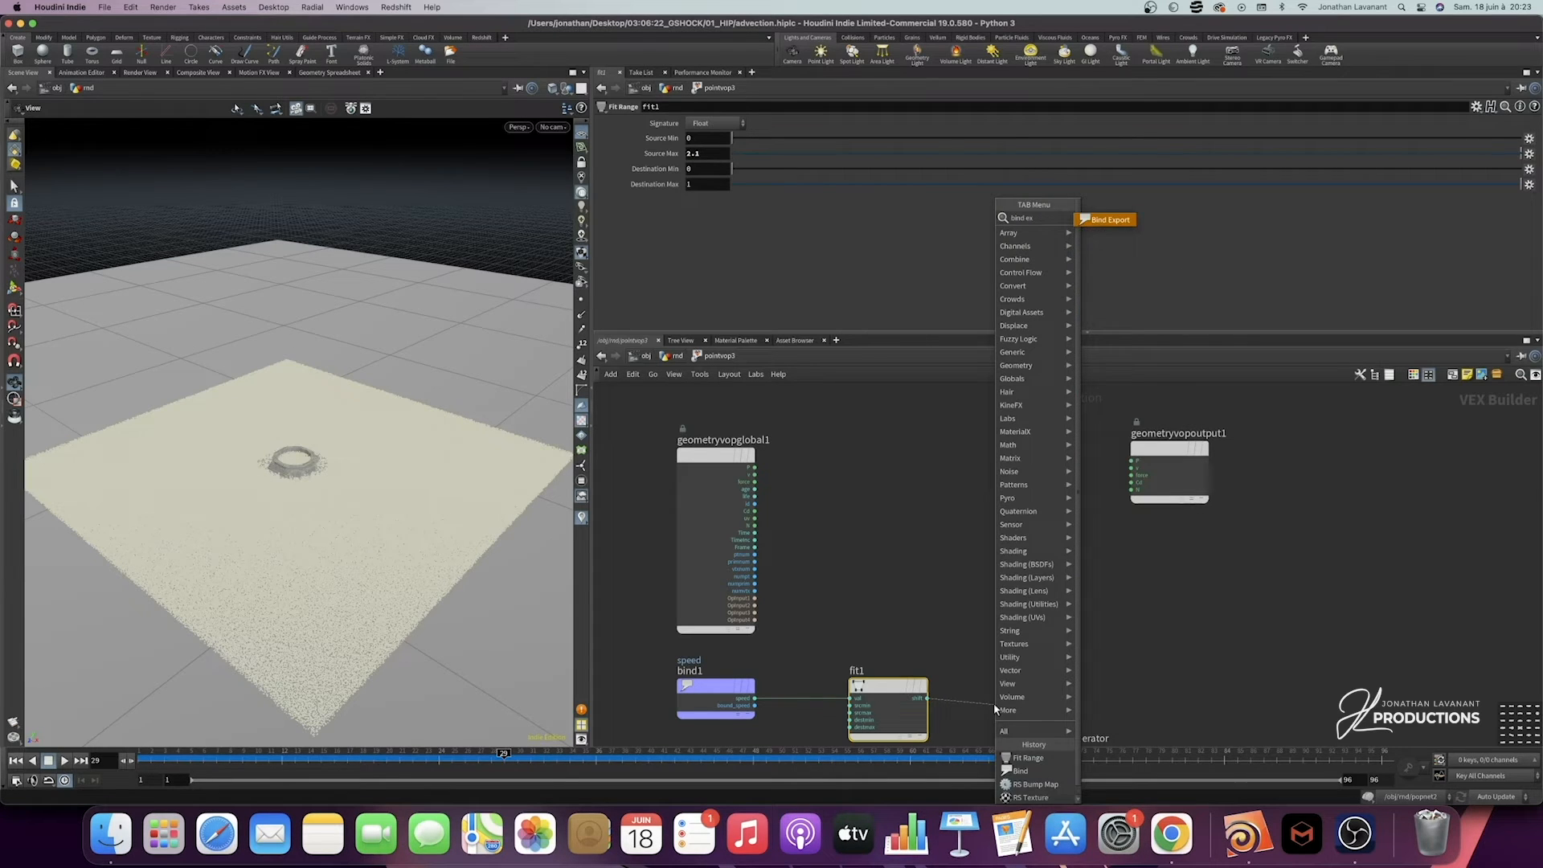
key("Return")
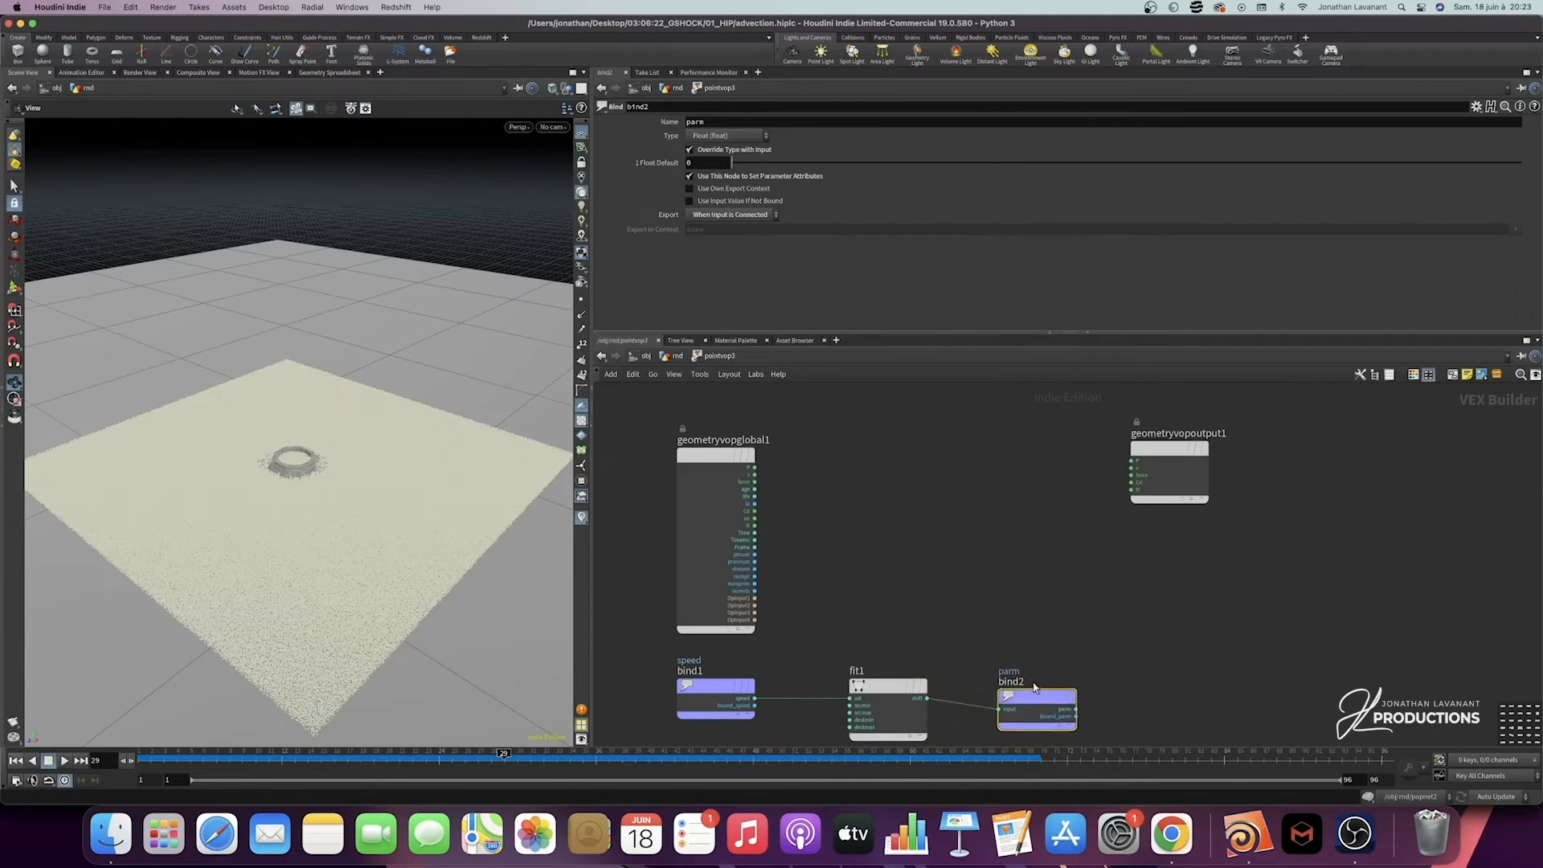
left_click(1002, 688)
double_click(731, 121)
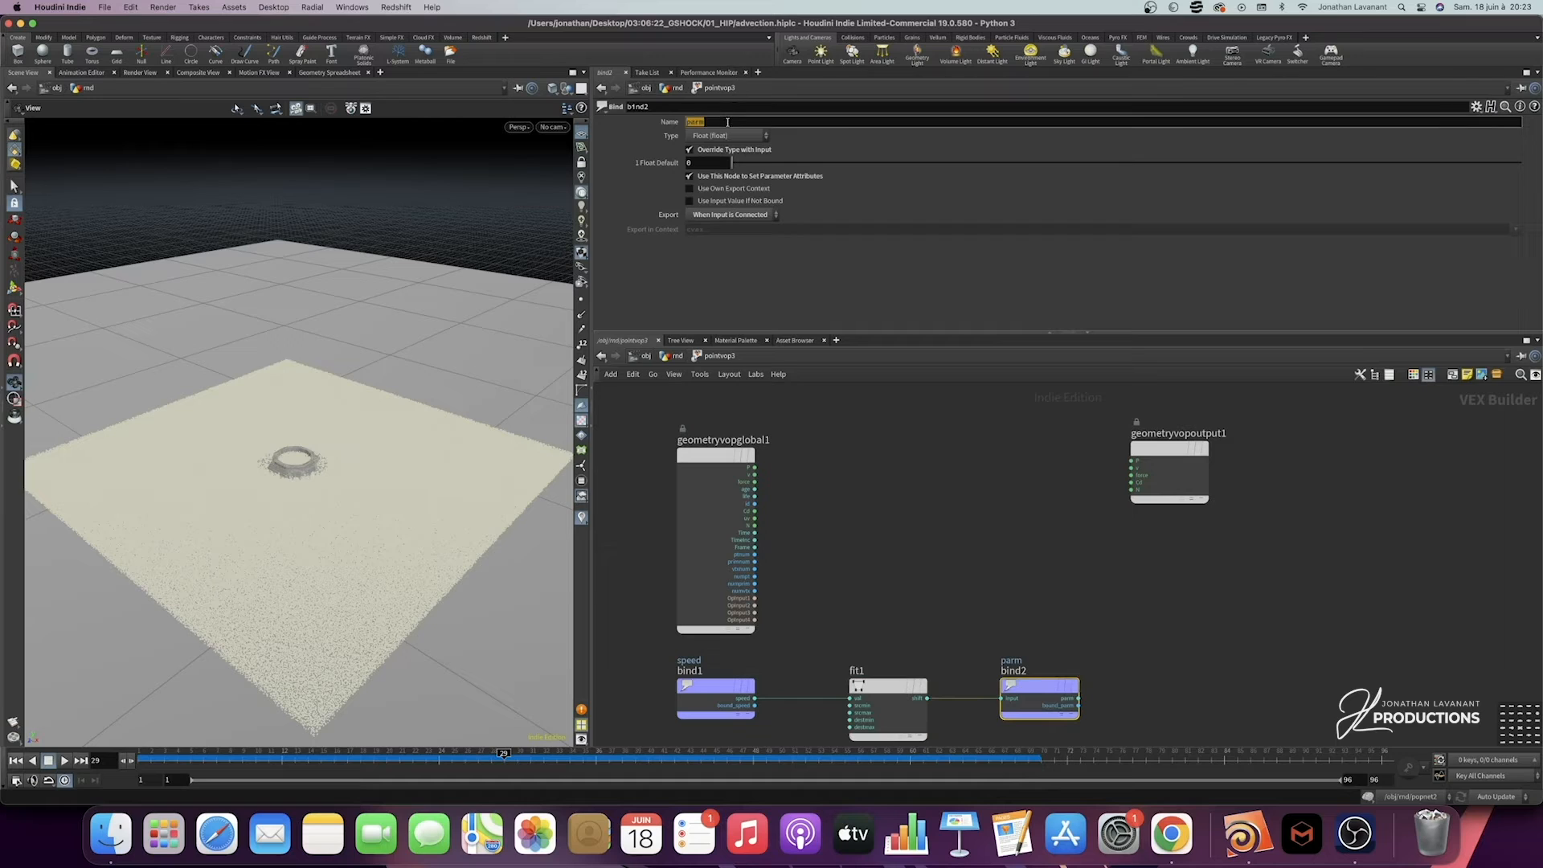
type("speed")
key("Return")
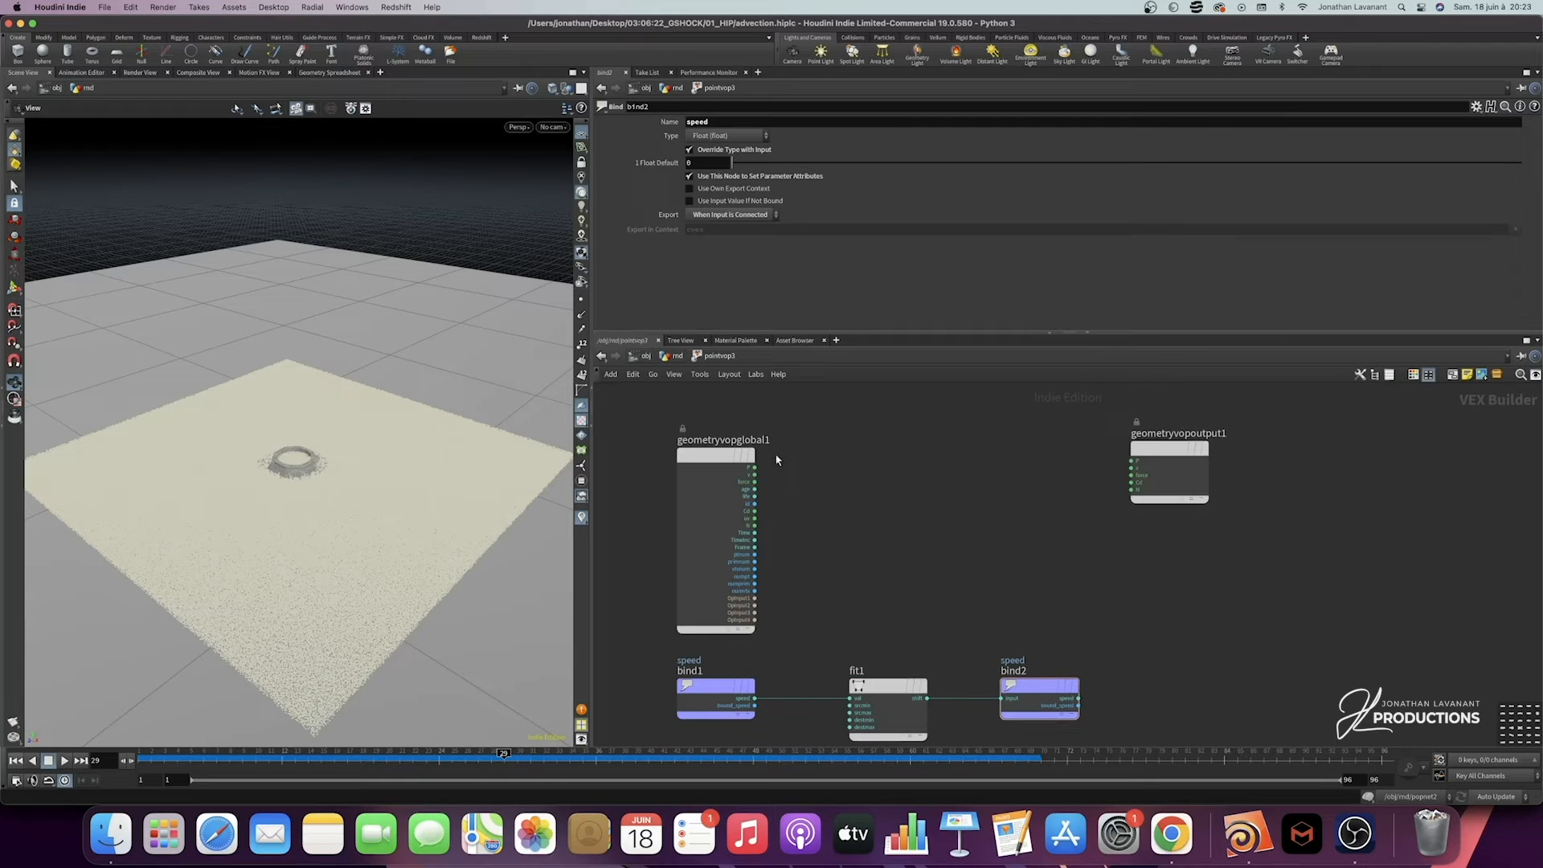
Step: Return to the rnd network and scrub the pointvop3 result between frames 22 and 24
left_click(676, 355)
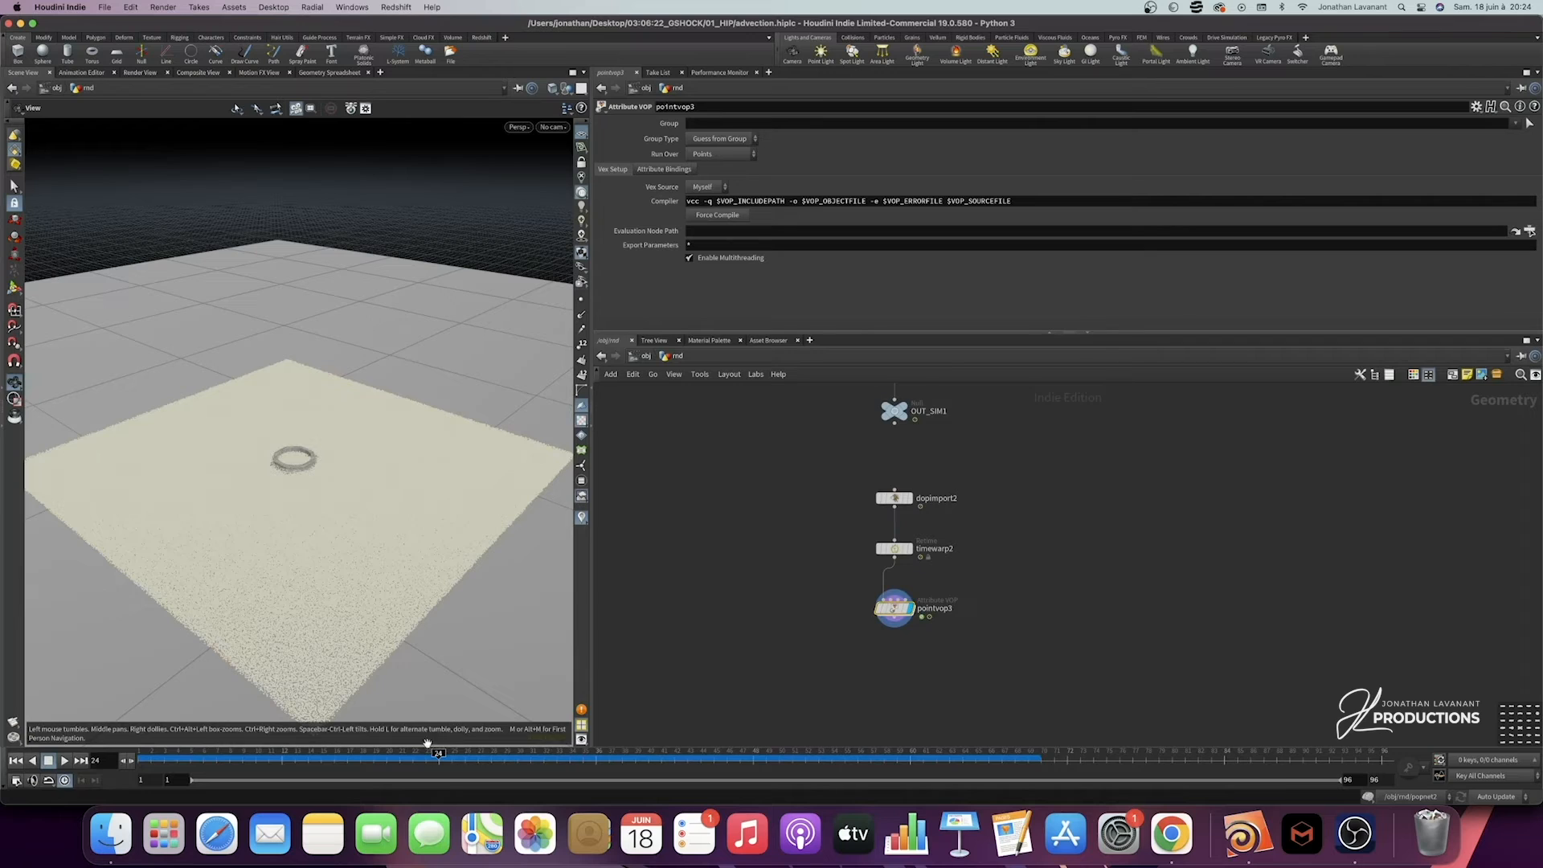
left_click(411, 754)
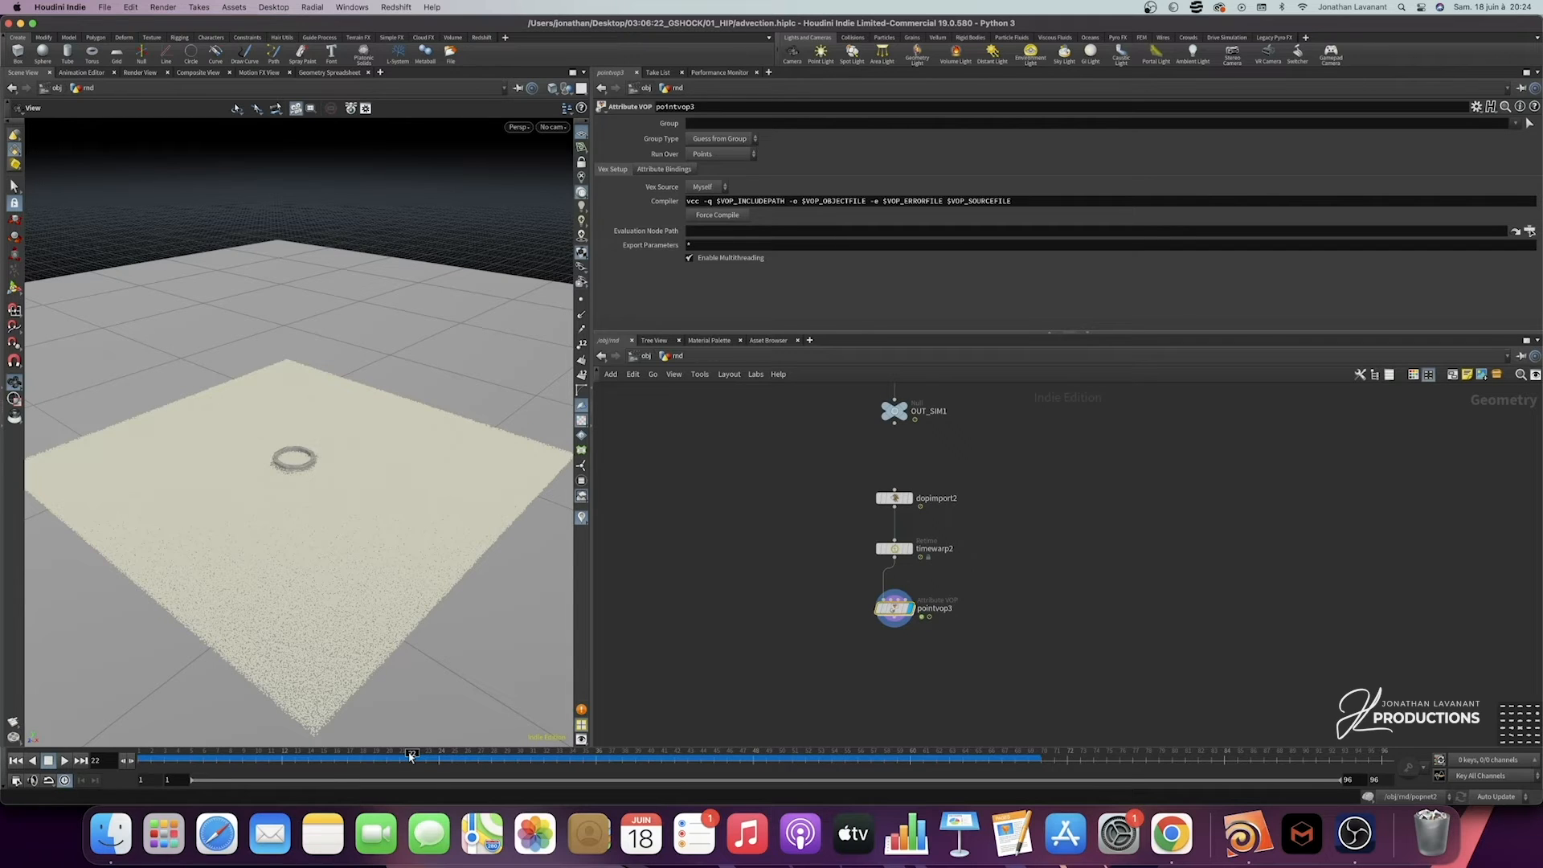
left_click_drag(410, 756, 440, 753)
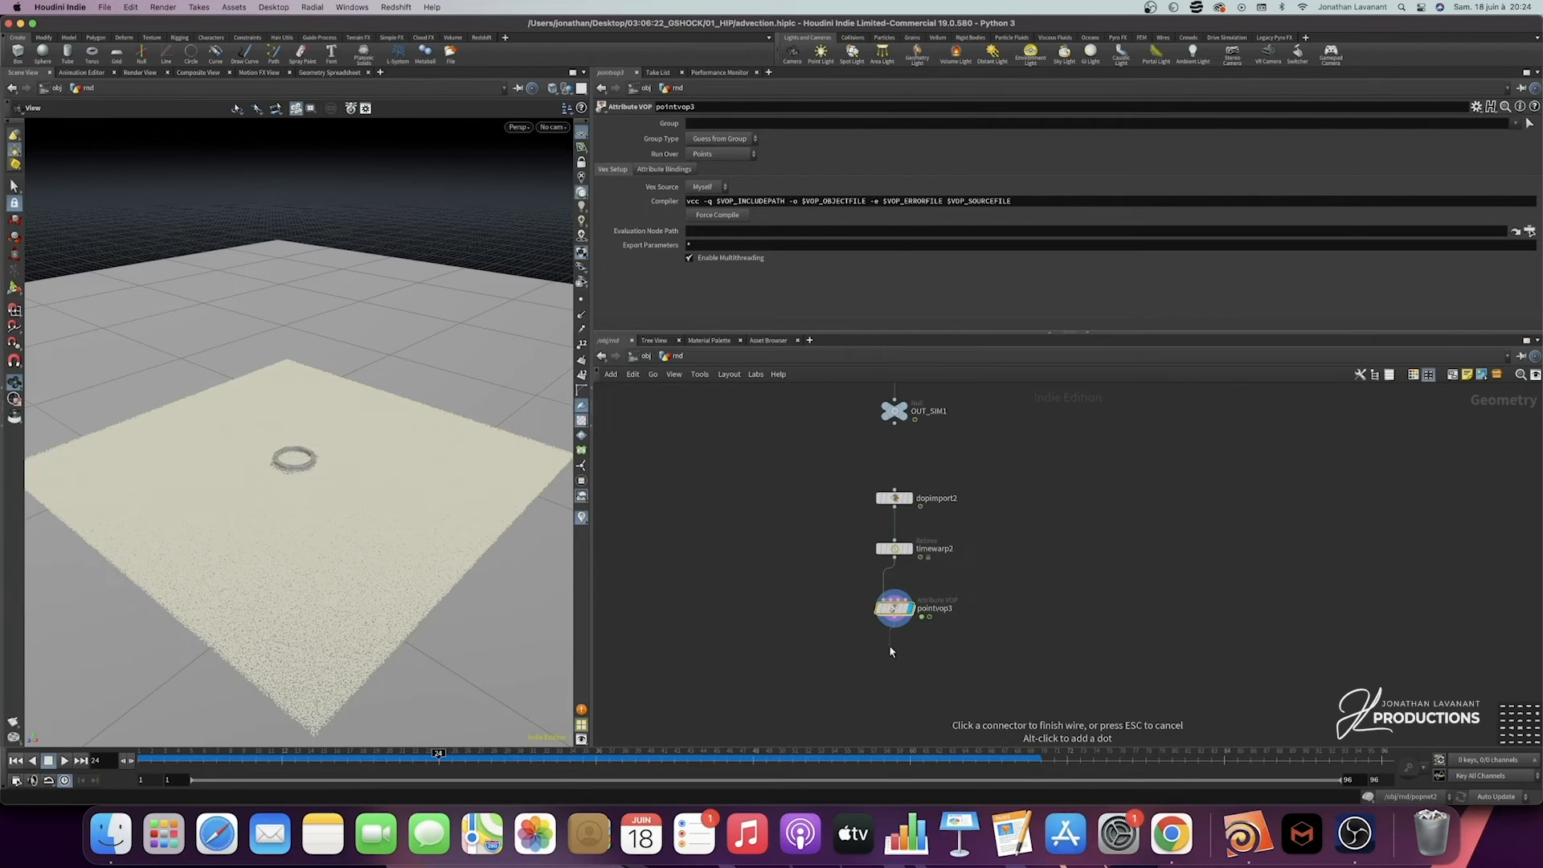
key("Tab")
type("att w")
key("Return")
left_click(890, 643)
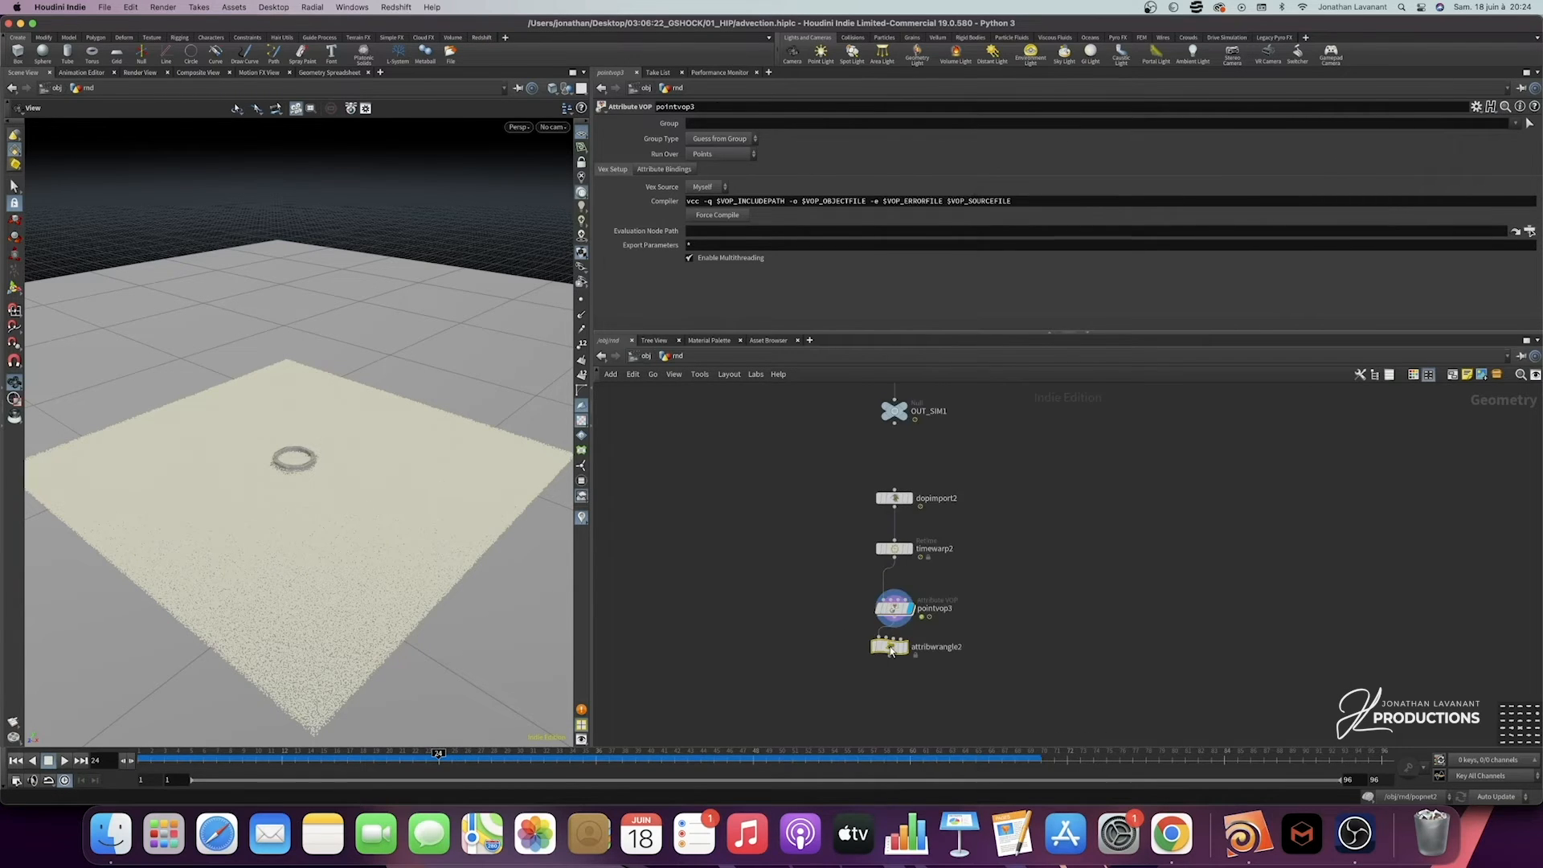
type("if ")
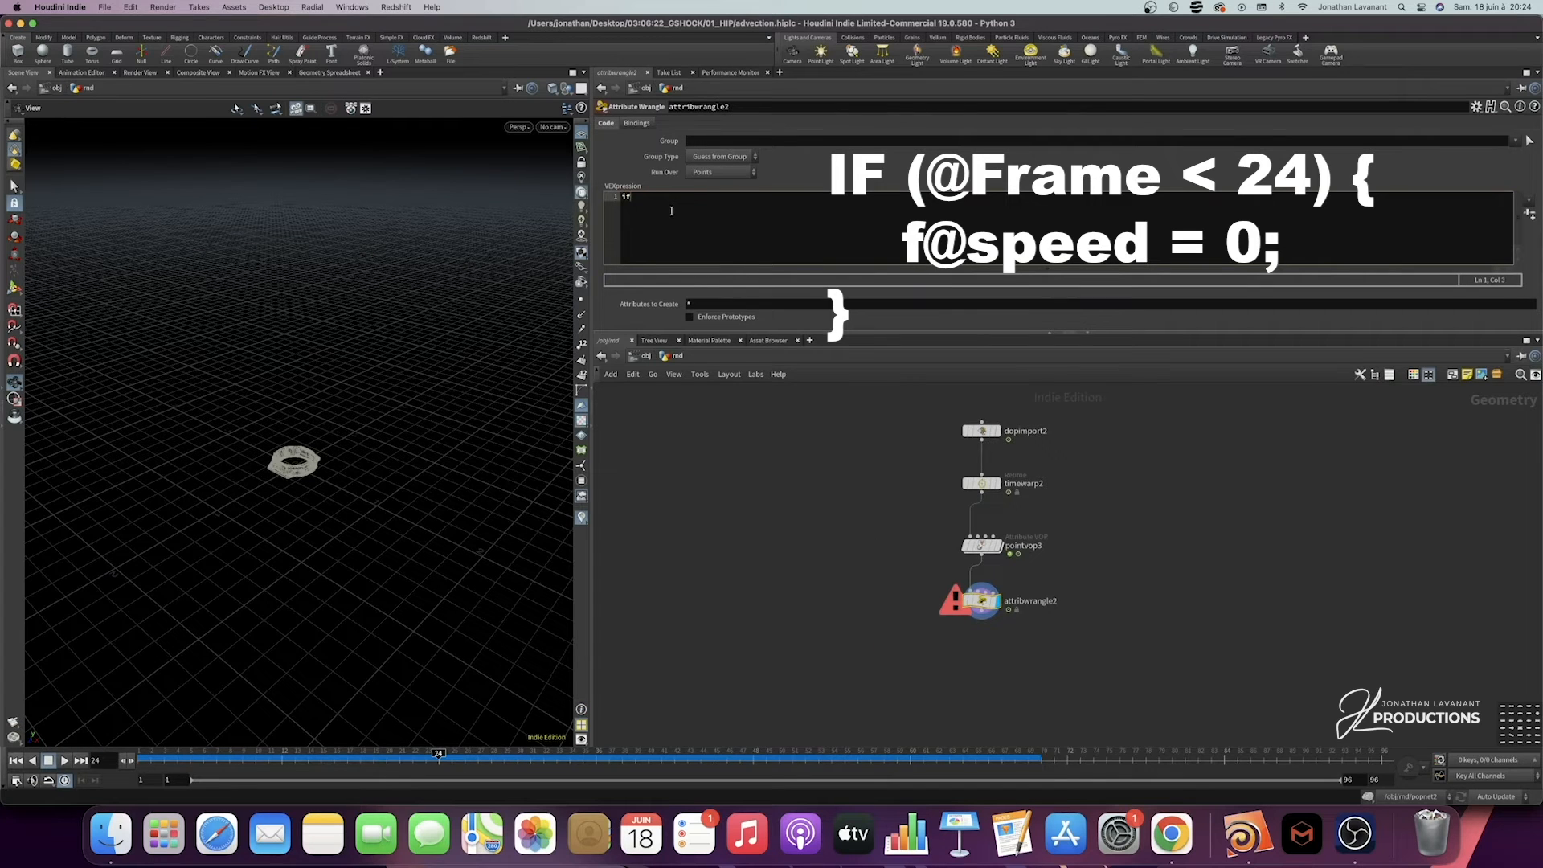
type("(@Frame < 24) {")
key("Return")
type("f@speed =0;")
key("Return")
left_click(770, 519)
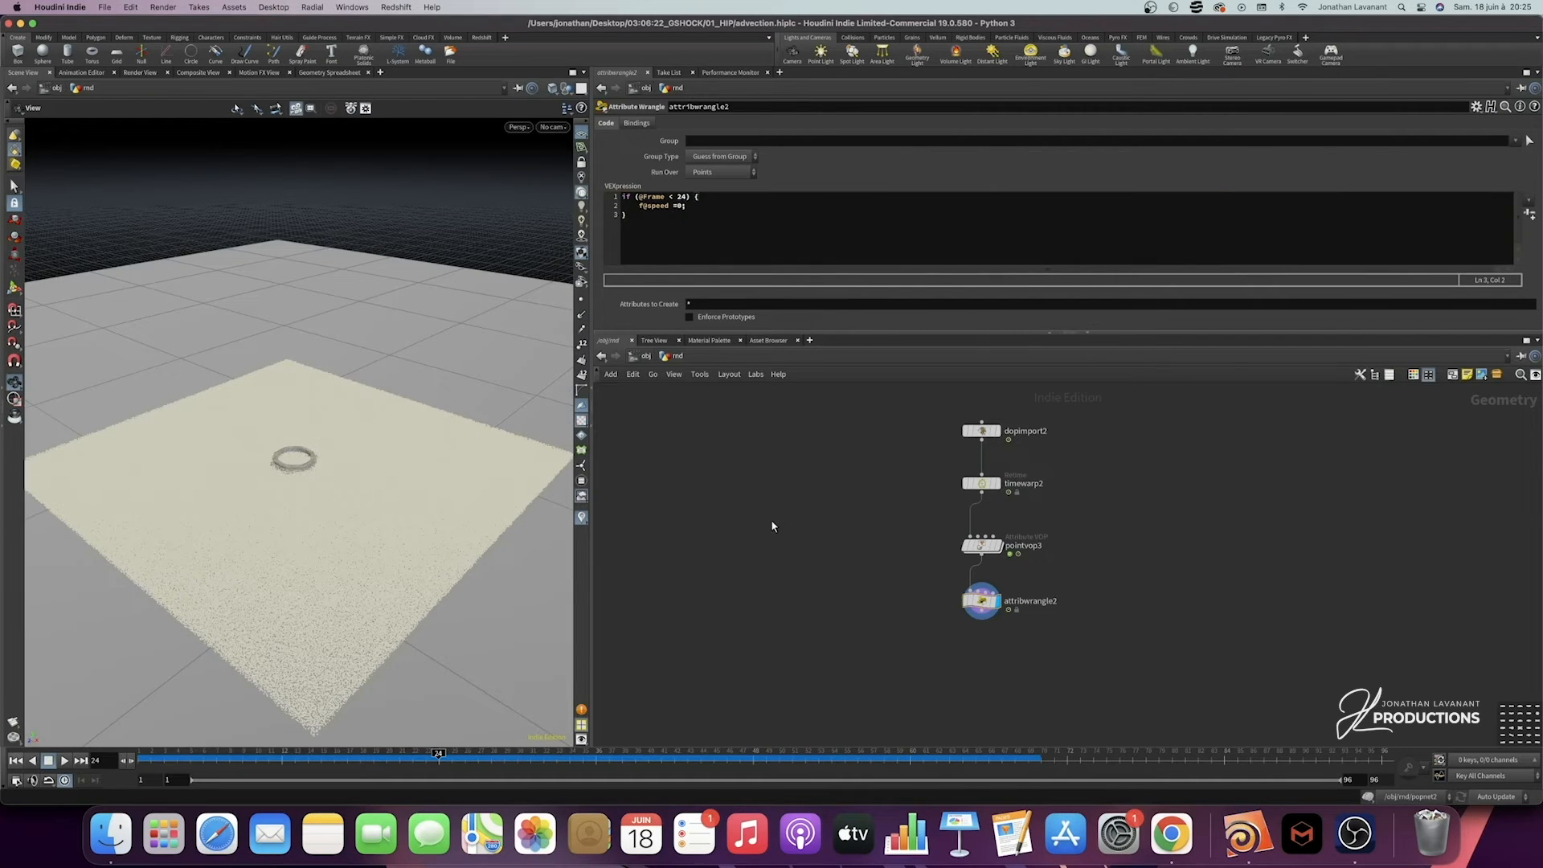
Step: Add a File Cache node fed by attribwrangle2 and place it below the wrangle
left_click_drag(873, 630, 1069, 608)
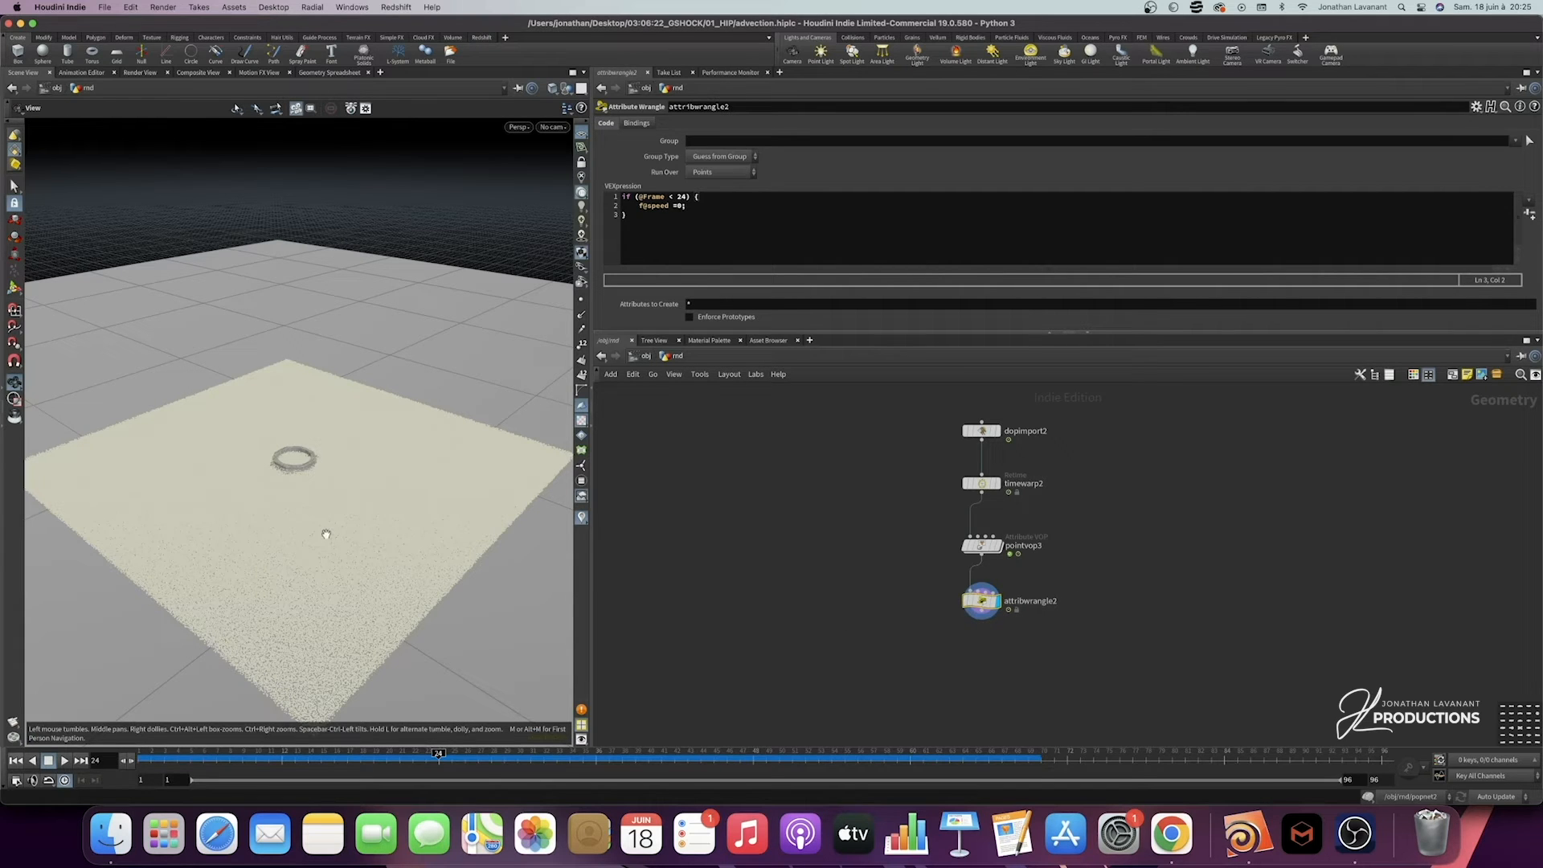
scroll(924, 623, "up", 1)
key("Tab")
type("filecache")
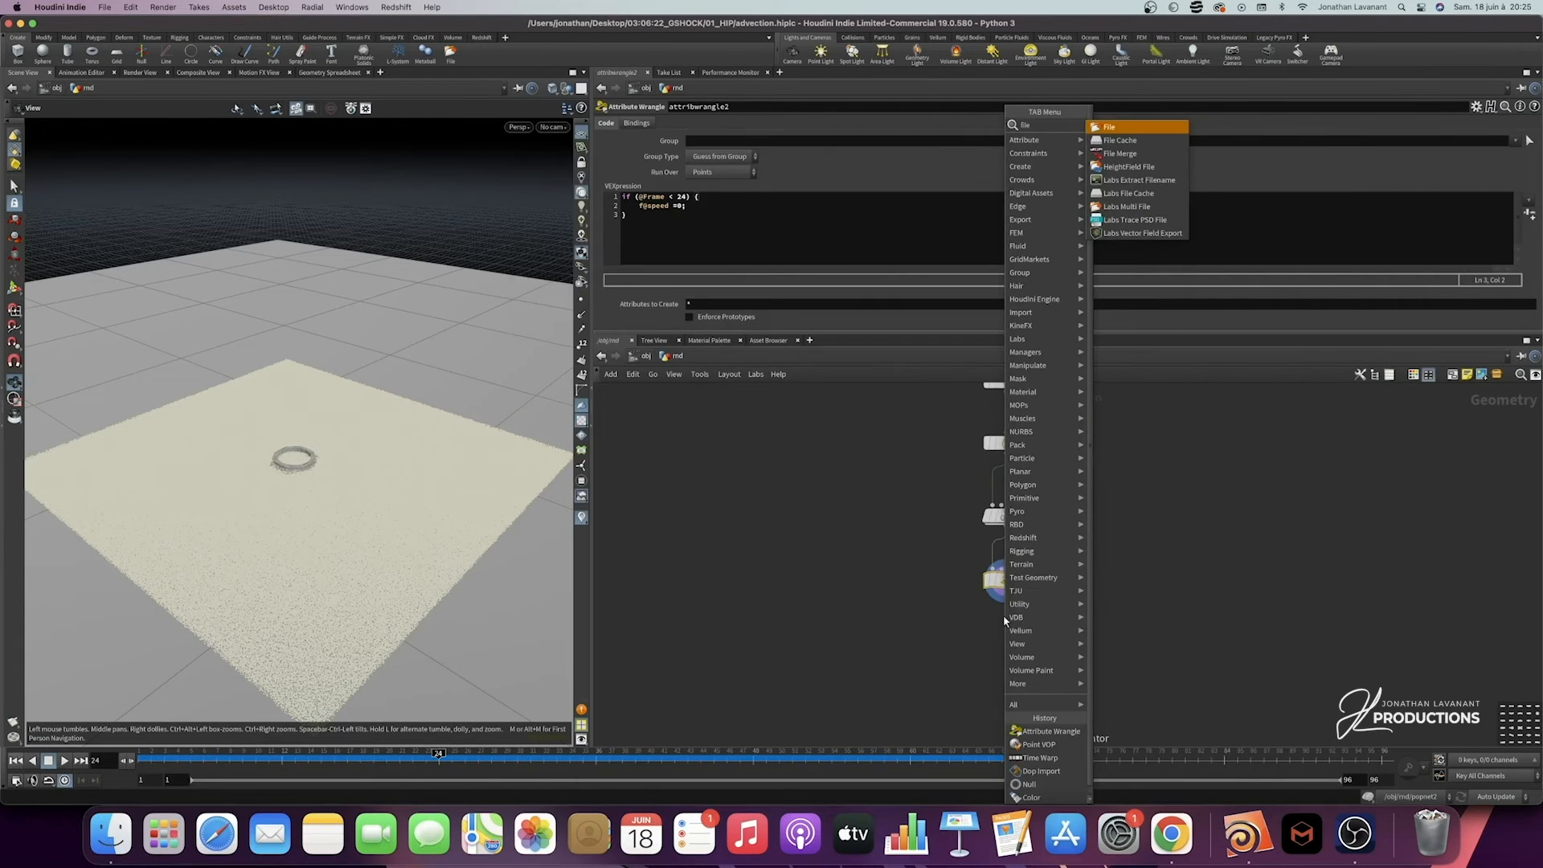
key("Return")
left_click(1002, 616)
left_click_drag(1003, 623, 1005, 645)
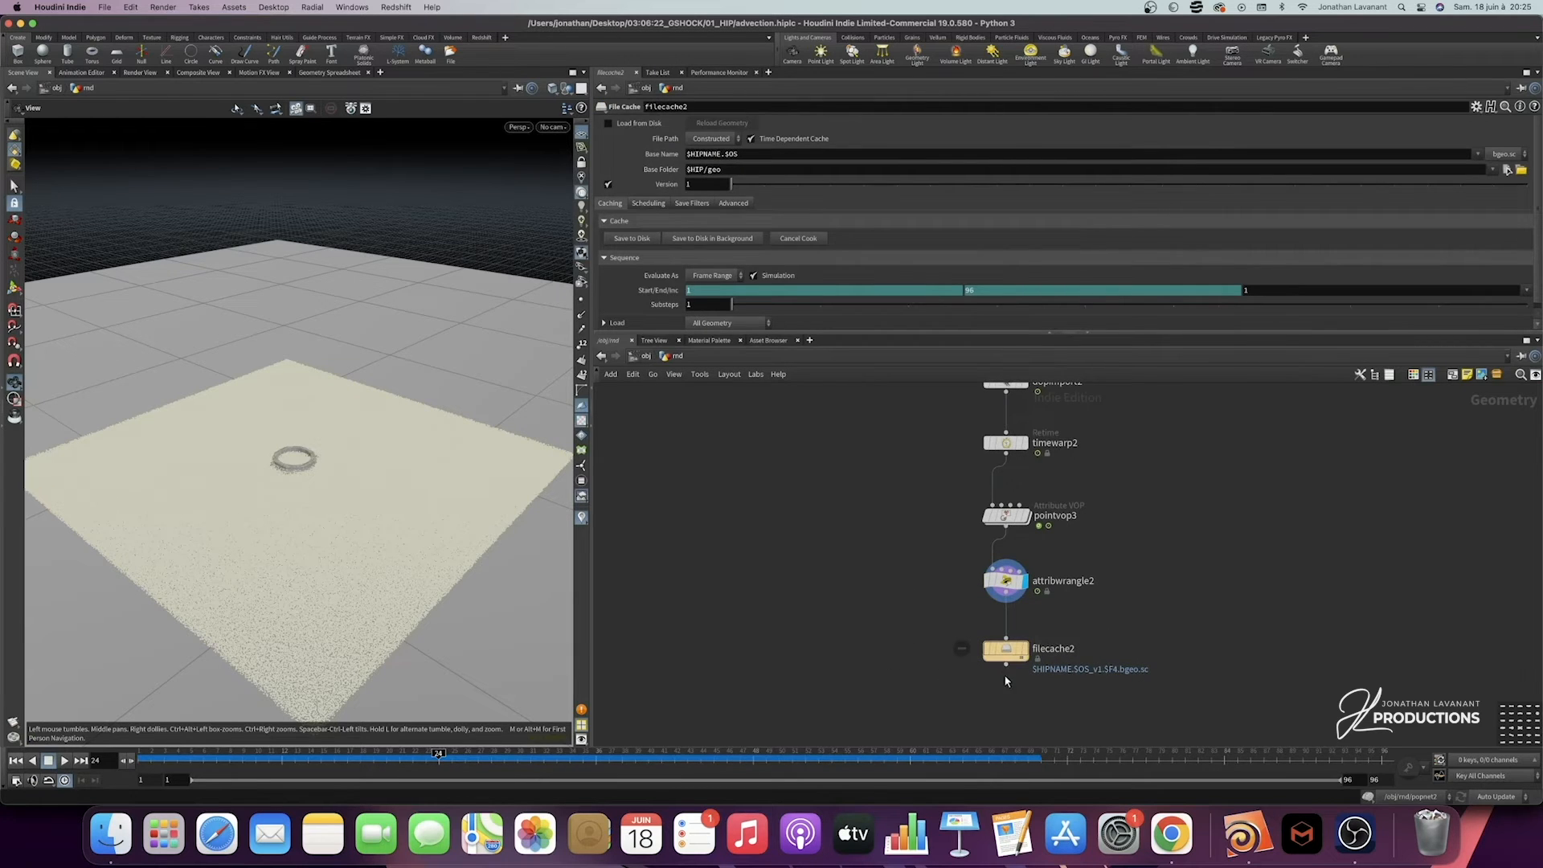
Step: Add a Null below the file cache, rename it OUT_SIMULATION and make it the displayed node
key("Tab")
type("null")
key("Return")
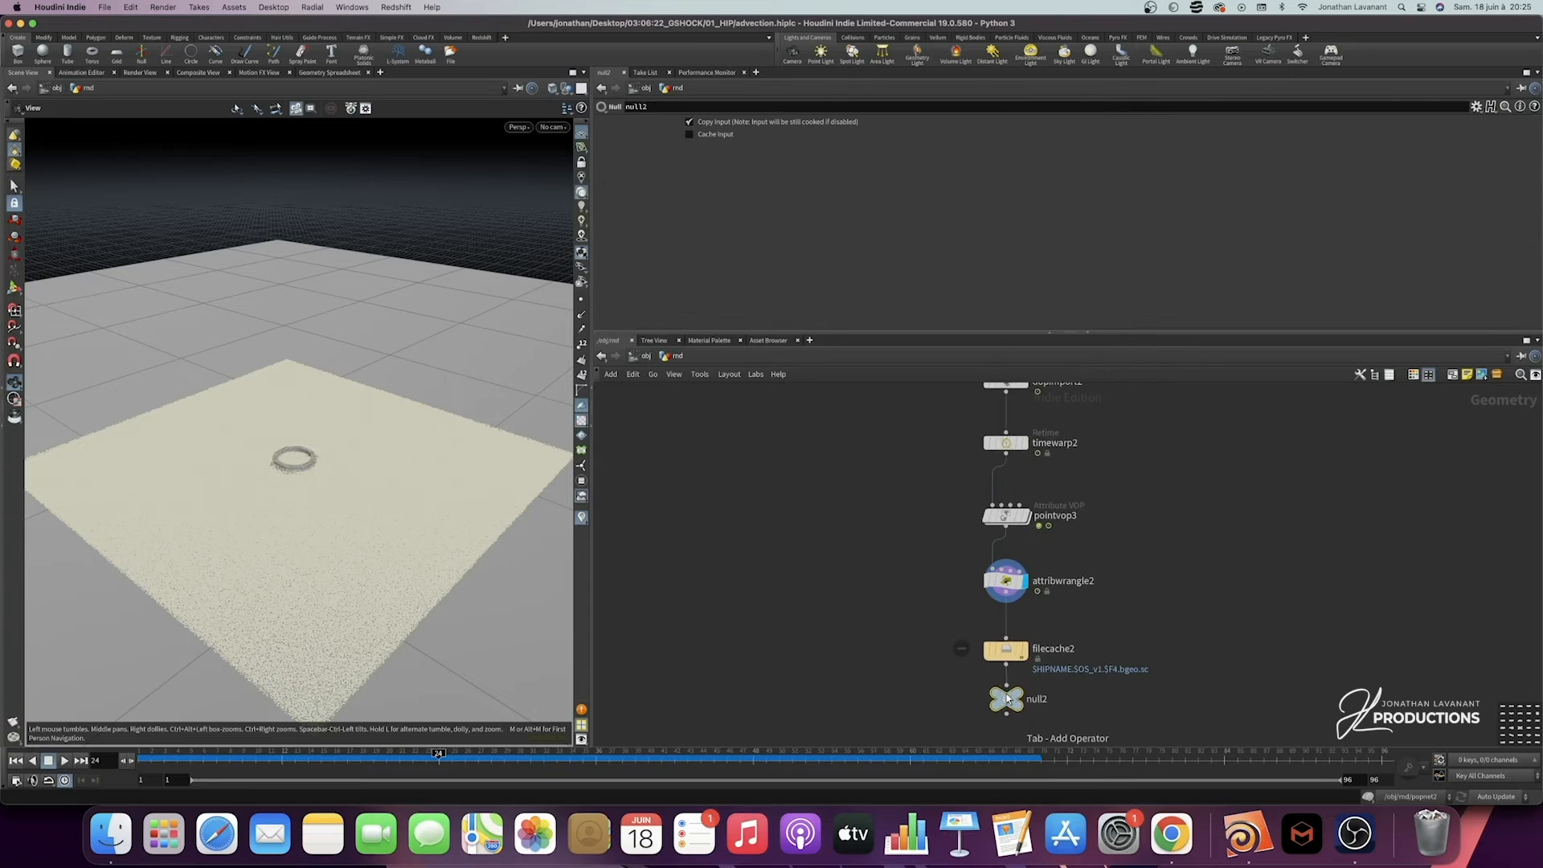
left_click(1005, 700)
left_click_drag(1006, 700, 1006, 708)
left_click(1040, 709)
type("OUT_SIMULATION")
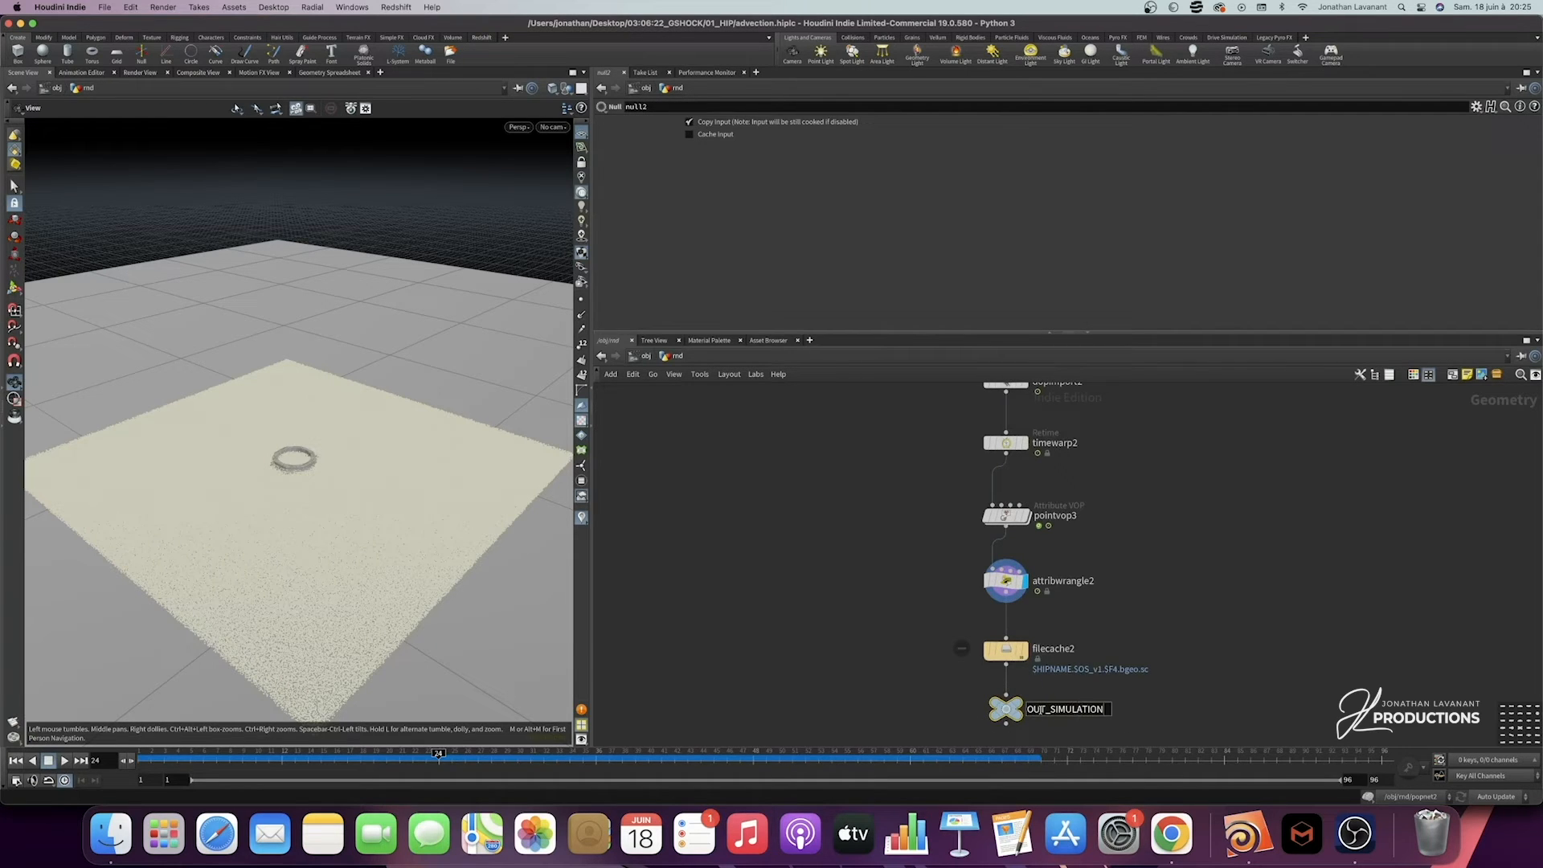
key("Return")
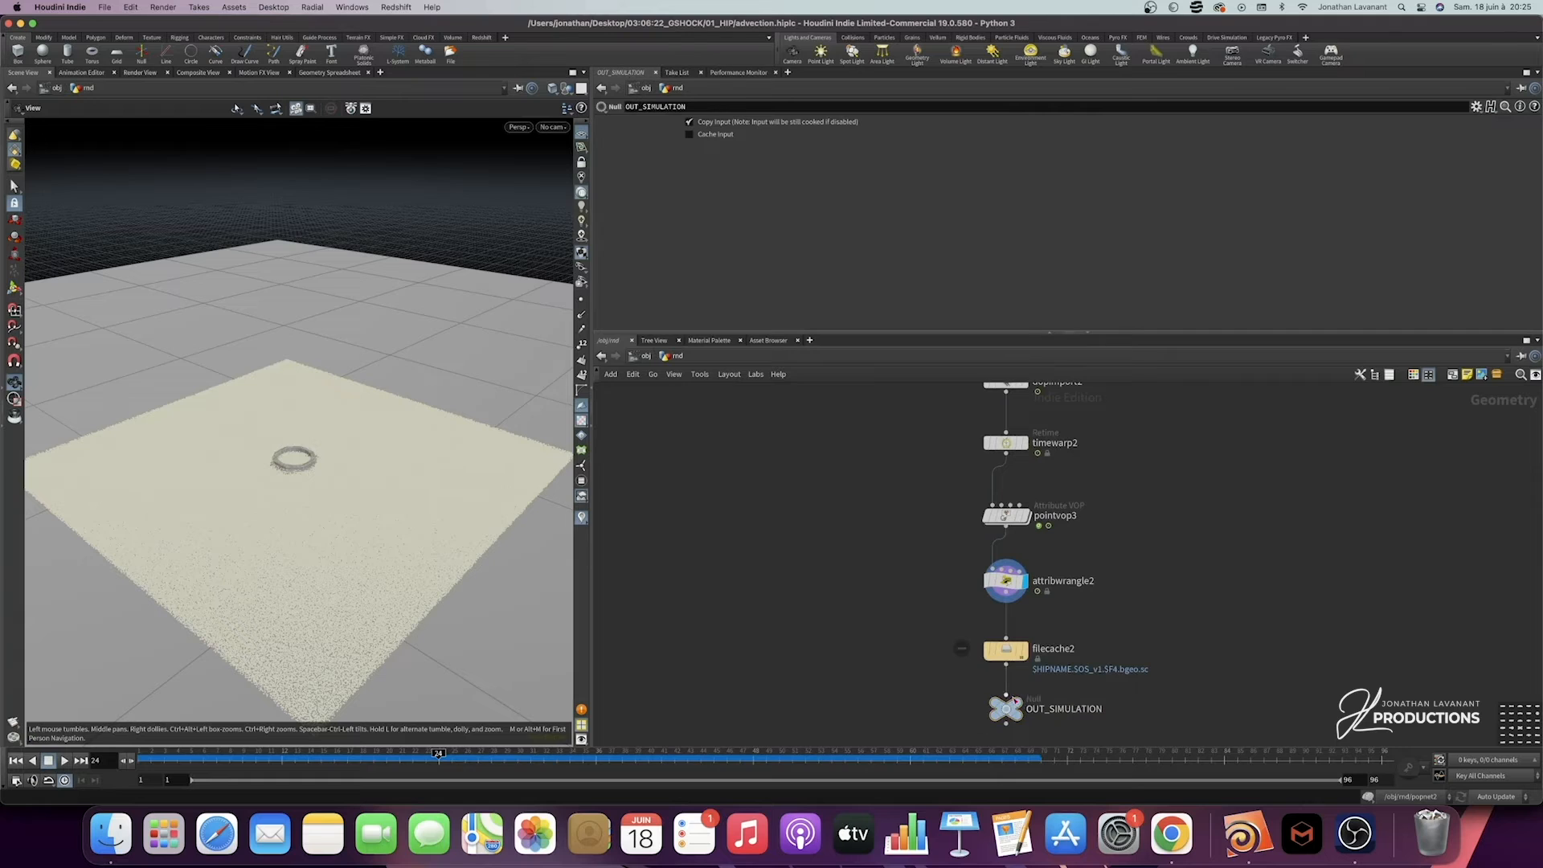
left_click(1018, 702)
middle_click_drag(1187, 605, 1179, 528)
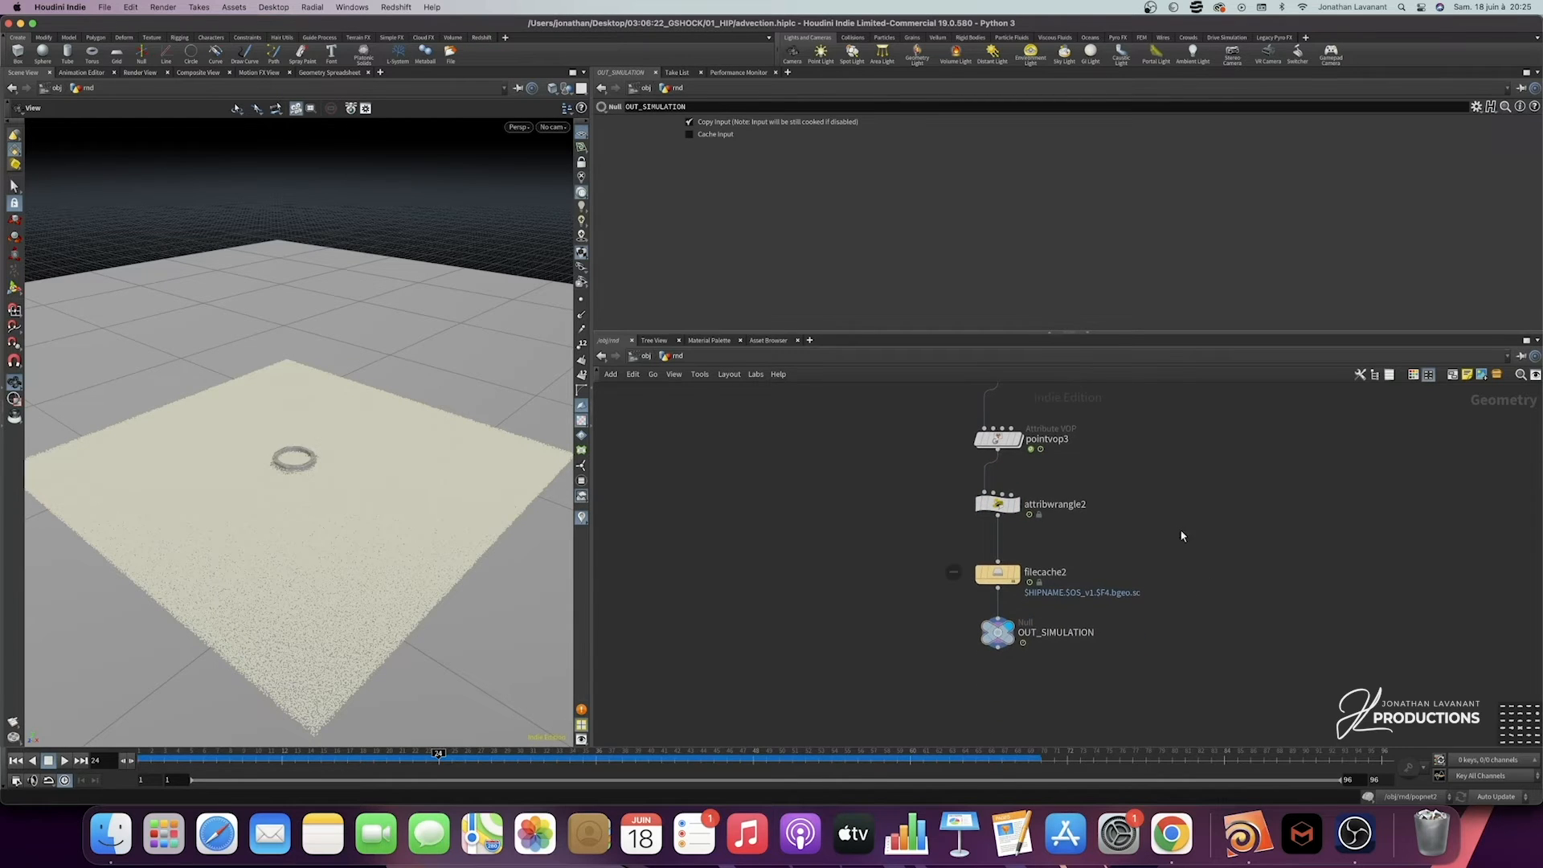
Step: Switch the file cache to an Explicit file path and set its Geometry File to $HIP/cache/$OS/$HIPNAME.$OS.$F.bgeo.sc
left_click_drag(1133, 546, 892, 586)
left_click(712, 138)
left_click(707, 154)
double_click(710, 154)
type("cache/")
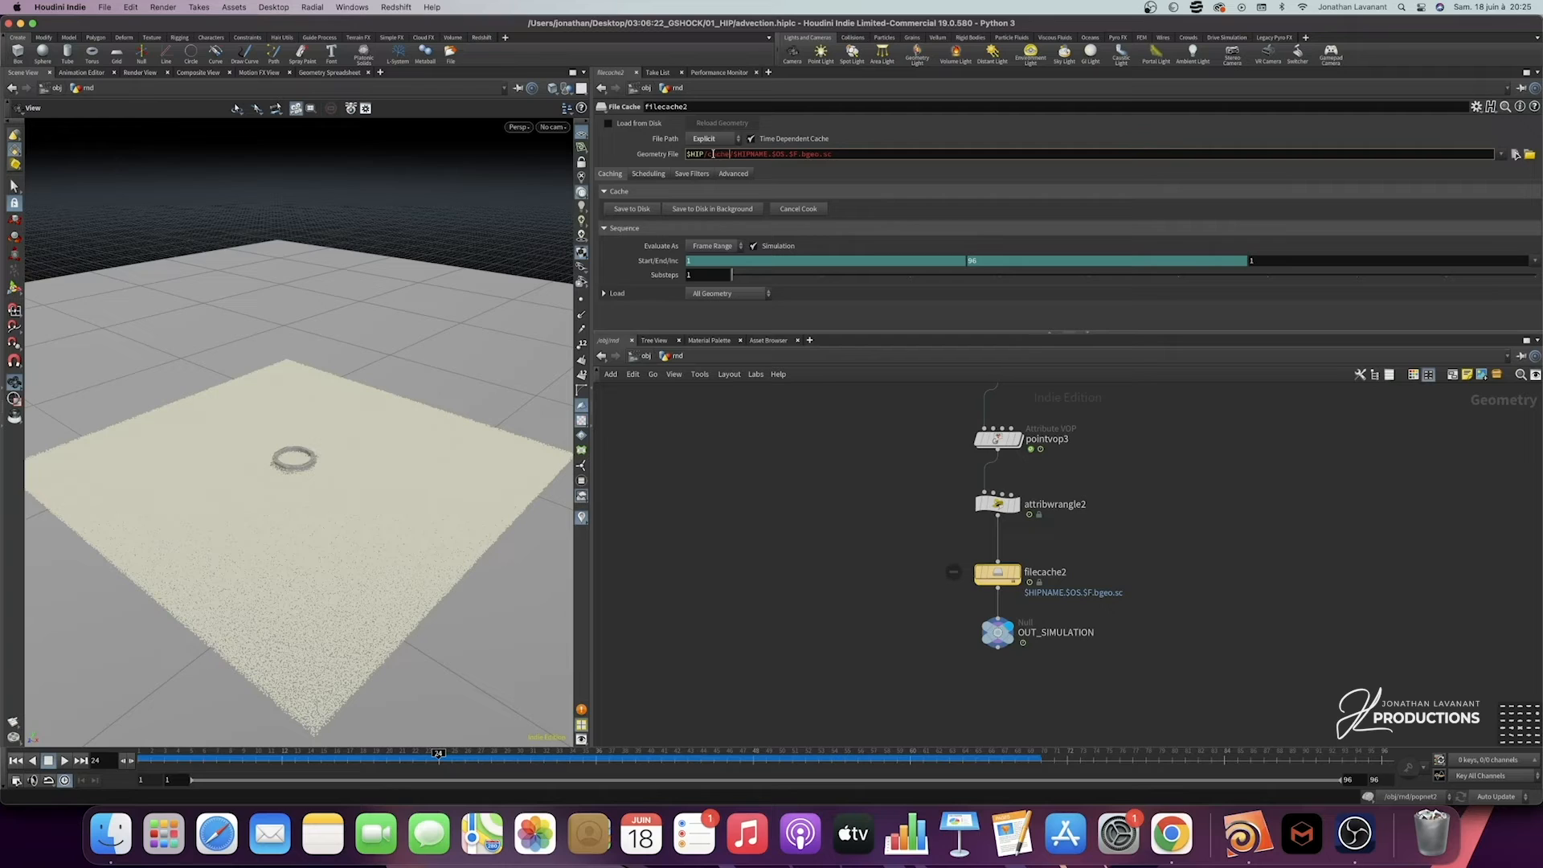
type("$OS/")
key("Return")
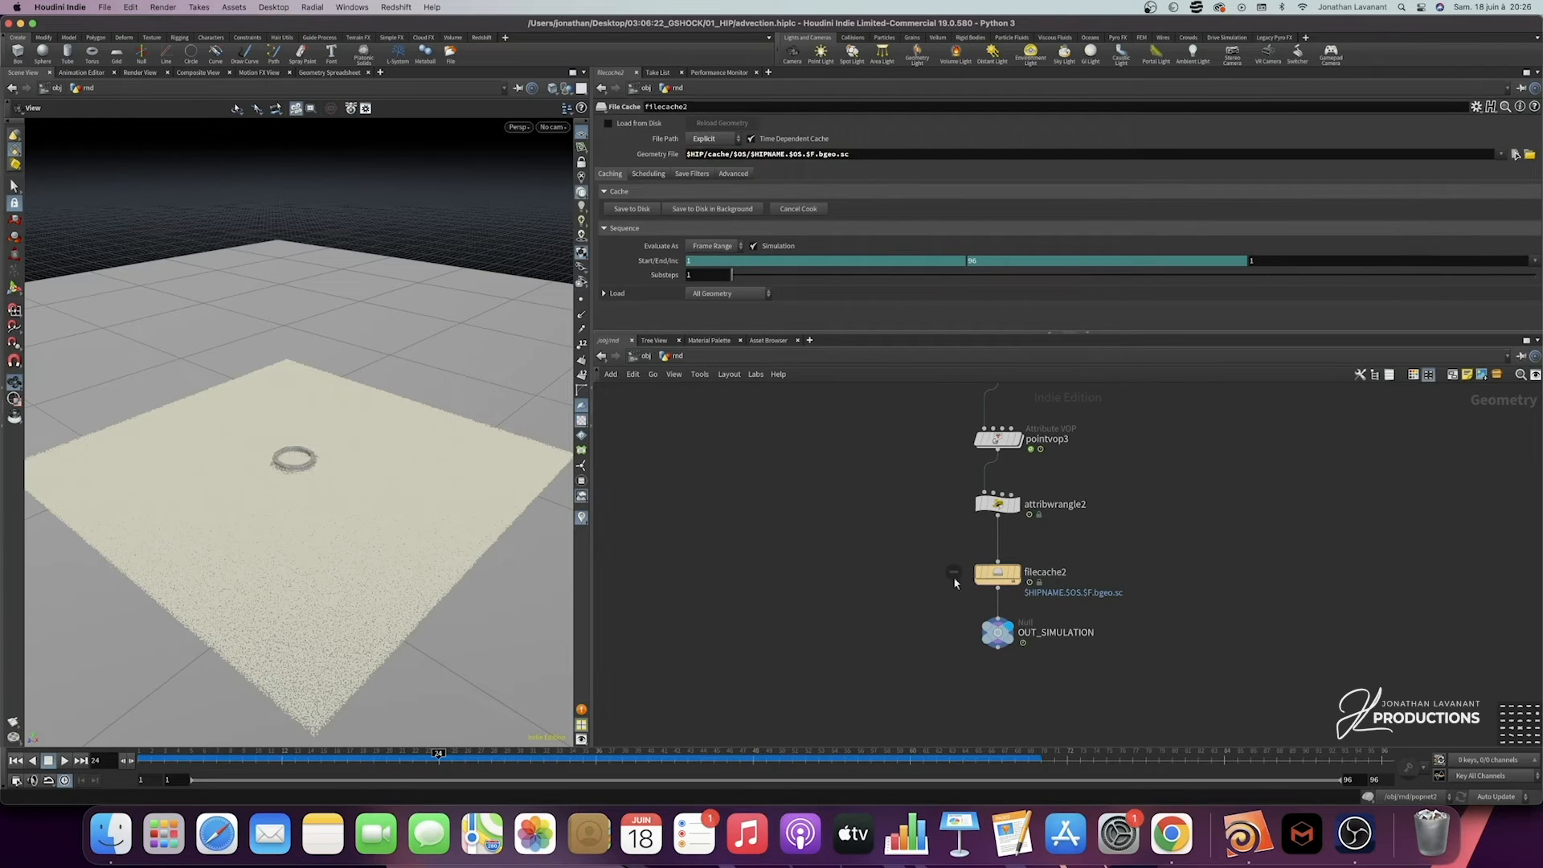
Step: Rename the file cache node as particles_advect
double_click(1044, 571)
type("particle")
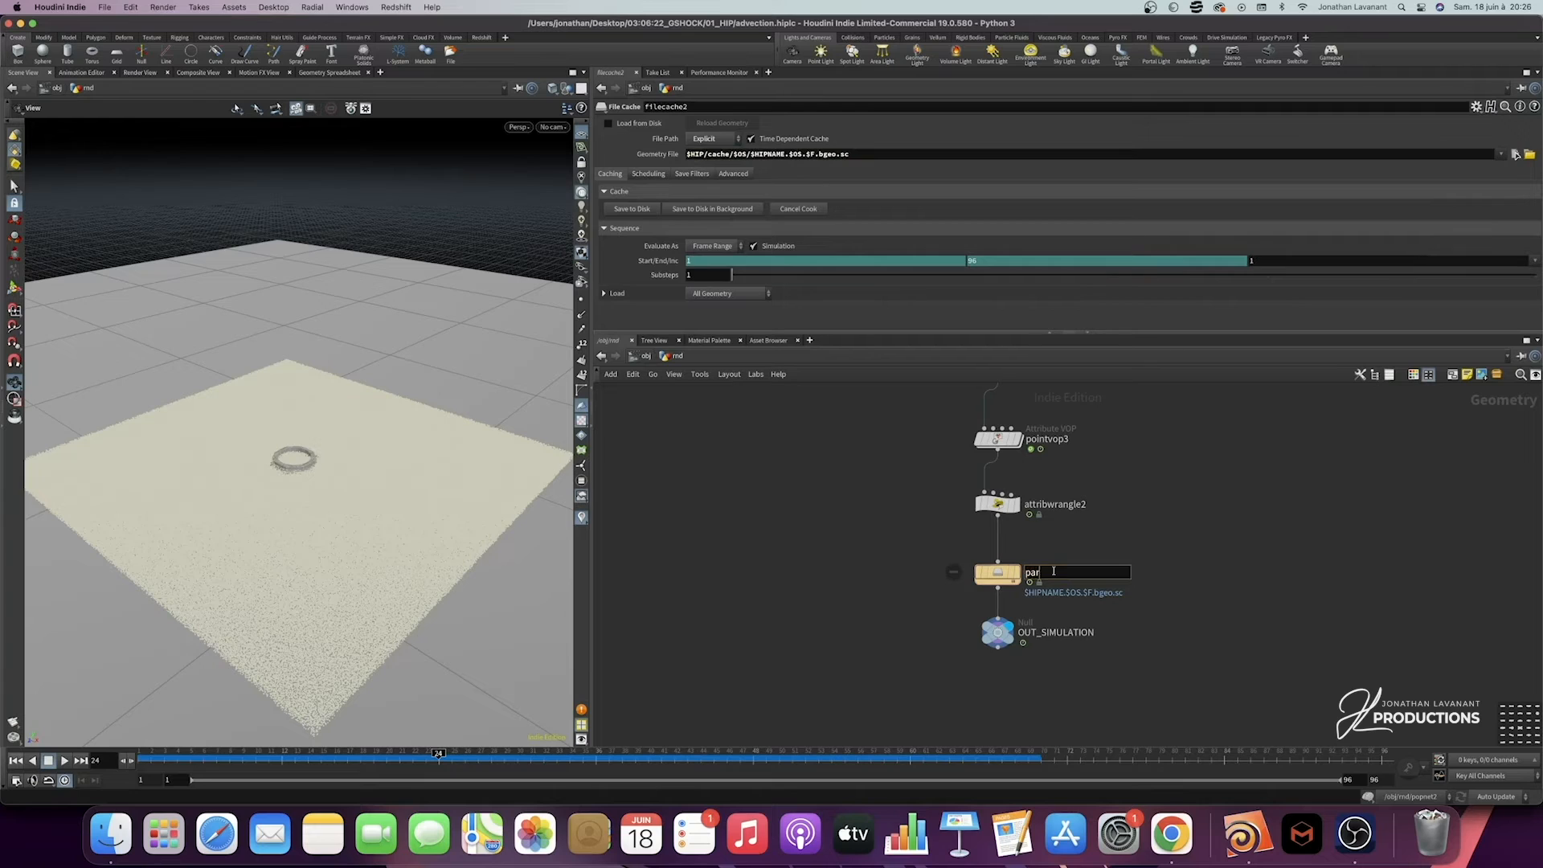
key("BackSpace")
key("BackSpace")
key("BackSpace")
key("BackSpace")
type("cles_advect")
key("Return")
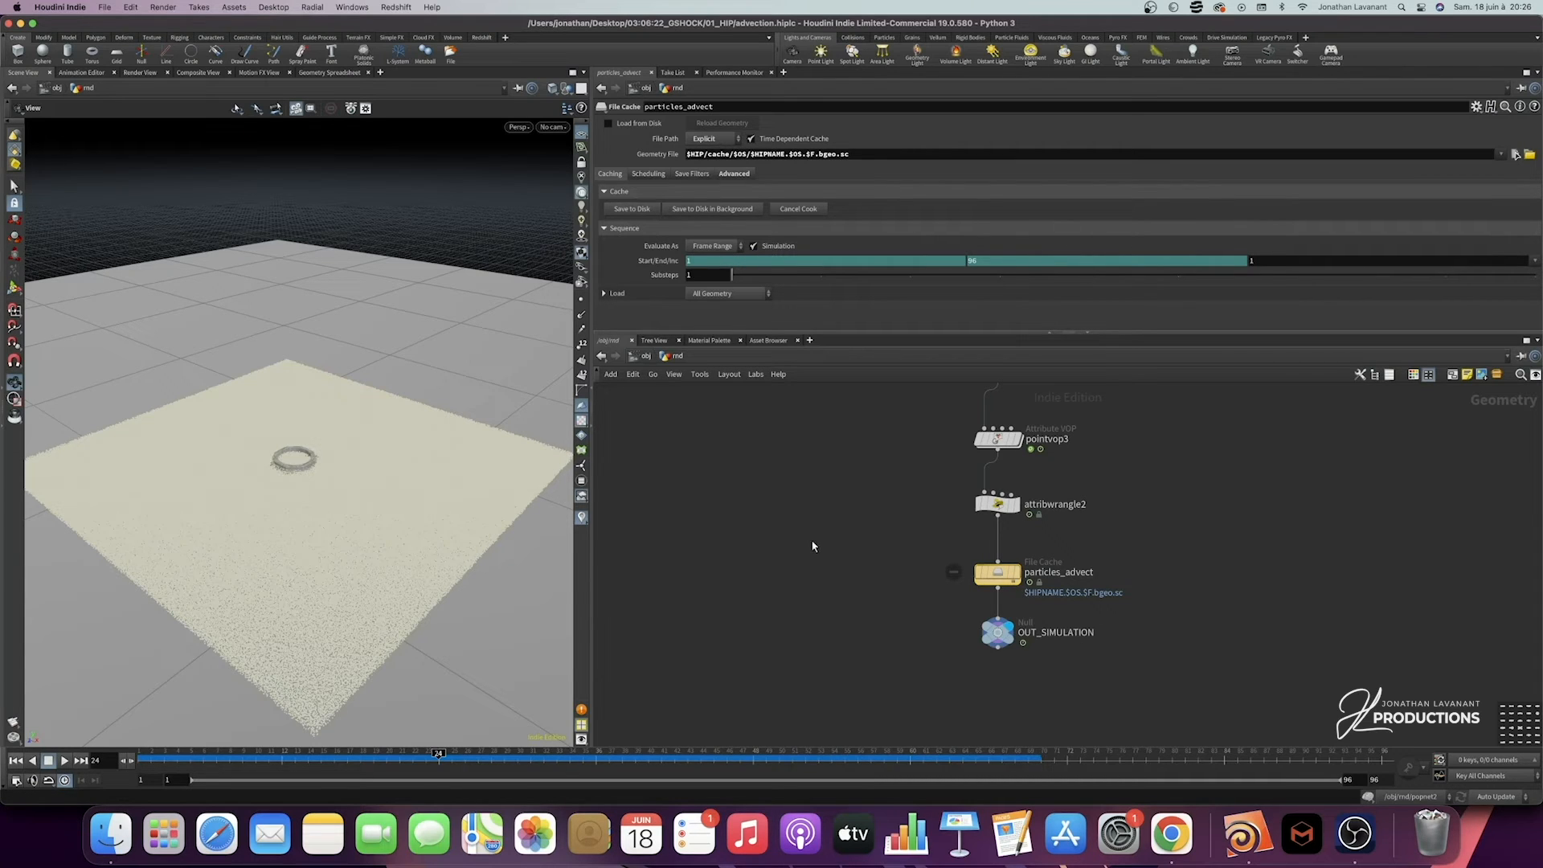
Step: Review the Point Separation setting of pointsfromvolume3 and look back over the chain down to OUT_SIMULATION
scroll(813, 546, "down", 3)
middle_click_drag(845, 484, 878, 605)
scroll(883, 561, "down", 5)
middle_click_drag(888, 464, 884, 642)
scroll(891, 581, "up", 3)
left_click_drag(996, 473, 867, 485)
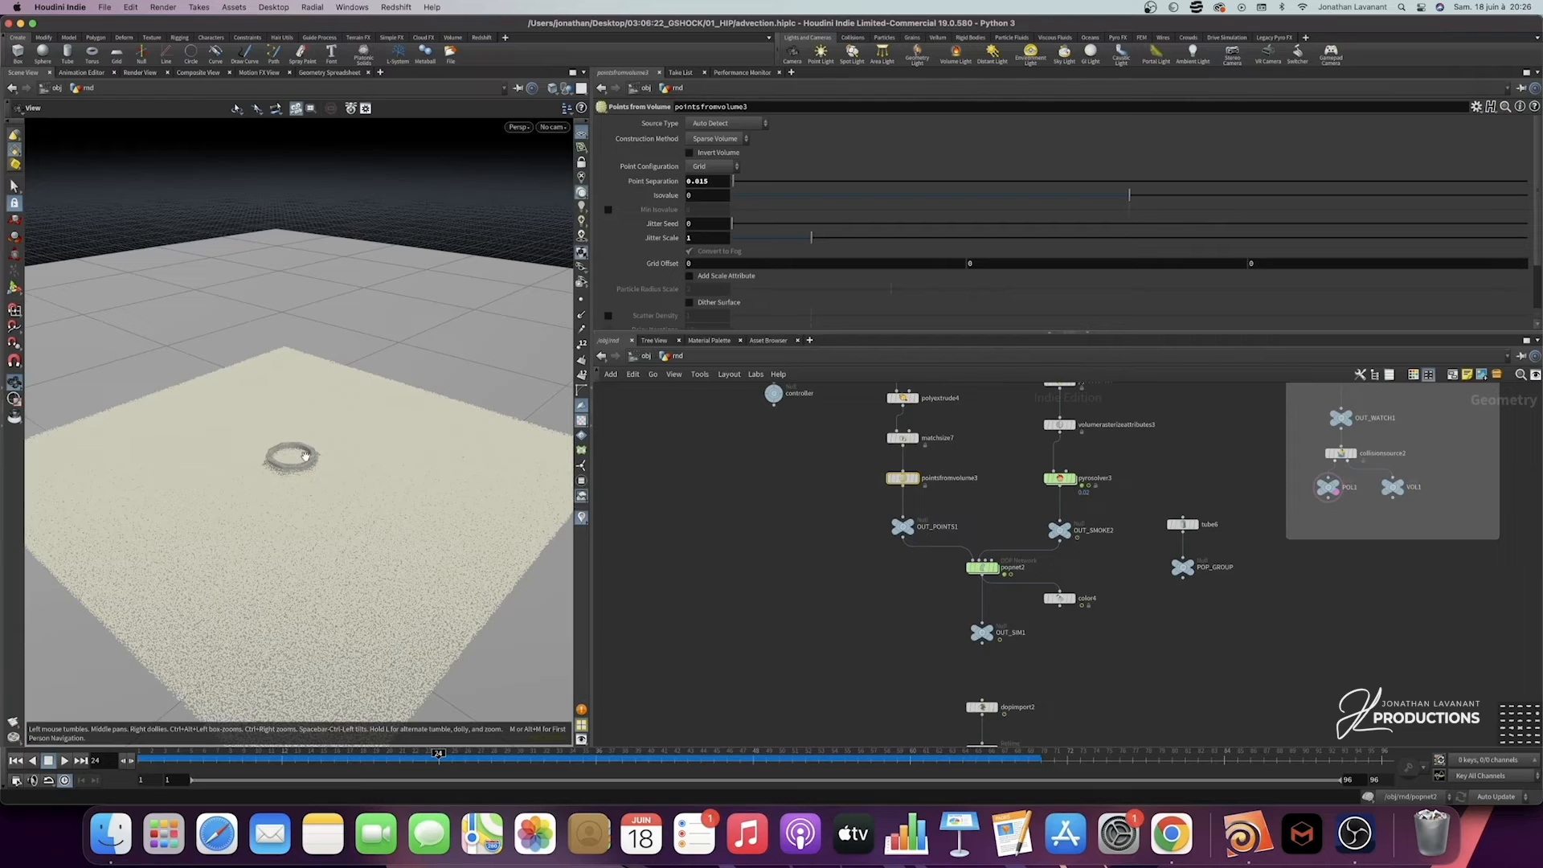
left_click_drag(837, 487, 997, 466)
left_click_drag(711, 180, 701, 181)
left_click_drag(874, 496, 827, 515)
middle_click_drag(853, 660, 841, 399)
scroll(863, 479, "down", 1)
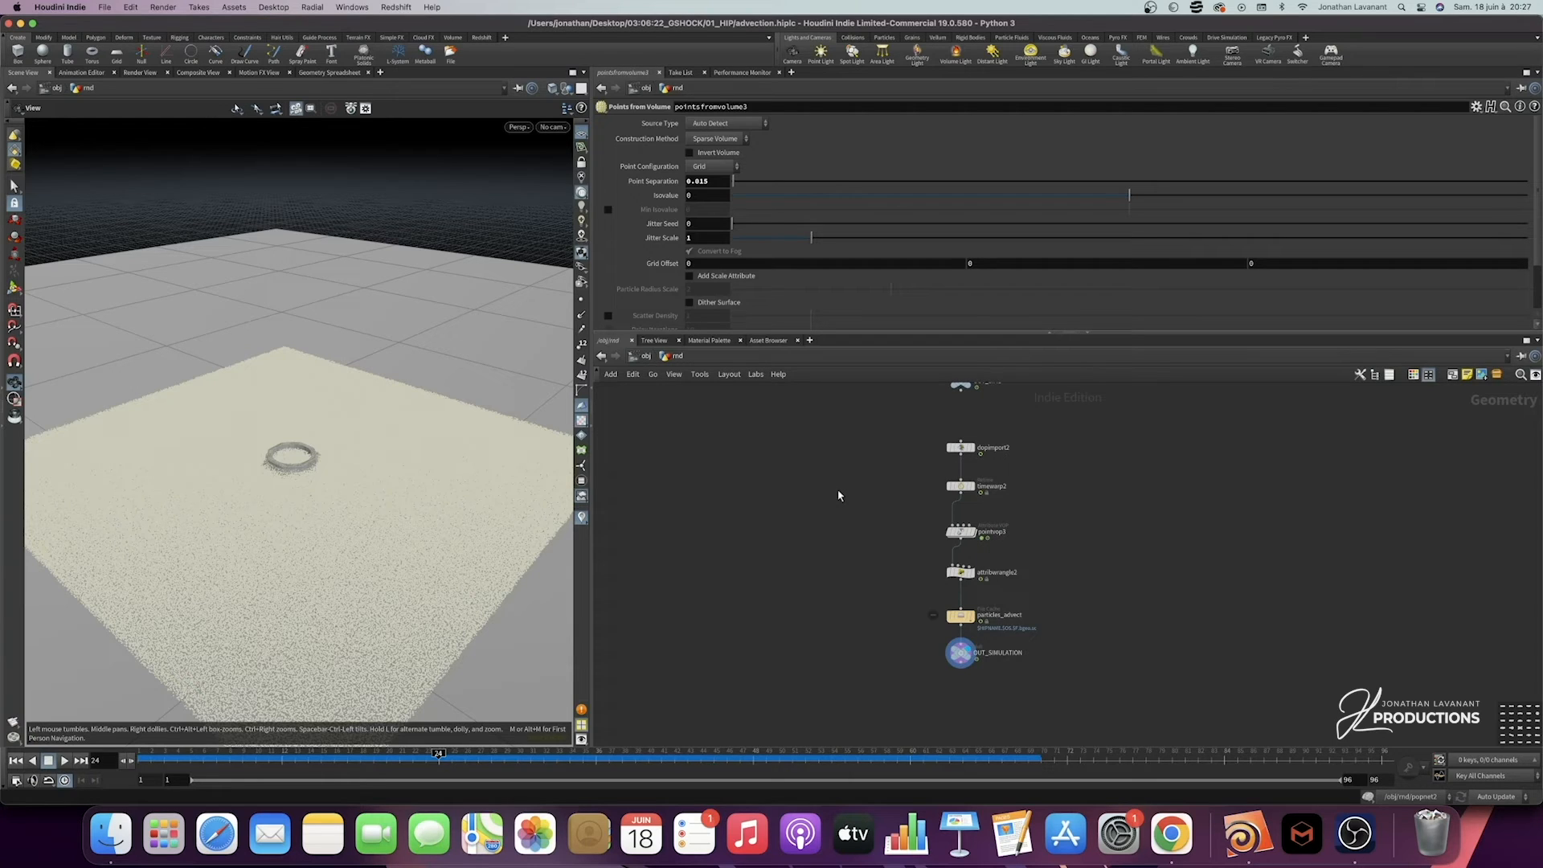
scroll(838, 488, "down", 2)
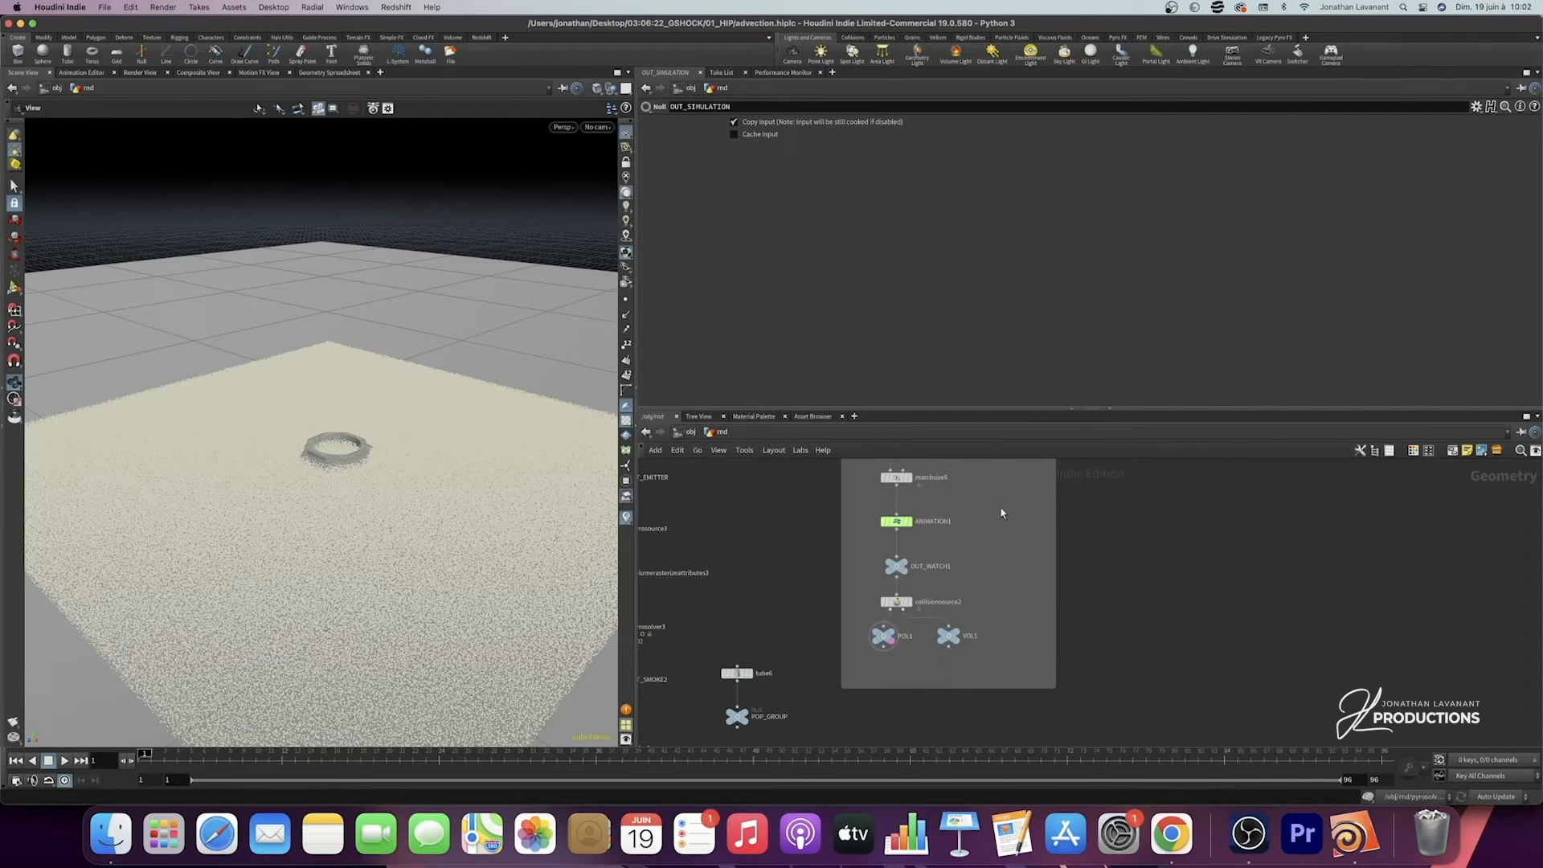
scroll(1001, 538, "down", 2)
scroll(1001, 539, "down", 3)
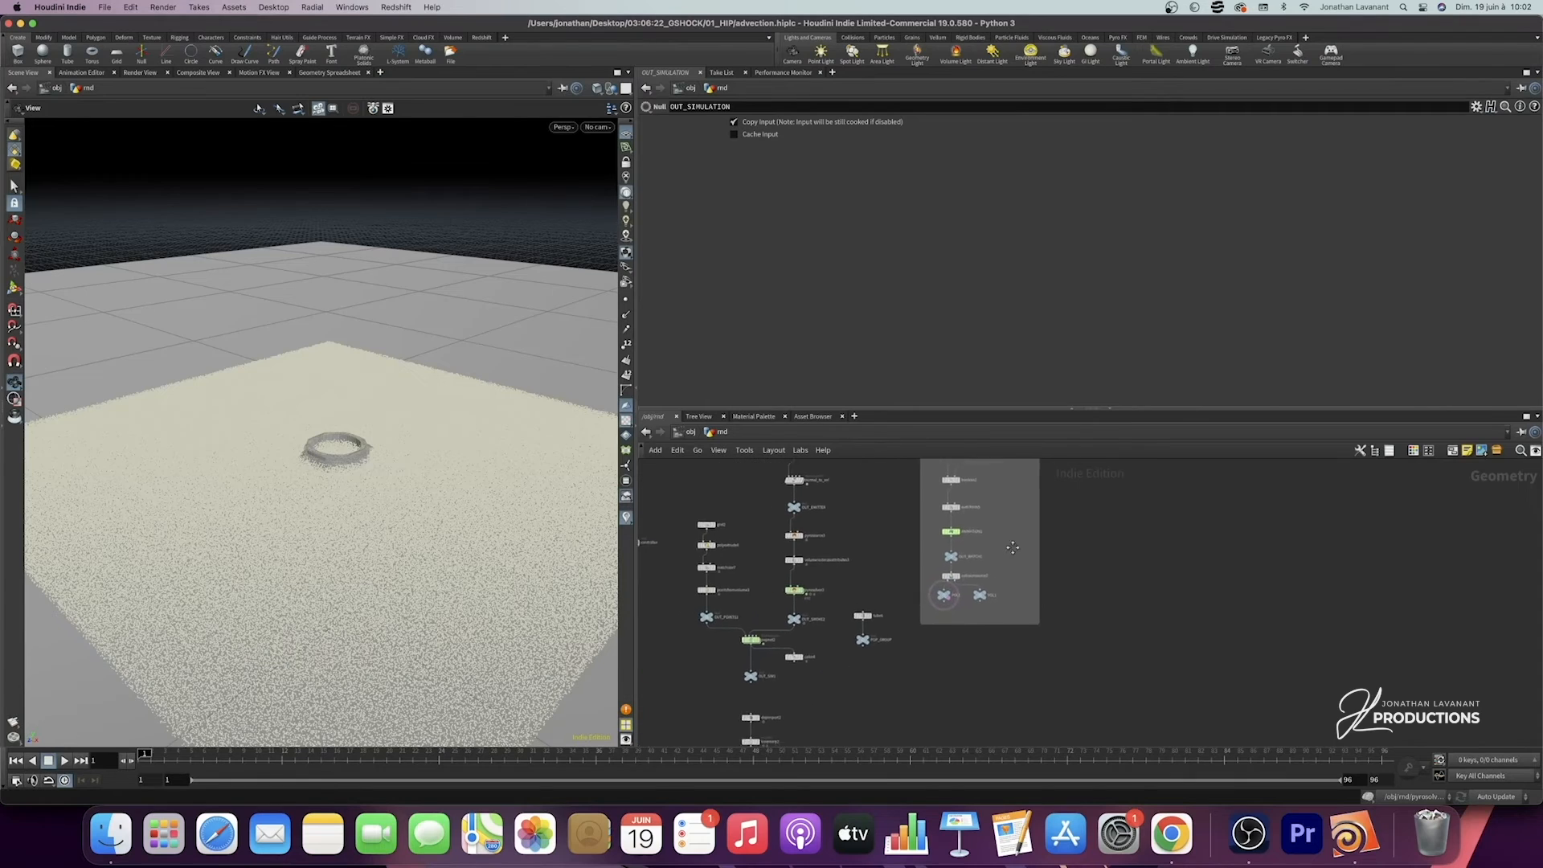
Step: Keyframe the ANIMATION transform's Translate Y at 0 on frame 24 and at 1.5 on frame 1
middle_click_drag(1001, 540, 1047, 603)
scroll(1045, 597, "up", 3)
left_click(971, 589)
scroll(960, 598, "up", 1)
middle_click_drag(967, 603, 986, 578)
left_click_drag(288, 755, 438, 753)
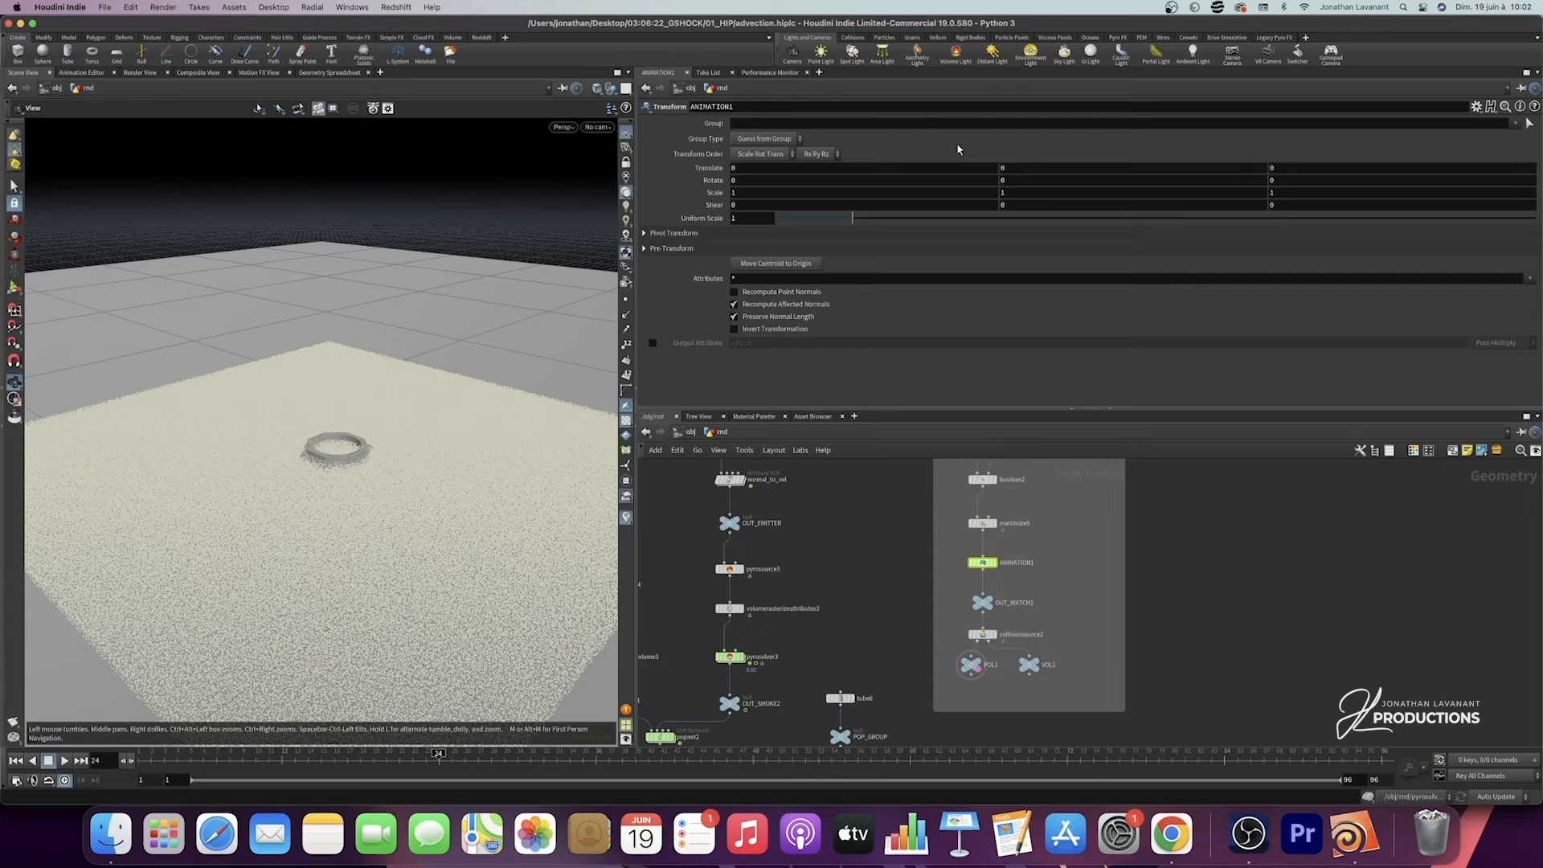
left_click(1035, 168, "alt")
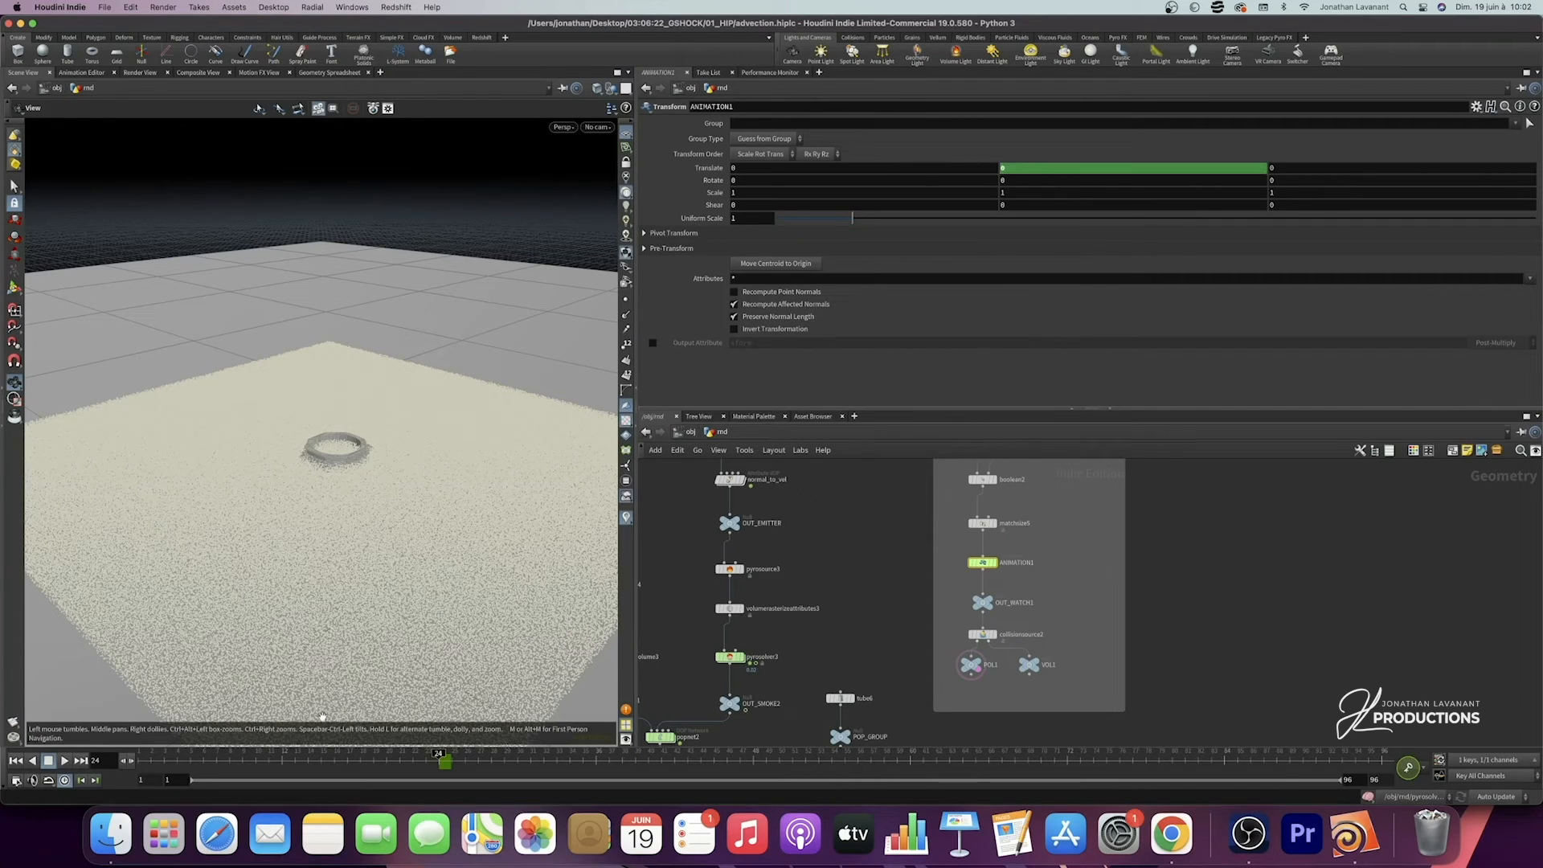
left_click(143, 755)
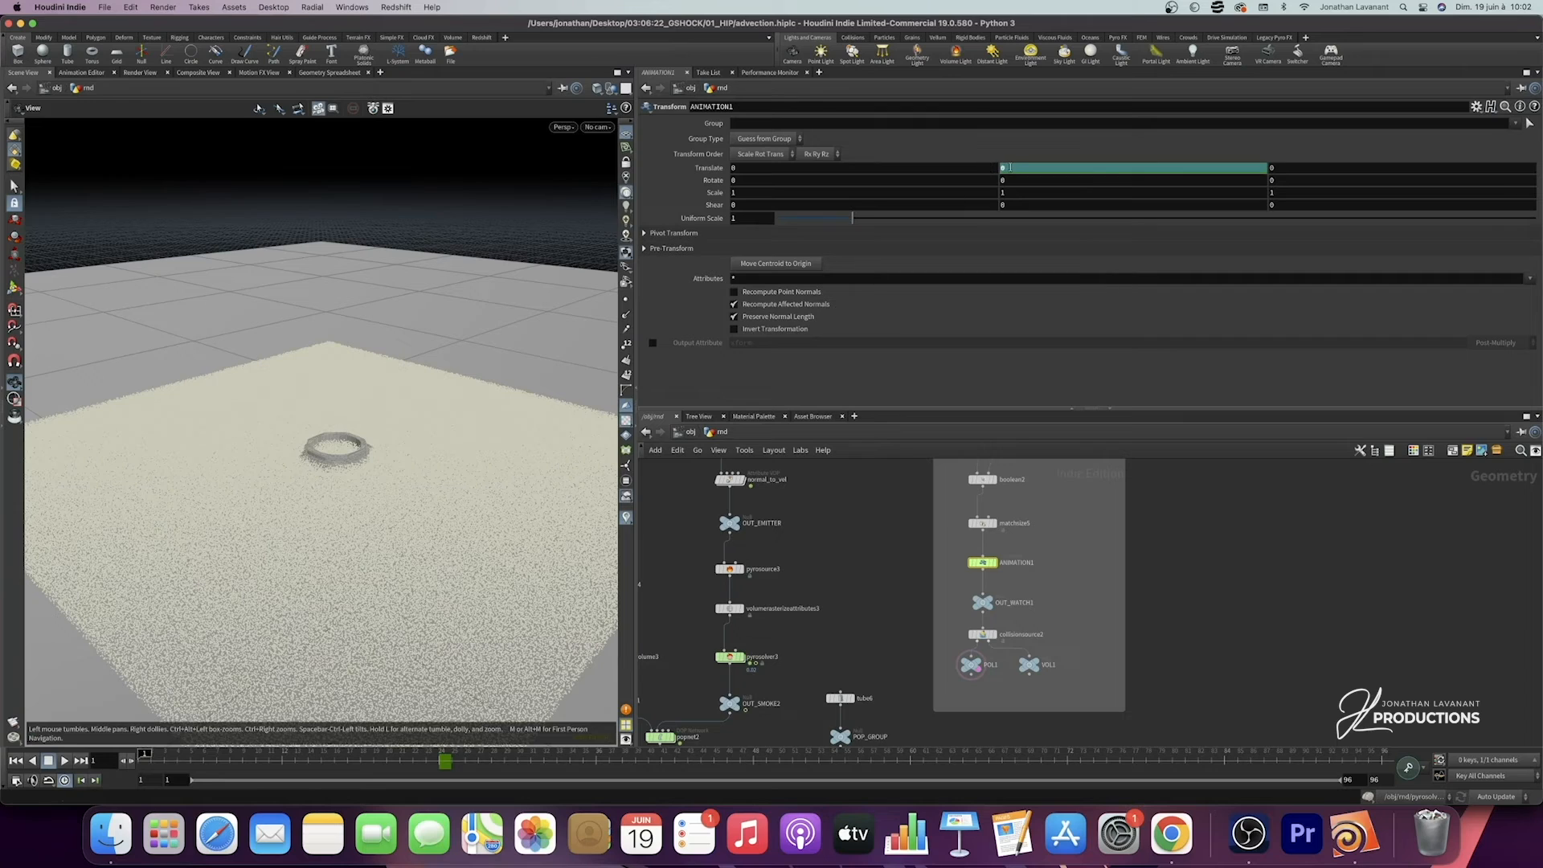
key("Return")
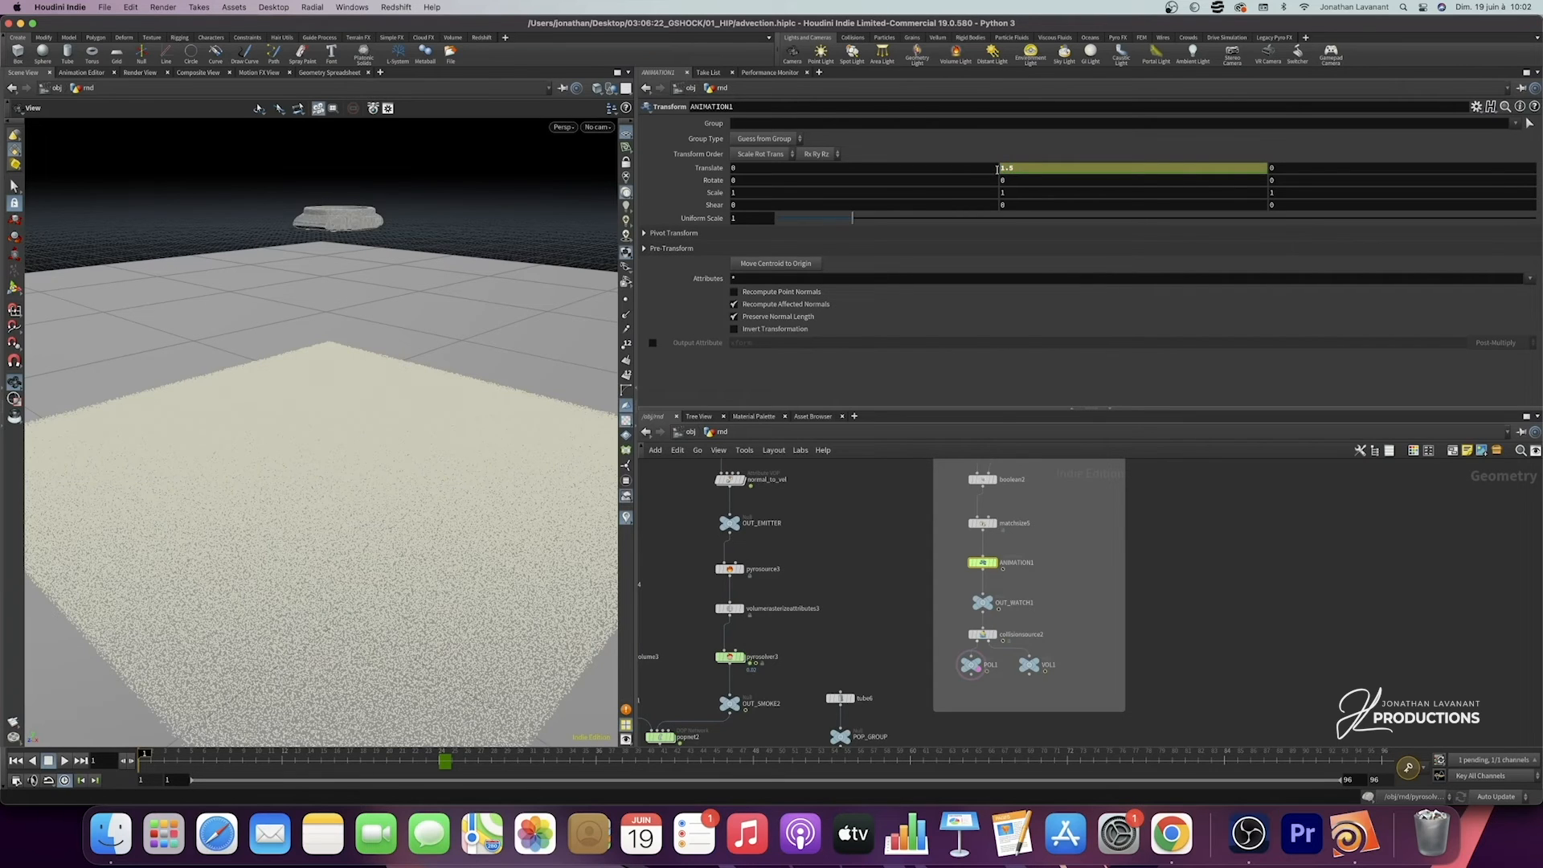
left_click(1018, 168, "alt")
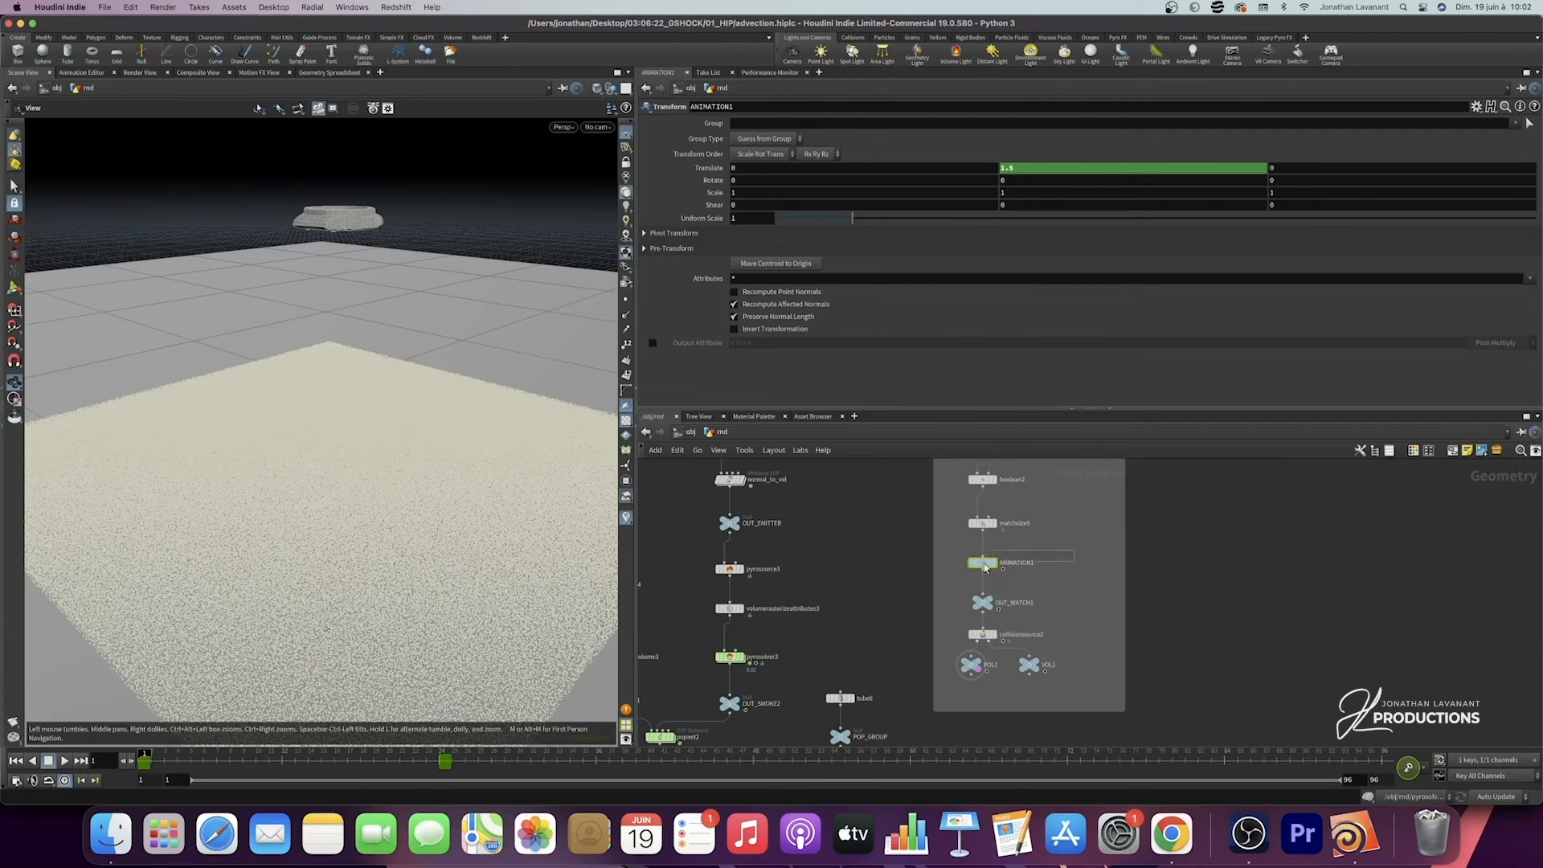
Step: Reshape the Translate Y animation curve into an accelerating drop, with slopes of about -0.43 at the first key and -29.8 at the last key
left_click(88, 73)
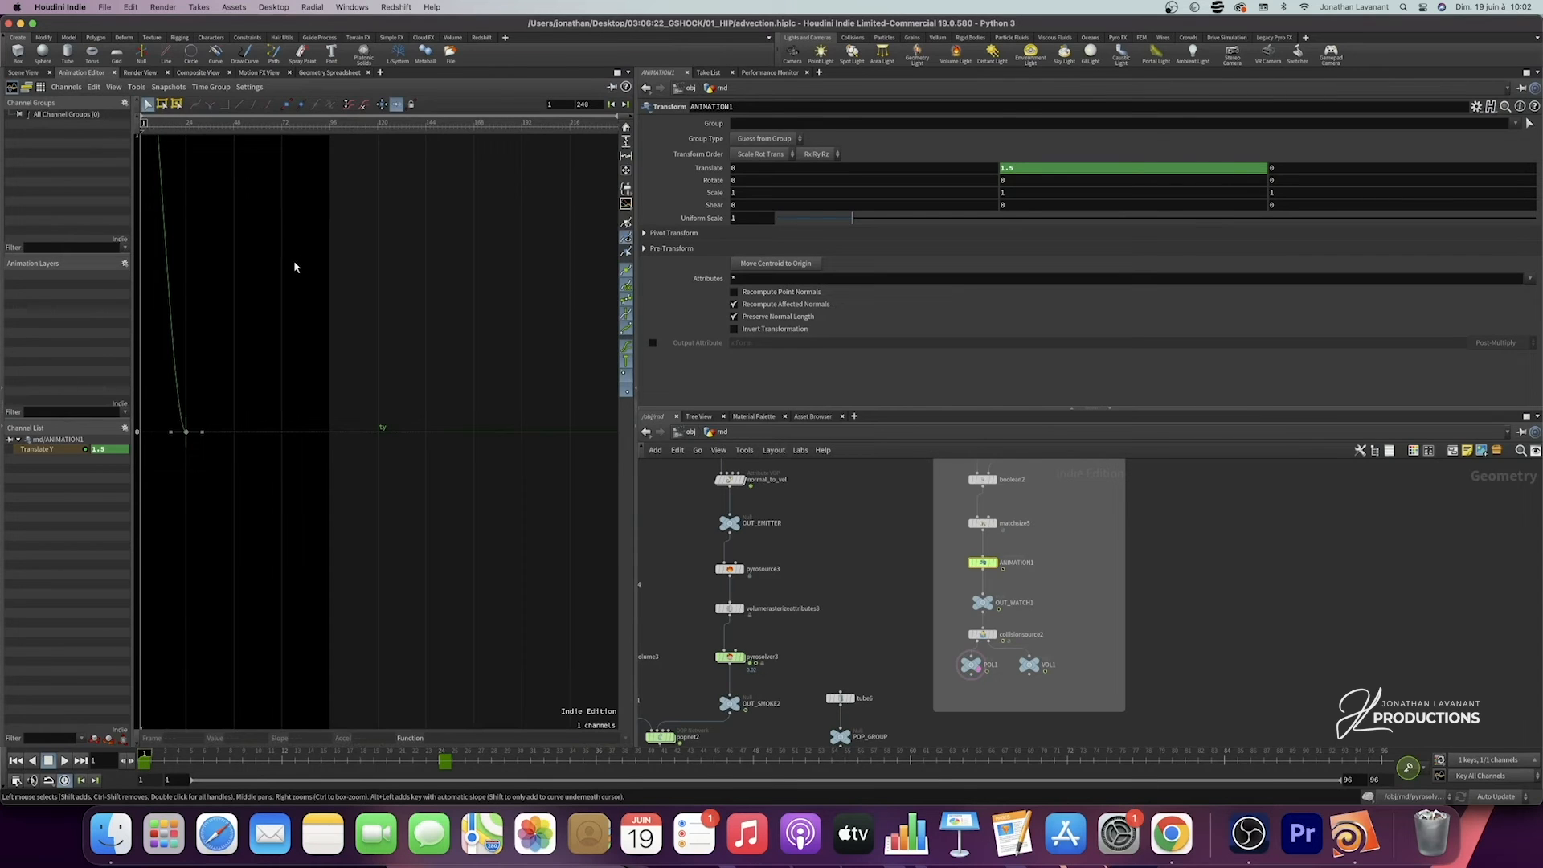
key("h")
left_click(594, 661)
left_click_drag(442, 664, 596, 453)
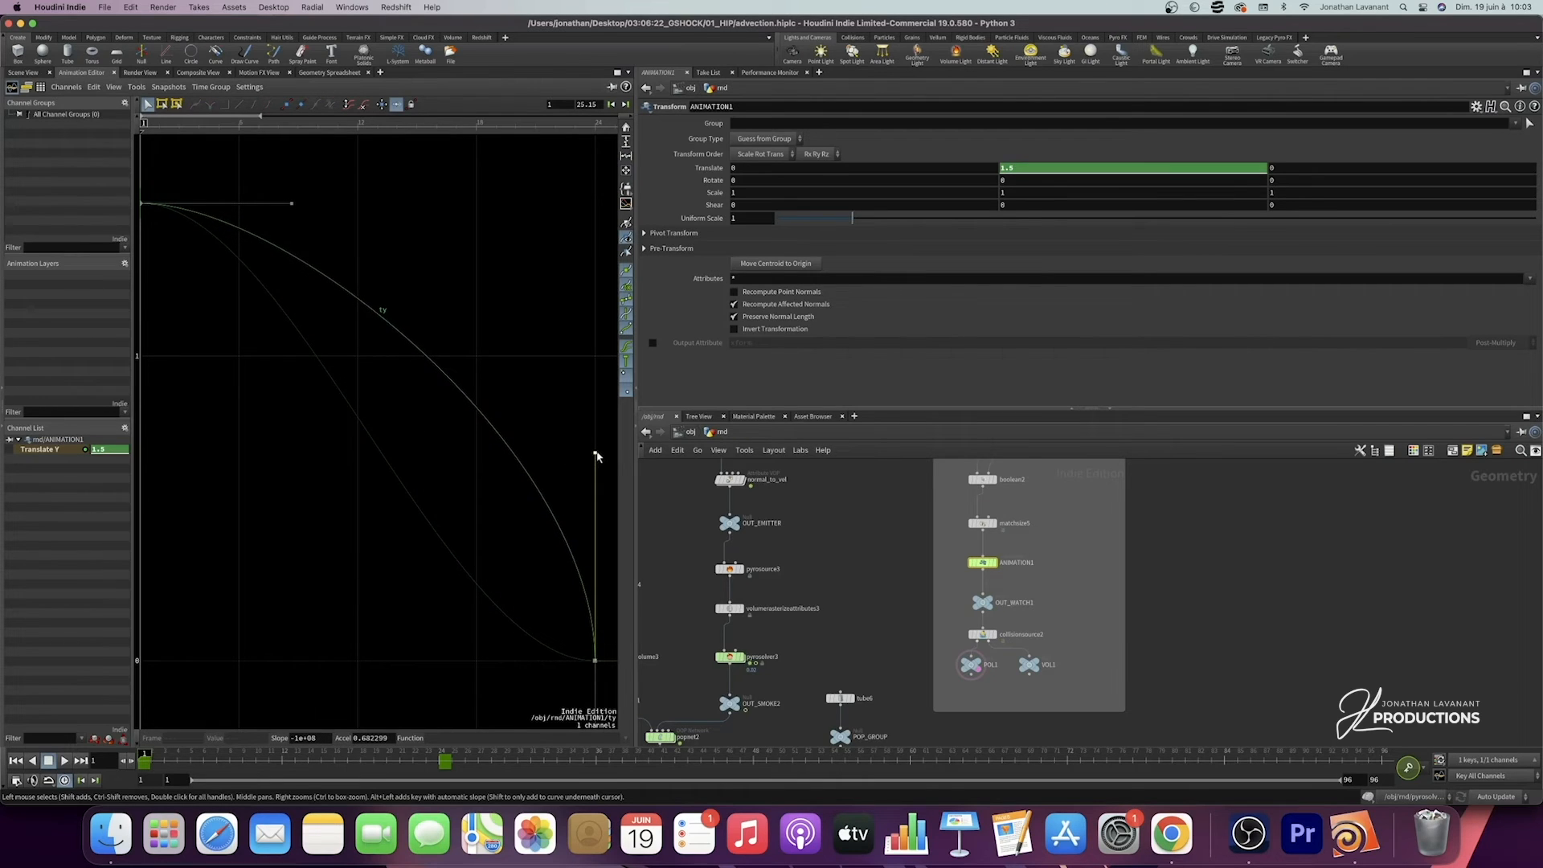
left_click_drag(291, 203, 270, 241)
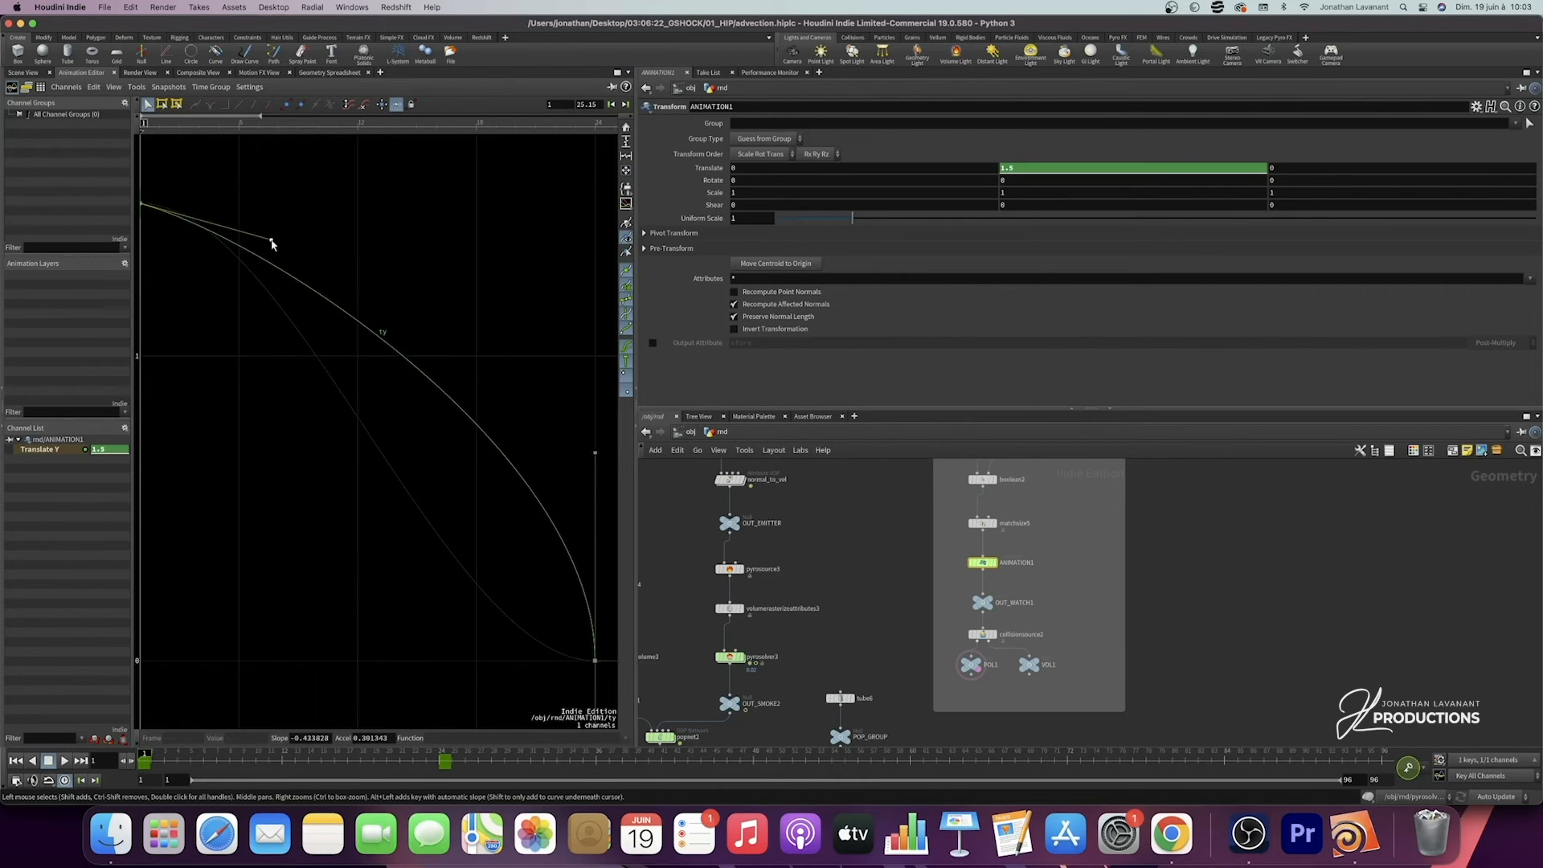
left_click_drag(595, 452, 584, 456)
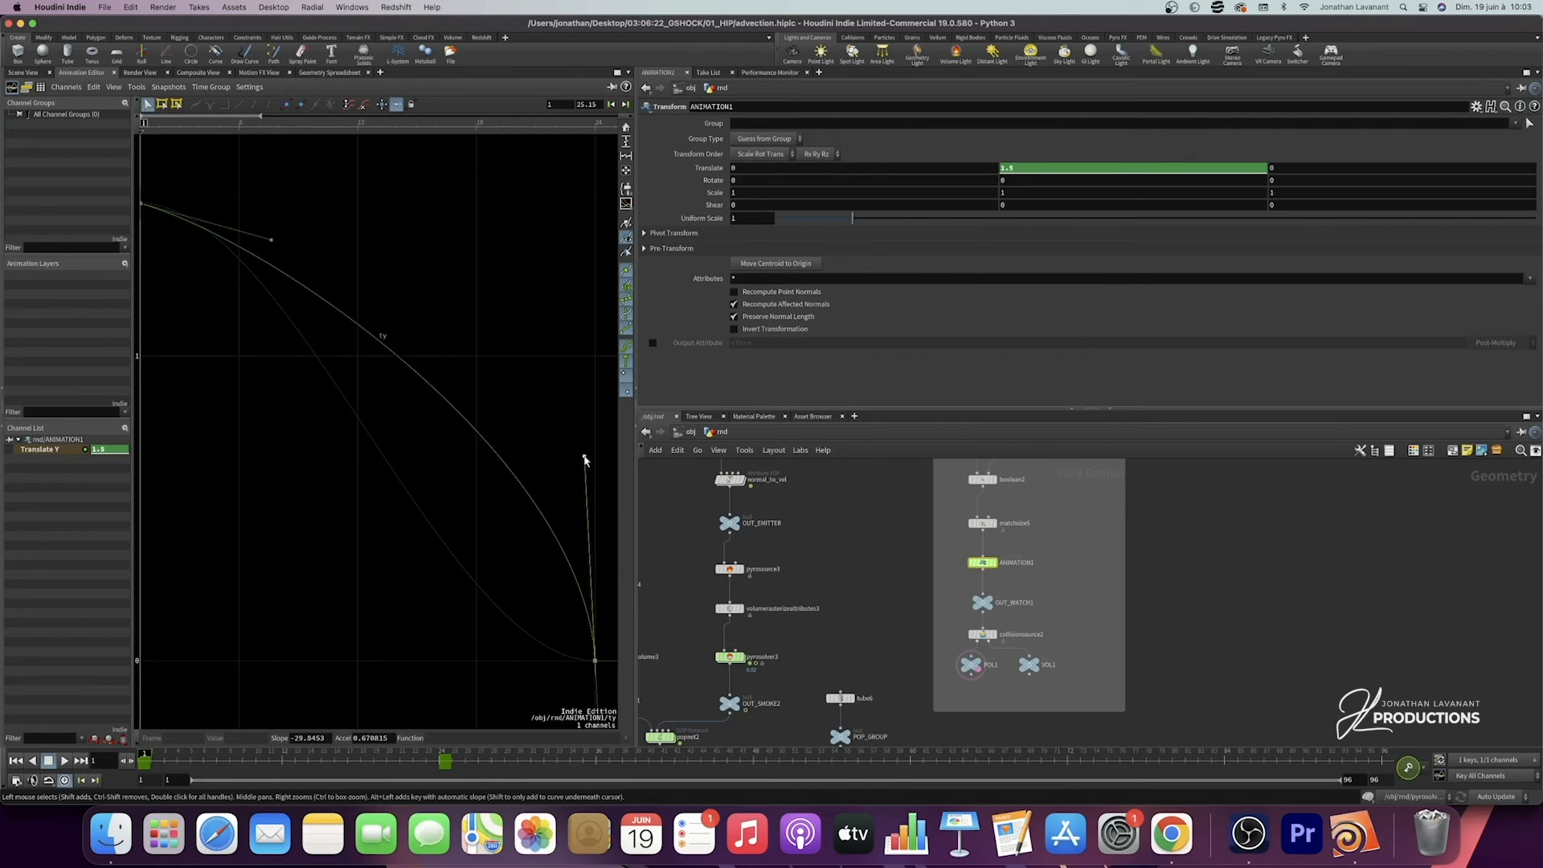
Step: Play back the watch's drop animation, return to the first frame, and look over the OUT_WATCH and OUT_SIMULATION nulls
left_click(32, 74)
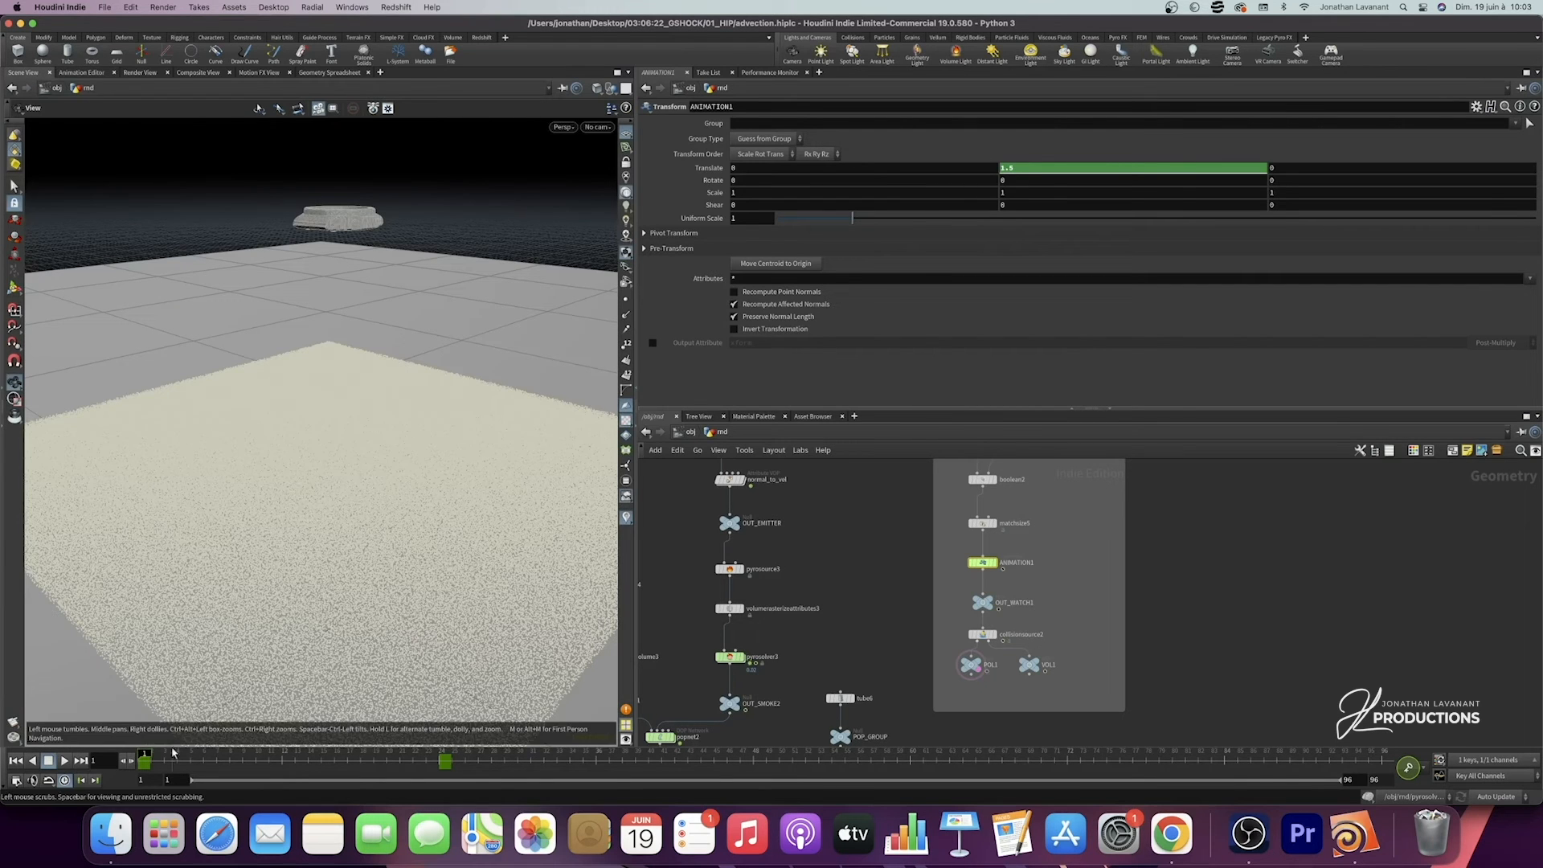
left_click(65, 761)
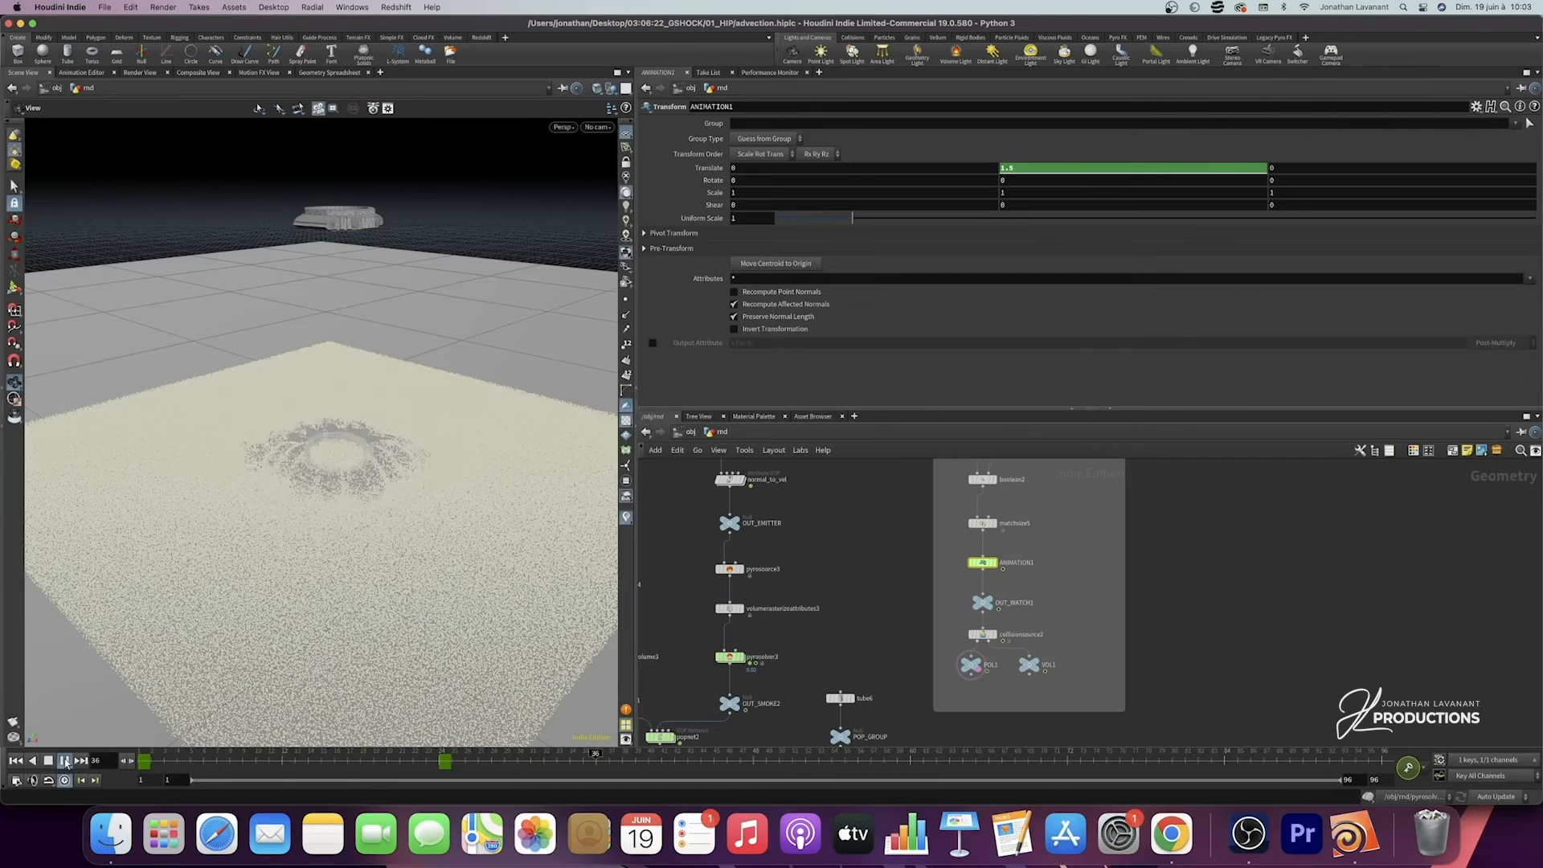
left_click(65, 761)
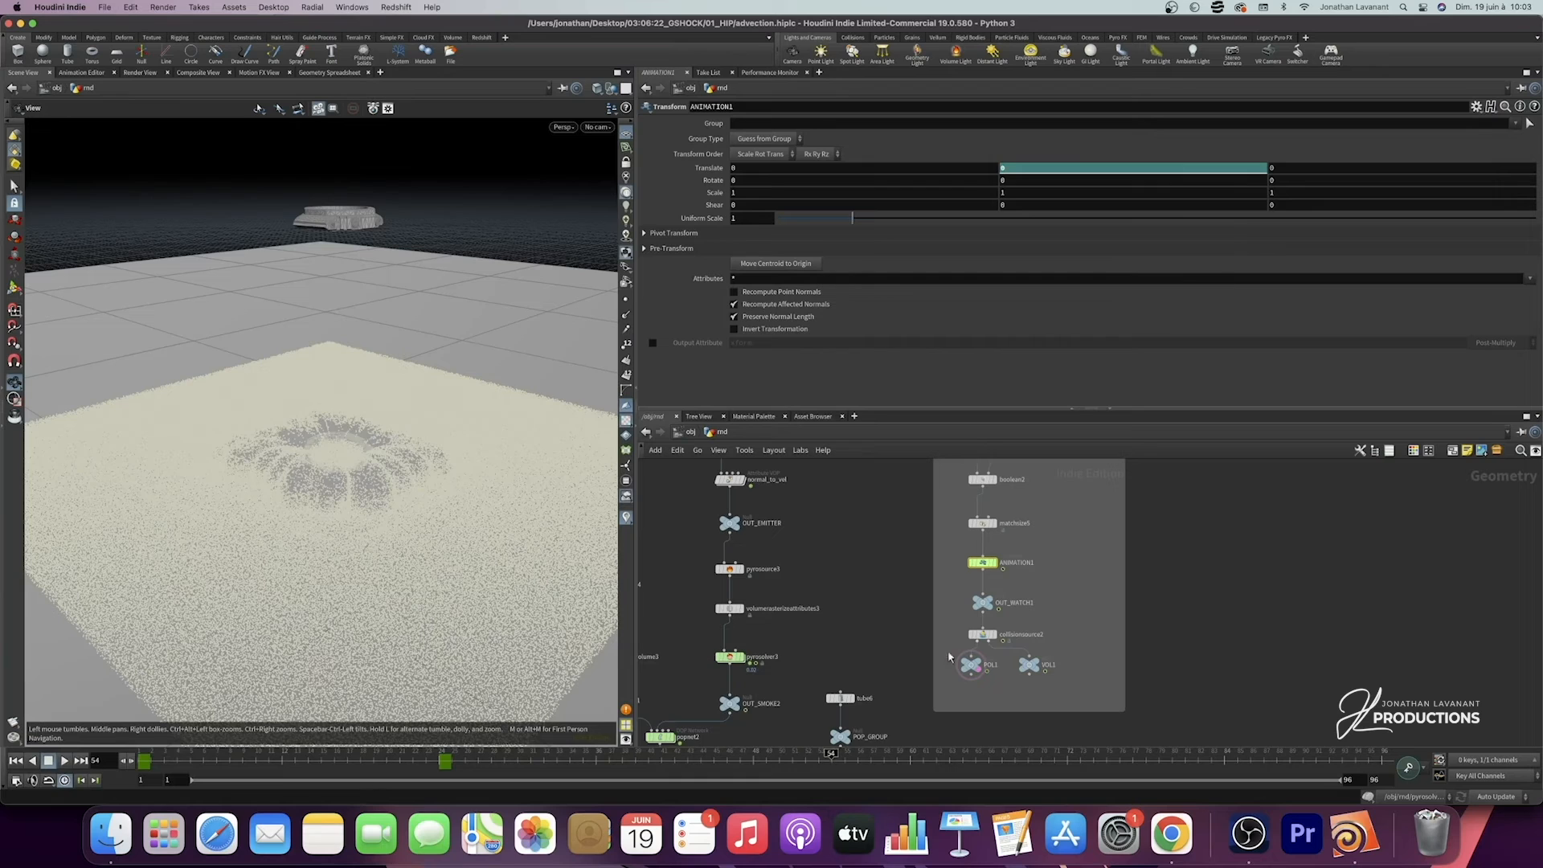
left_click(16, 761)
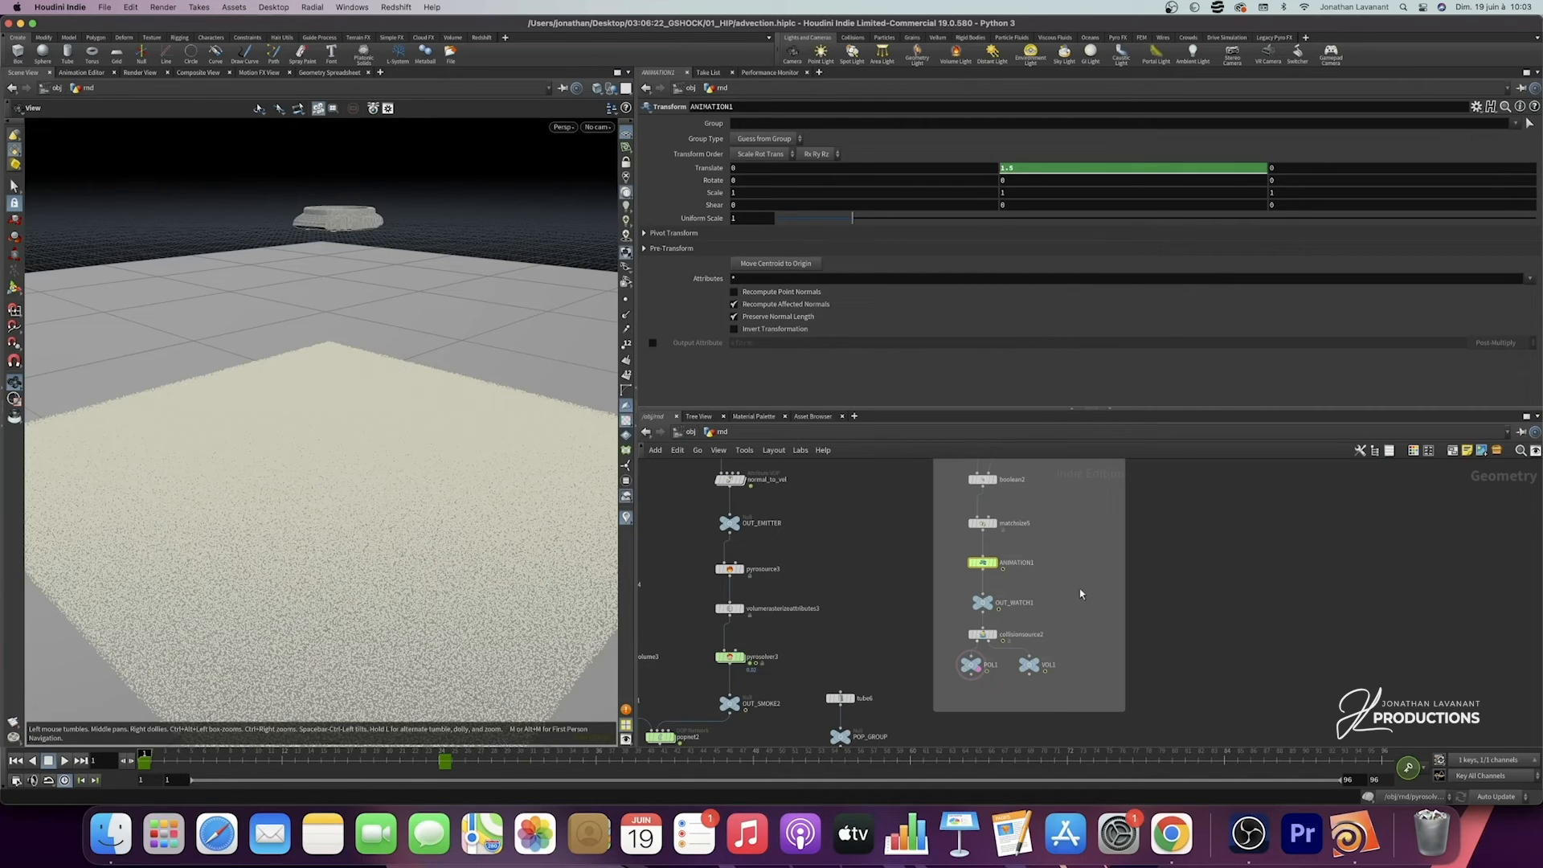
left_click(986, 603)
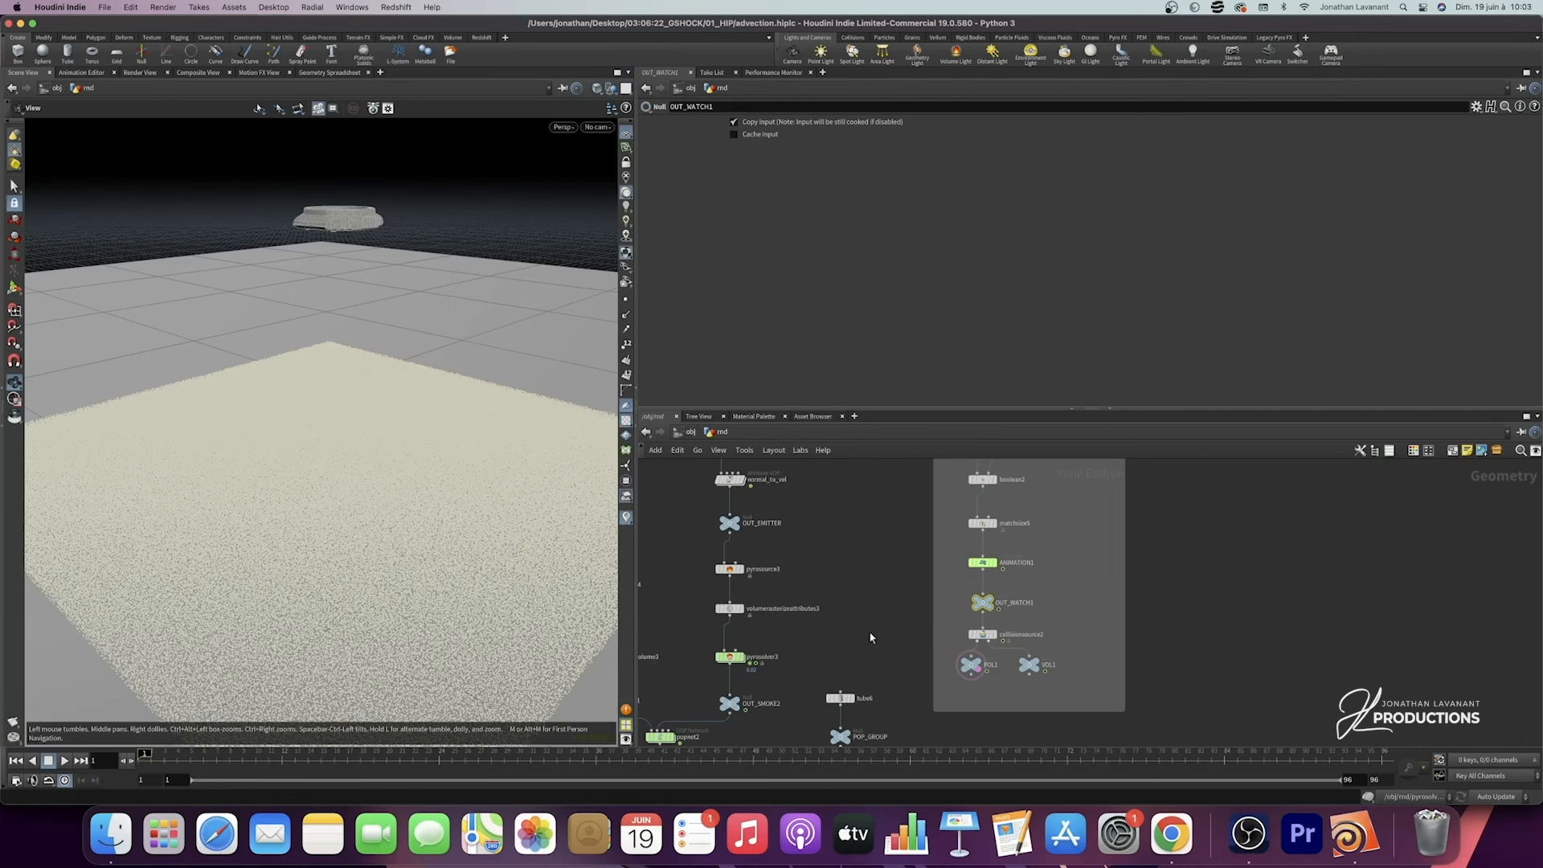
middle_click_drag(858, 691, 1017, 527)
scroll(1017, 527, "down", 1)
middle_click_drag(916, 698, 1022, 476)
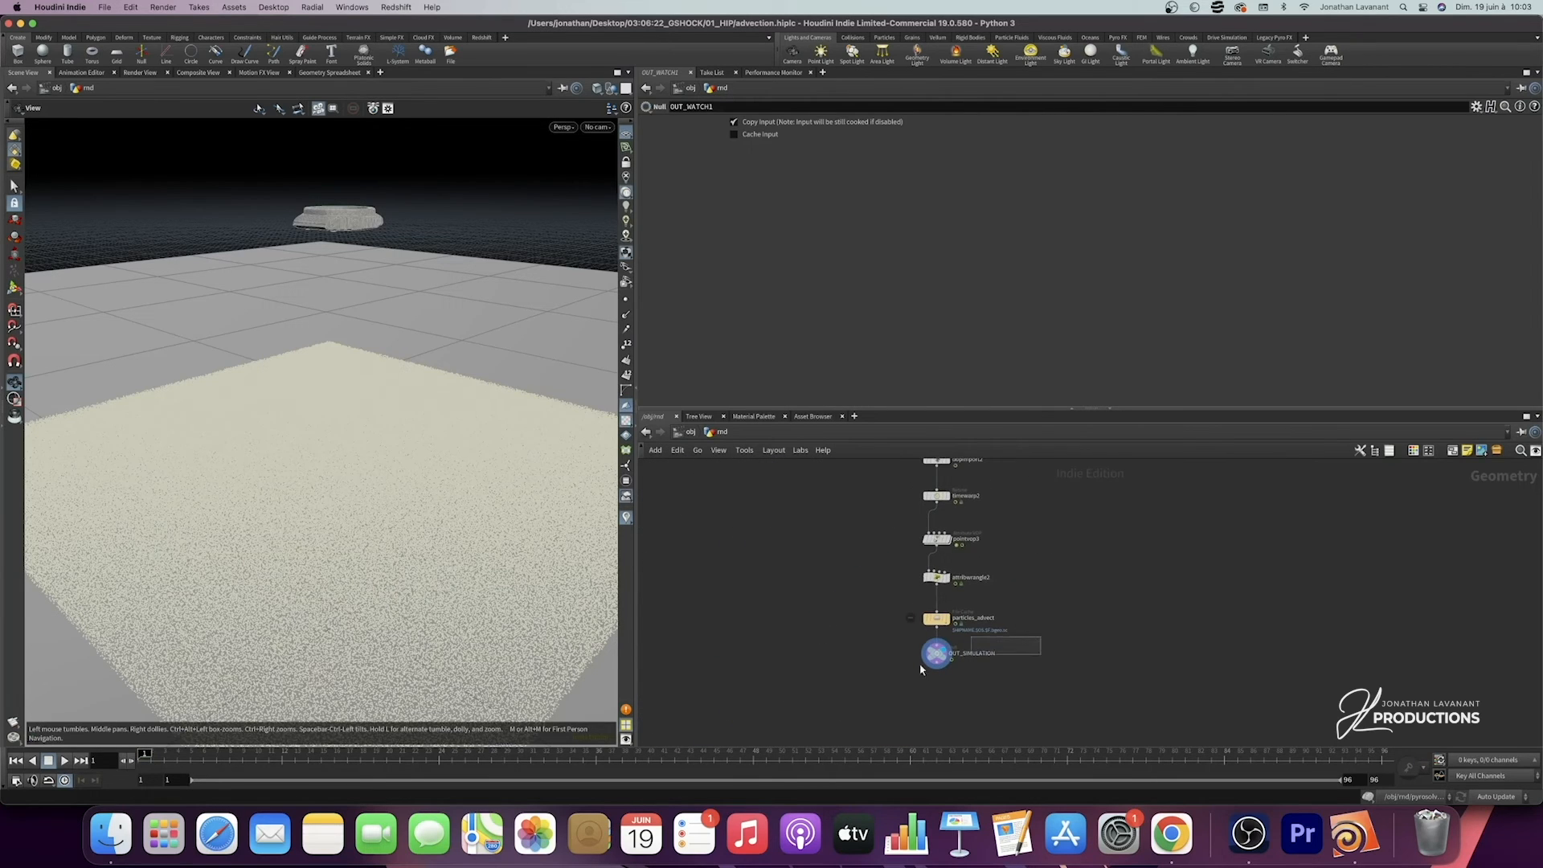
left_click_drag(920, 665, 906, 667)
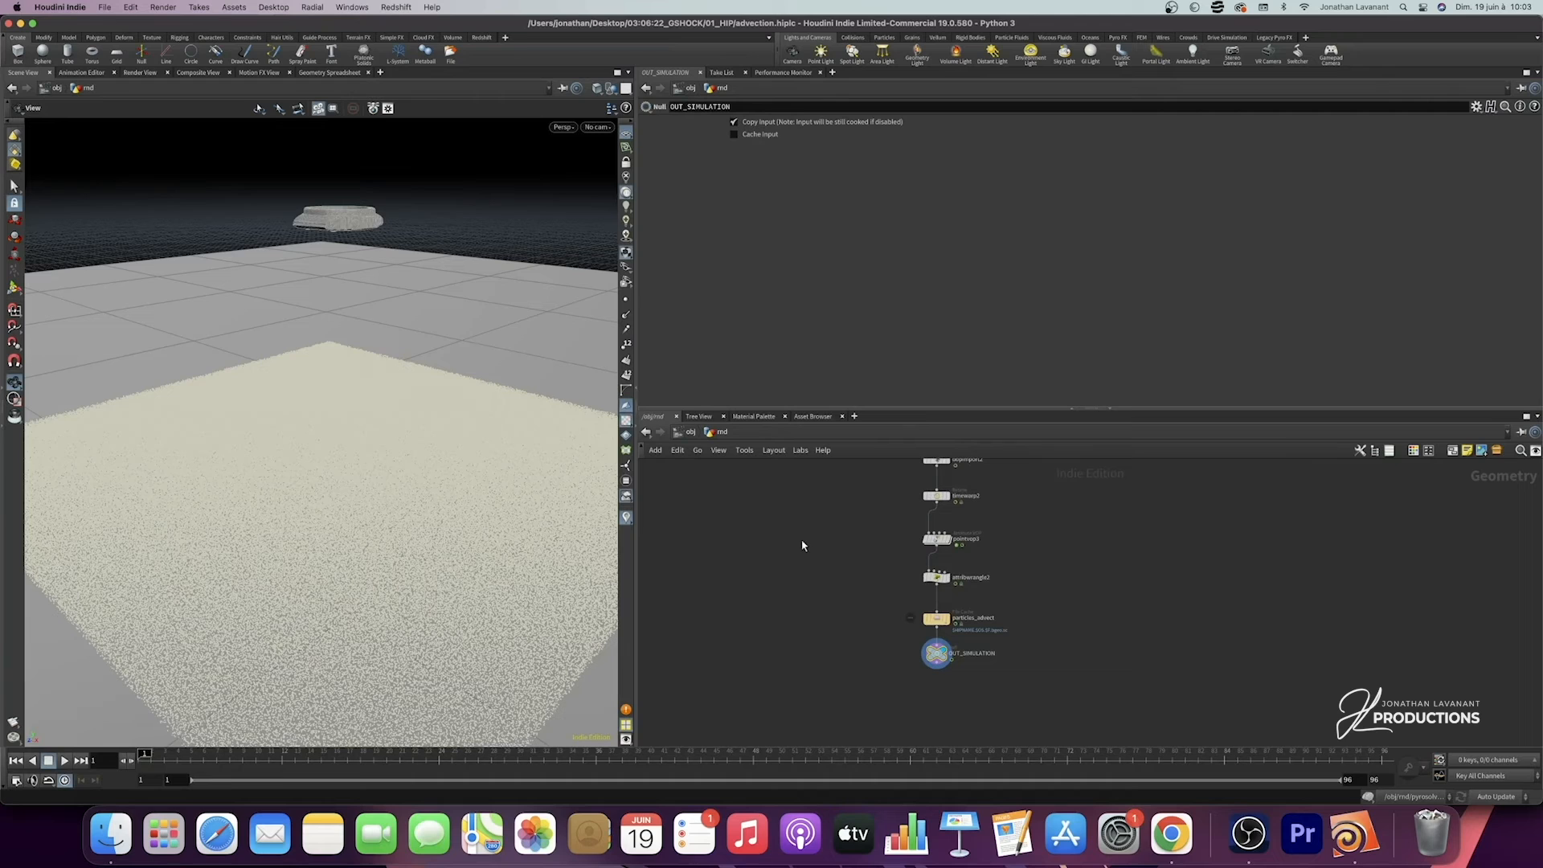
Step: Create a Geometry object at the object level below the RNDR group and rename it RNDR_part
left_click(690, 432)
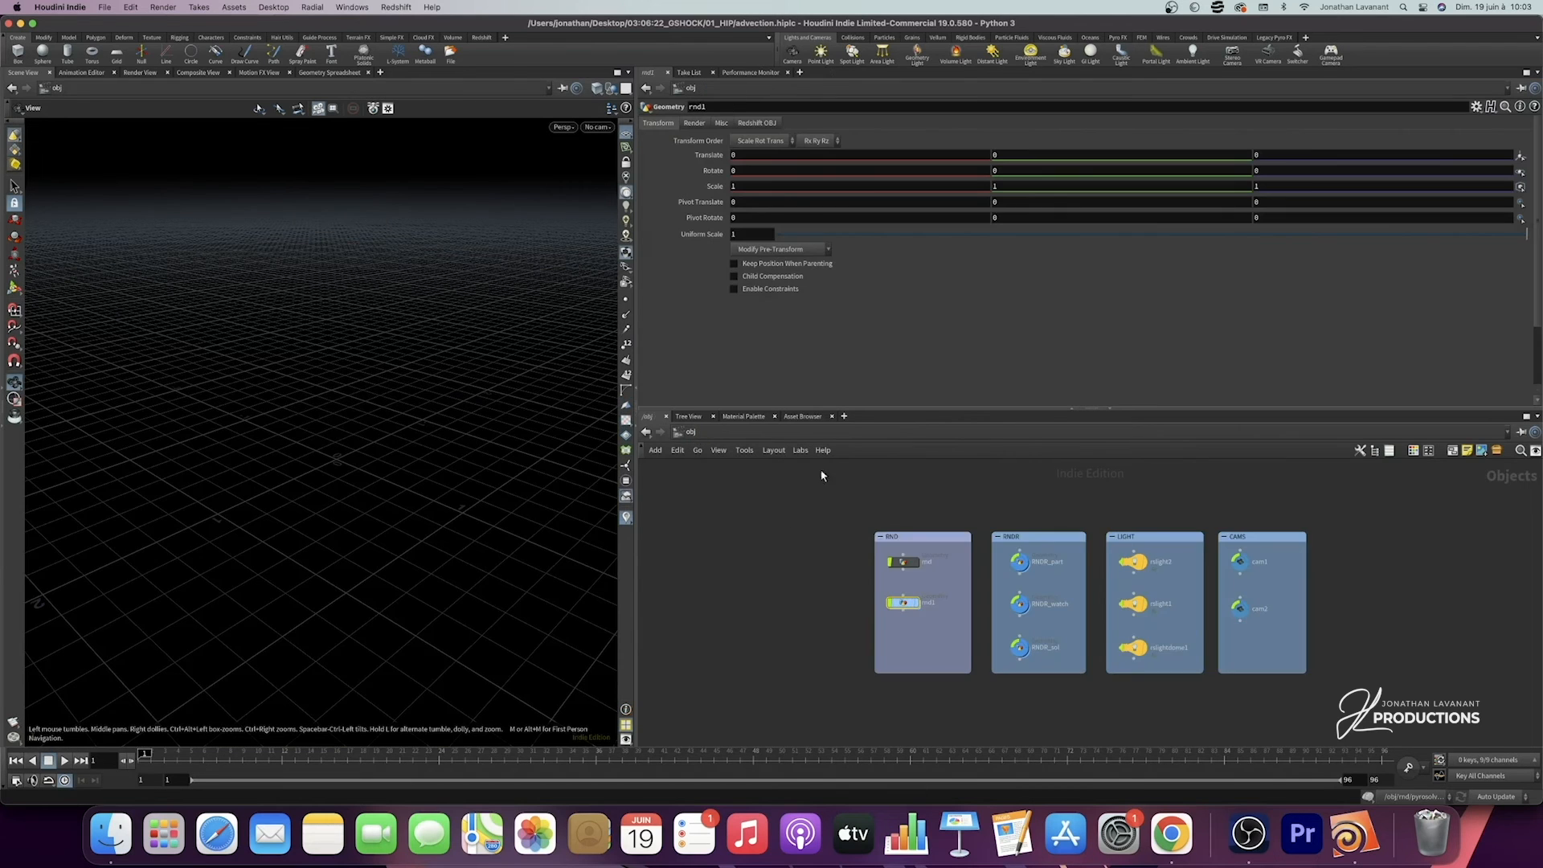
middle_click_drag(1056, 658, 1019, 589)
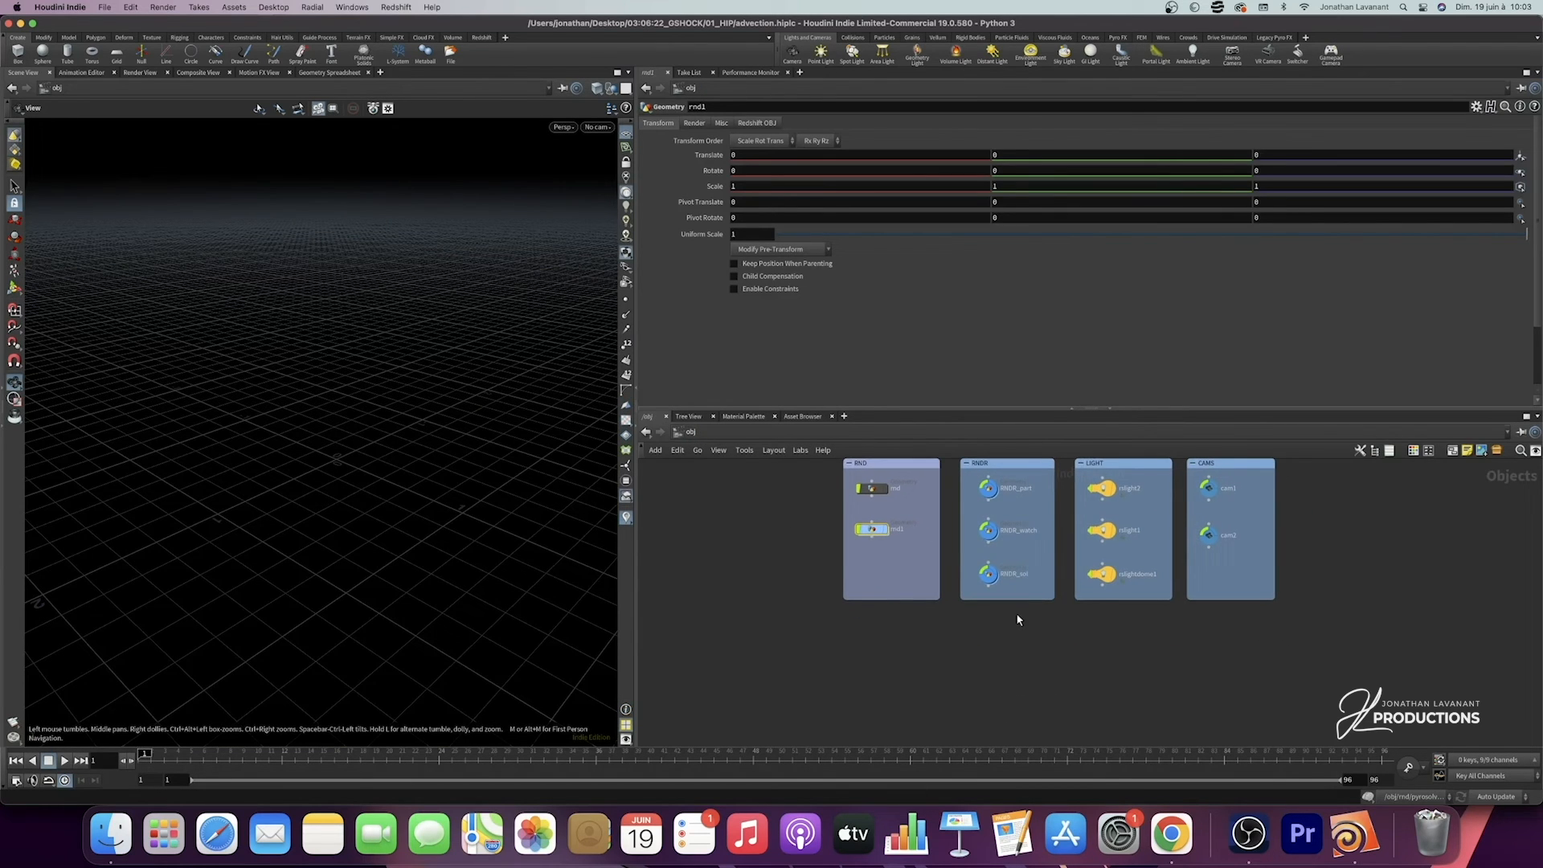
key("Tab")
type("geom")
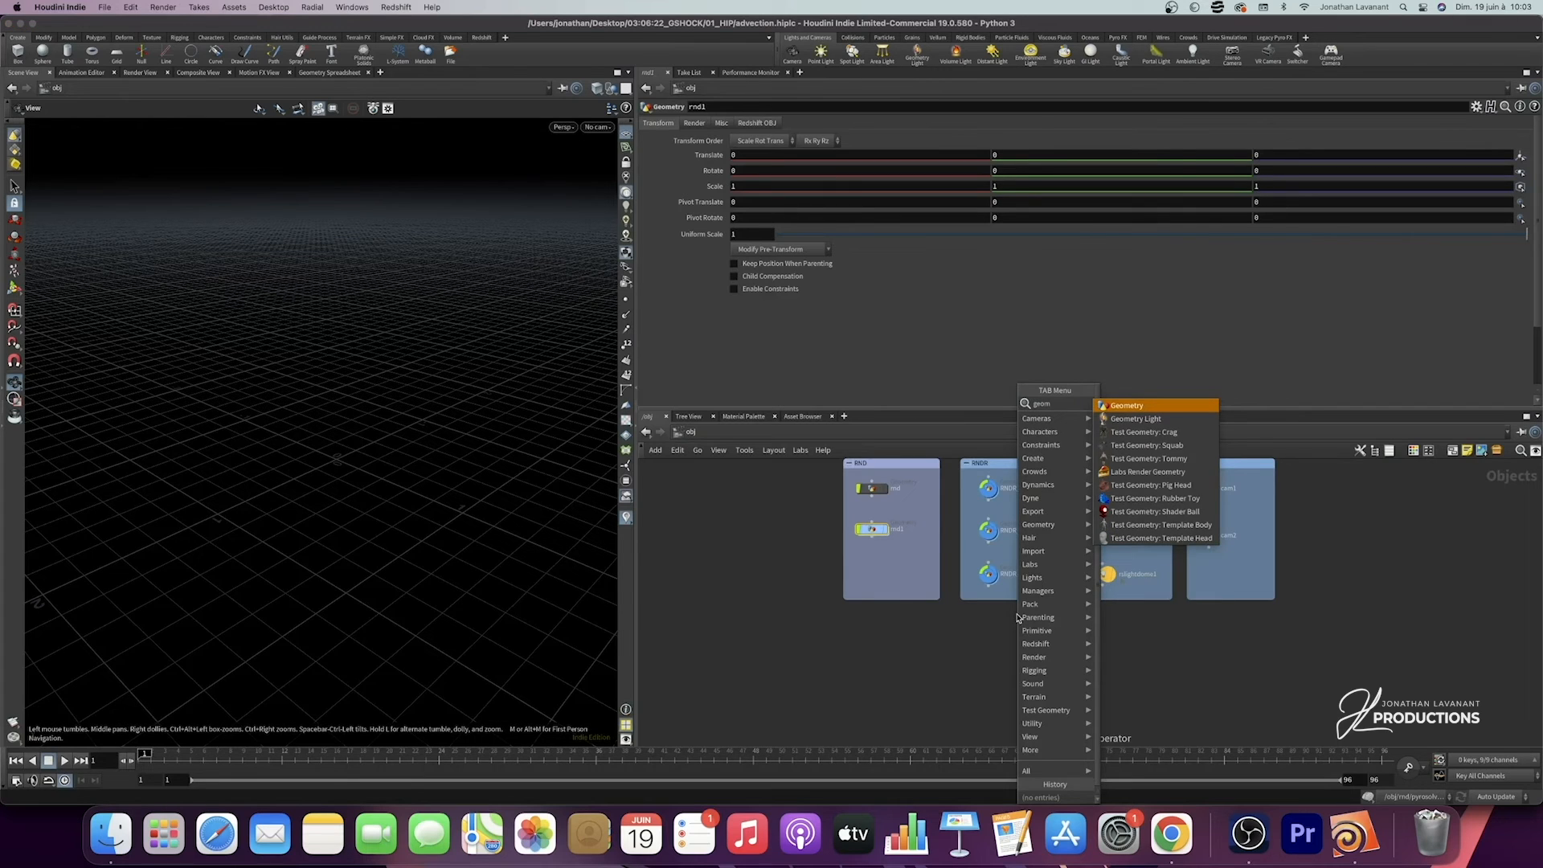
key("Return")
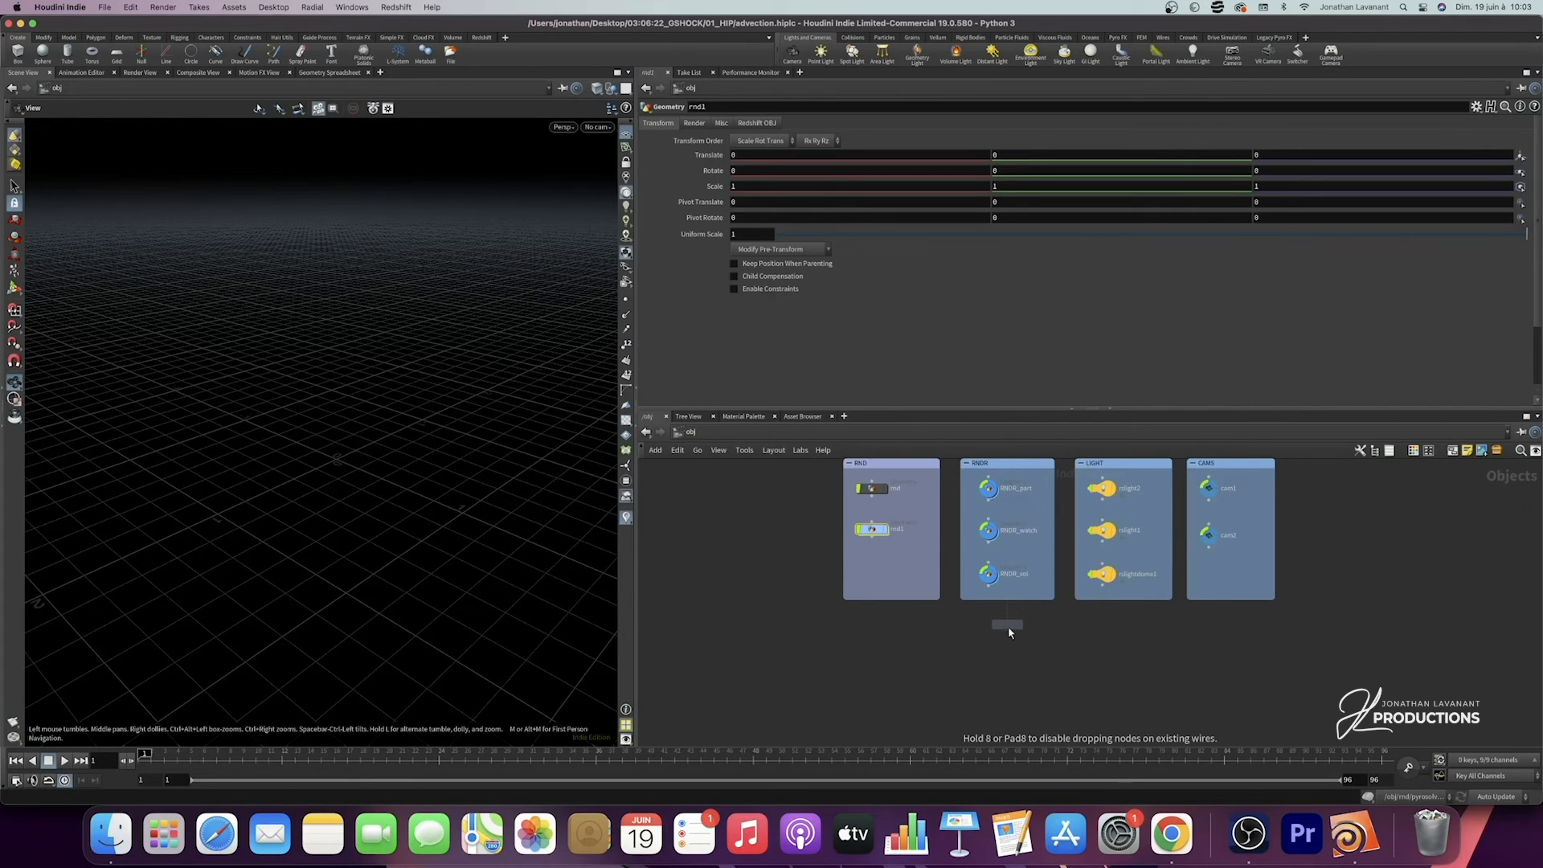
left_click(1006, 637)
double_click(1031, 638)
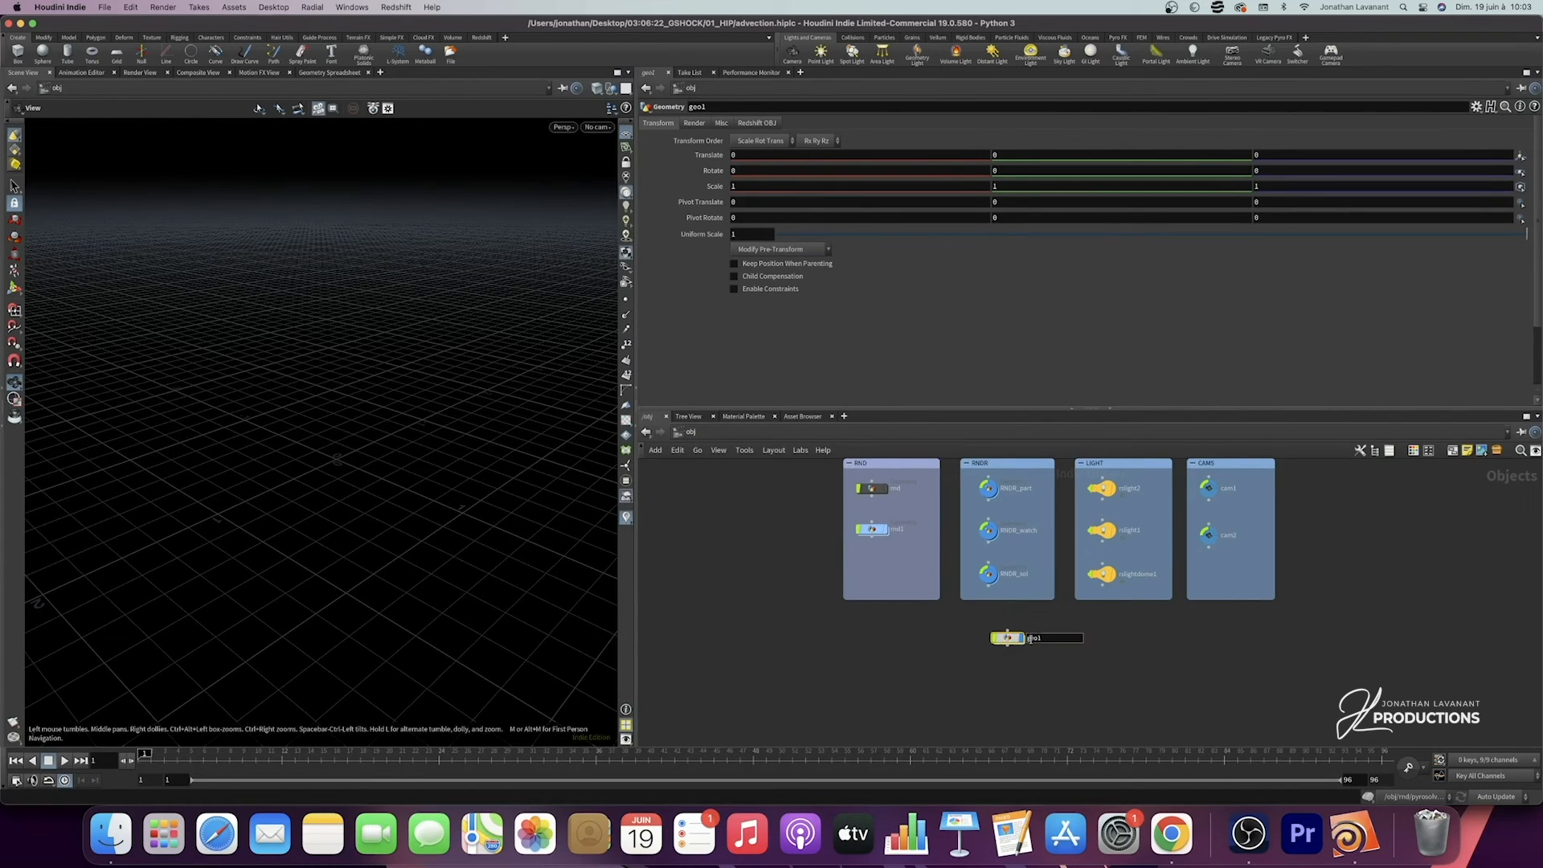
type("RNDR_part")
key("Return")
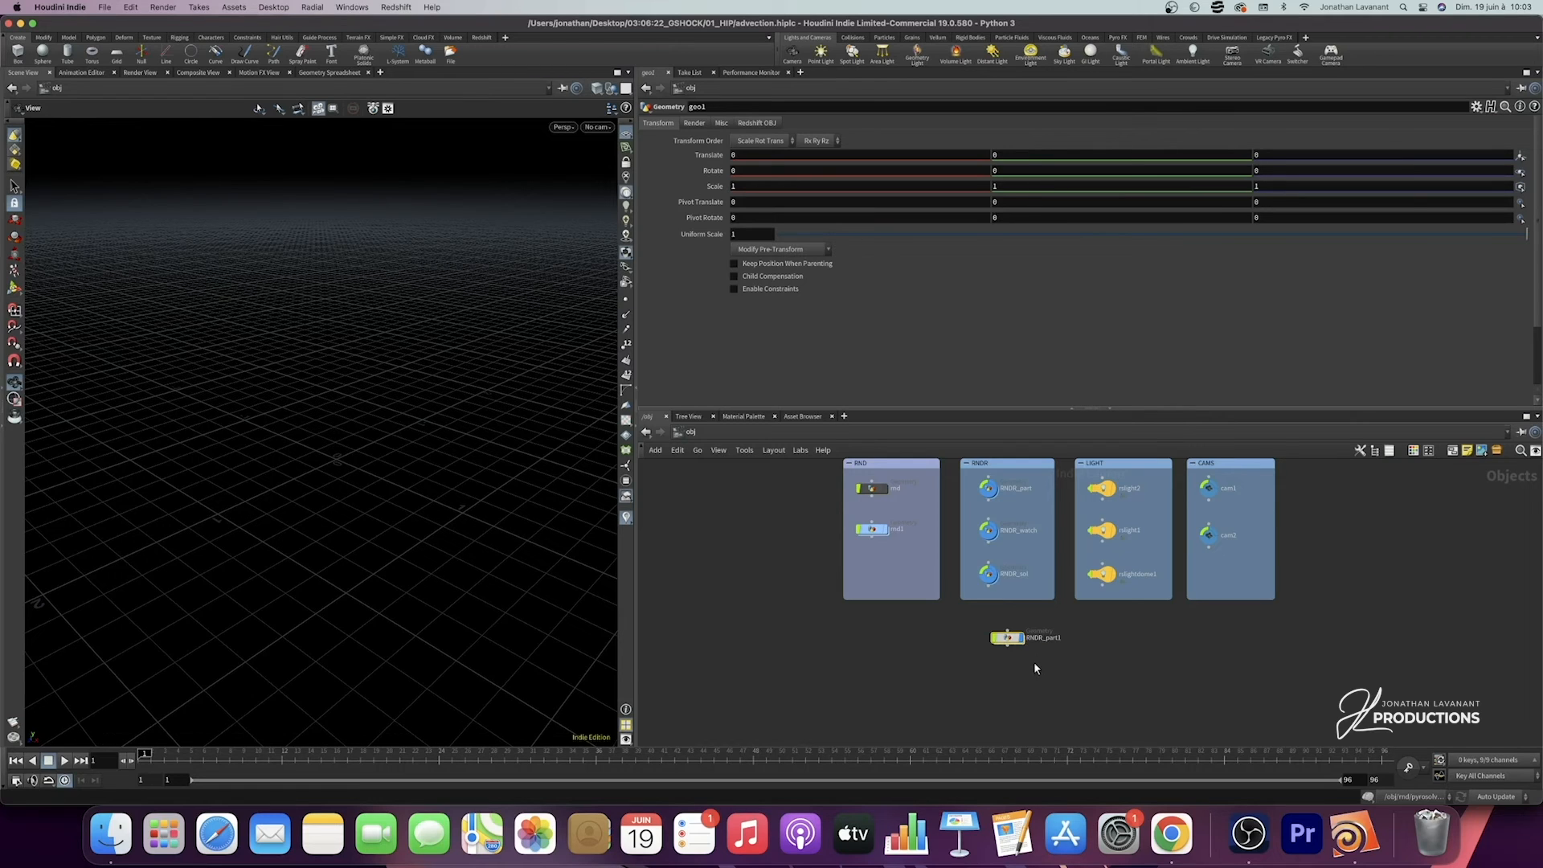
Step: Add an Object Merge node inside the new particle render object
double_click(1008, 636)
key("Tab")
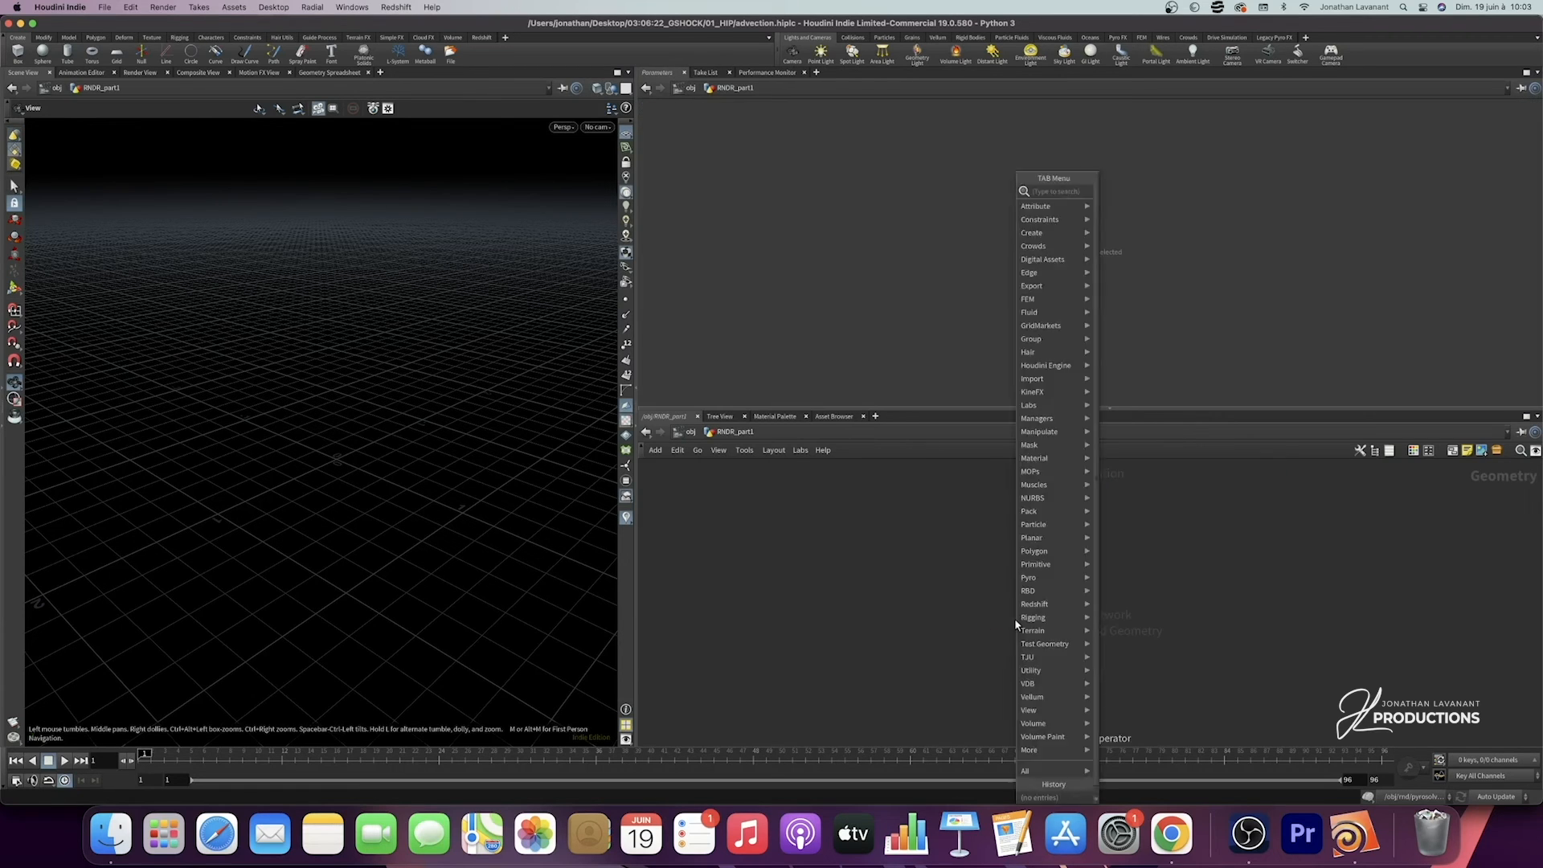
type("obe")
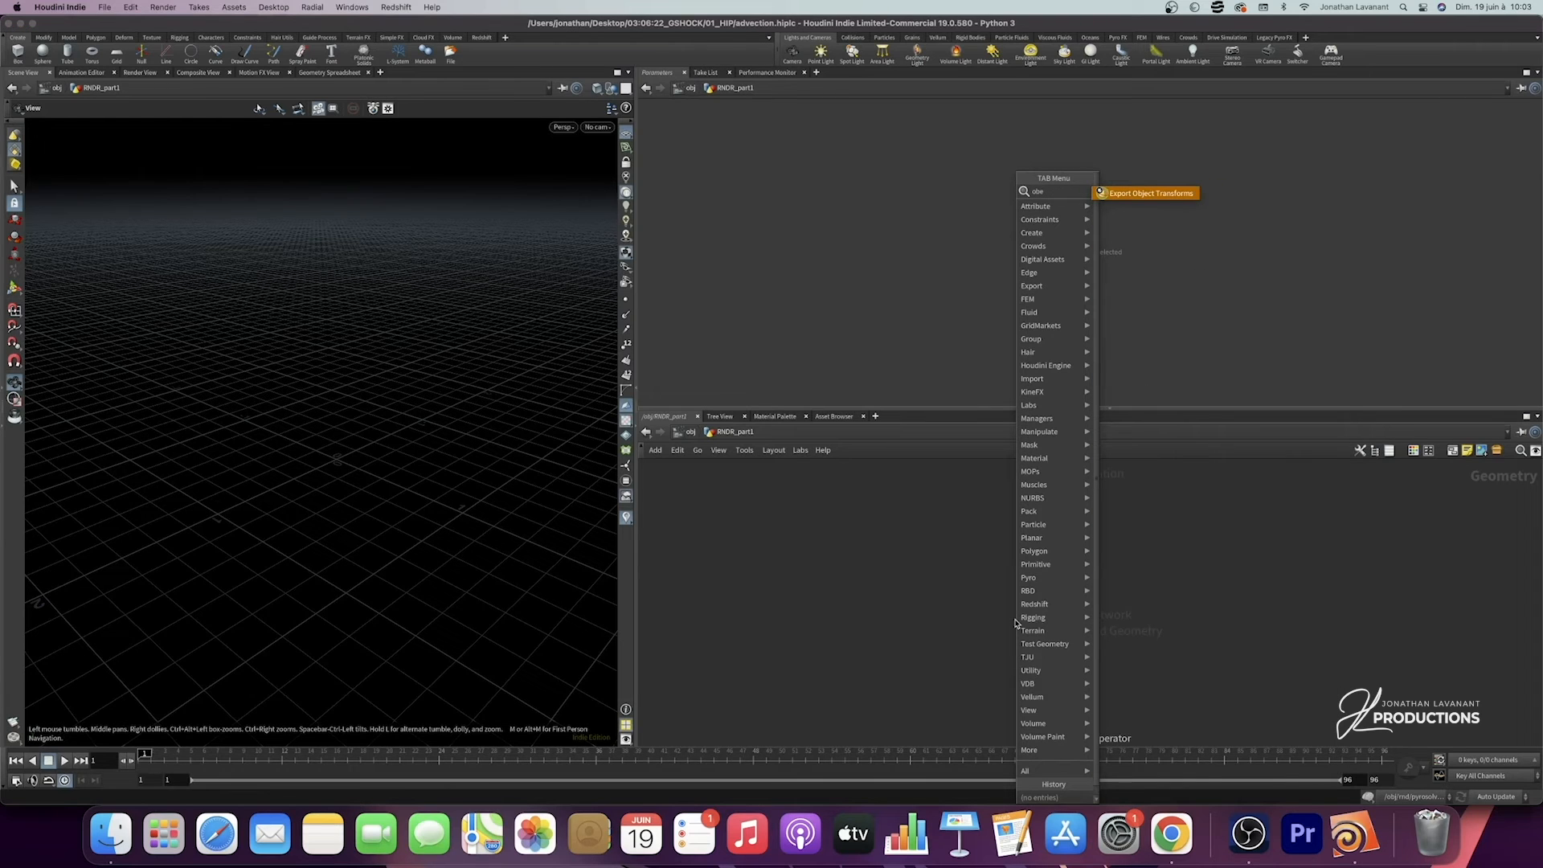
key("BackSpace")
key("Return")
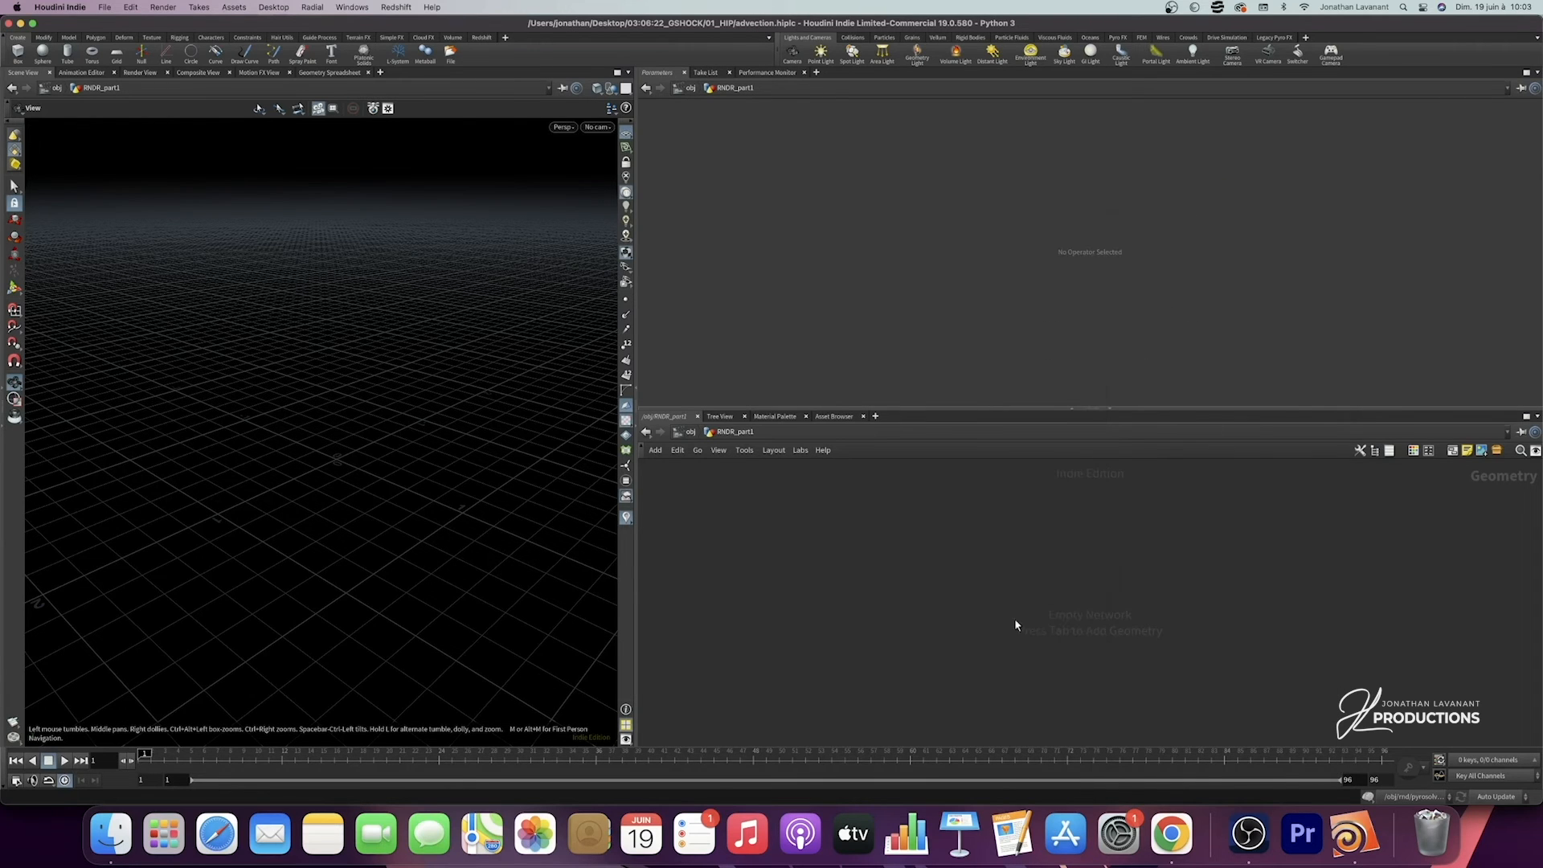
left_click(1000, 571)
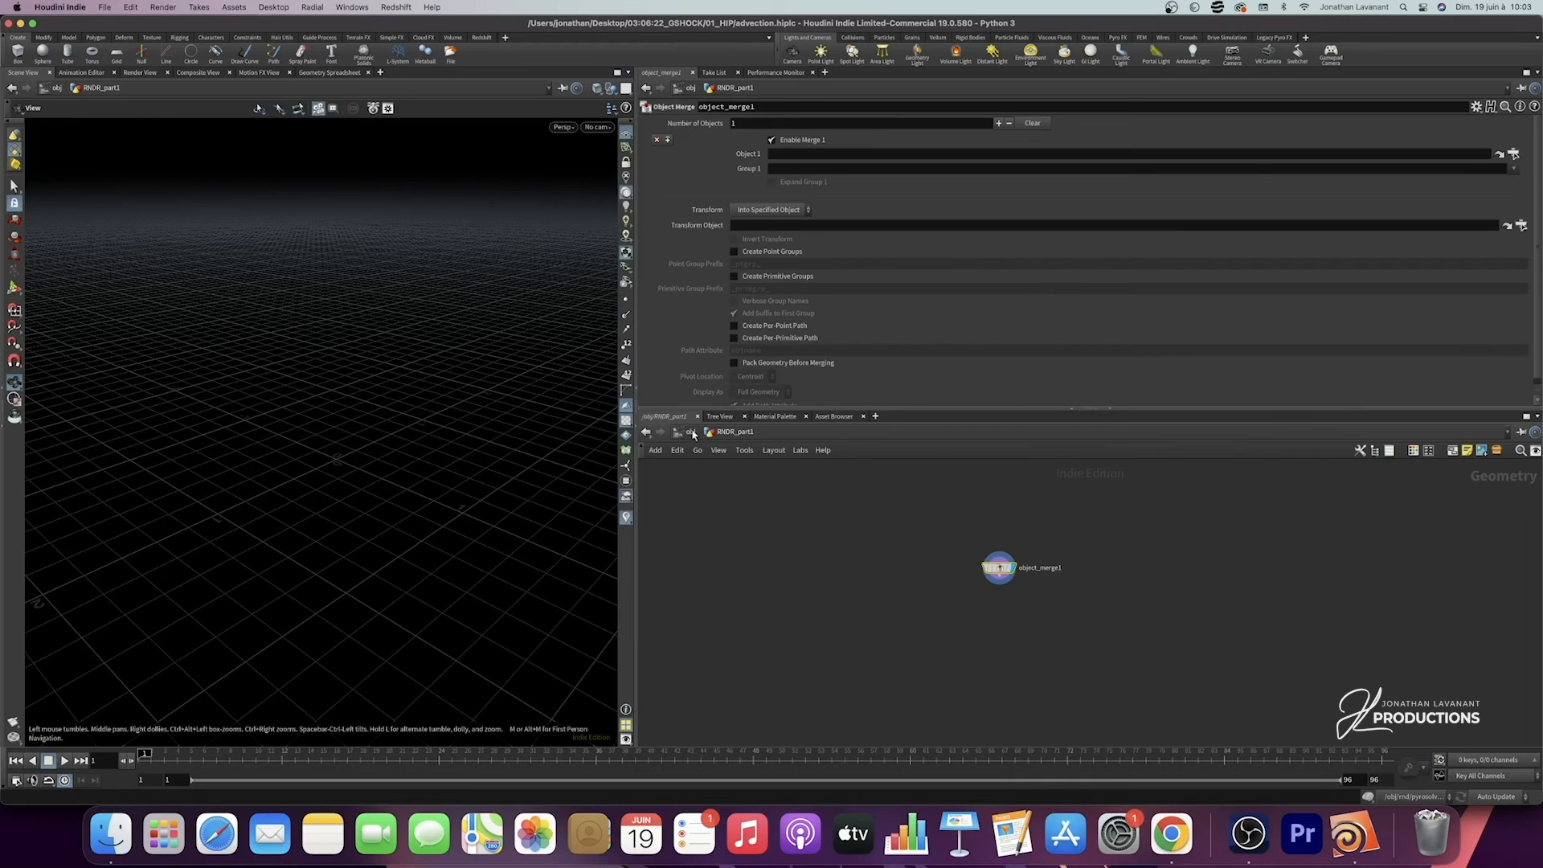
Step: Copy the OUT_SIMULATION null from the rnd network and set it as Object 1 of the Object Merge: /obj/rnd/OUT_SIMULATION
key("u")
double_click(1007, 637)
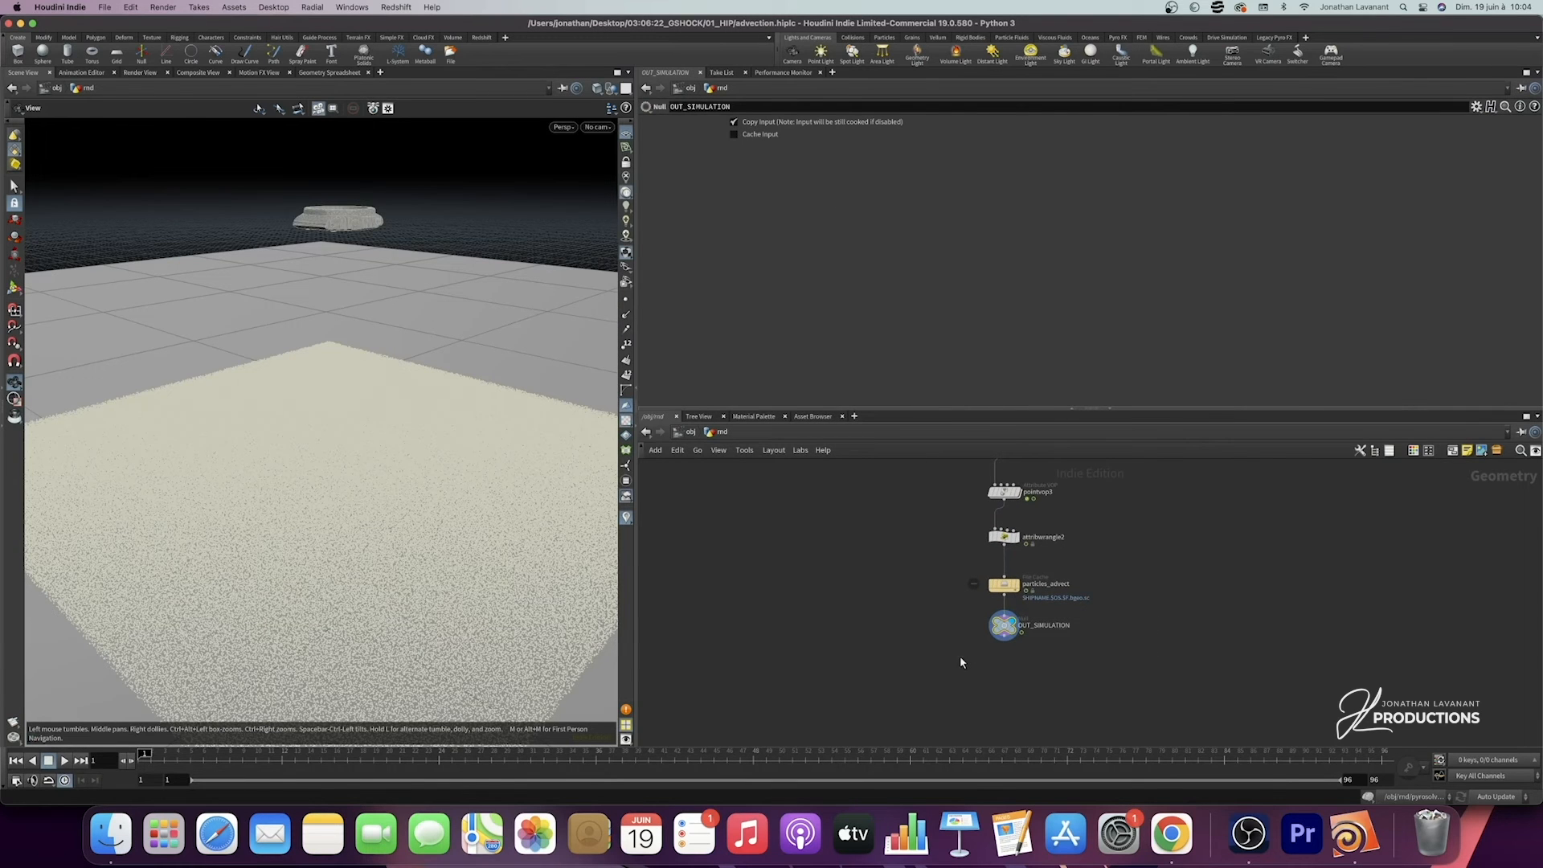
key("super+c")
left_click(693, 432)
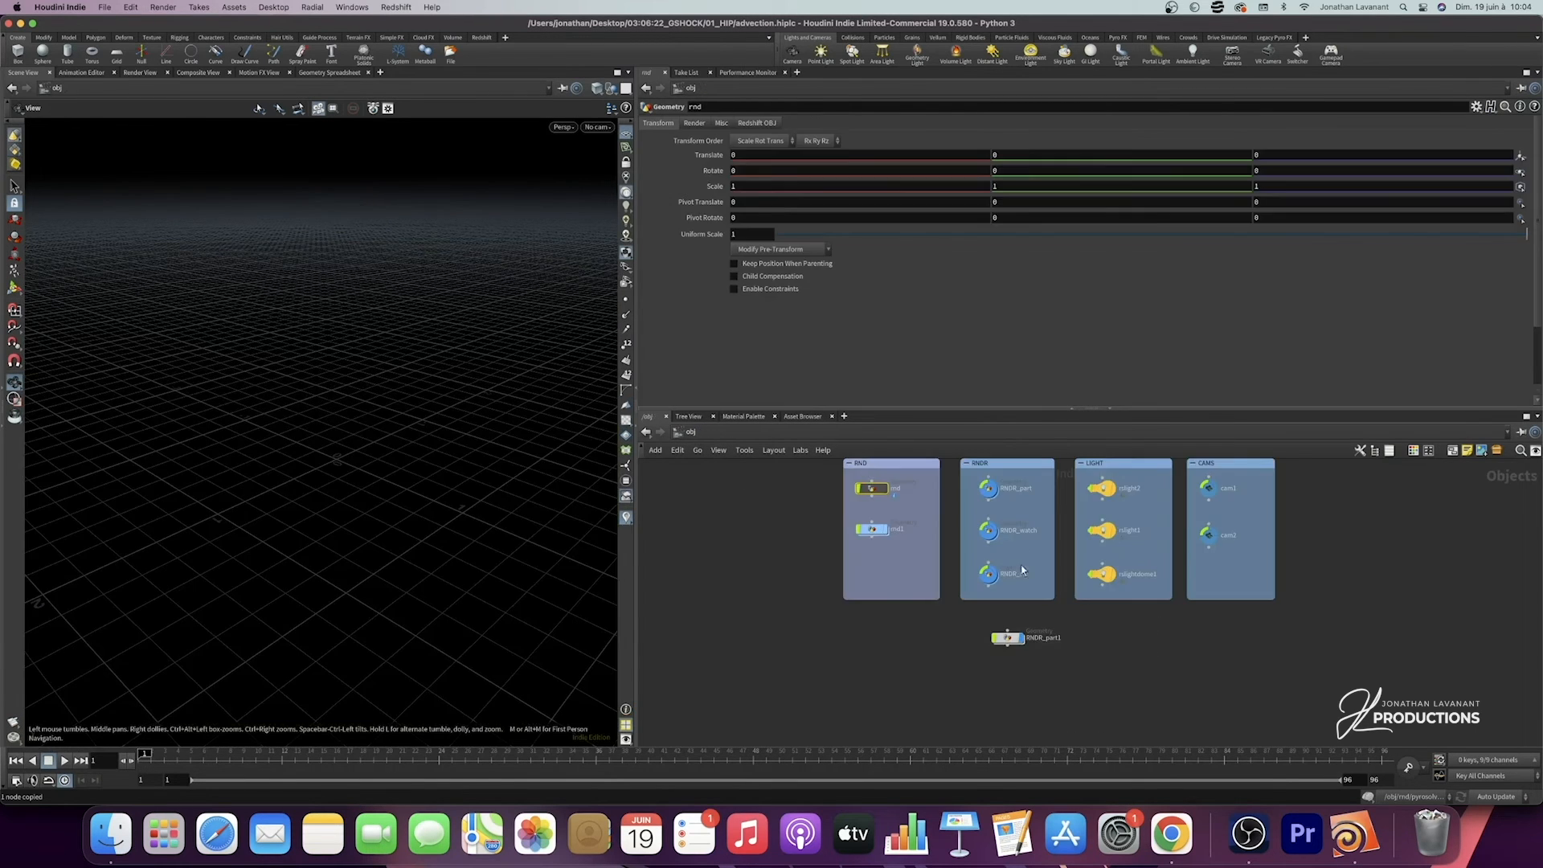
double_click(1008, 636)
left_click(797, 153)
key("super+v")
key("Return")
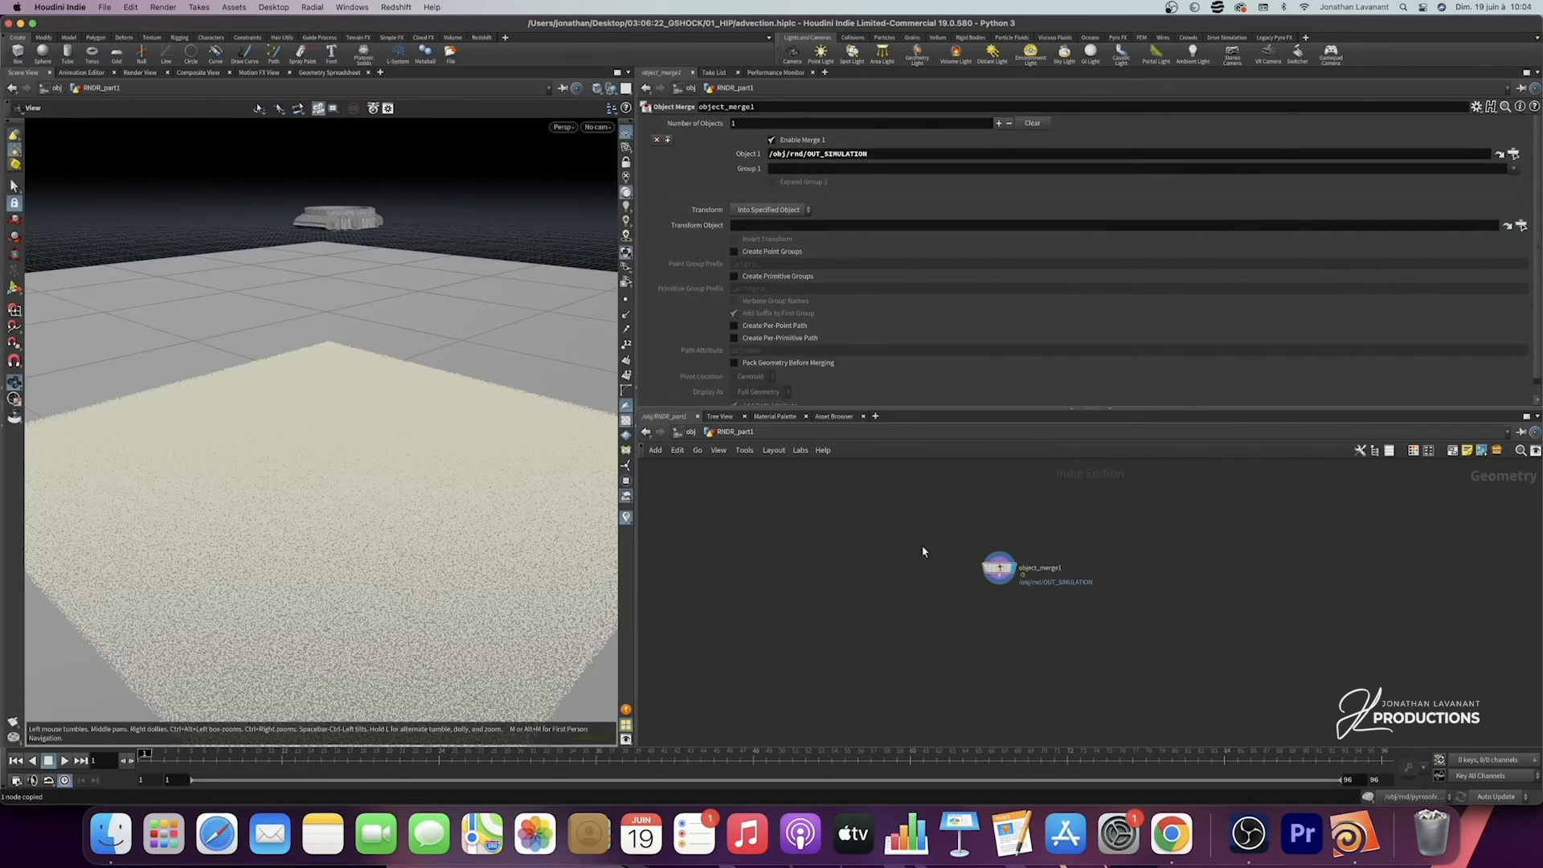
Step: Create another Geometry object below the particle render object and rename it RNDR_watch
left_click(692, 434)
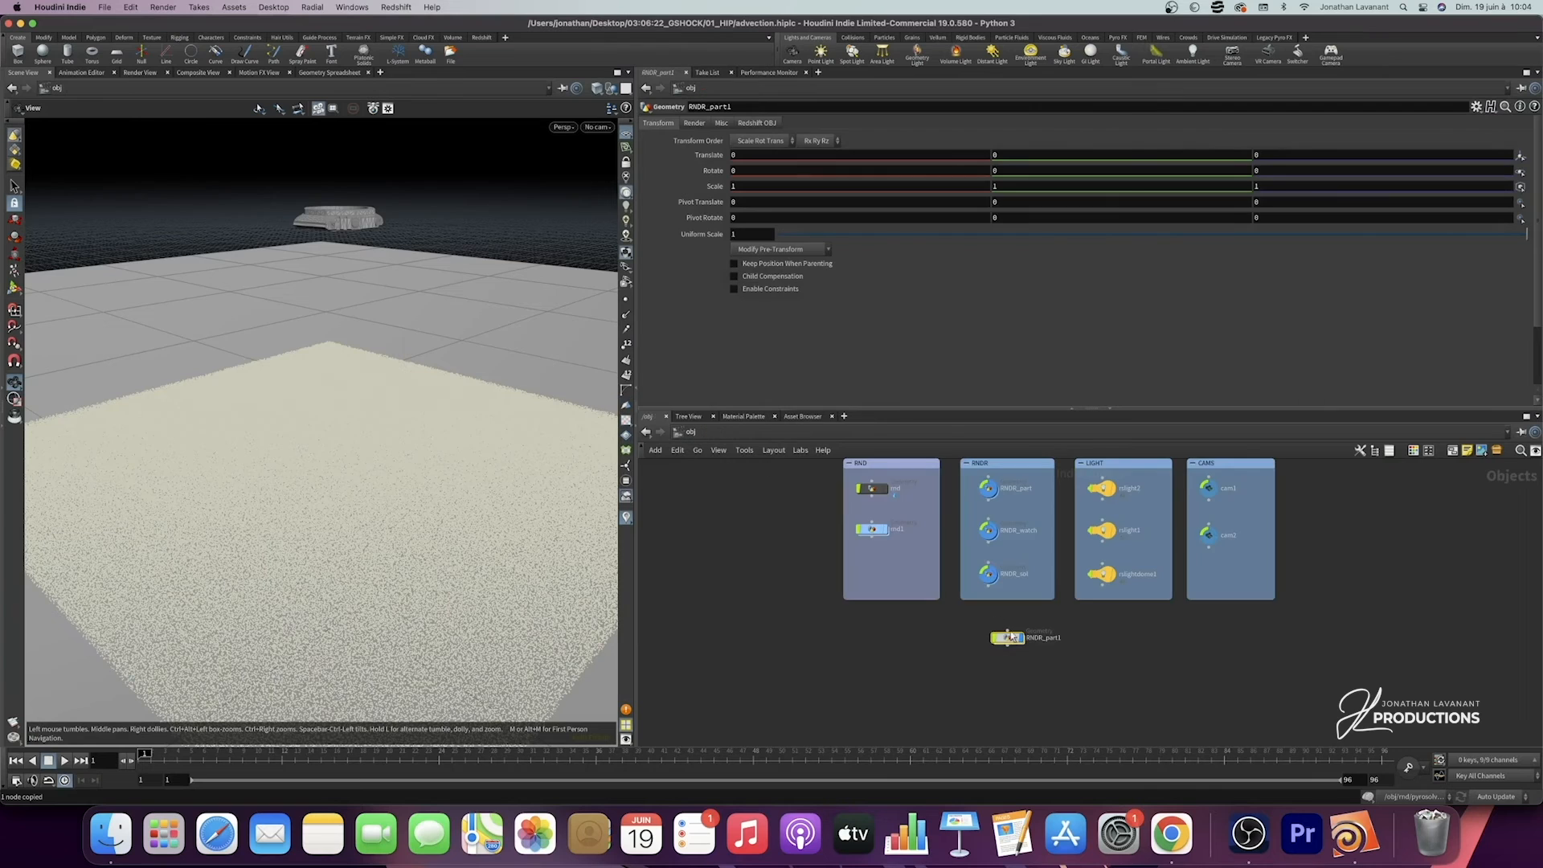
key("Tab")
type("geo")
key("Return")
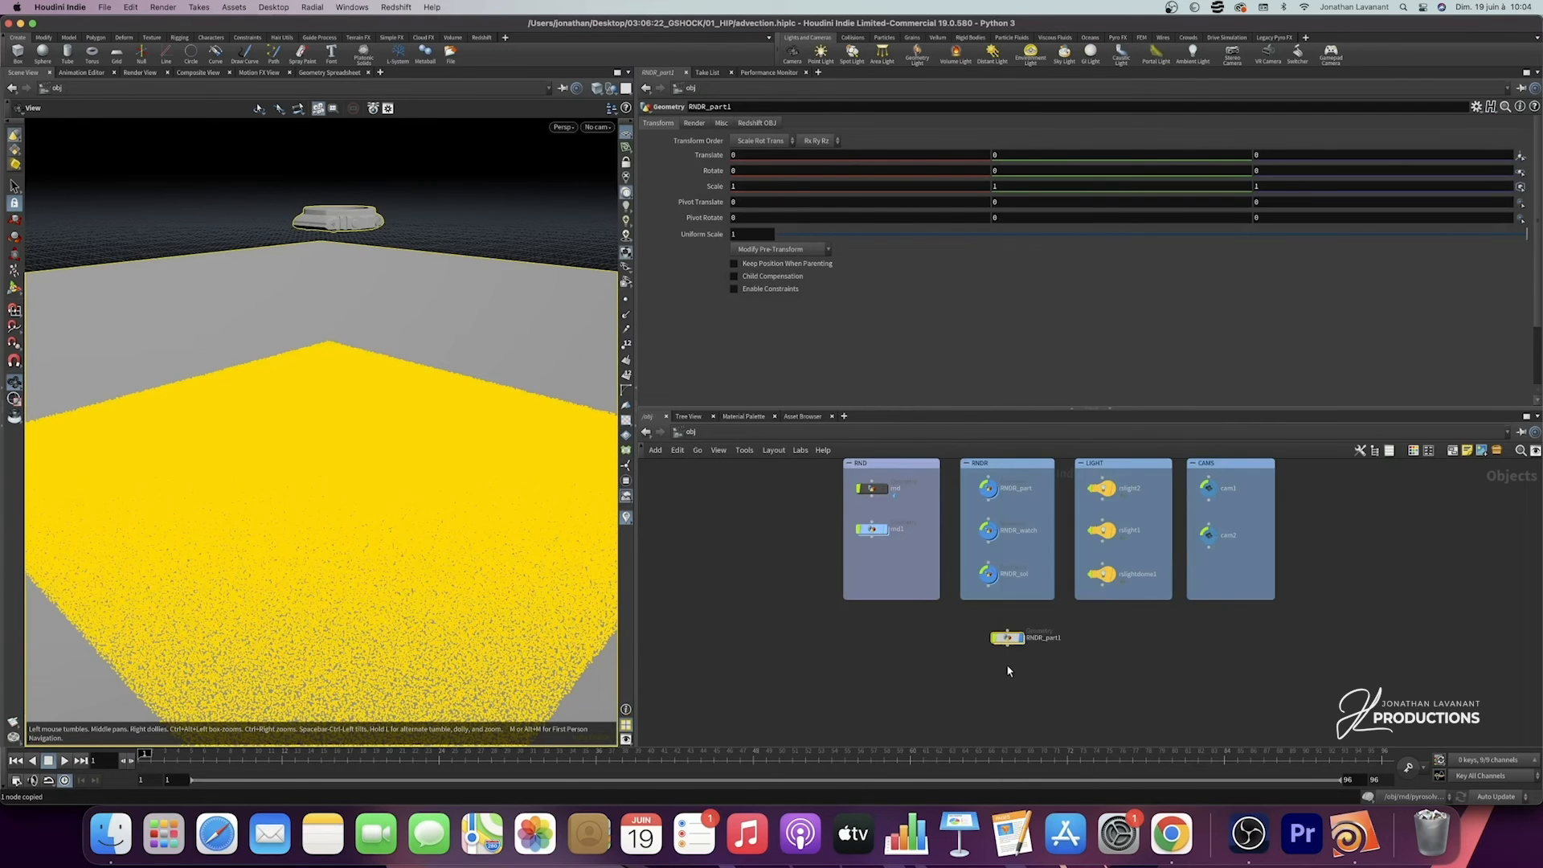
left_click(1006, 677)
double_click(1031, 679)
double_click(1046, 681)
type("RNDR_watch")
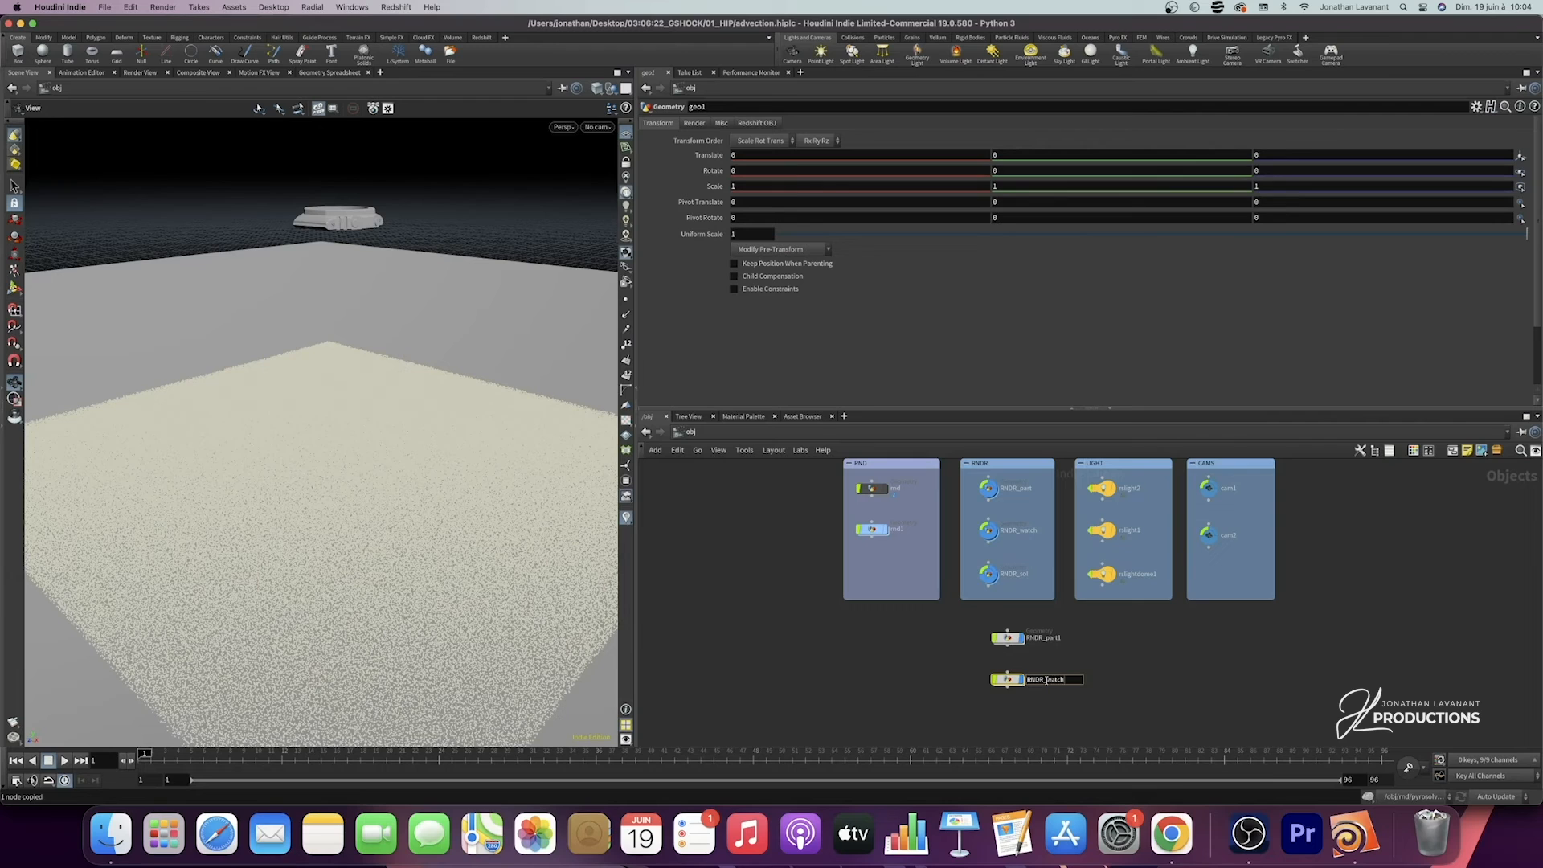
key("Return")
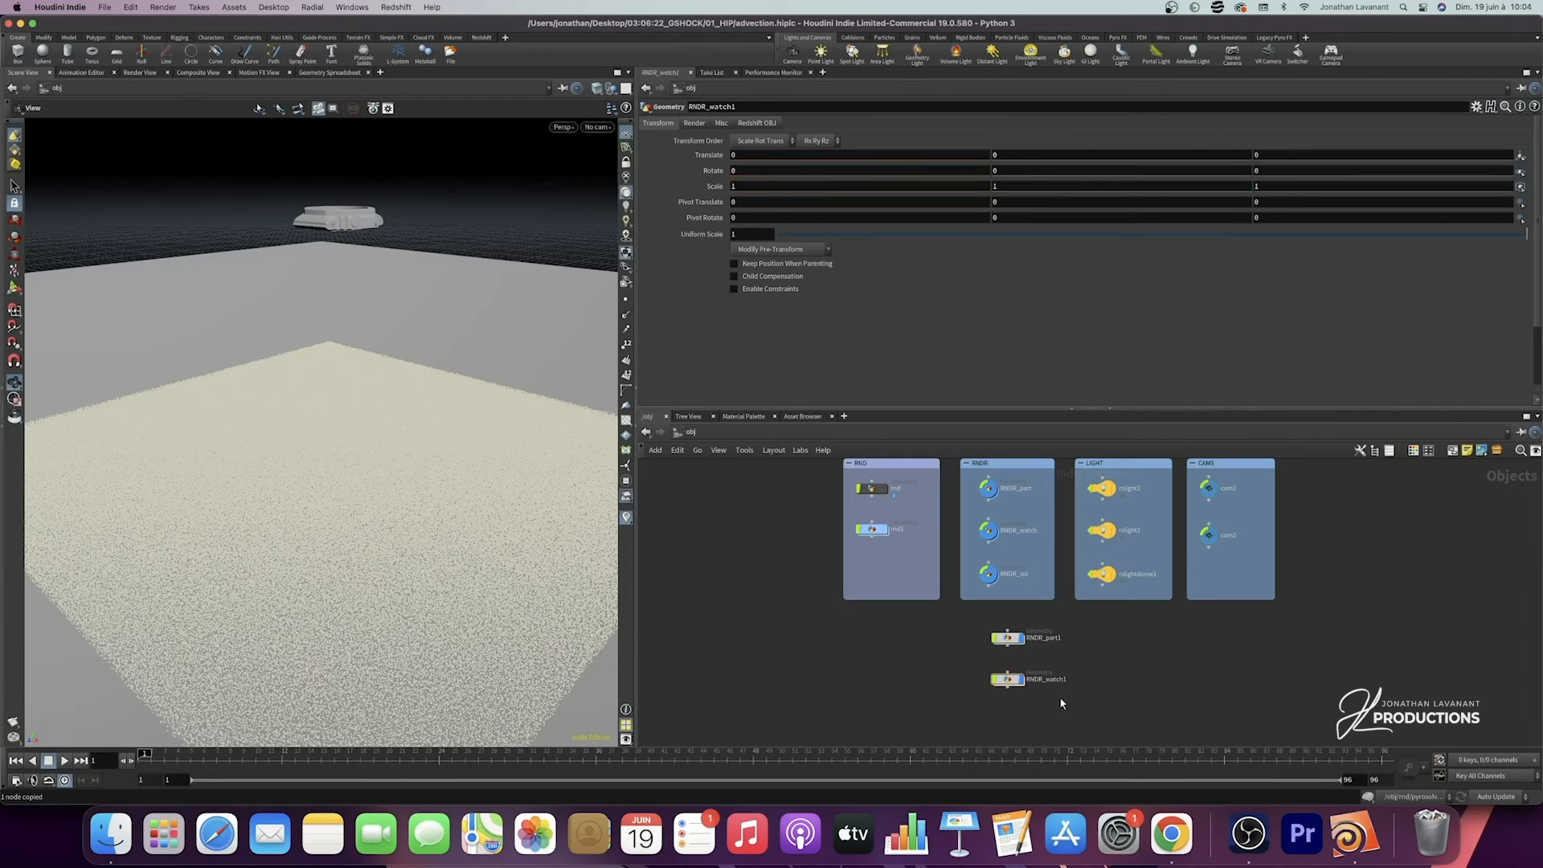
Step: Add an Object Merge node inside the new watch render object
double_click(1010, 680)
key("Tab")
type("object")
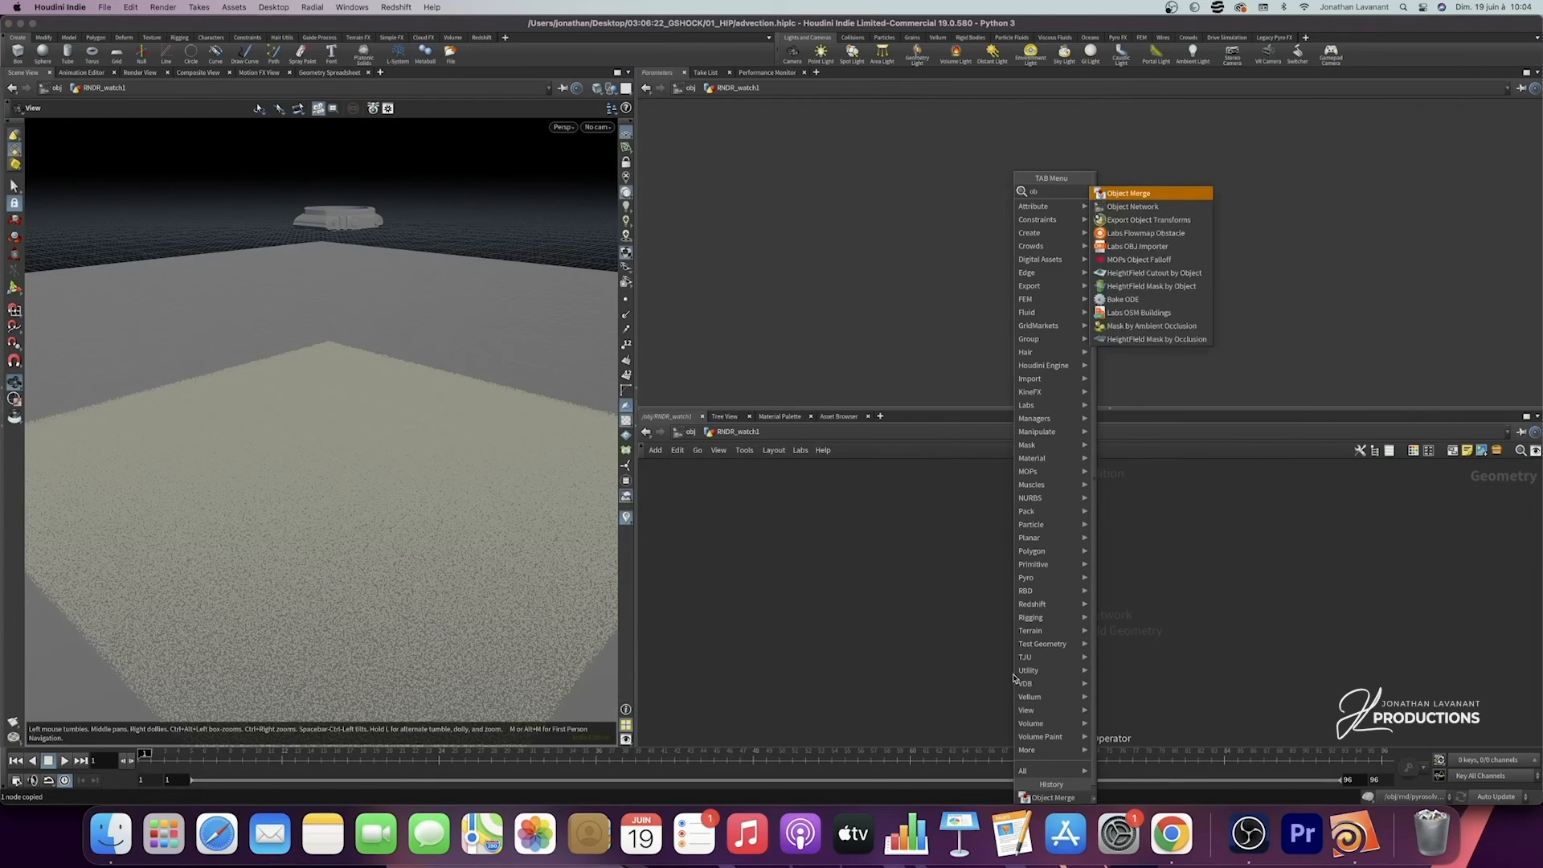
key("Return")
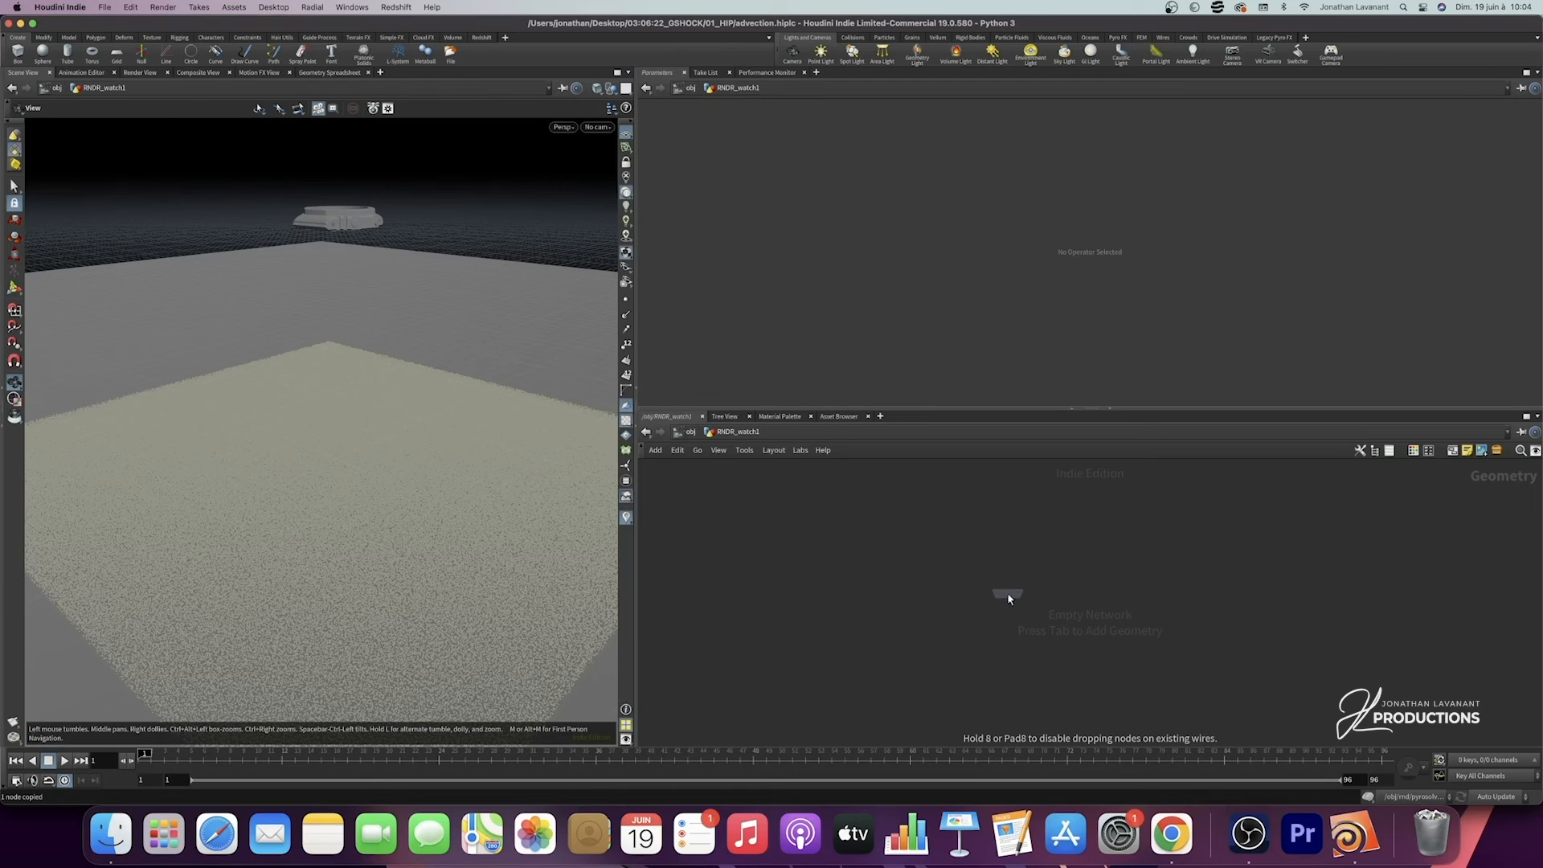
left_click(1007, 594)
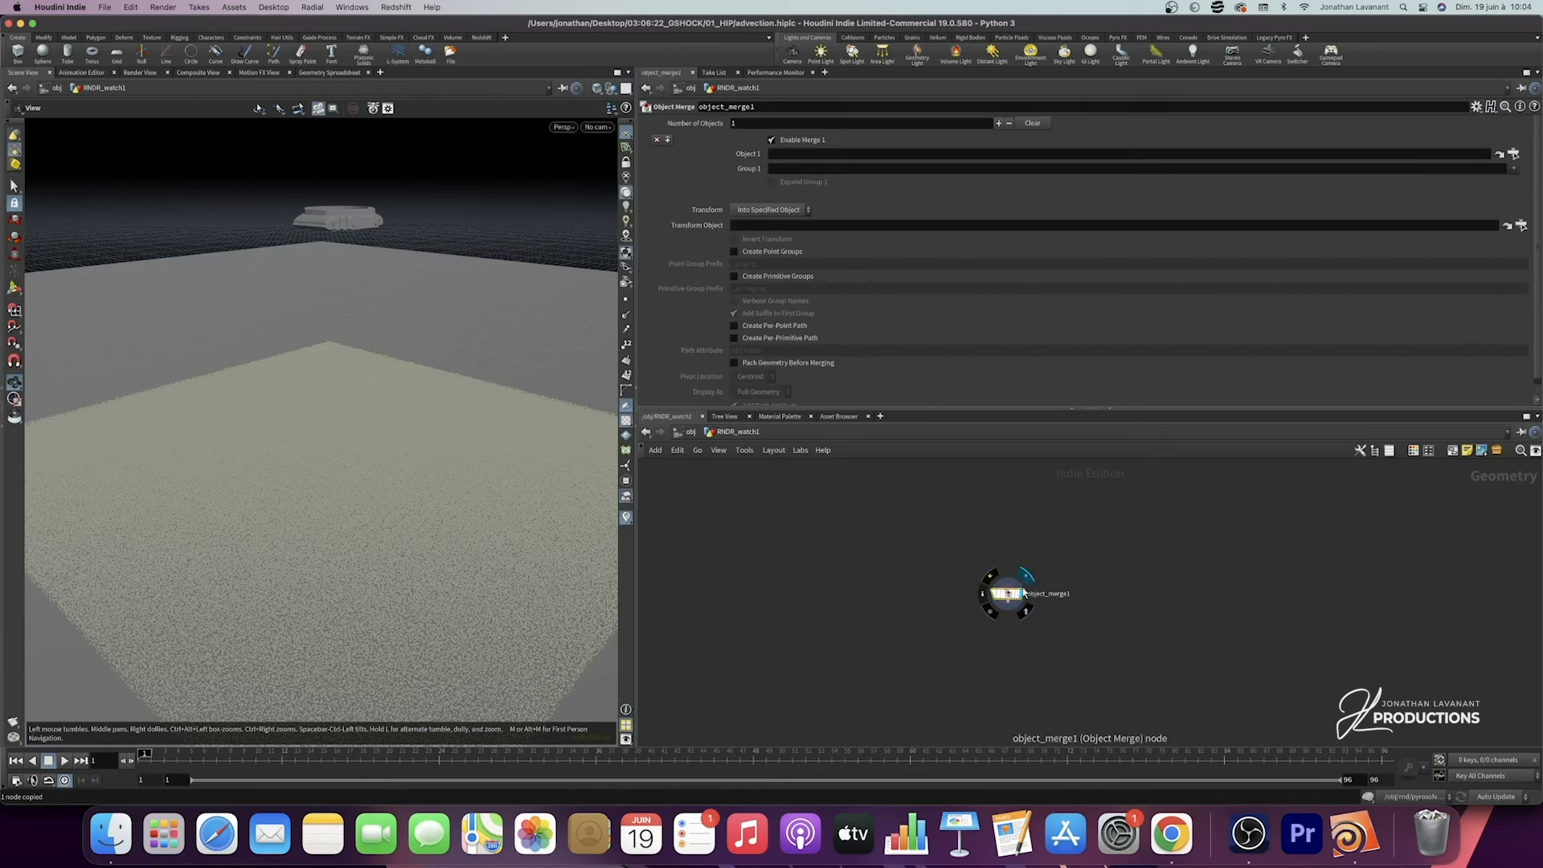
Step: Copy the OUT_WATCH1 null from the rnd network and set it as Object 1 of the watch's Object Merge: /obj/rnd/OUT_WATCH1
left_click(688, 432)
double_click(874, 487)
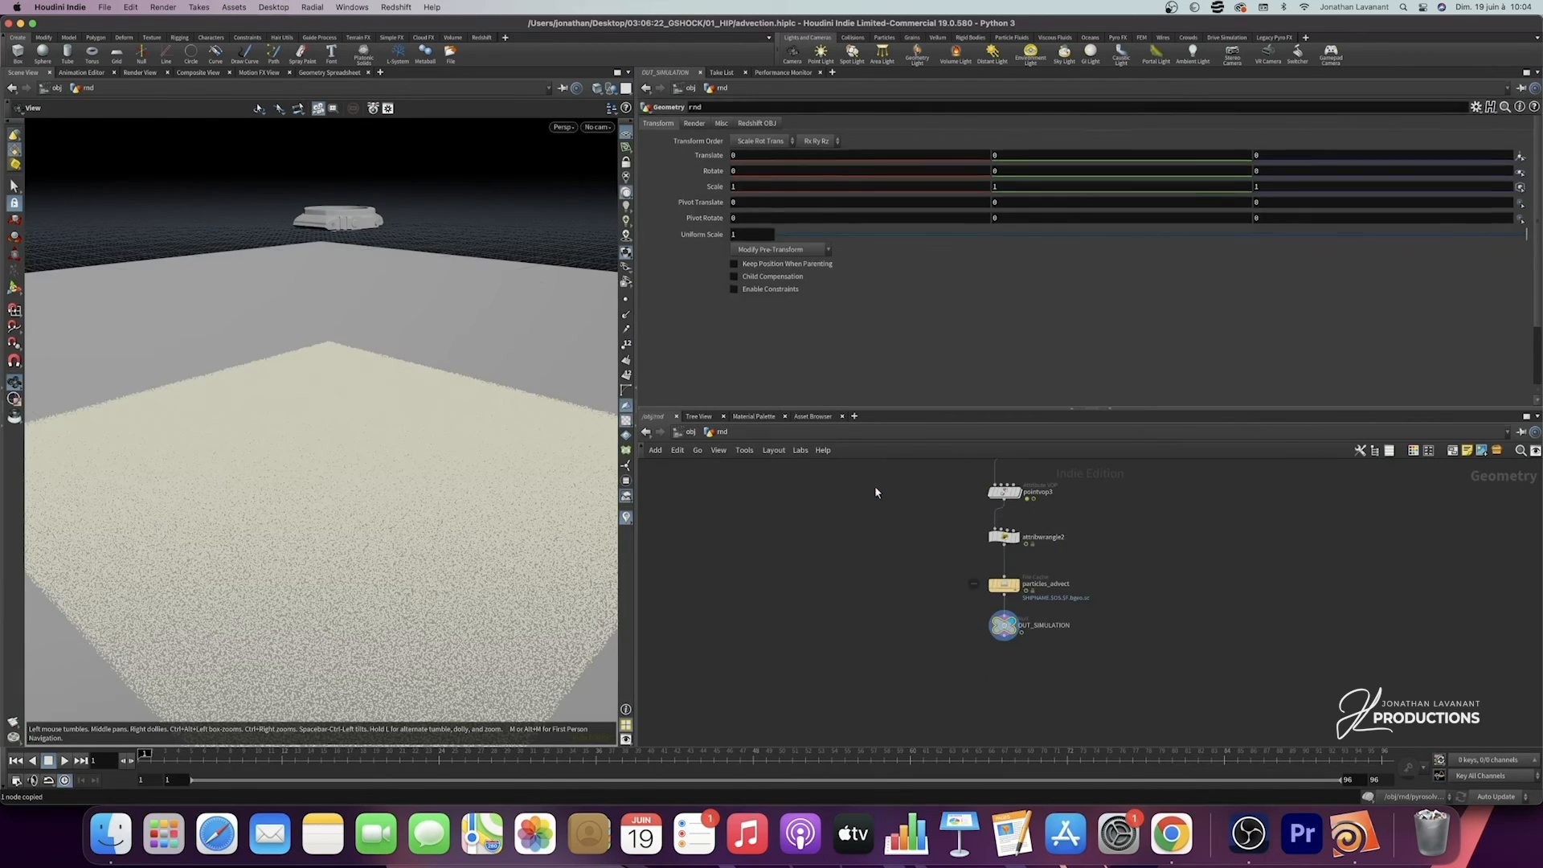
middle_click_drag(1096, 529, 1019, 624)
scroll(1020, 623, "down", 4)
left_click_drag(1131, 557, 964, 684)
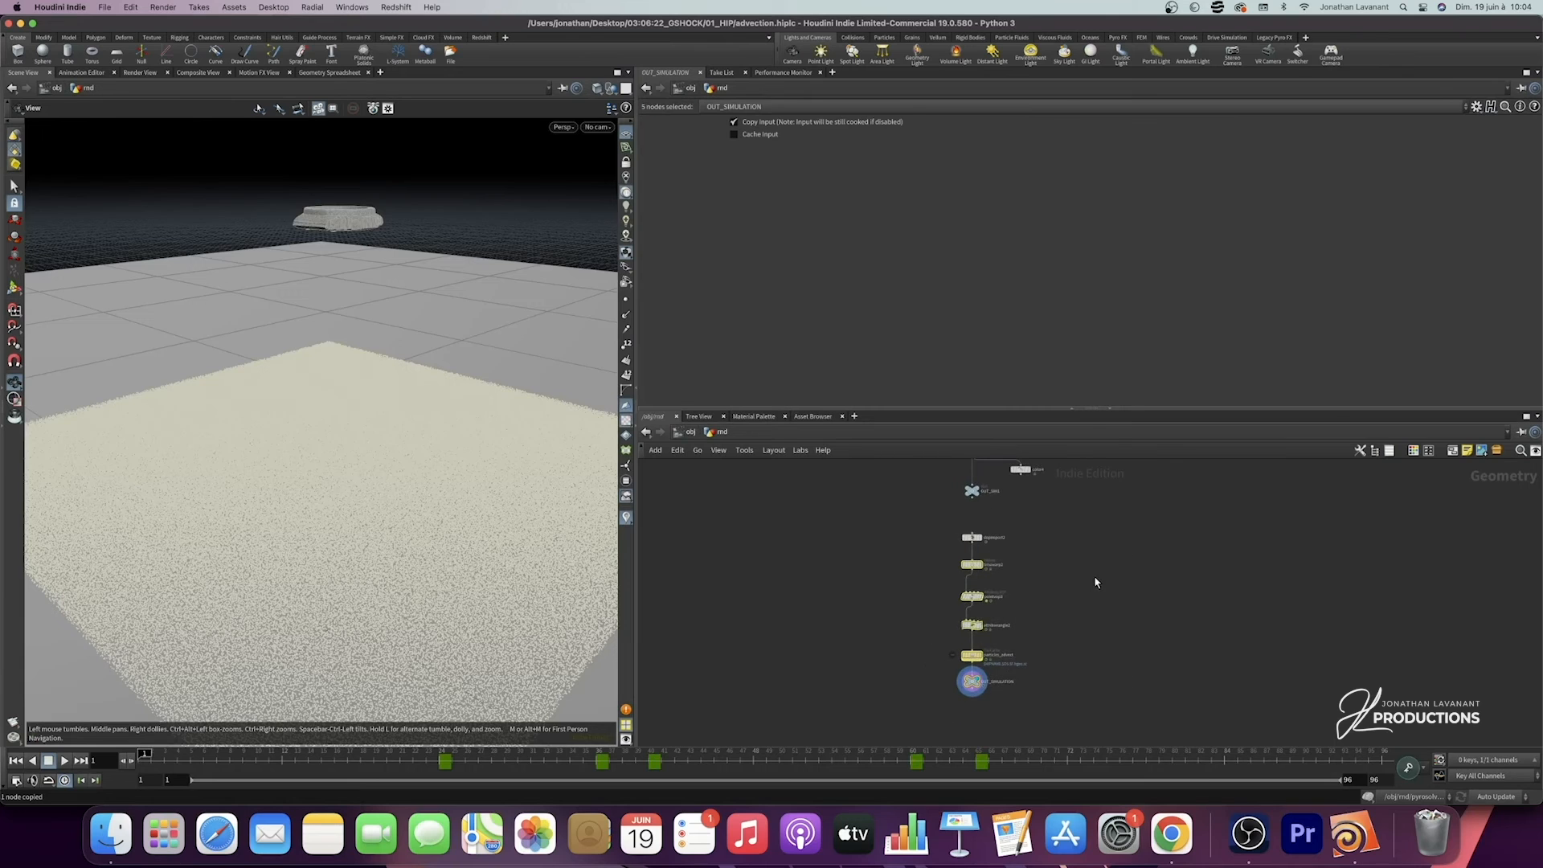
middle_click_drag(1095, 582, 980, 659)
middle_click_drag(1043, 569, 988, 649)
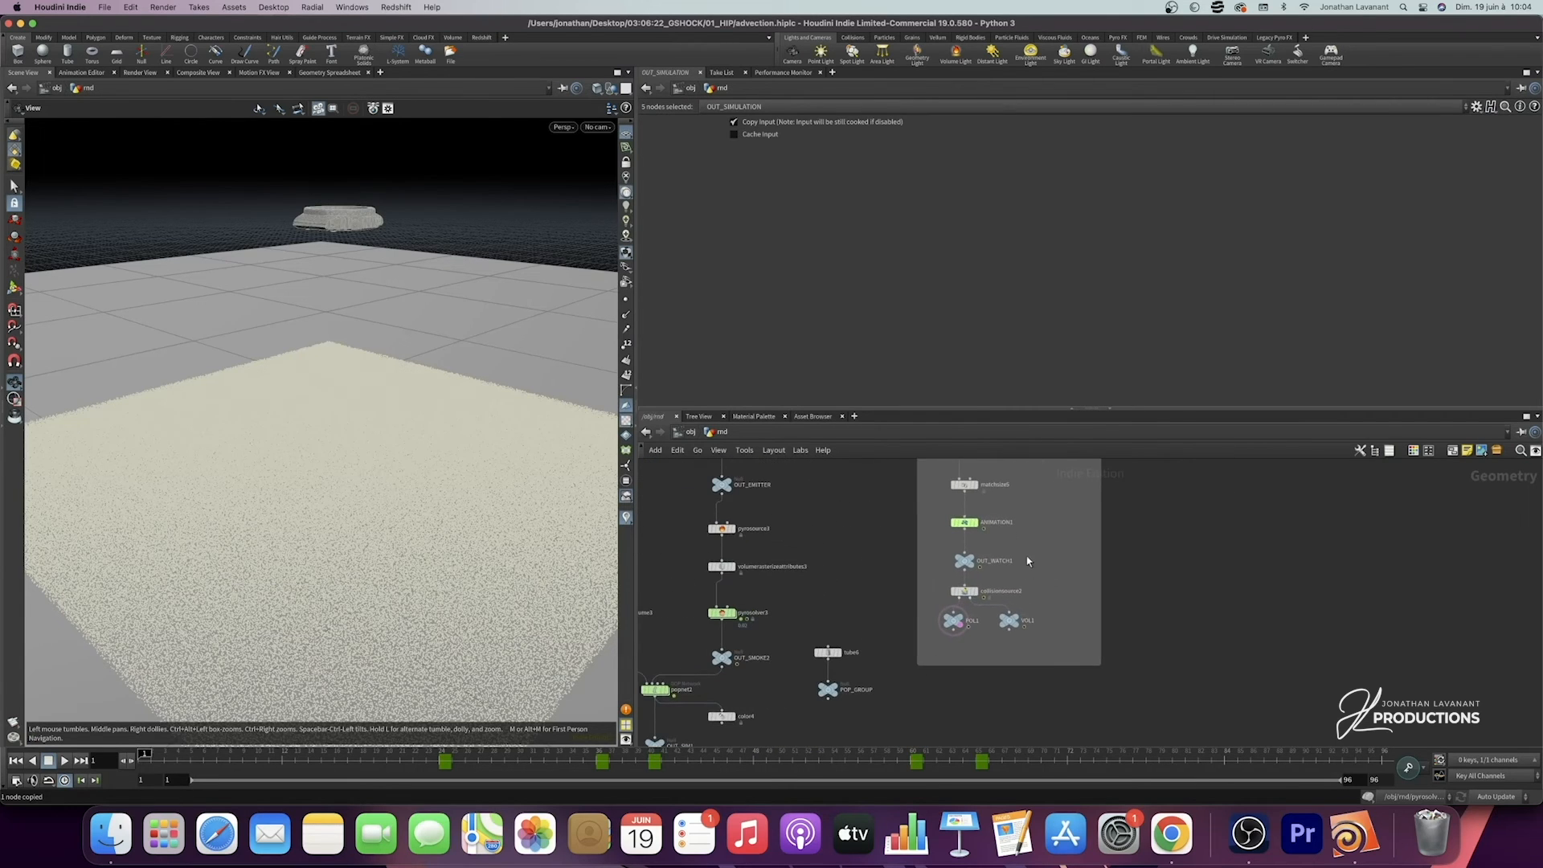
left_click(993, 562)
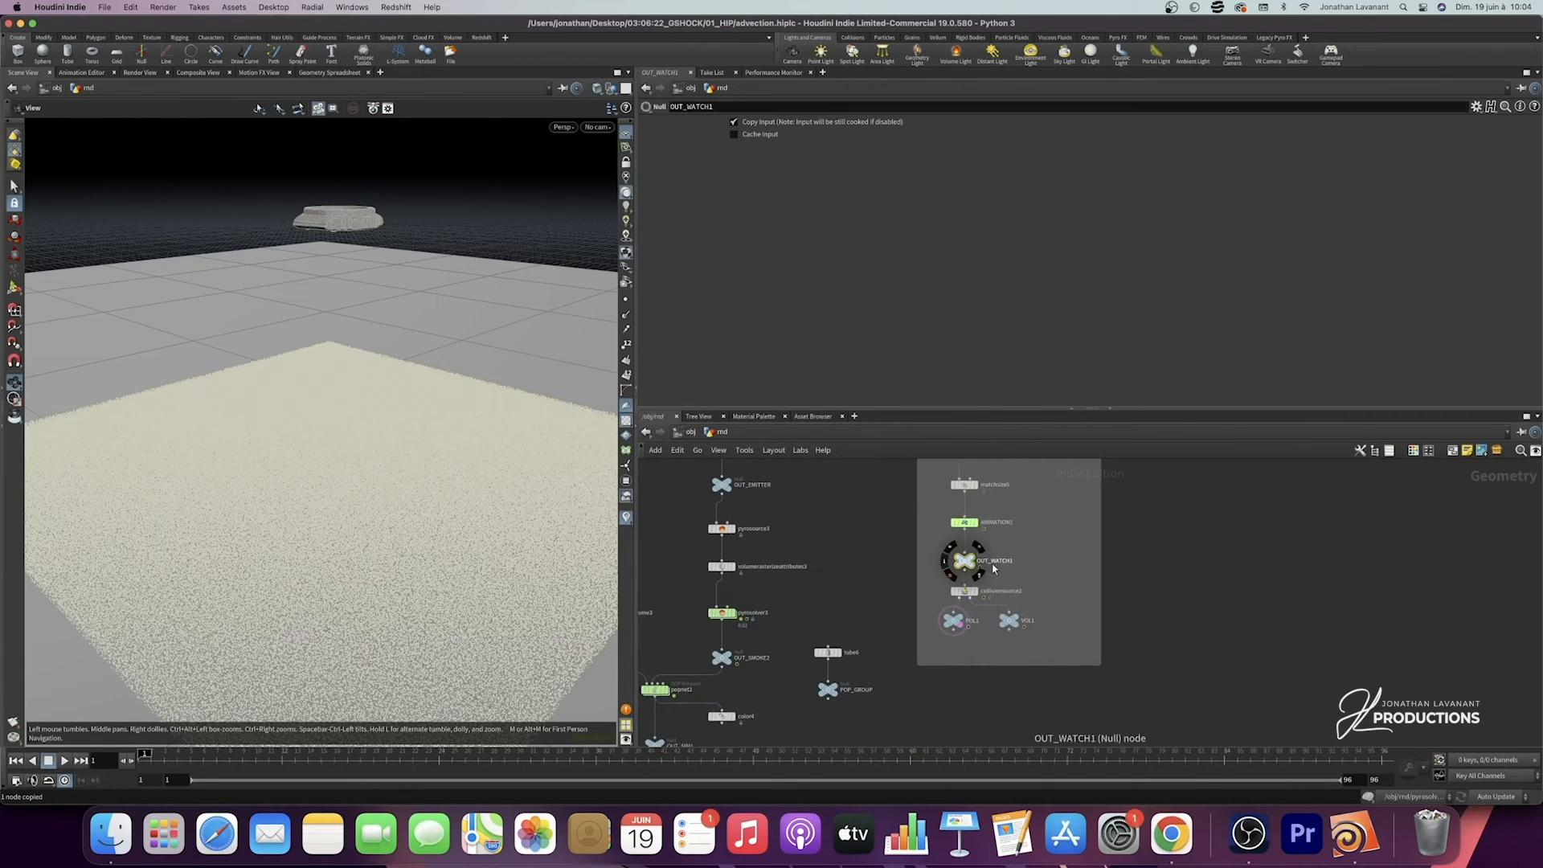
key("u")
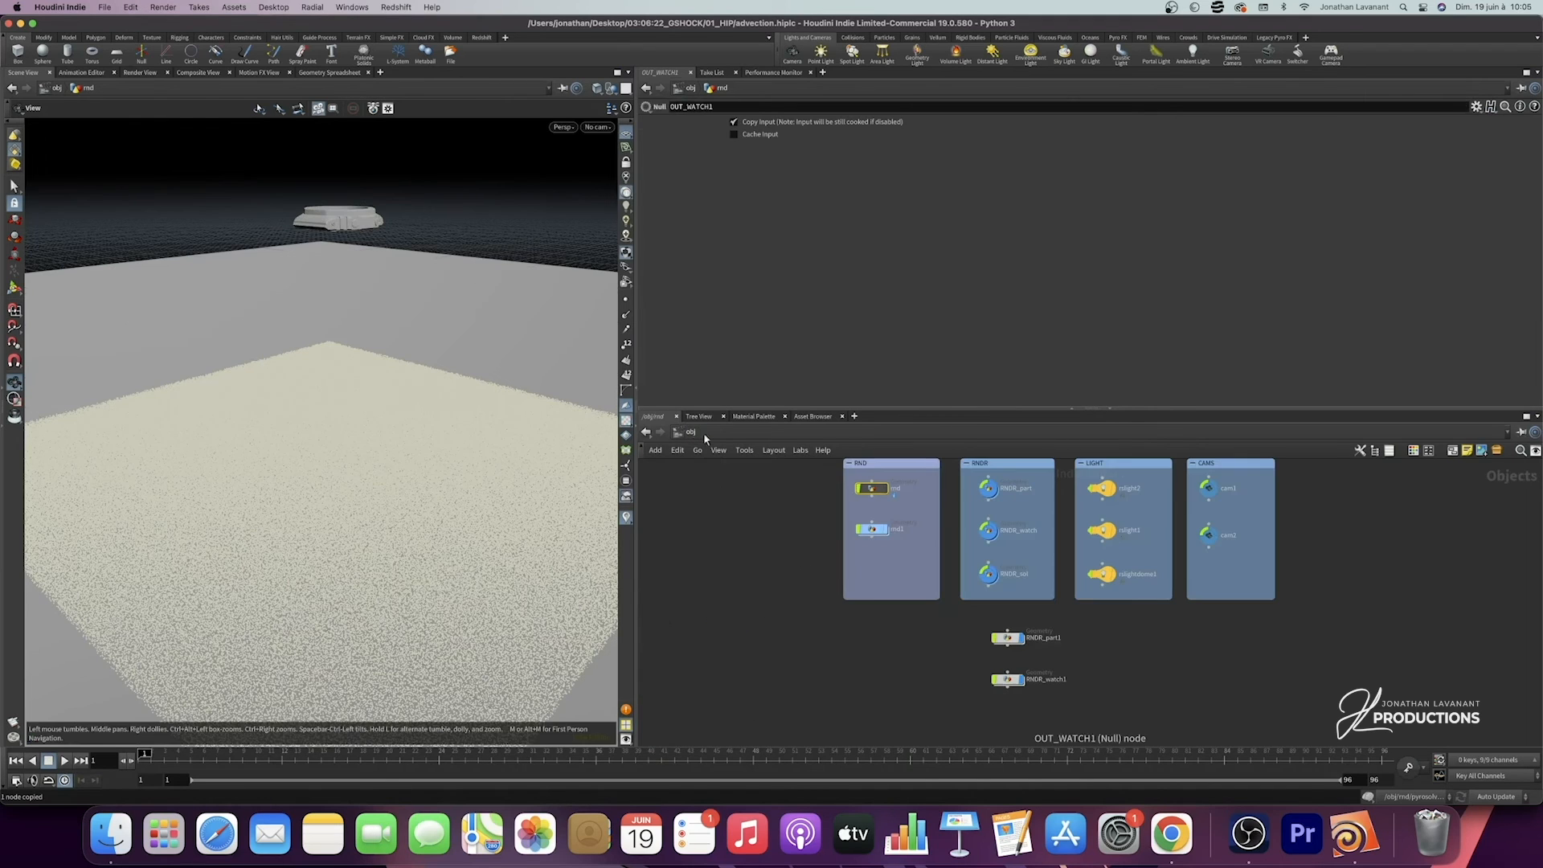
double_click(1007, 679)
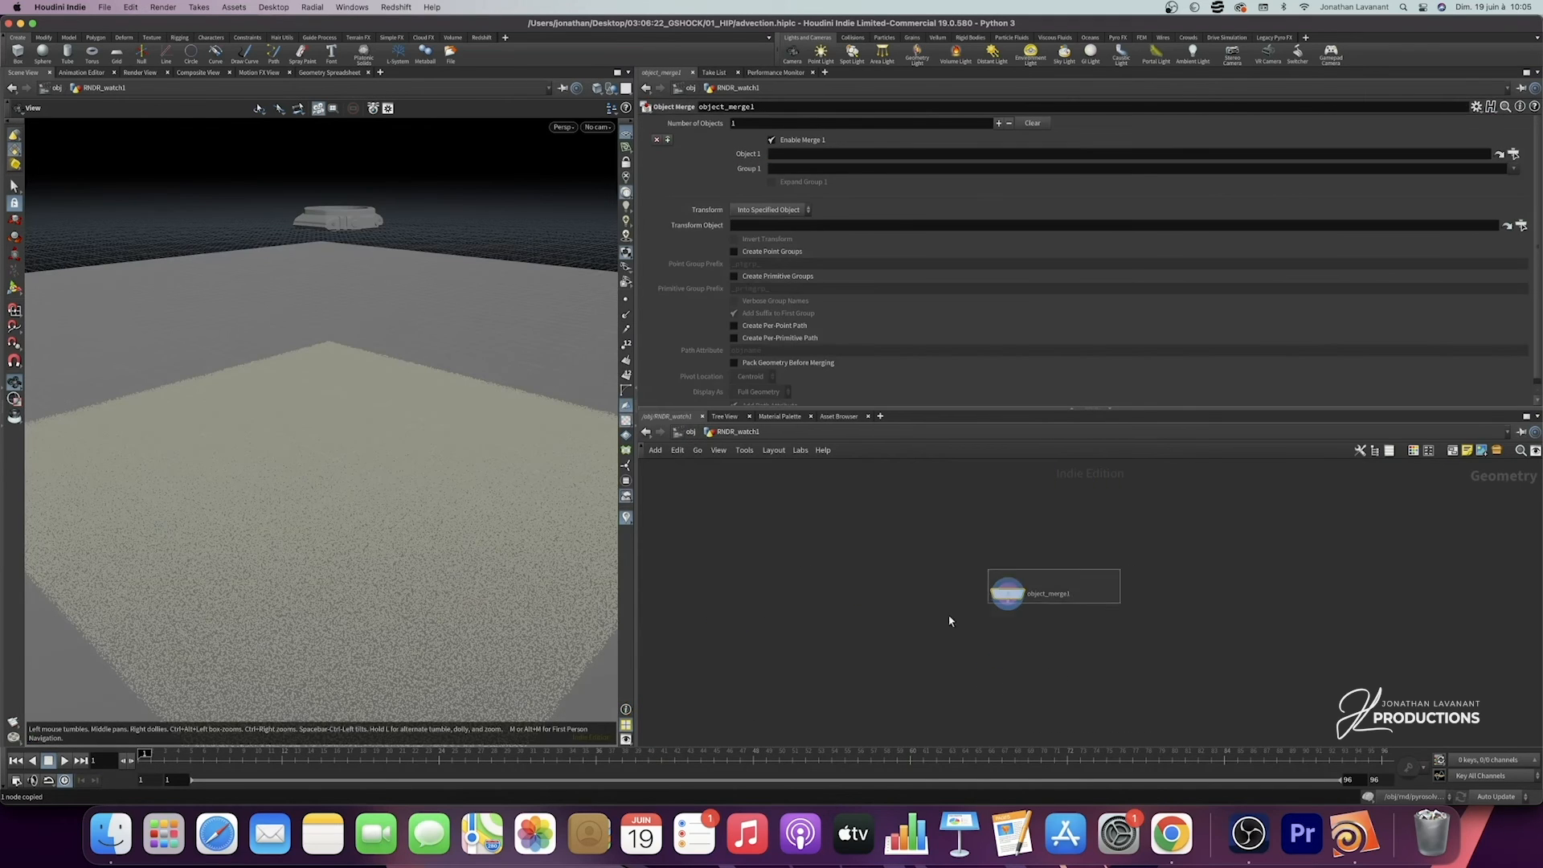
key("super+v")
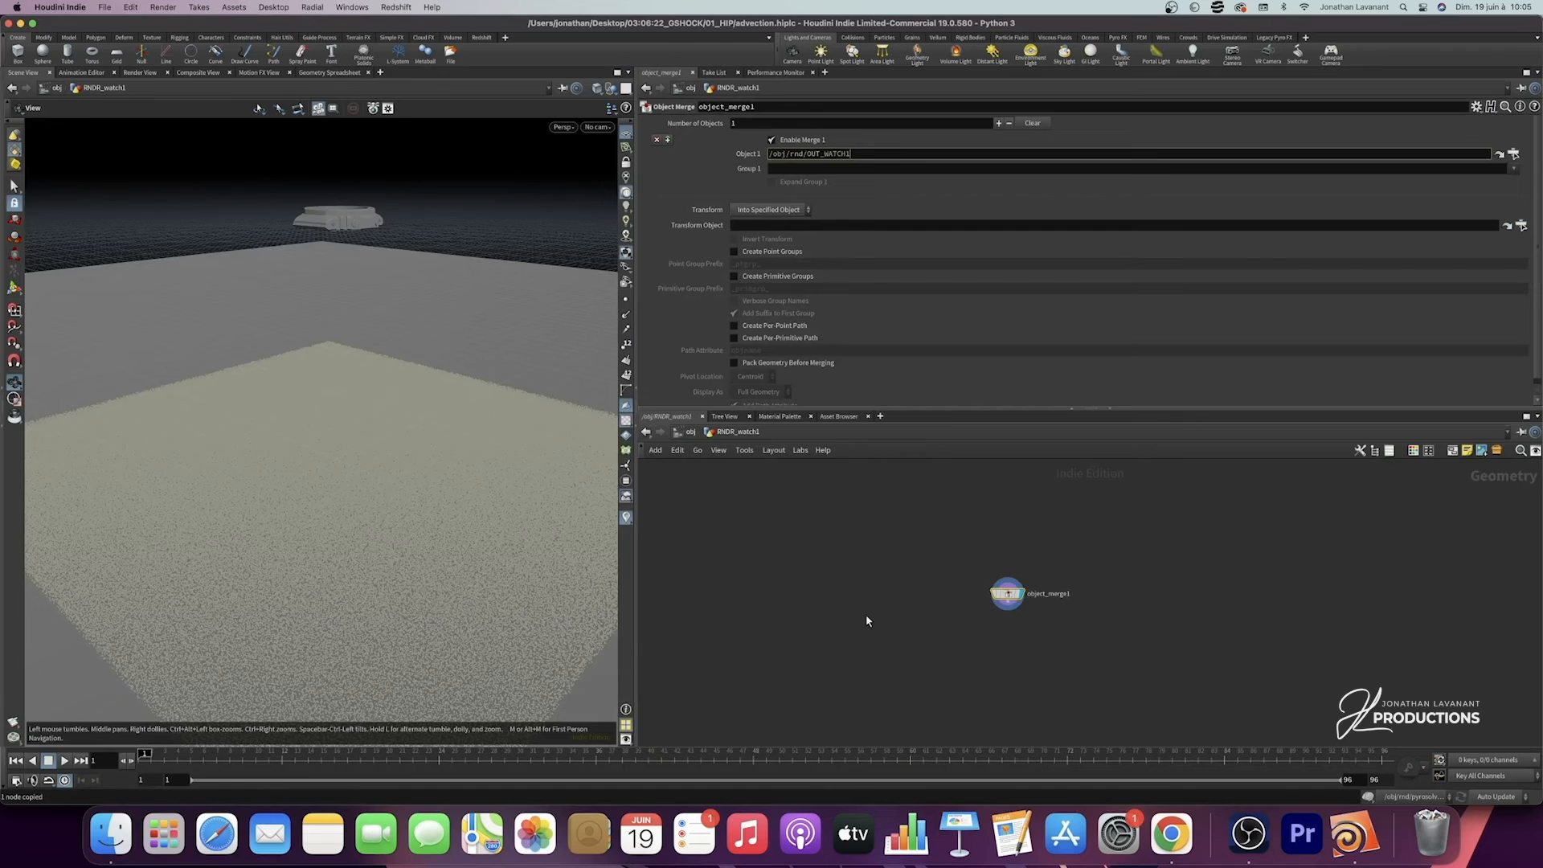
Step: Colour both new render objects, RNDR_part1 and RNDR_watch1, blue at the object level
left_click(690, 431)
left_click_drag(968, 711, 1093, 619)
key("c")
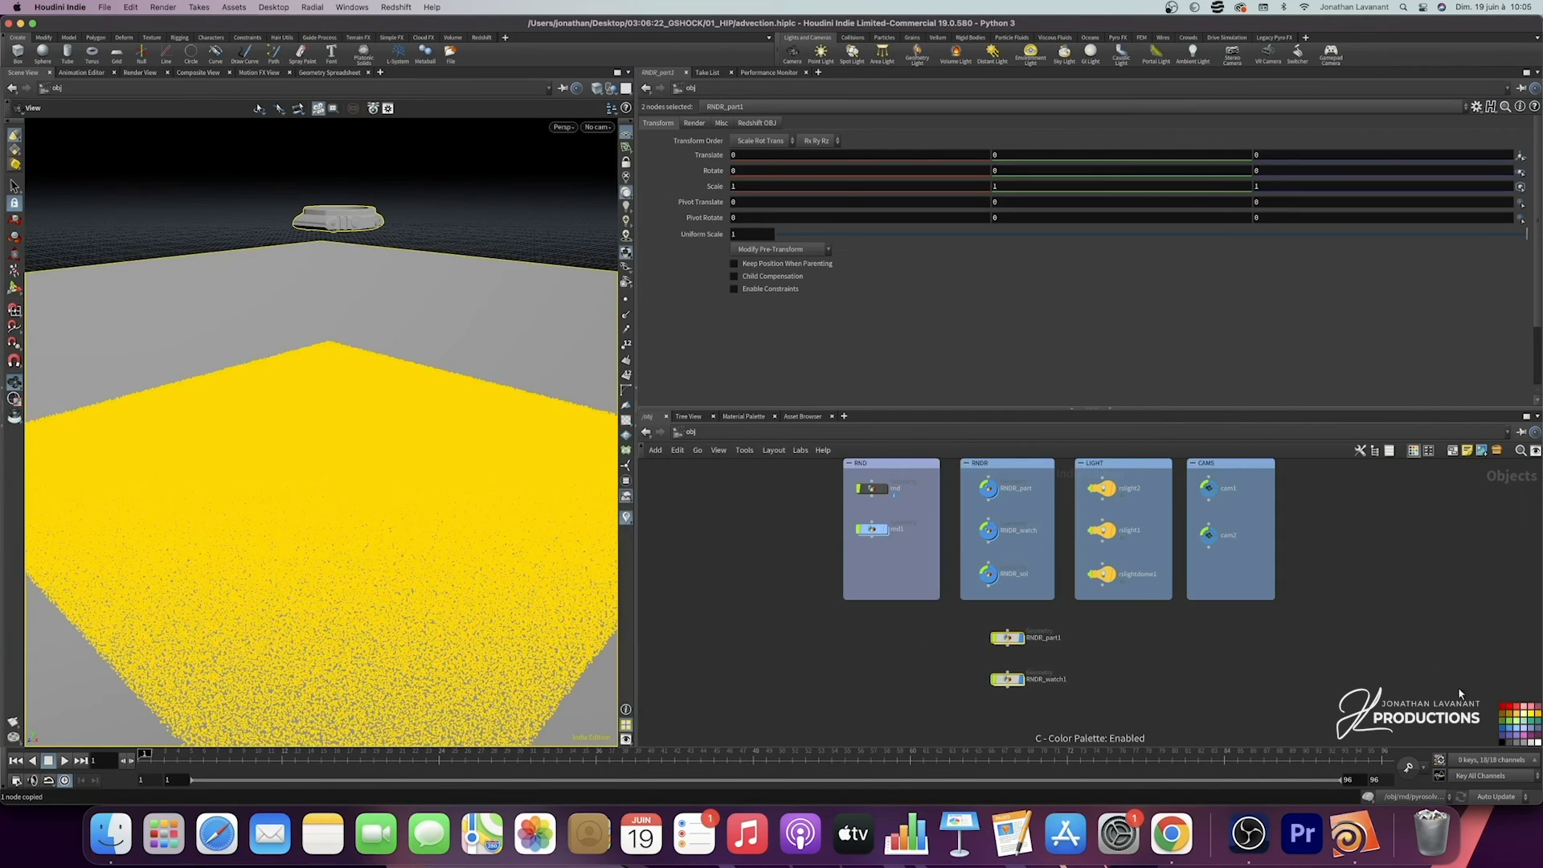
left_click(1507, 726)
left_click(1158, 661)
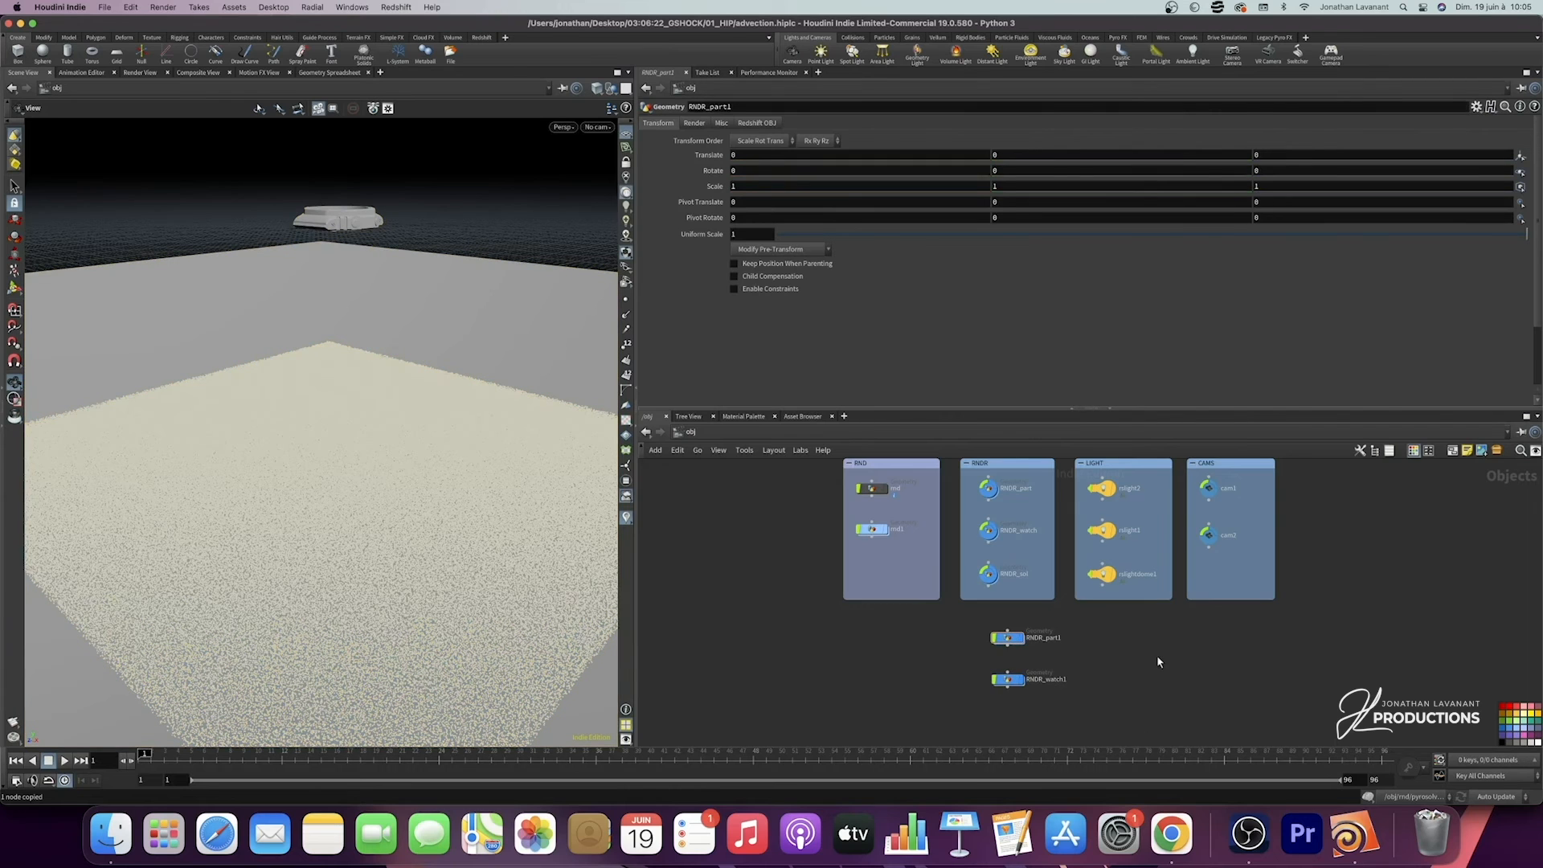
Step: Go to frame 15 and add a Delete node below the Object Merge inside the particle render object
double_click(1007, 639)
left_click(125, 760)
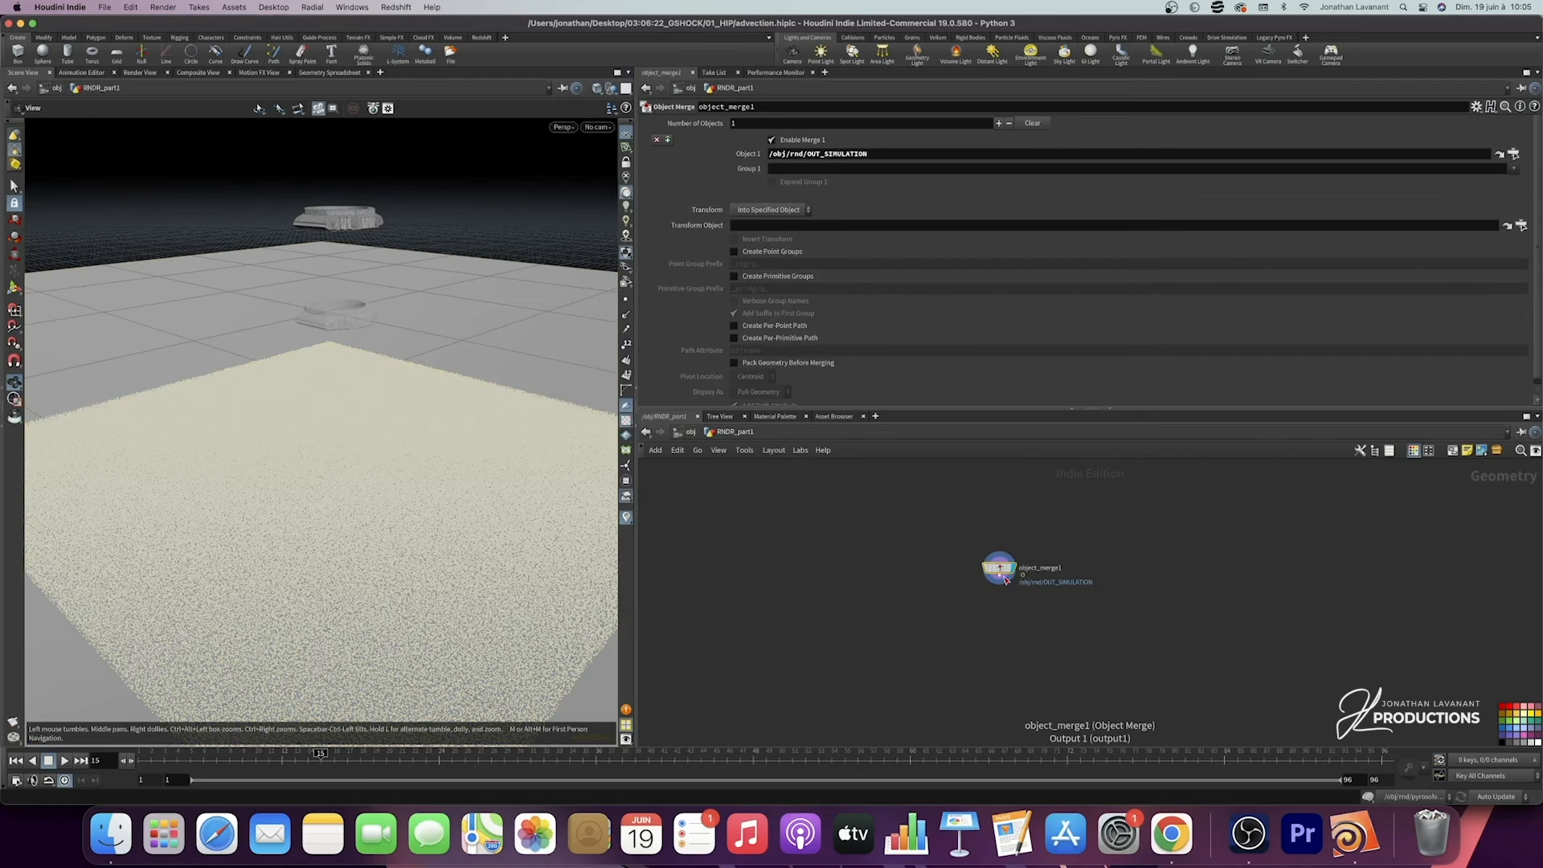
left_click(1000, 577)
key("Tab")
type("delet")
key("Return")
left_click(999, 616)
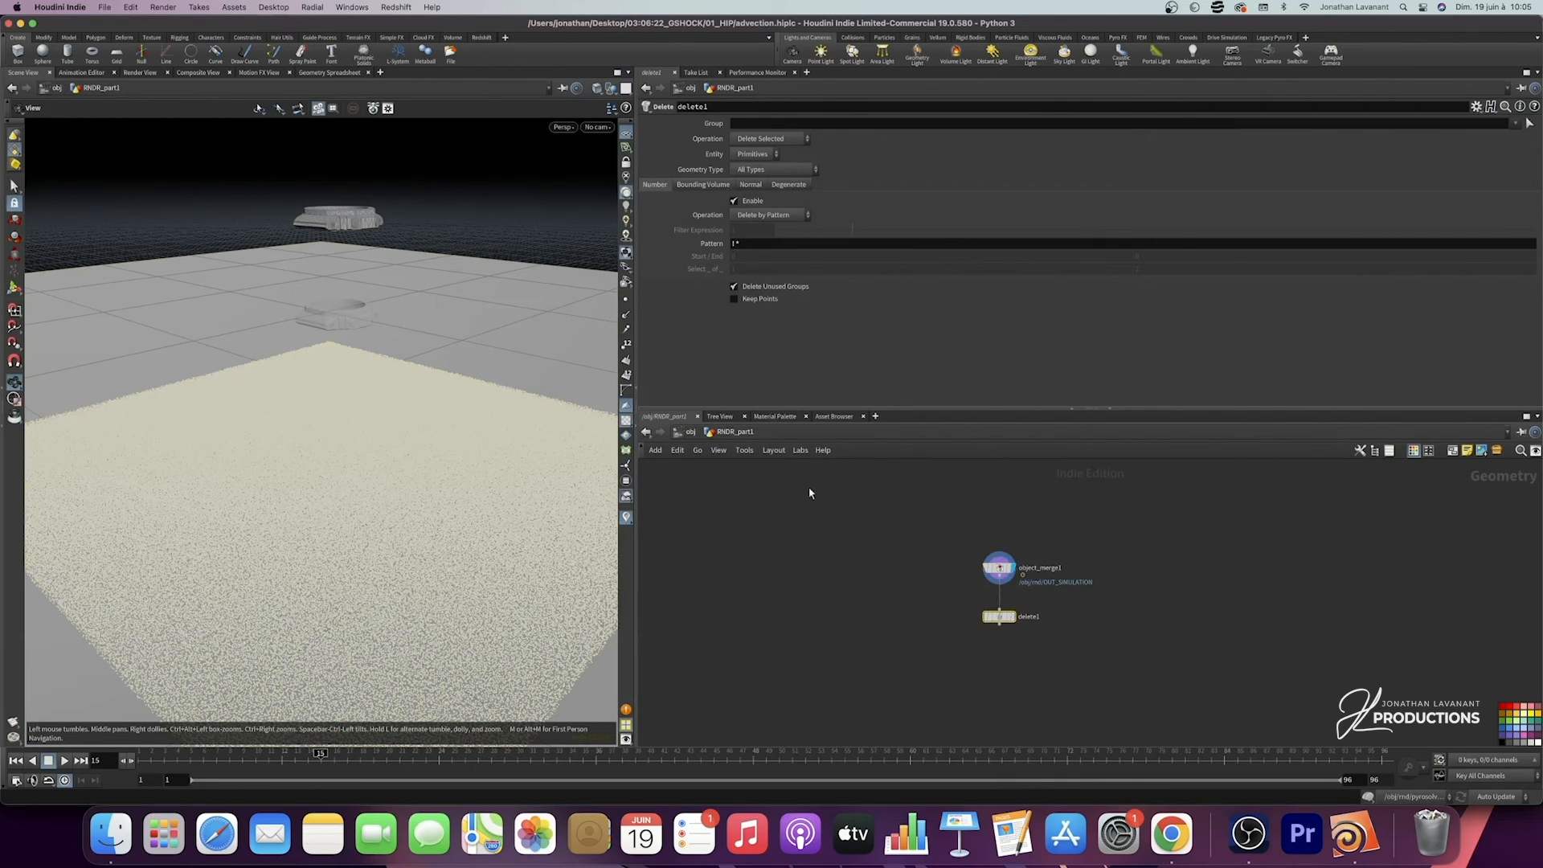
Step: Display the Delete node, enable its bounding box deletion and set the box's Center Y to 1.8
key("r")
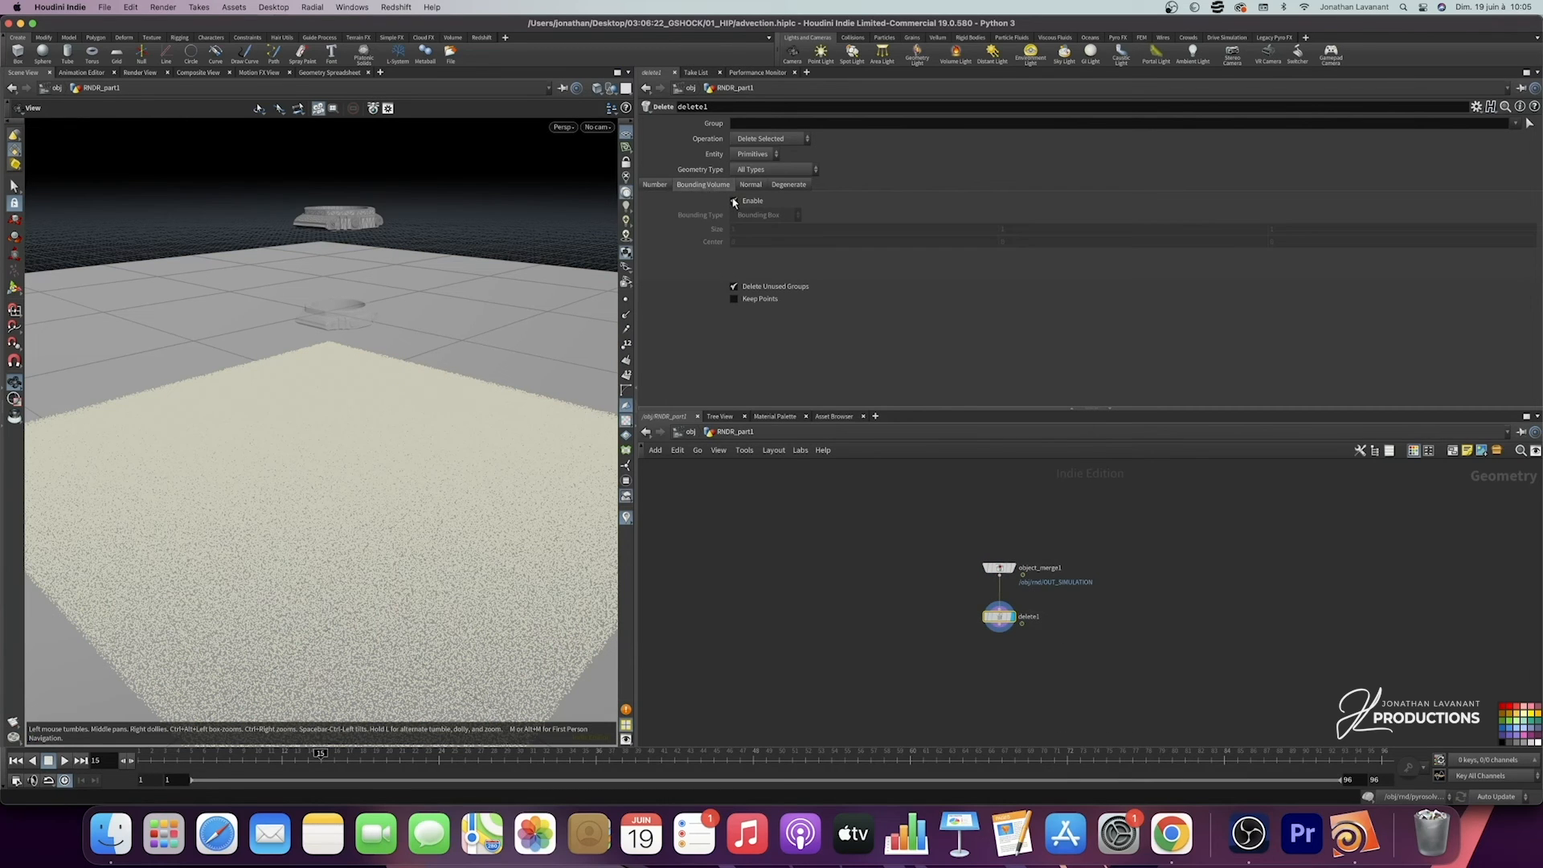
left_click(703, 184)
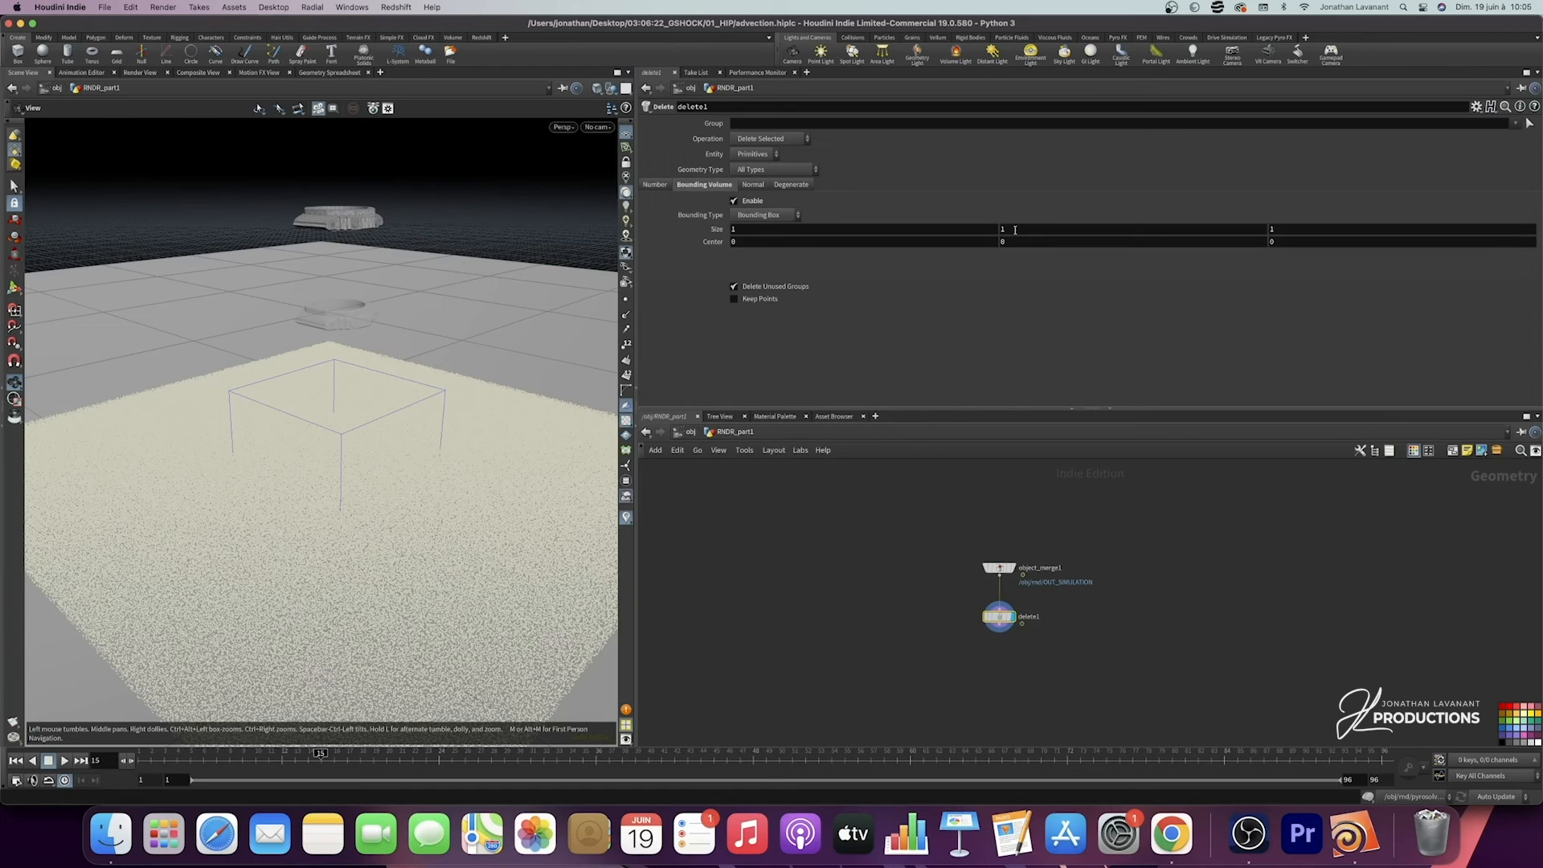
middle_click_drag(1033, 242, 1239, 232)
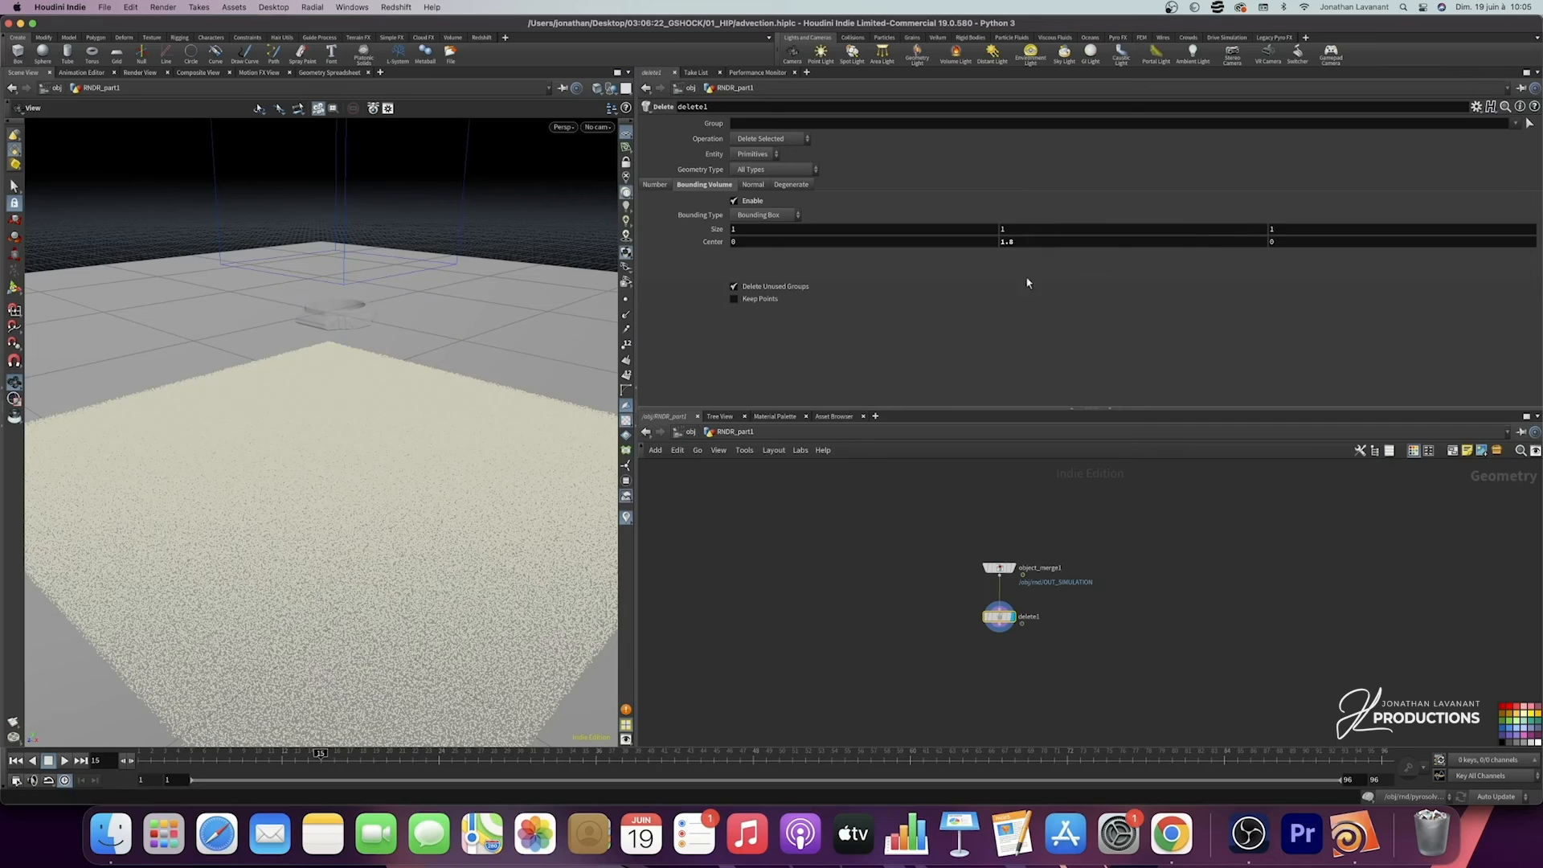
Step: Play the animation at the object level to check the particles and watch together
left_click(691, 432)
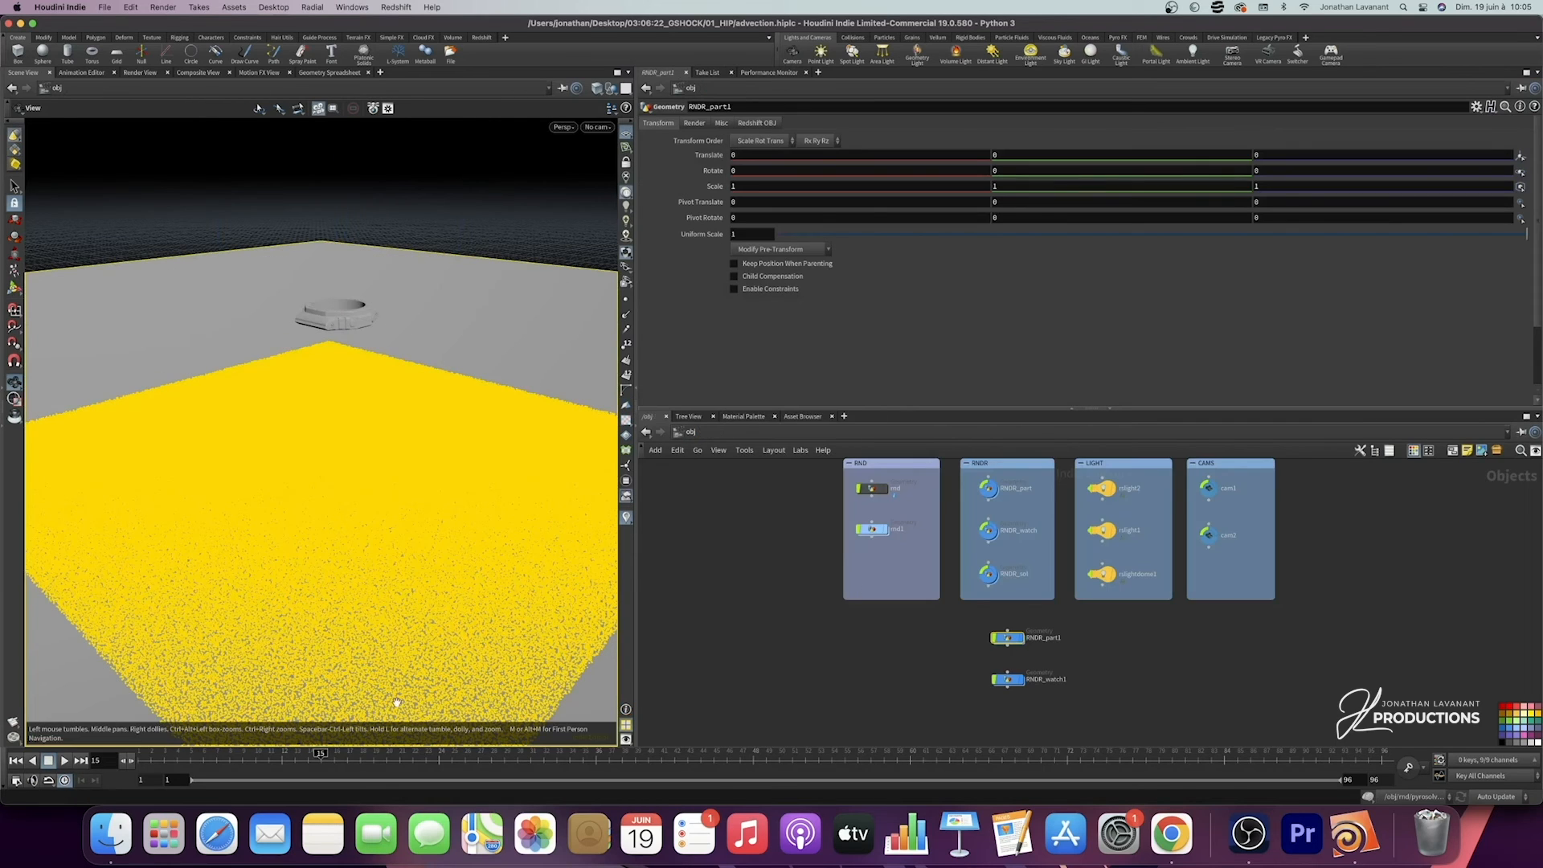
left_click(168, 763)
left_click(64, 760)
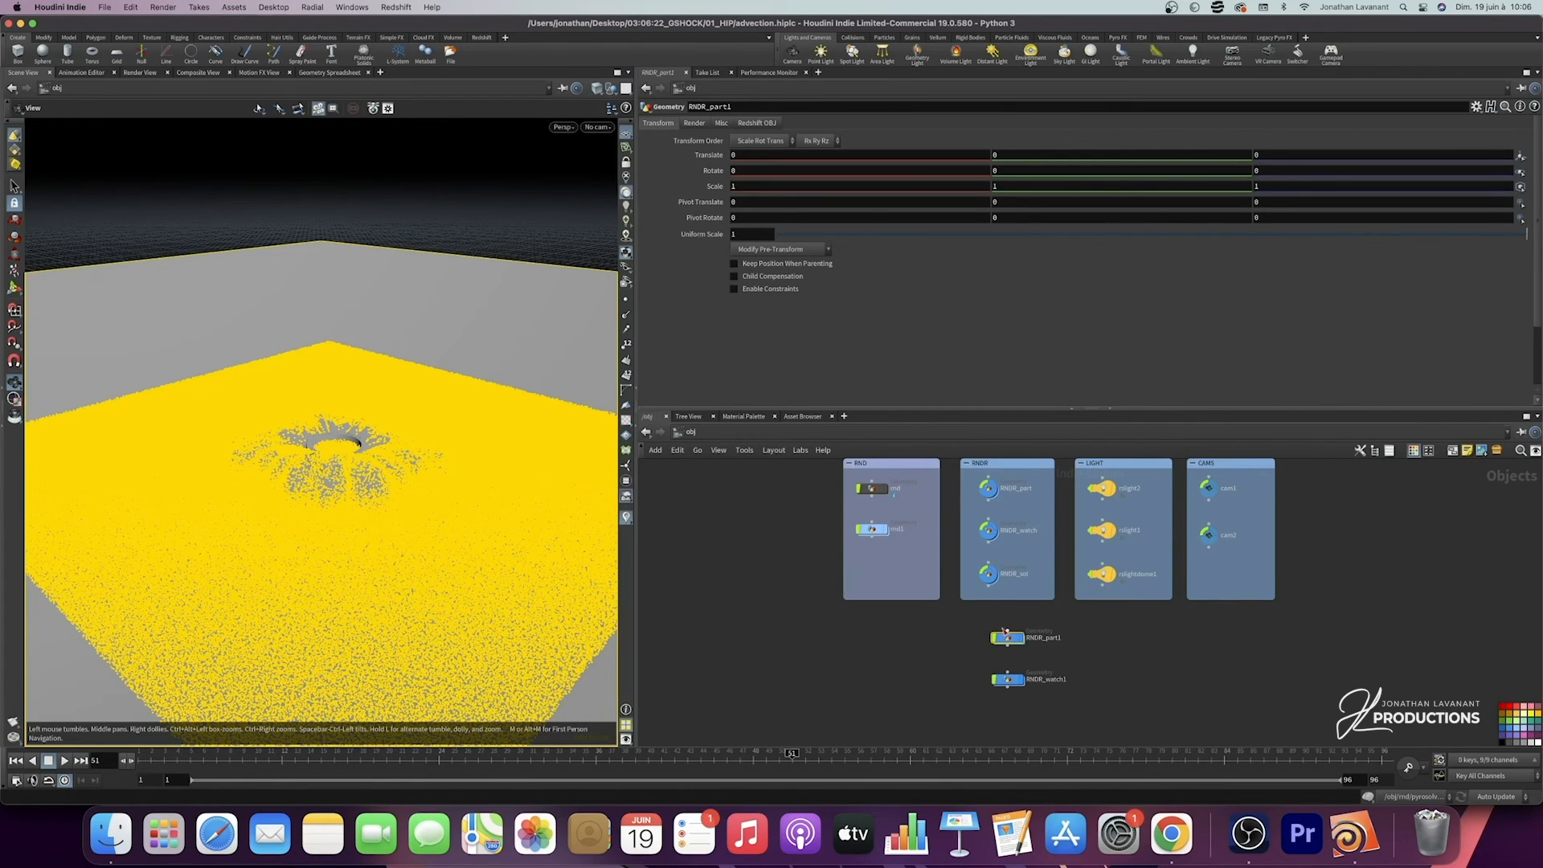
Step: Select the RNDR_sol ground object and review its render settings
middle_click_drag(1122, 666, 1113, 645)
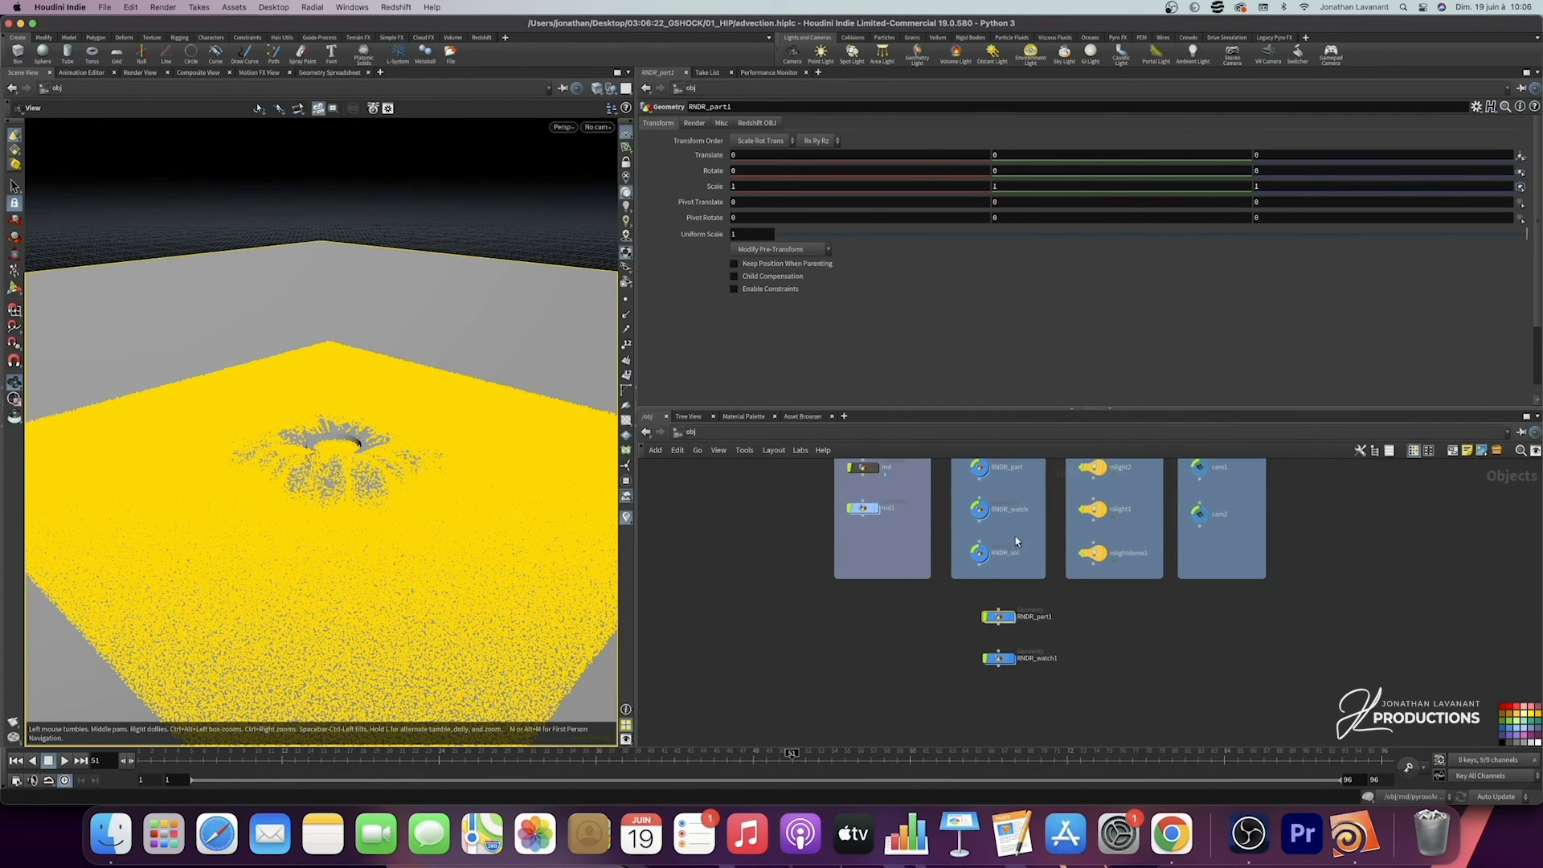
left_click(967, 562)
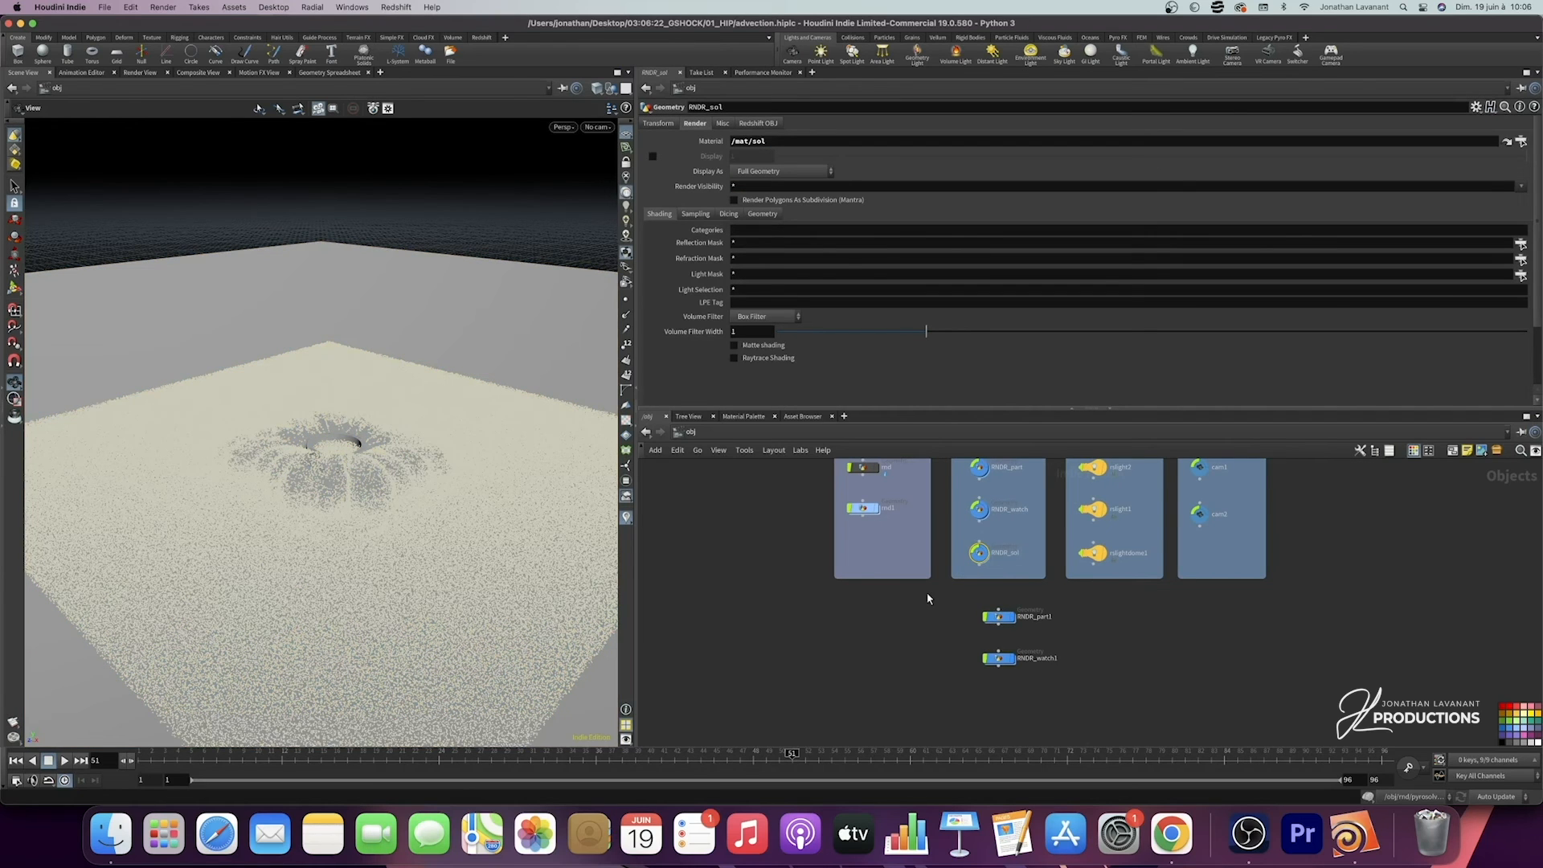
middle_click_drag(927, 598, 909, 611)
scroll(890, 647, "down", 1)
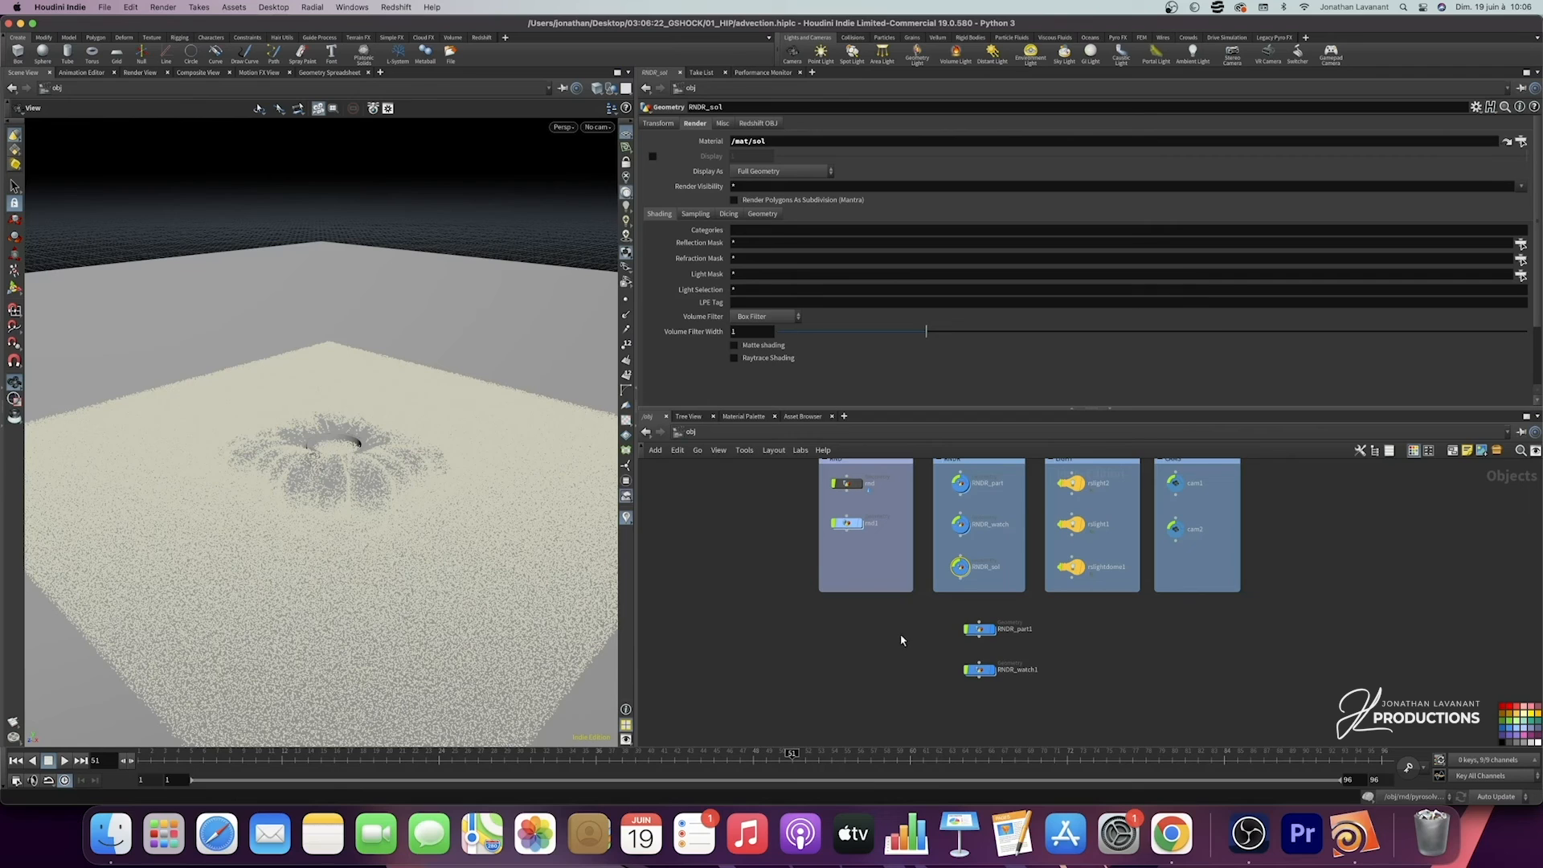
Step: Enable Render Object as Particles in RNDR_part1's Redshift settings and set its Global Scale Multiplier to 0.01
left_click_drag(939, 608, 955, 647)
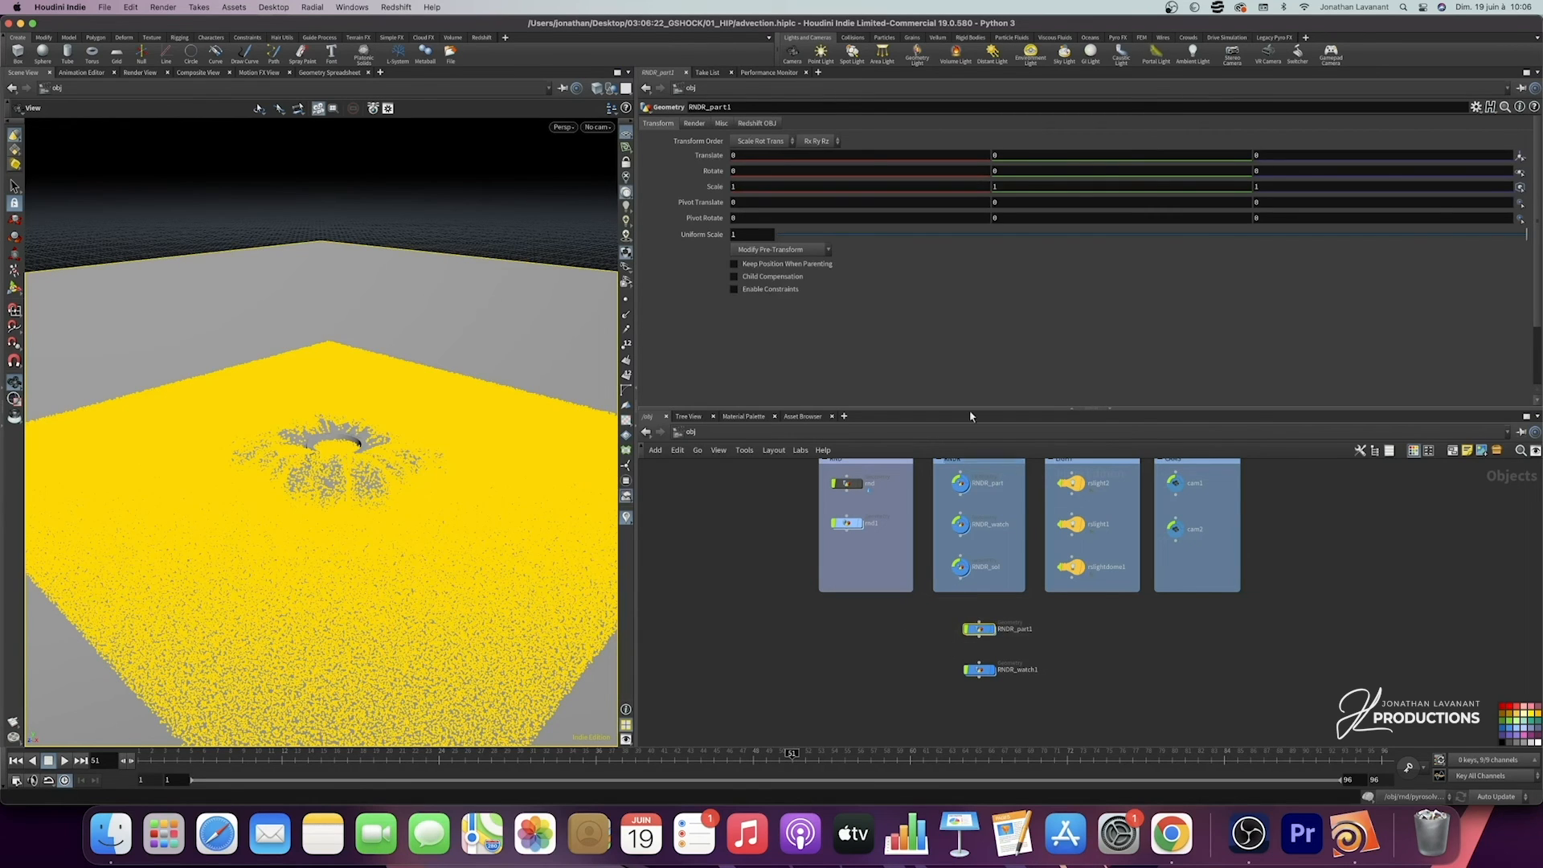
left_click(753, 124)
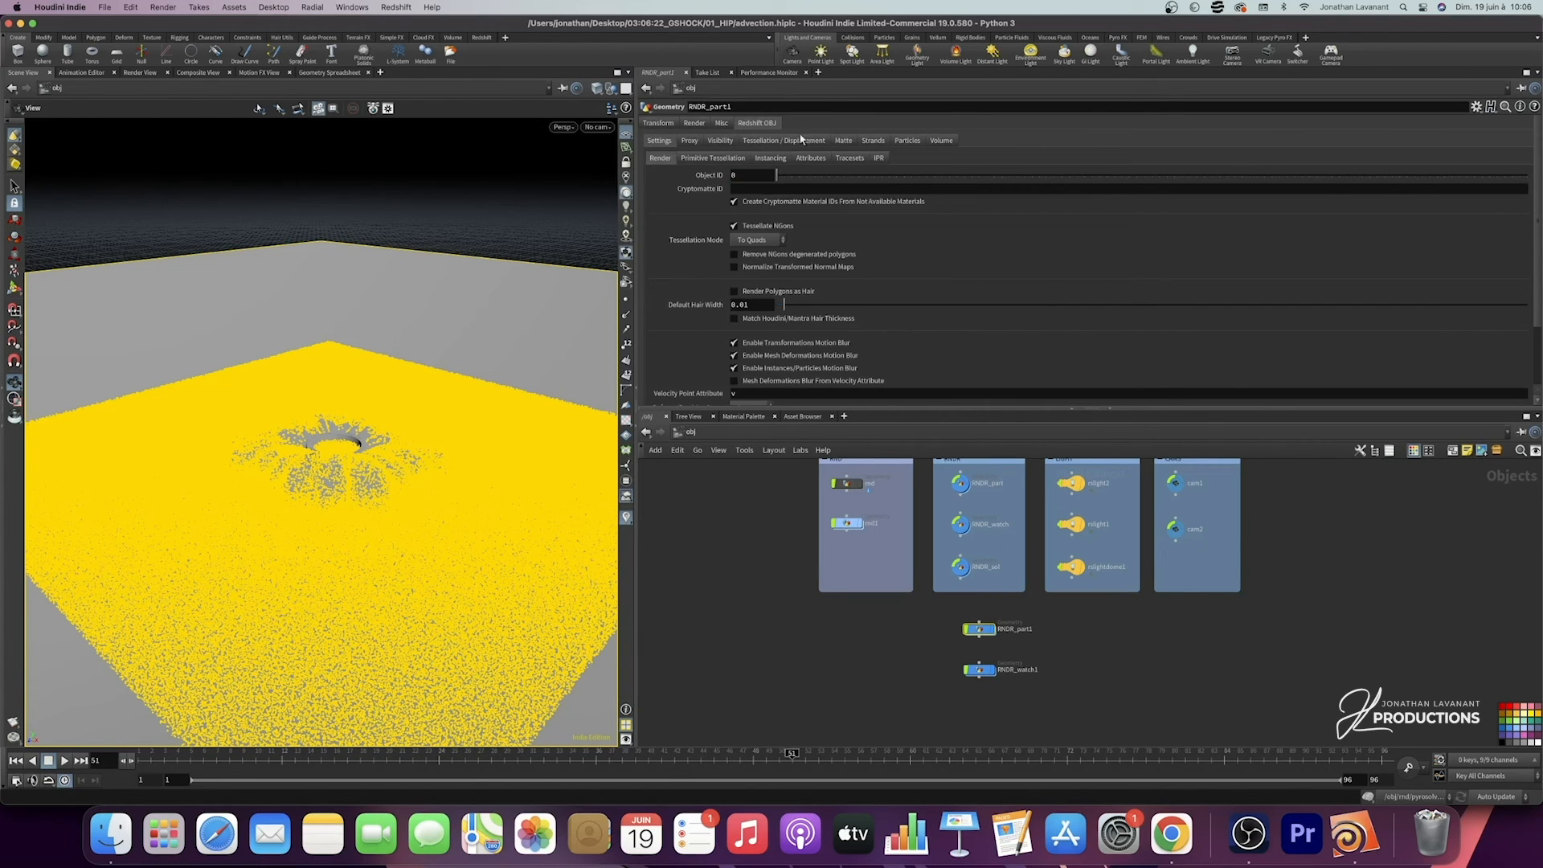
left_click(904, 141)
left_click(734, 170)
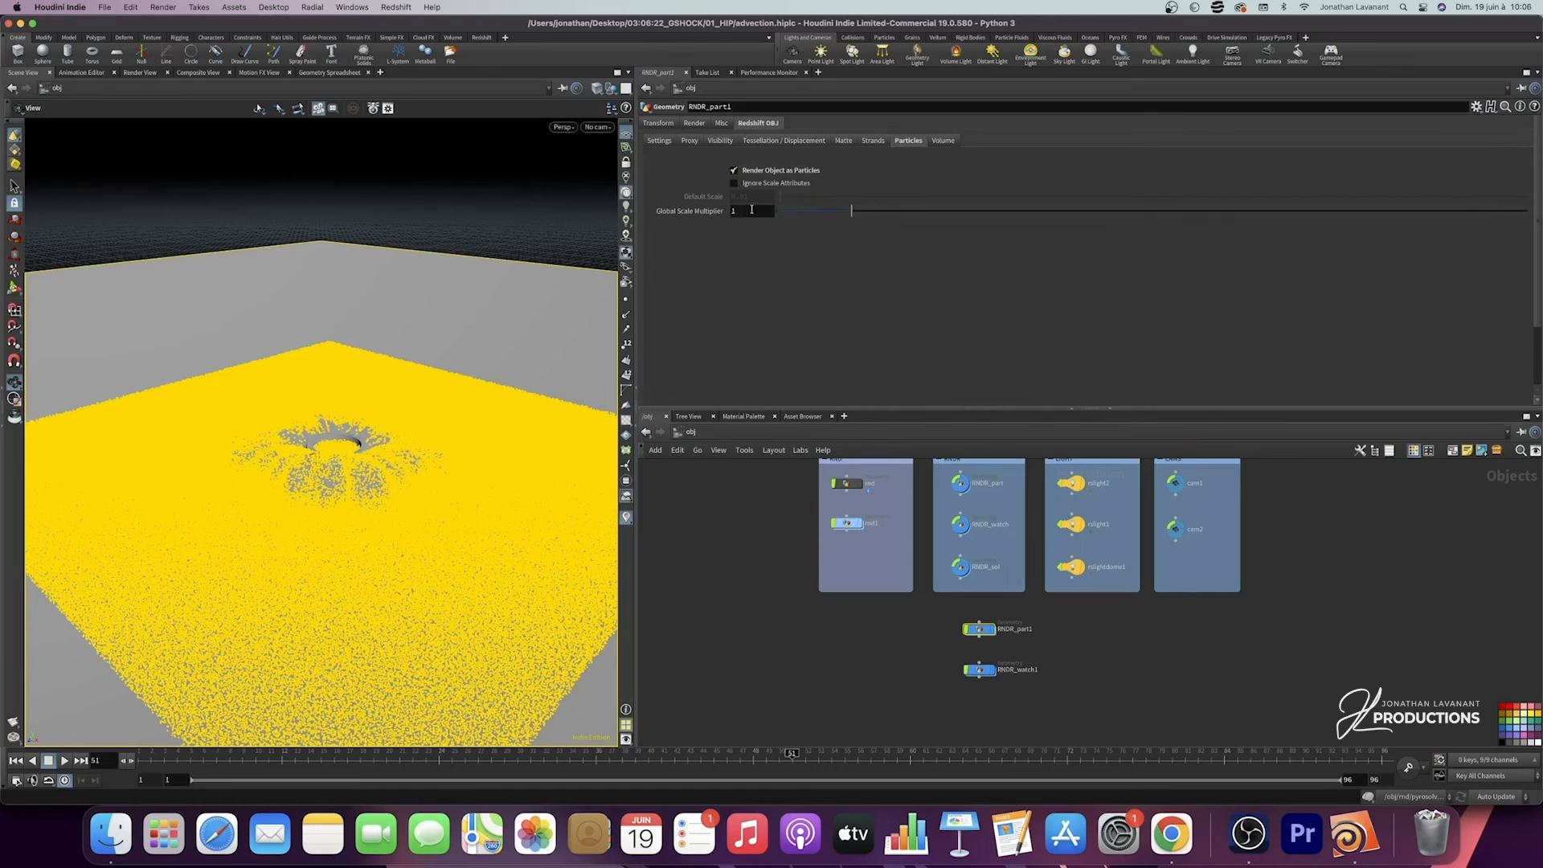
left_click(733, 211)
key("Return")
left_click(960, 484)
left_click(1020, 628)
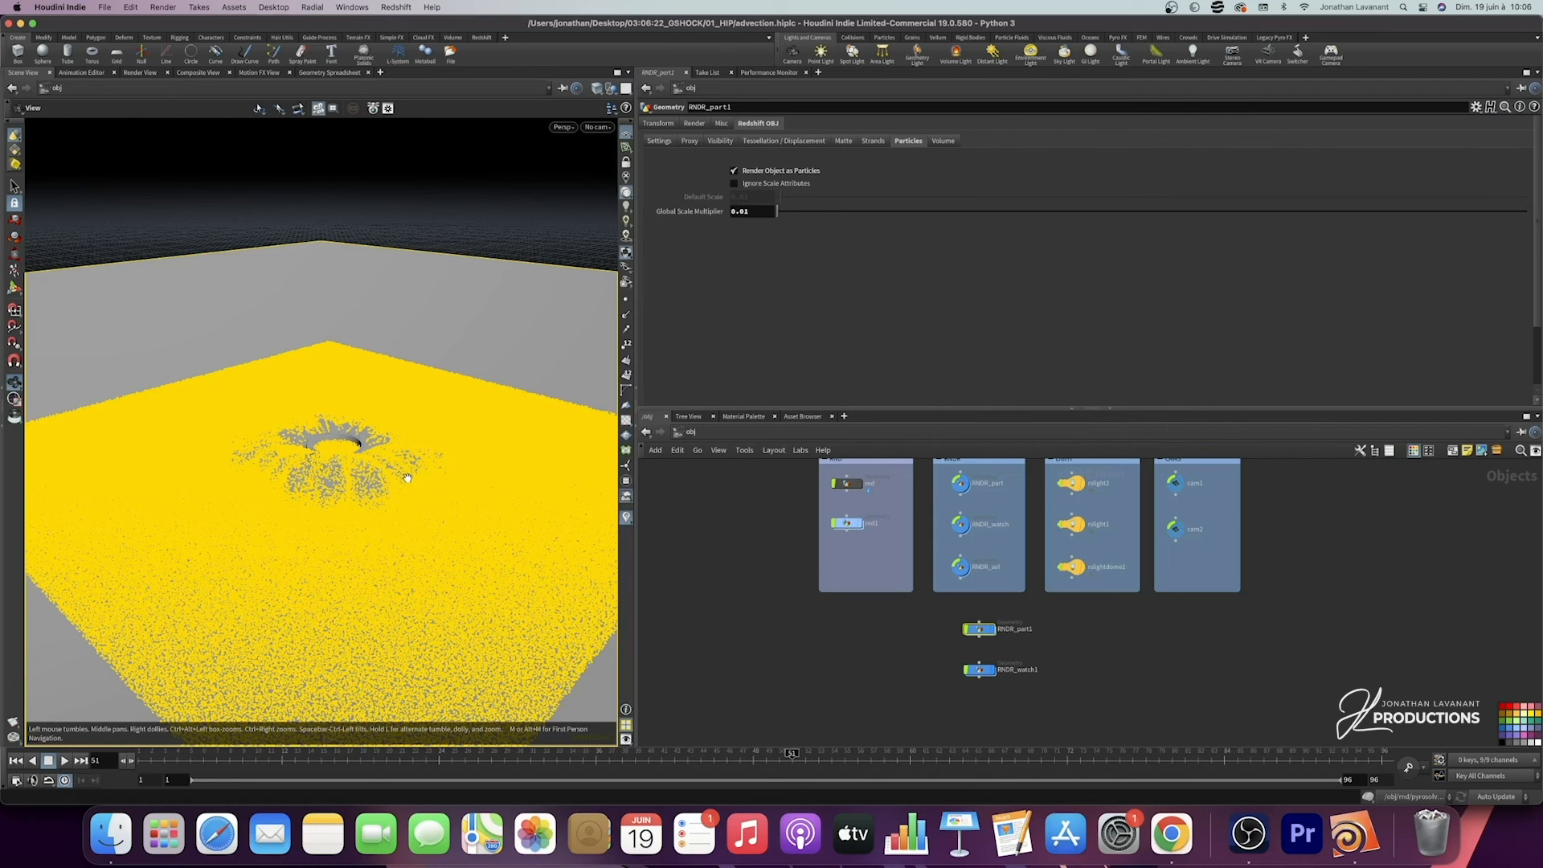
Step: Open the mat network and review the existing watch, part and sol materials
middle_click_drag(895, 604, 875, 625)
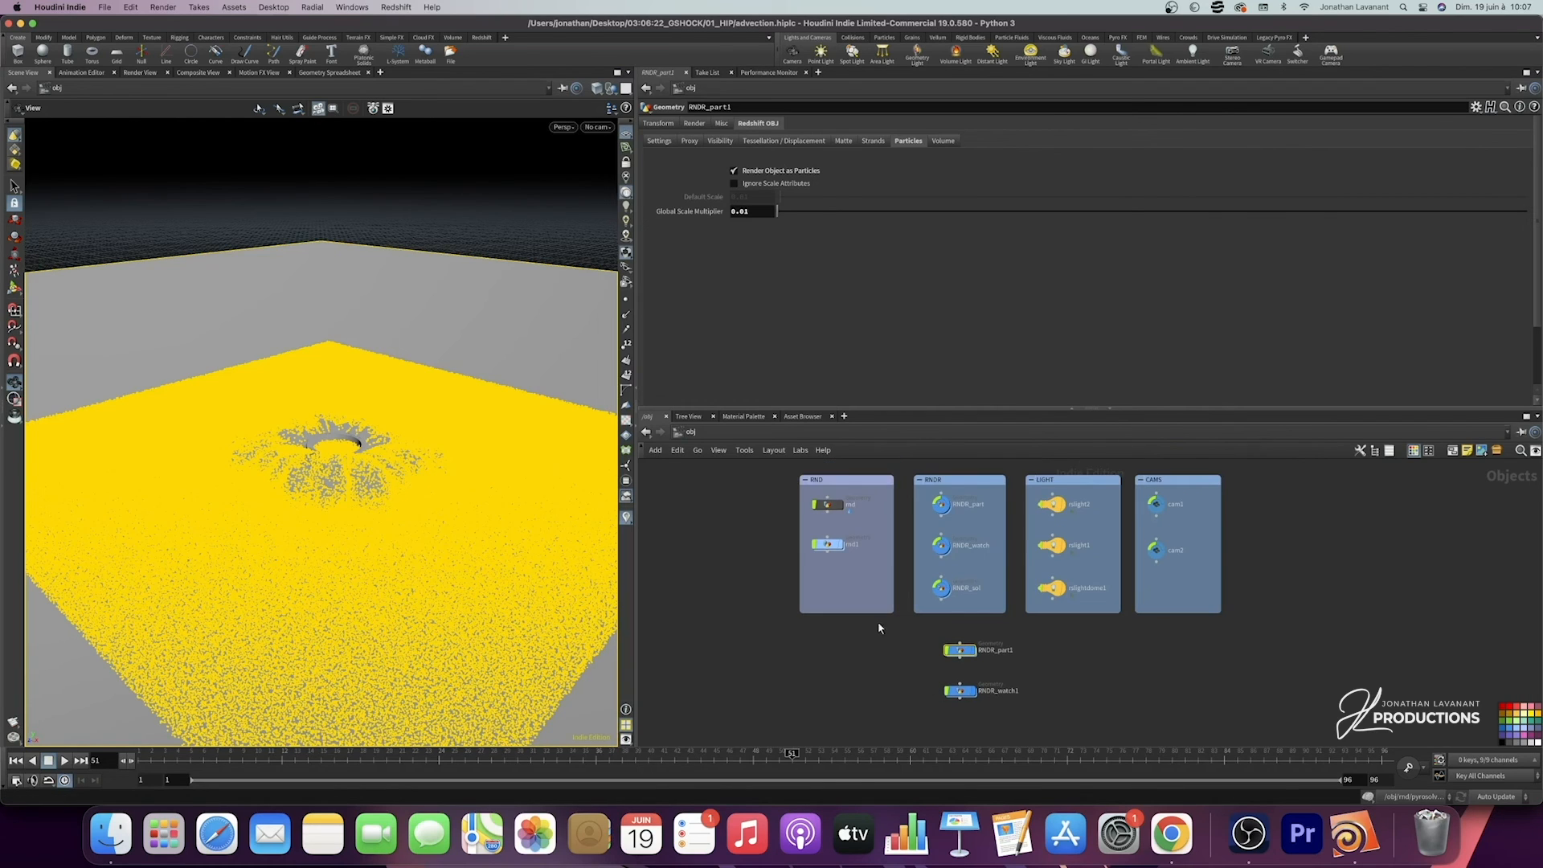
left_click(850, 429)
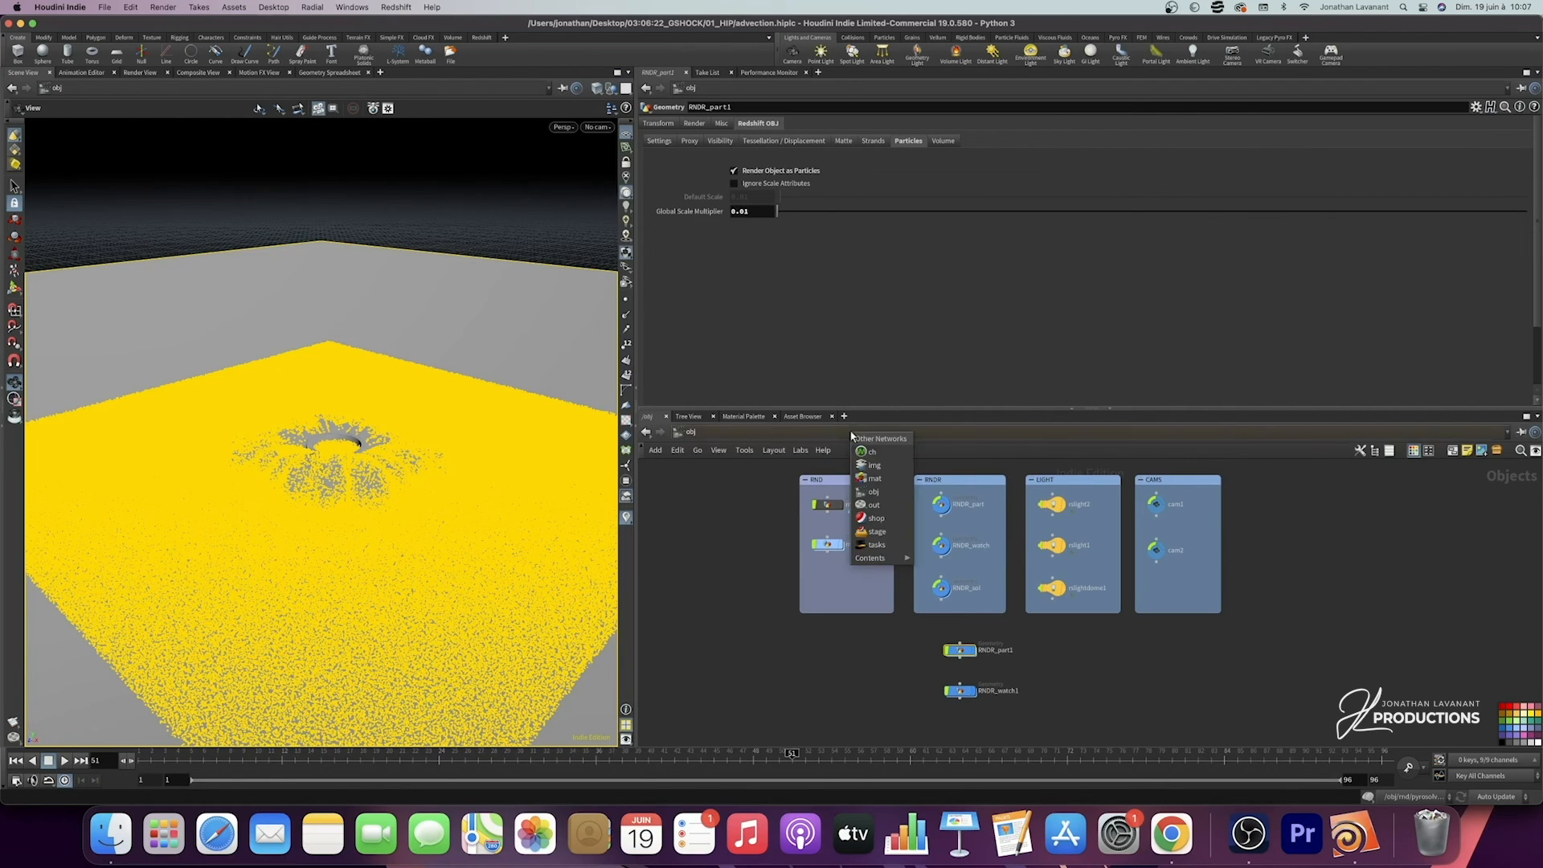
left_click(880, 486)
scroll(979, 560, "down", 2)
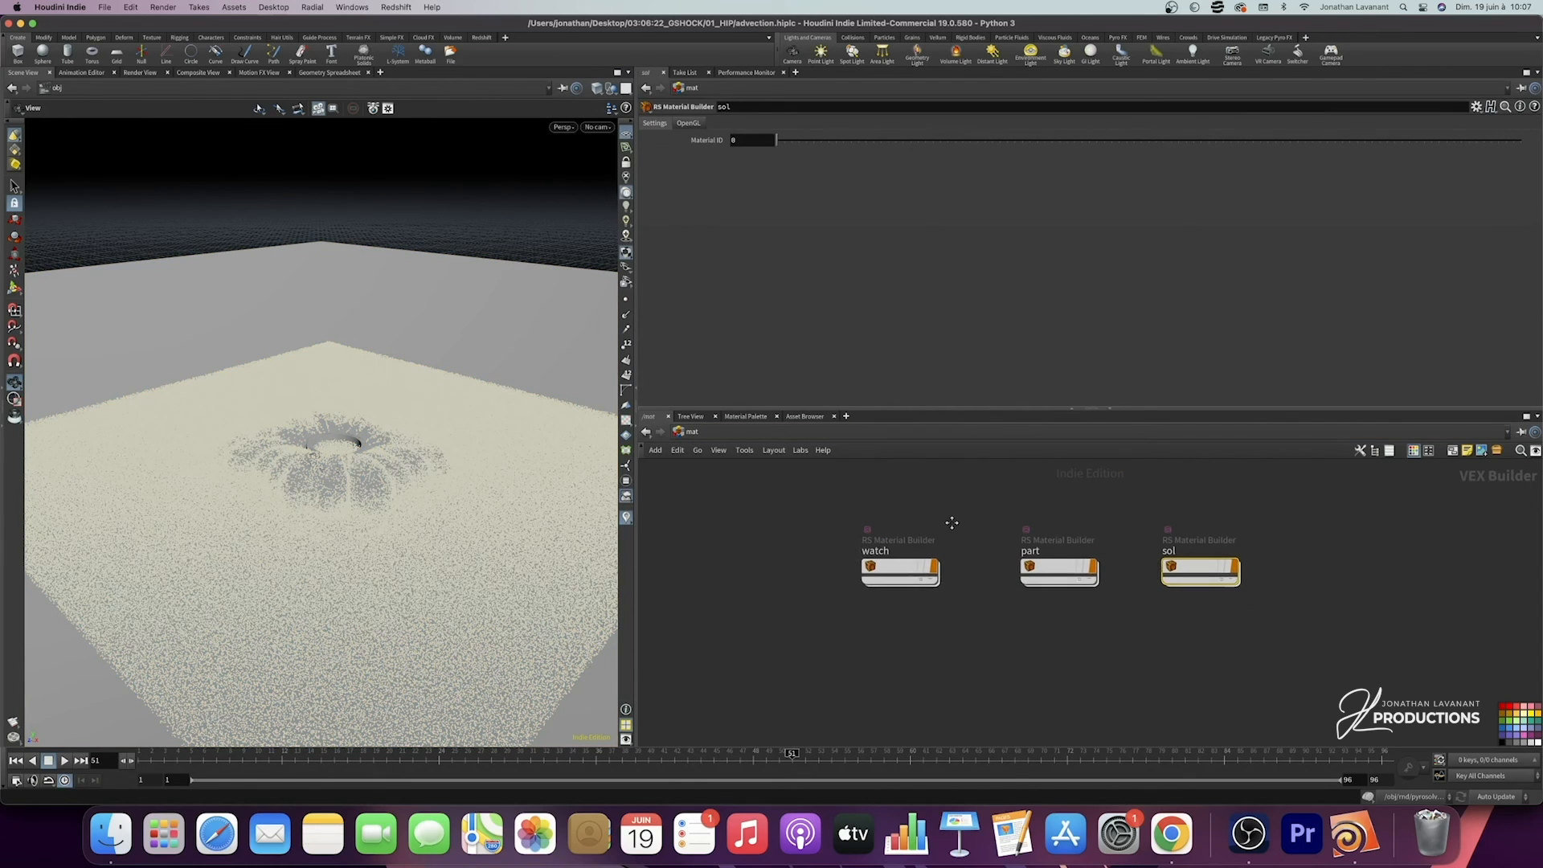
left_click_drag(834, 560, 1268, 612)
left_click_drag(1328, 544, 1108, 589)
left_click_drag(1099, 492, 1011, 655)
left_click_drag(1342, 498, 1157, 596)
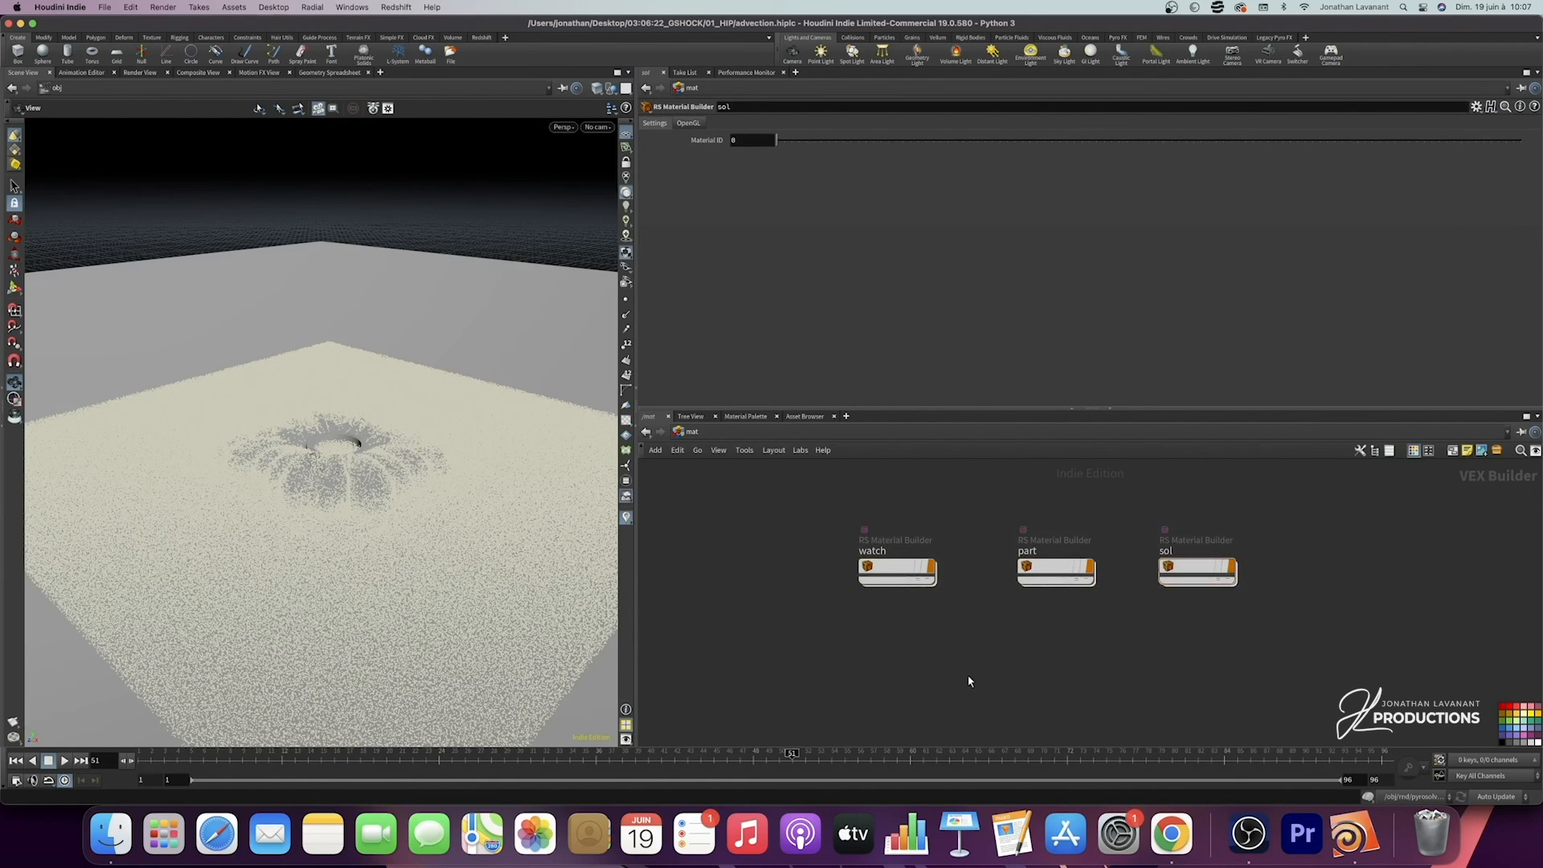
Step: Add an RS Material Builder below the watch material
key("Tab")
type("rs mate")
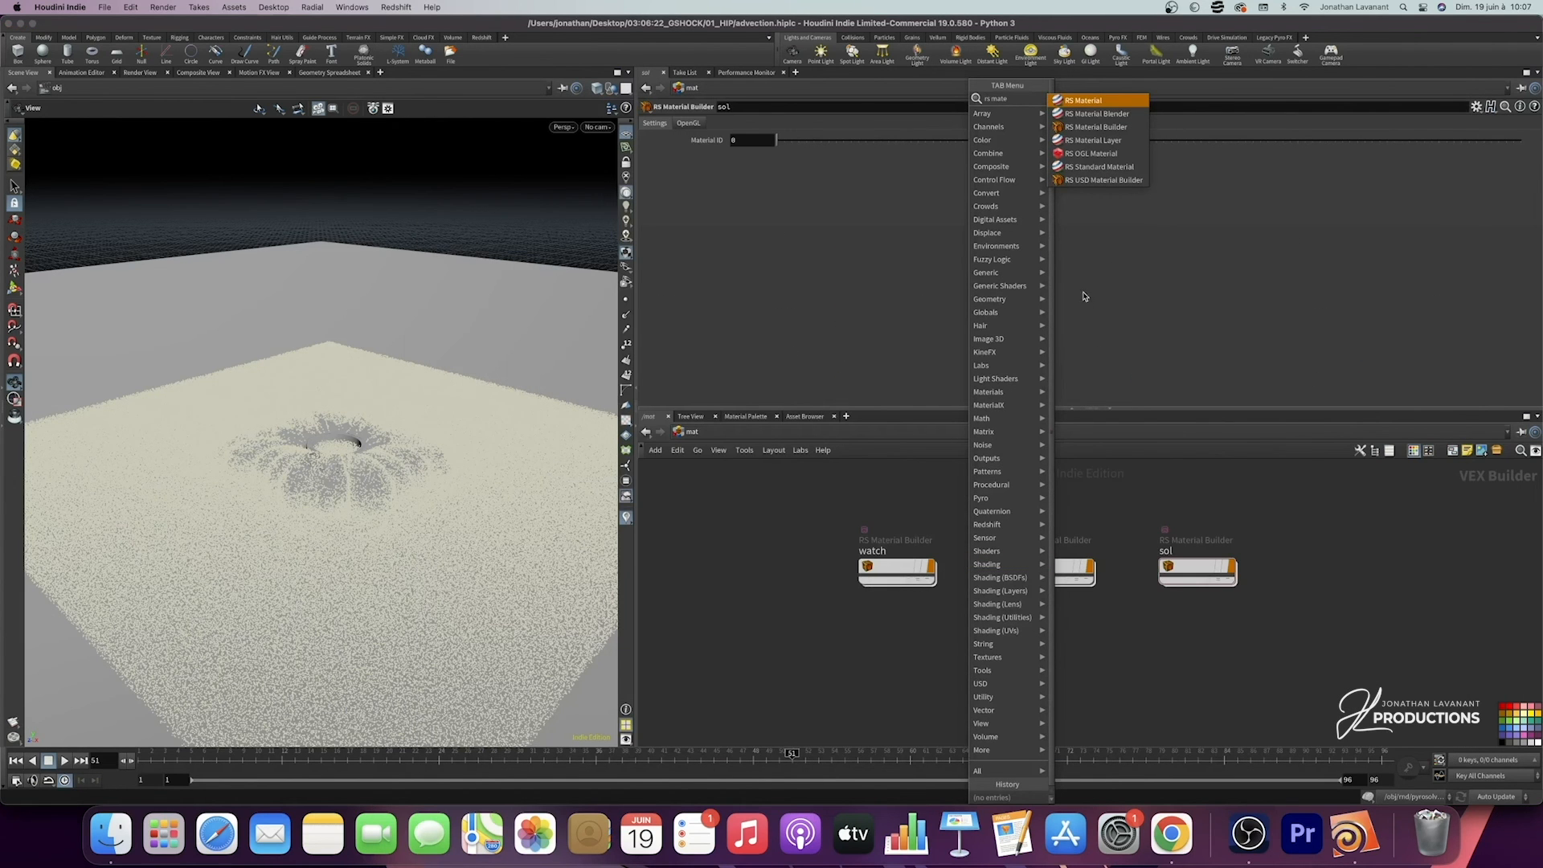
left_click(1087, 130)
left_click(890, 663)
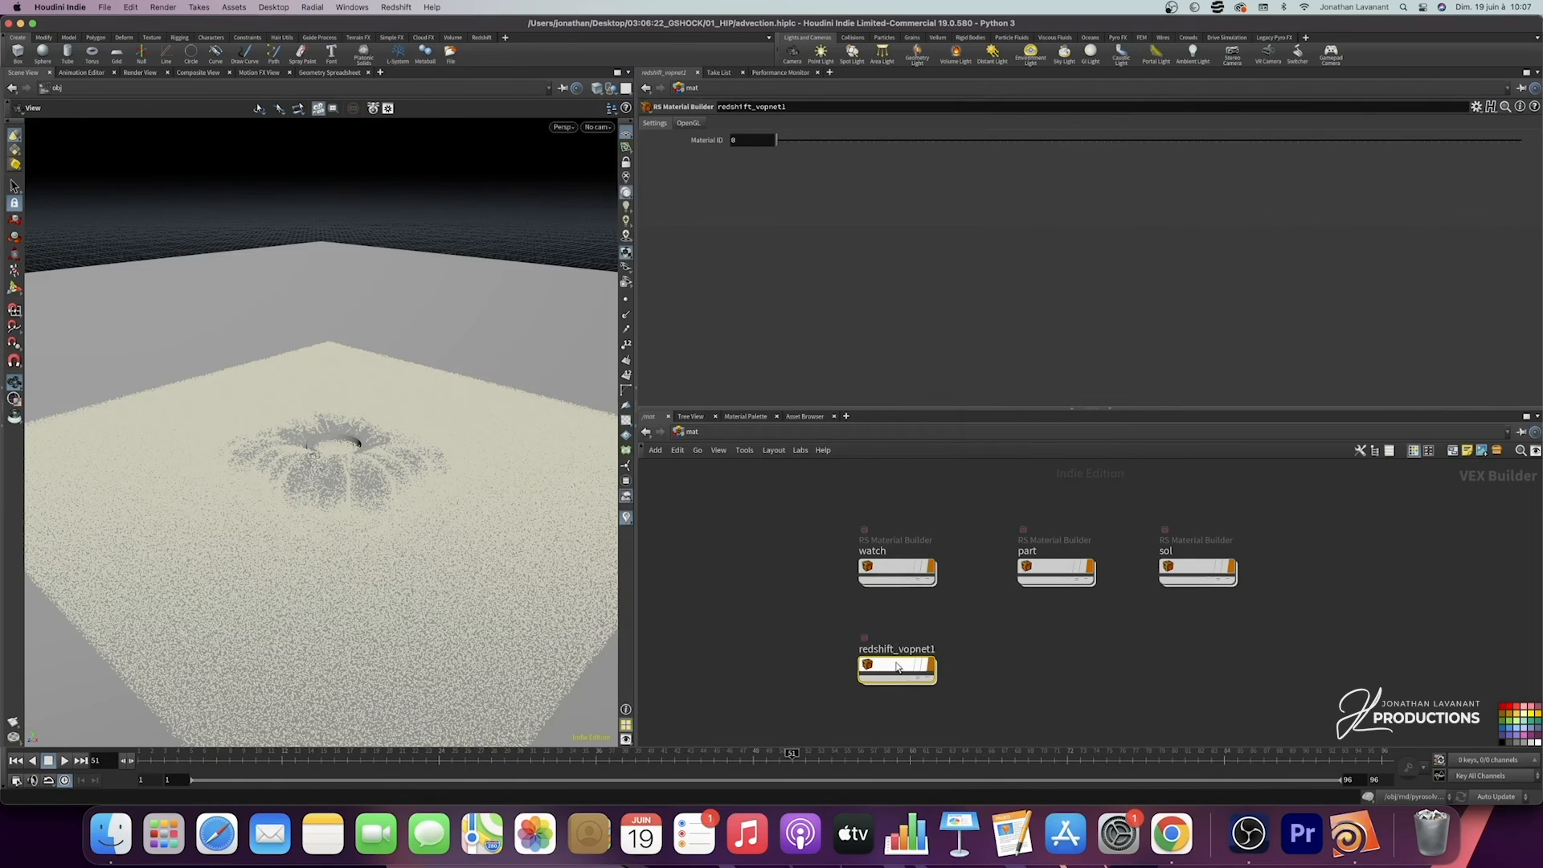
Step: Open the new redshift_vopnet1 material builder, check its default Standard Material network and return to the mat network
double_click(890, 663)
left_click_drag(1003, 557, 970, 580)
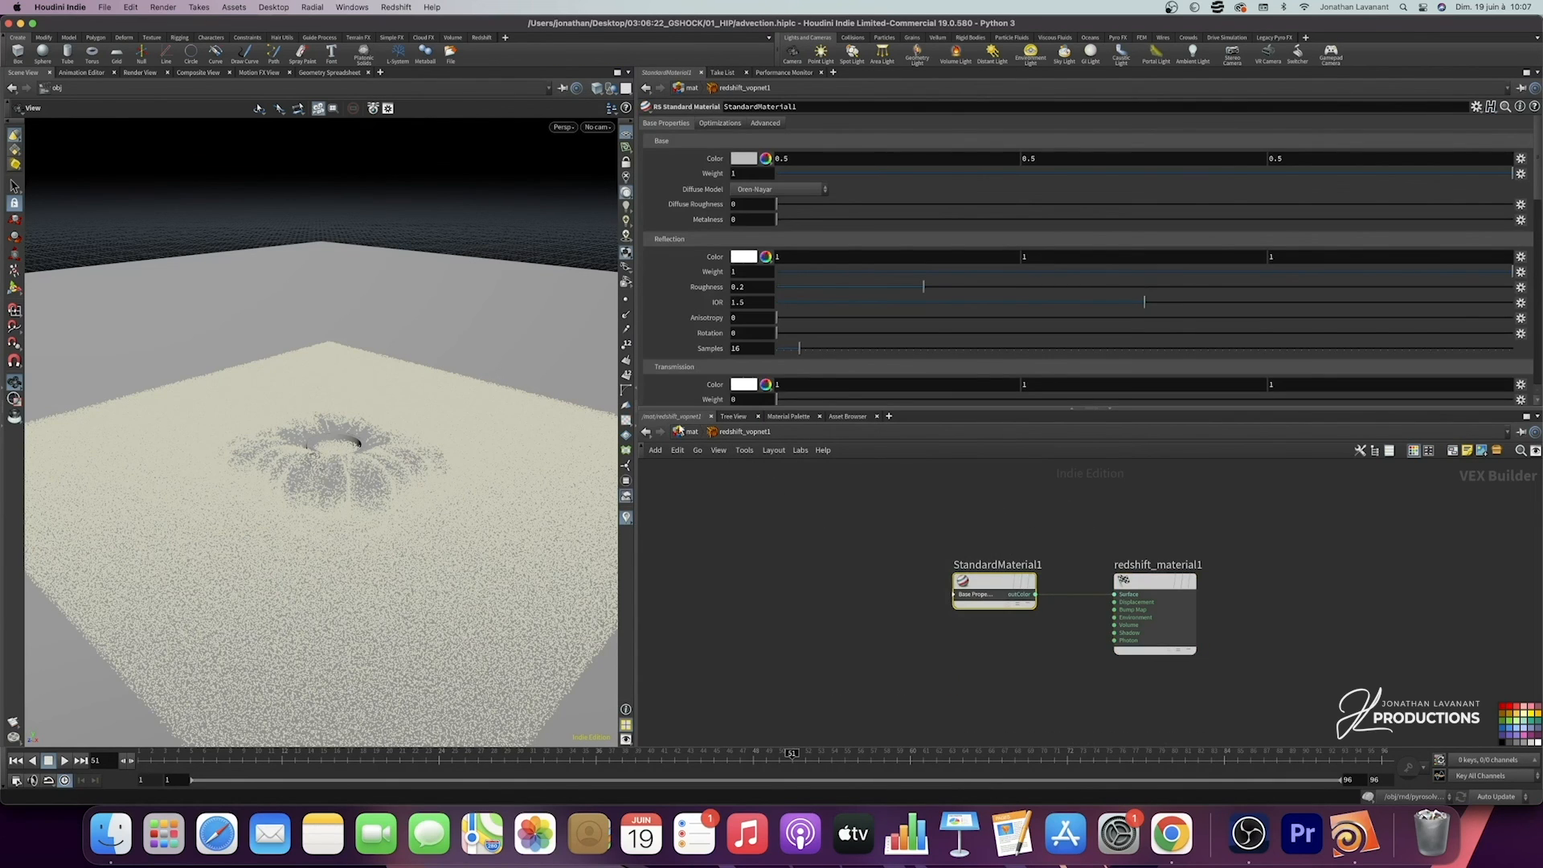
left_click(693, 434)
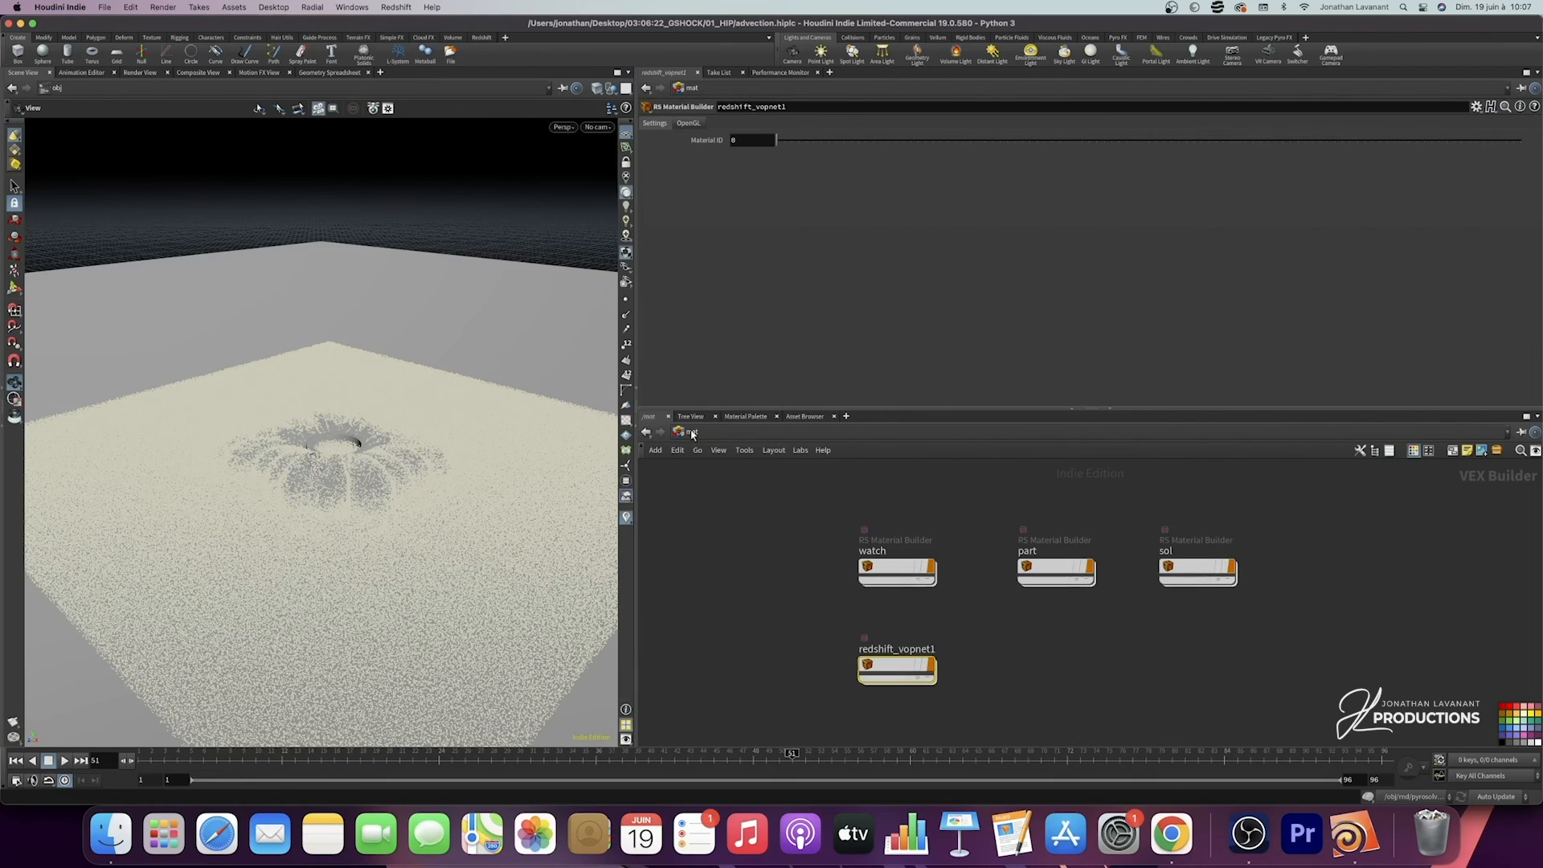
Step: Return to the object network and assign the part material from the mat network to RNDR_part1
left_click(730, 429)
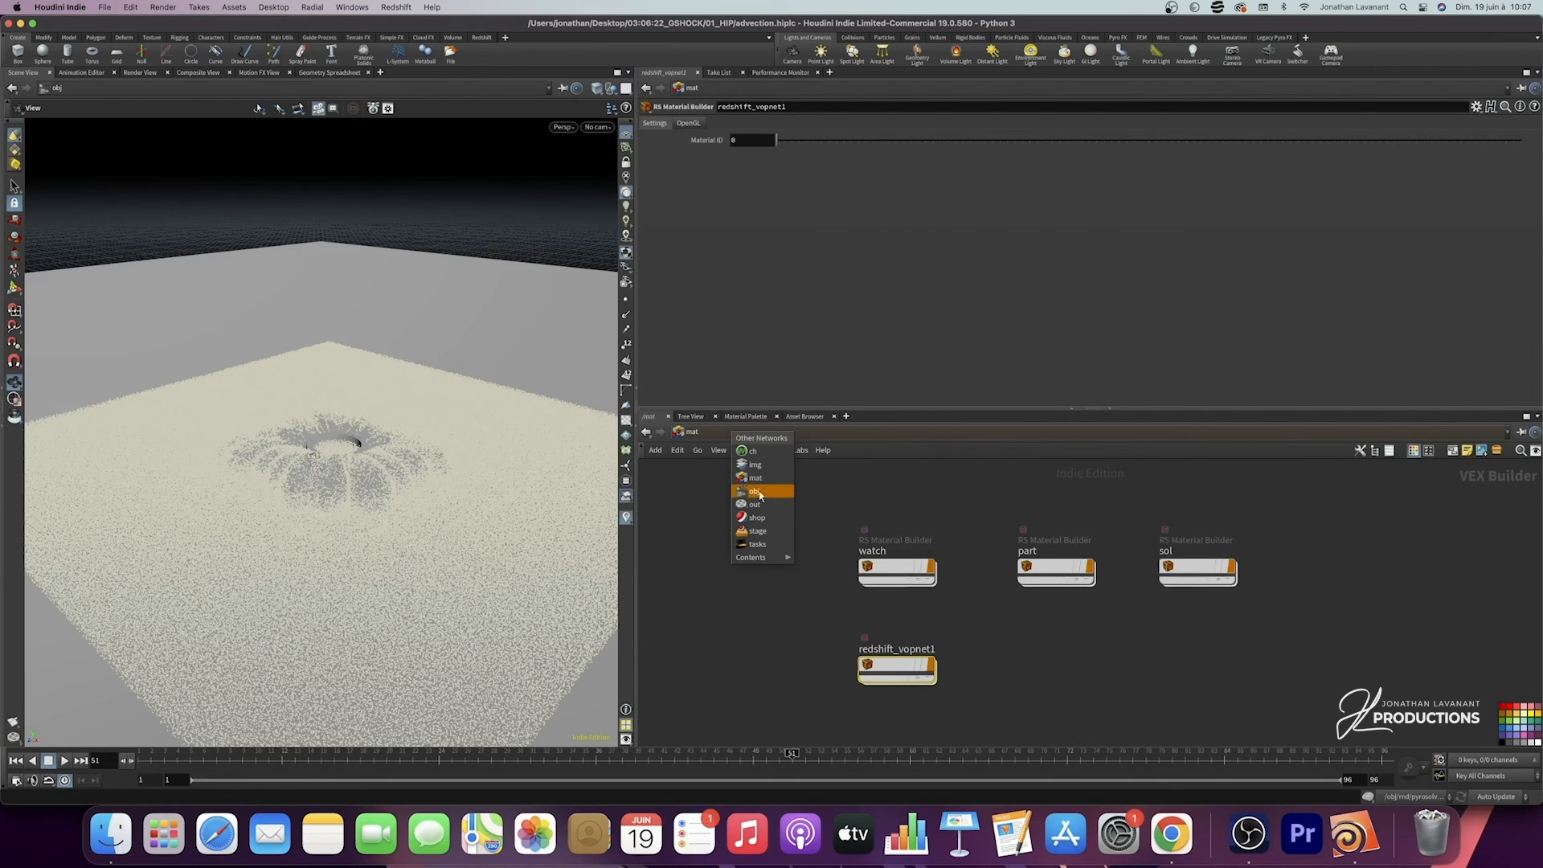
left_click(783, 497)
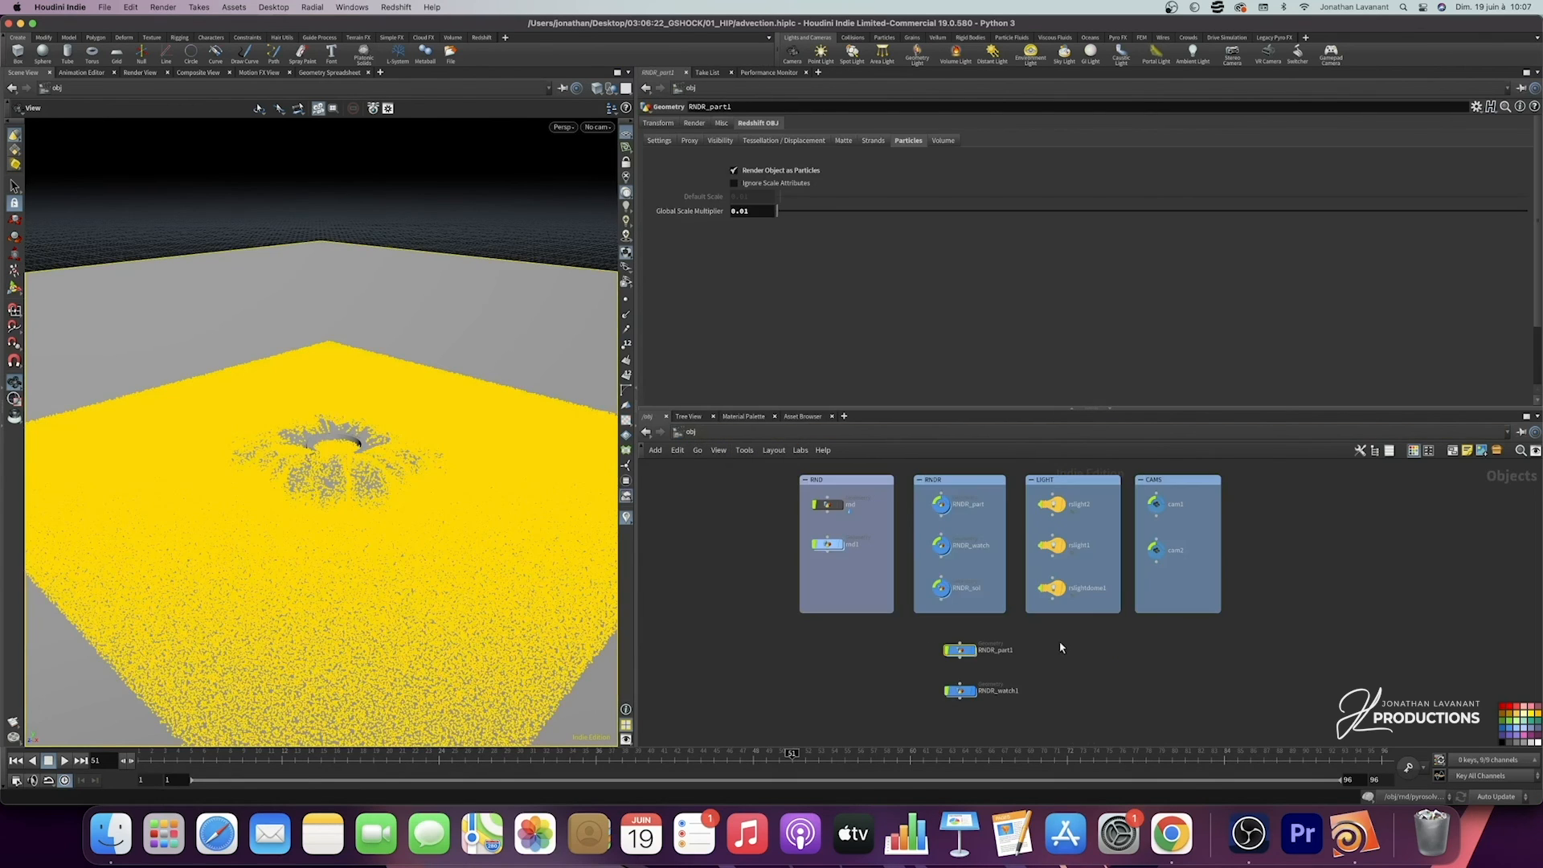
scroll(1059, 640, "up", 3)
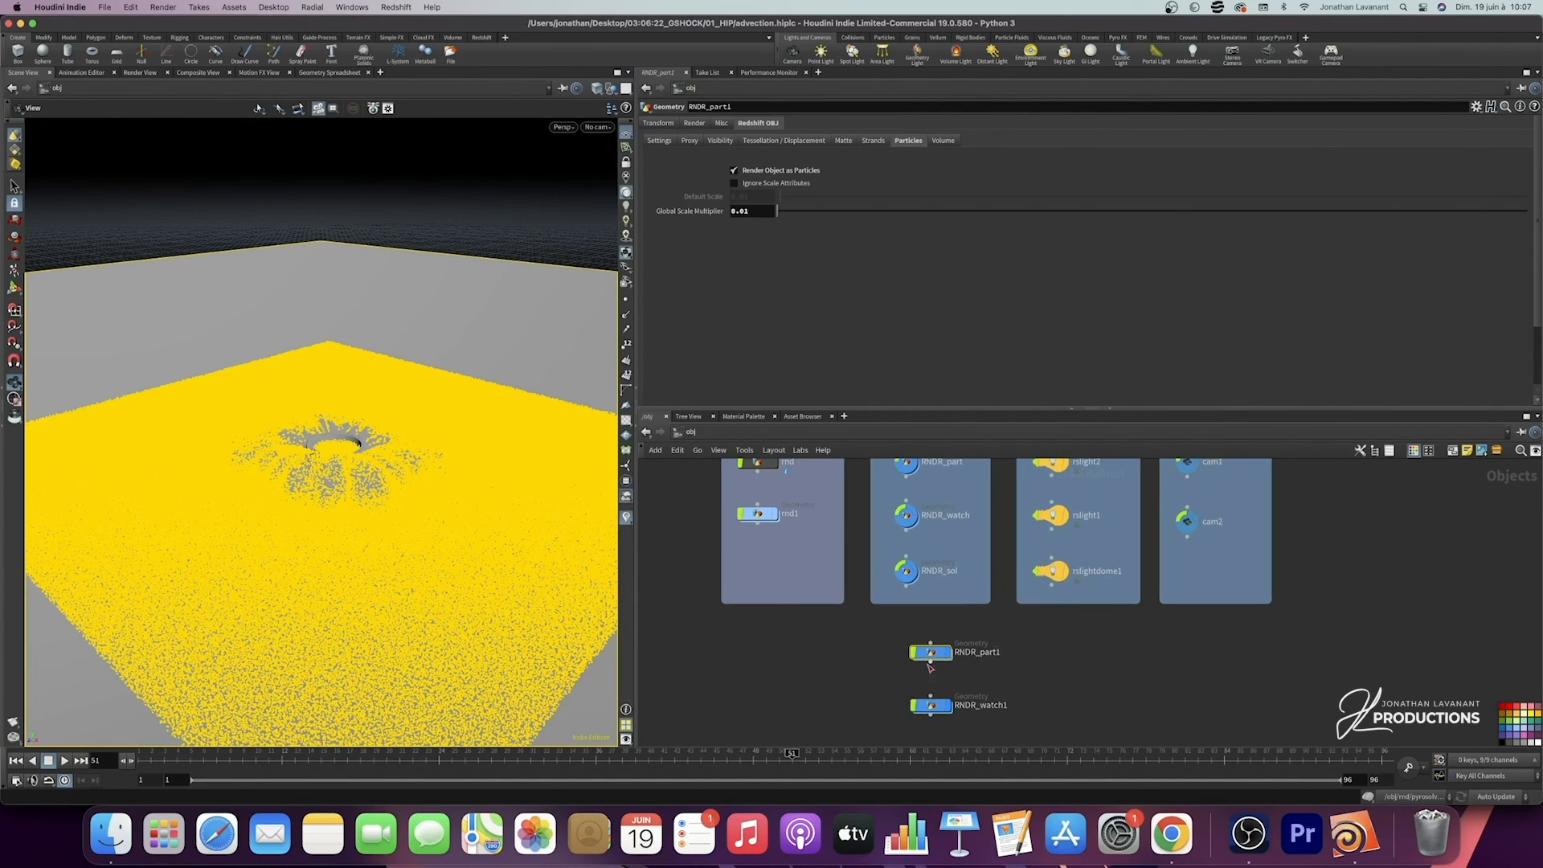
left_click(658, 123)
left_click(694, 123)
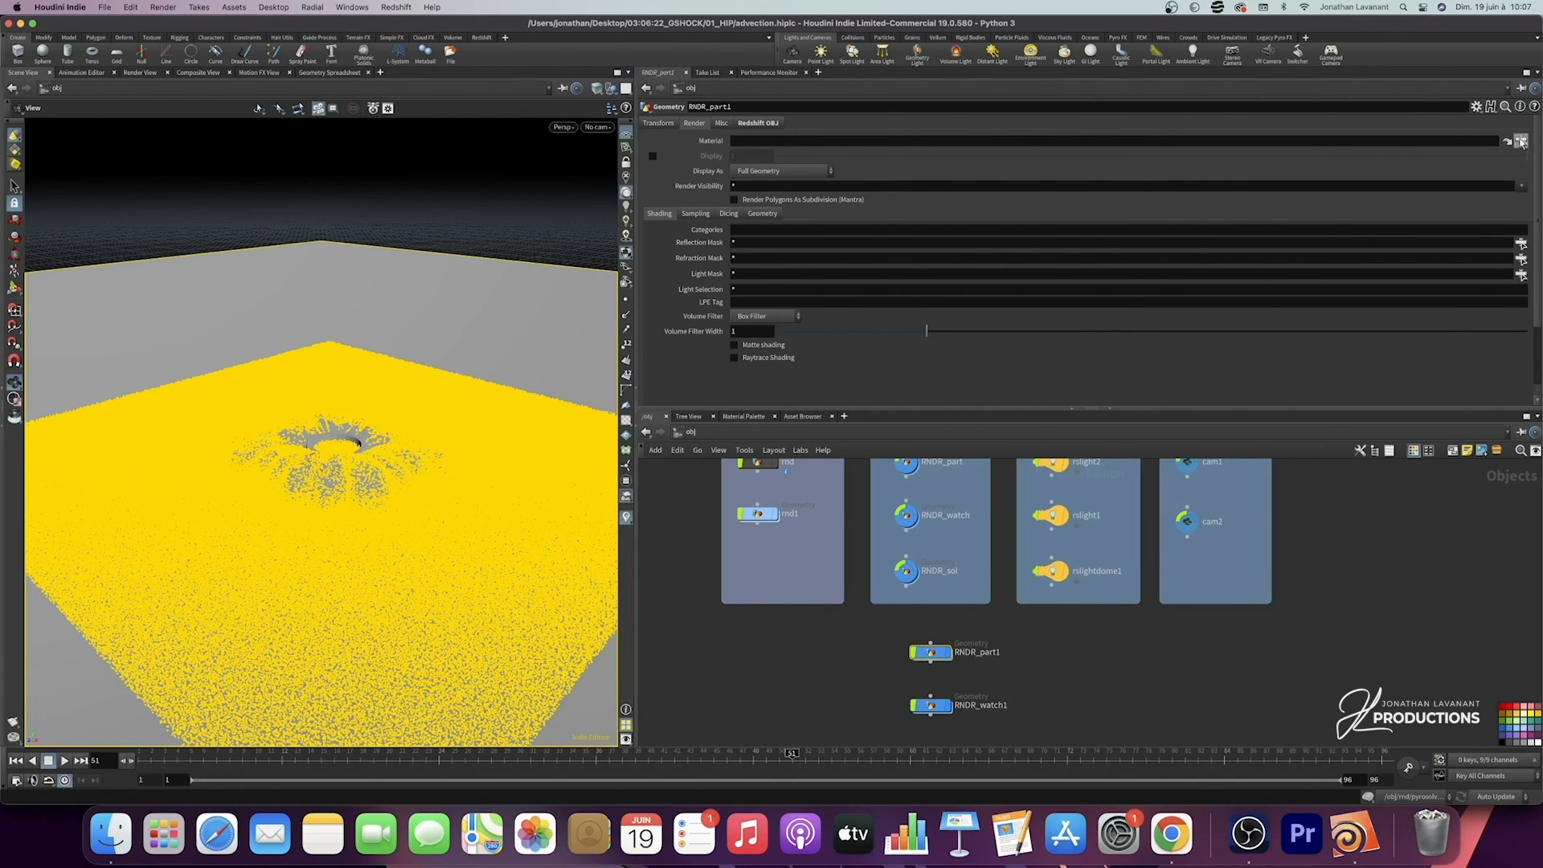
left_click(1520, 141)
left_click_drag(1451, 38, 1256, 116)
scroll(1231, 139, "up", 1)
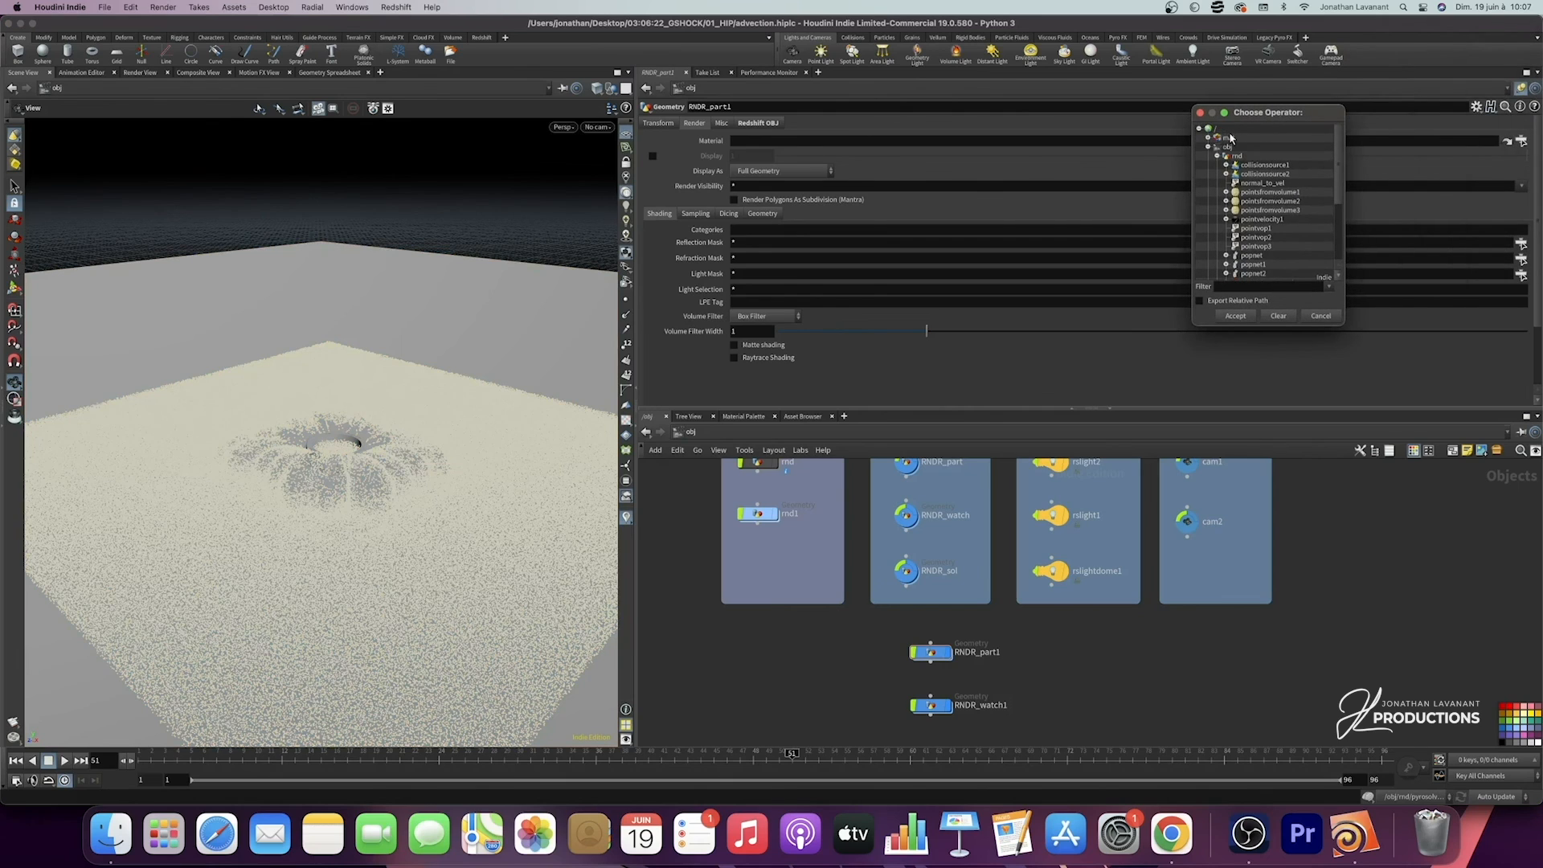
left_click(1209, 138)
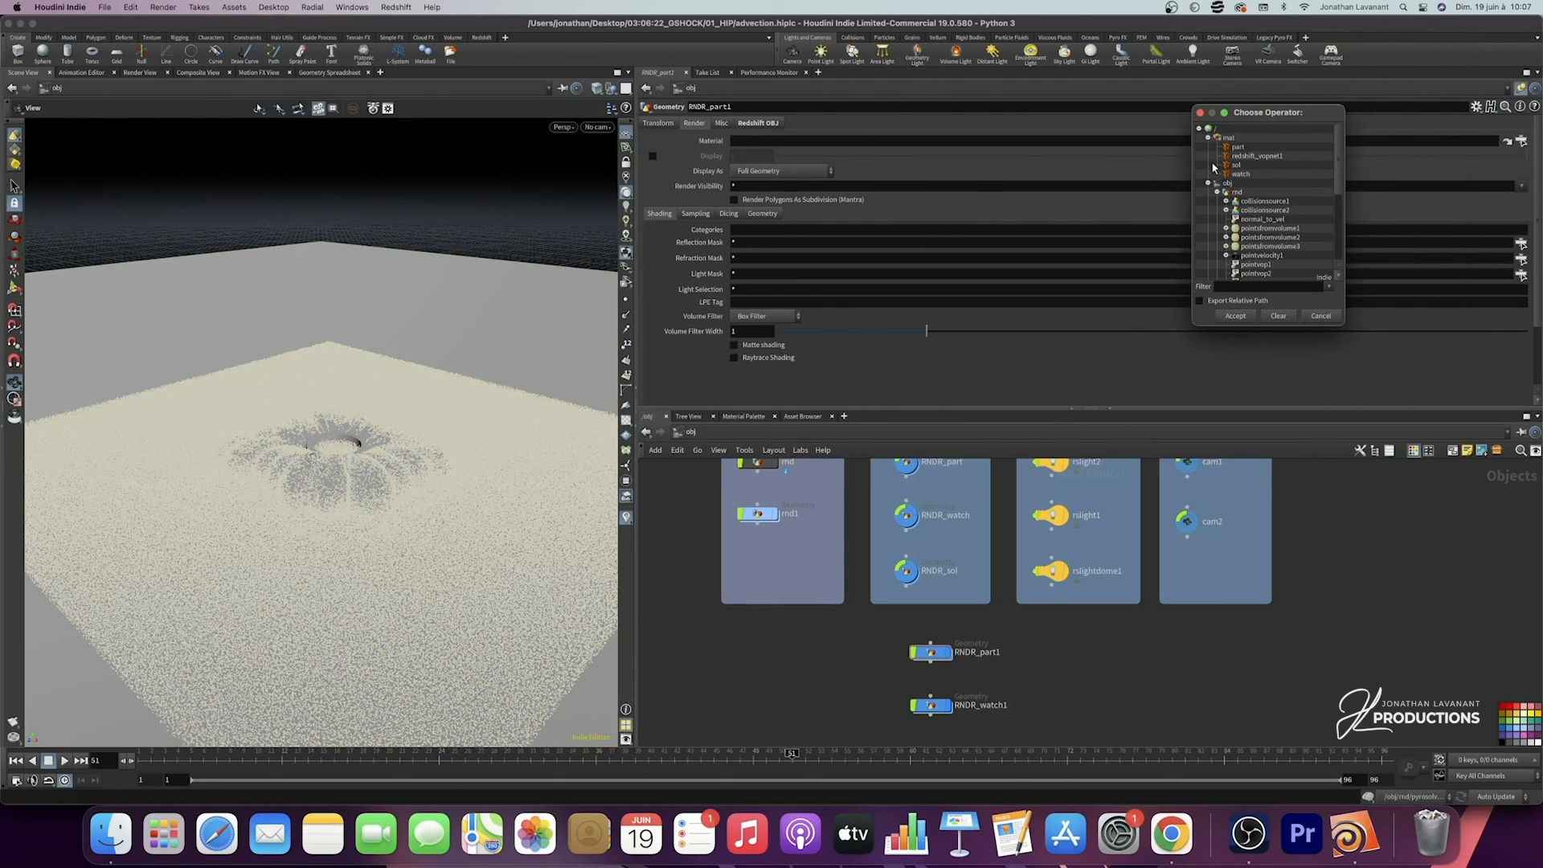
left_click(1237, 147)
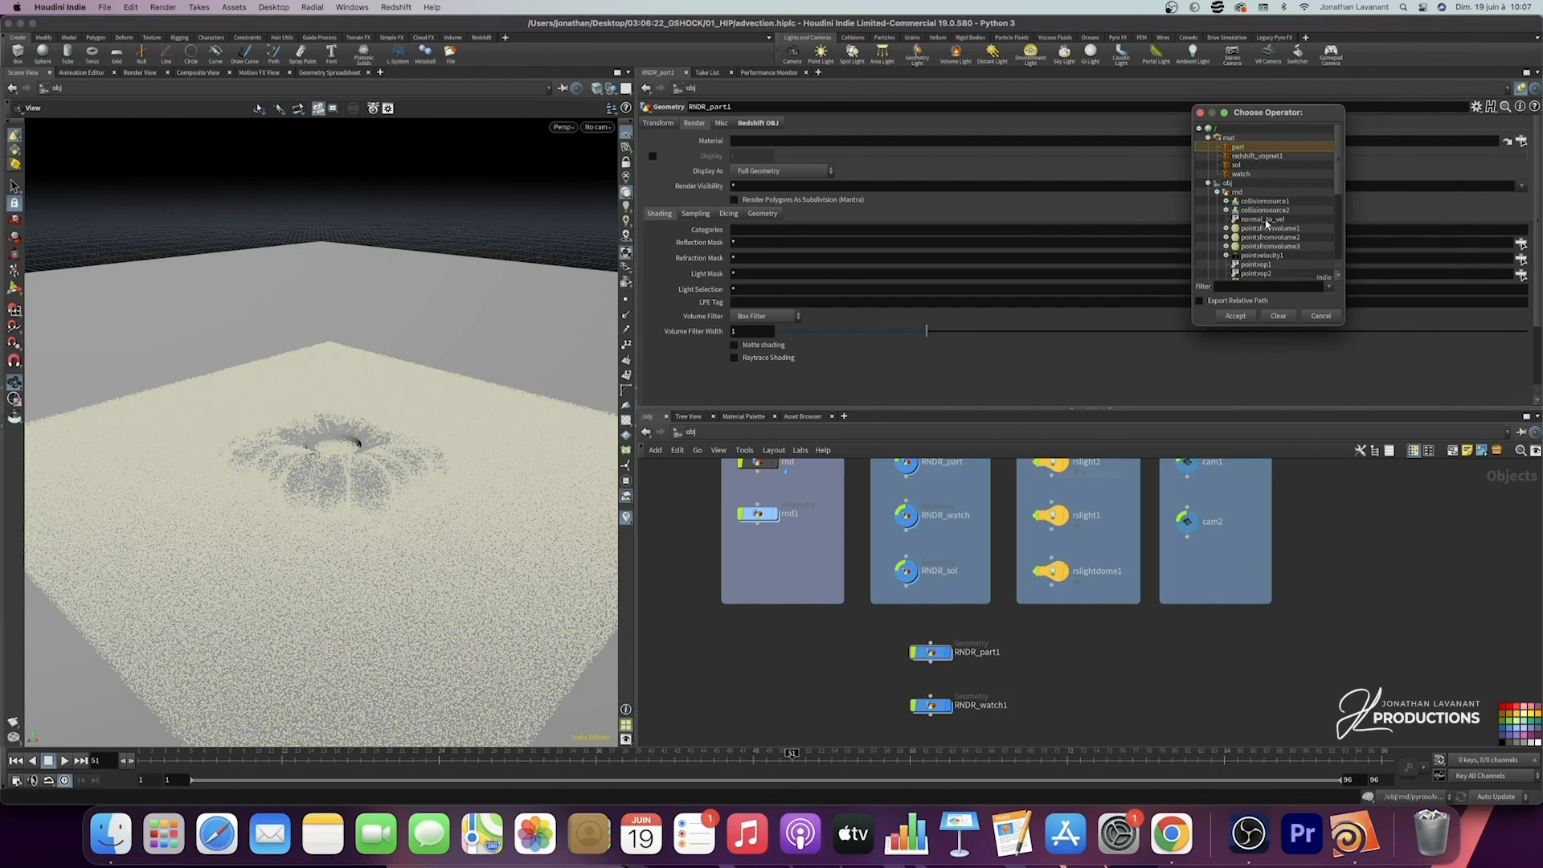
left_click(1236, 316)
Step: Assign the /mat/watch material to the RNDR_watch1 object
left_click_drag(1048, 688, 811, 726)
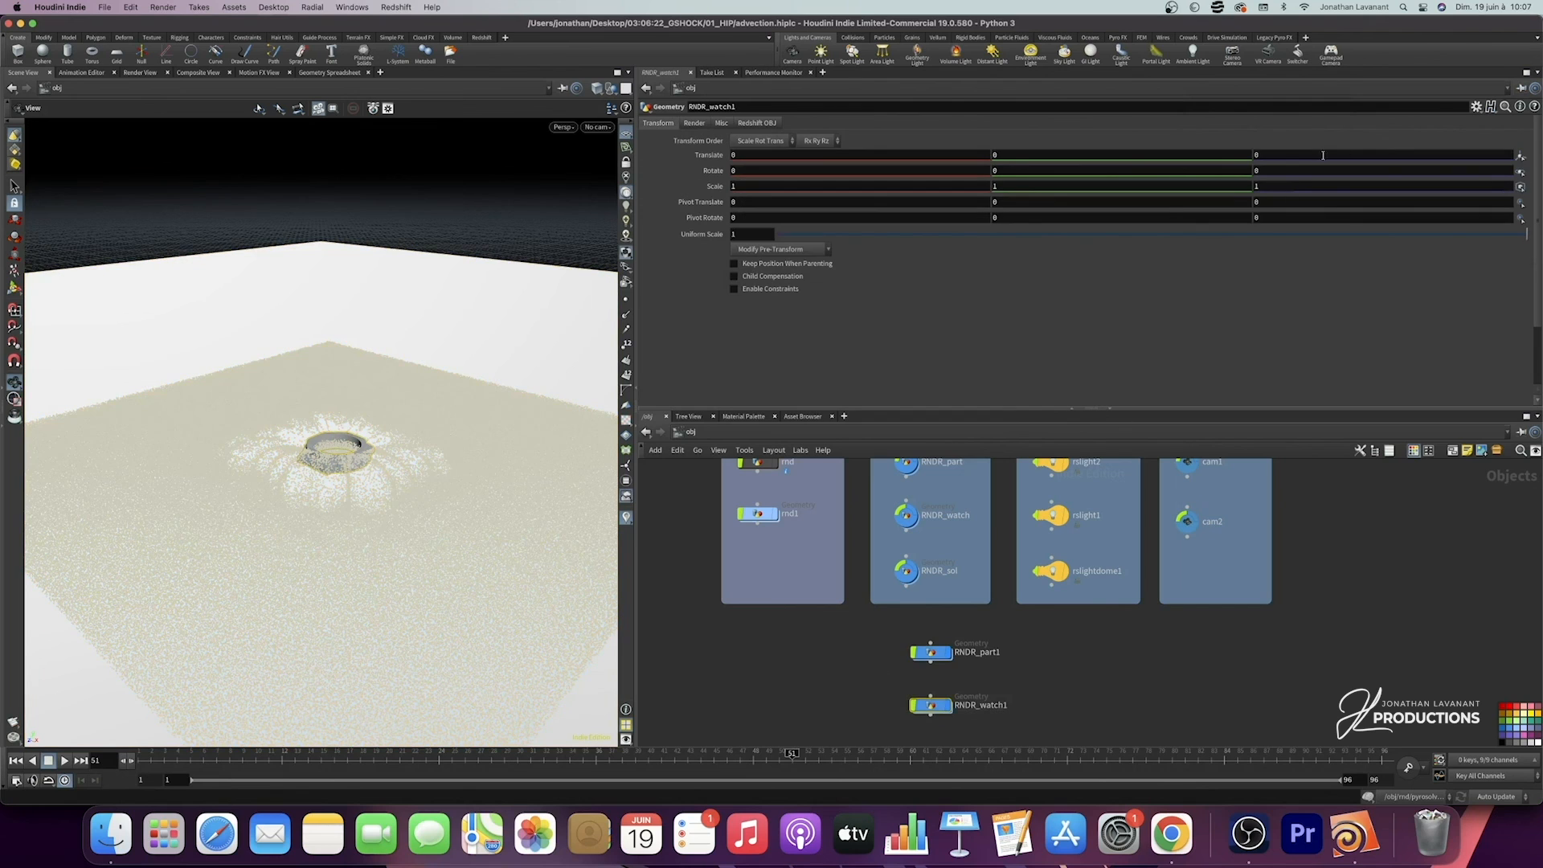
left_click(695, 123)
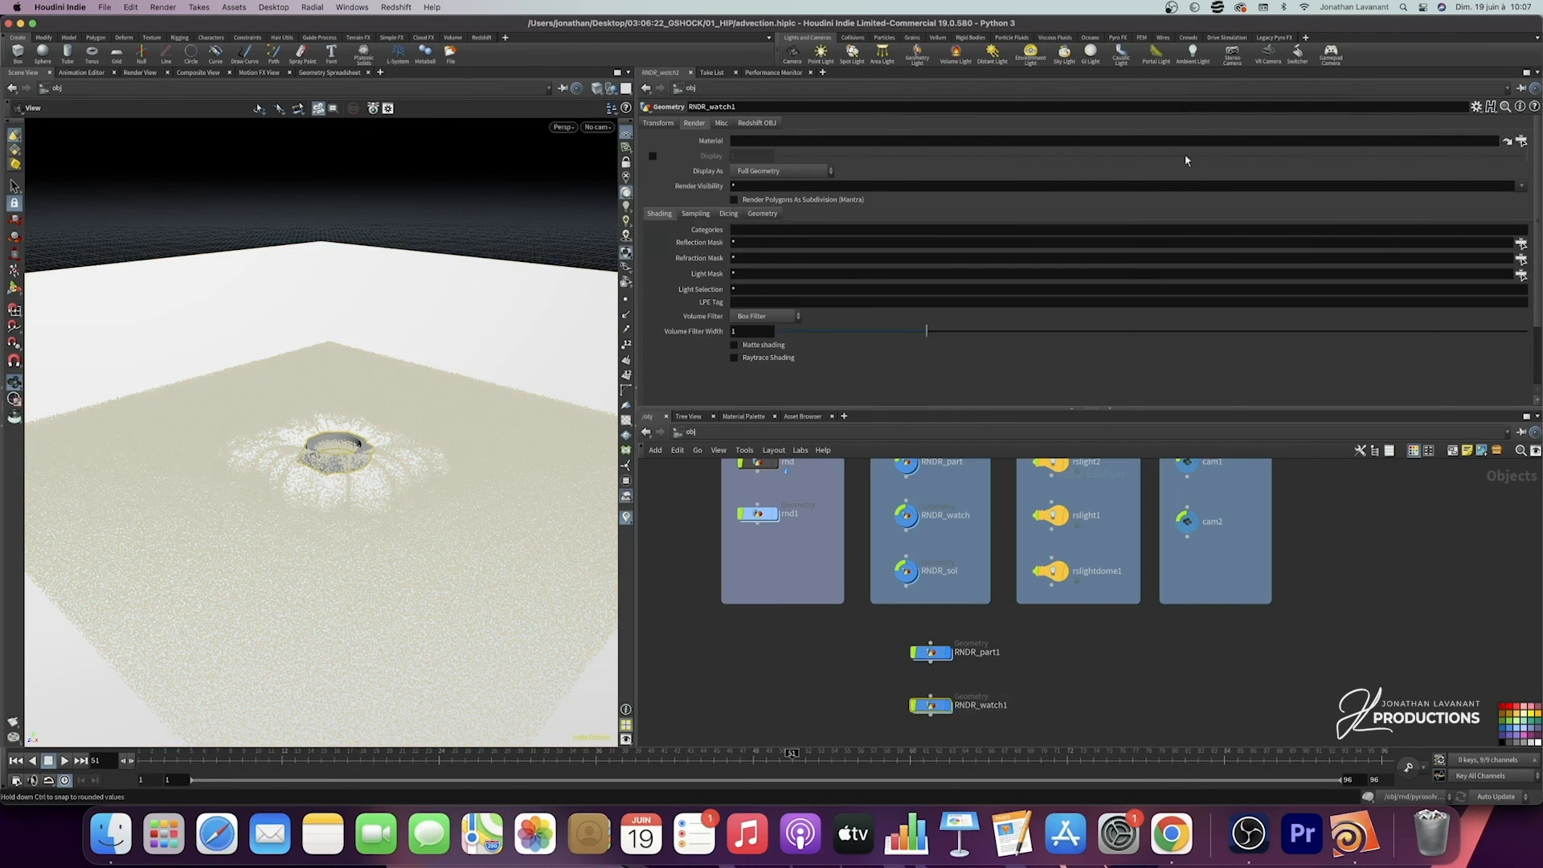
left_click(1520, 142)
left_click_drag(1455, 46, 1066, 172)
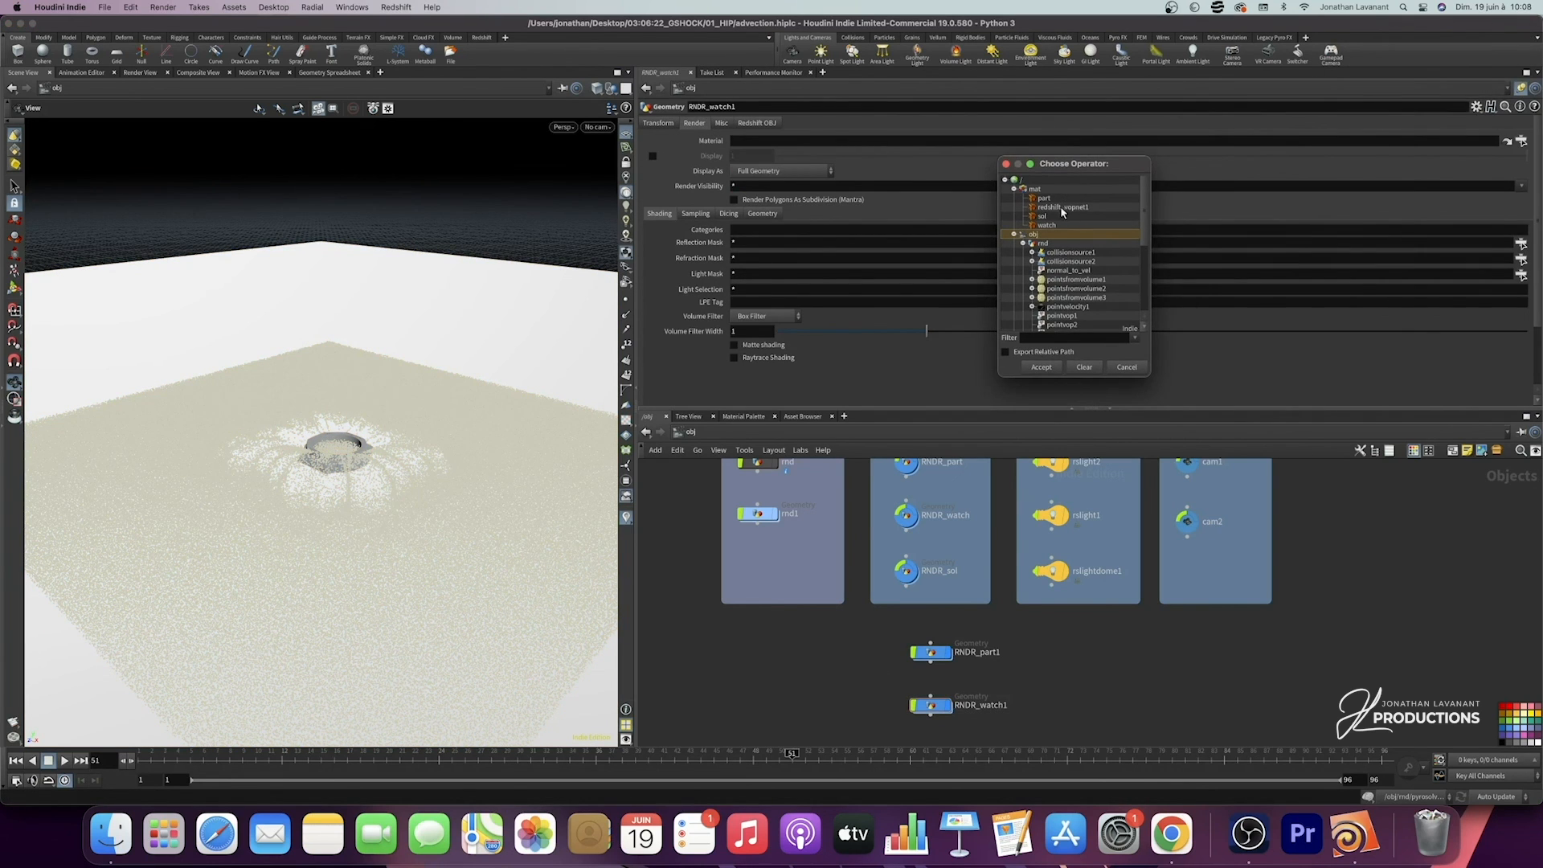
left_click(1051, 224)
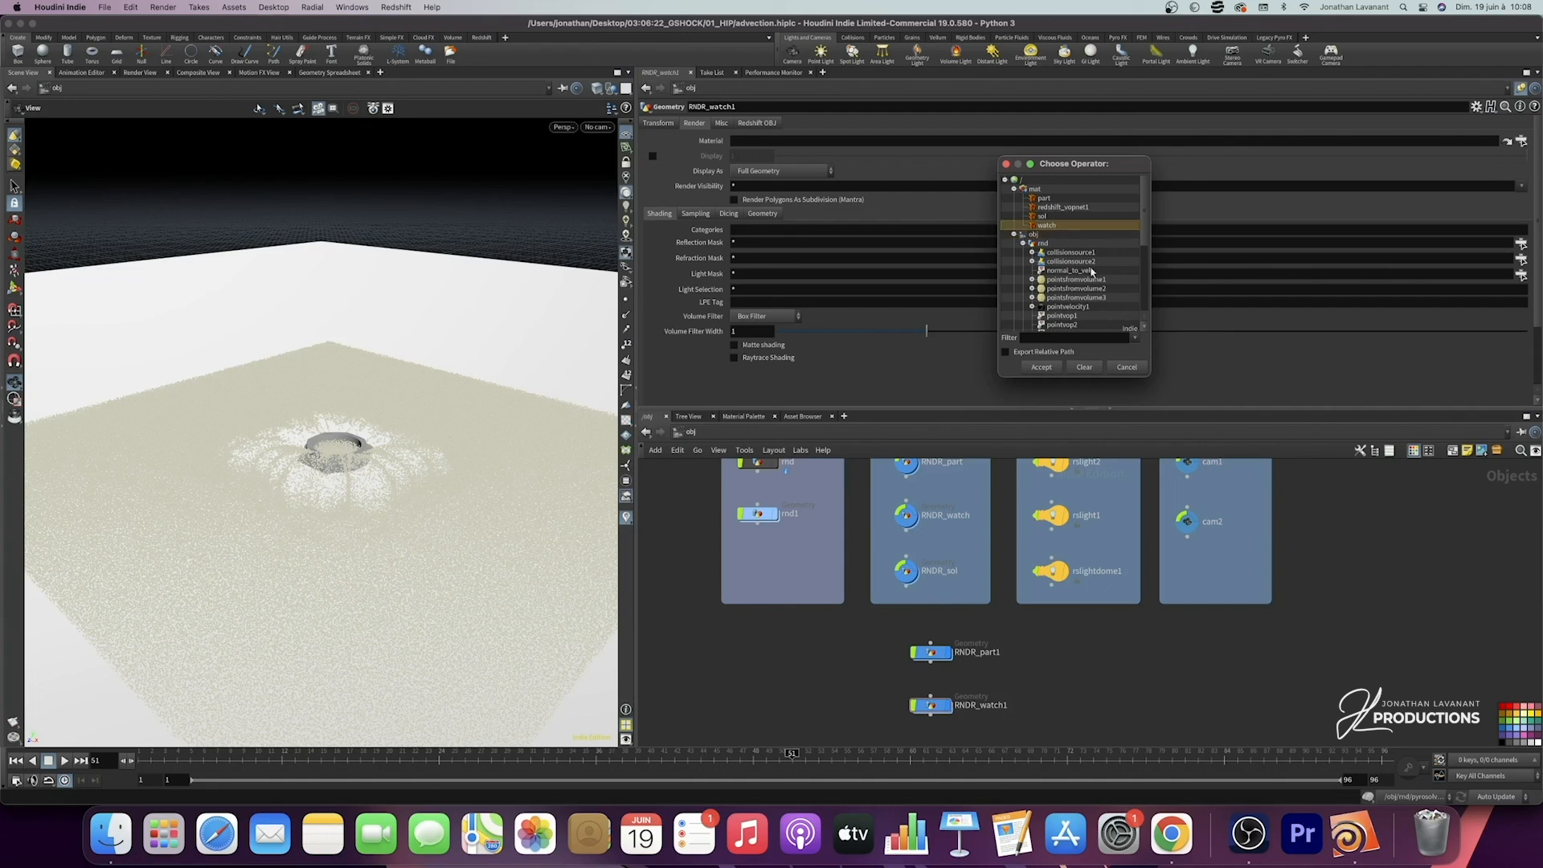
left_click(1040, 367)
left_click(843, 655)
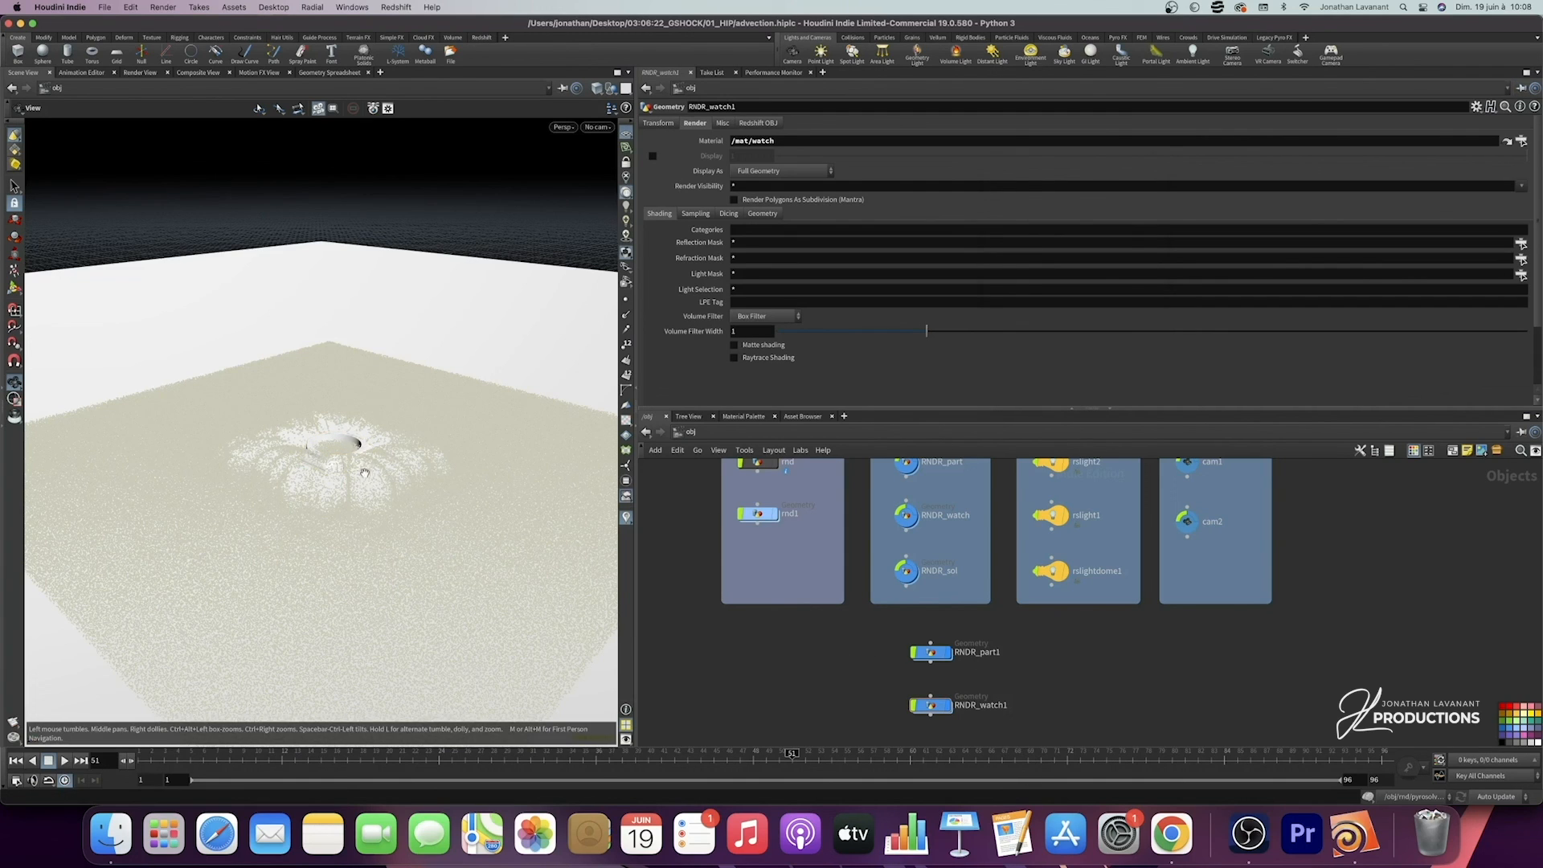
Step: Examine the watch material's network in mat, including its Aluminium preset, bump map and metallic and roughness texture samplers
left_click(788, 435)
left_click(805, 482)
double_click(924, 558)
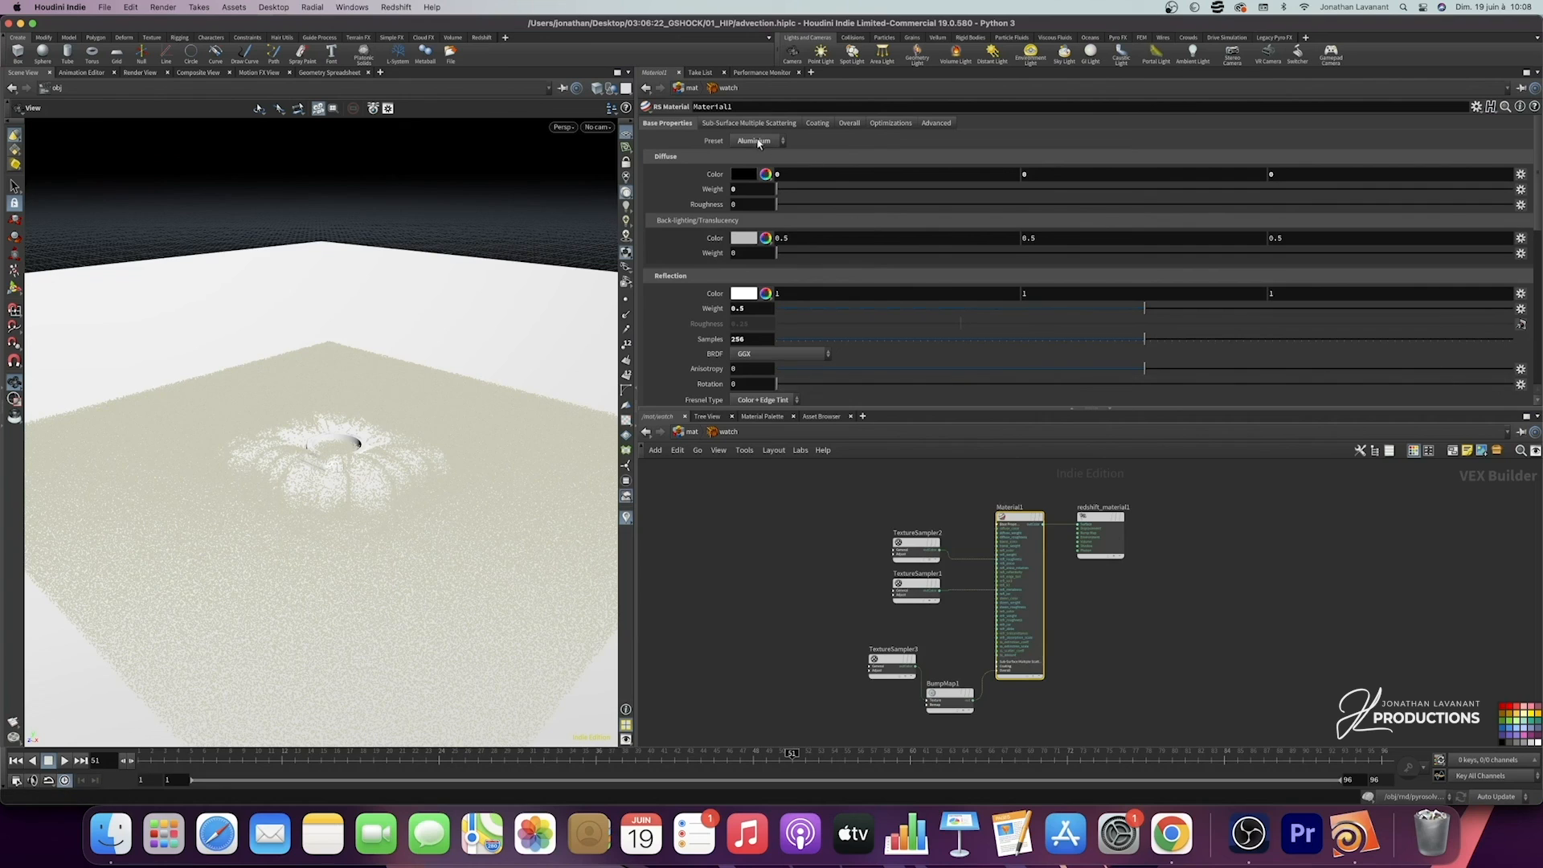
scroll(960, 480, "up", 3)
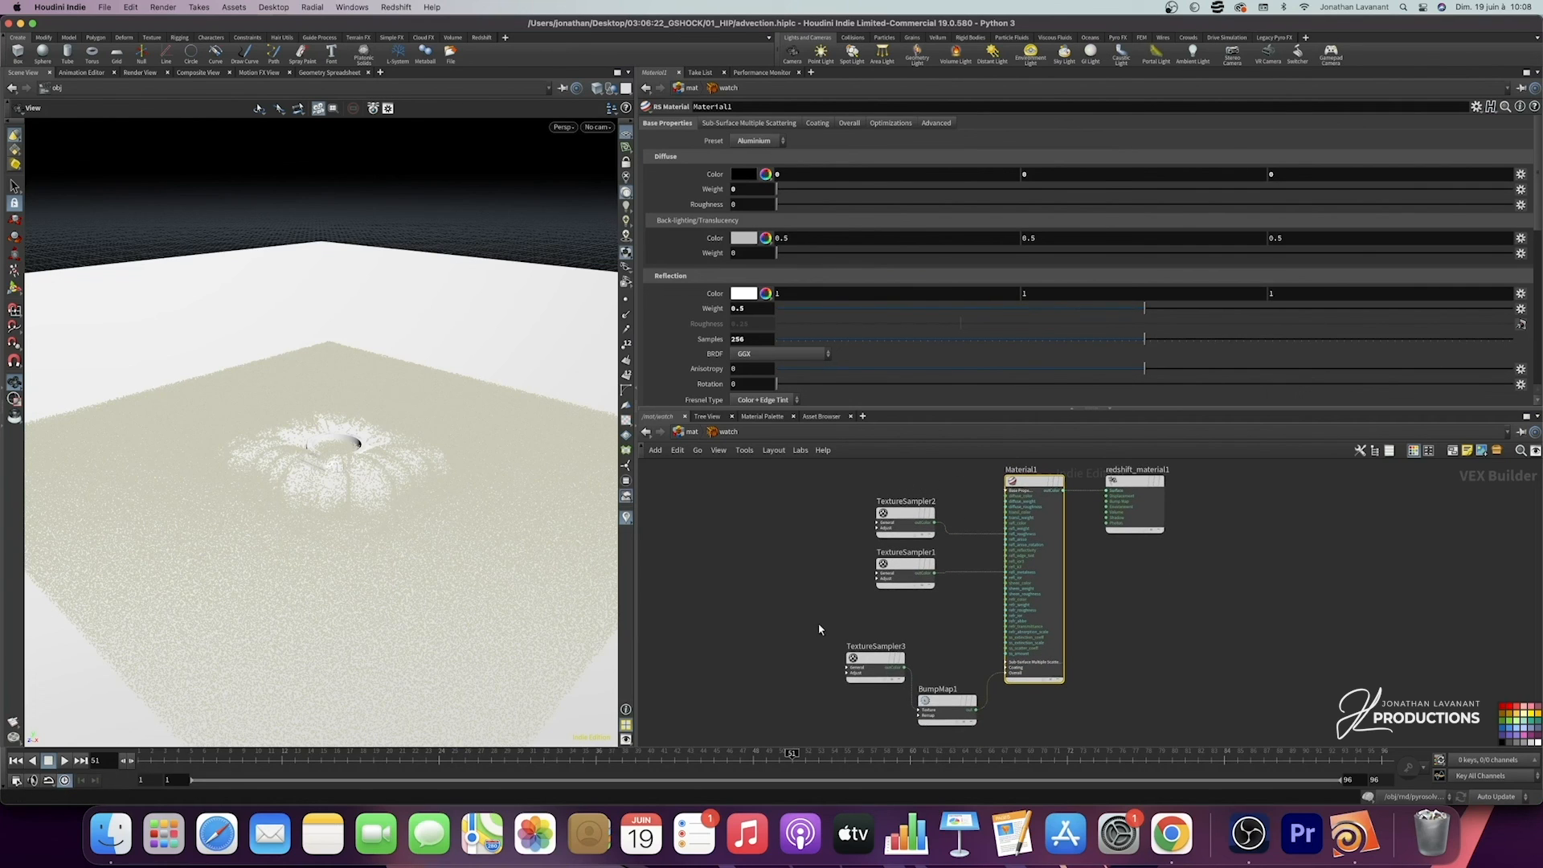
left_click_drag(824, 629, 949, 707)
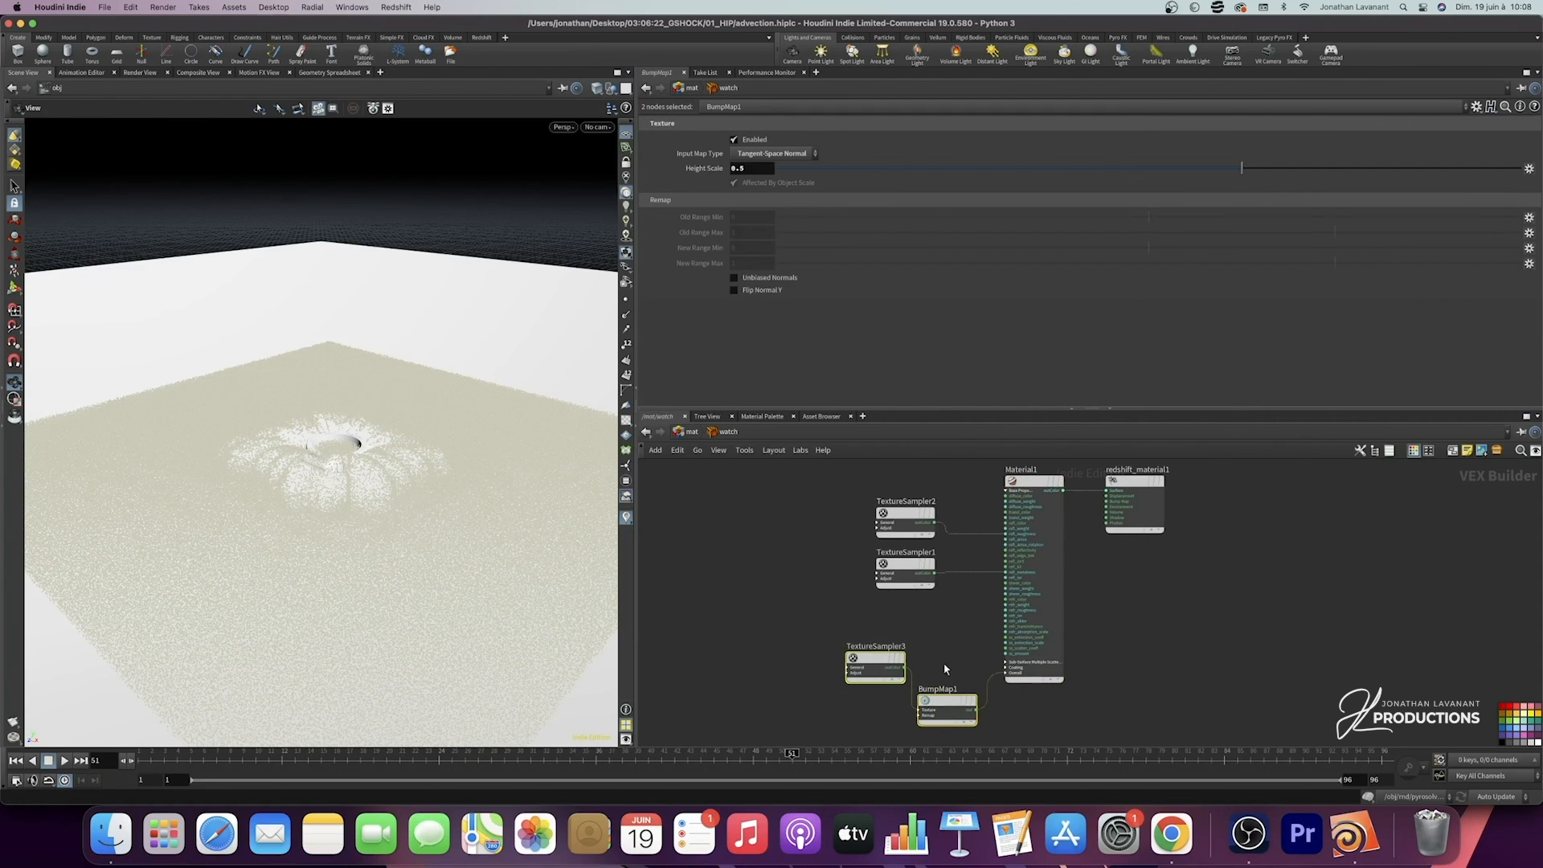
left_click(916, 518)
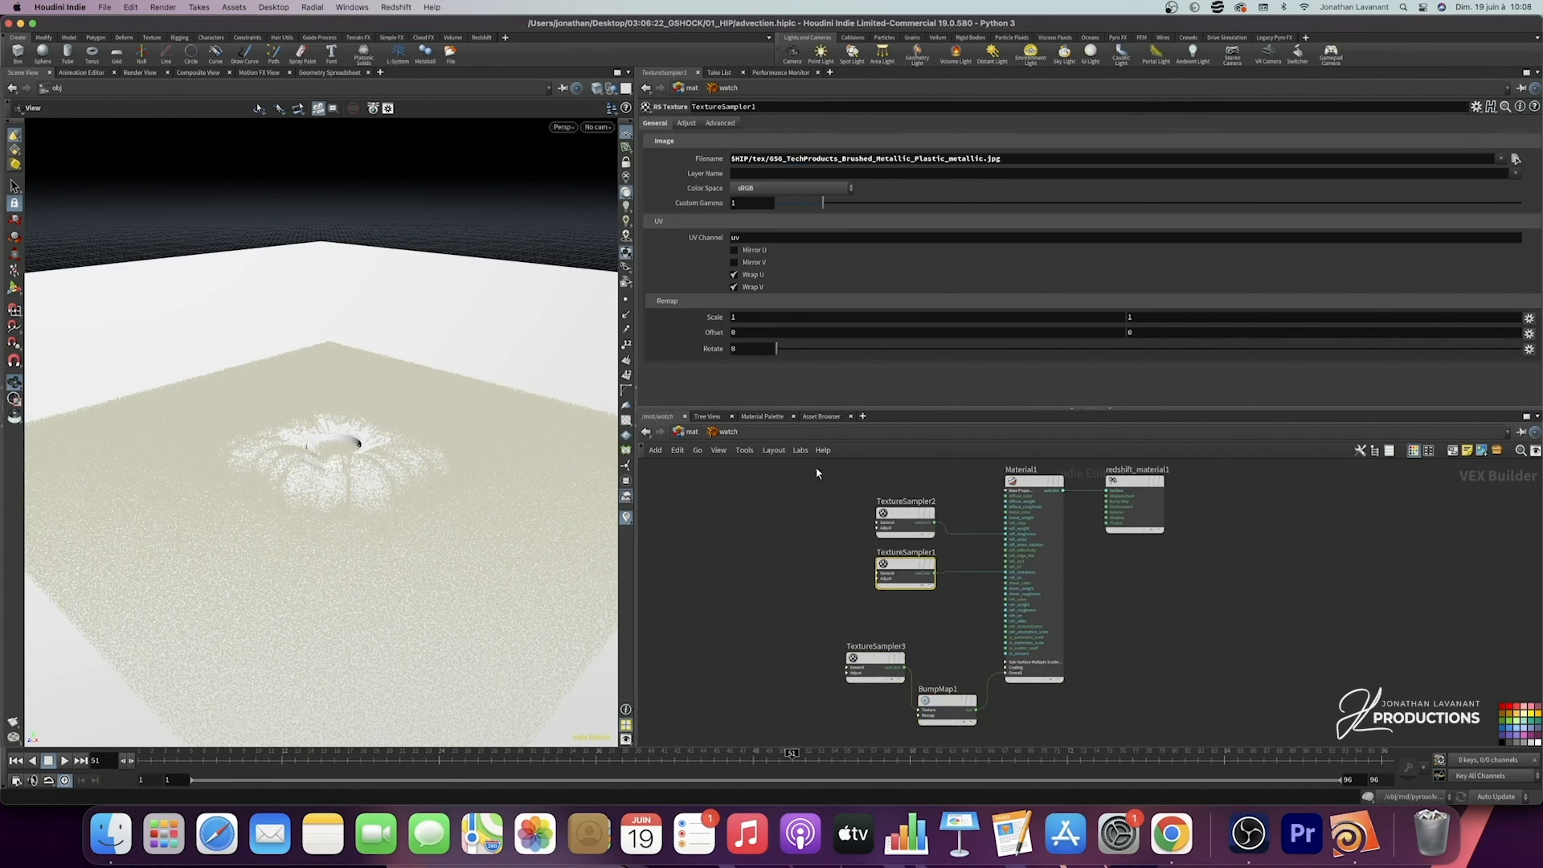
middle_click_drag(957, 494, 944, 514)
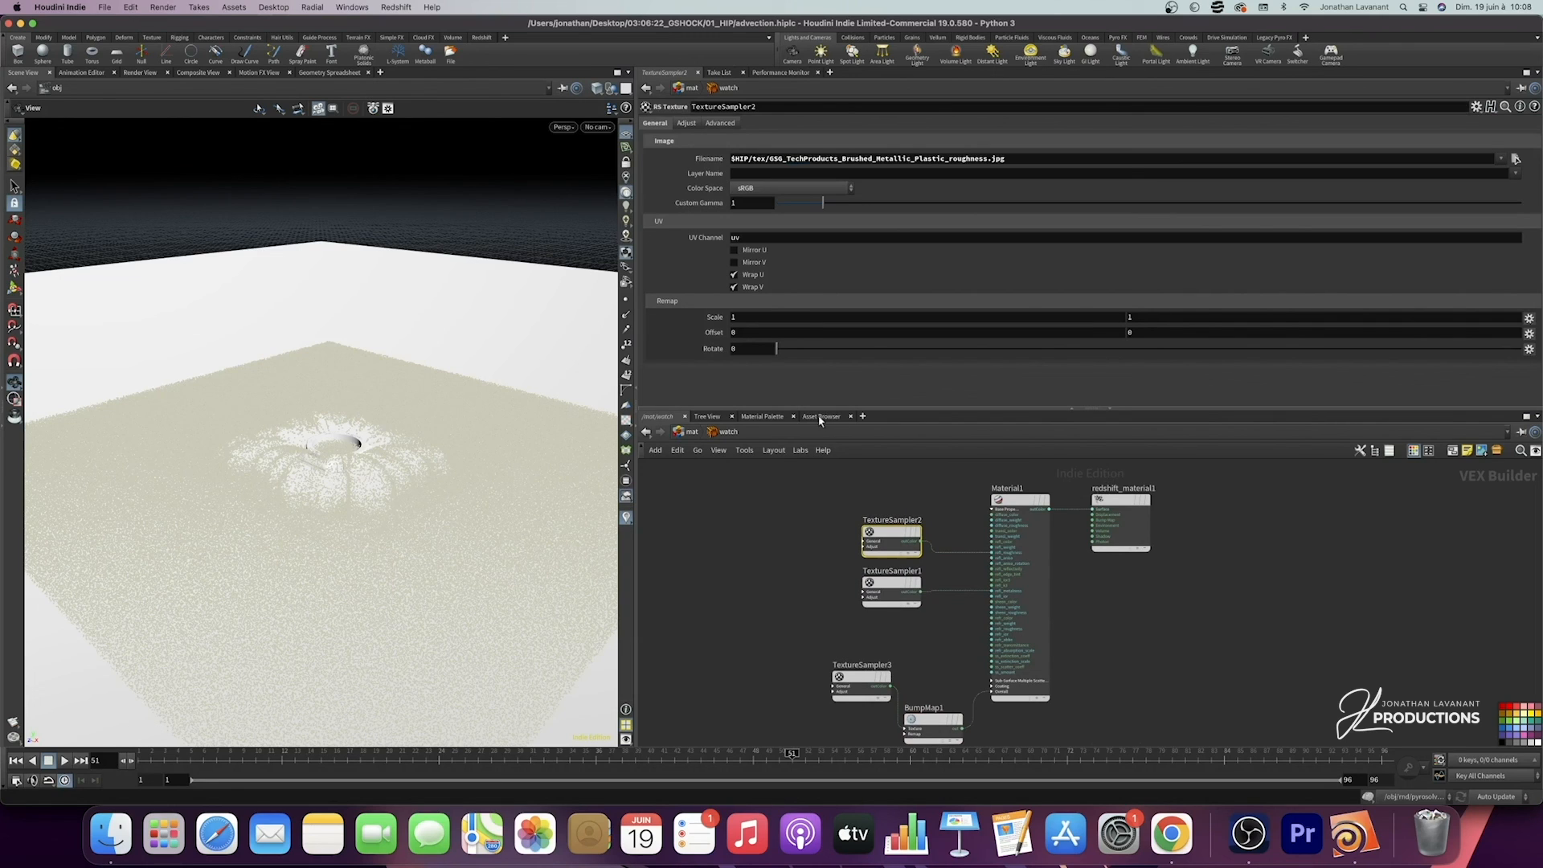
left_click(689, 432)
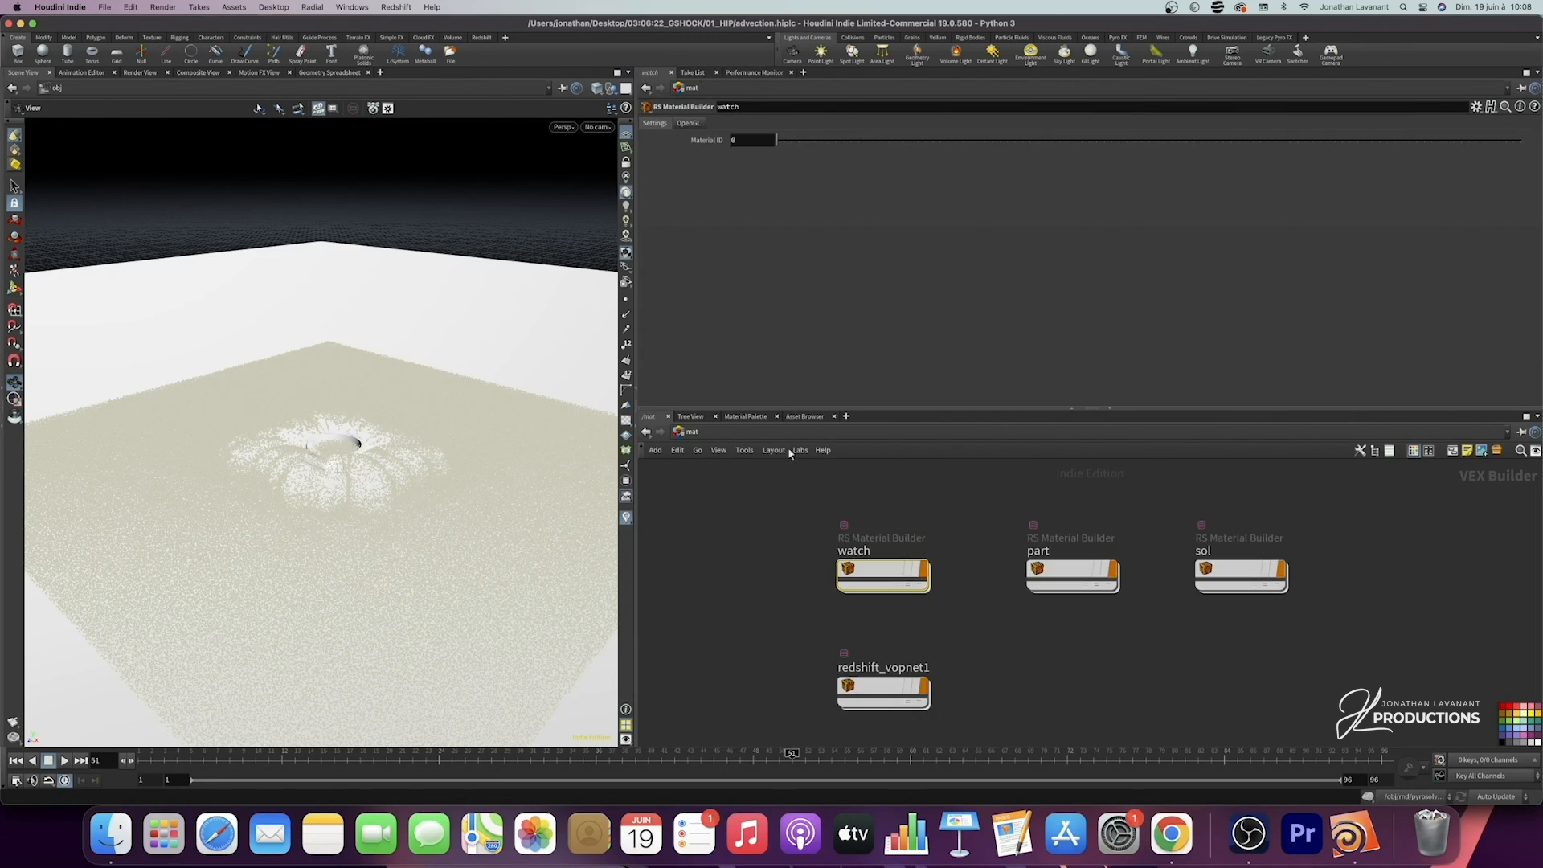
Step: Examine the part material's network, checking its Material, the speed attribute in RSUserDataColor1 and the RSRamp1 colours
double_click(1062, 561)
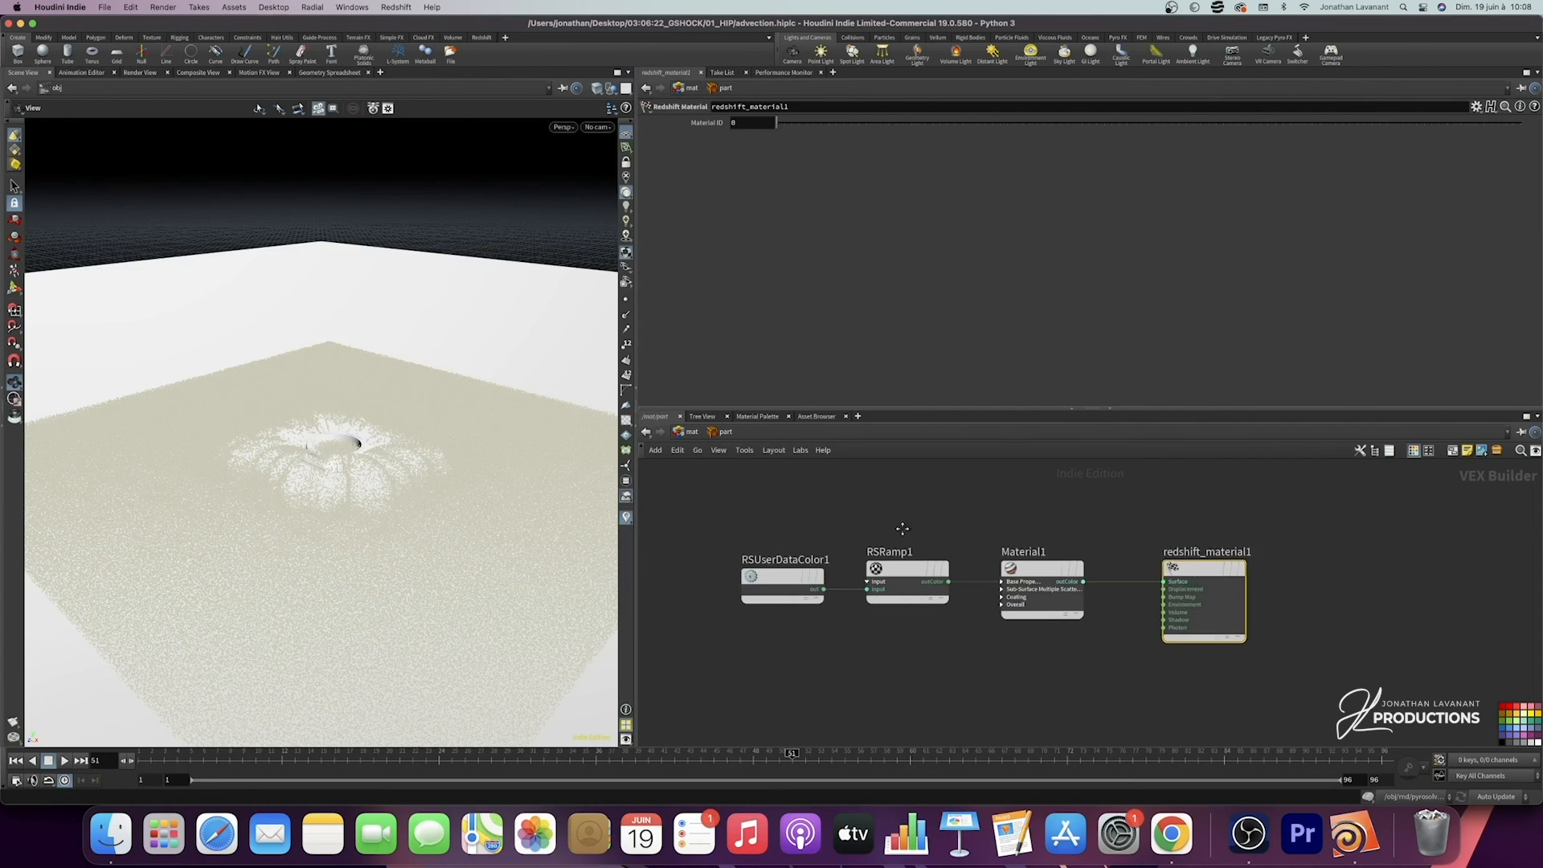
left_click(1008, 572)
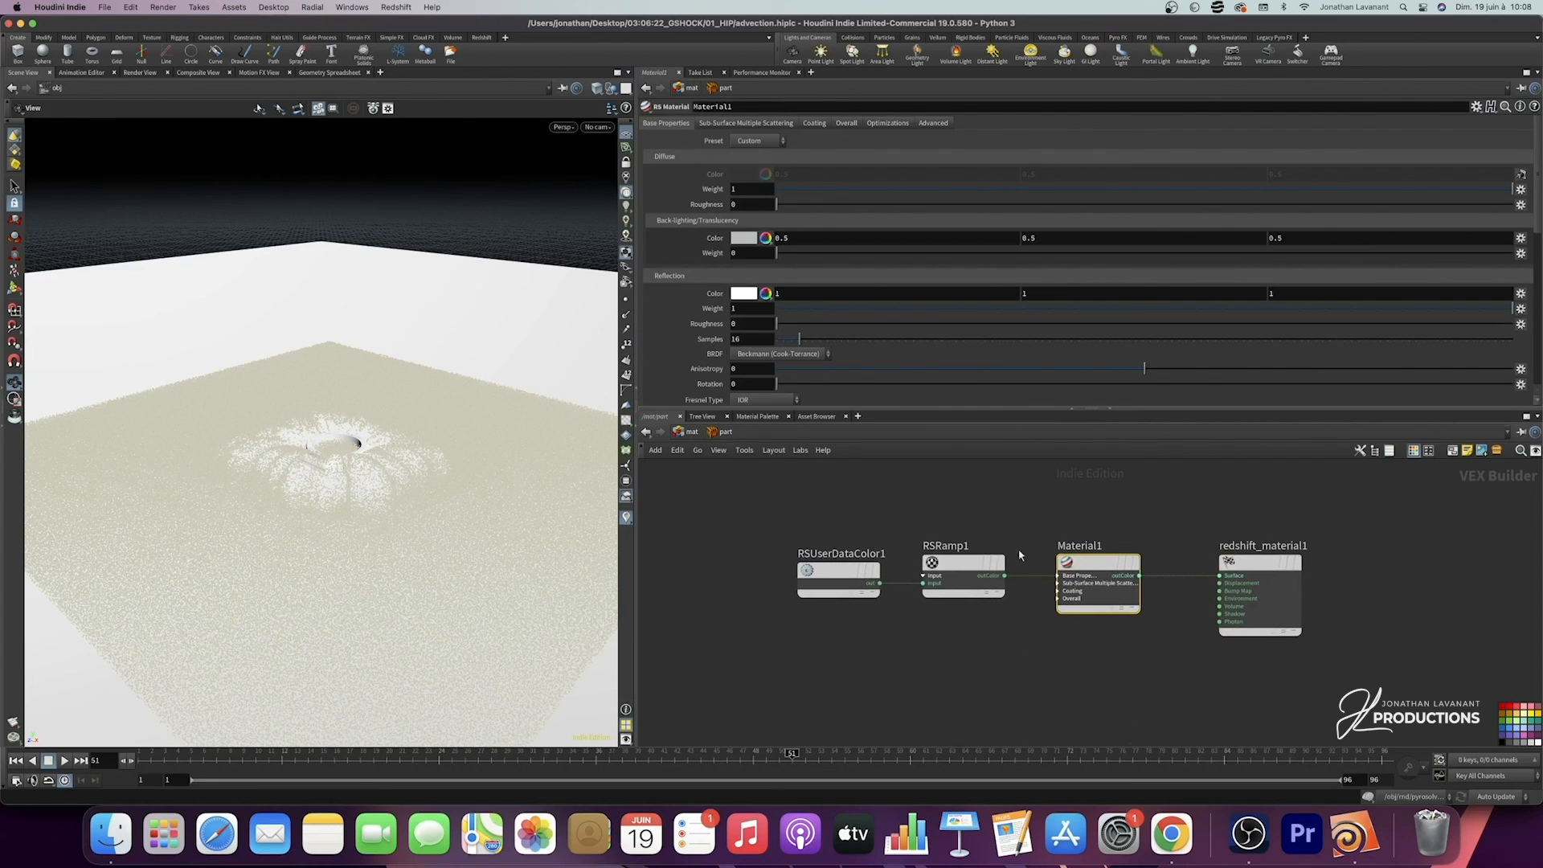
left_click(819, 591)
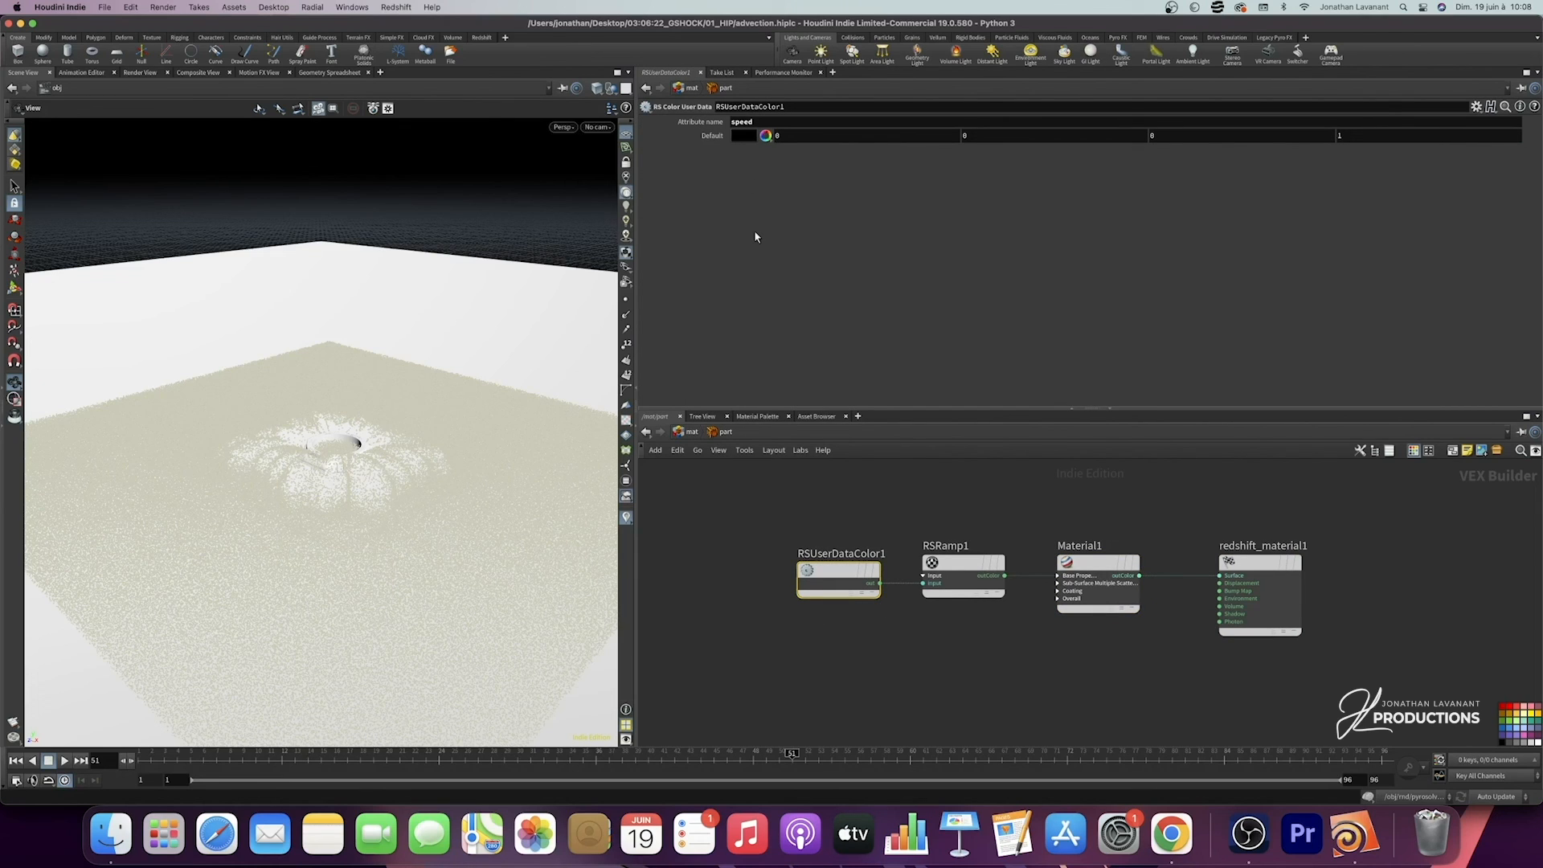
left_click(971, 575)
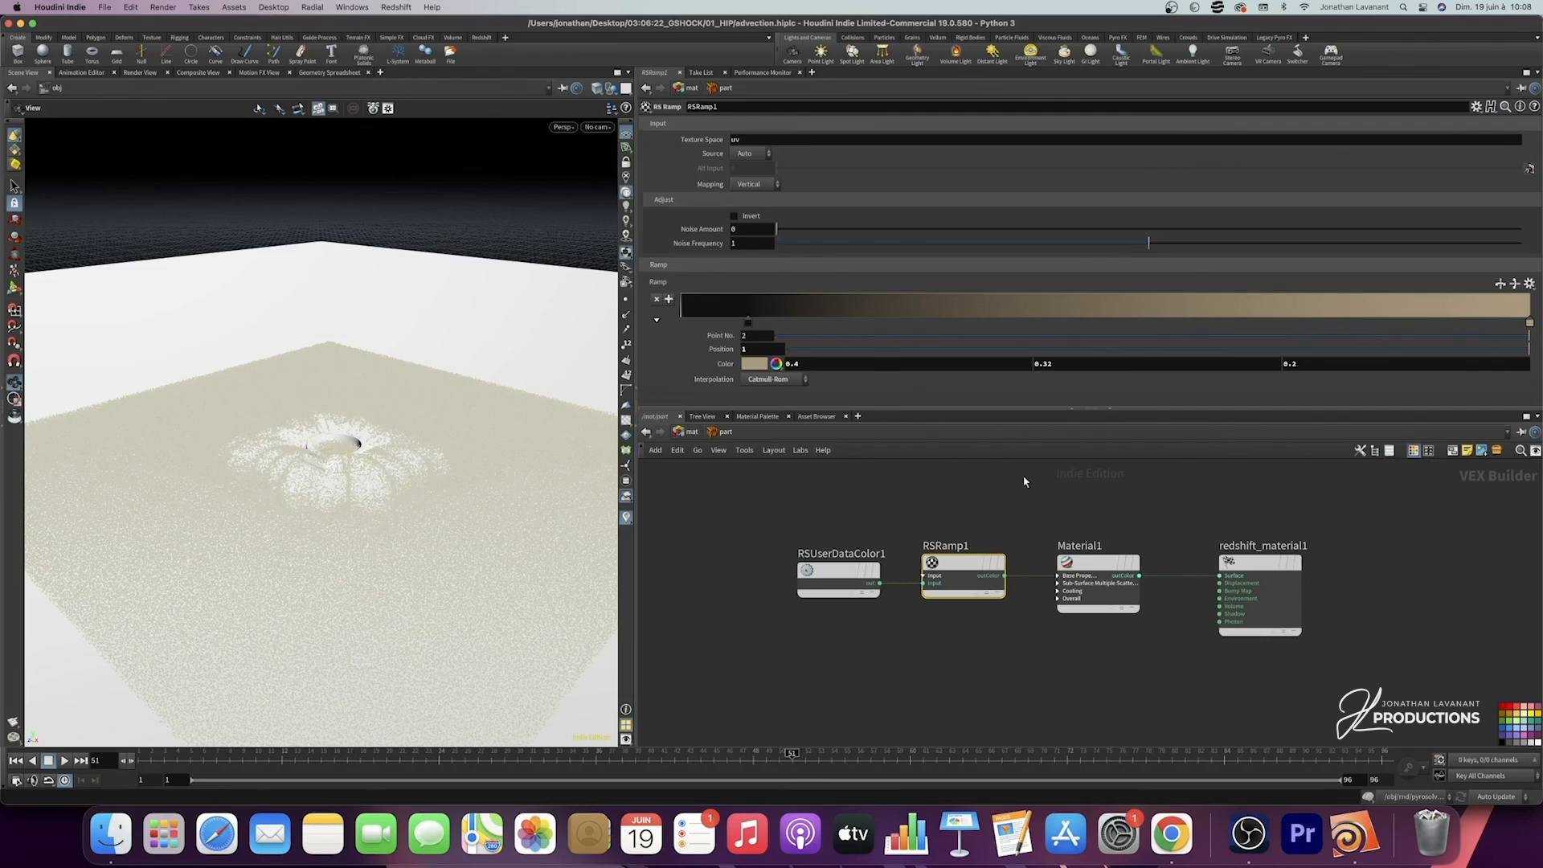
Step: Return to the object network and review the settings of the dome light and the two Redshift lights
key("alt+Left")
middle_click_drag(1044, 630, 1023, 666)
left_click_drag(1081, 507, 1025, 632)
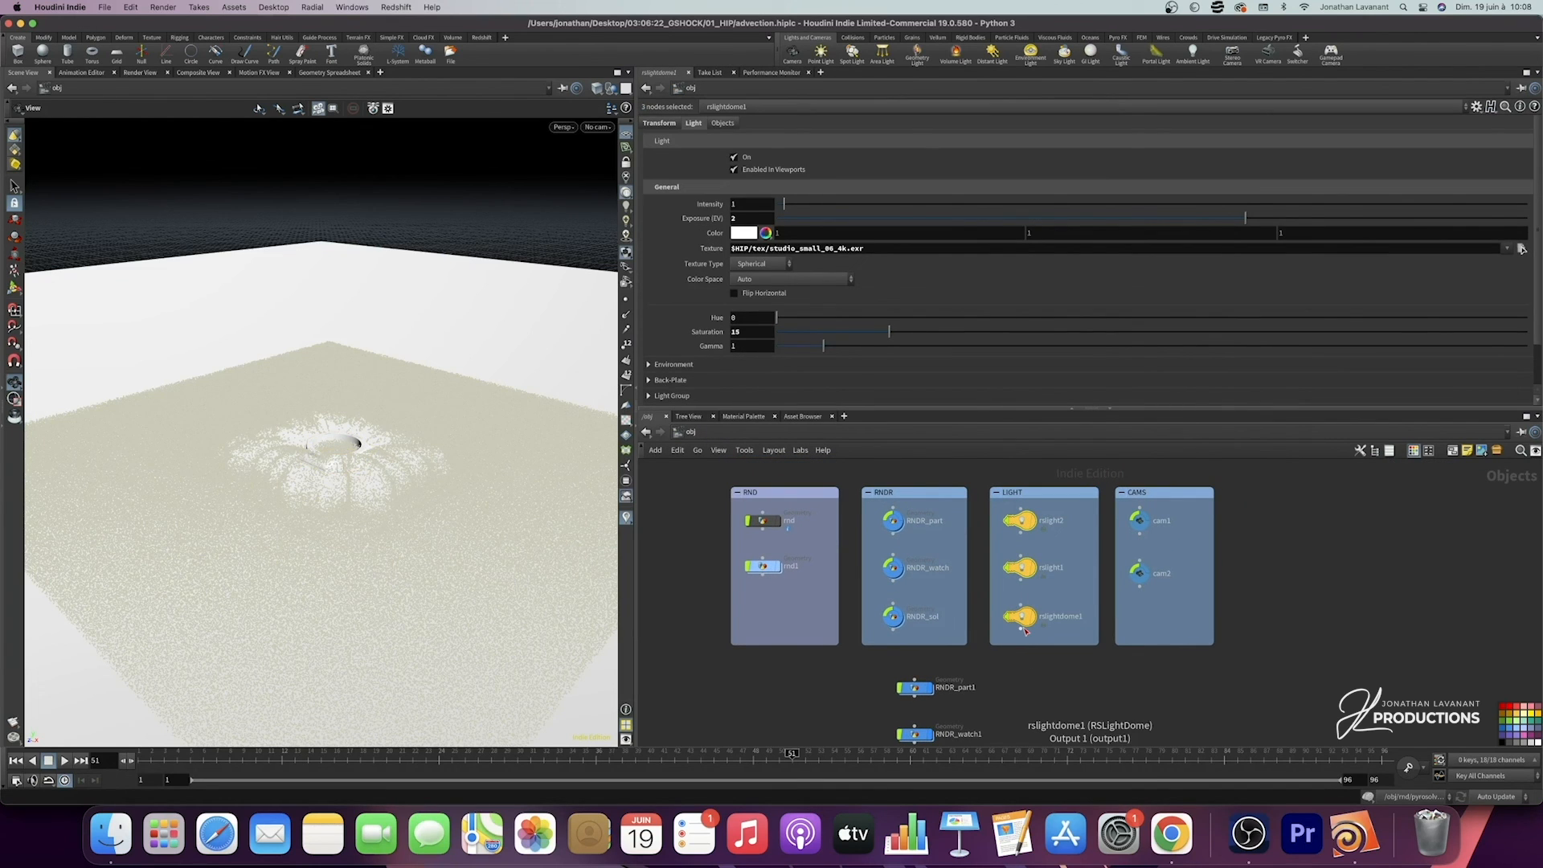
left_click_drag(1078, 592, 1008, 632)
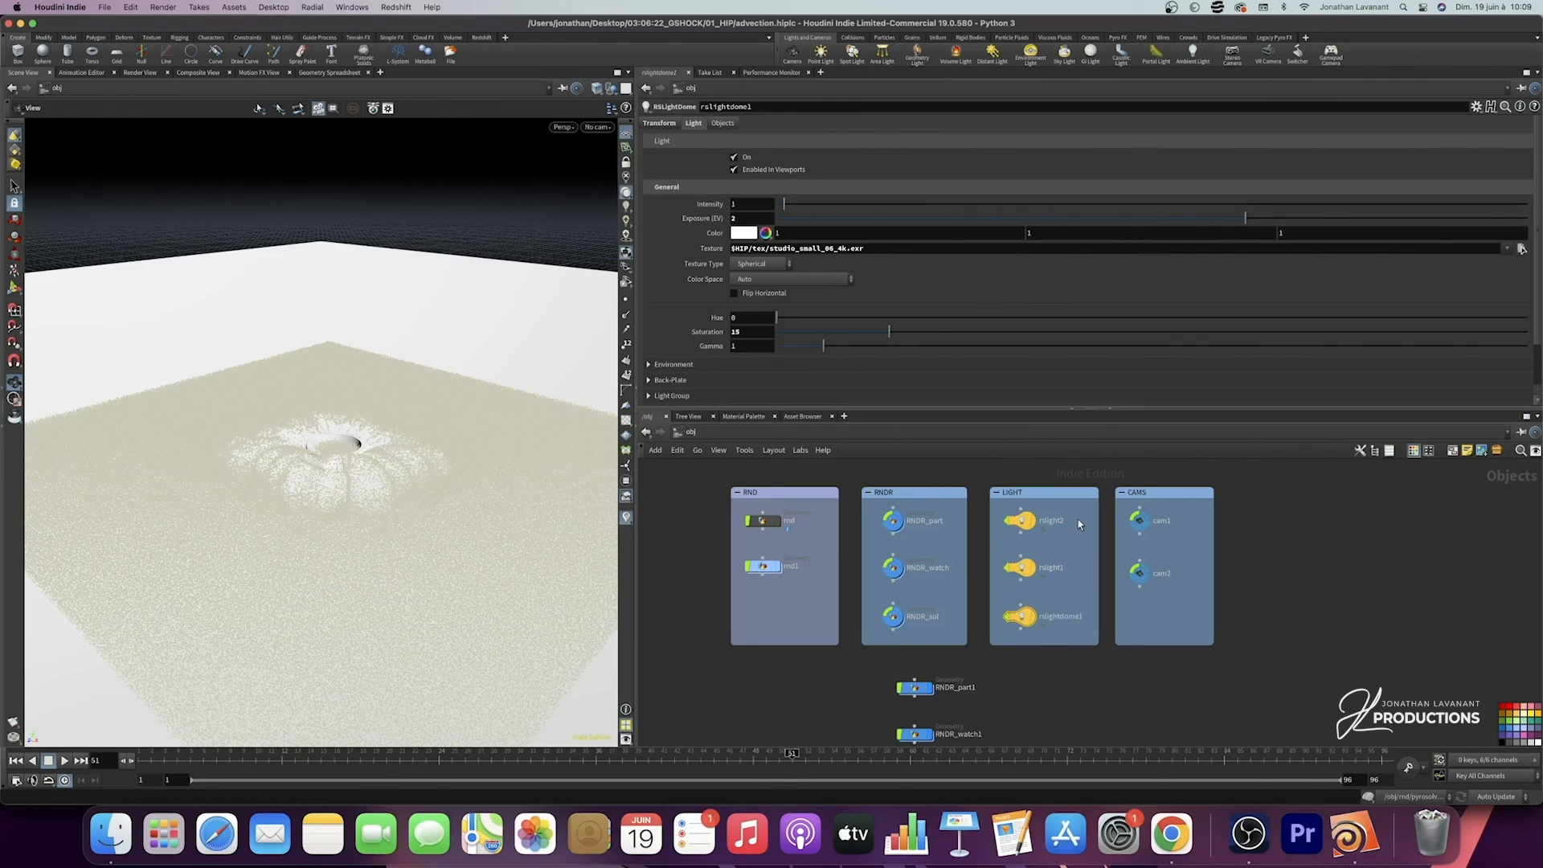
left_click_drag(1084, 506, 1003, 588)
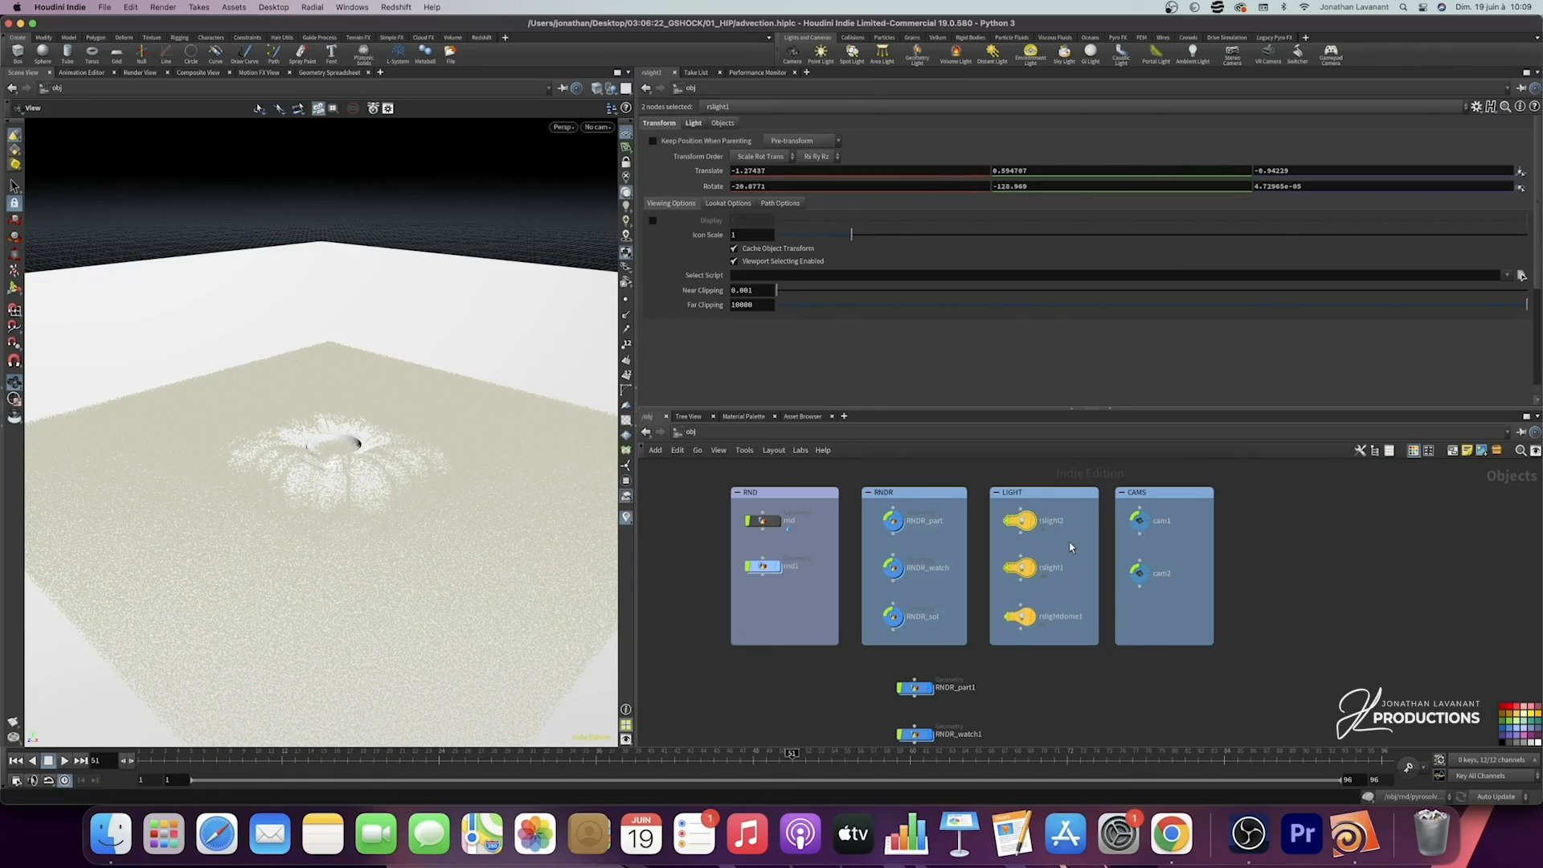